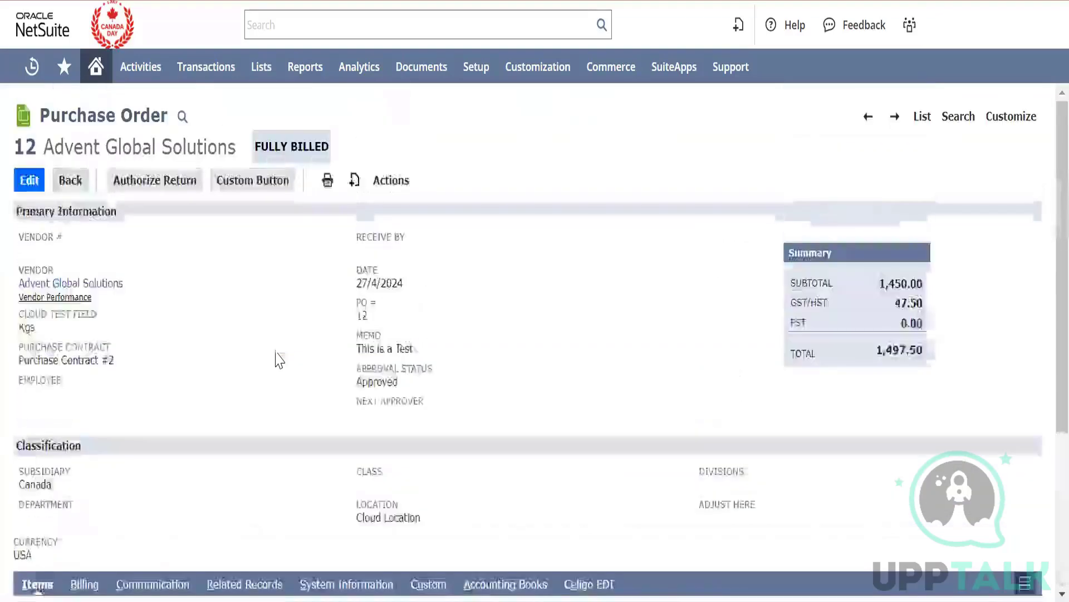
{"action": "mouse_move", "coordinate": [211, 78]}
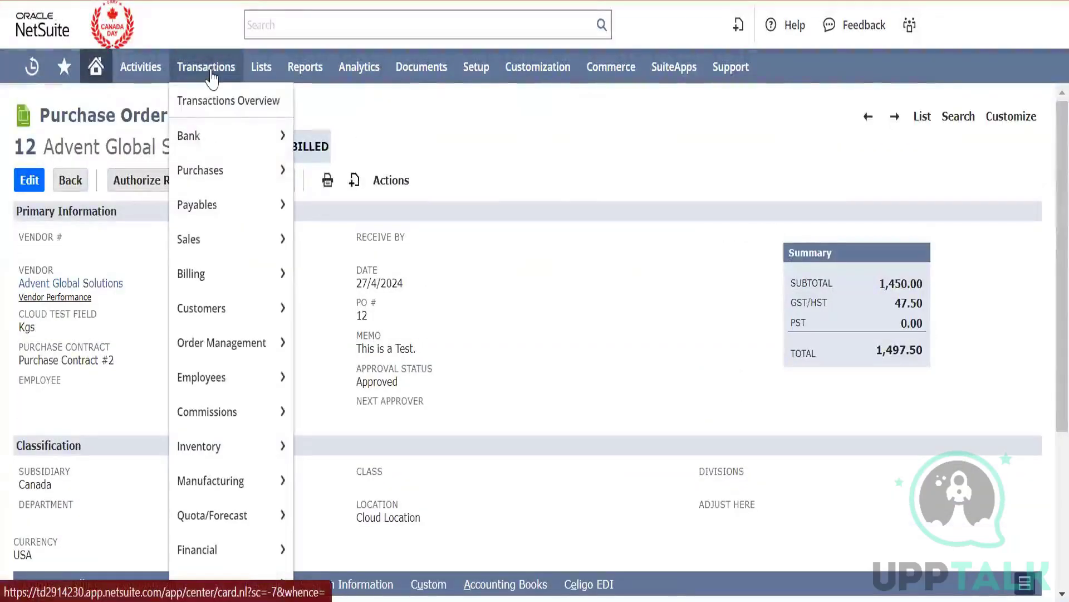
{"action": "mouse_move", "coordinate": [225, 212]}
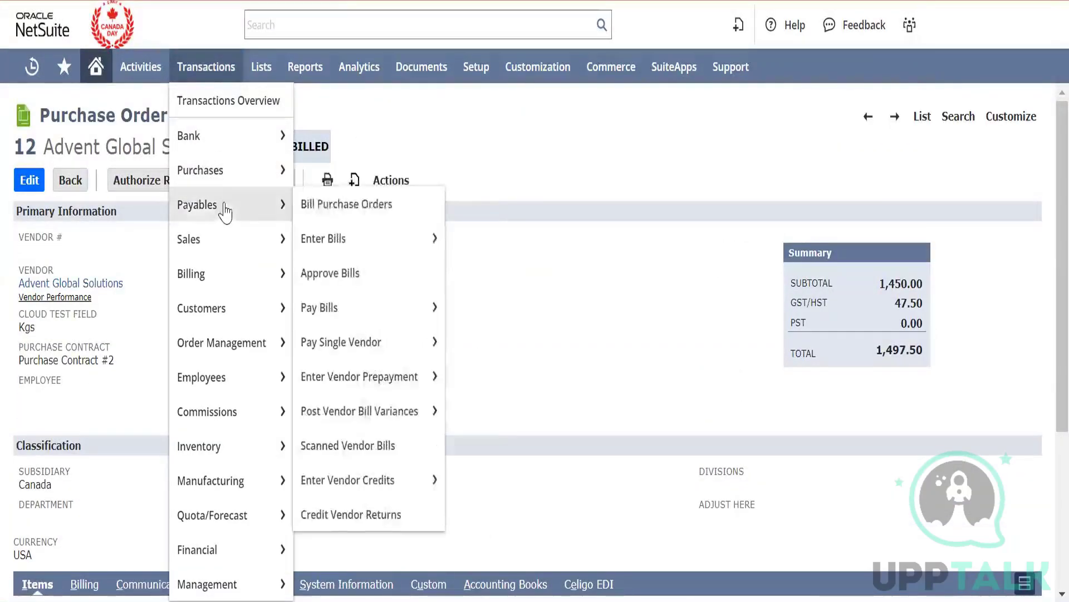
{"action": "mouse_move", "coordinate": [226, 187]}
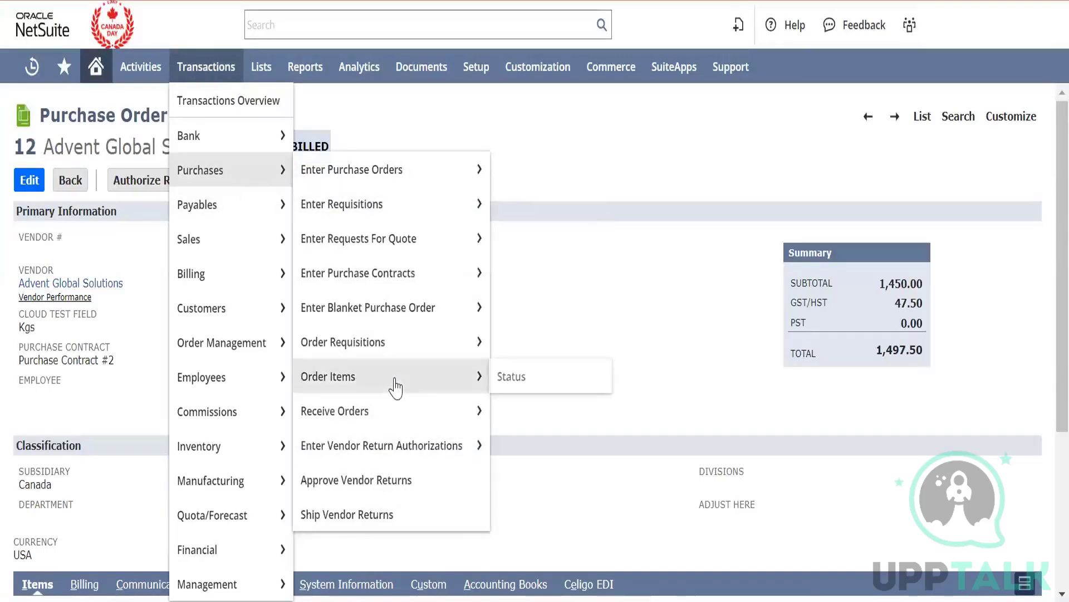
{"action": "mouse_move", "coordinate": [412, 460]}
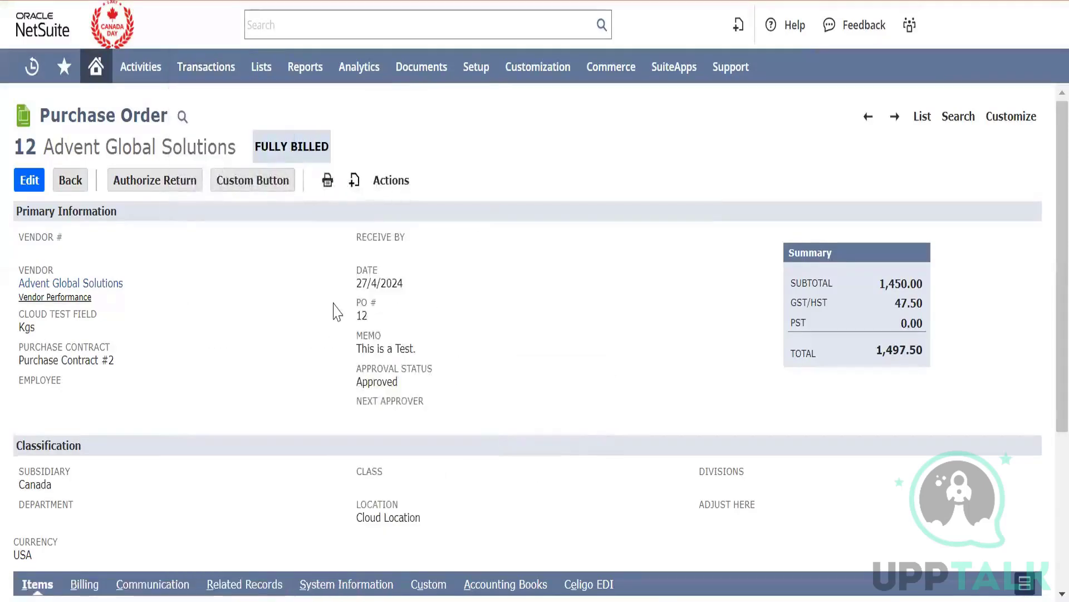
Authorize a return from purchase order 12 and set the return's status to Pending Return.
{"action": "left_click", "coordinate": [164, 181]}
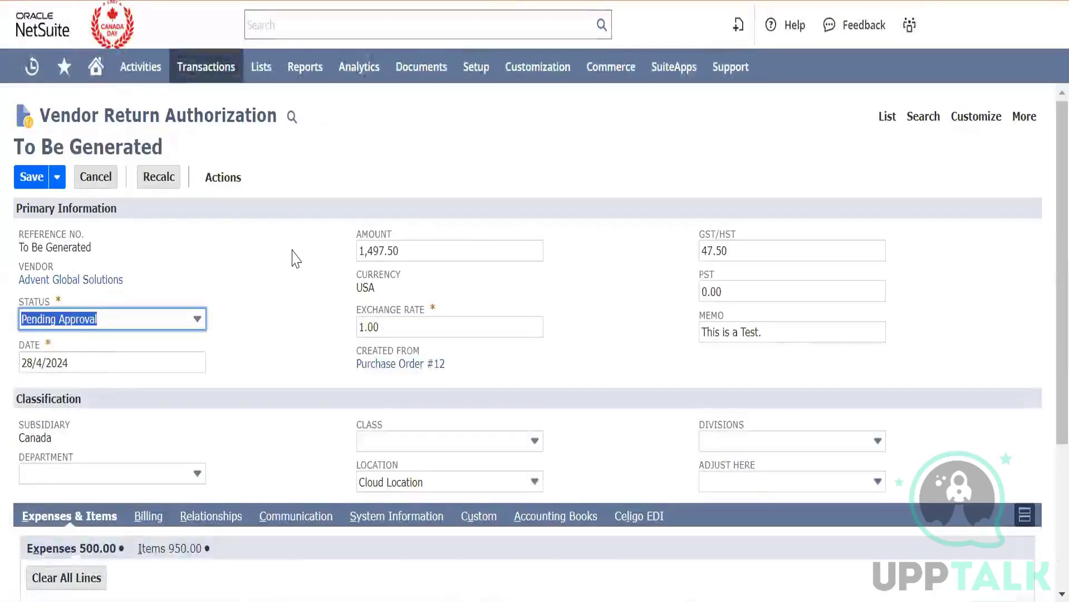
{"action": "left_click", "coordinate": [292, 250]}
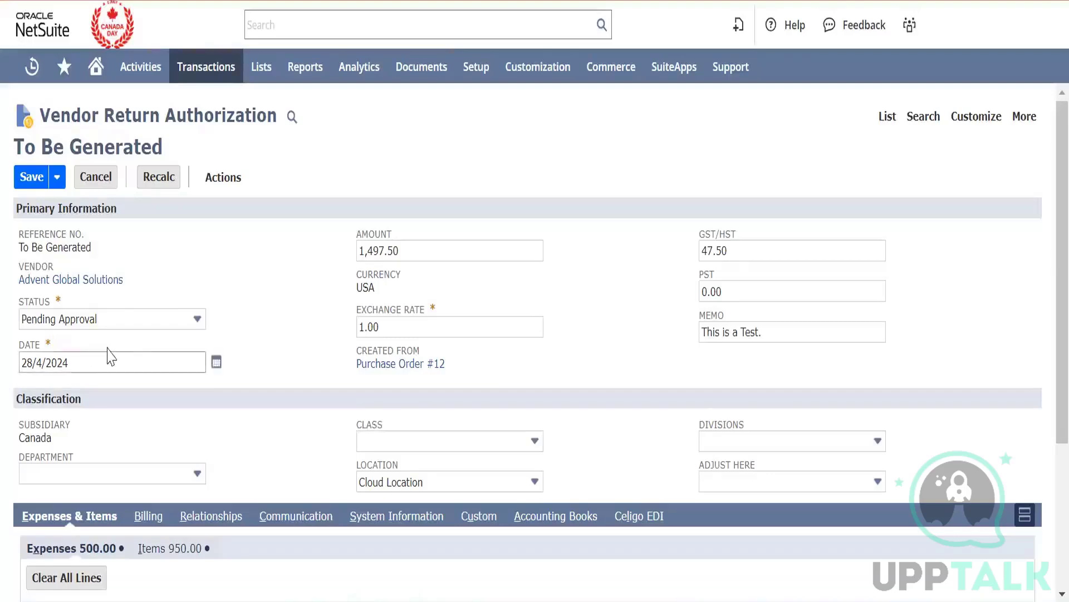
{"action": "left_click", "coordinate": [159, 322]}
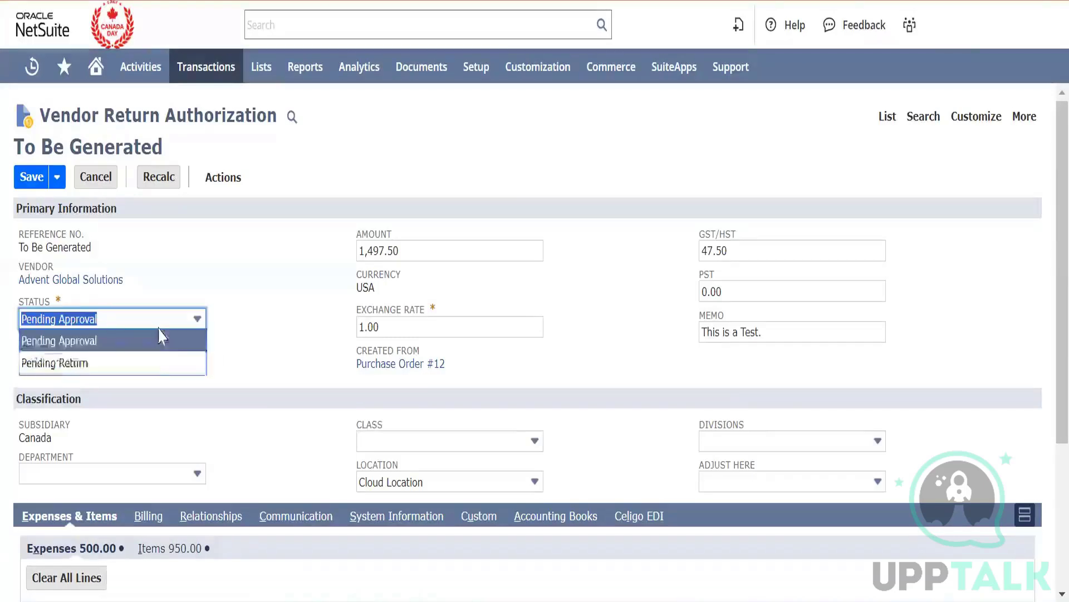
{"action": "left_click", "coordinate": [156, 362]}
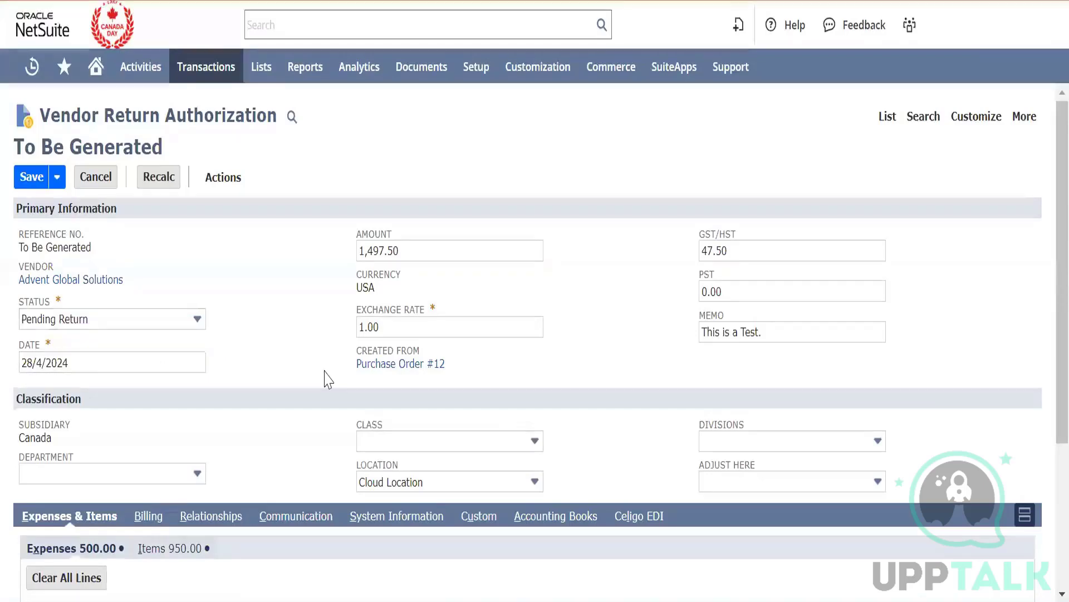
Examine the return authorization's header fields, expense line and item line.
{"action": "scroll", "coordinate": [329, 378], "scroll_direction": "down", "scroll_amount": 4}
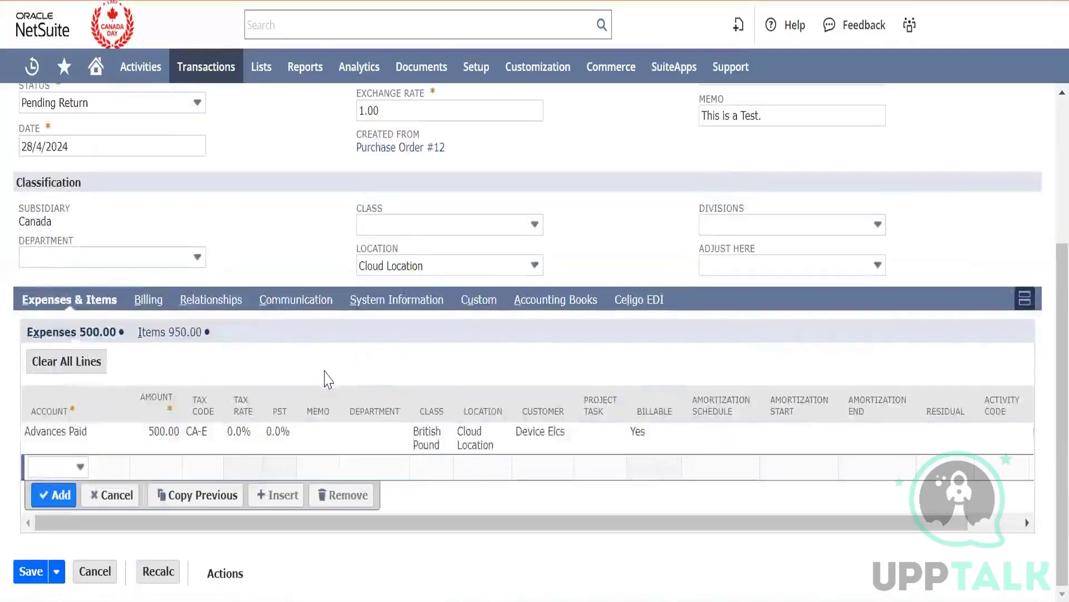
{"action": "scroll", "coordinate": [329, 379], "scroll_direction": "up", "scroll_amount": 1}
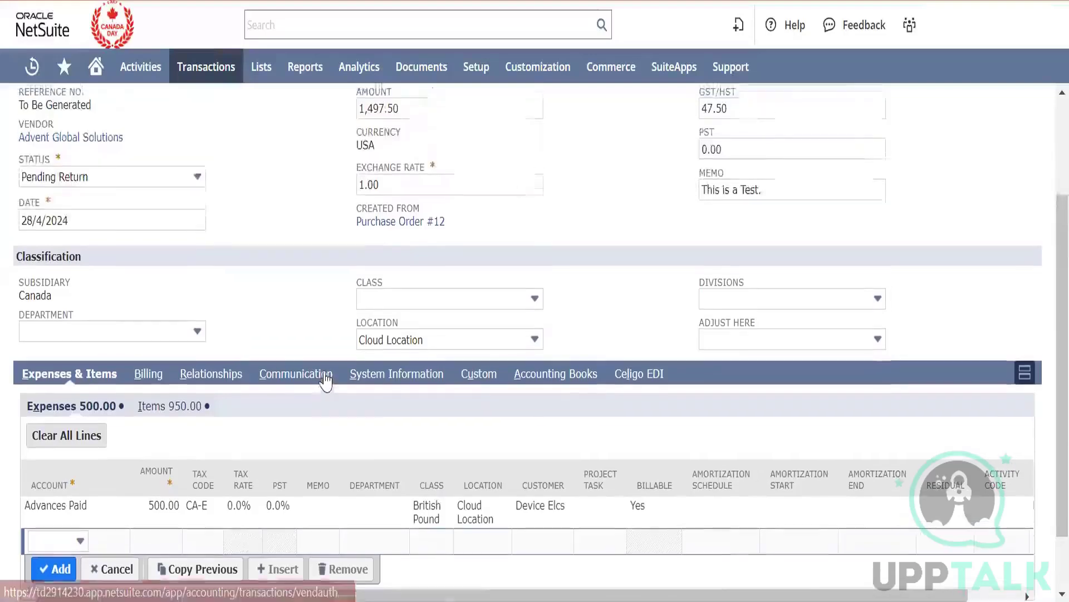
{"action": "scroll", "coordinate": [326, 382], "scroll_direction": "up", "scroll_amount": 2}
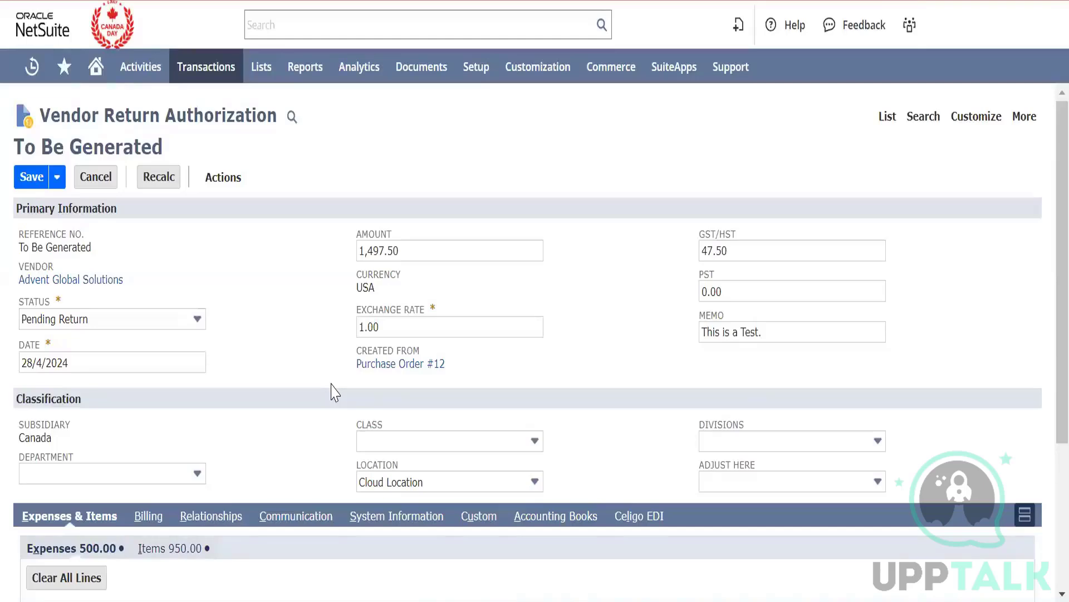
{"action": "scroll", "coordinate": [333, 392], "scroll_direction": "down", "scroll_amount": 3}
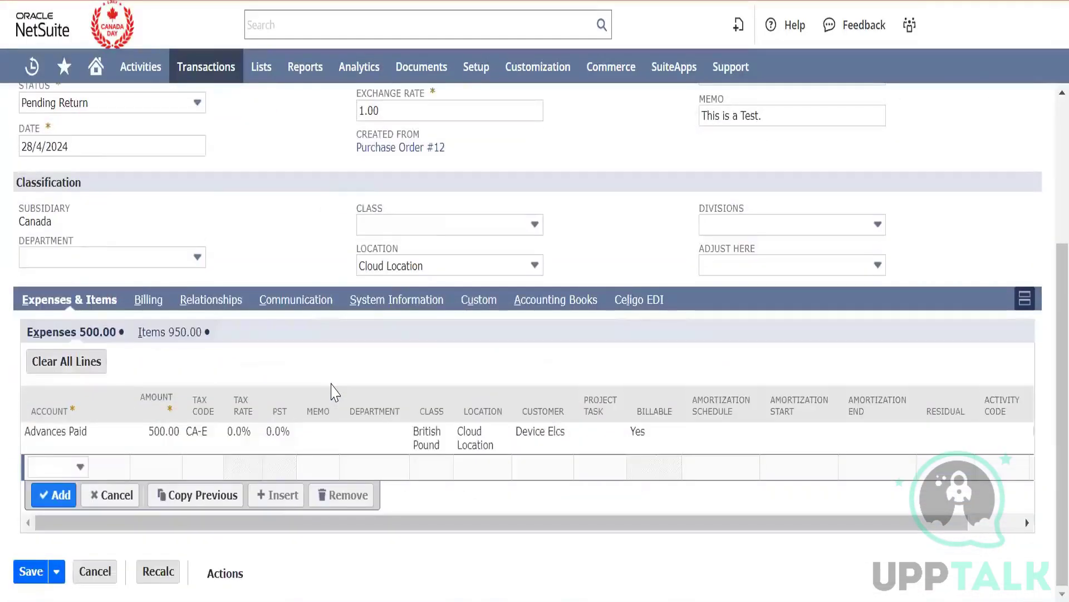
{"action": "scroll", "coordinate": [333, 392], "scroll_direction": "up", "scroll_amount": 1}
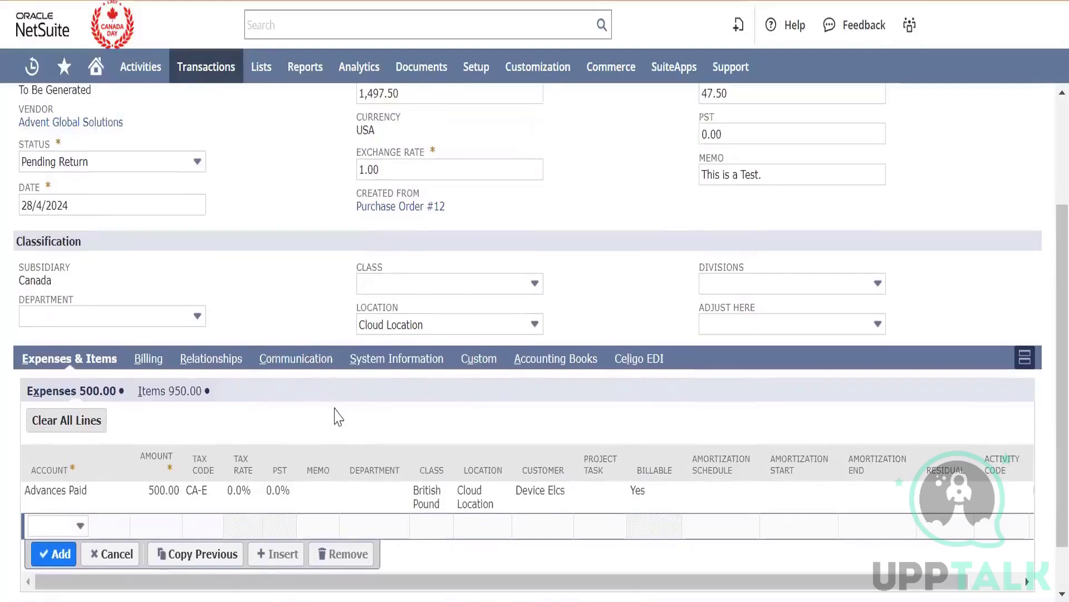
{"action": "scroll", "coordinate": [298, 285], "scroll_direction": "up", "scroll_amount": 1}
{"action": "scroll", "coordinate": [298, 285], "scroll_direction": "down", "scroll_amount": 1}
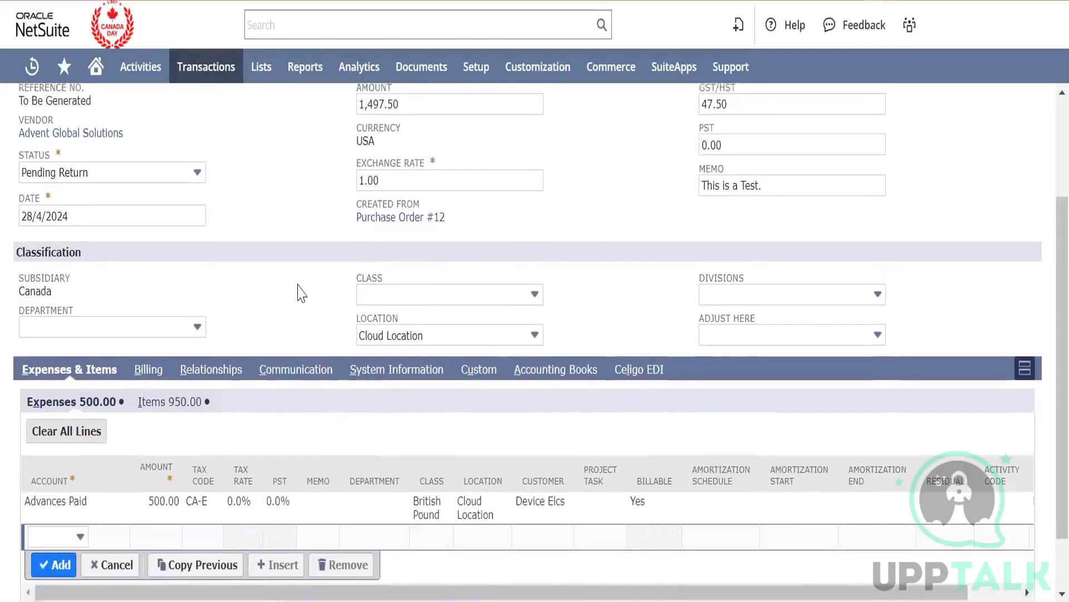
{"action": "scroll", "coordinate": [300, 292], "scroll_direction": "down", "scroll_amount": 1}
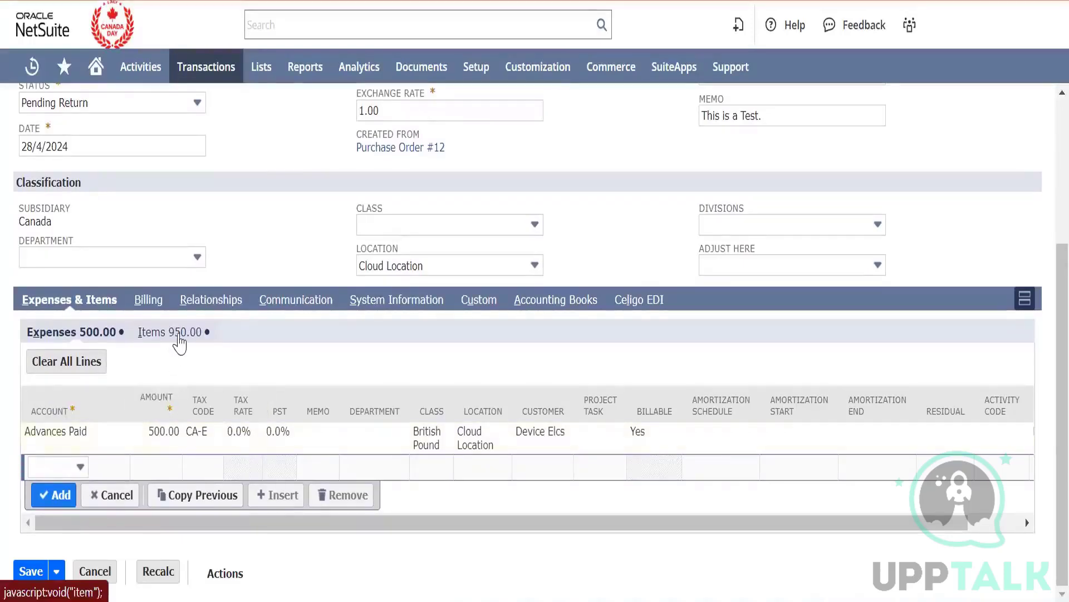
{"action": "left_click", "coordinate": [179, 334]}
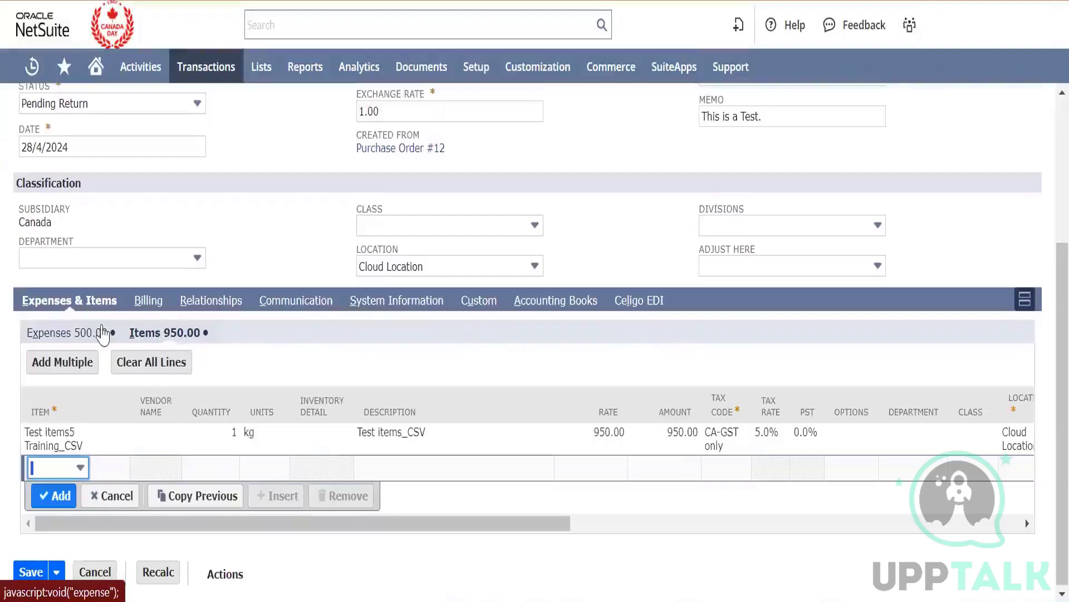
Remove the Advances Paid expense line from the return authorization.
{"action": "left_click", "coordinate": [103, 333]}
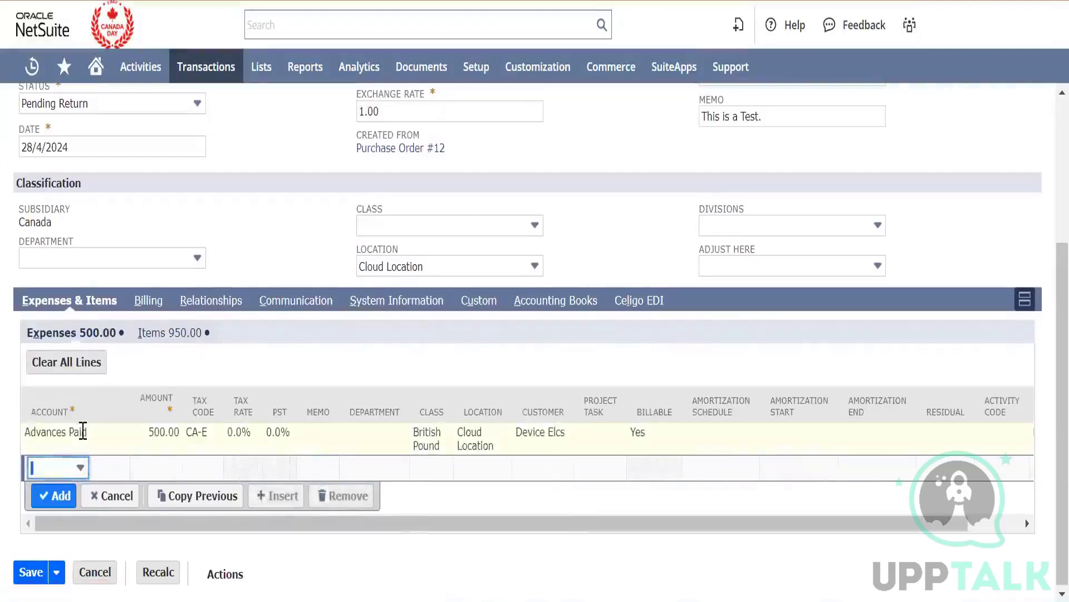
{"action": "left_click", "coordinate": [82, 436]}
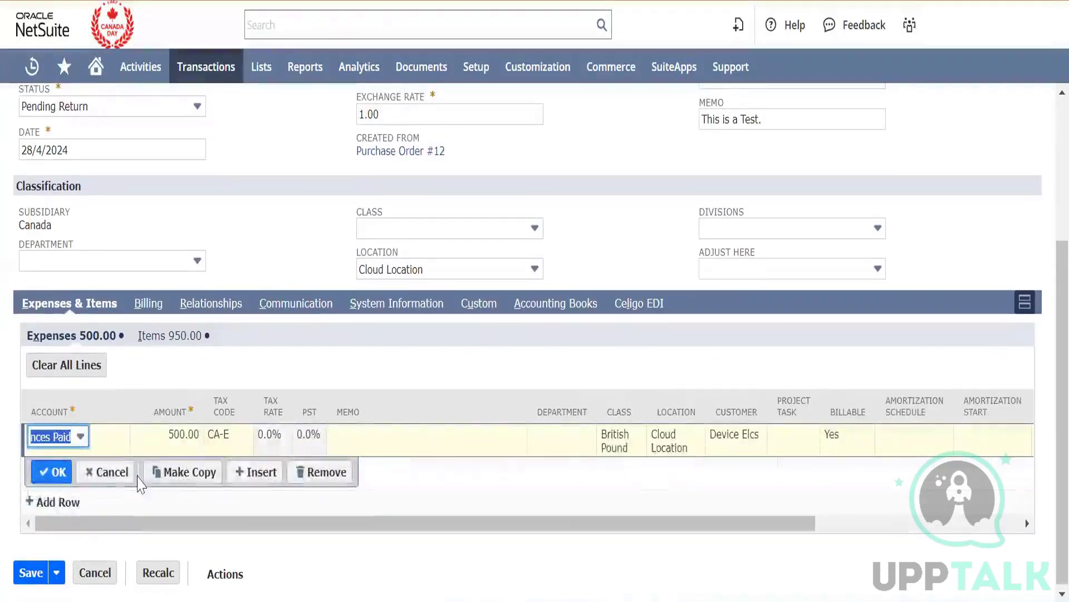
{"action": "left_click", "coordinate": [323, 473]}
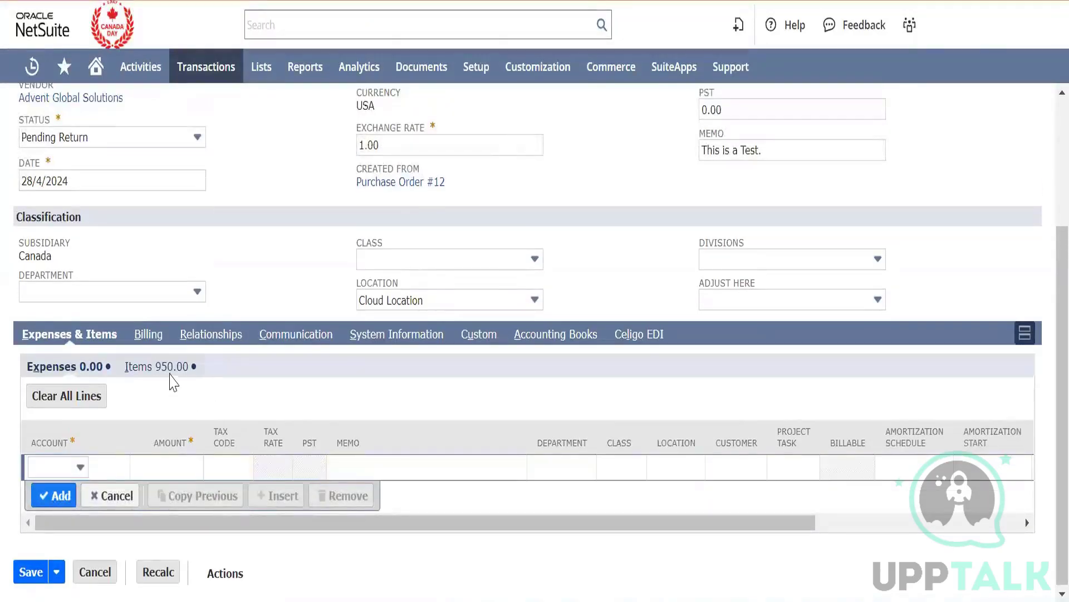
Check the return's item line for Test items5 Training_CSV and save the vendor return authorization.
{"action": "left_click", "coordinate": [171, 372]}
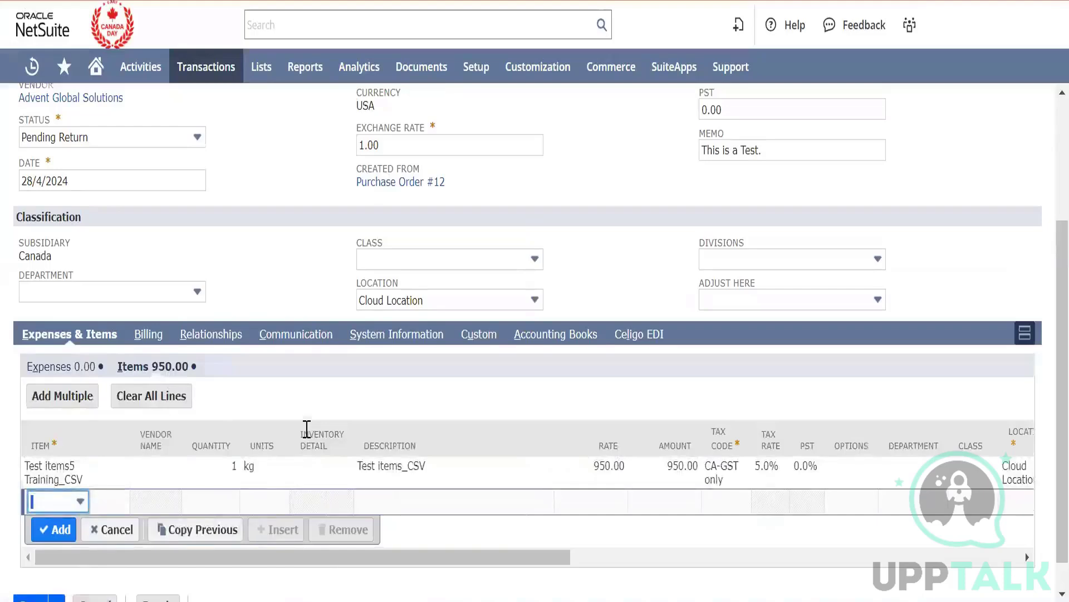
{"action": "scroll", "coordinate": [307, 429], "scroll_direction": "down", "scroll_amount": 1}
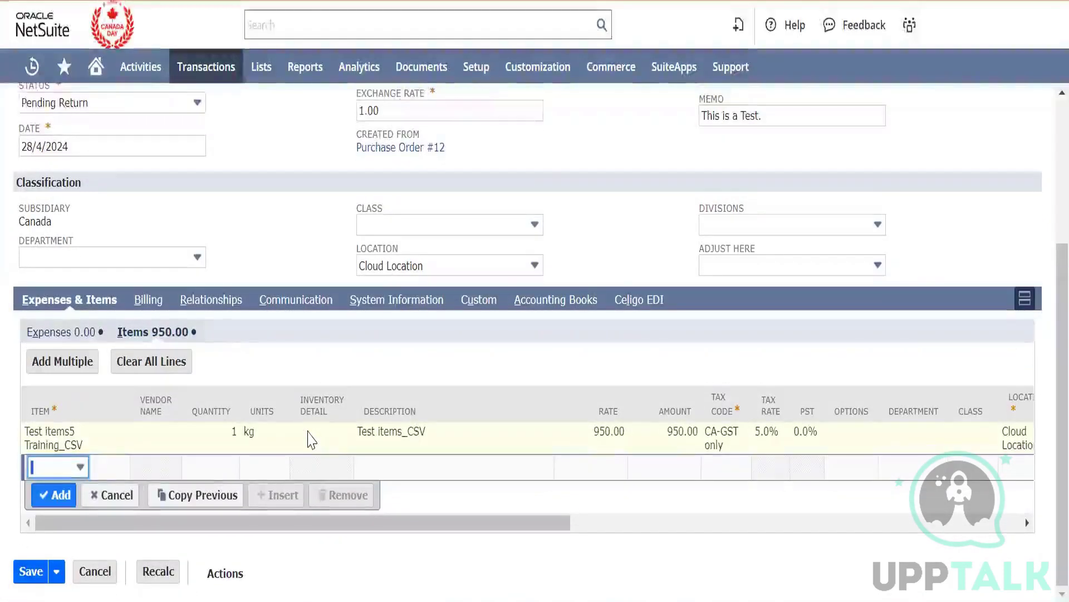
{"action": "left_click_drag", "start_coordinate": [427, 522], "coordinate": [370, 601]}
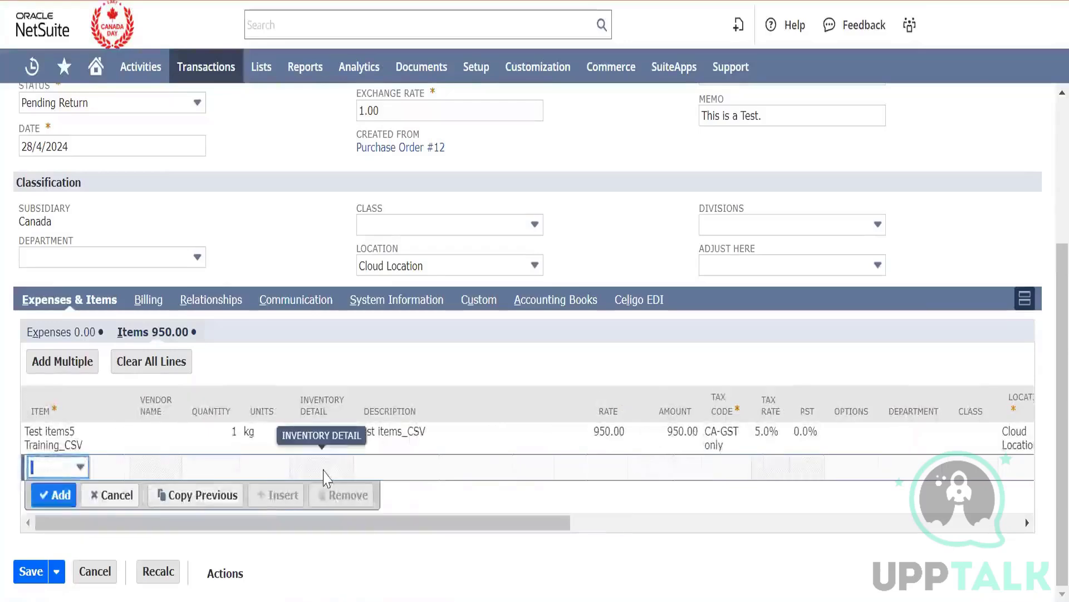
{"action": "scroll", "coordinate": [323, 475], "scroll_direction": "up", "scroll_amount": 4}
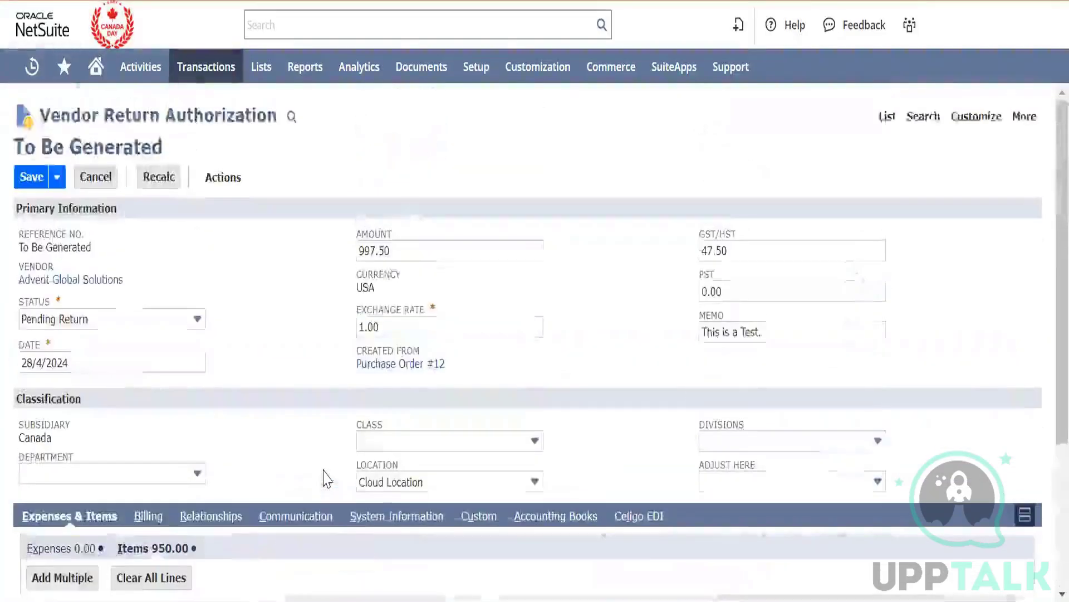
{"action": "left_click", "coordinate": [44, 189]}
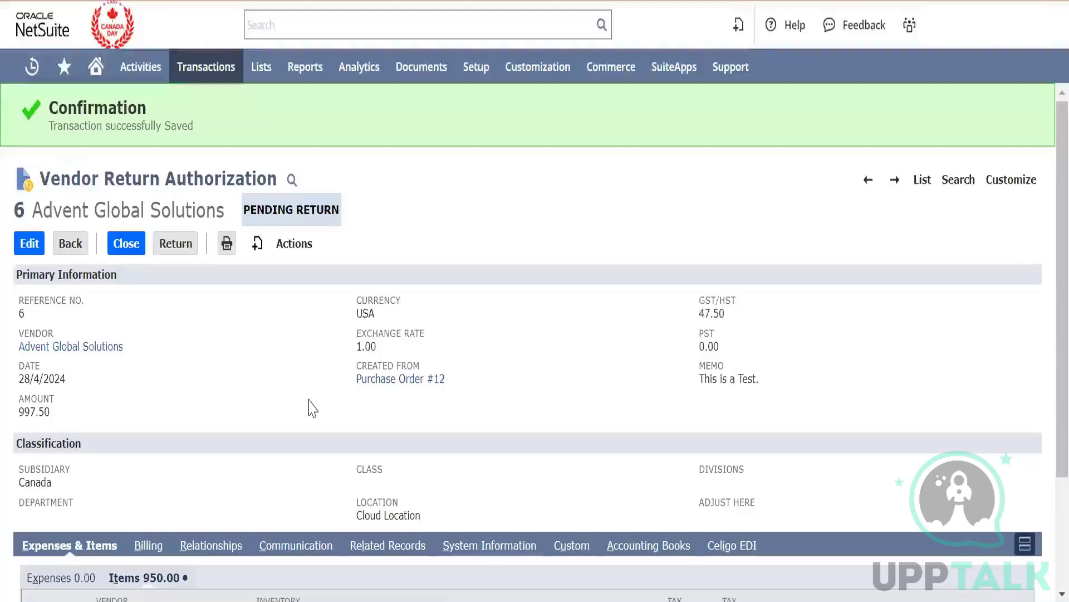
Examine the GL impact of the saved vendor return authorization, including its accounts and credit amounts, and go back to the record.
{"action": "left_click", "coordinate": [288, 248]}
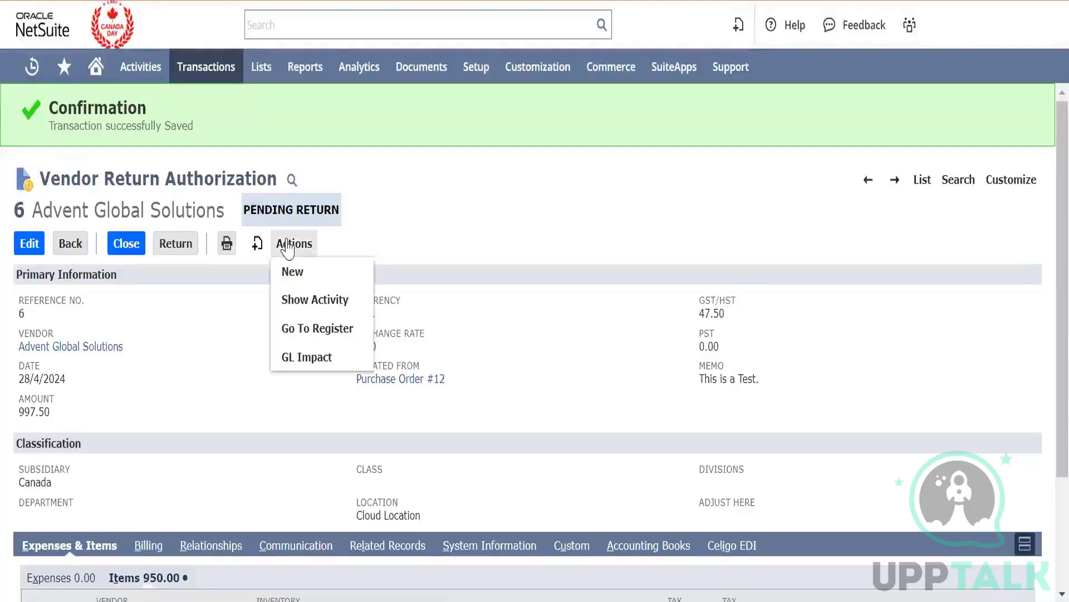
{"action": "left_click", "coordinate": [312, 354]}
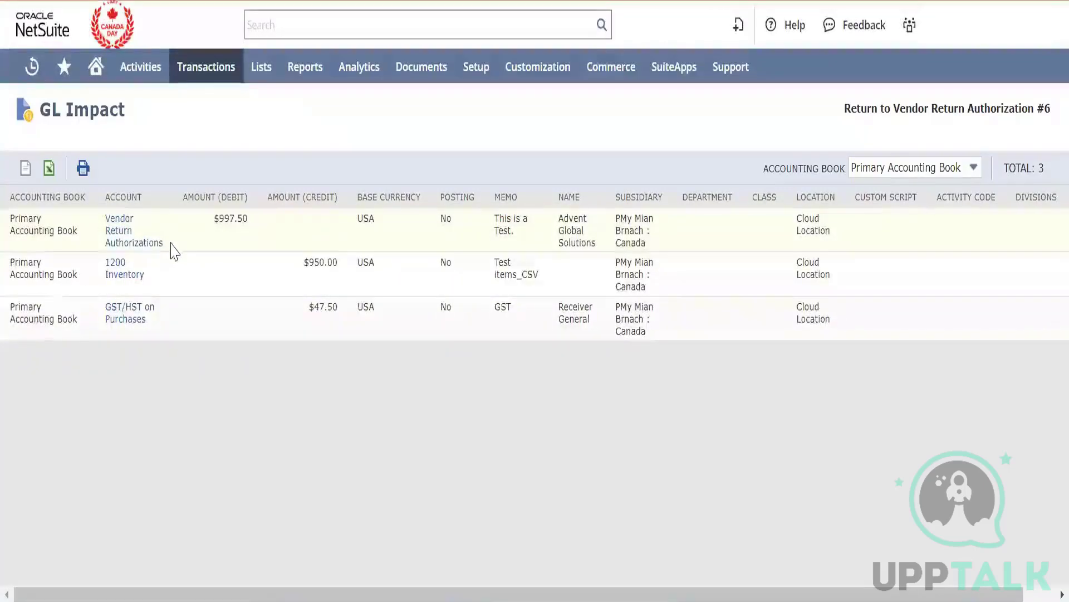
{"action": "left_click_drag", "start_coordinate": [163, 243], "coordinate": [104, 215]}
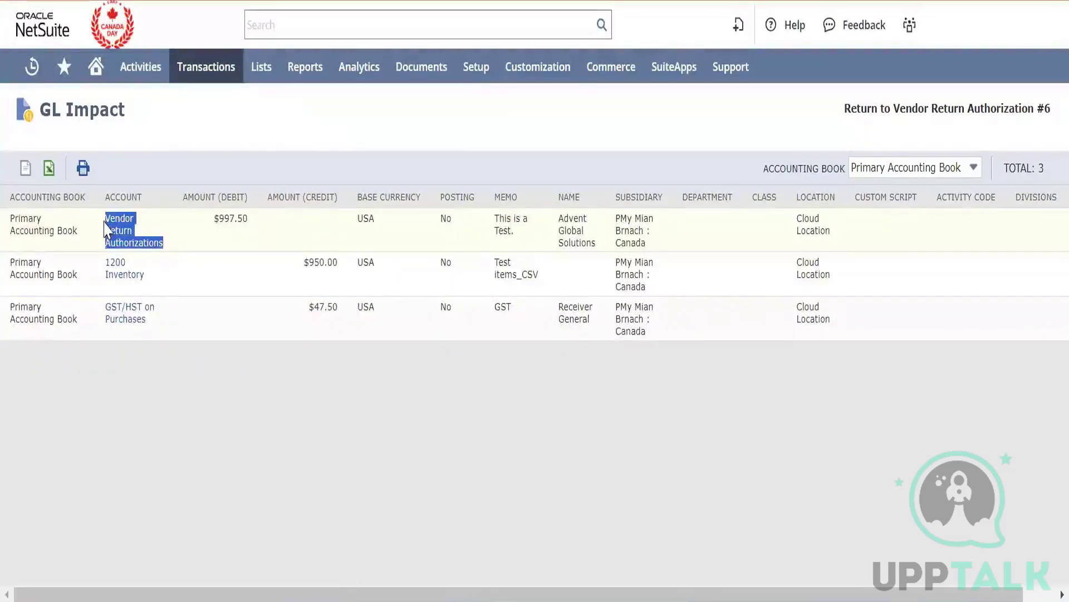
{"action": "left_click", "coordinate": [202, 386]}
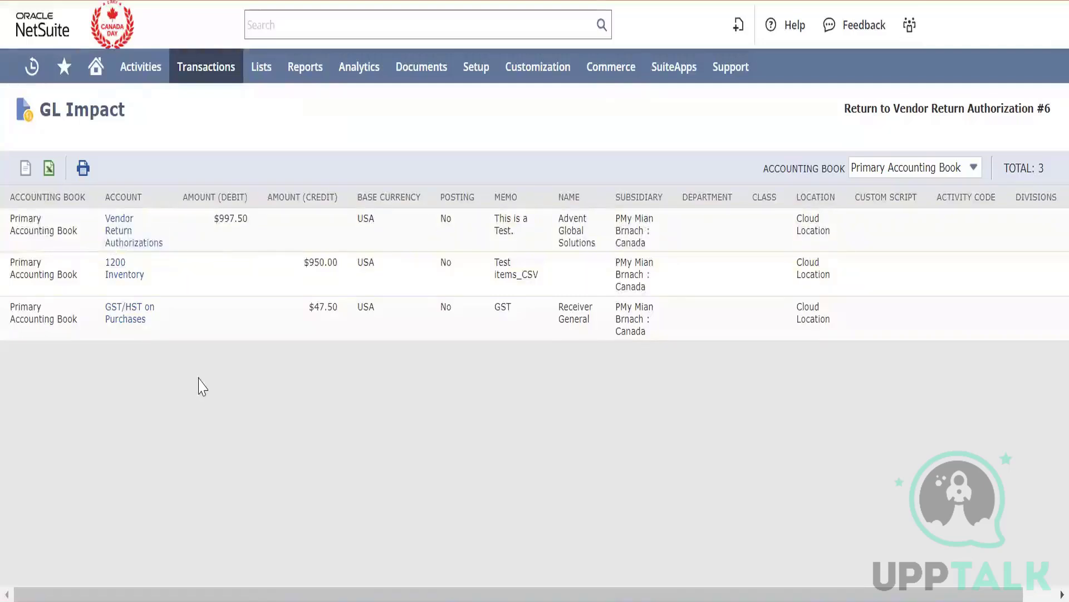
{"action": "triple_click", "coordinate": [331, 262]}
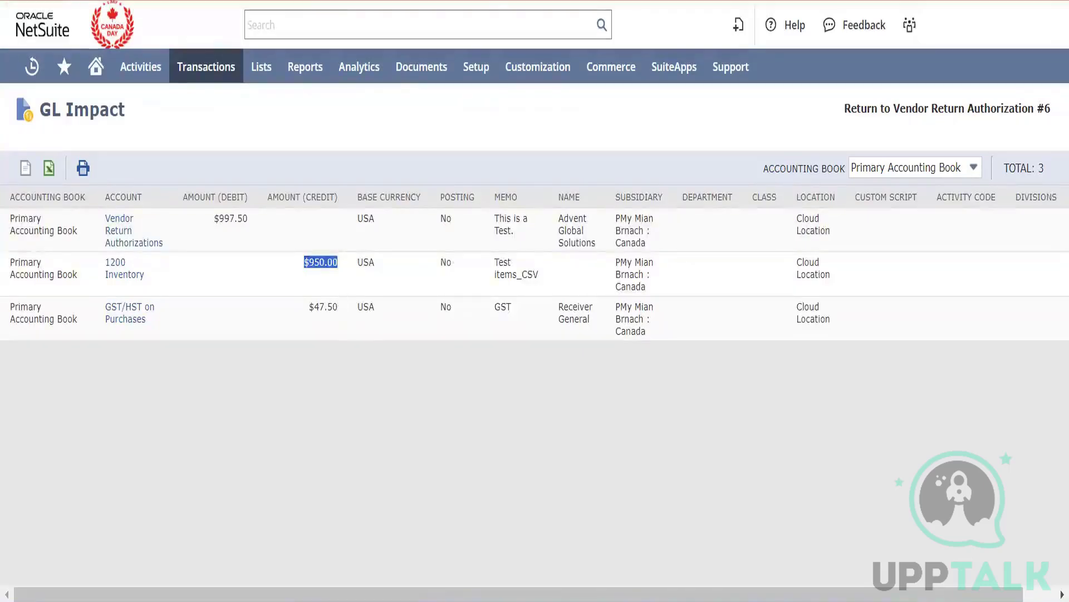
{"action": "key", "text": "alt+Left"}
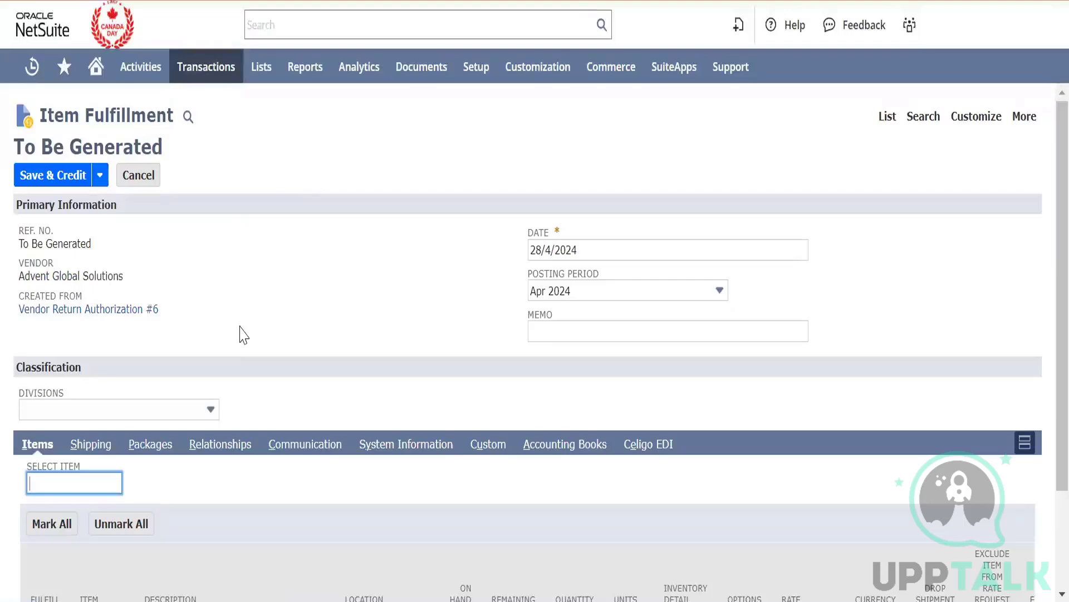
Check the inventory detail of Test items5 Training_CSV in the return's item fulfillment, and save the fulfillment with a bill credit.
{"action": "scroll", "coordinate": [244, 334], "scroll_direction": "down", "scroll_amount": 1}
{"action": "scroll", "coordinate": [243, 334], "scroll_direction": "down", "scroll_amount": 2}
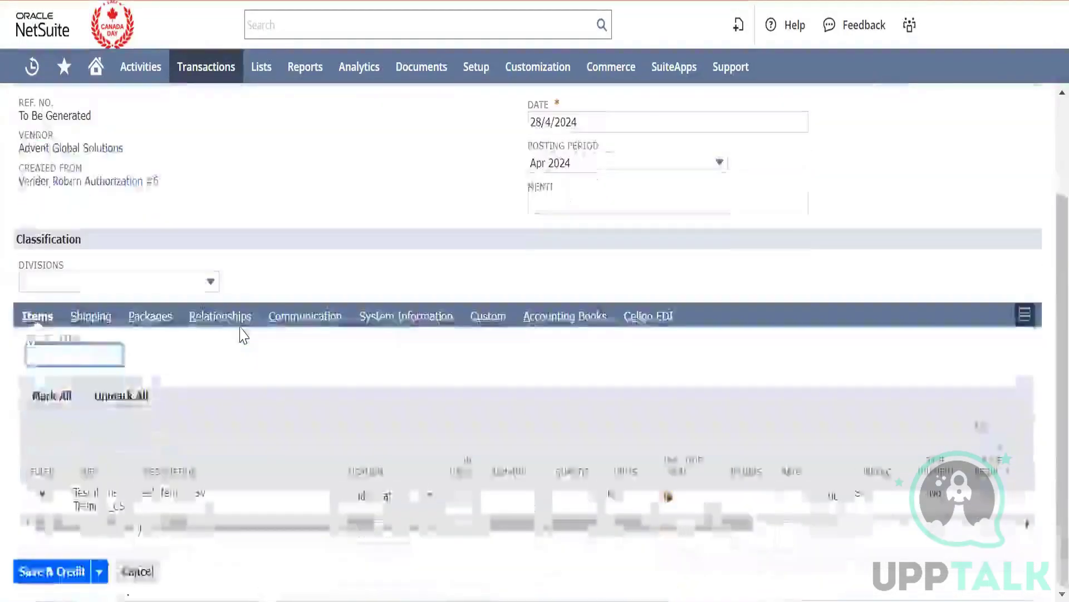
{"action": "left_click", "coordinate": [666, 496]}
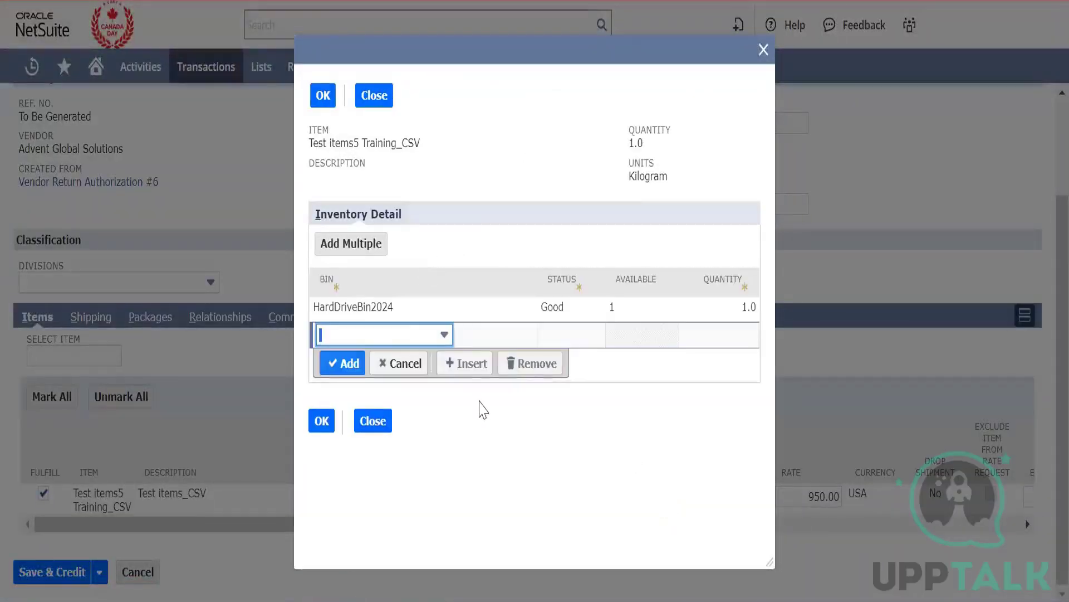
{"action": "left_click", "coordinate": [372, 422]}
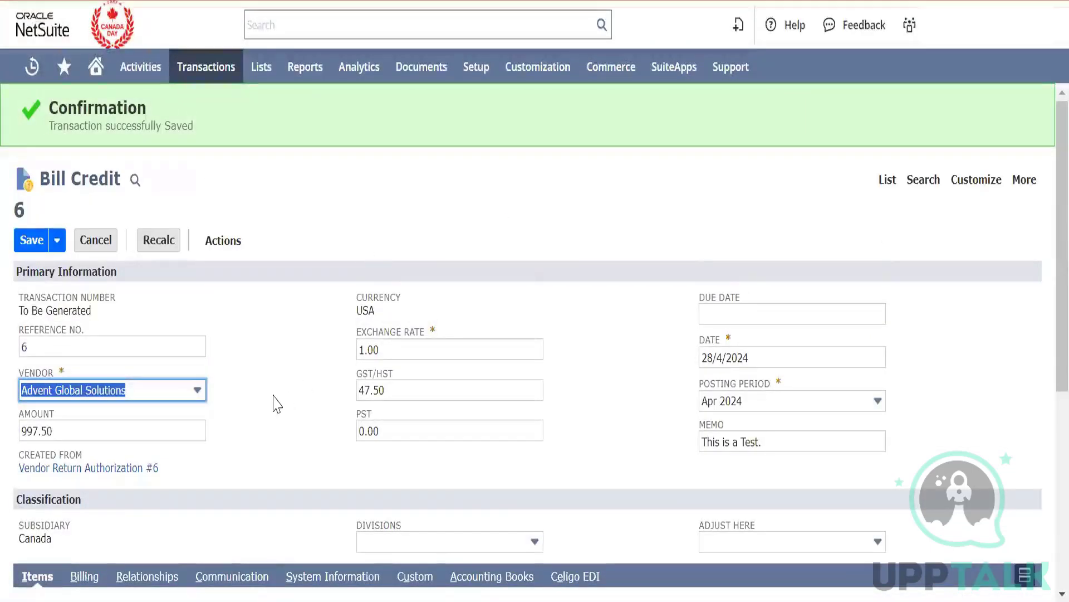
Review the new bill credit's primary information, including its amount, taxes and source return authorization, and its item line.
{"action": "left_click", "coordinate": [273, 396]}
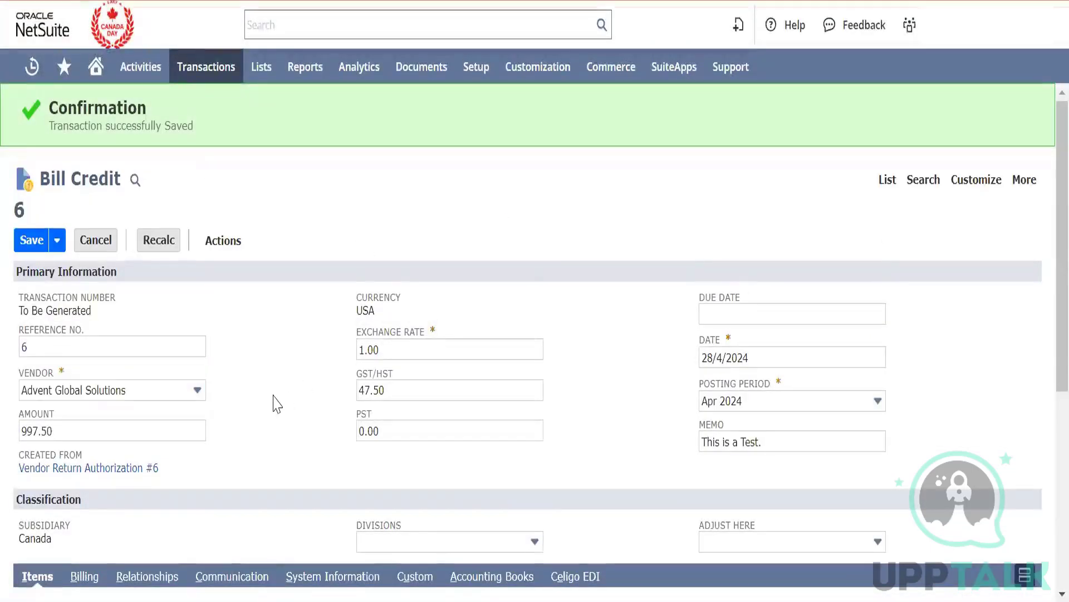
{"action": "scroll", "coordinate": [273, 401], "scroll_direction": "down", "scroll_amount": 5}
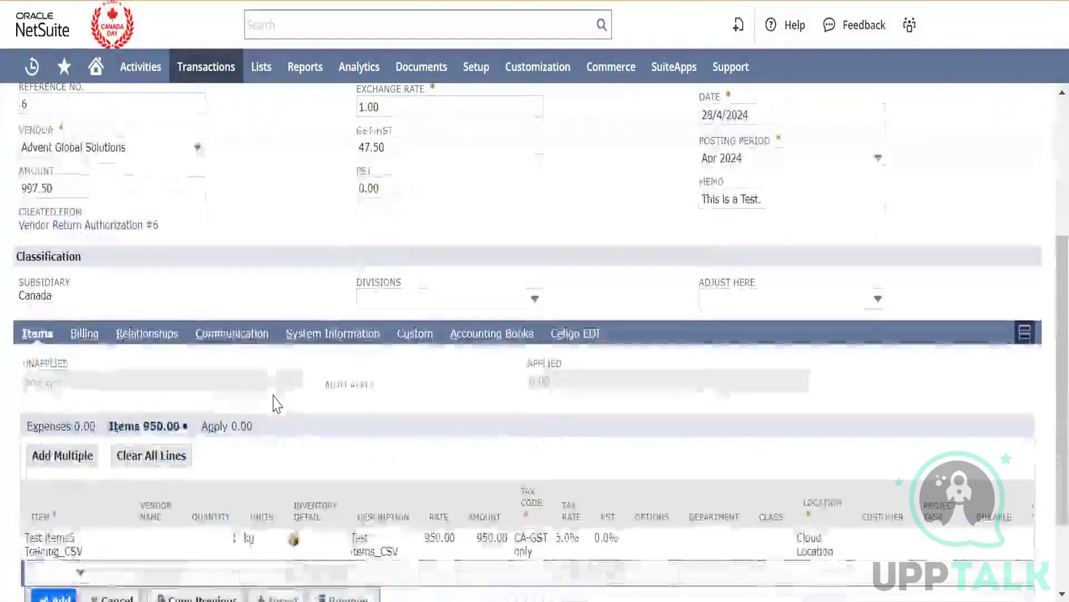
{"action": "scroll", "coordinate": [273, 401], "scroll_direction": "up", "scroll_amount": 1}
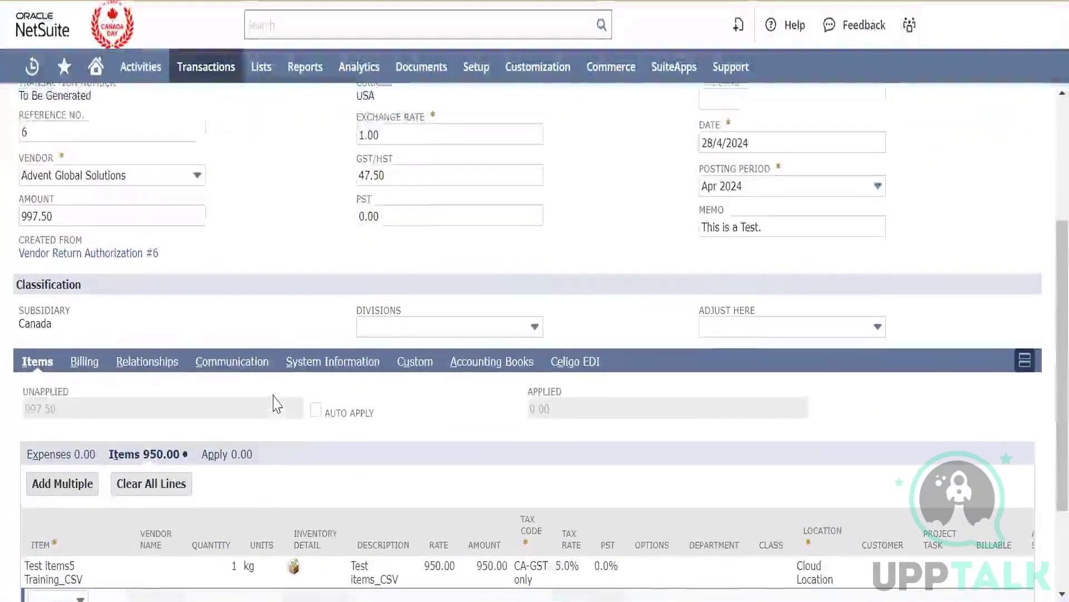
{"action": "scroll", "coordinate": [273, 401], "scroll_direction": "up", "scroll_amount": 4}
{"action": "left_click_drag", "start_coordinate": [274, 401], "coordinate": [289, 473]}
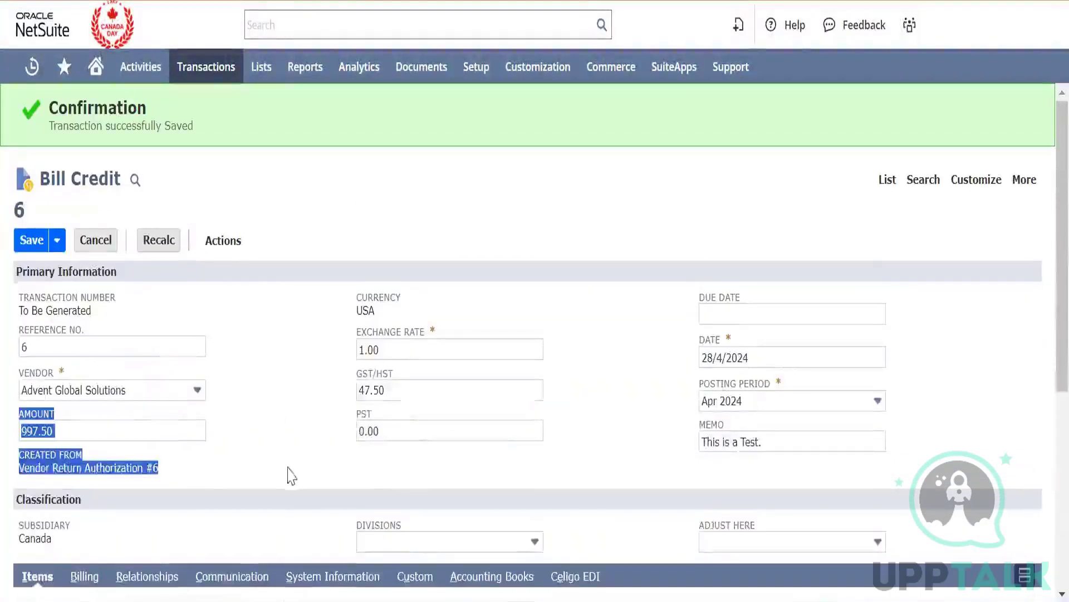
{"action": "left_click", "coordinate": [281, 434]}
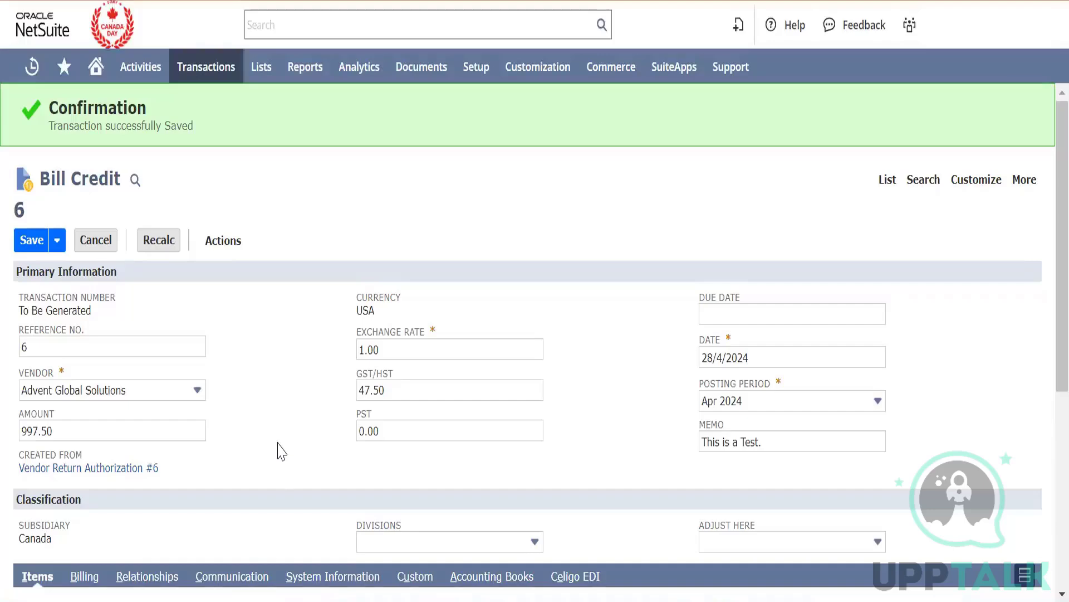
{"action": "scroll", "coordinate": [281, 450], "scroll_direction": "down", "scroll_amount": 6}
{"action": "scroll", "coordinate": [281, 450], "scroll_direction": "up", "scroll_amount": 6}
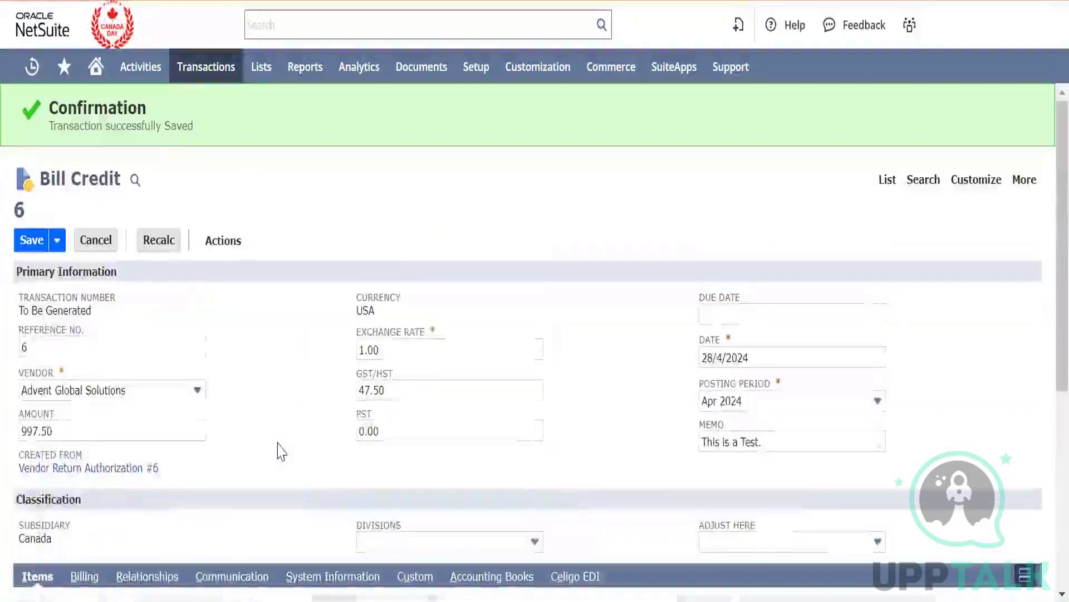
{"action": "left_click", "coordinate": [142, 434]}
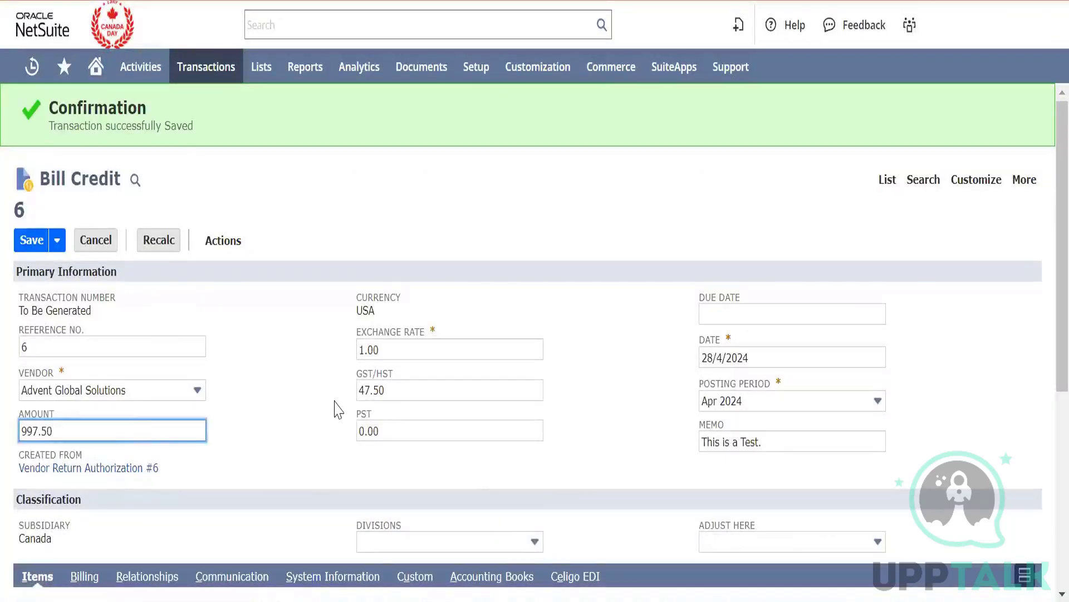
Check the bill credit's item line for Test items5 Training_CSV and save the bill credit.
{"action": "scroll", "coordinate": [334, 381], "scroll_direction": "down", "scroll_amount": 2}
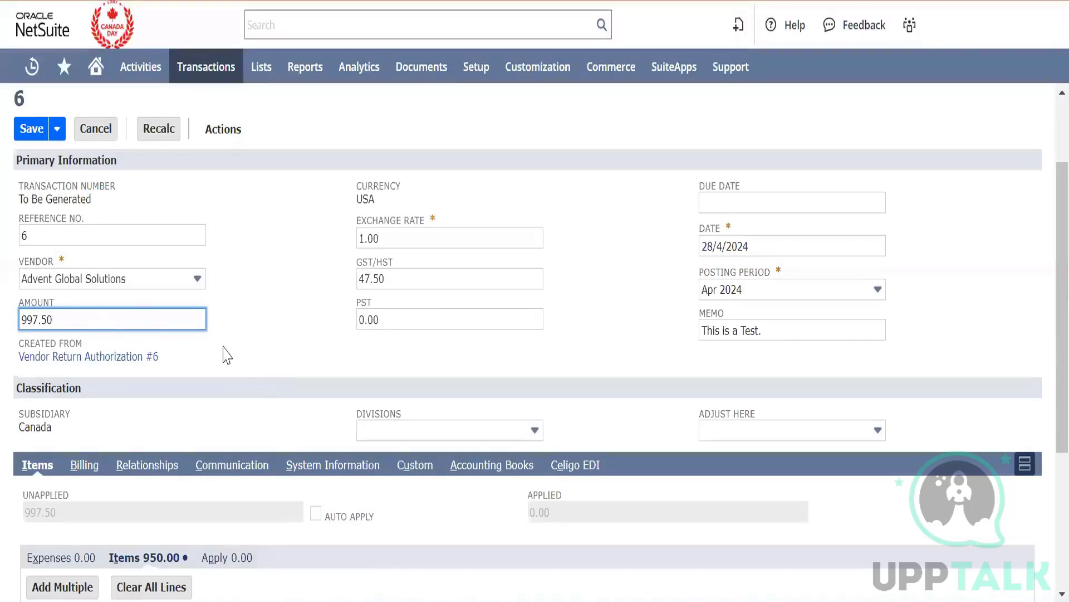
{"action": "scroll", "coordinate": [225, 355], "scroll_direction": "down", "scroll_amount": 4}
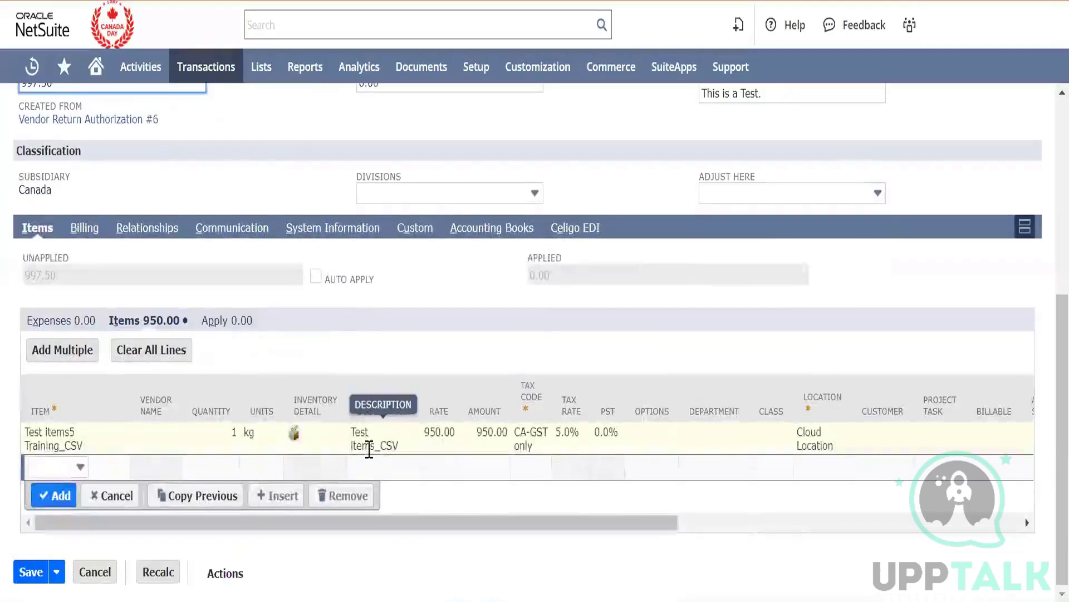
{"action": "left_click", "coordinate": [32, 576]}
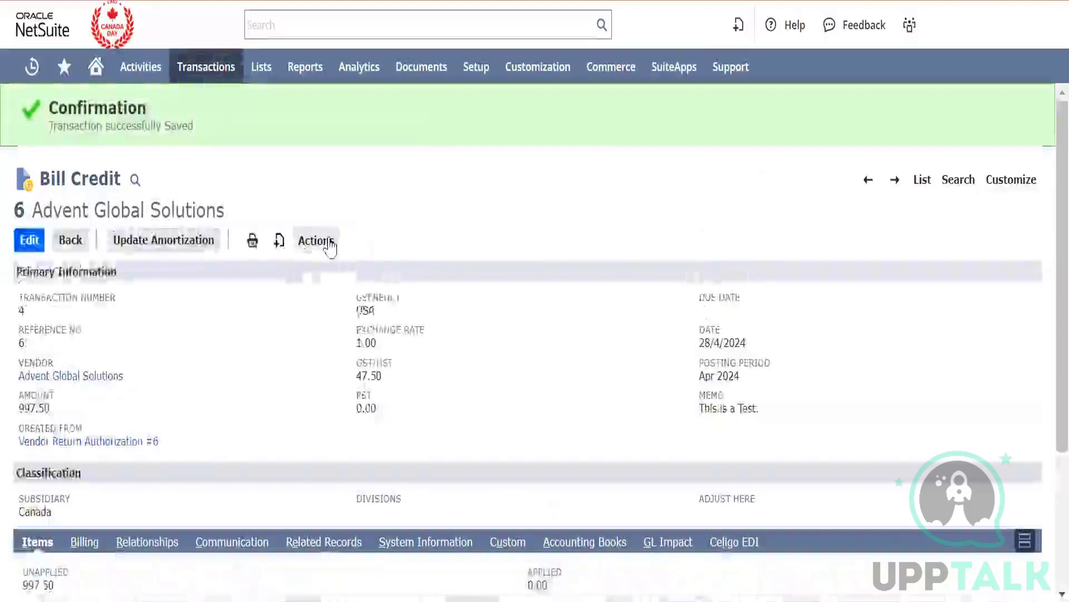
Examine the saved bill credit's GL impact, including the Accounts Payable debit and the inventory credit, and go back to the record.
{"action": "mouse_move", "coordinate": [330, 244]}
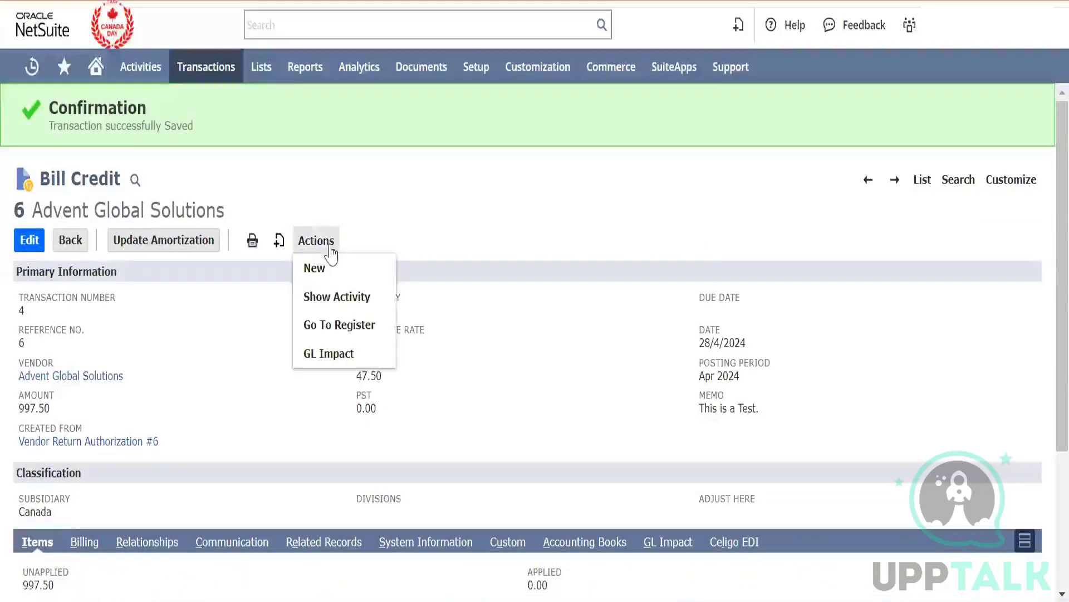
{"action": "right_click", "coordinate": [355, 353]}
{"action": "key", "text": "Escape"}
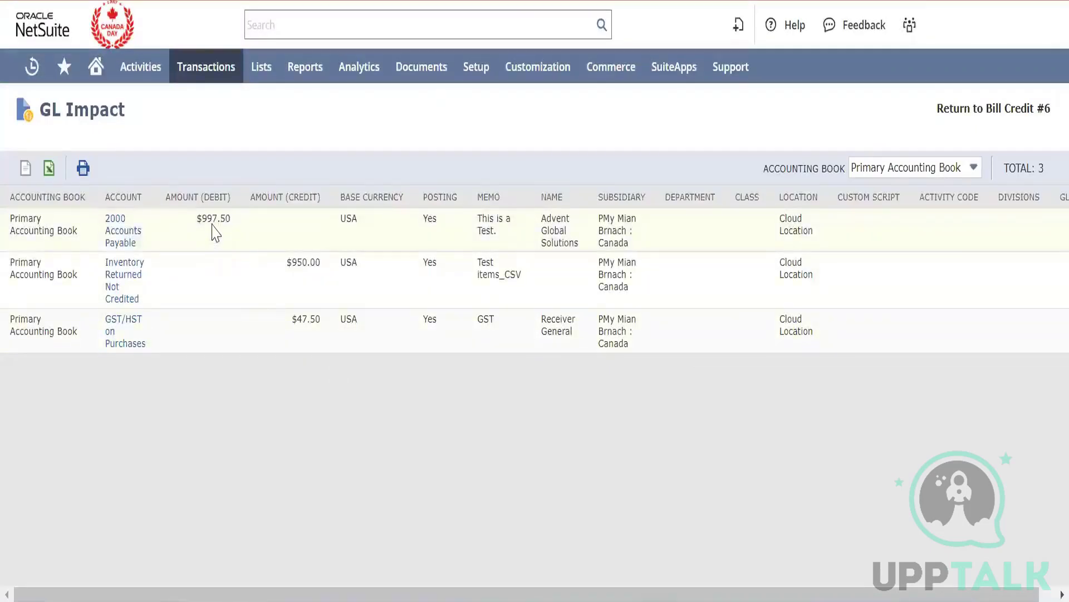
{"action": "double_click", "coordinate": [213, 220]}
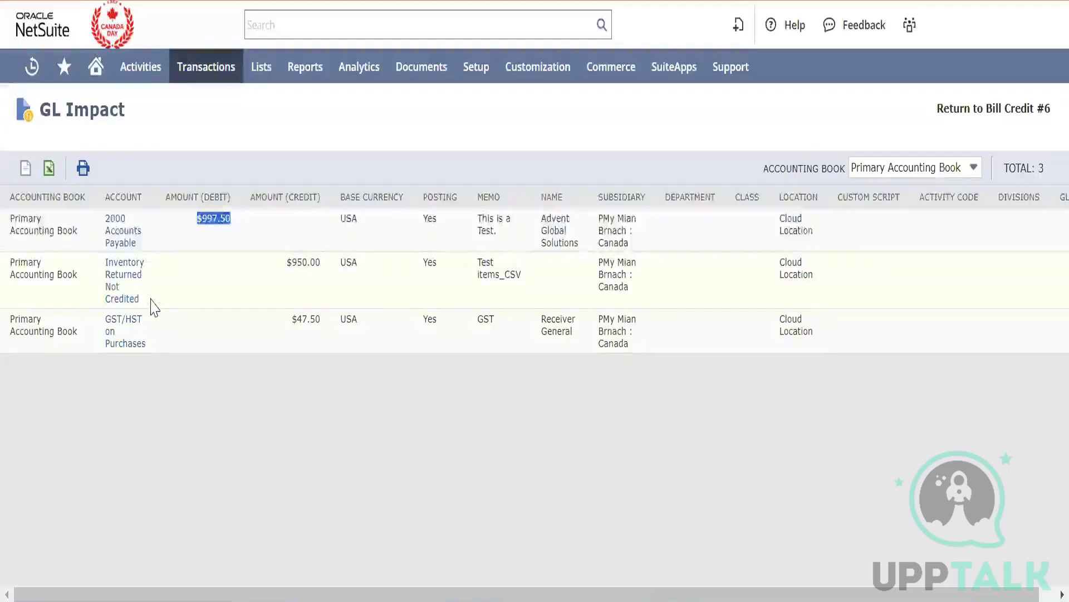
{"action": "double_click", "coordinate": [304, 262]}
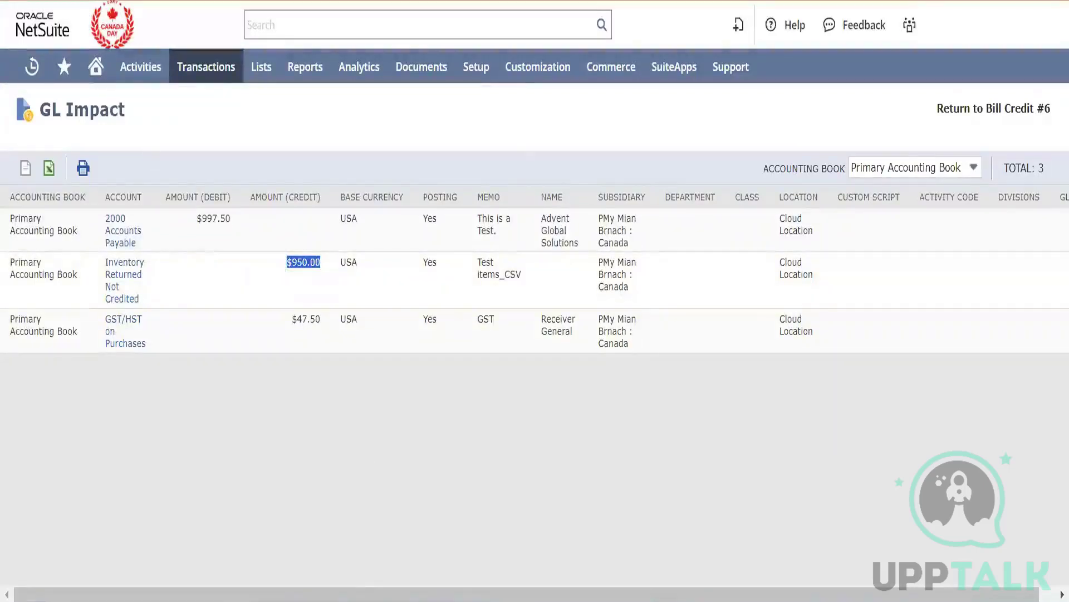
{"action": "key", "text": "alt+Left"}
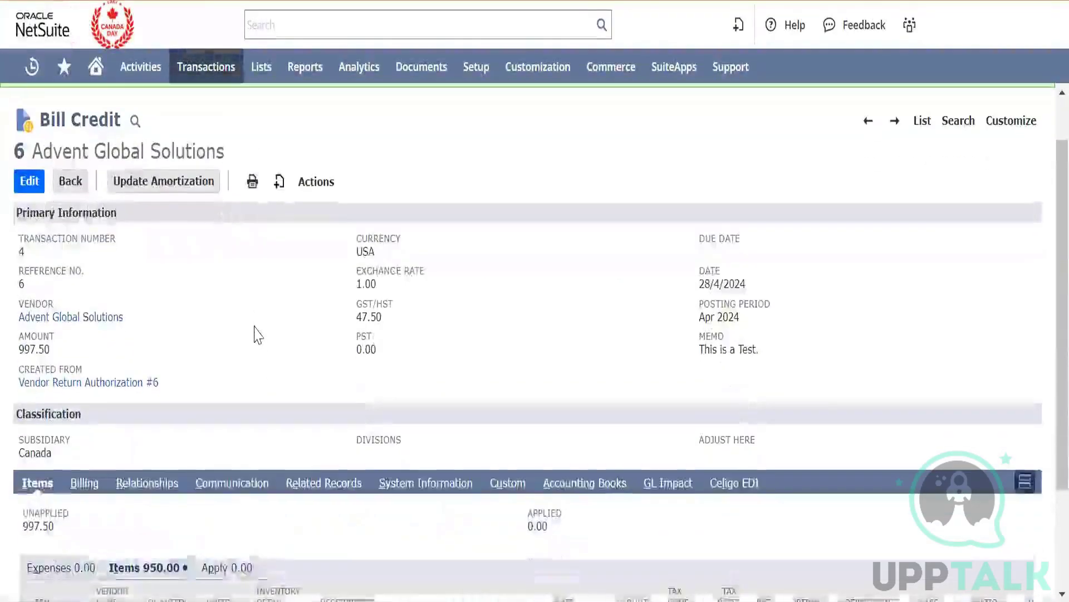
Review the saved bill credit's vendor, primary information, applied and unapplied amounts, and item line.
{"action": "triple_click", "coordinate": [198, 151]}
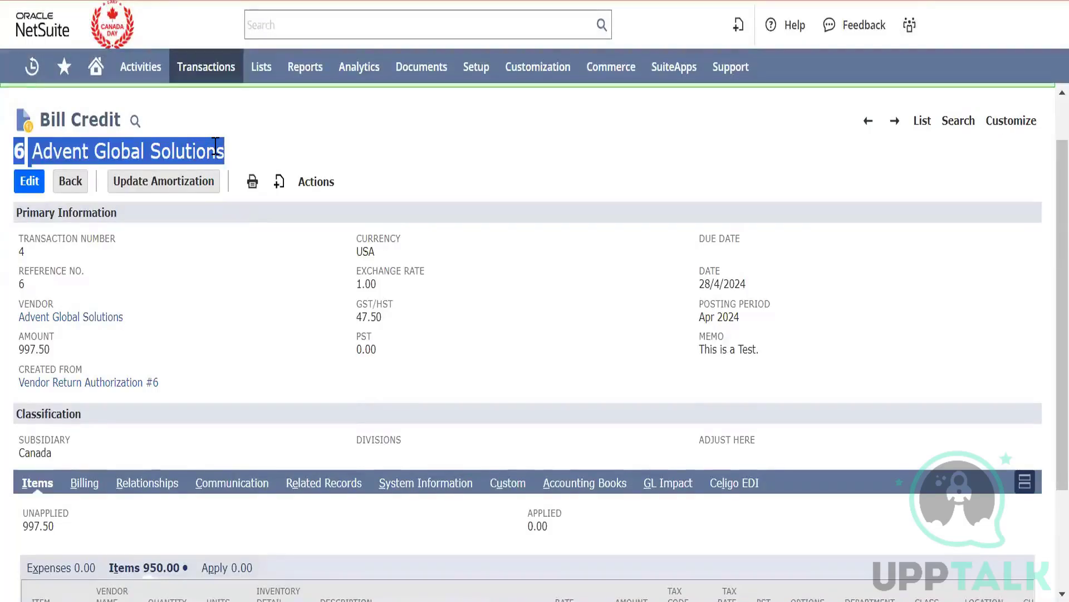
{"action": "double_click", "coordinate": [216, 146]}
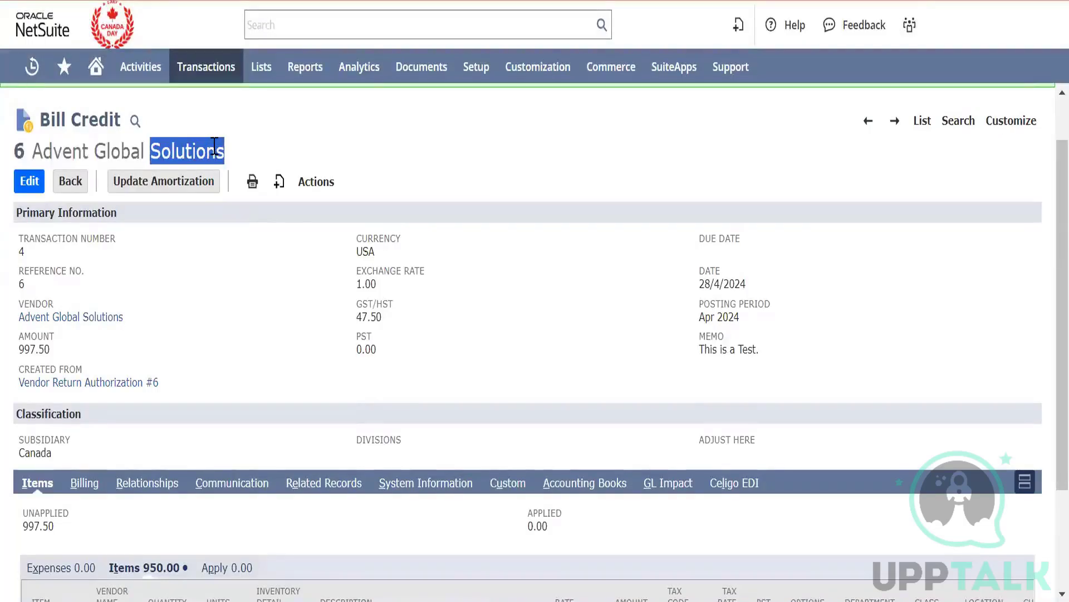
{"action": "triple_click", "coordinate": [214, 146]}
{"action": "left_click", "coordinate": [246, 286]}
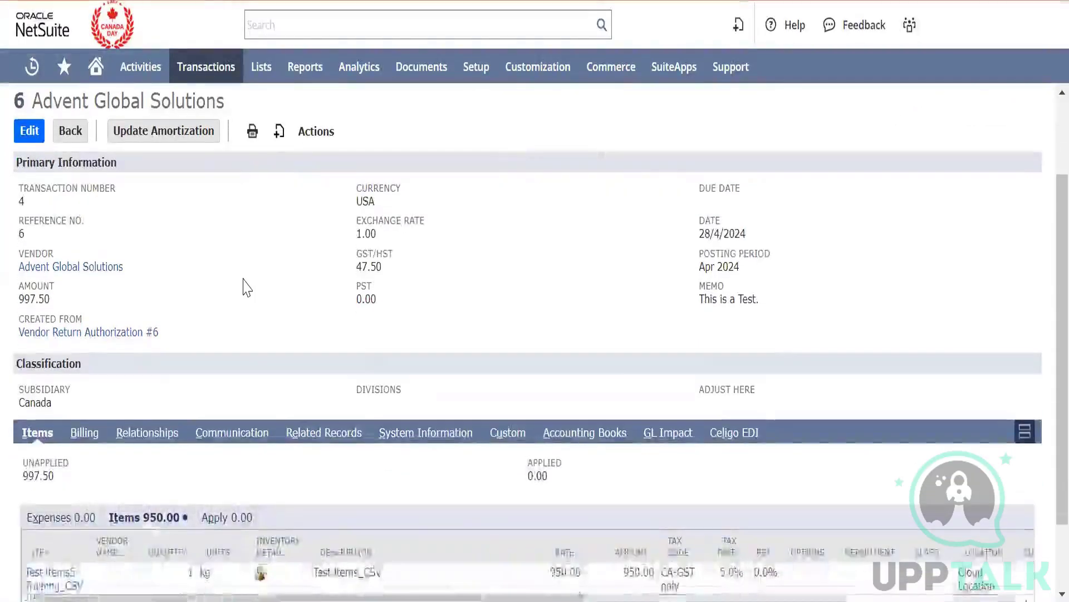
{"action": "scroll", "coordinate": [246, 286], "scroll_direction": "down", "scroll_amount": 3}
{"action": "scroll", "coordinate": [245, 286], "scroll_direction": "up", "scroll_amount": 4}
{"action": "scroll", "coordinate": [246, 286], "scroll_direction": "down", "scroll_amount": 4}
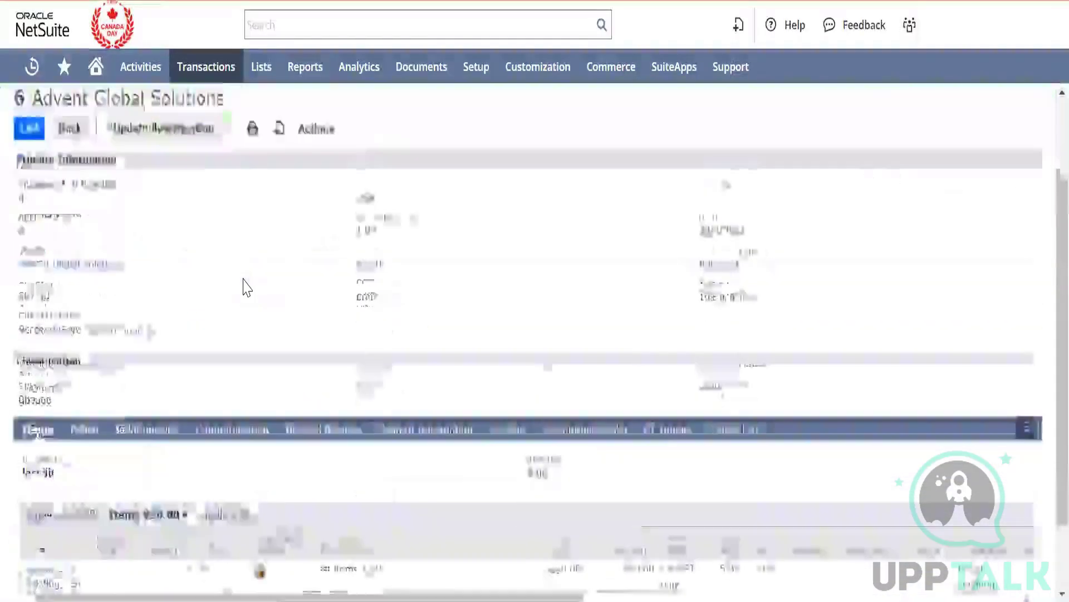
{"action": "scroll", "coordinate": [245, 287], "scroll_direction": "up", "scroll_amount": 4}
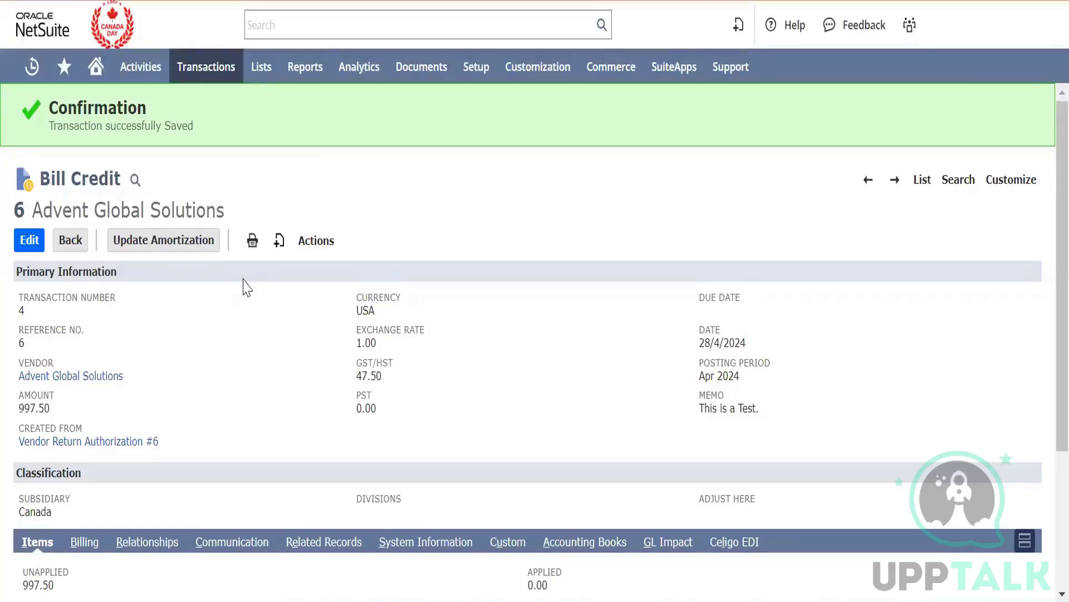
{"action": "scroll", "coordinate": [247, 287], "scroll_direction": "down", "scroll_amount": 3}
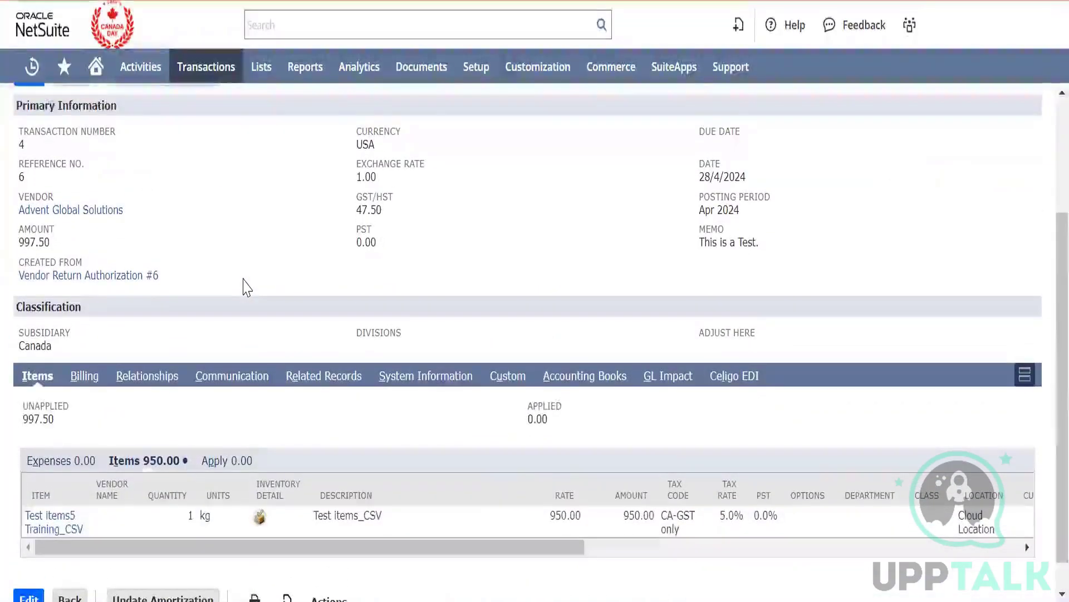
{"action": "scroll", "coordinate": [247, 287], "scroll_direction": "up", "scroll_amount": 3}
Open a single-vendor bill payment in a new browser tab and choose Advent Global Solutions as the payee.
{"action": "mouse_move", "coordinate": [207, 69]}
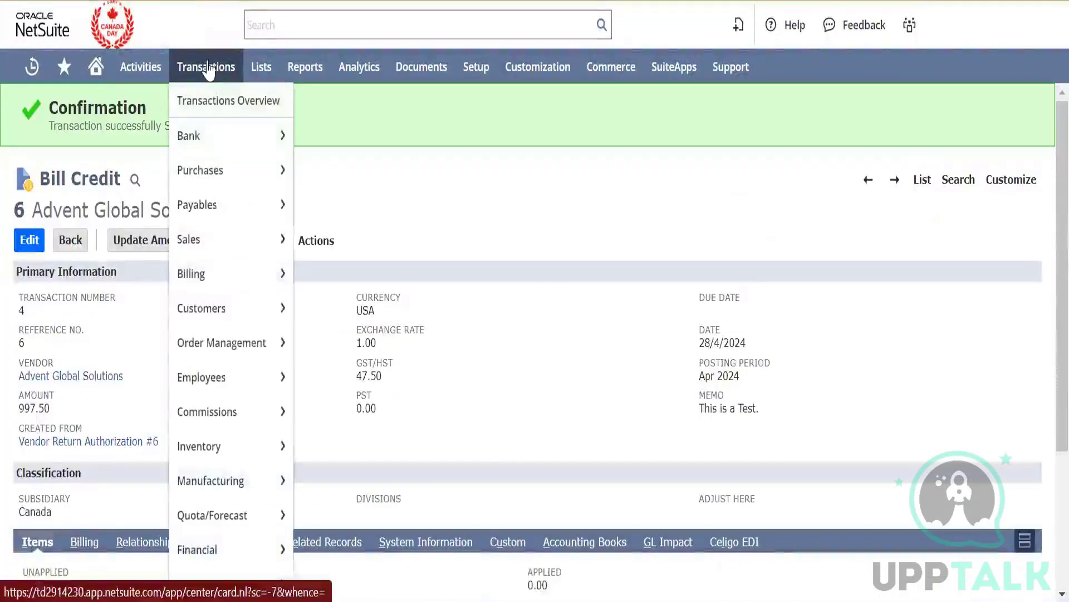
{"action": "mouse_move", "coordinate": [234, 223]}
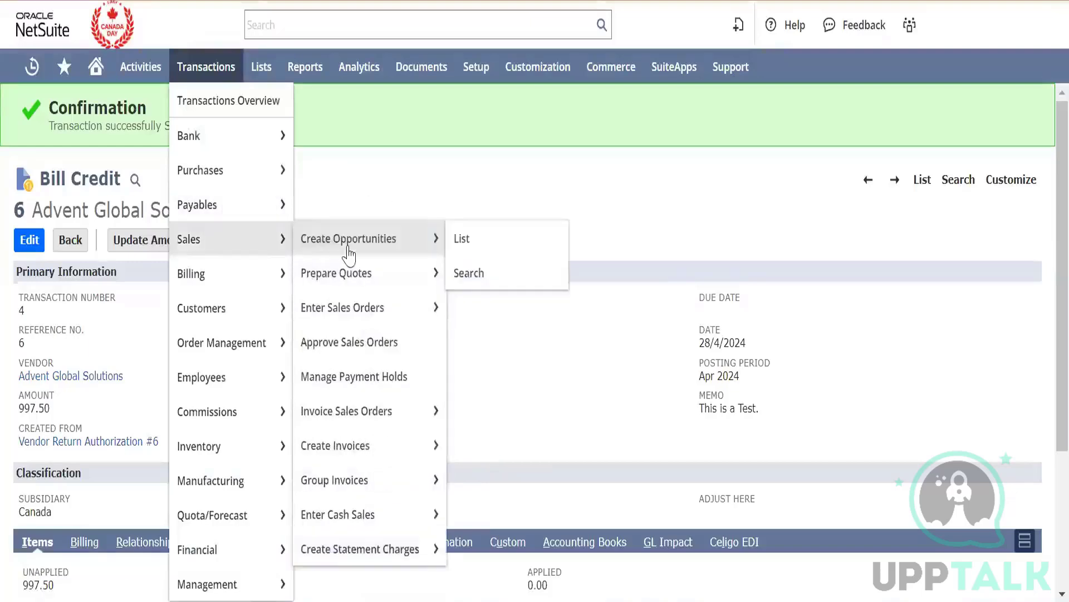
{"action": "mouse_move", "coordinate": [360, 240]}
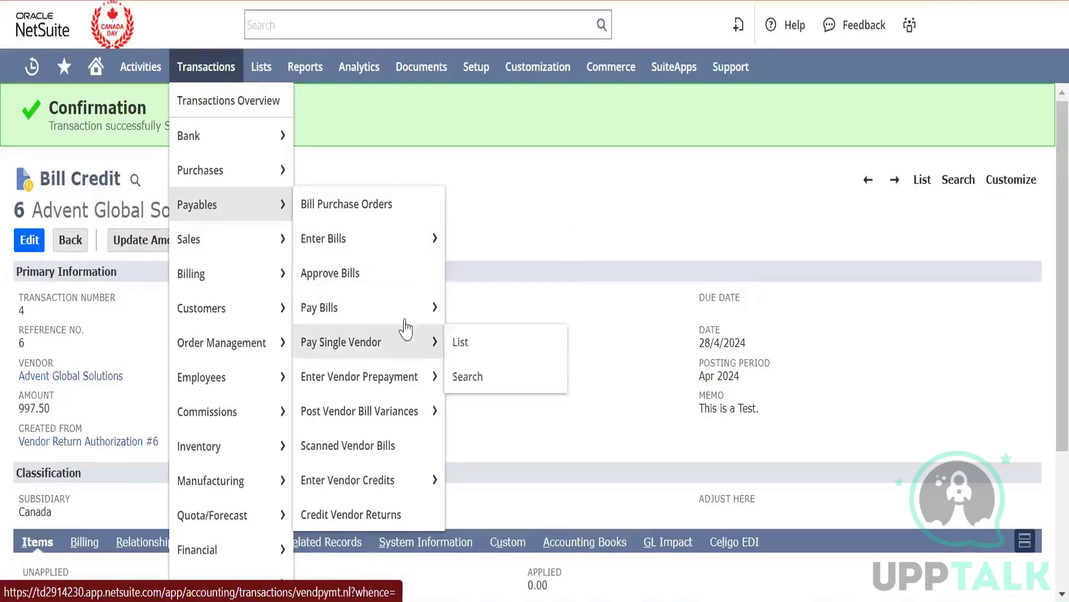
{"action": "right_click", "coordinate": [384, 342]}
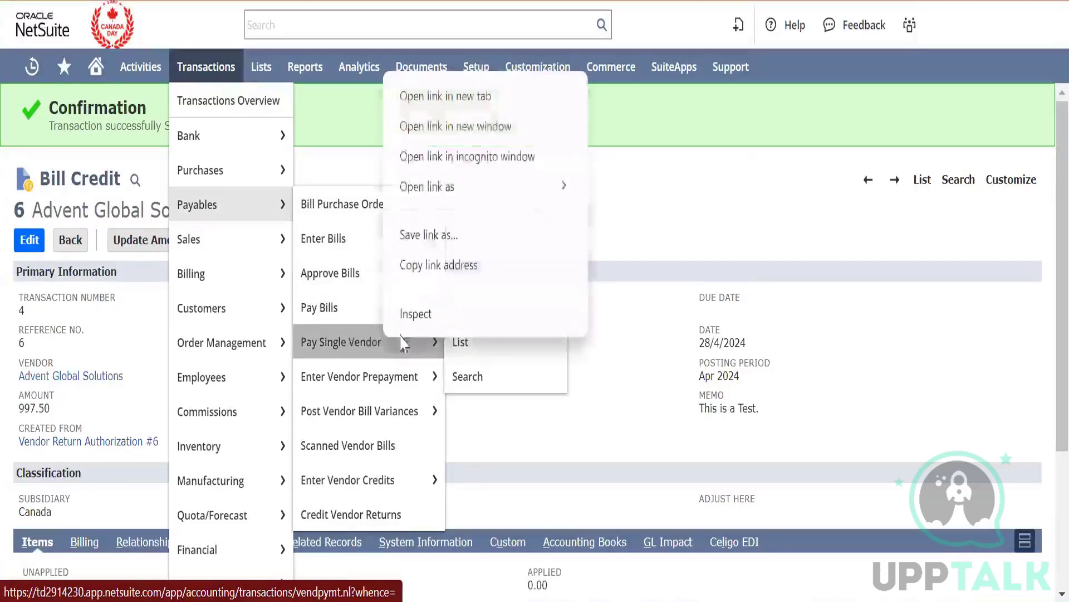
{"action": "left_click", "coordinate": [484, 101]}
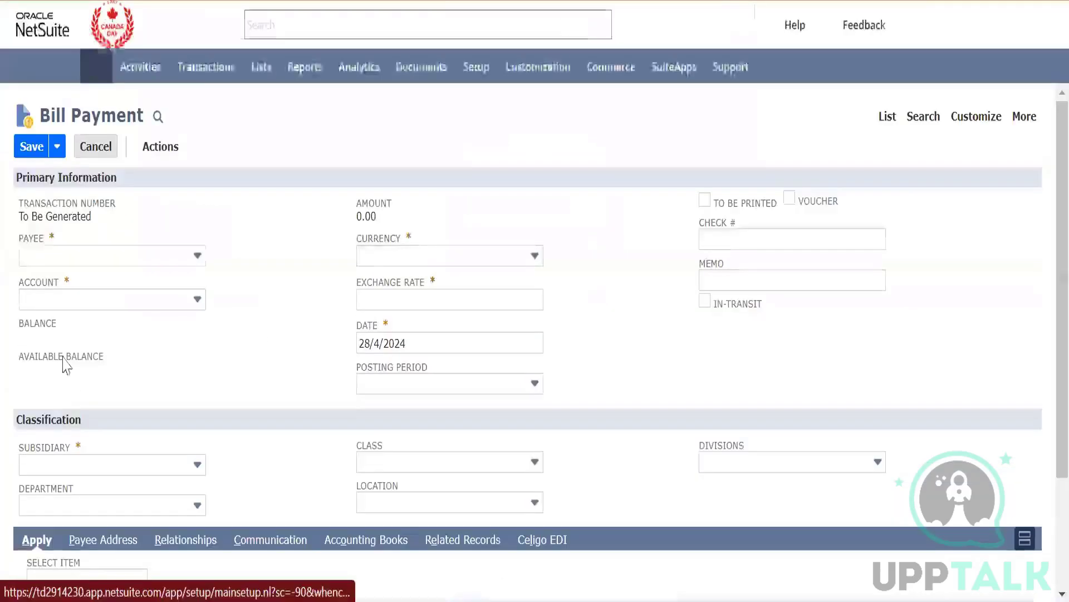
{"action": "left_click", "coordinate": [147, 262]}
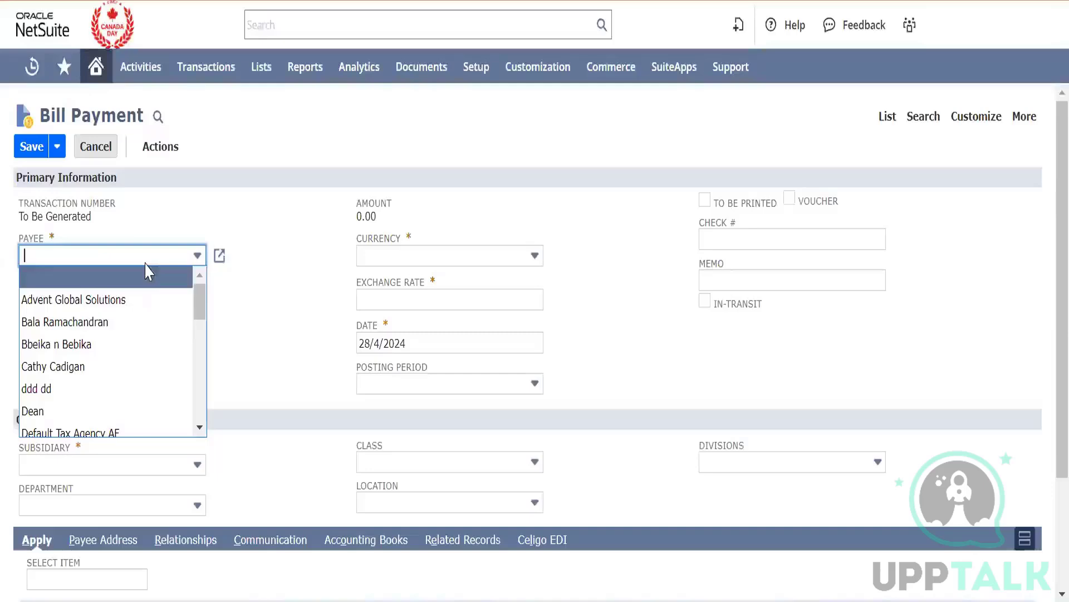
{"action": "left_click", "coordinate": [127, 300]}
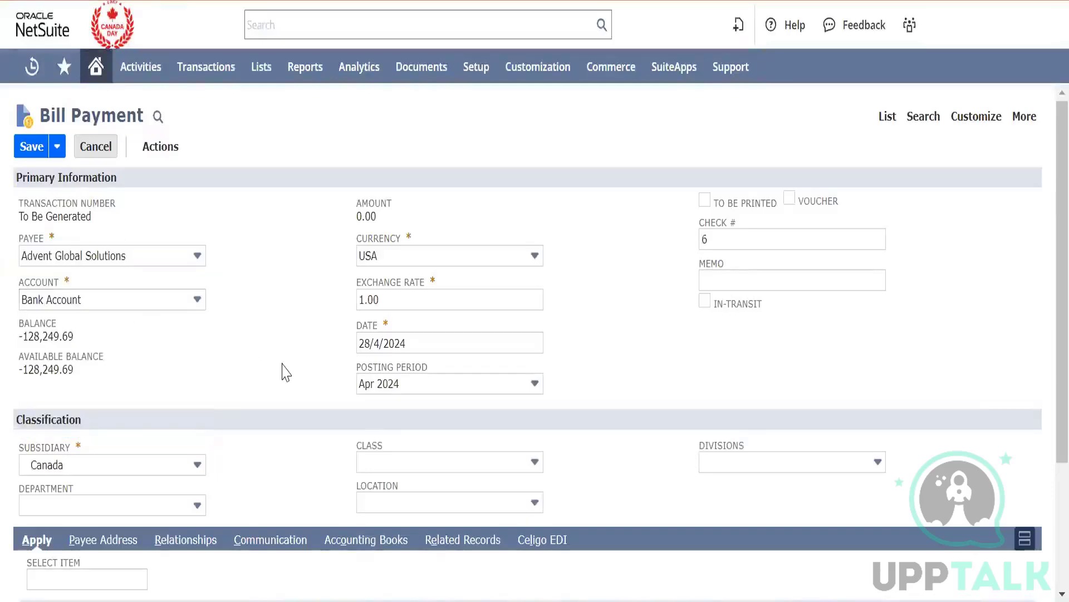
Check the original amounts of the vendor's bill credits available to apply in the bill payment.
{"action": "scroll", "coordinate": [282, 370], "scroll_direction": "down", "scroll_amount": 3}
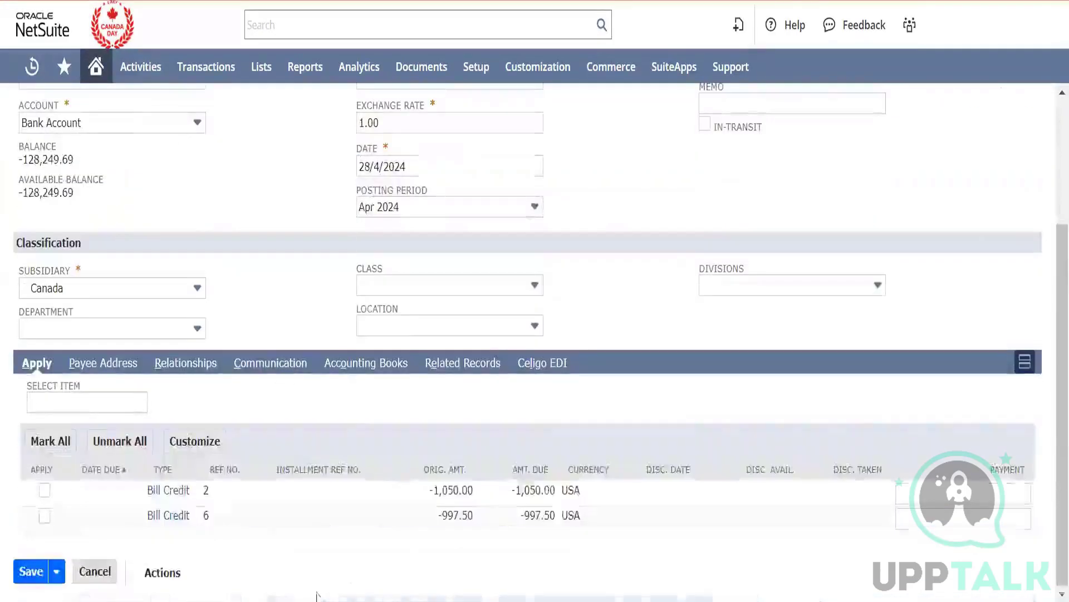
{"action": "left_click_drag", "start_coordinate": [477, 516], "coordinate": [442, 512]}
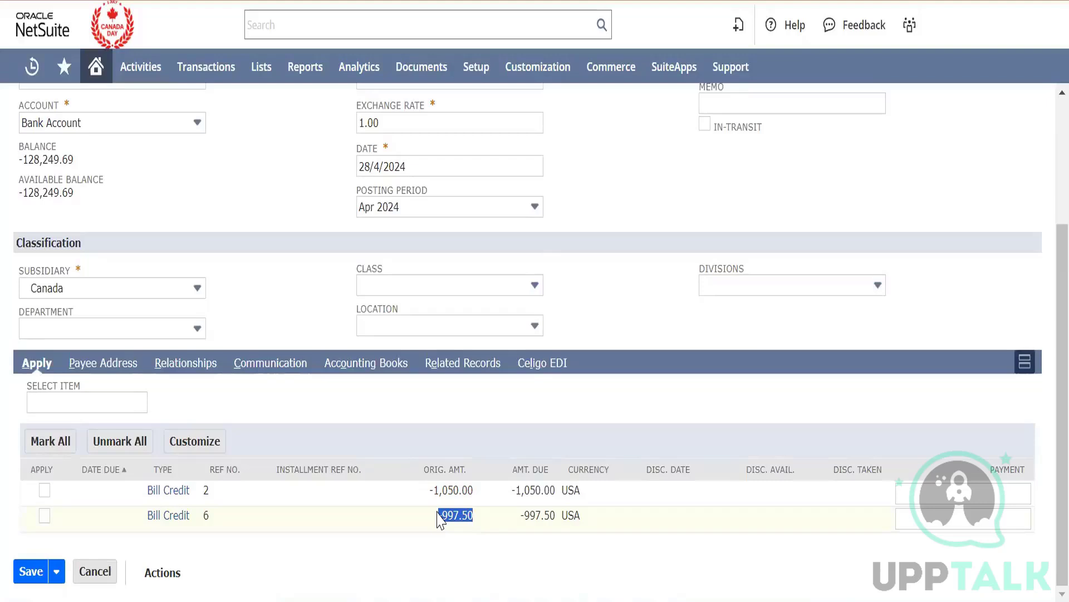
{"action": "left_click_drag", "start_coordinate": [474, 491], "coordinate": [428, 490]}
Open the vendor's 1,050.00 bill credit in a new browser tab and inspect its related records and item details.
{"action": "right_click", "coordinate": [168, 492]}
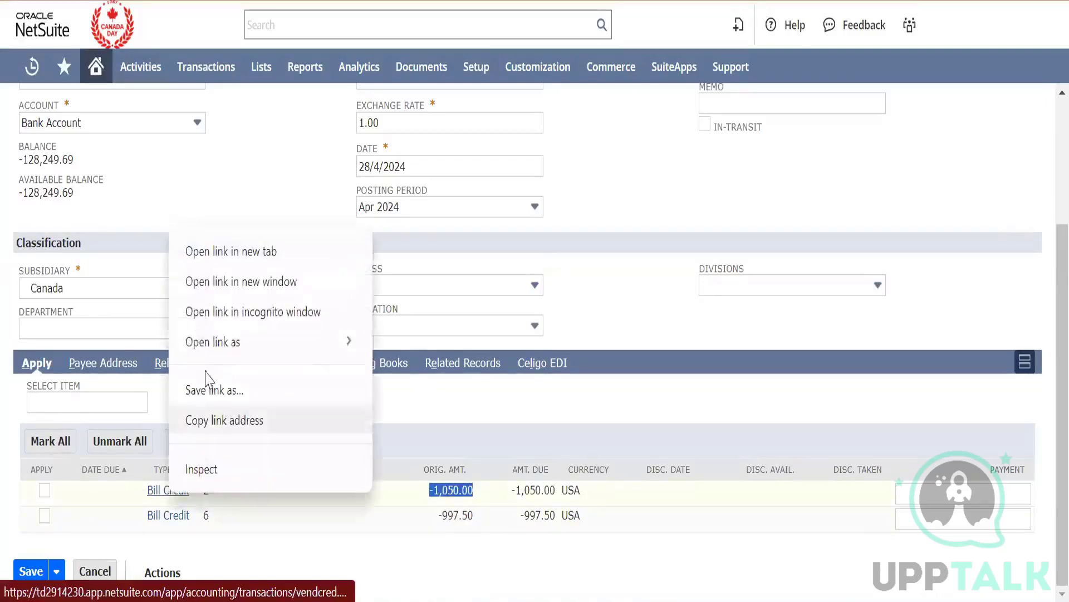
{"action": "left_click", "coordinate": [275, 260]}
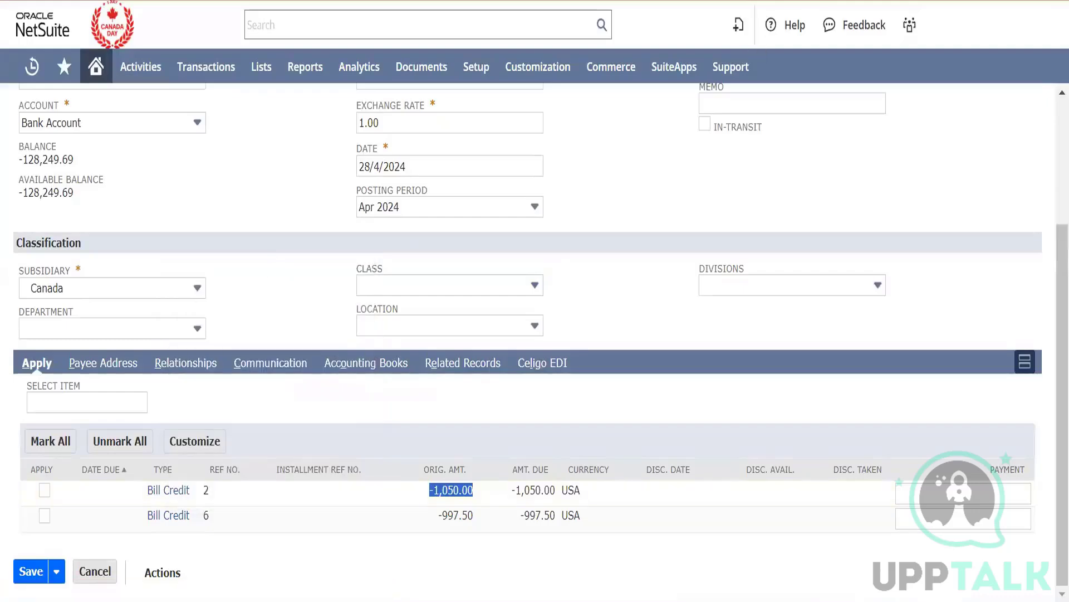
{"action": "key", "text": "ctrl+Tab"}
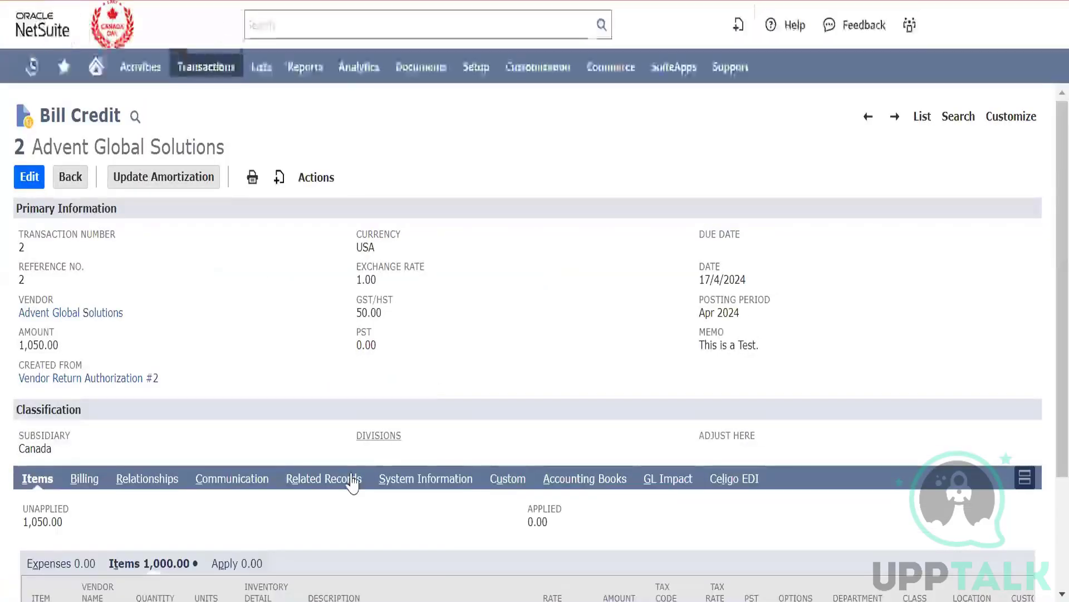
{"action": "left_click", "coordinate": [351, 480]}
{"action": "scroll", "coordinate": [351, 482], "scroll_direction": "down", "scroll_amount": 1}
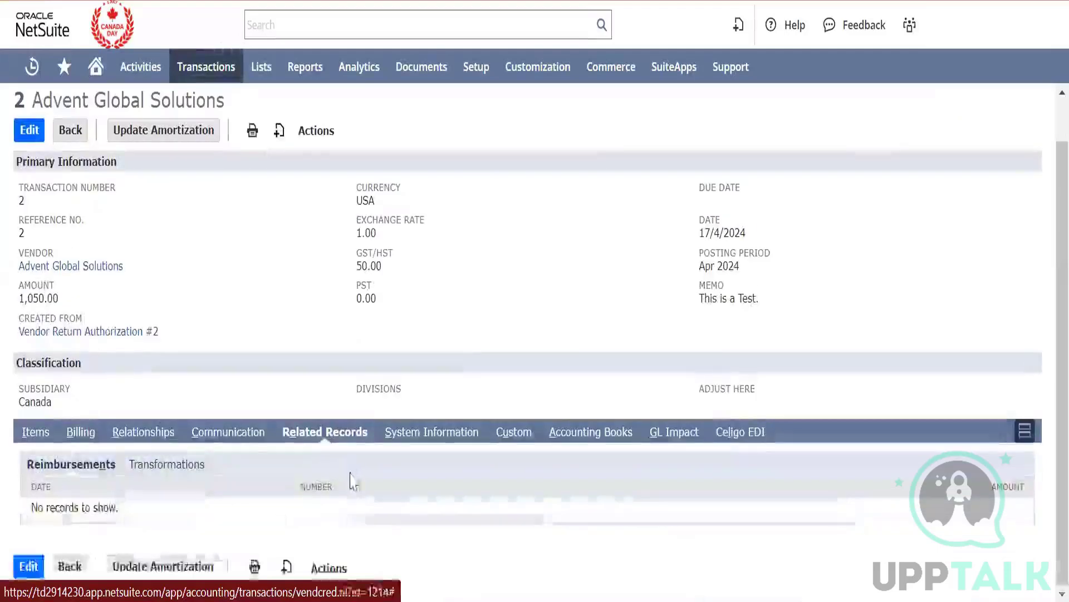
{"action": "left_click", "coordinate": [37, 432]}
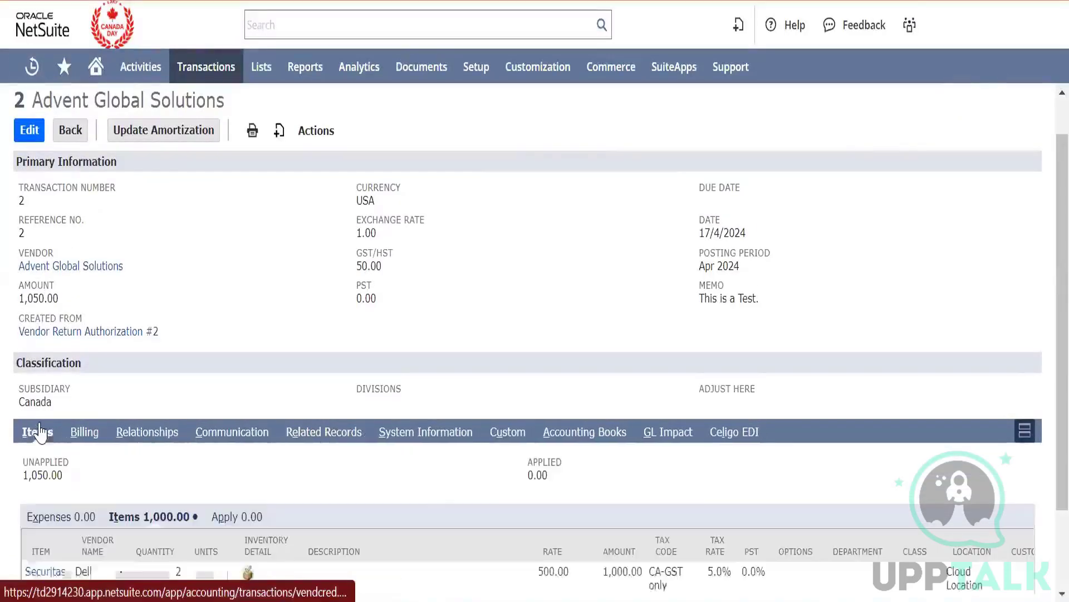
Open the bill credit's source vendor return authorization in a new browser tab and check its item line's amount and tax rate.
{"action": "right_click", "coordinate": [113, 334]}
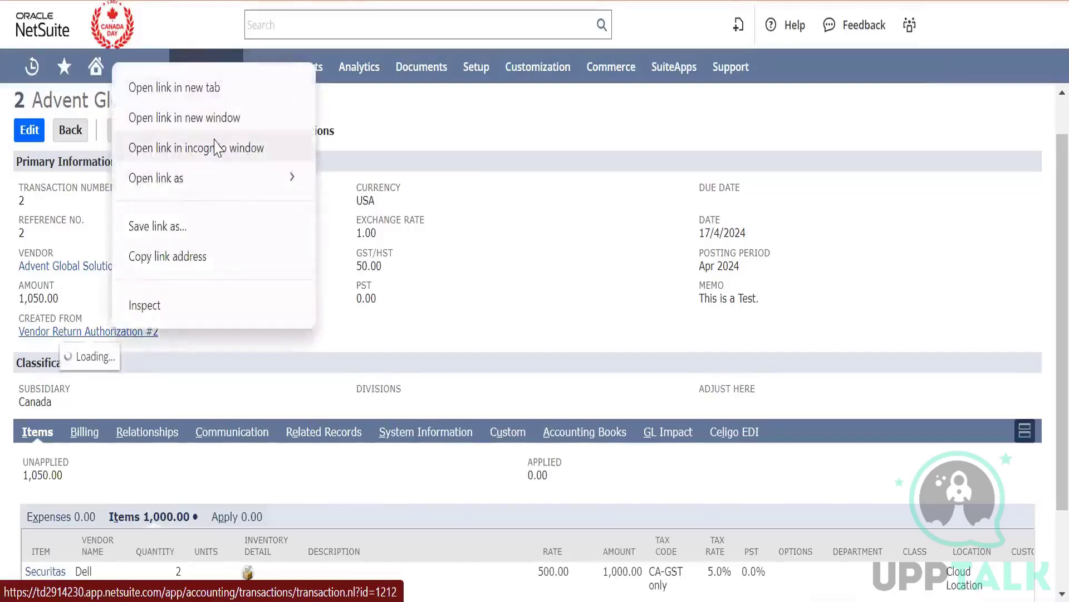
{"action": "left_click", "coordinate": [243, 99]}
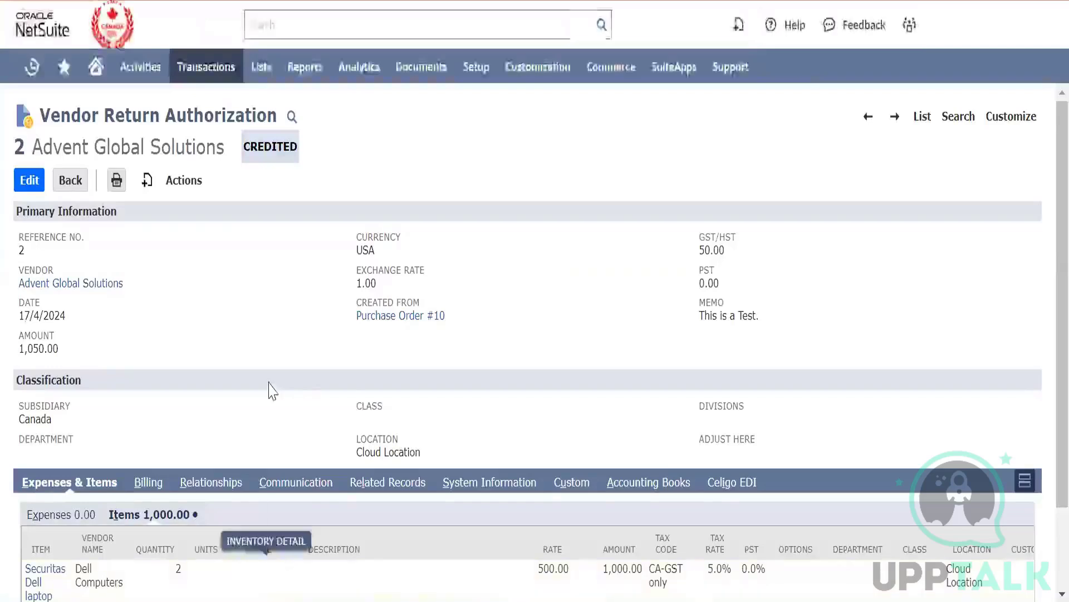
{"action": "scroll", "coordinate": [272, 390], "scroll_direction": "down", "scroll_amount": 1}
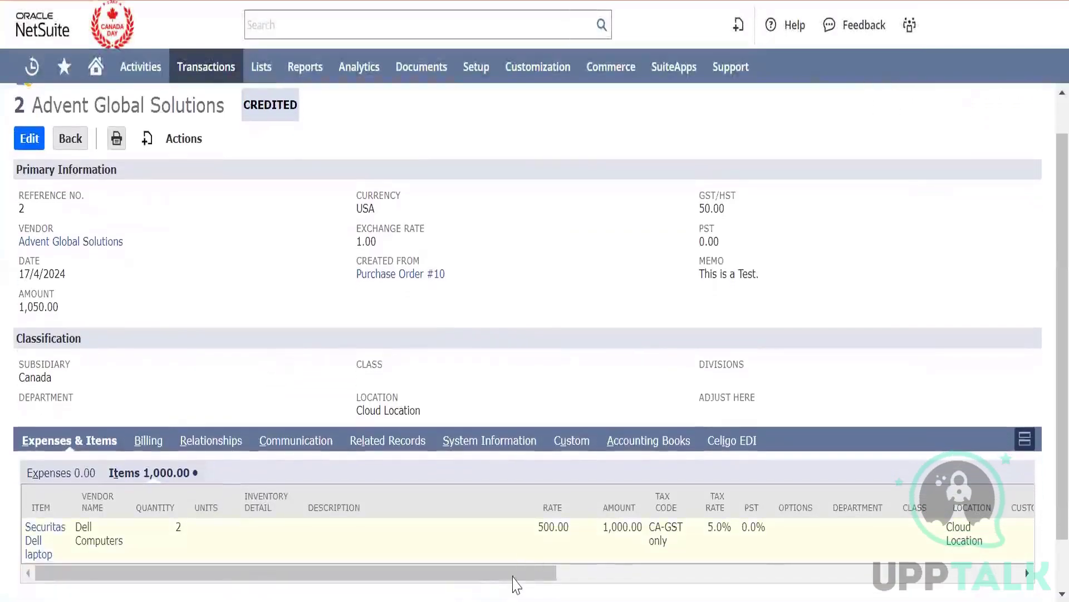
{"action": "left_click_drag", "start_coordinate": [517, 585], "coordinate": [596, 588]}
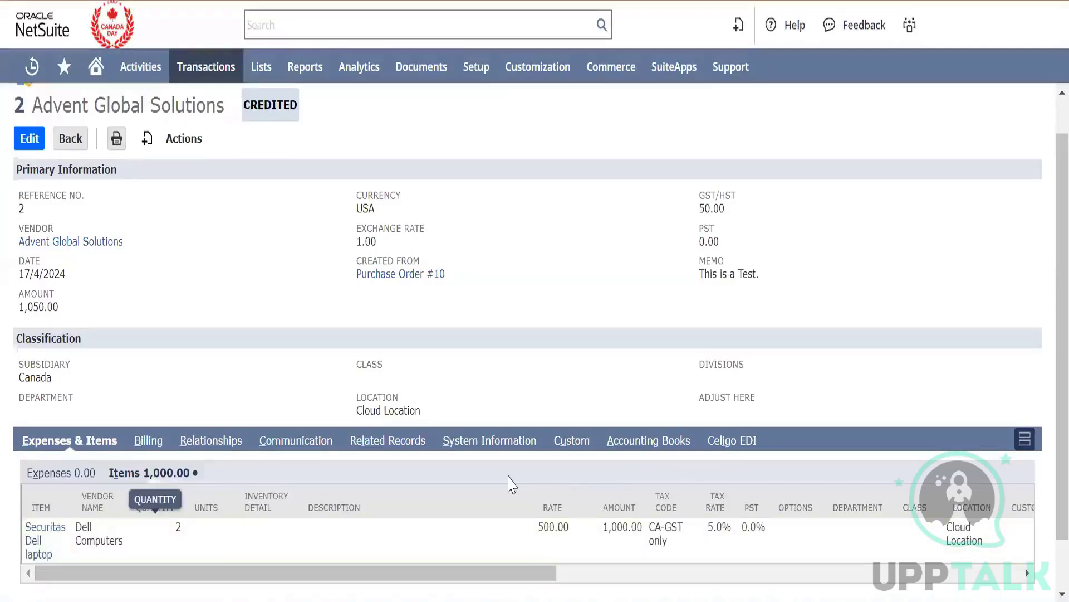
{"action": "double_click", "coordinate": [619, 526]}
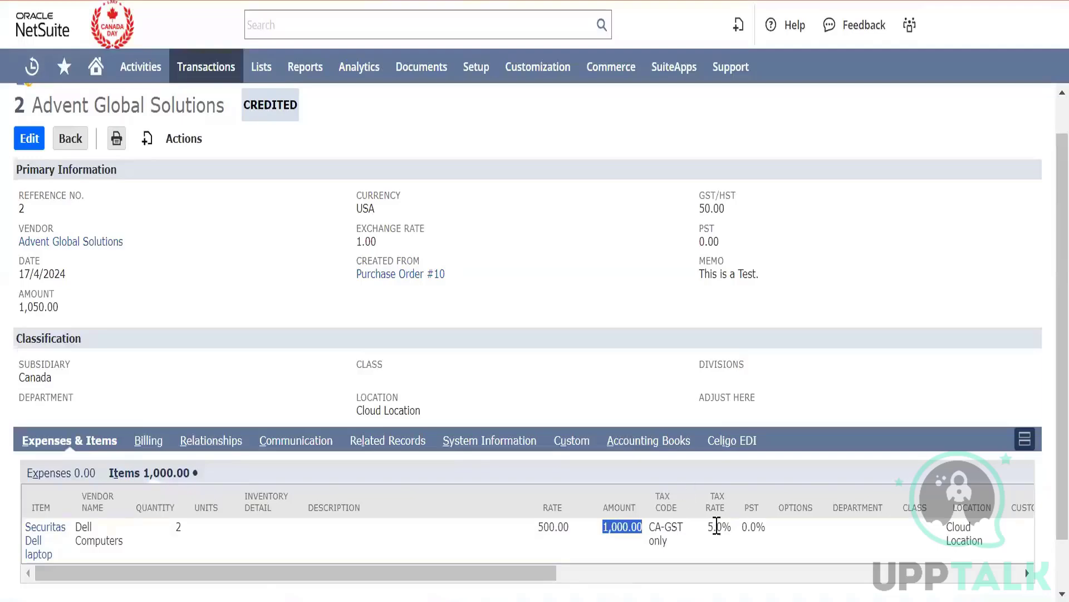
{"action": "double_click", "coordinate": [714, 527]}
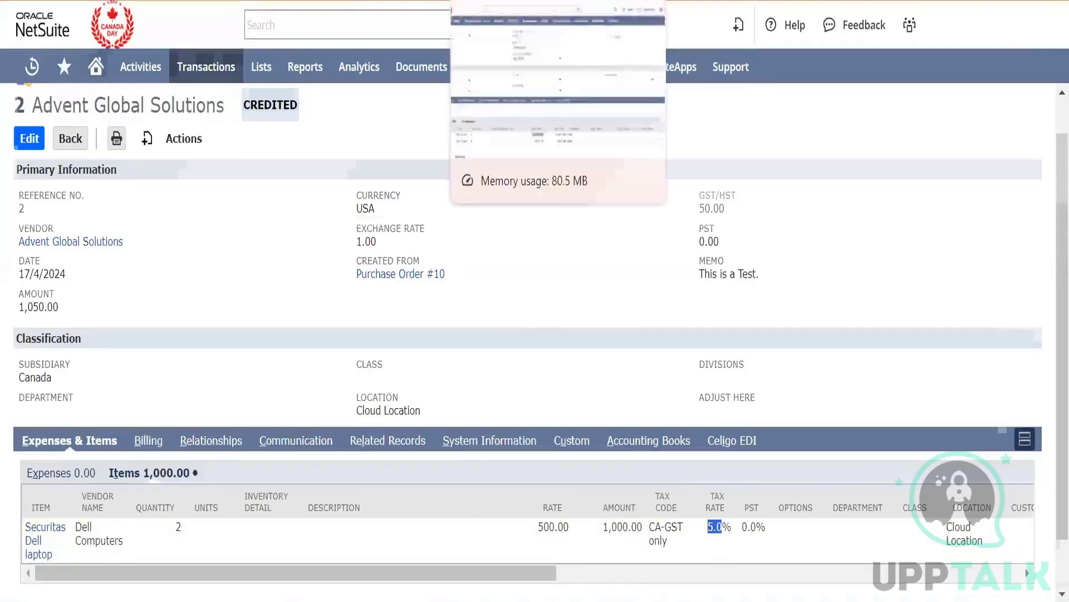
Return to the bill credit and open the Open Bills payables report in a new browser tab.
{"action": "left_click", "coordinate": [490, 1]}
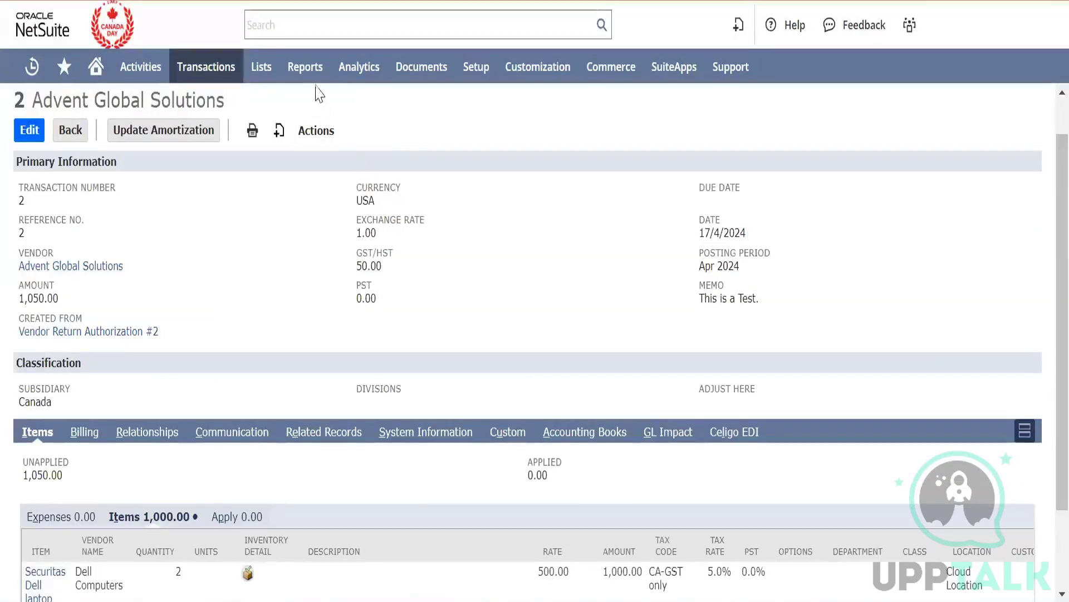
{"action": "mouse_move", "coordinate": [312, 72]}
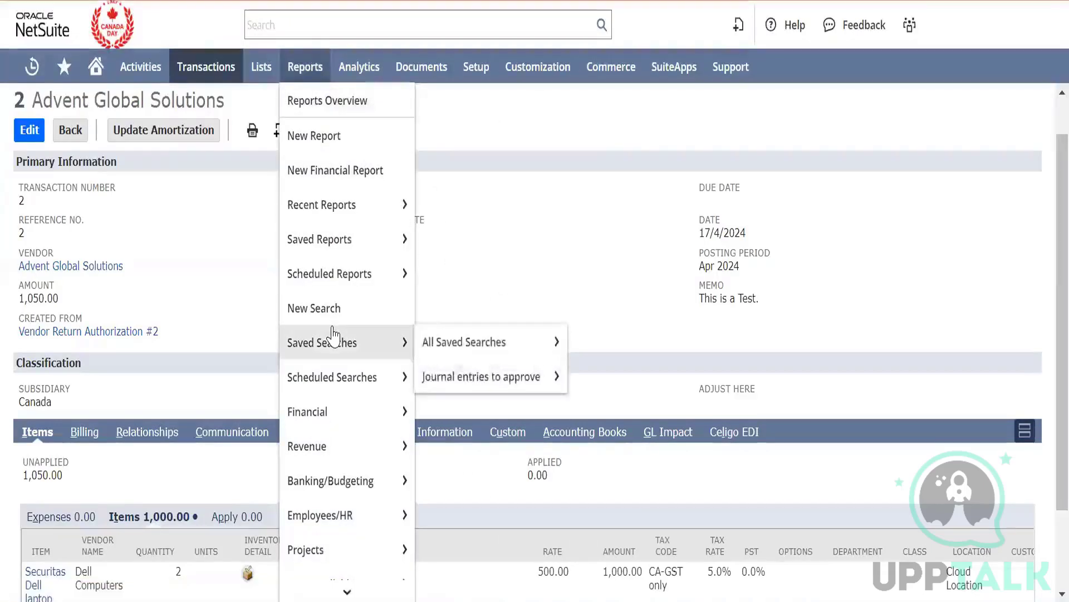
{"action": "scroll", "coordinate": [340, 473], "scroll_direction": "down", "scroll_amount": 5}
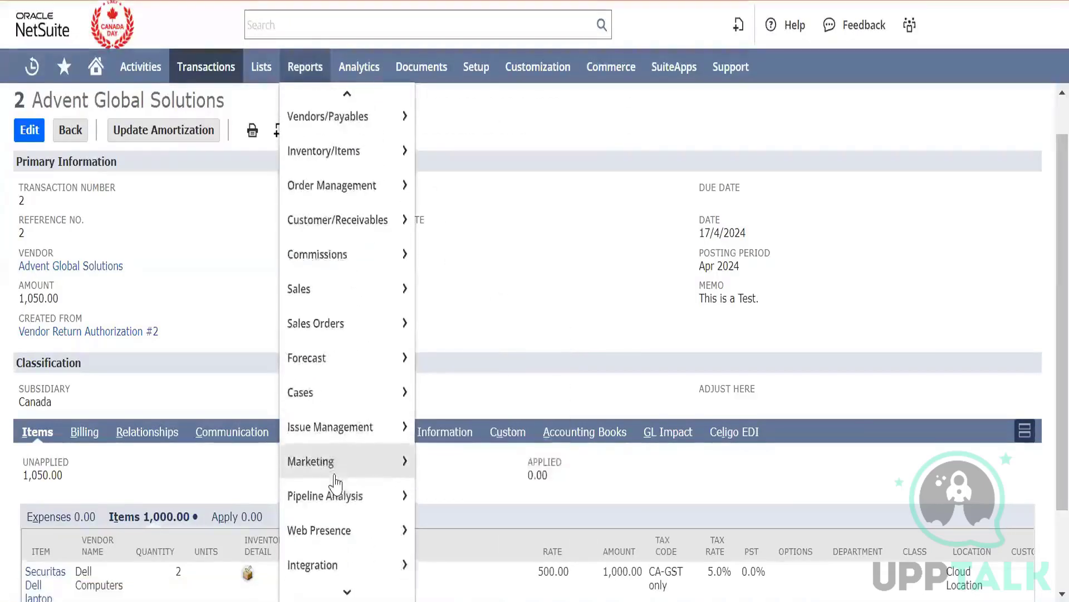
{"action": "scroll", "coordinate": [335, 482], "scroll_direction": "down", "scroll_amount": 1}
{"action": "scroll", "coordinate": [335, 484], "scroll_direction": "up", "scroll_amount": 2}
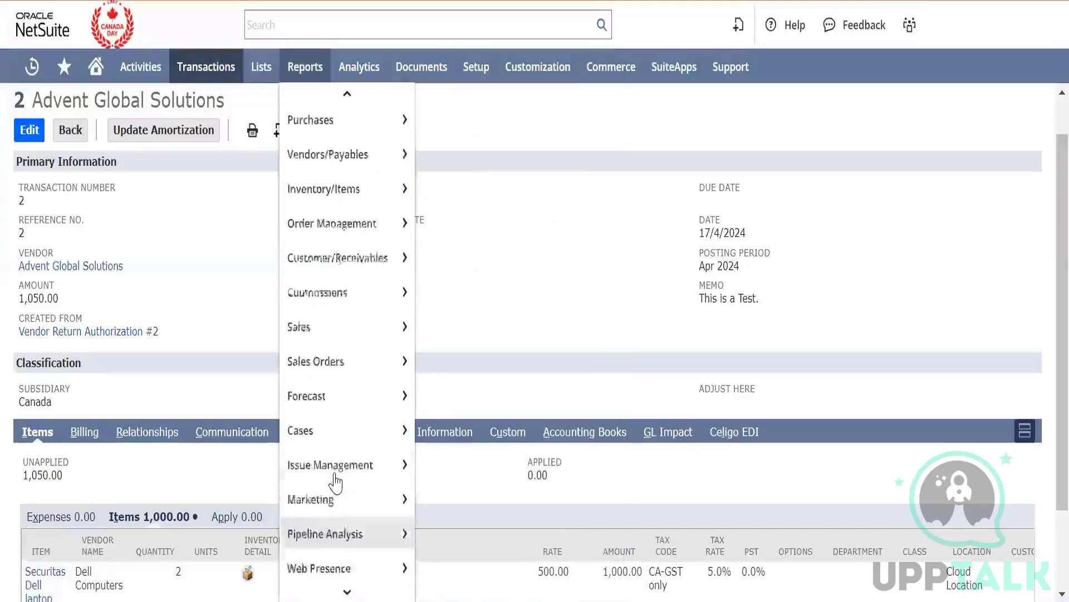
{"action": "scroll", "coordinate": [335, 482], "scroll_direction": "up", "scroll_amount": 3}
{"action": "mouse_move", "coordinate": [386, 418]}
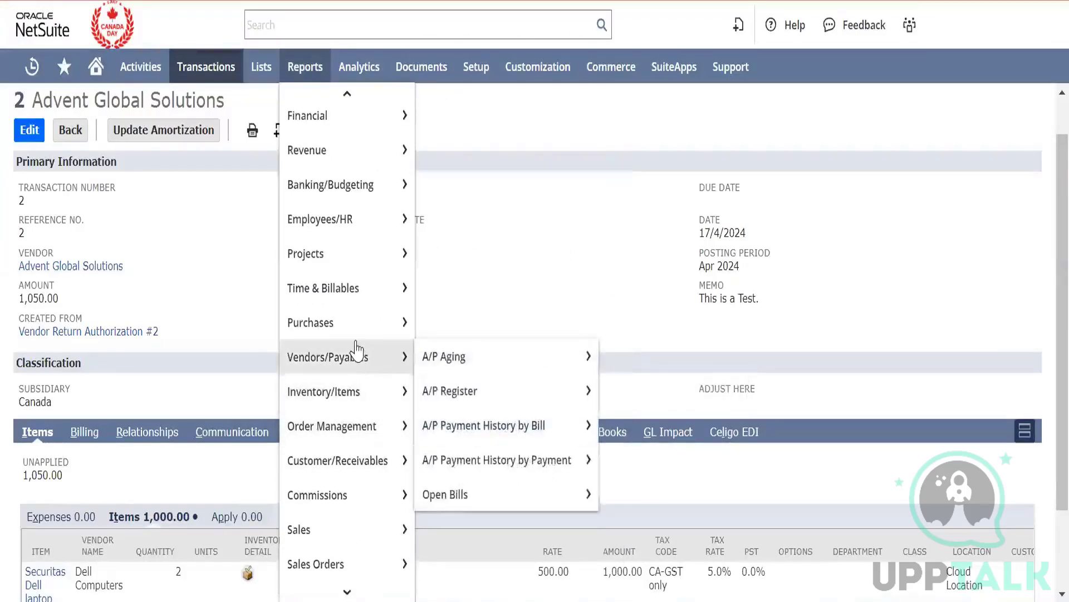
{"action": "mouse_move", "coordinate": [353, 343]}
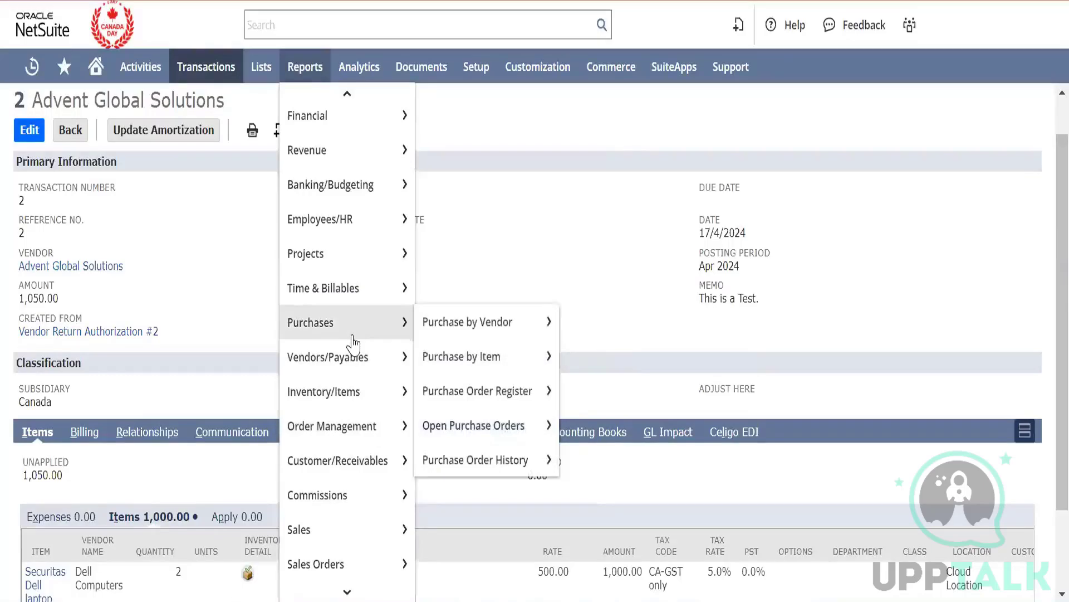
{"action": "mouse_move", "coordinate": [352, 376]}
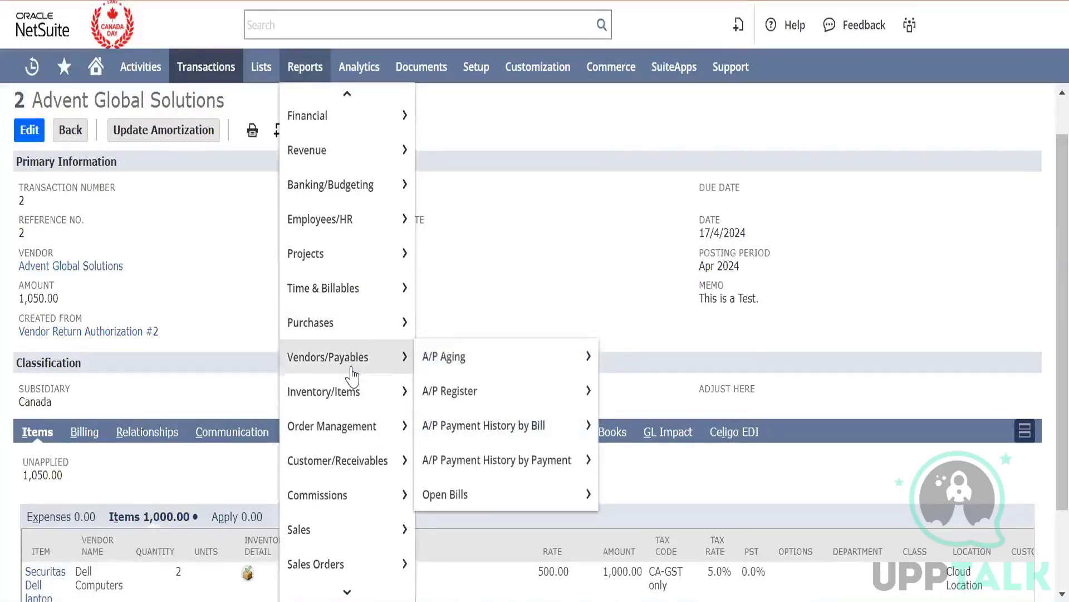
{"action": "mouse_move", "coordinate": [477, 374]}
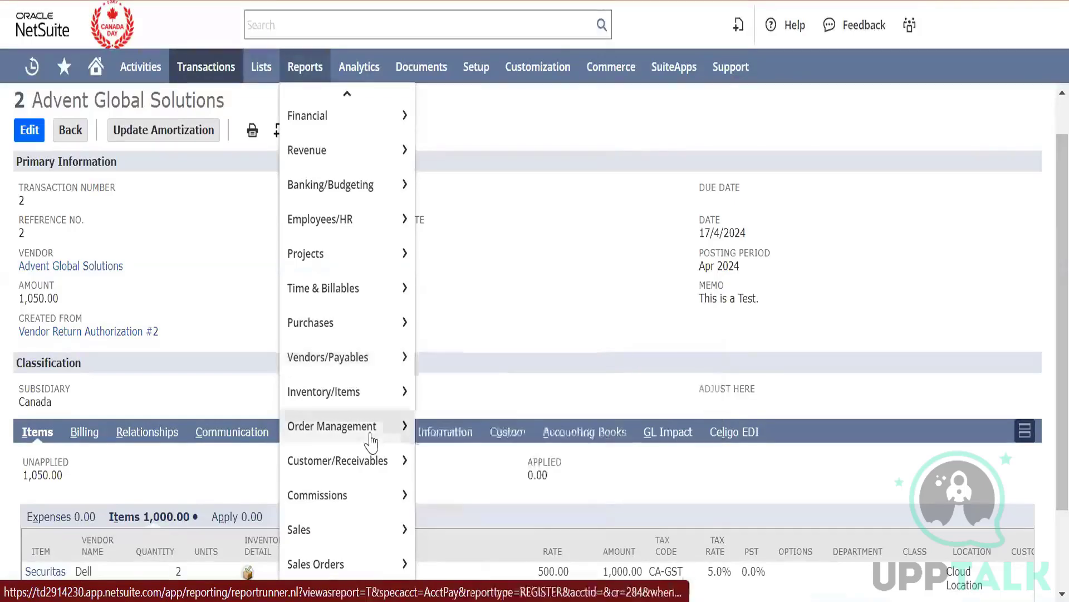
{"action": "mouse_move", "coordinate": [371, 435]}
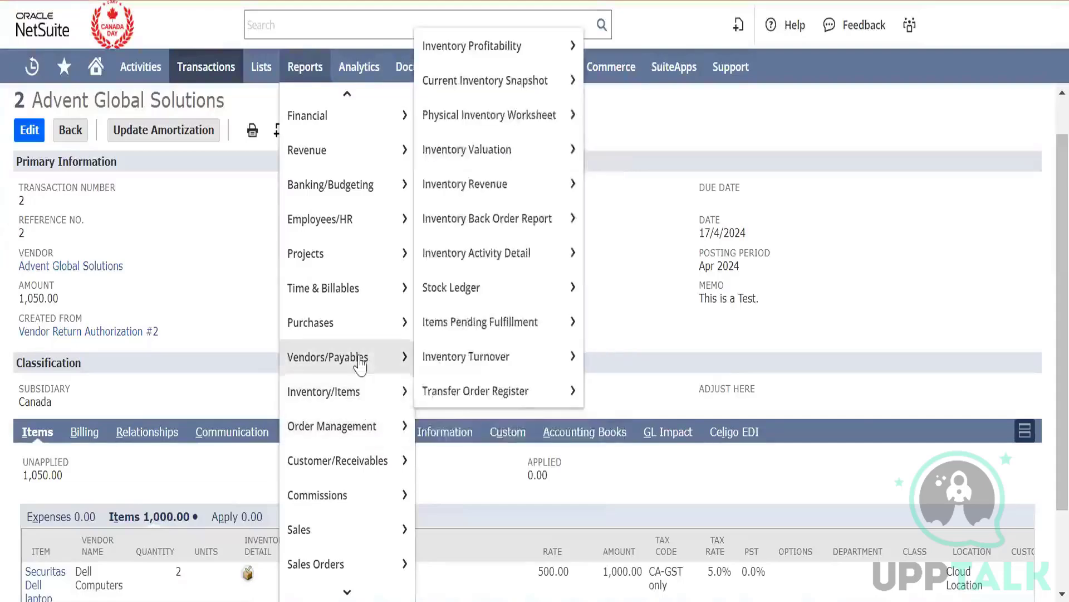
{"action": "mouse_move", "coordinate": [495, 497]}
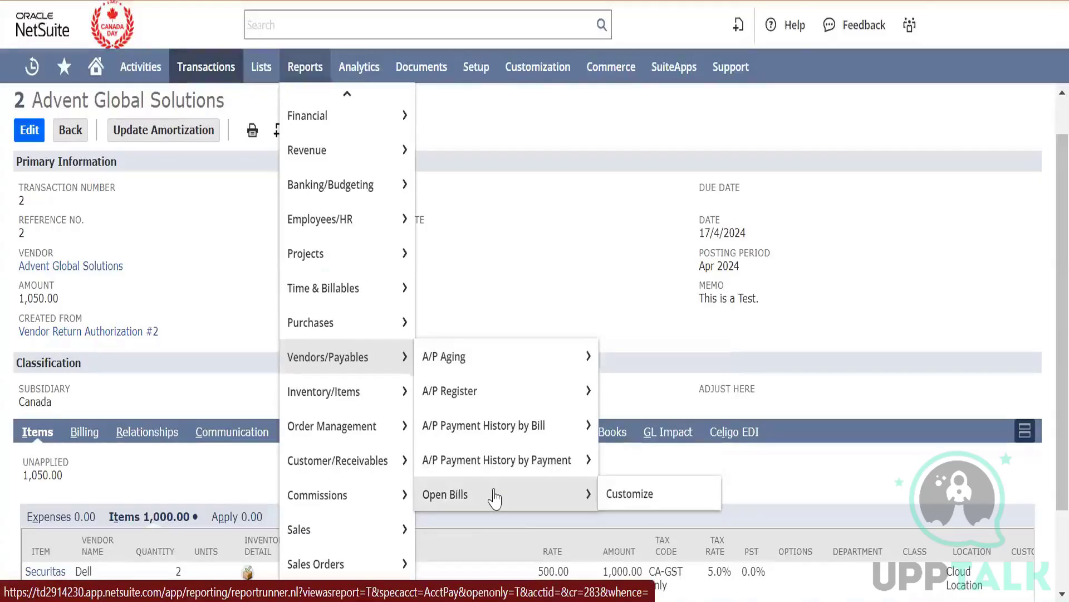
{"action": "right_click", "coordinate": [495, 498]}
{"action": "left_click", "coordinate": [565, 246]}
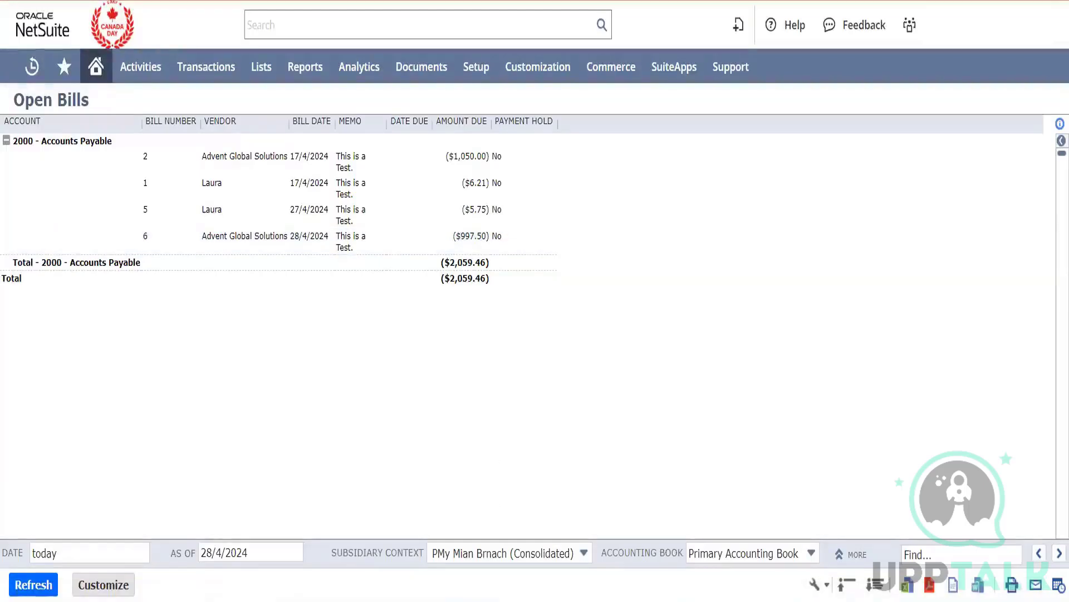
Customize the Open Bills report and add an Amount (Gross) field to its filters.
{"action": "left_click", "coordinate": [120, 586]}
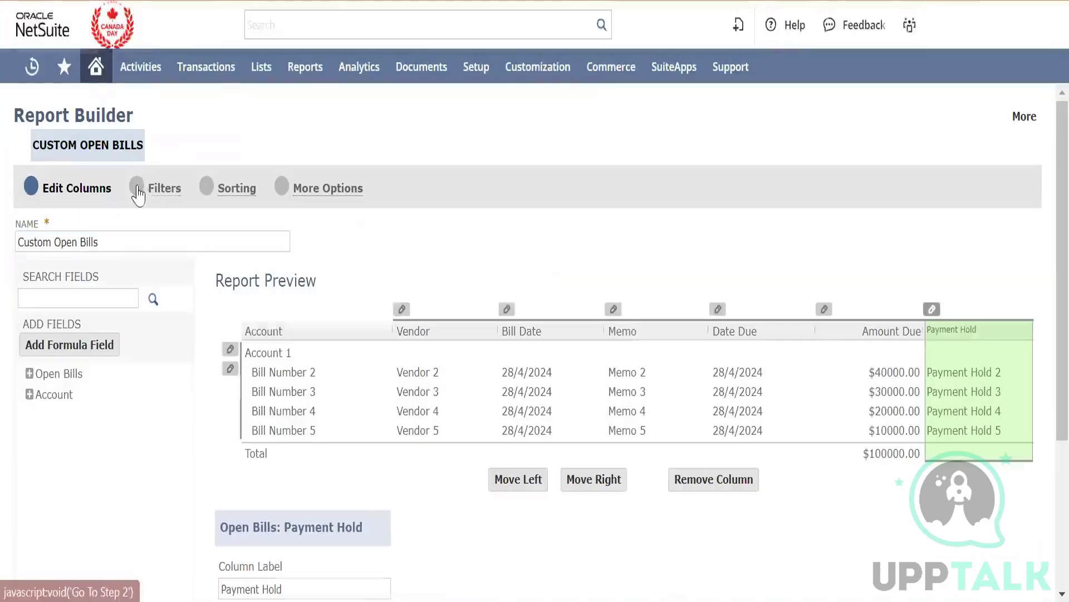
{"action": "left_click", "coordinate": [144, 186]}
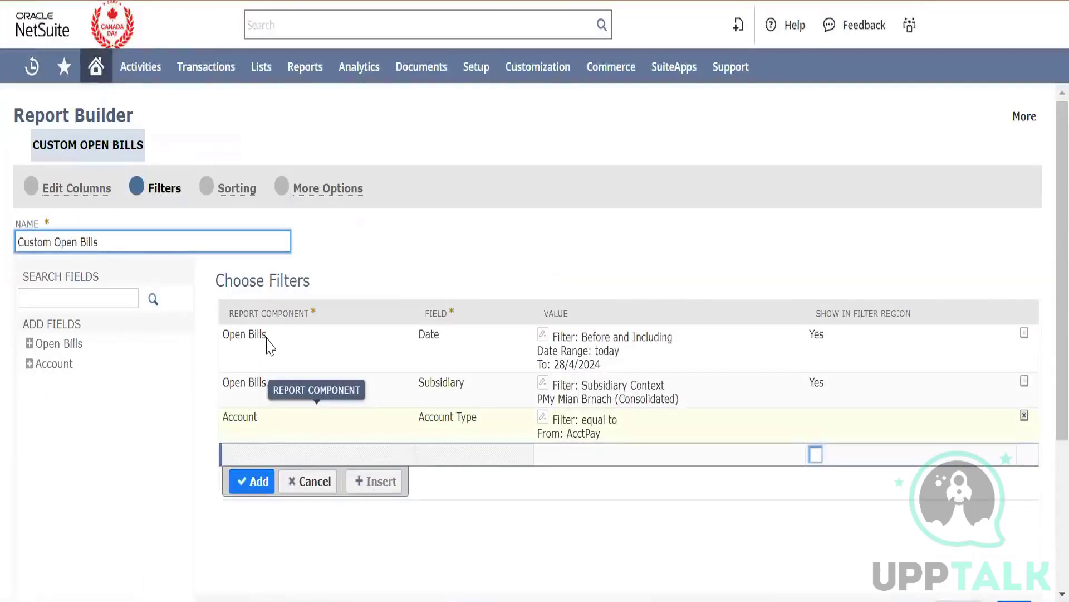
{"action": "left_click", "coordinate": [314, 460]}
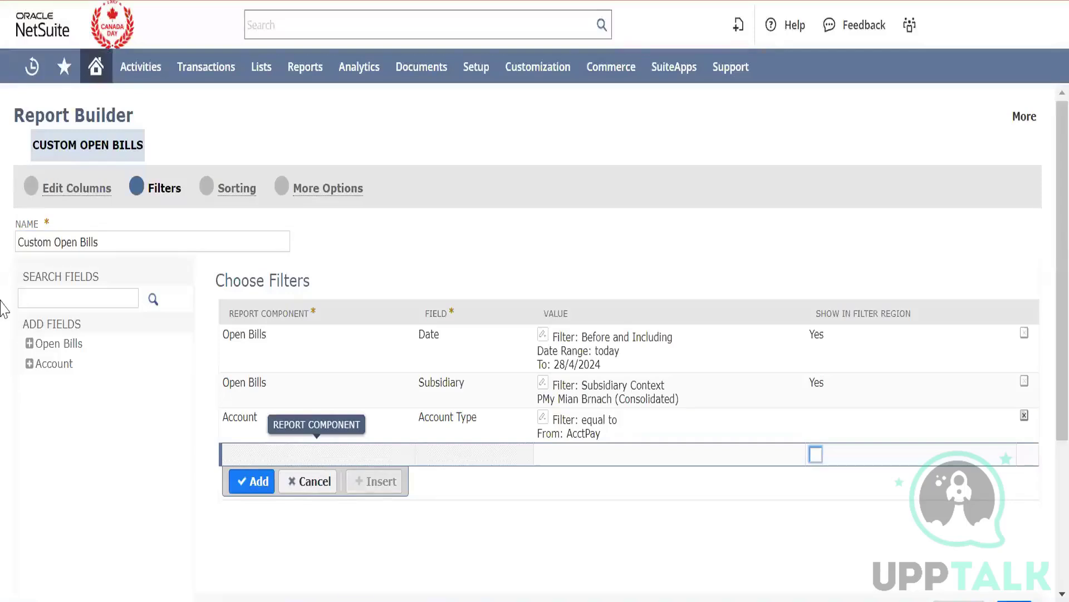
{"action": "left_click", "coordinate": [76, 298]}
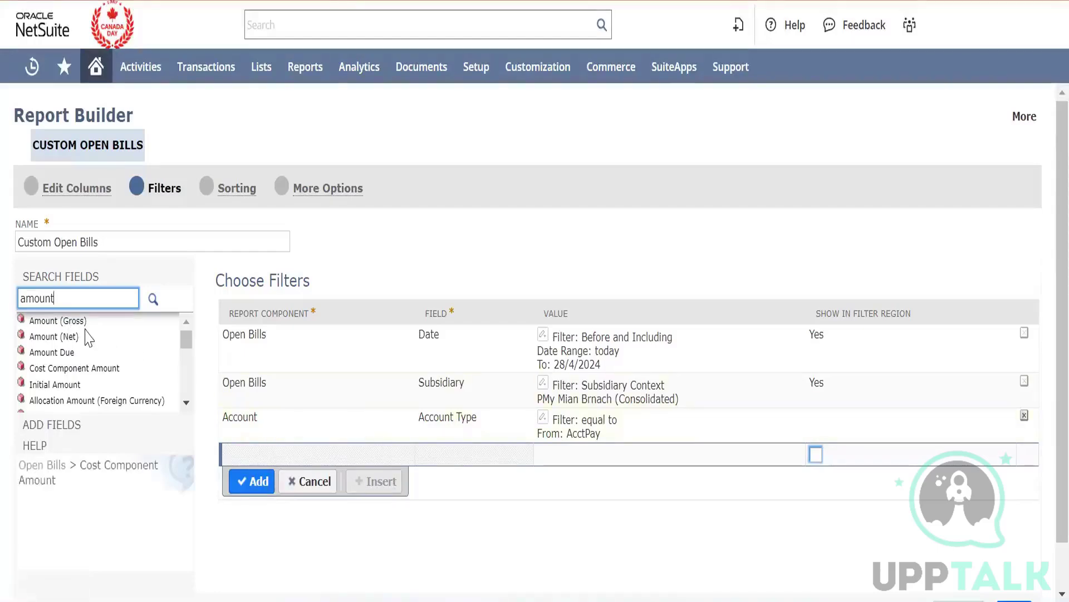
{"action": "left_click", "coordinate": [65, 323]}
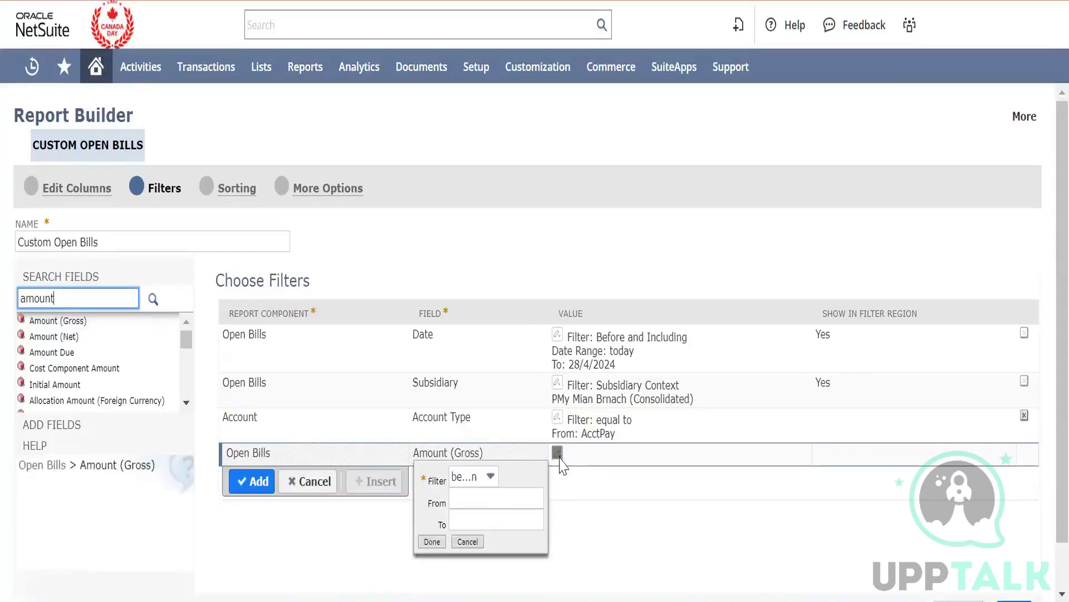
Set the Amount (Gross) filter to less than 0 and preview the customized report.
{"action": "left_click", "coordinate": [489, 482]}
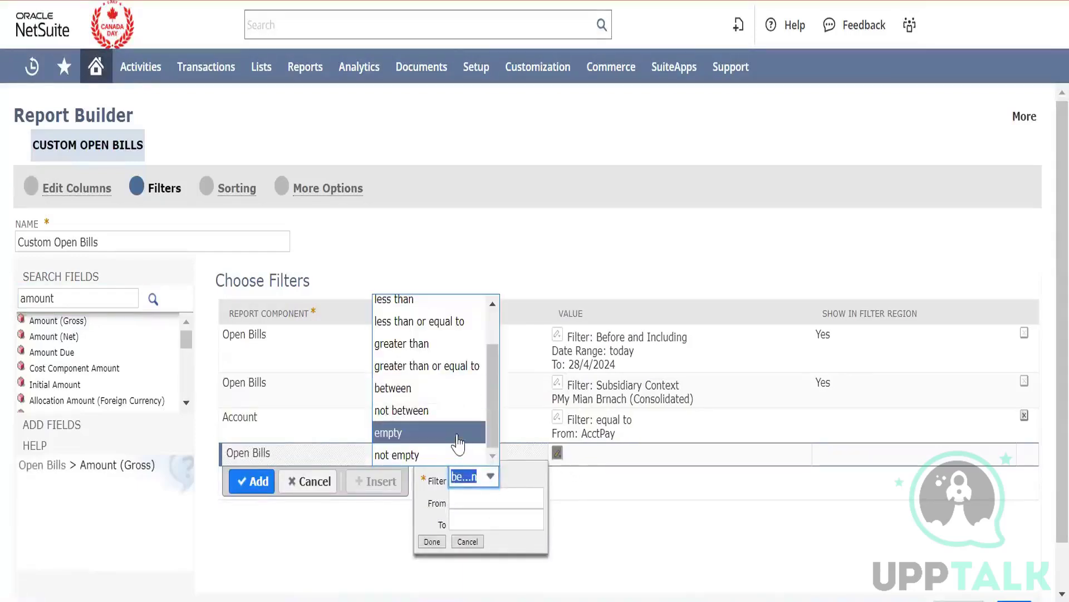
{"action": "left_click", "coordinate": [428, 322]}
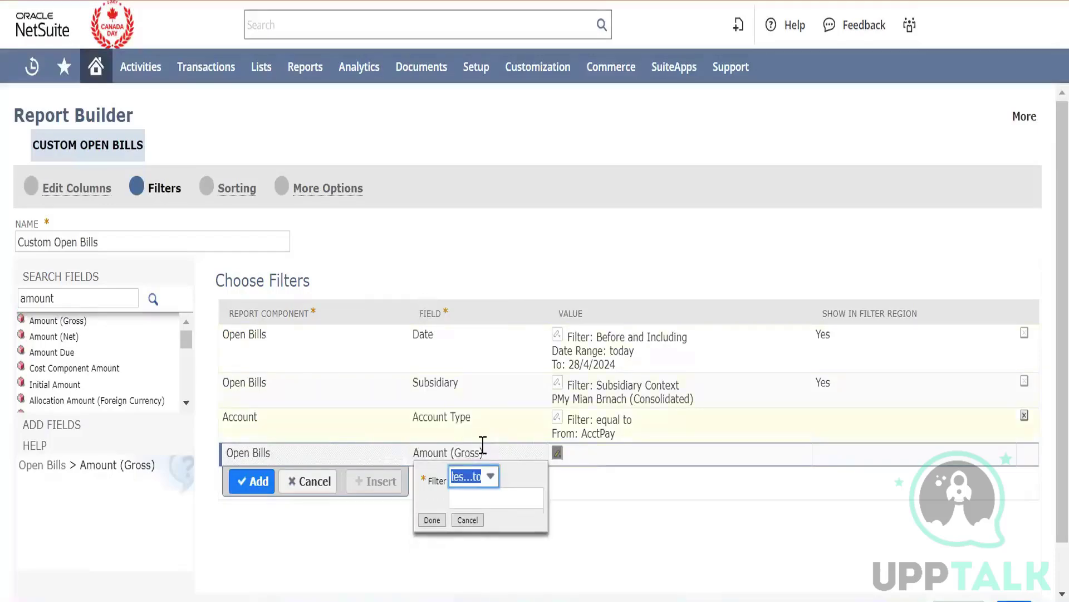
{"action": "left_click", "coordinate": [486, 477]}
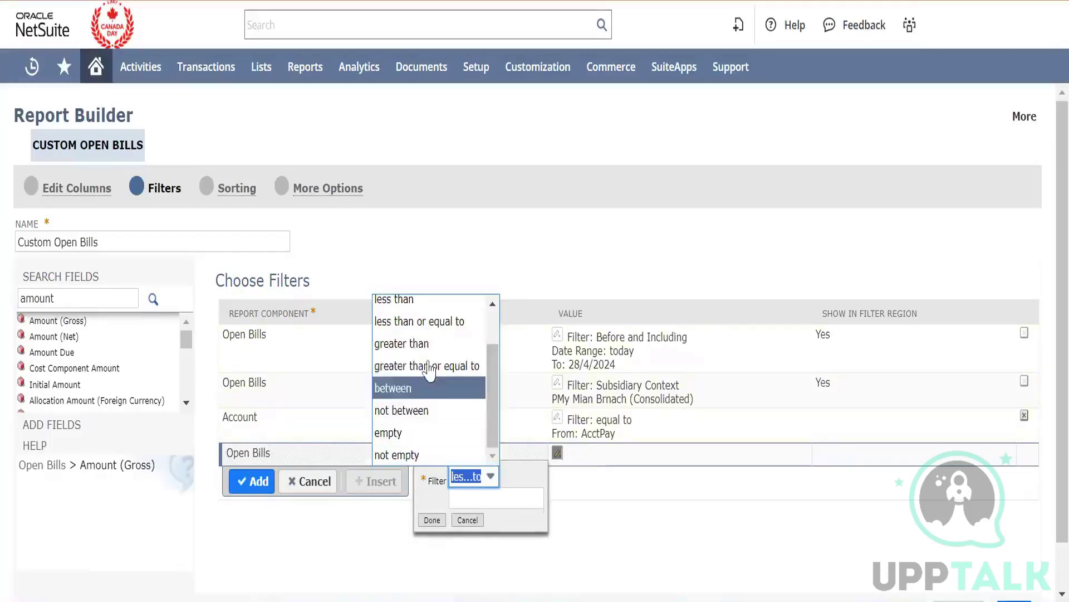
{"action": "left_click", "coordinate": [414, 300]}
{"action": "left_click", "coordinate": [487, 491]}
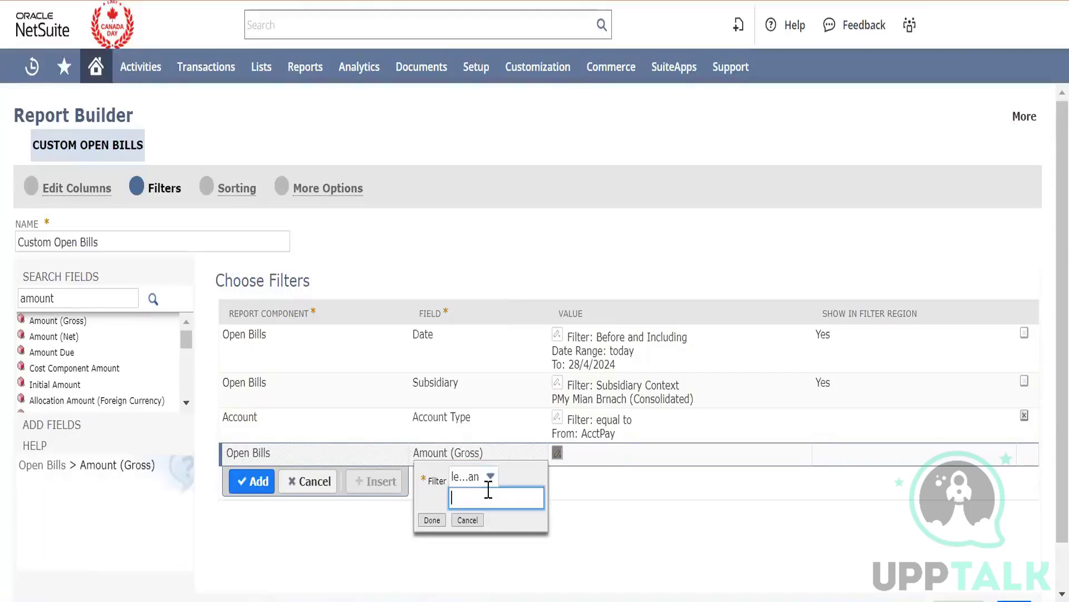
{"action": "type", "text": "0"}
{"action": "left_click", "coordinate": [433, 520]}
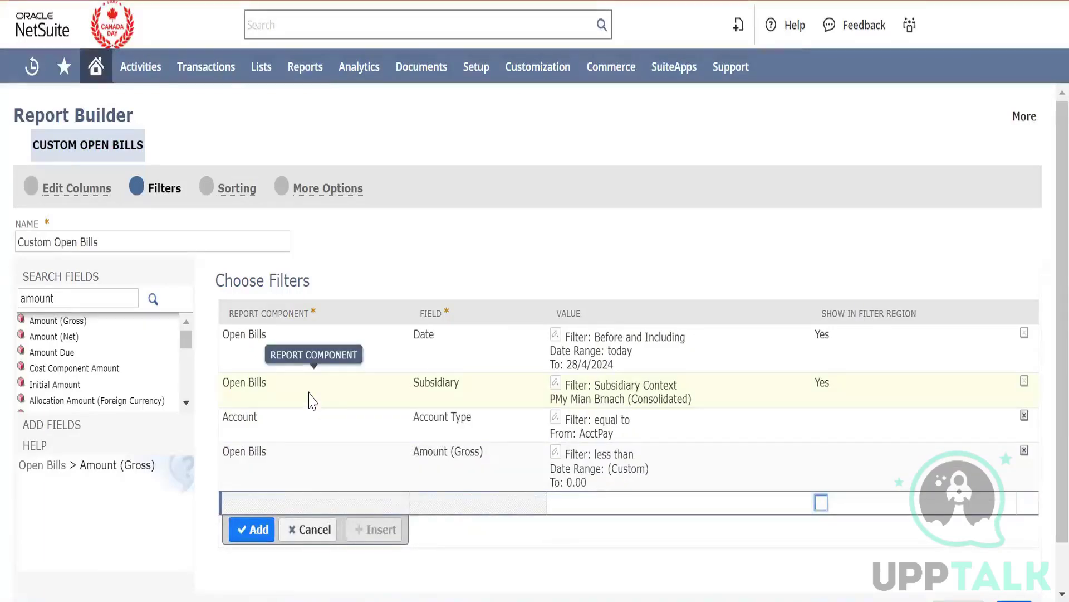
{"action": "scroll", "coordinate": [310, 400], "scroll_direction": "down", "scroll_amount": 1}
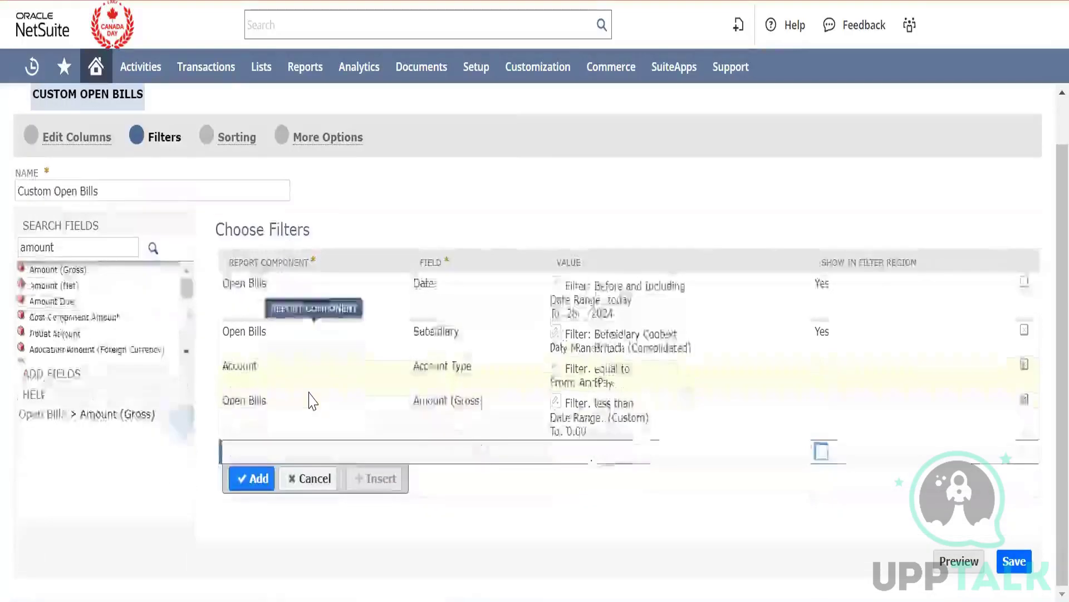
{"action": "left_click", "coordinate": [966, 565]}
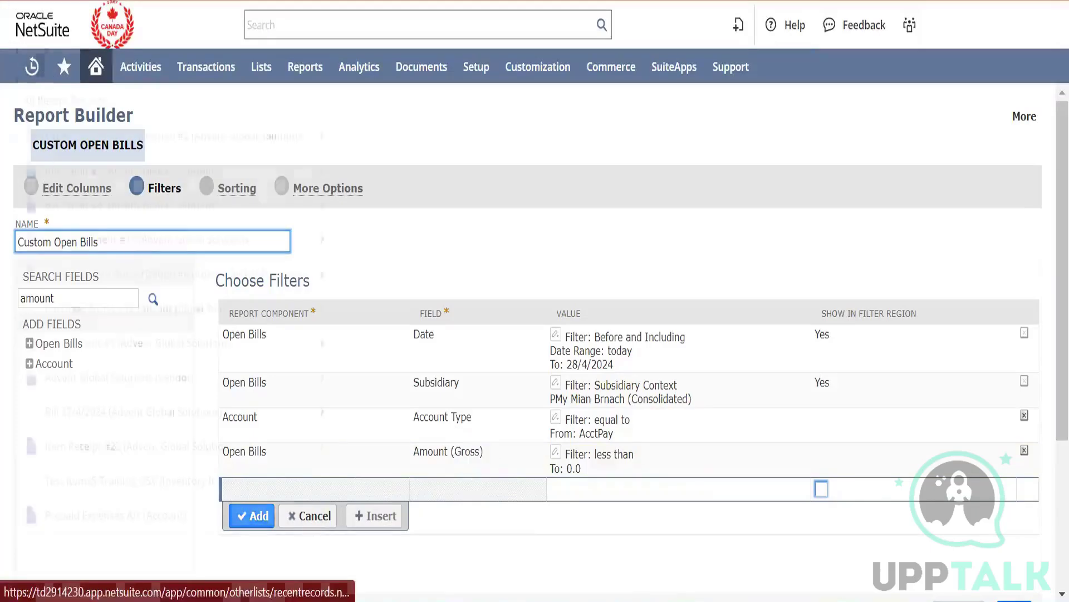
Reopen the Open Bills report customization and add an Amount Due field to its filters.
{"action": "left_click", "coordinate": [14, 2]}
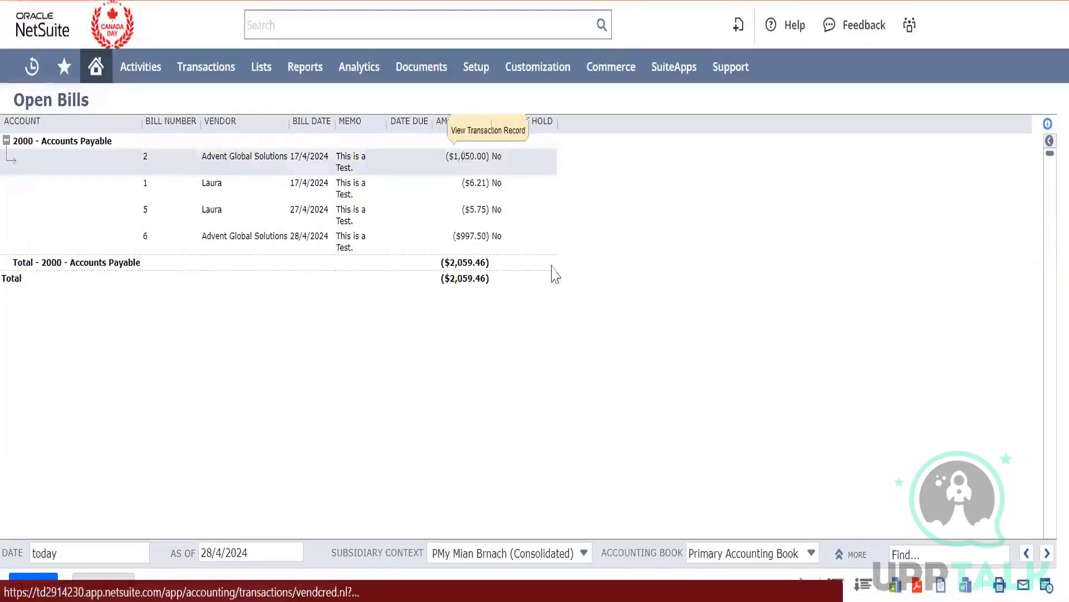
{"action": "left_click", "coordinate": [109, 587]}
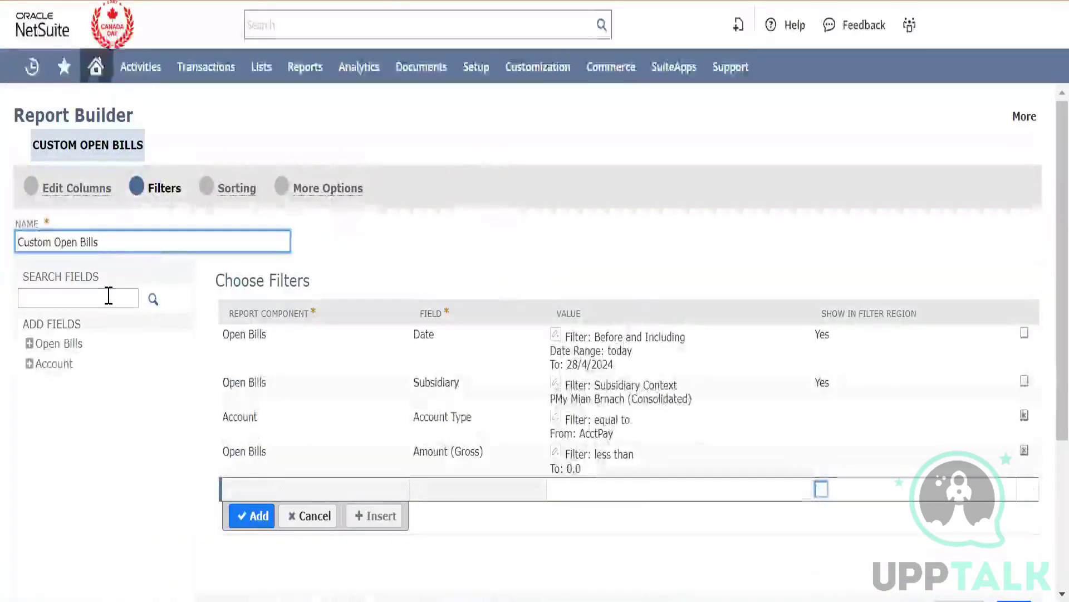
{"action": "left_click", "coordinate": [109, 296]}
{"action": "type", "text": "amoun"}
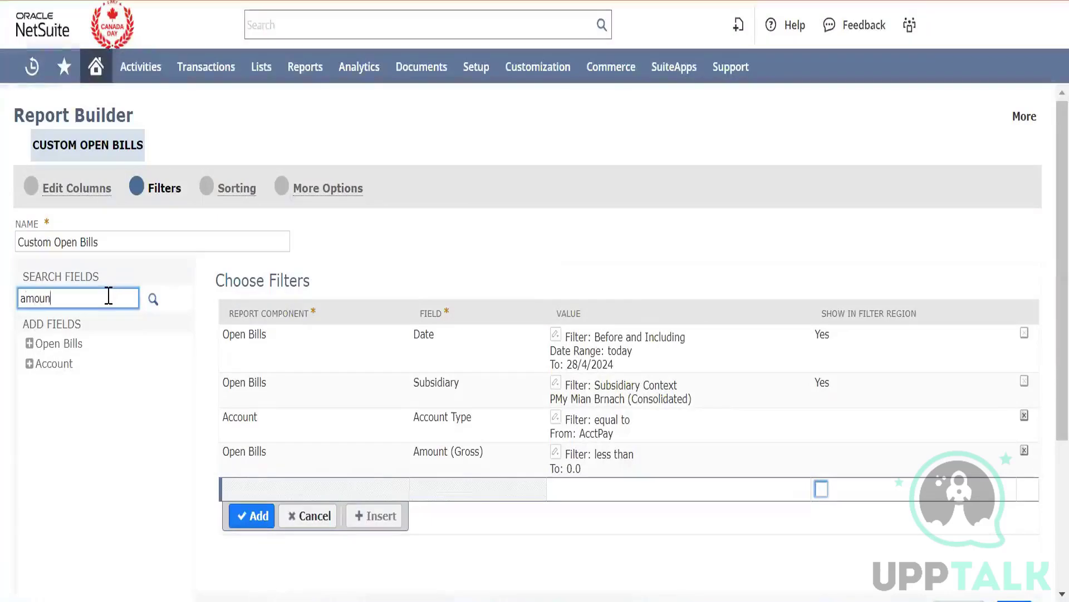
{"action": "type", "text": "t"}
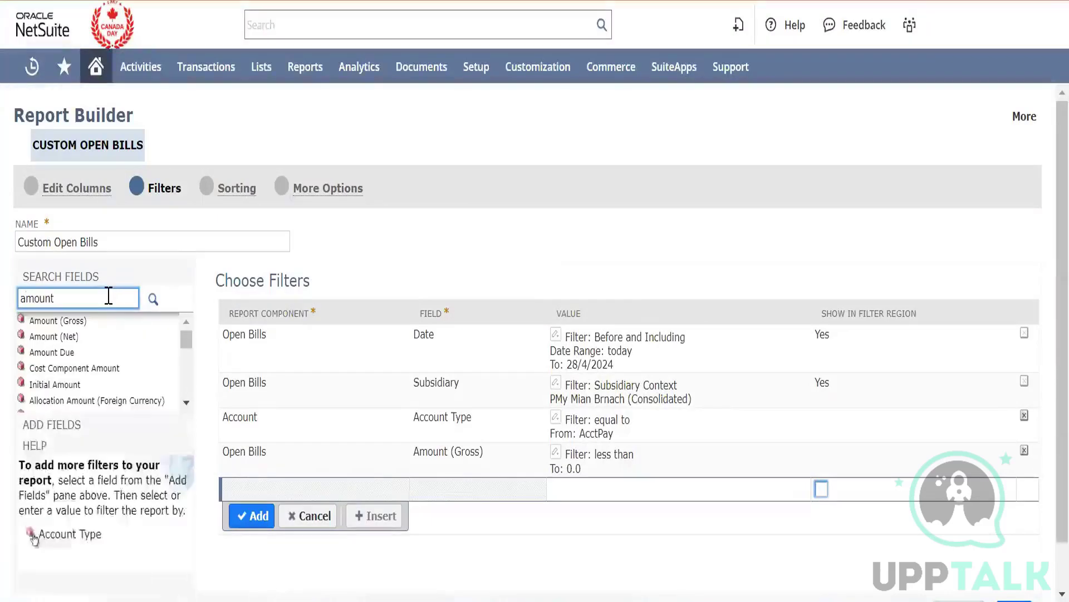
{"action": "left_click", "coordinate": [65, 355]}
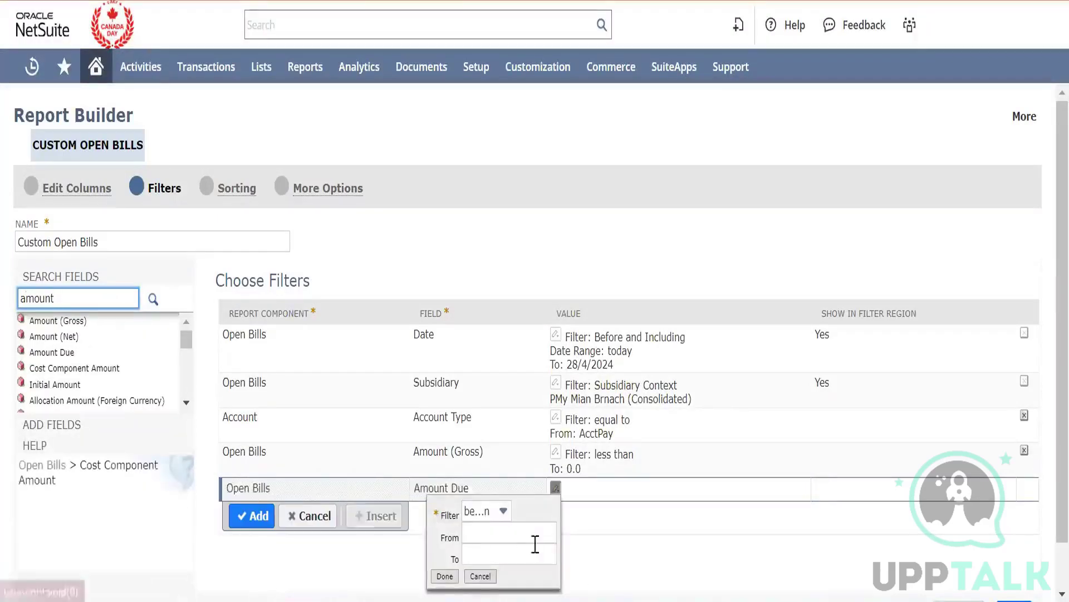
Set the Amount Due filter to less than 0 and preview the customized report.
{"action": "left_click", "coordinate": [499, 510]}
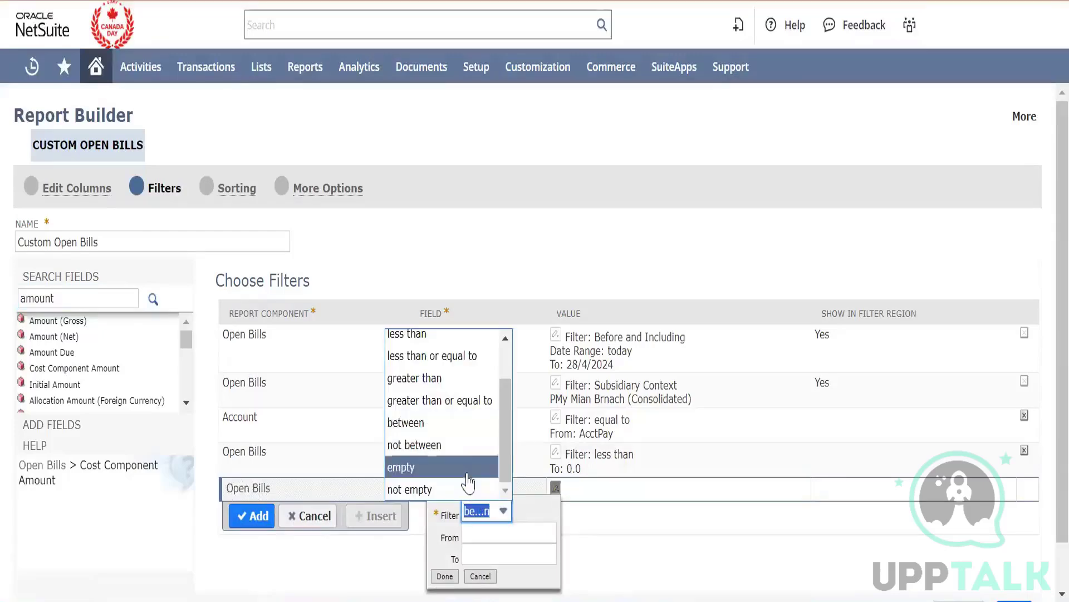
{"action": "left_click", "coordinate": [471, 335]}
{"action": "left_click", "coordinate": [490, 529]}
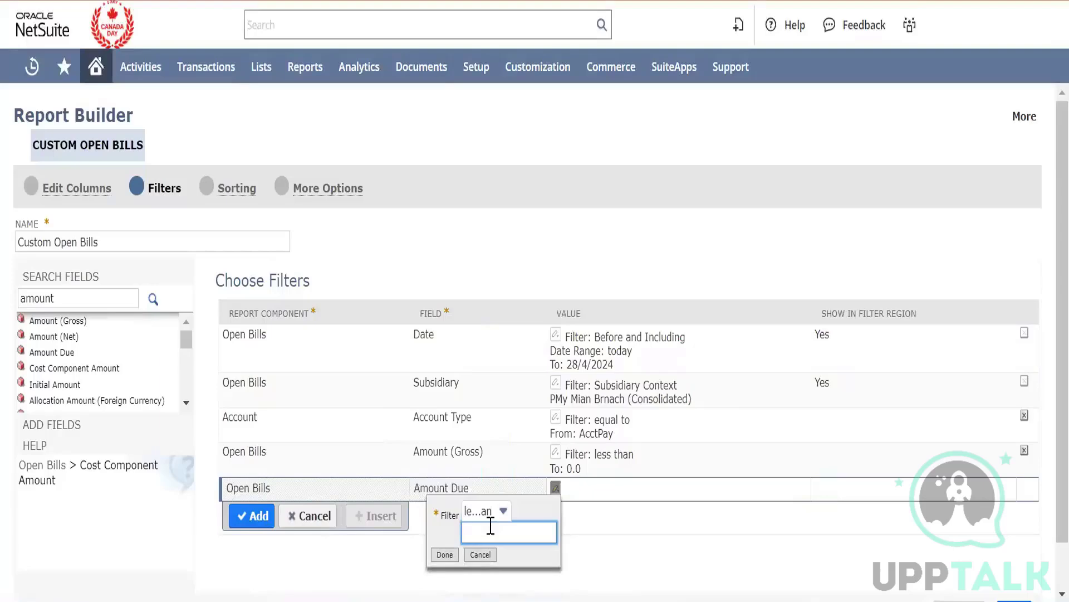
{"action": "left_click", "coordinate": [438, 555]}
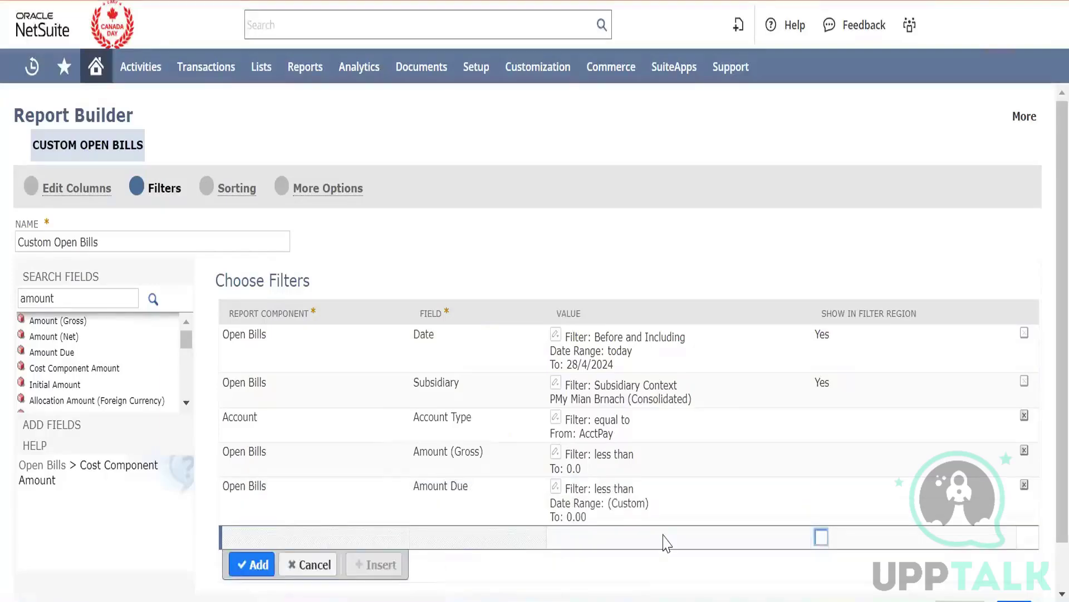
{"action": "scroll", "coordinate": [664, 530], "scroll_direction": "down", "scroll_amount": 1}
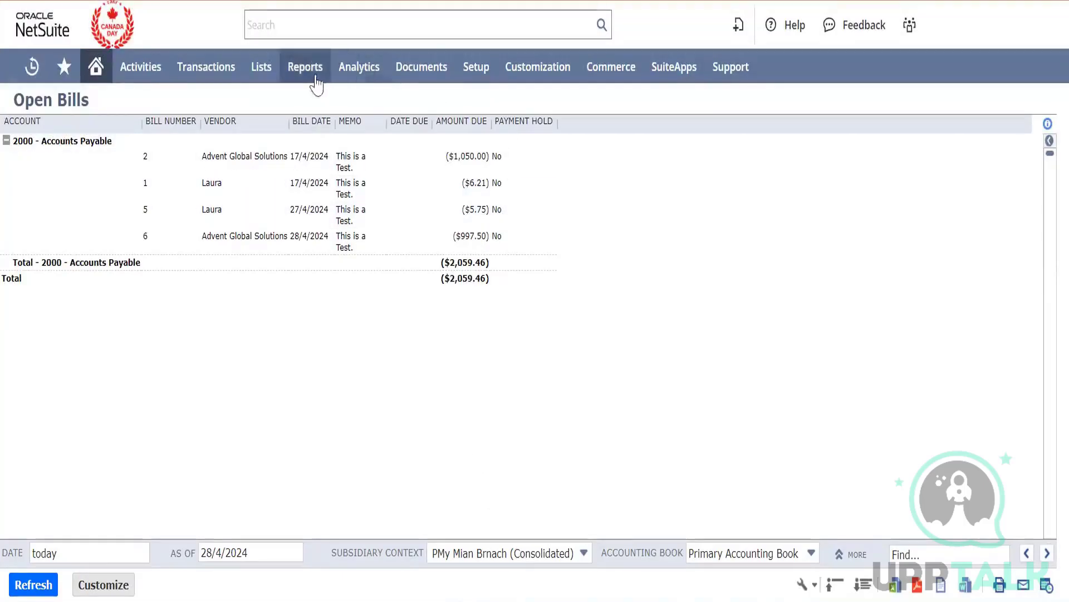
Browse the report categories and examine the Purchases reports, including Purchase by Vendor and Purchase by Item.
{"action": "mouse_move", "coordinate": [305, 72]}
{"action": "mouse_move", "coordinate": [368, 465]}
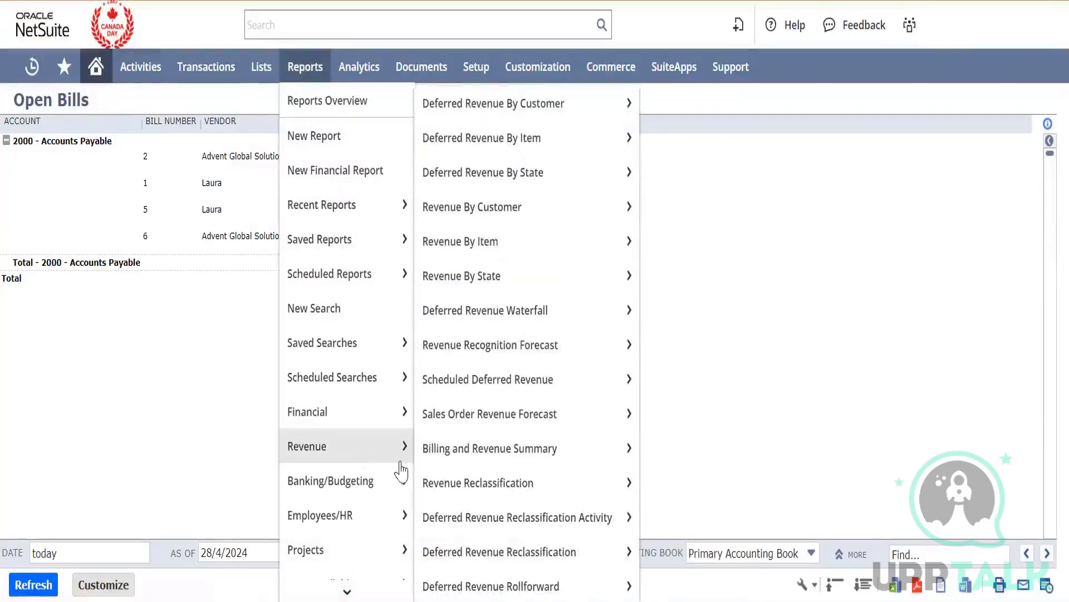
{"action": "mouse_move", "coordinate": [340, 396]}
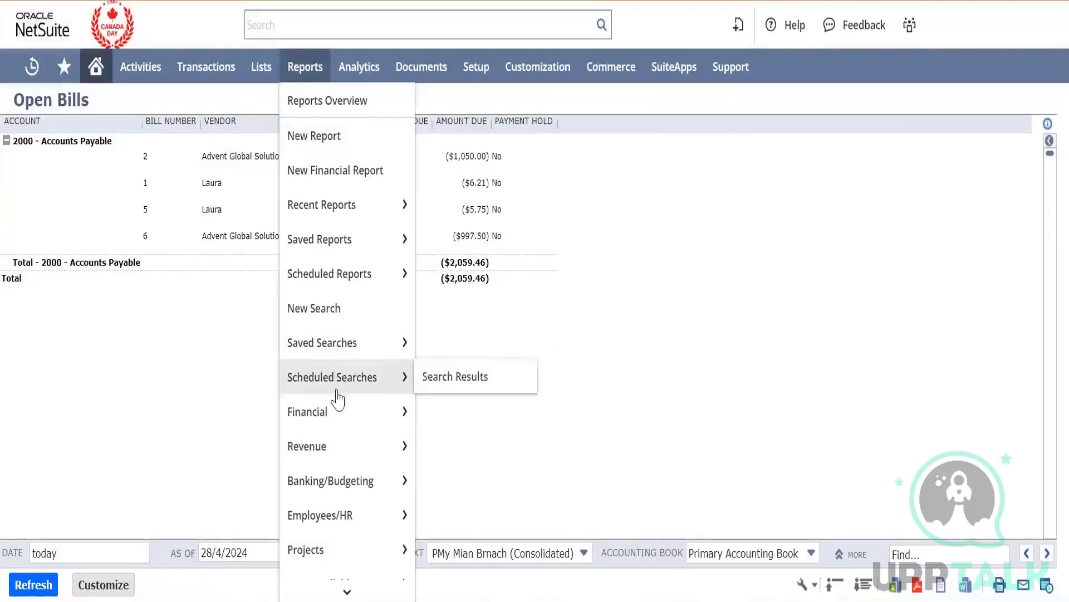
{"action": "mouse_move", "coordinate": [339, 420]}
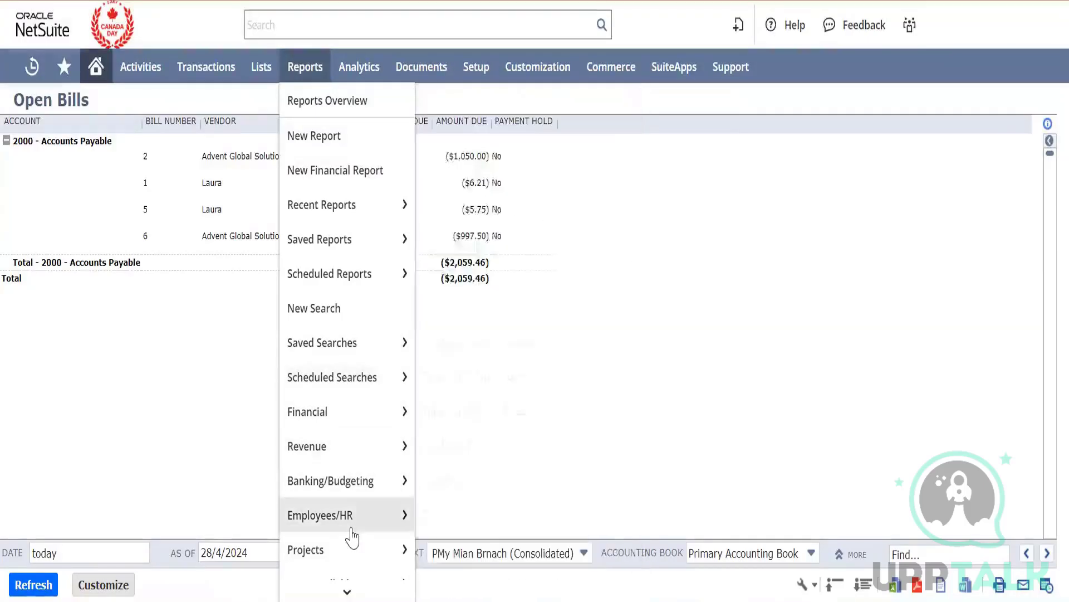
{"action": "scroll", "coordinate": [346, 508], "scroll_direction": "down", "scroll_amount": 3}
{"action": "mouse_move", "coordinate": [352, 515]}
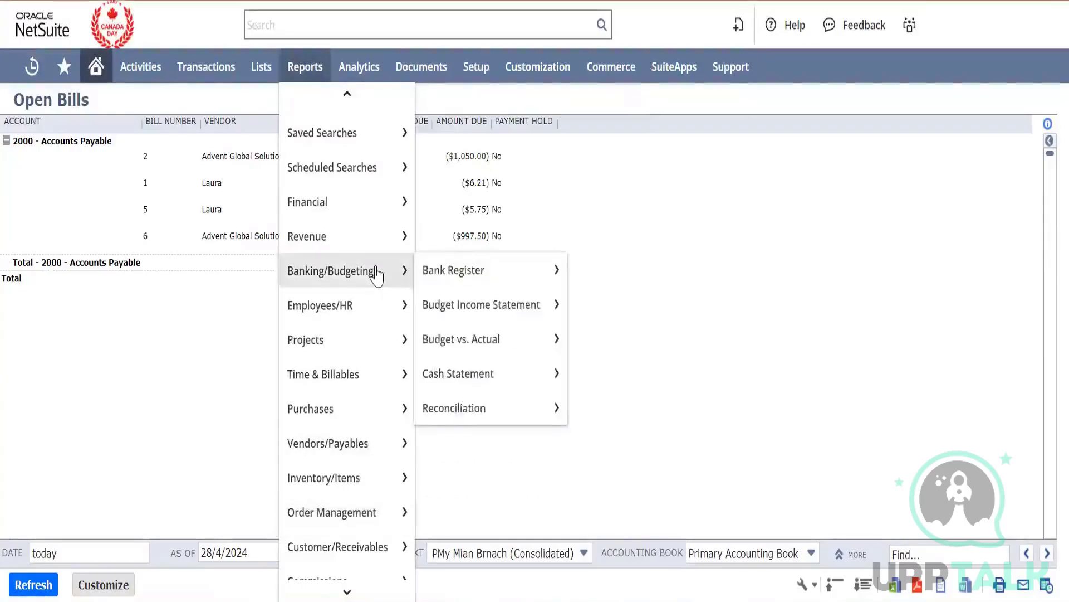
{"action": "scroll", "coordinate": [373, 276], "scroll_direction": "up", "scroll_amount": 3}
{"action": "mouse_move", "coordinate": [377, 273]}
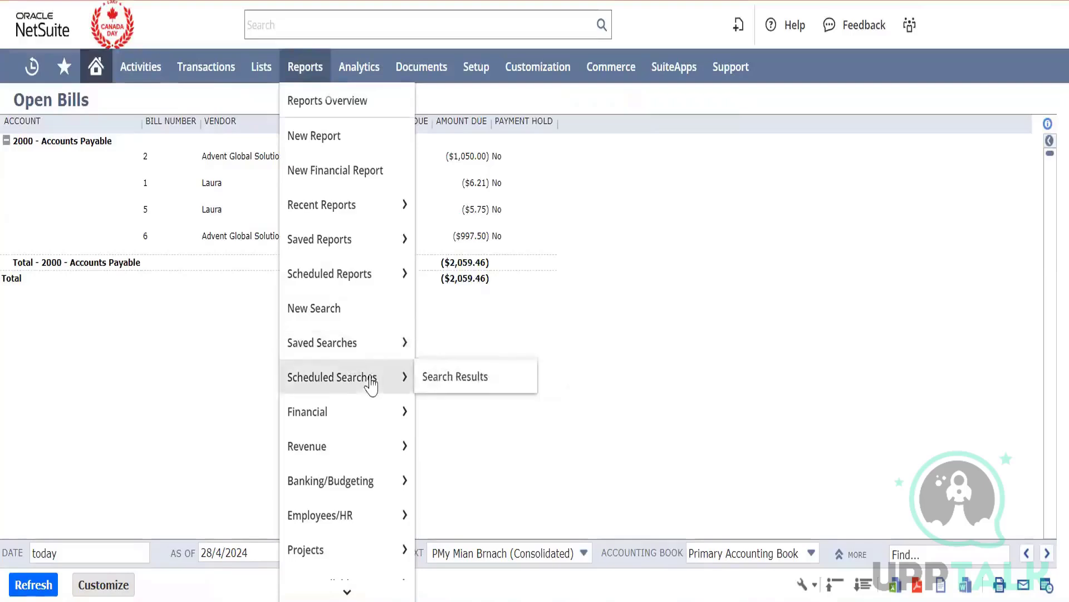
{"action": "scroll", "coordinate": [371, 383], "scroll_direction": "down", "scroll_amount": 3}
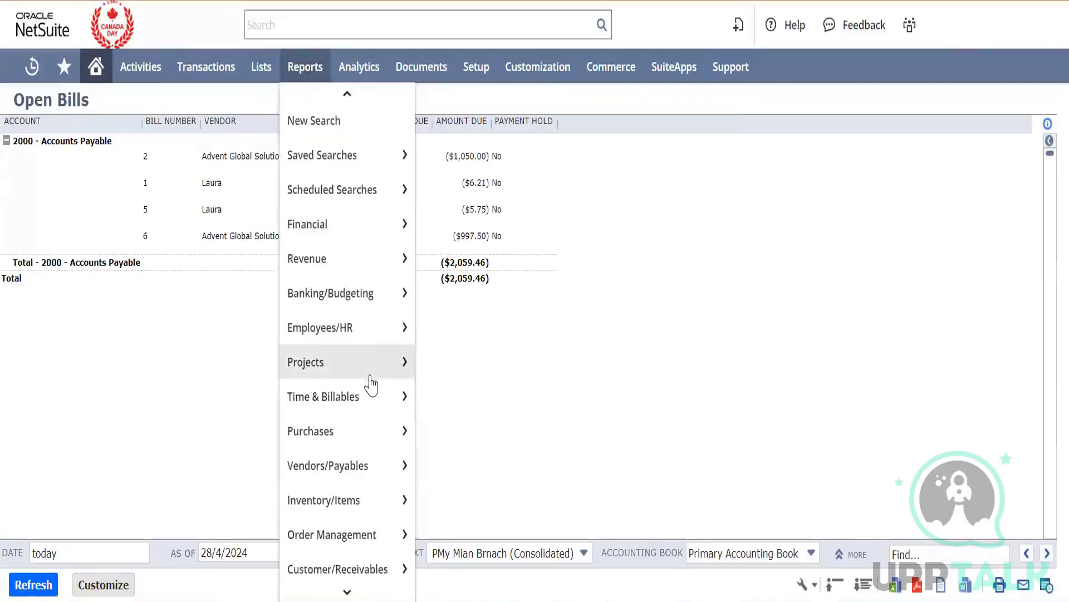
{"action": "scroll", "coordinate": [371, 384], "scroll_direction": "down", "scroll_amount": 3}
{"action": "mouse_move", "coordinate": [478, 287]}
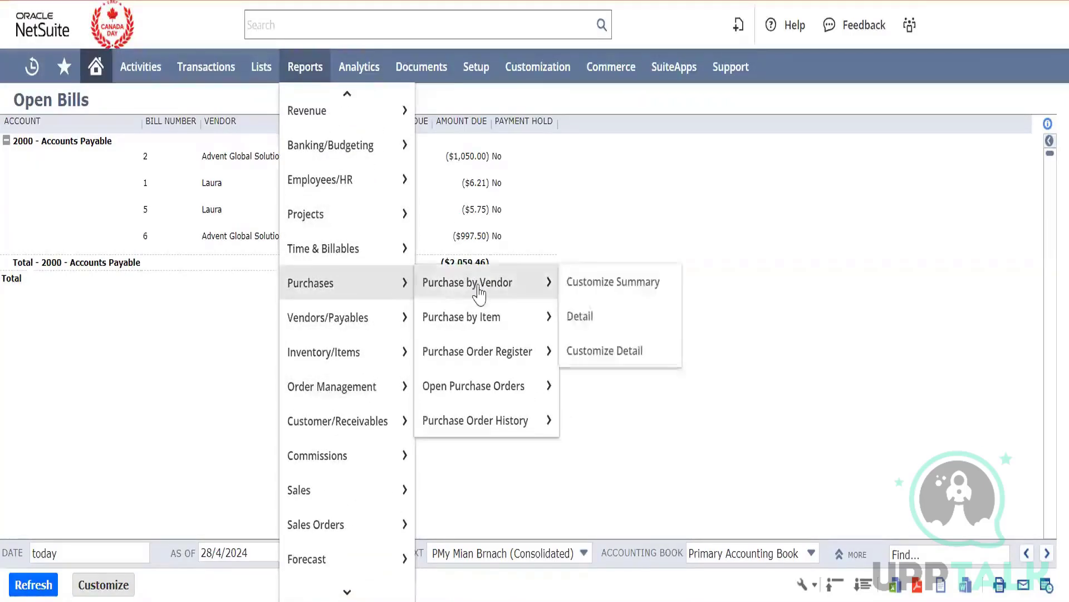
{"action": "mouse_move", "coordinate": [478, 322]}
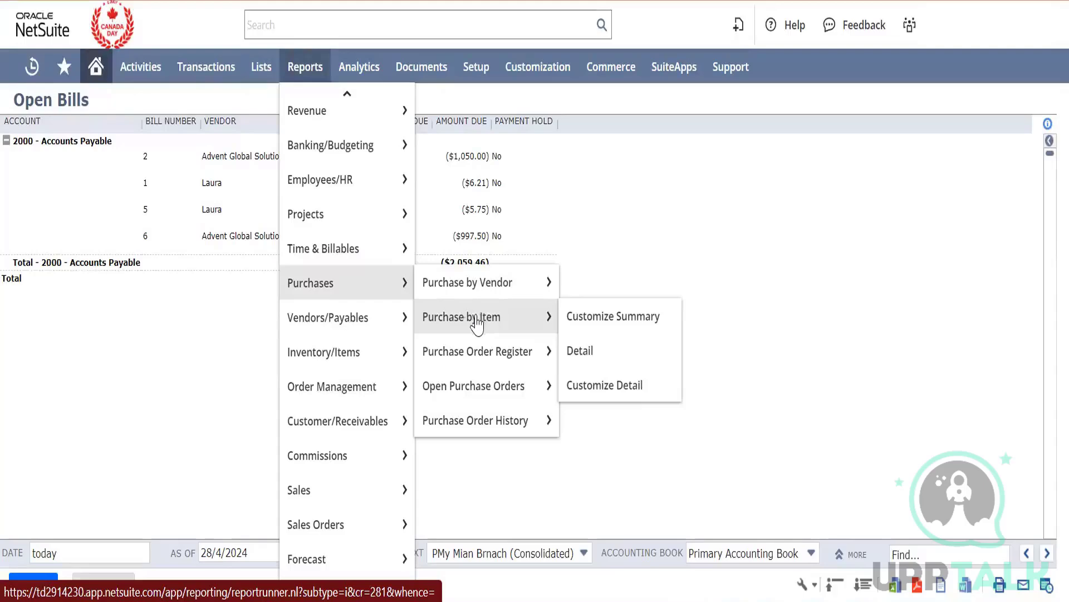
{"action": "mouse_move", "coordinate": [382, 326]}
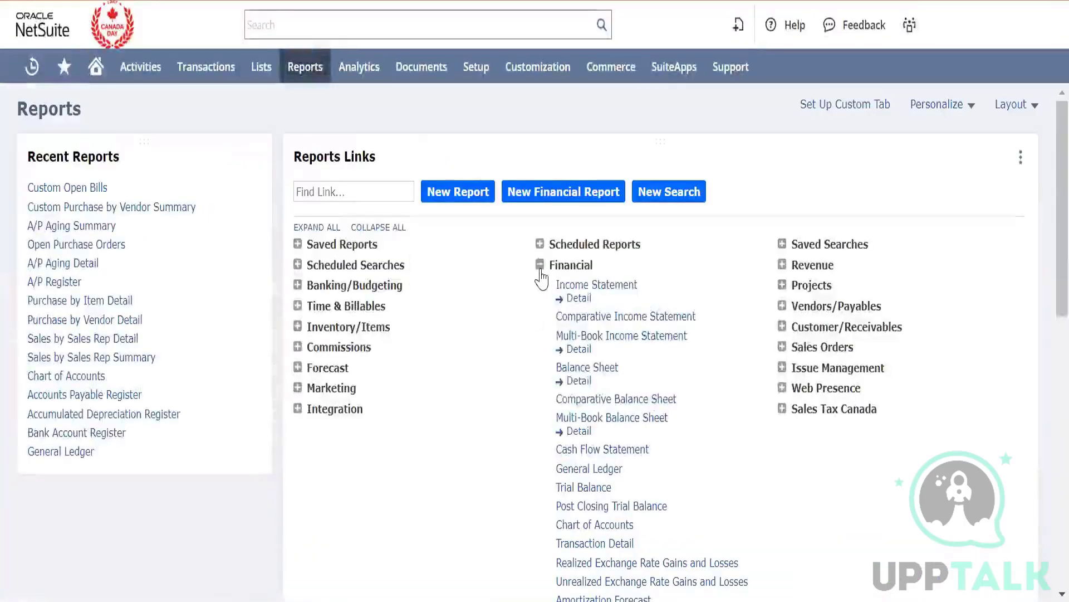
Look into the Financial and Customer/Receivables report groups on the Reports overview page and collapse them.
{"action": "left_click", "coordinate": [540, 264]}
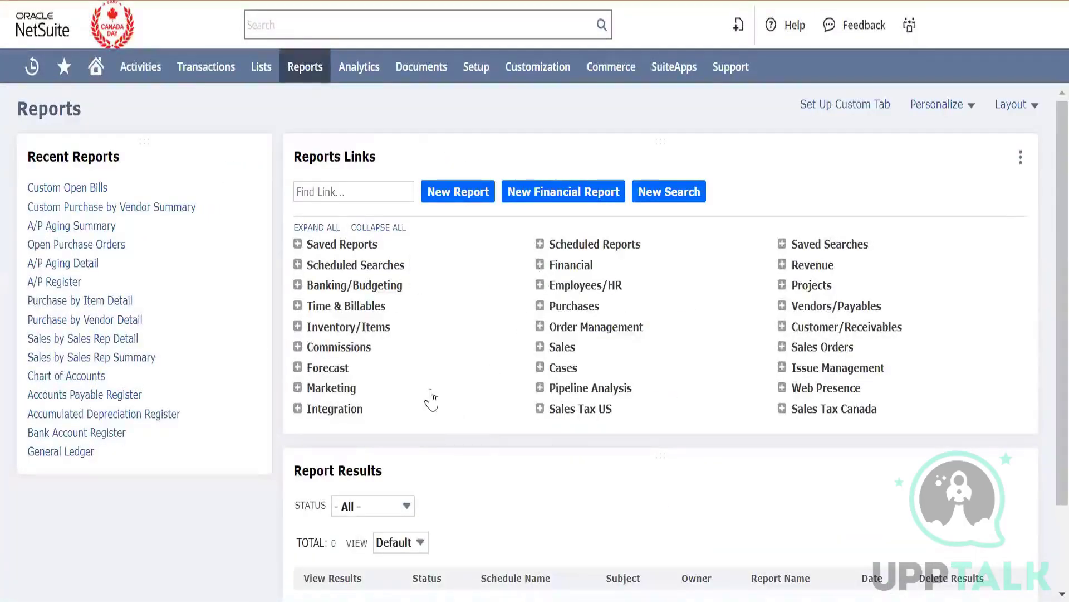
{"action": "left_click", "coordinate": [306, 73]}
{"action": "left_click", "coordinate": [782, 328]}
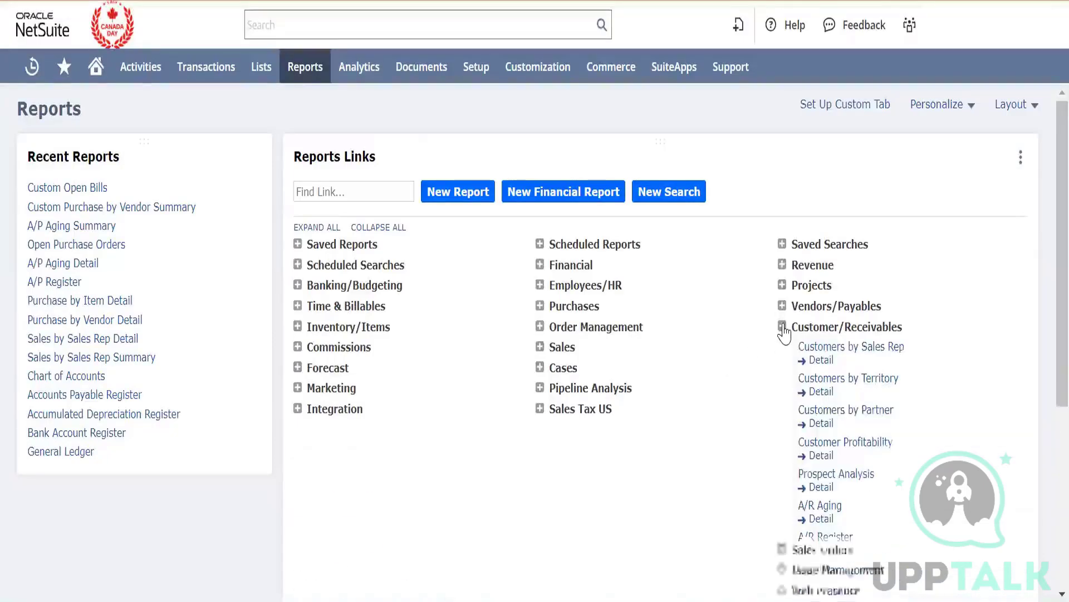
{"action": "left_click", "coordinate": [783, 328]}
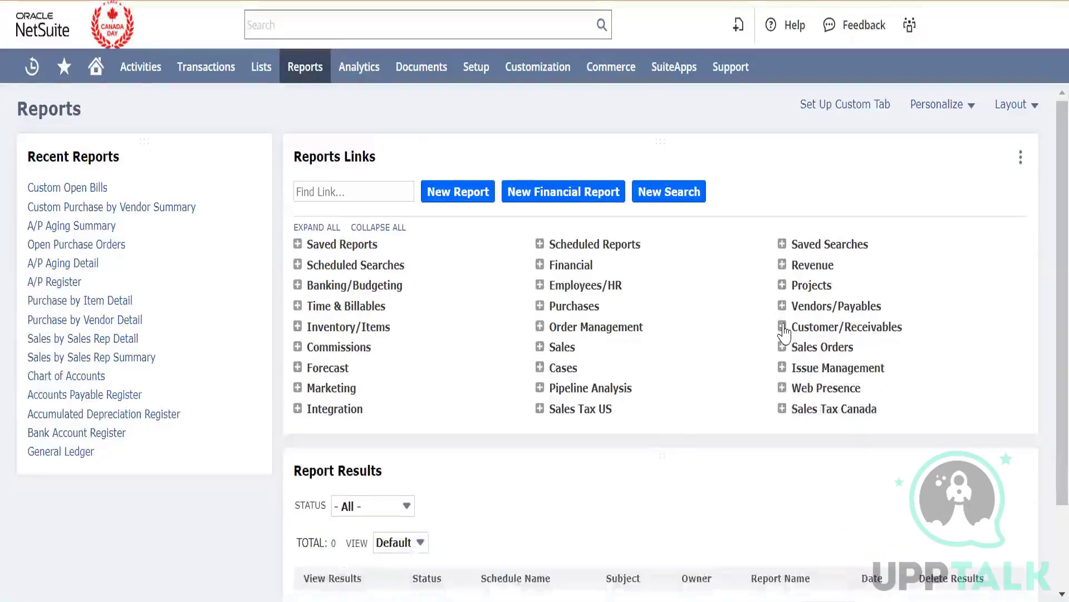
Expand the Purchases and Vendors/Payables report groups, review the reports they offer, and collapse both groups.
{"action": "left_click", "coordinate": [541, 307]}
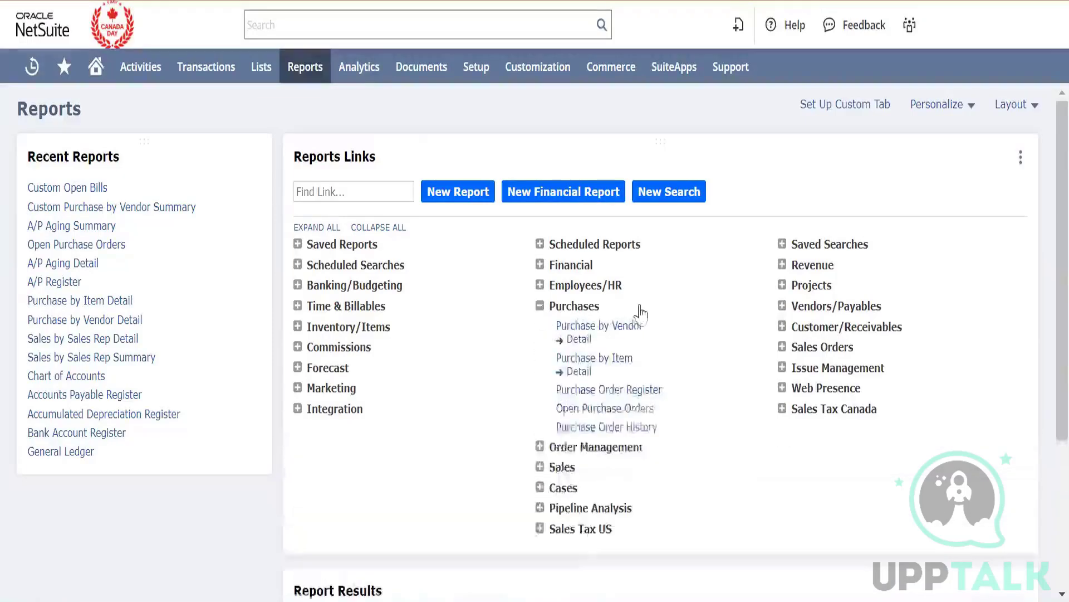
{"action": "left_click", "coordinate": [782, 306]}
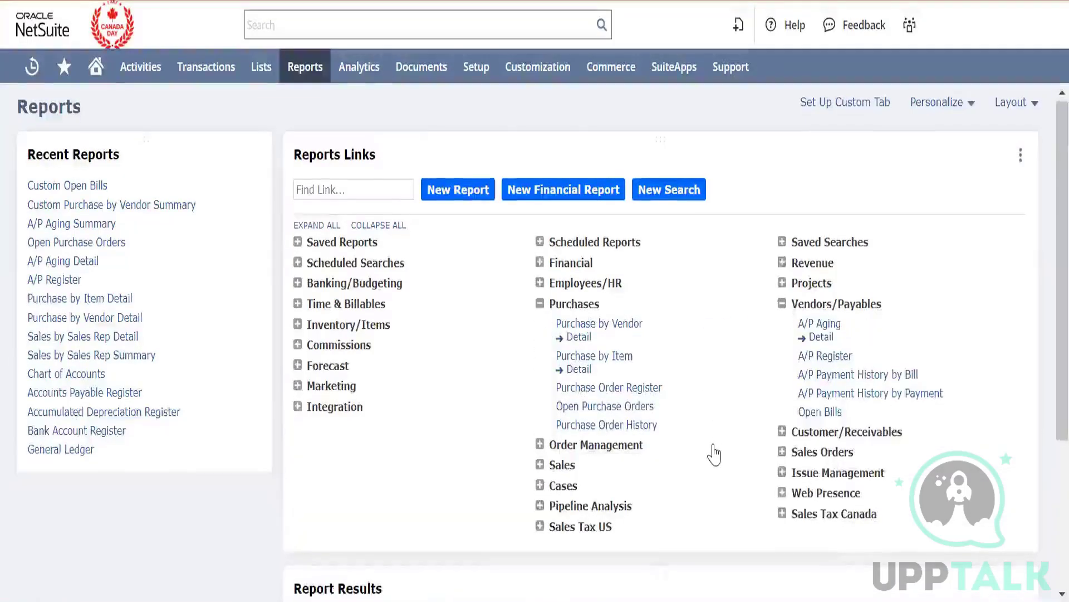
{"action": "scroll", "coordinate": [715, 454], "scroll_direction": "down", "scroll_amount": 2}
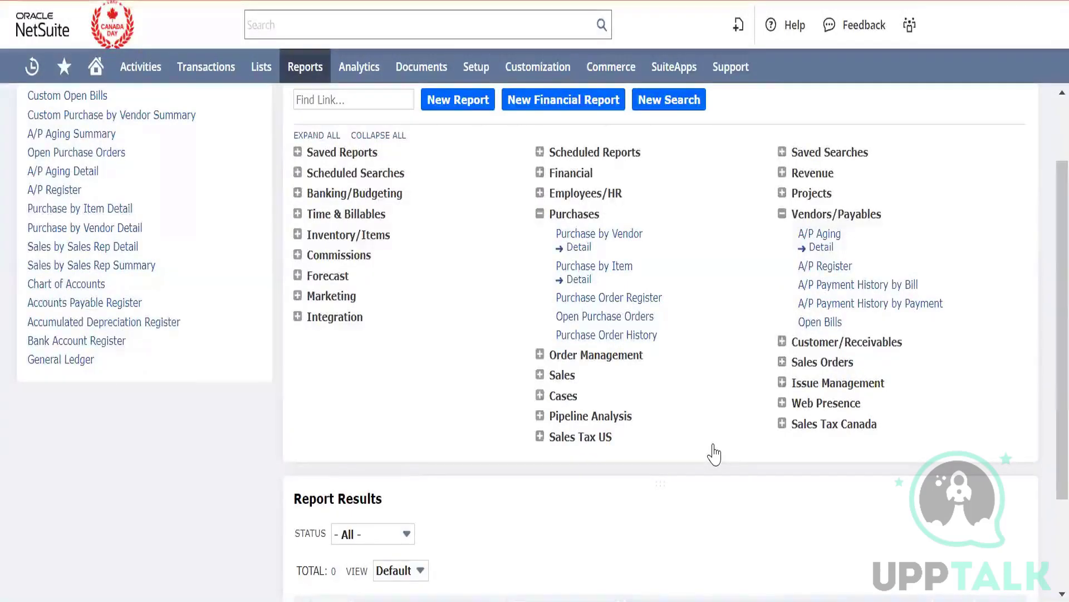
{"action": "scroll", "coordinate": [715, 454], "scroll_direction": "up", "scroll_amount": 2}
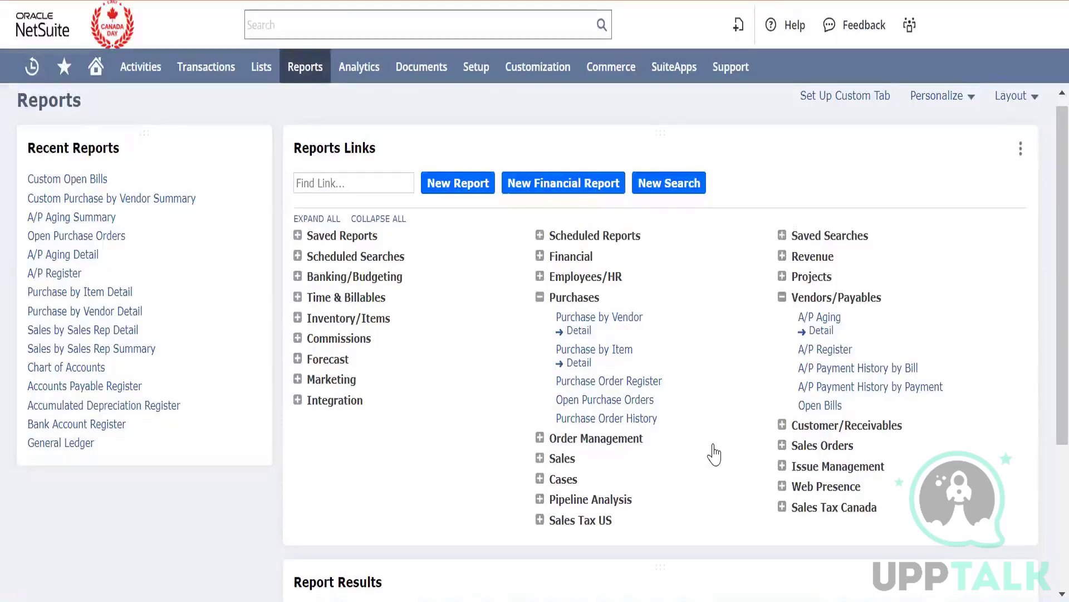
{"action": "left_click", "coordinate": [540, 300]}
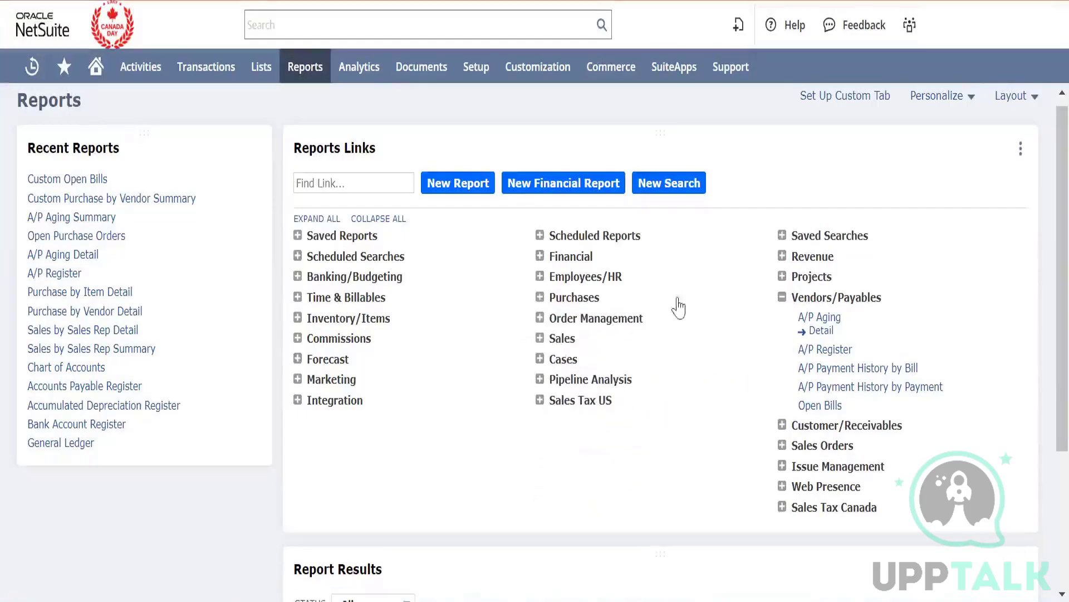
{"action": "left_click", "coordinate": [782, 299]}
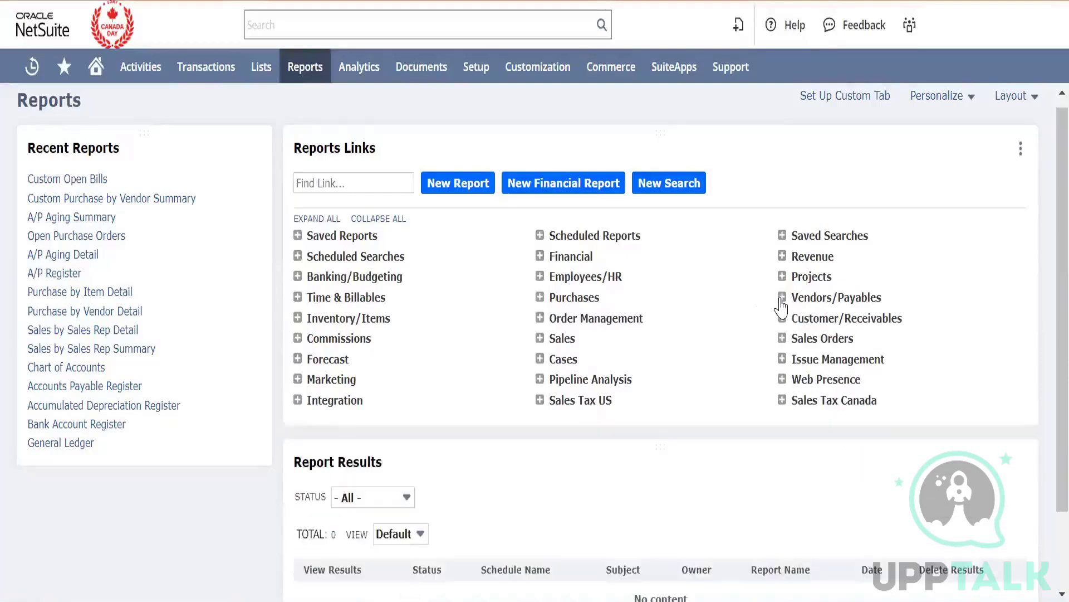
Open the Issue Statuses setup list from the issue setup tasks in a new browser tab.
{"action": "mouse_move", "coordinate": [526, 70]}
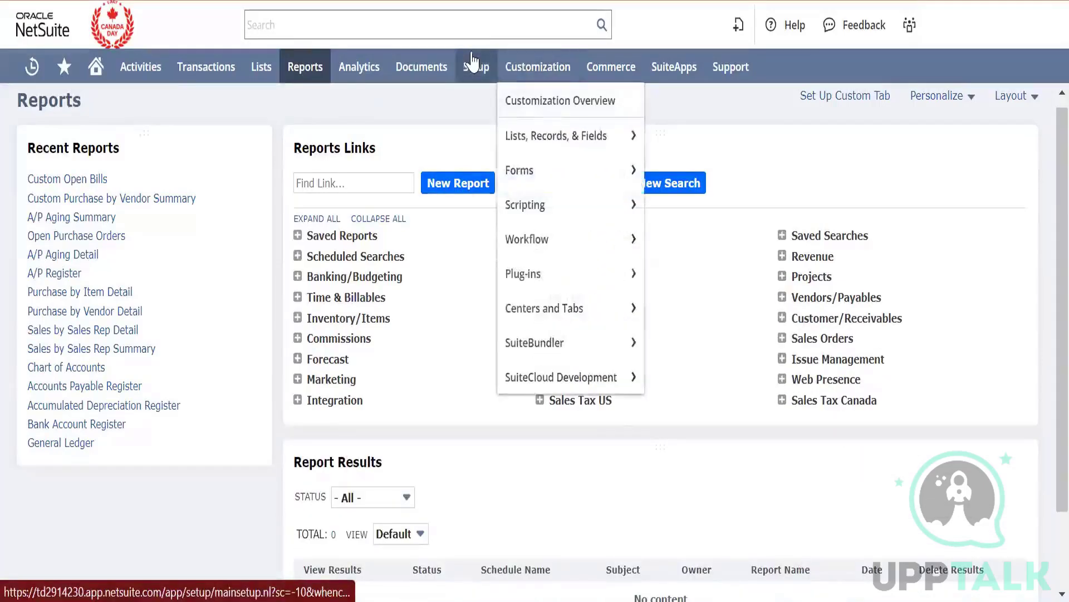
{"action": "mouse_move", "coordinate": [477, 69]}
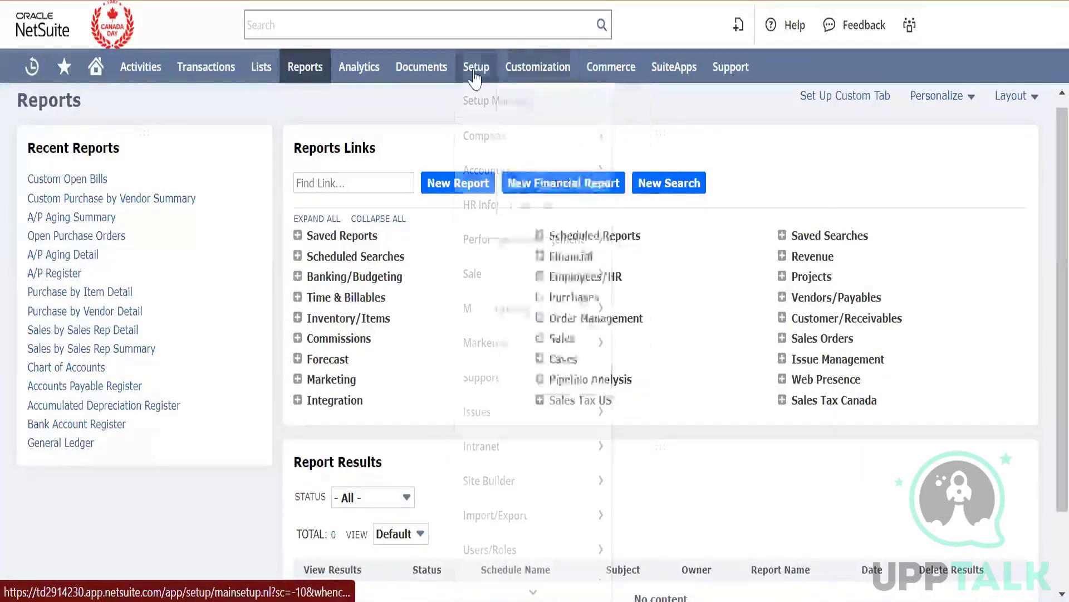
{"action": "mouse_move", "coordinate": [540, 342]}
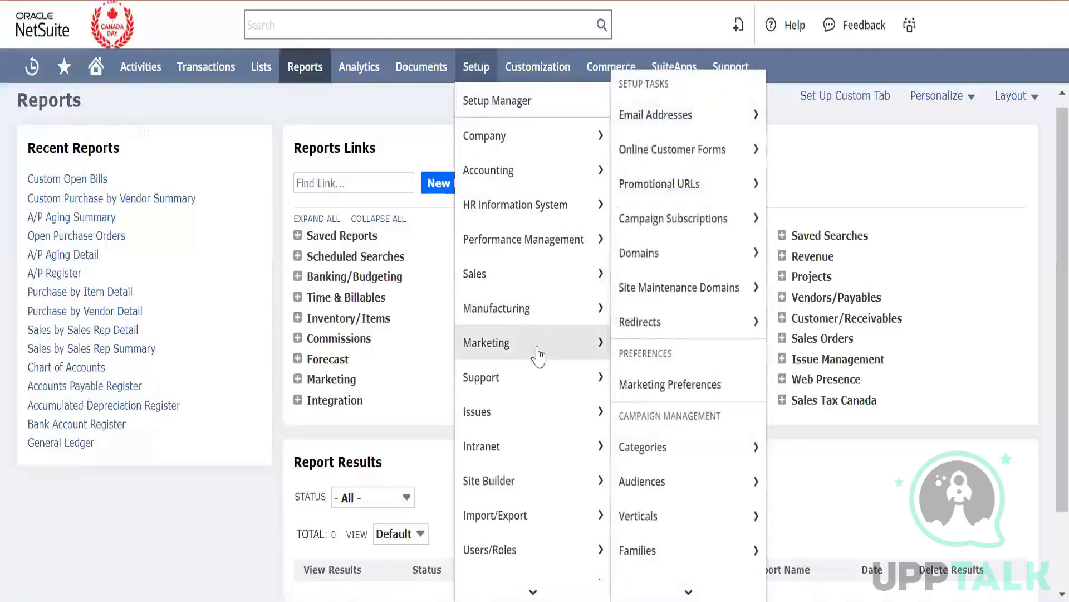
{"action": "mouse_move", "coordinate": [540, 414]}
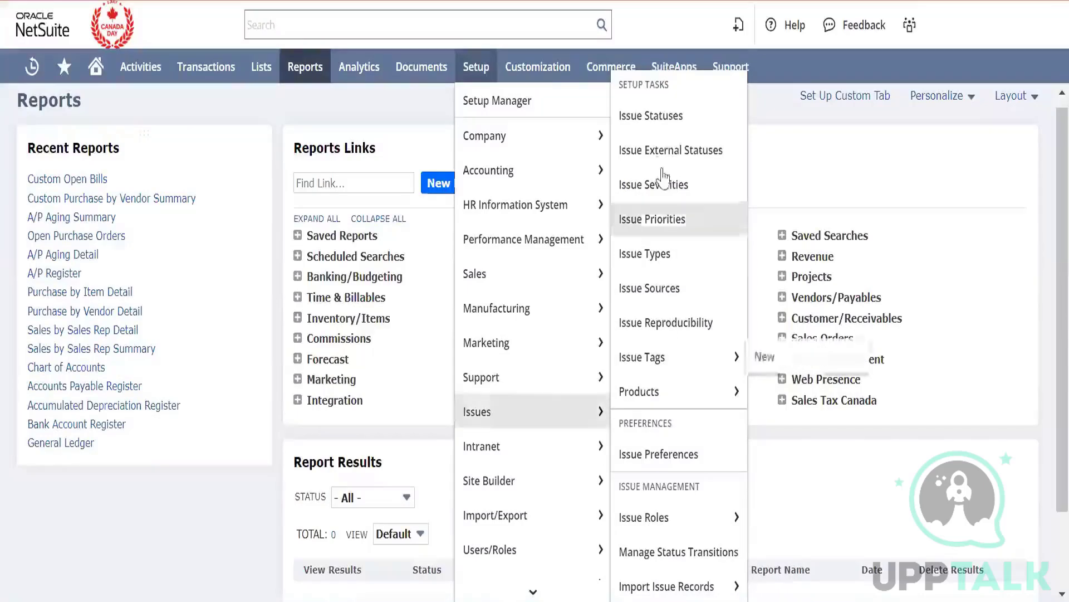
{"action": "right_click", "coordinate": [657, 127]}
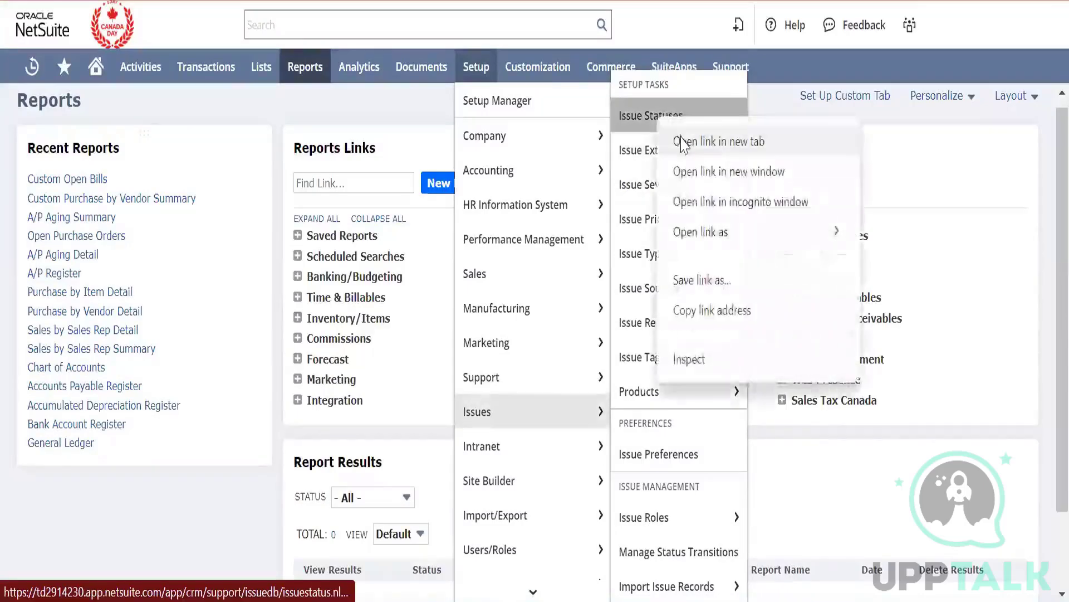
{"action": "left_click", "coordinate": [699, 138]}
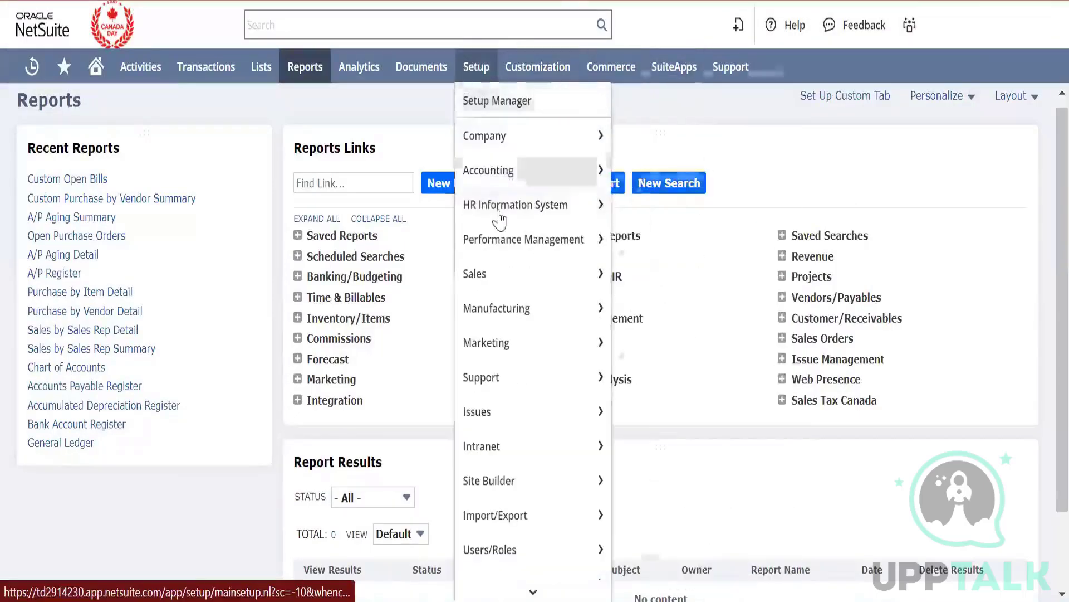
Open the Case Priorities, Case Types, Case Origin Types and Case Issues setup lists in new browser tabs.
{"action": "mouse_move", "coordinate": [523, 384]}
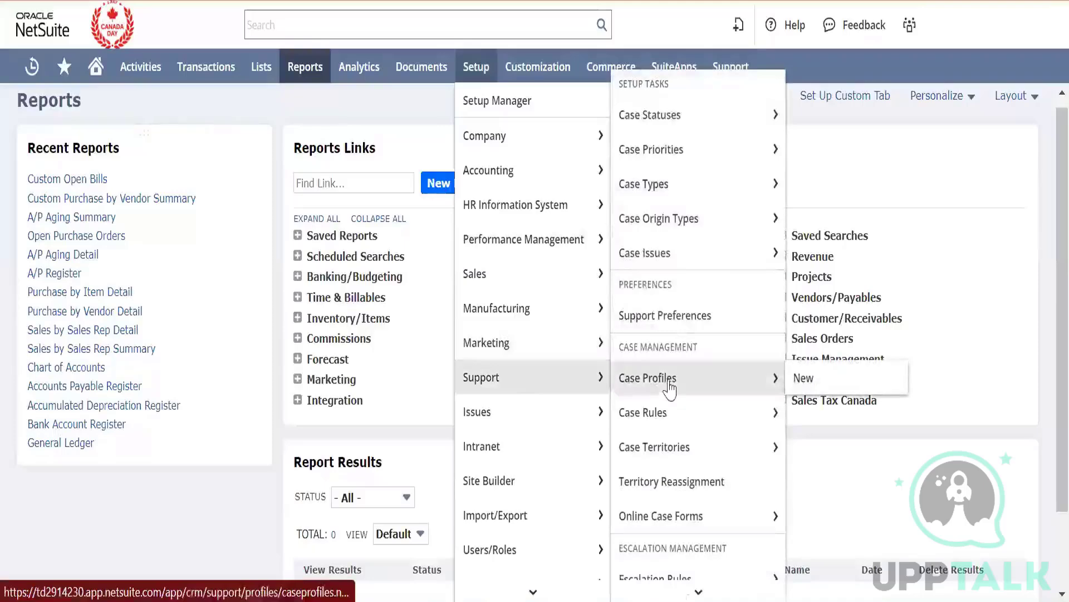
{"action": "right_click", "coordinate": [690, 166]}
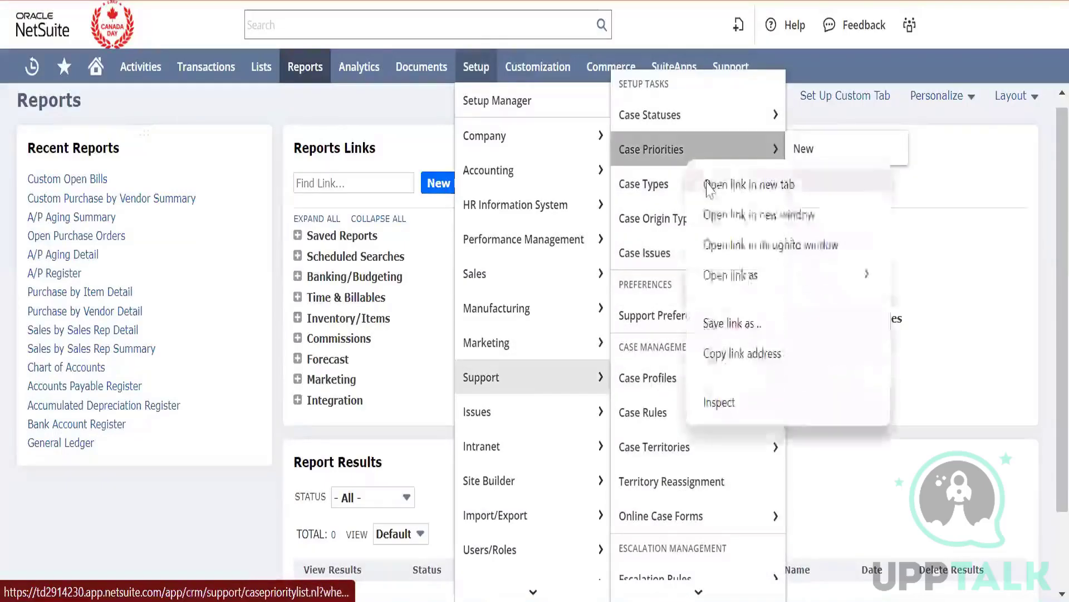
{"action": "key", "text": "Escape"}
{"action": "right_click", "coordinate": [674, 192]}
{"action": "key", "text": "Escape"}
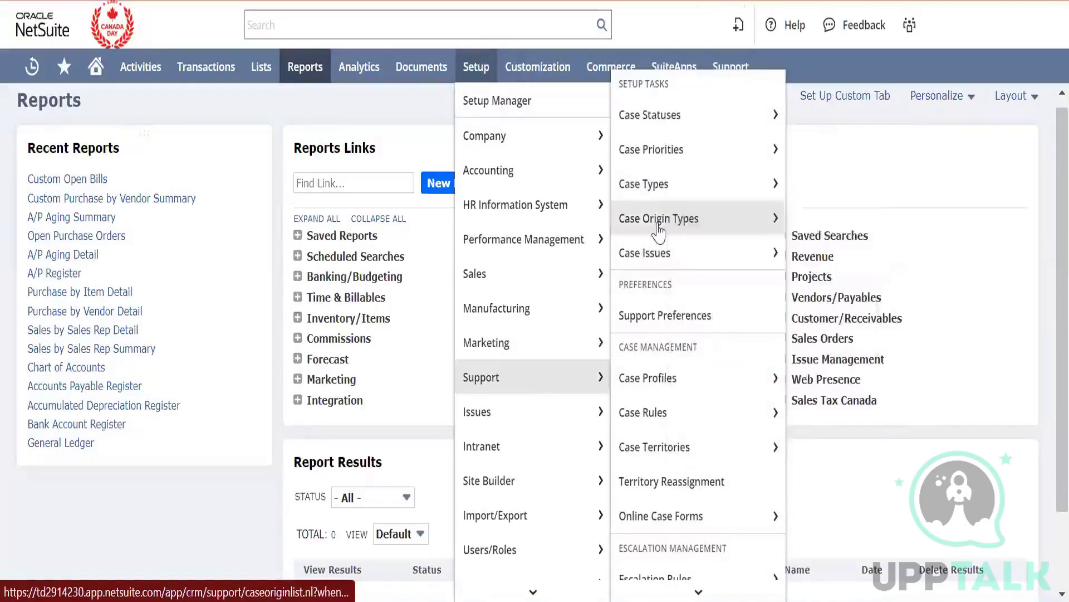
{"action": "right_click", "coordinate": [672, 241]}
{"action": "key", "text": "Escape"}
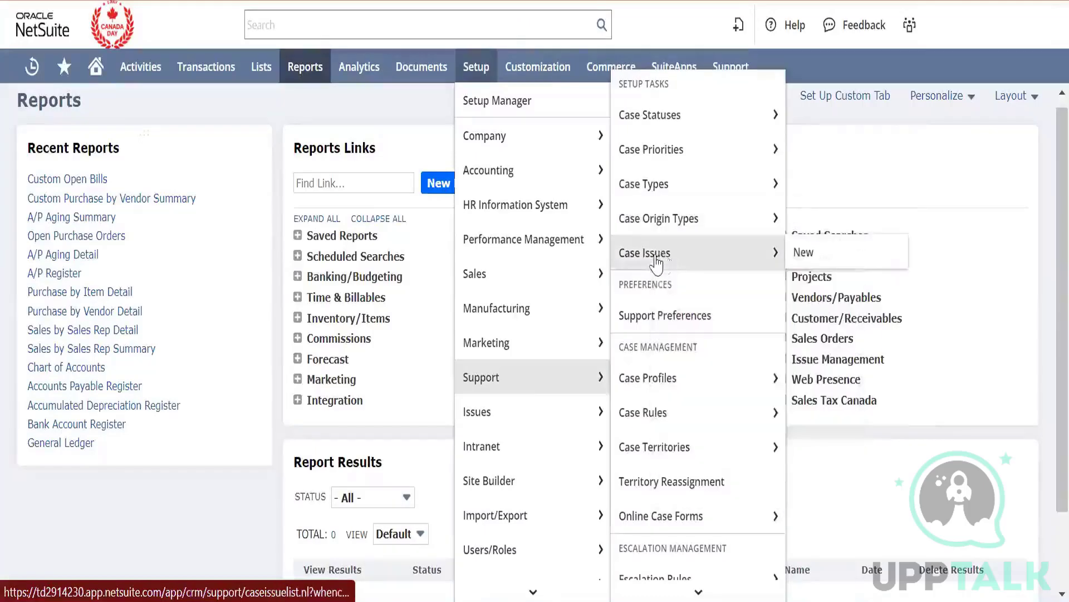
{"action": "right_click", "coordinate": [673, 265]}
{"action": "key", "text": "Escape"}
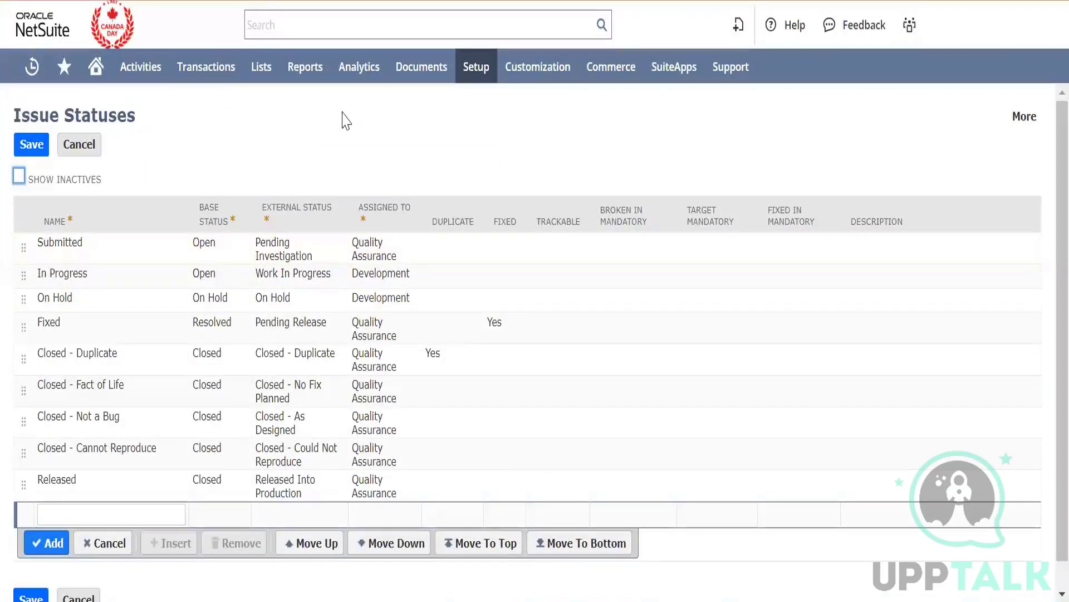
Open a blank support case record in a new browser tab.
{"action": "mouse_move", "coordinate": [223, 78]}
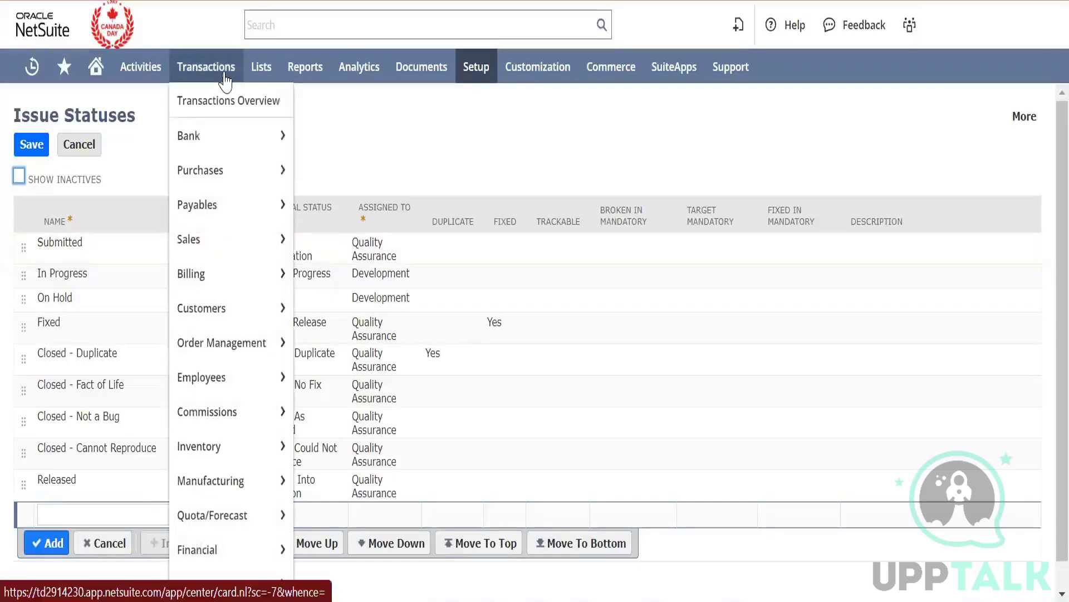
{"action": "mouse_move", "coordinate": [262, 69]}
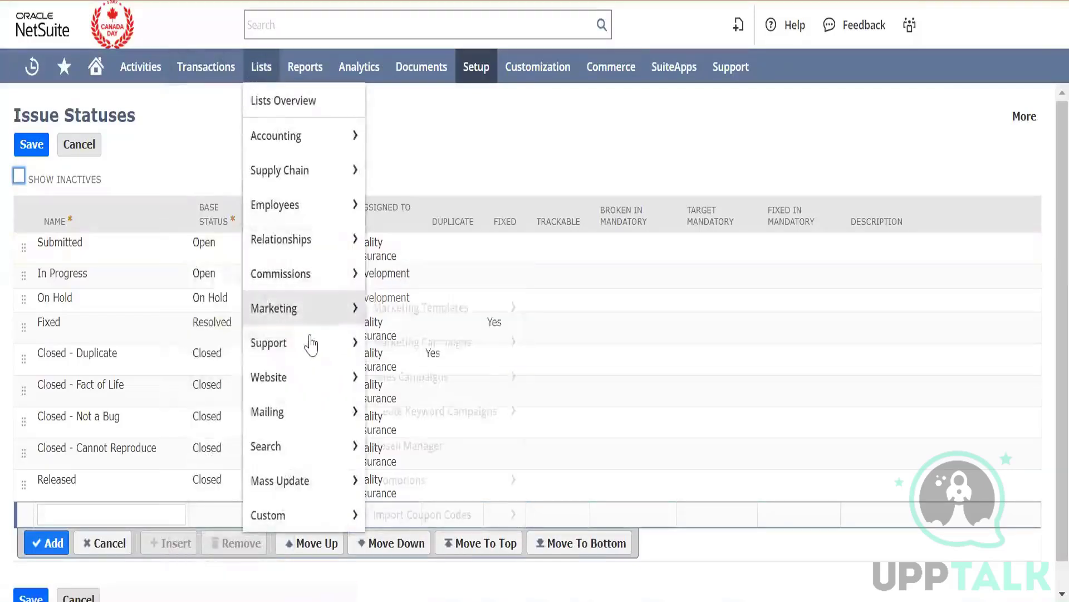
{"action": "mouse_move", "coordinate": [328, 342]}
{"action": "mouse_move", "coordinate": [416, 346]}
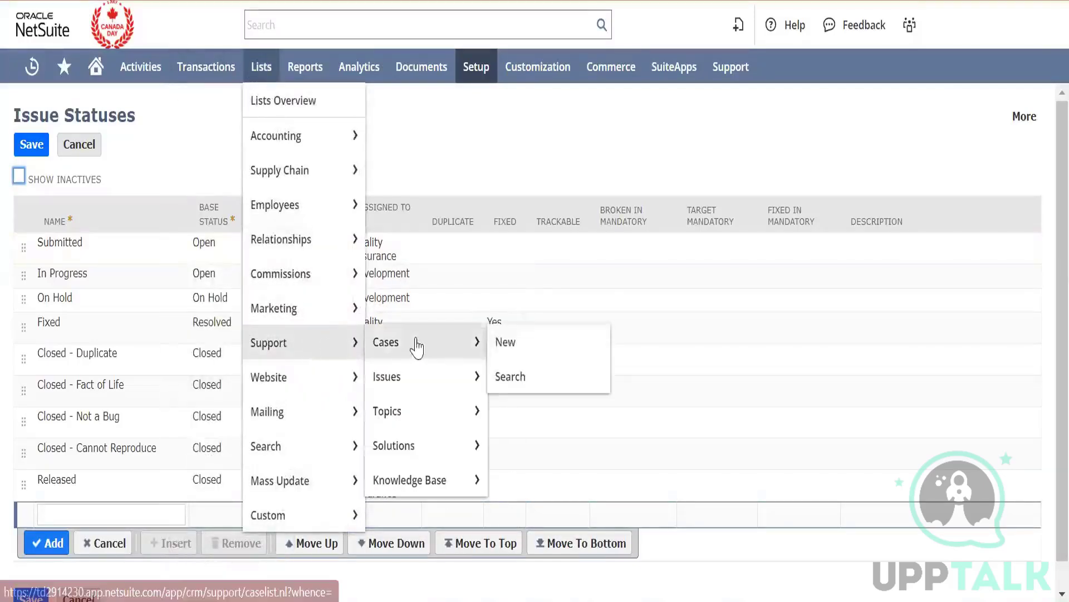
{"action": "right_click", "coordinate": [534, 343]}
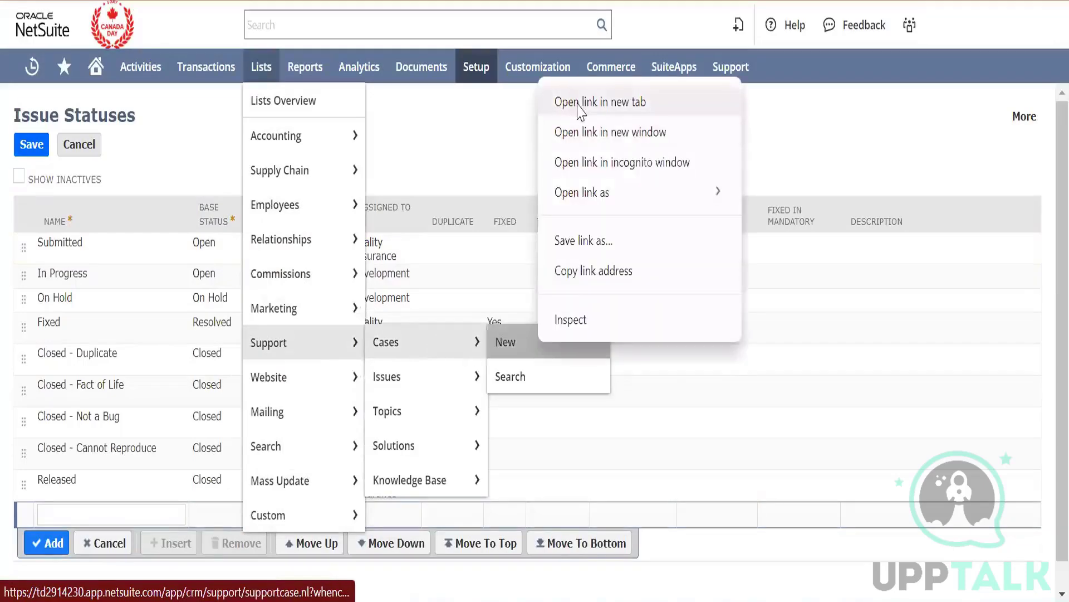
{"action": "left_click", "coordinate": [580, 106]}
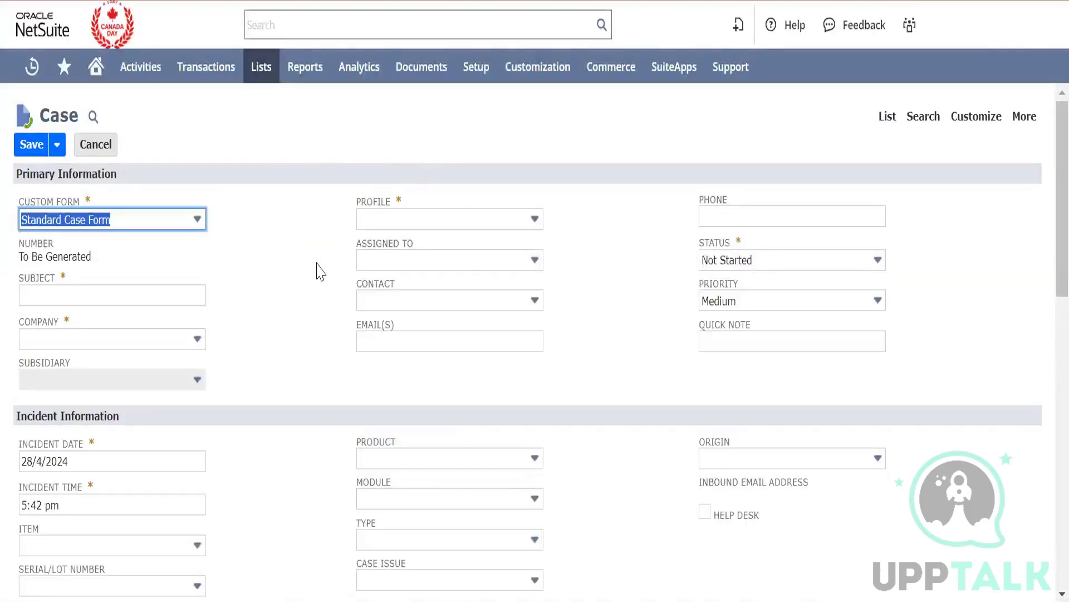
Look through the blank case form, covering its primary information, company choices, incident information and communication sections.
{"action": "left_click", "coordinate": [320, 272]}
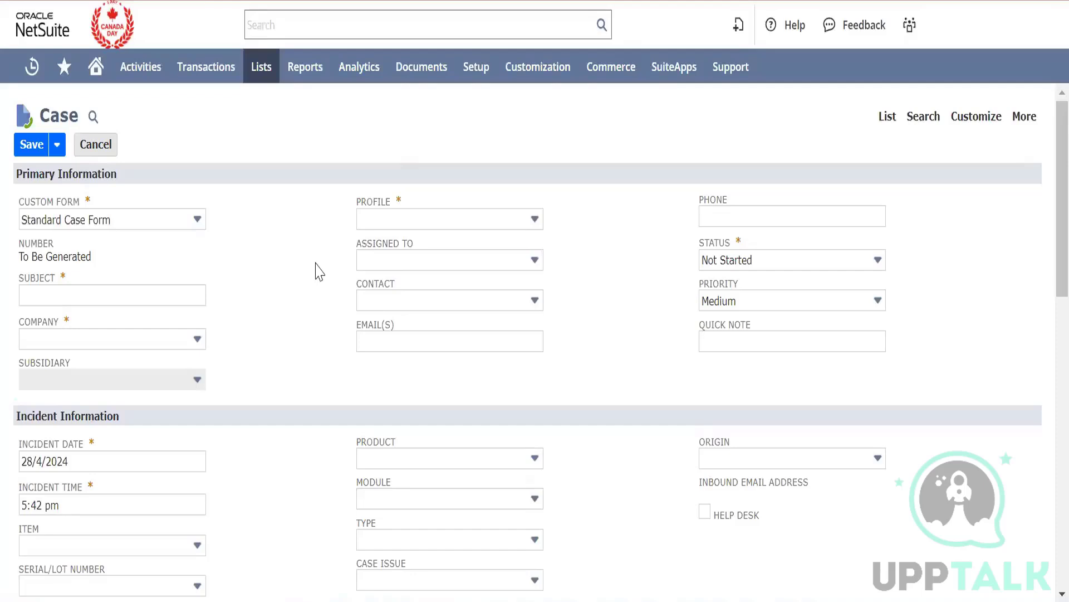
{"action": "scroll", "coordinate": [320, 271], "scroll_direction": "down", "scroll_amount": 1}
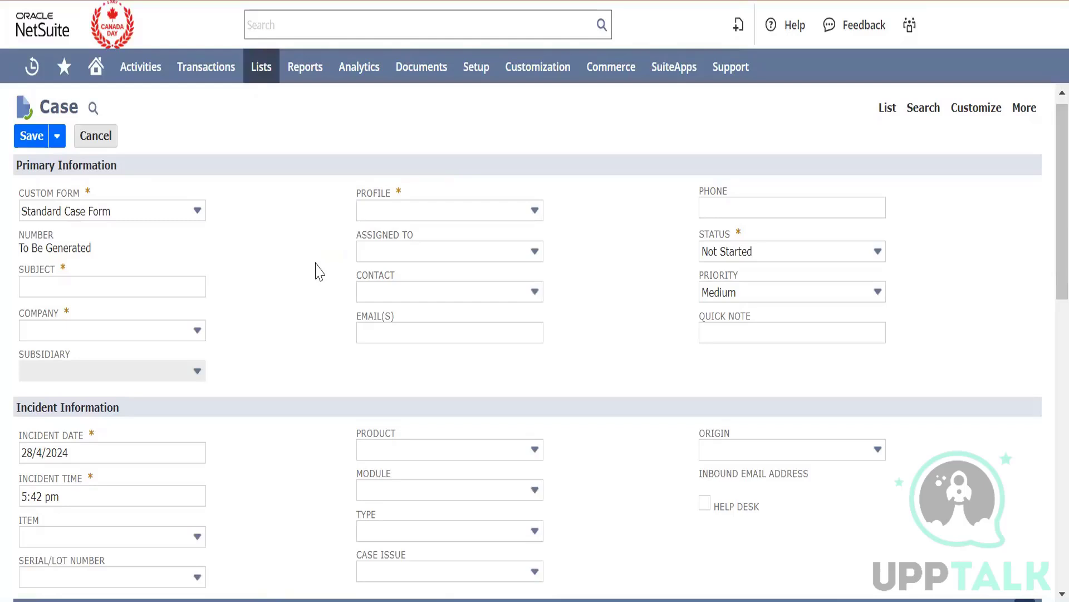
{"action": "left_click", "coordinate": [173, 283]}
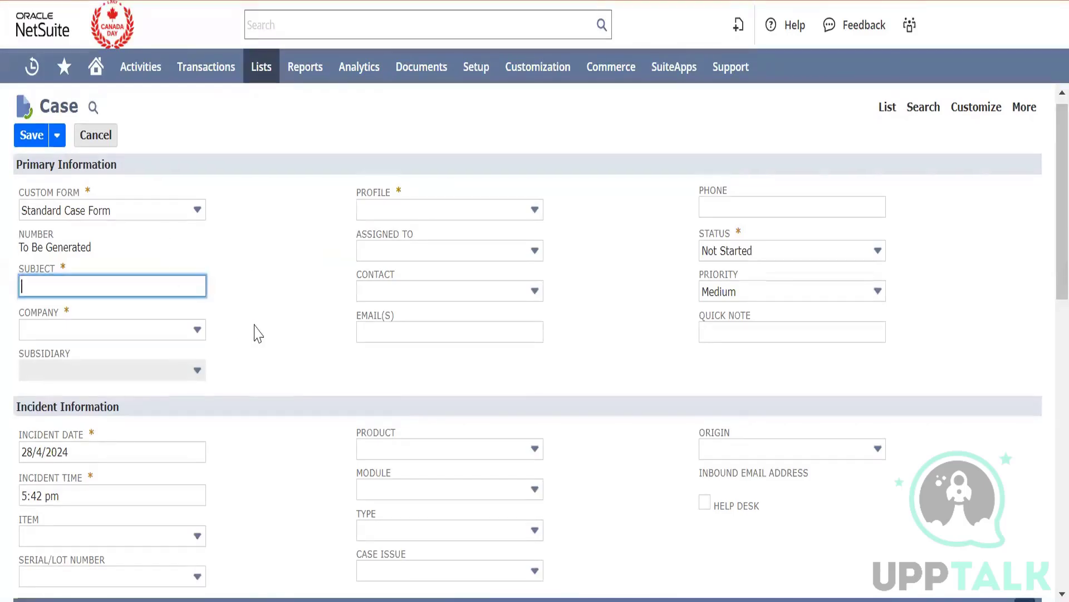
{"action": "scroll", "coordinate": [258, 333], "scroll_direction": "down", "scroll_amount": 1}
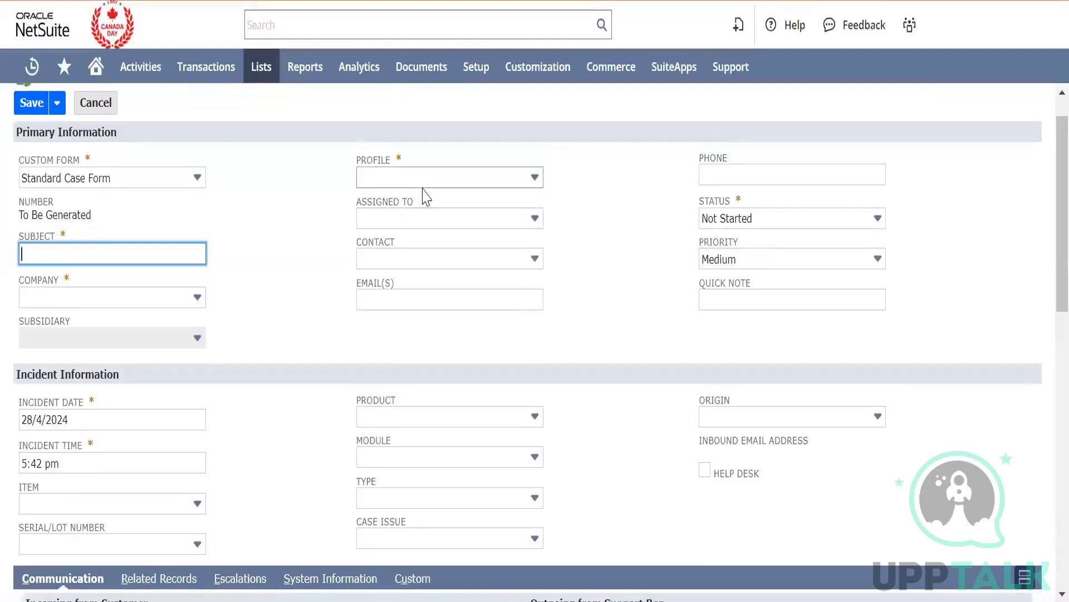
{"action": "left_click", "coordinate": [196, 298]}
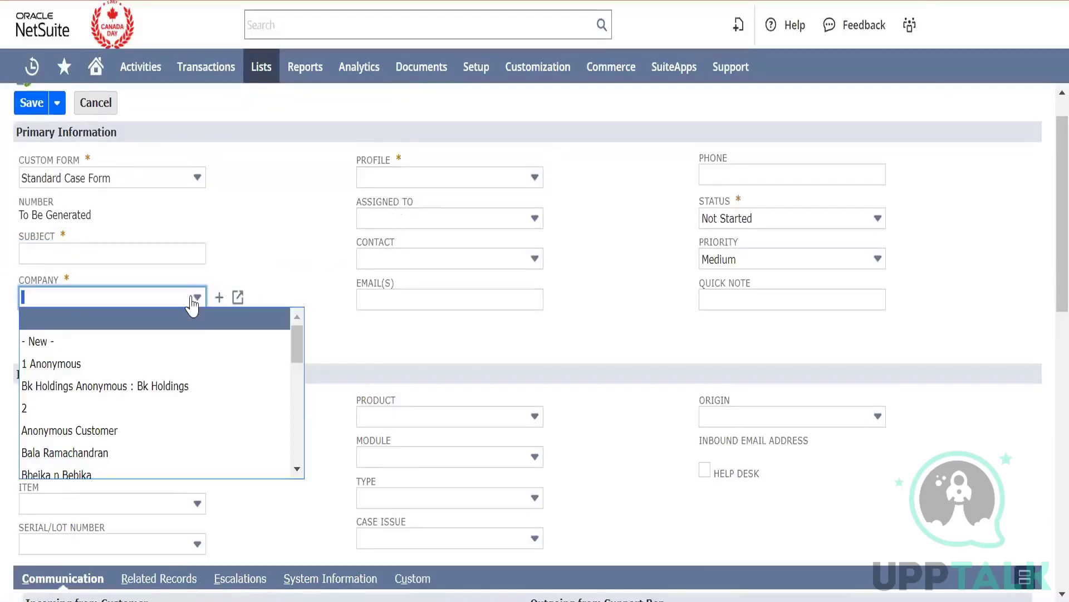
{"action": "left_click", "coordinate": [298, 246]}
{"action": "scroll", "coordinate": [298, 248], "scroll_direction": "down", "scroll_amount": 3}
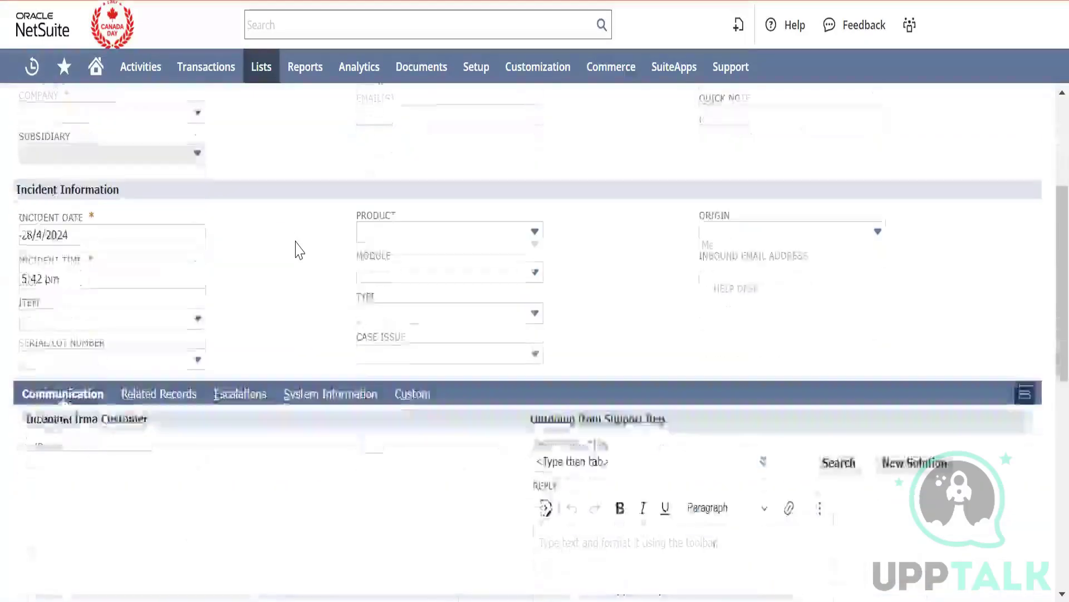
{"action": "scroll", "coordinate": [296, 242], "scroll_direction": "down", "scroll_amount": 1}
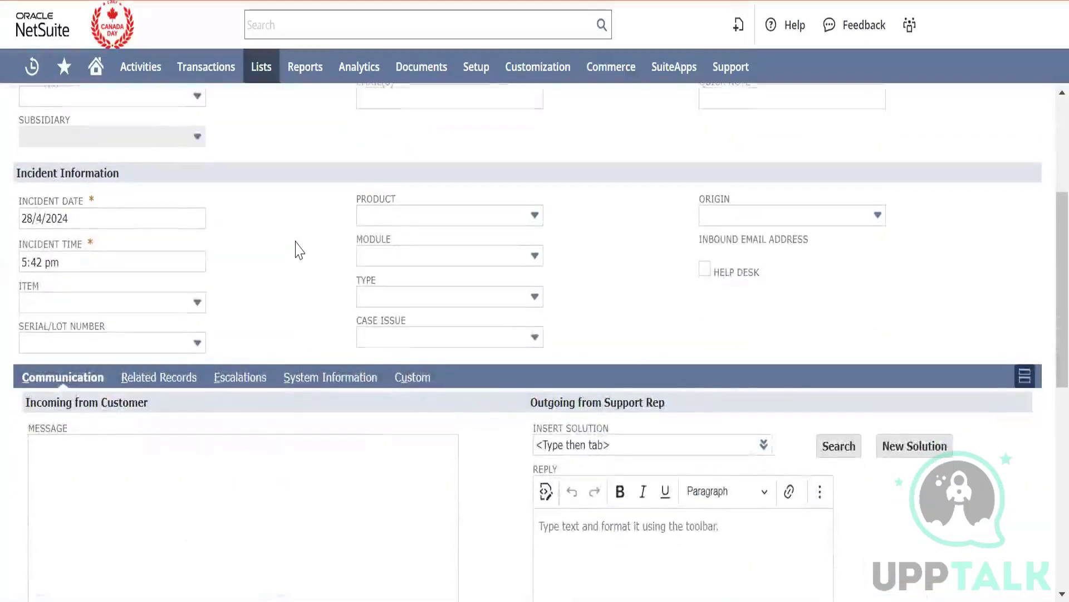
{"action": "scroll", "coordinate": [297, 249], "scroll_direction": "up", "scroll_amount": 3}
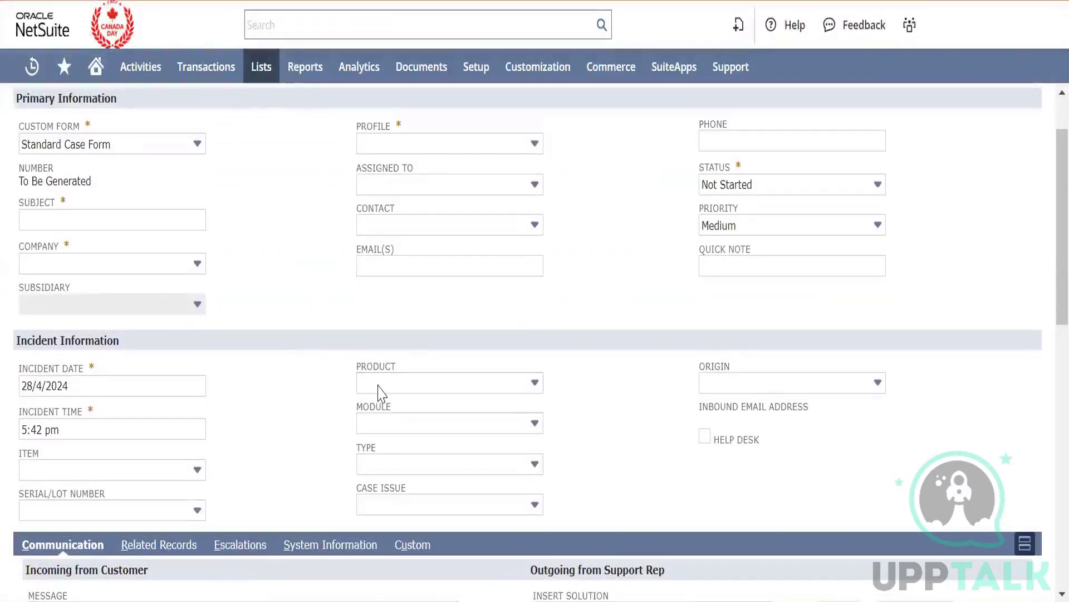
Check the choices offered for Origin, Product, Module, Type and Case Issue in the case's incident information.
{"action": "left_click", "coordinate": [772, 383]}
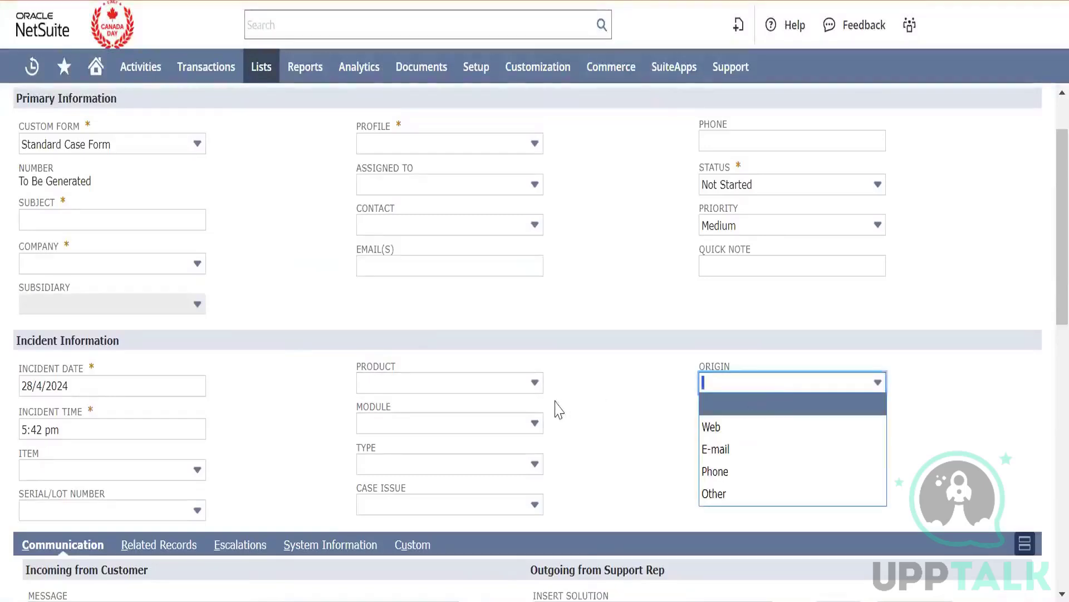
{"action": "left_click", "coordinate": [470, 387]}
{"action": "left_click", "coordinate": [279, 417]}
{"action": "left_click", "coordinate": [397, 415]}
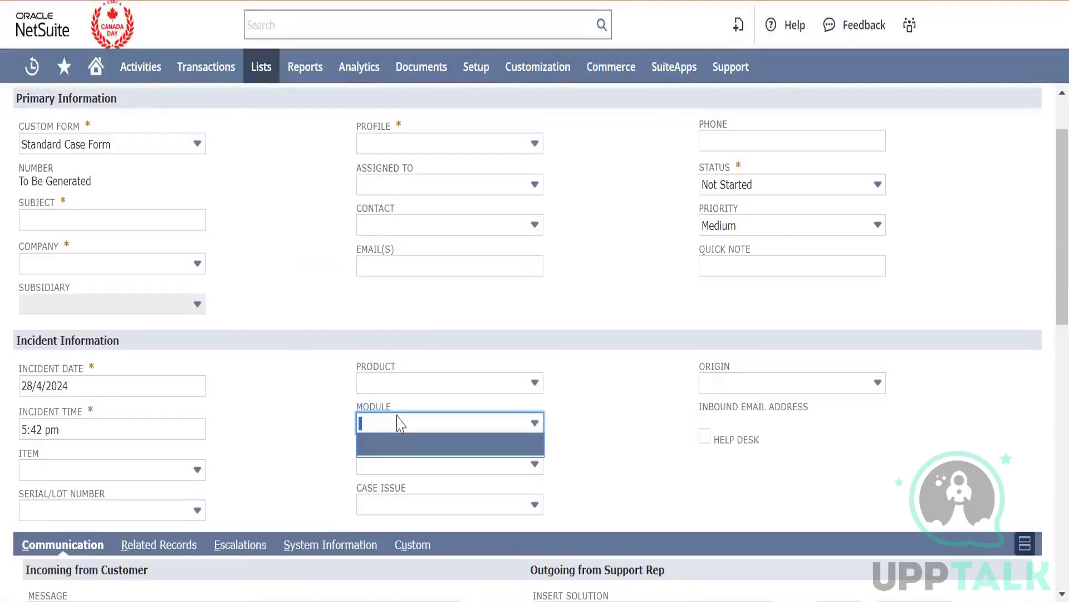
{"action": "left_click", "coordinate": [258, 439]}
{"action": "left_click", "coordinate": [401, 469]}
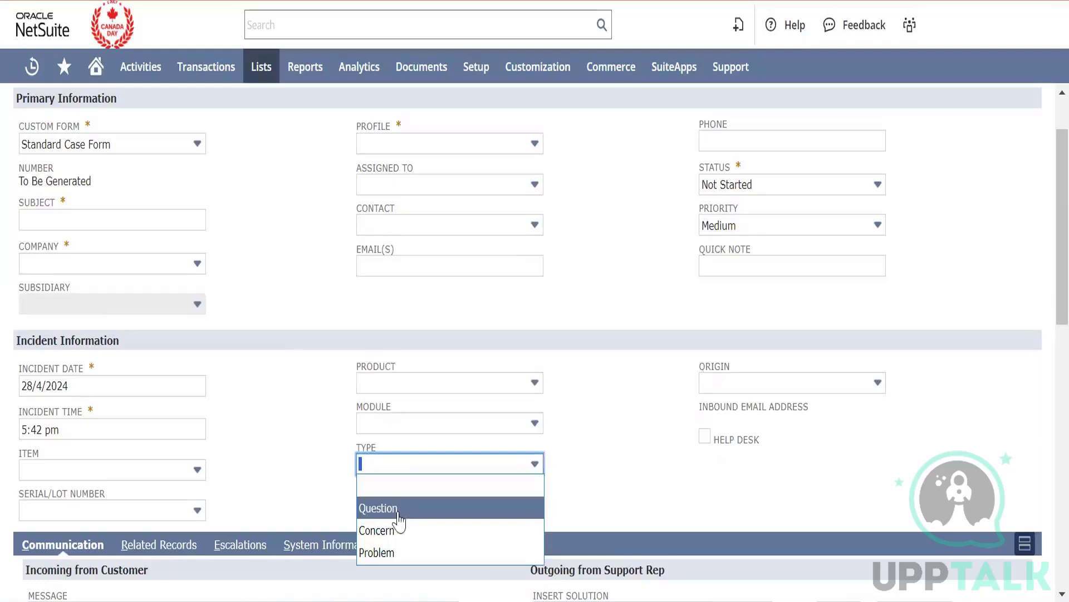
{"action": "left_click", "coordinate": [285, 466]}
{"action": "left_click", "coordinate": [392, 505]}
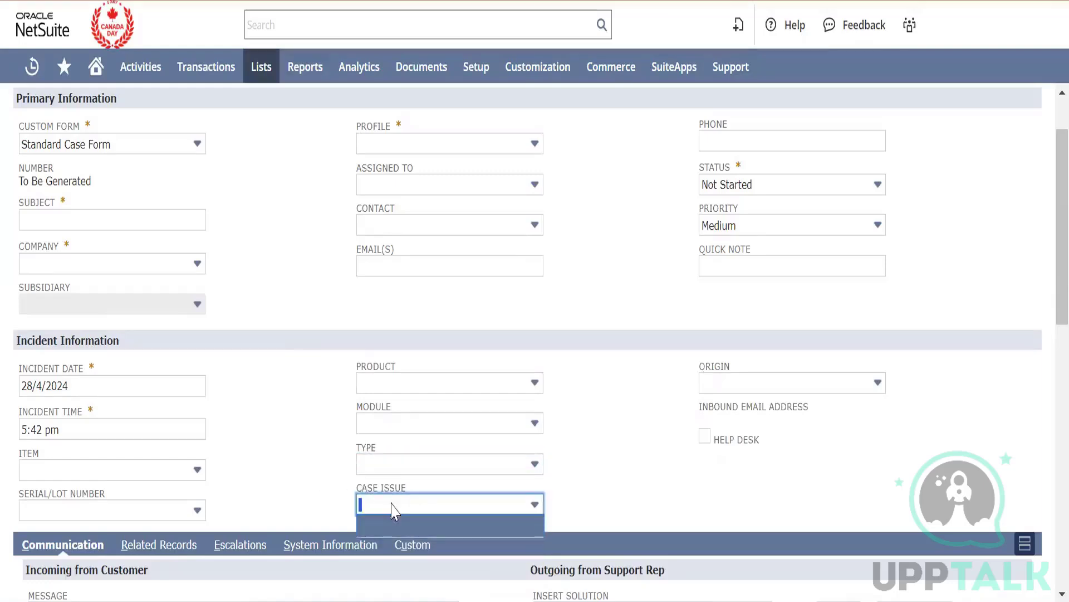
{"action": "left_click", "coordinate": [297, 461]}
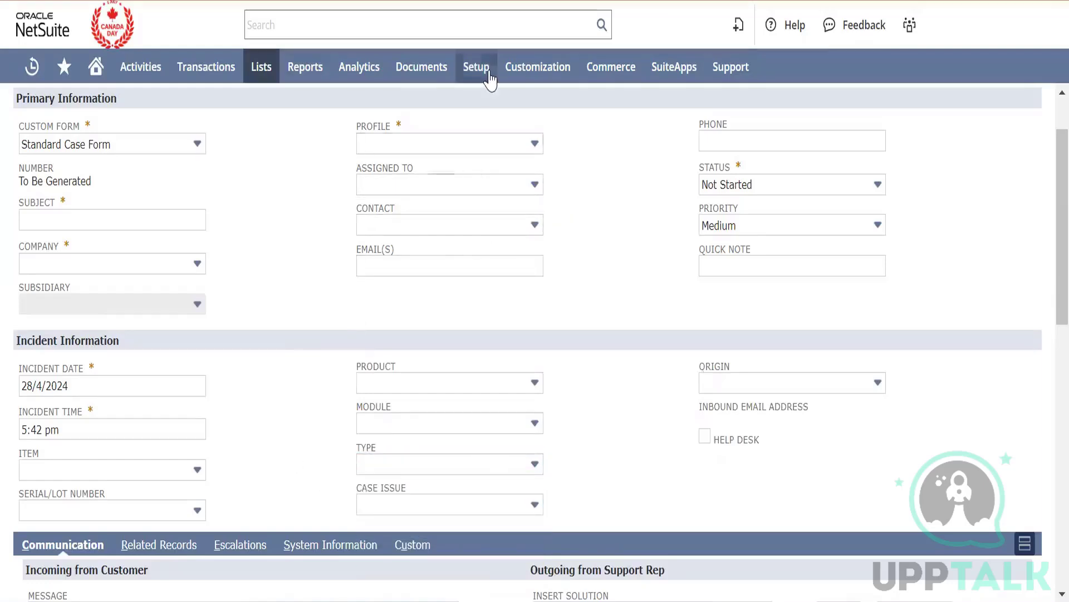
{"action": "mouse_move", "coordinate": [490, 80]}
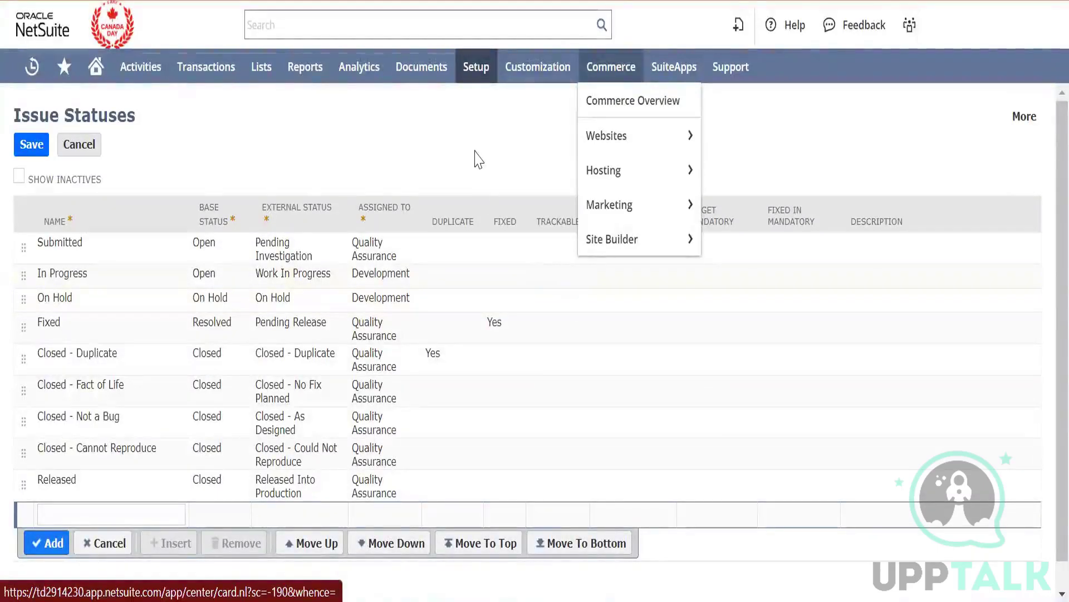
{"action": "mouse_move", "coordinate": [235, 83]}
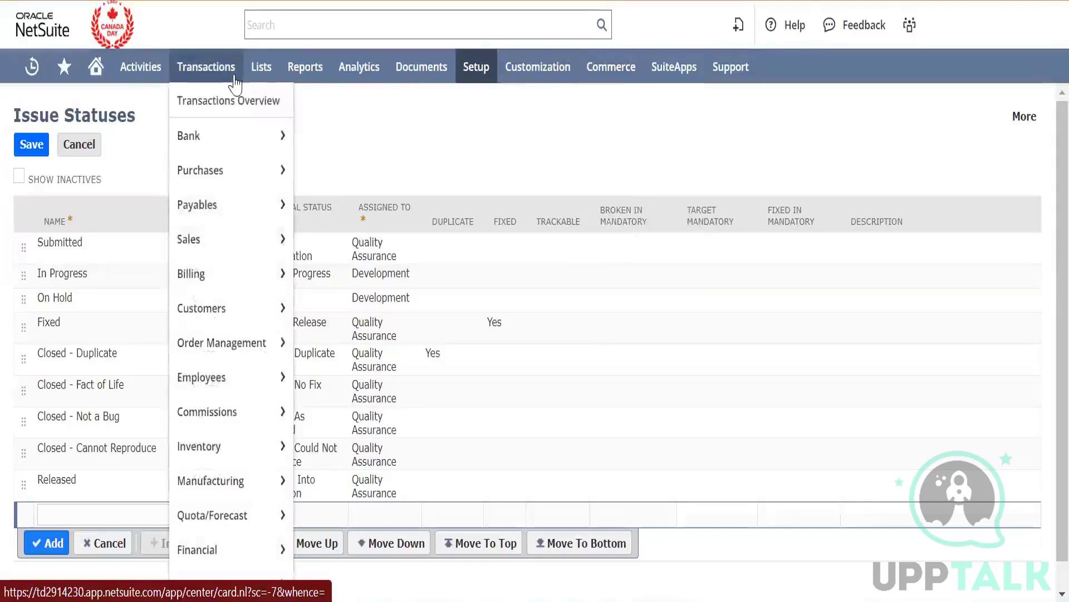
{"action": "mouse_move", "coordinate": [261, 70]}
{"action": "mouse_move", "coordinate": [318, 345]}
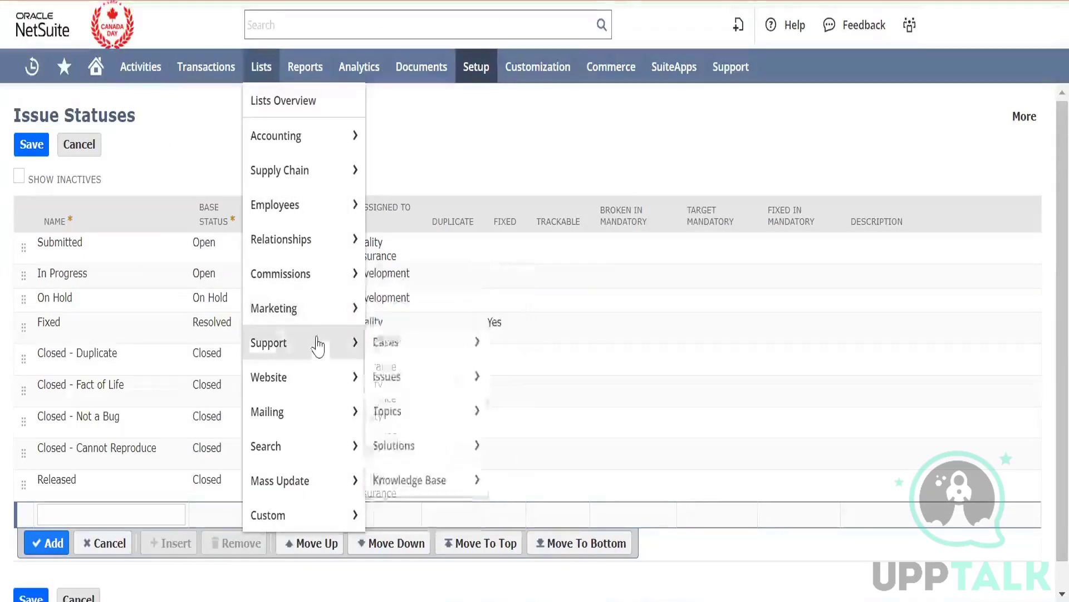
{"action": "mouse_move", "coordinate": [393, 346]}
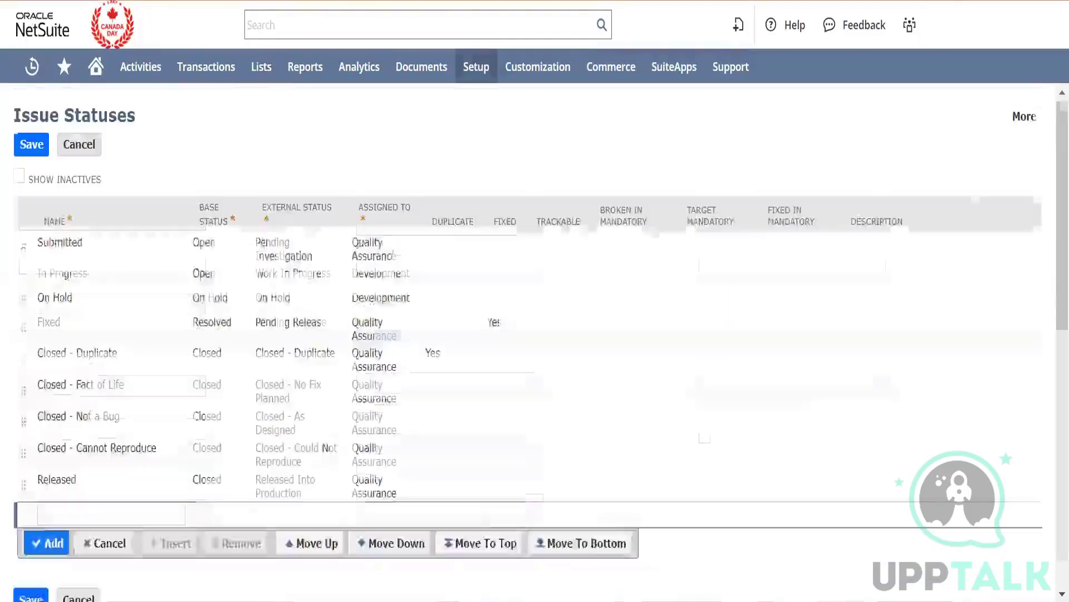
Open the Online Case Forms list from the support setup's case management tasks in a new browser tab.
{"action": "mouse_move", "coordinate": [485, 81]}
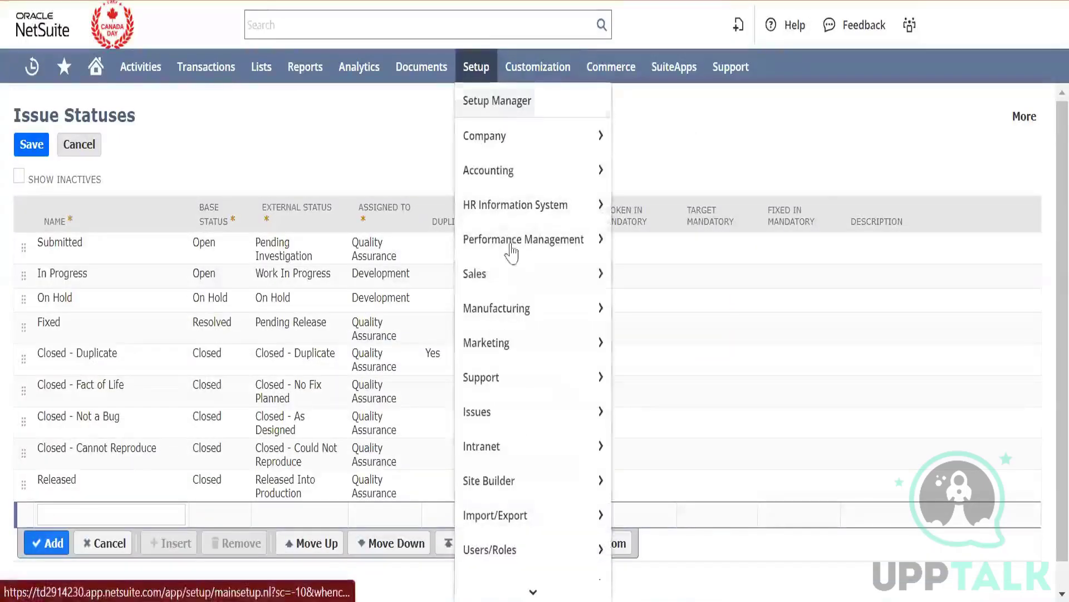
{"action": "mouse_move", "coordinate": [521, 378]}
{"action": "mouse_move", "coordinate": [681, 401]}
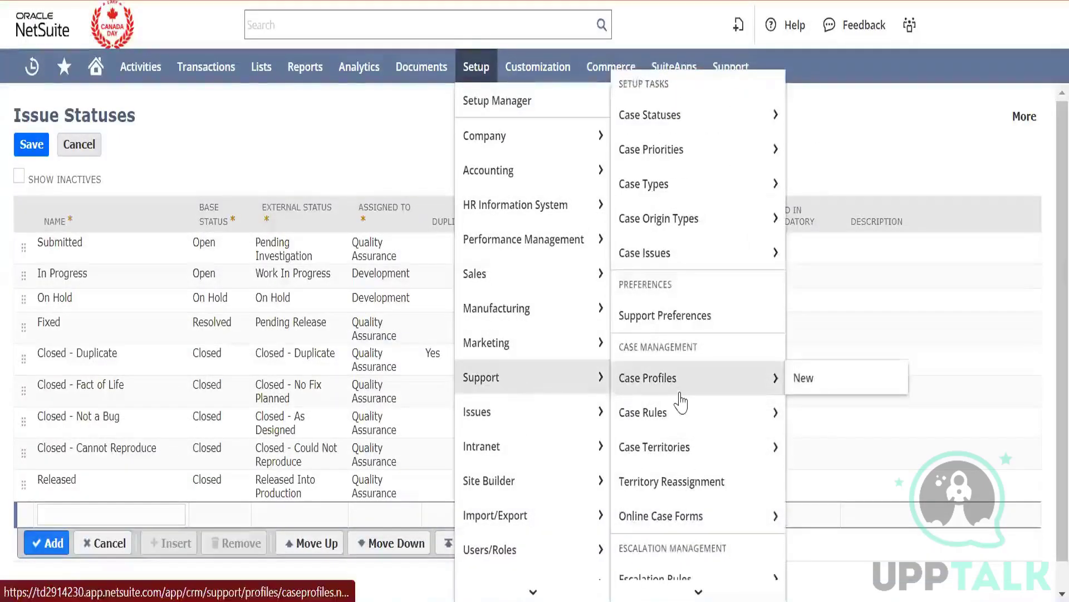
{"action": "scroll", "coordinate": [681, 401], "scroll_direction": "down", "scroll_amount": 2}
{"action": "scroll", "coordinate": [681, 383], "scroll_direction": "down", "scroll_amount": 1}
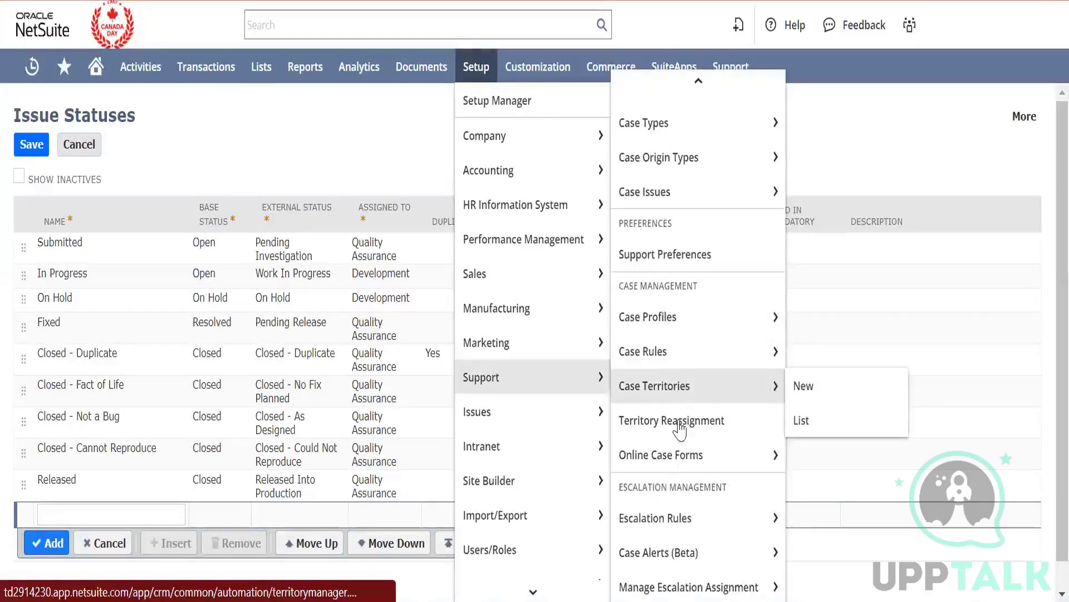
{"action": "right_click", "coordinate": [691, 455]}
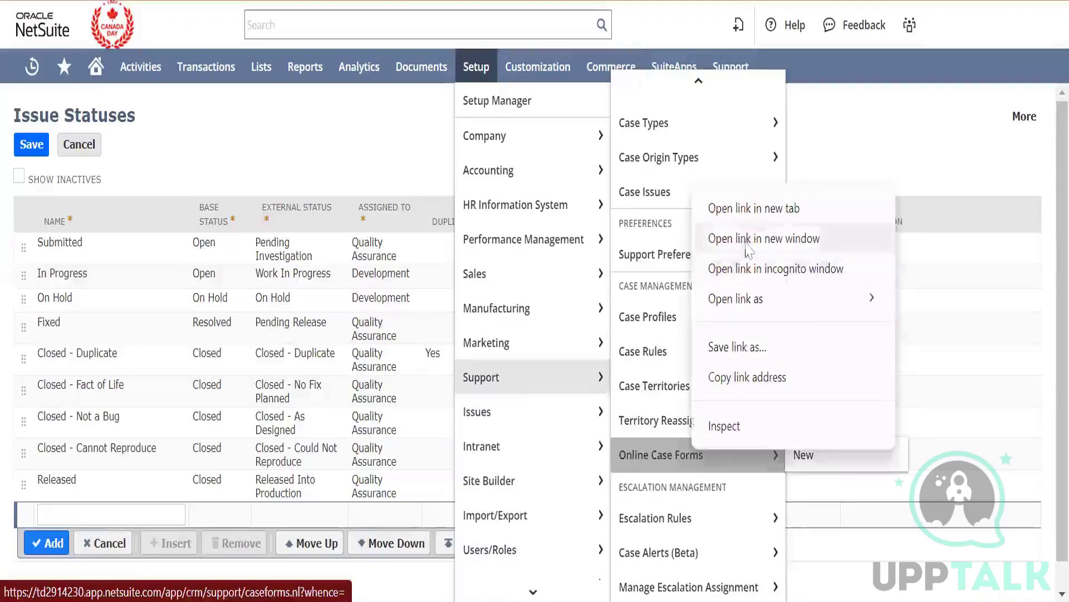
{"action": "left_click", "coordinate": [755, 208]}
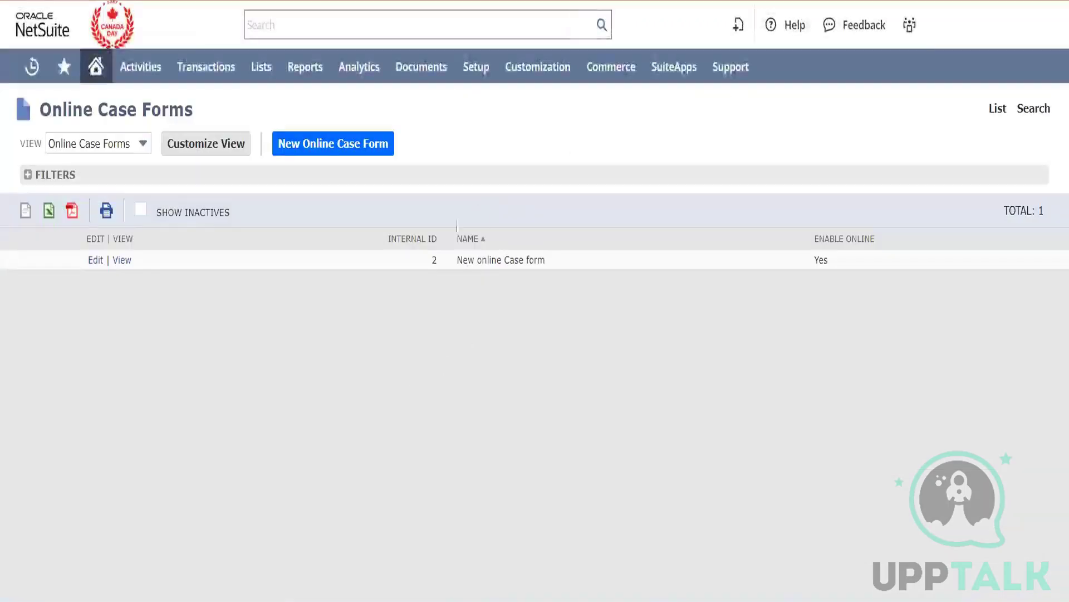
Open the form titled "New online Case form" and examine its message and selected fields.
{"action": "triple_click", "coordinate": [534, 259]}
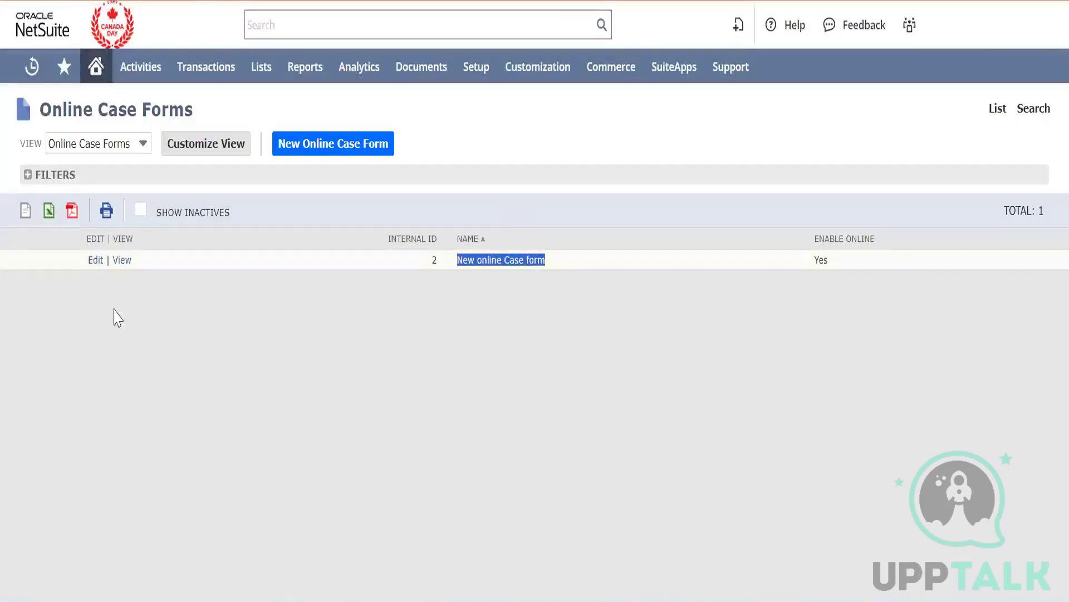
{"action": "left_click", "coordinate": [122, 260]}
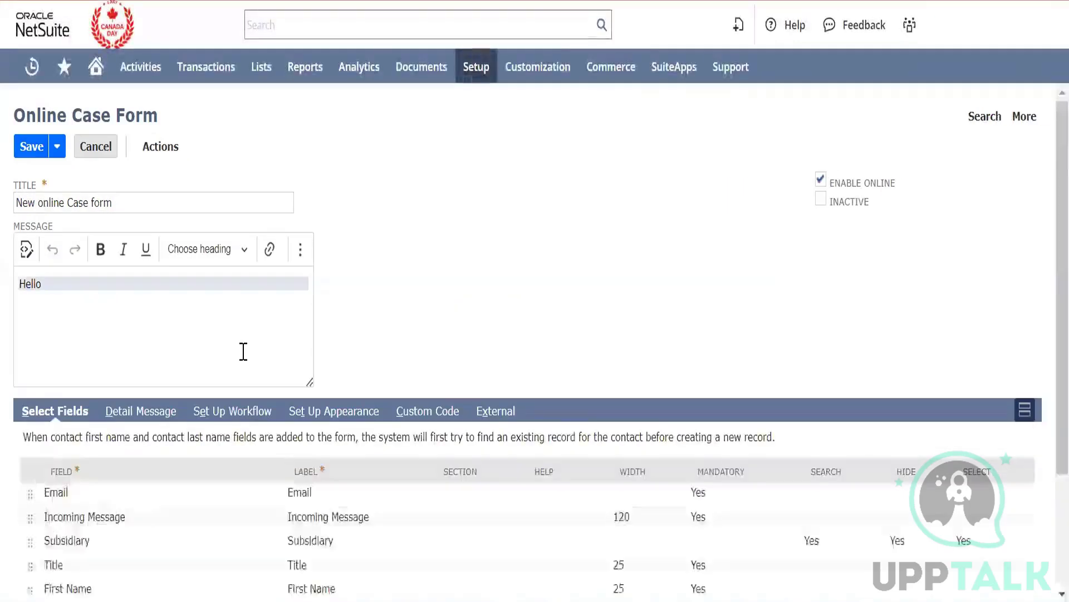
{"action": "scroll", "coordinate": [390, 362], "scroll_direction": "down", "scroll_amount": 3}
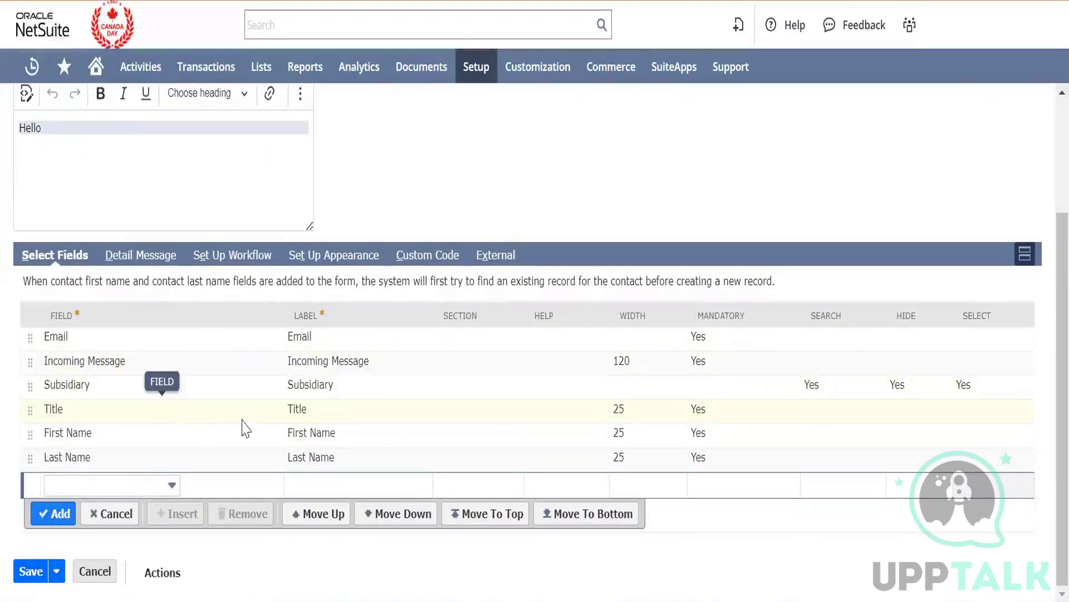
Add the Company Name field as a new line to the online case form's selected fields.
{"action": "left_click", "coordinate": [123, 493]}
{"action": "type", "text": "co"}
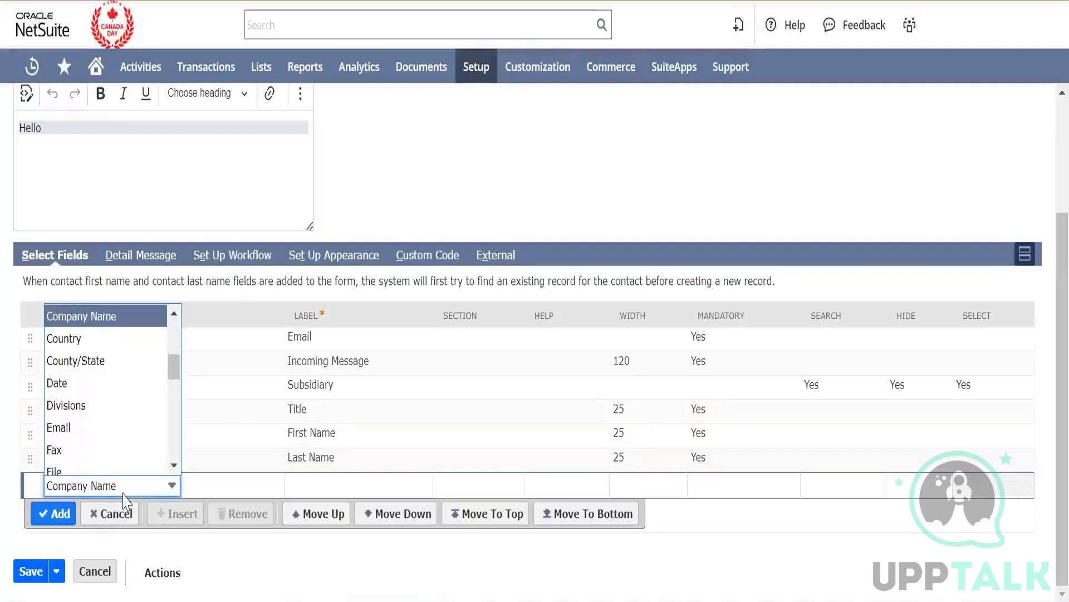
{"action": "left_click", "coordinate": [107, 316]}
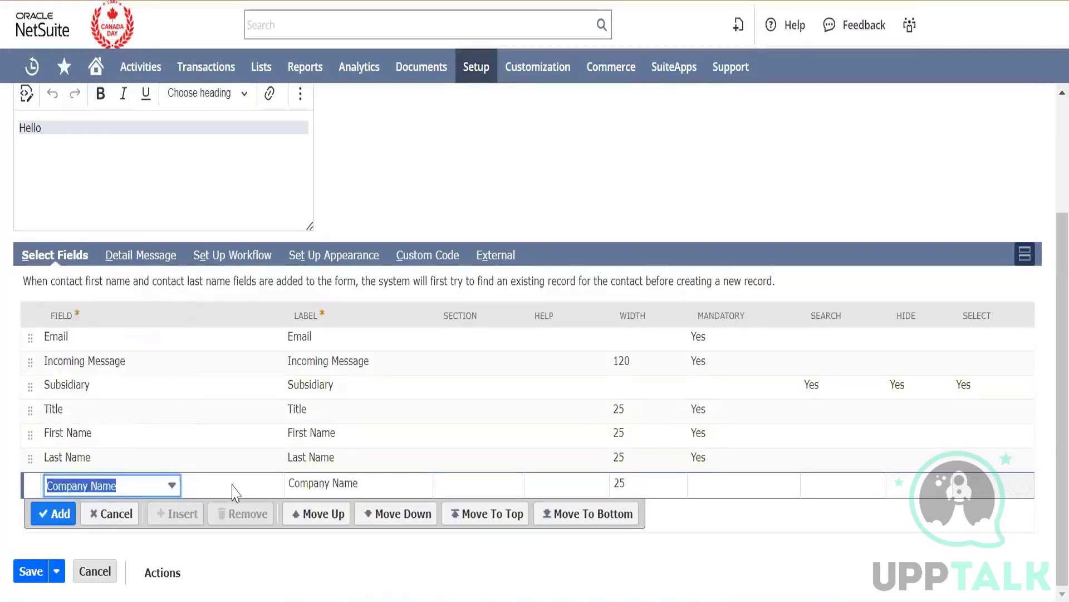
{"action": "left_click", "coordinate": [52, 511]}
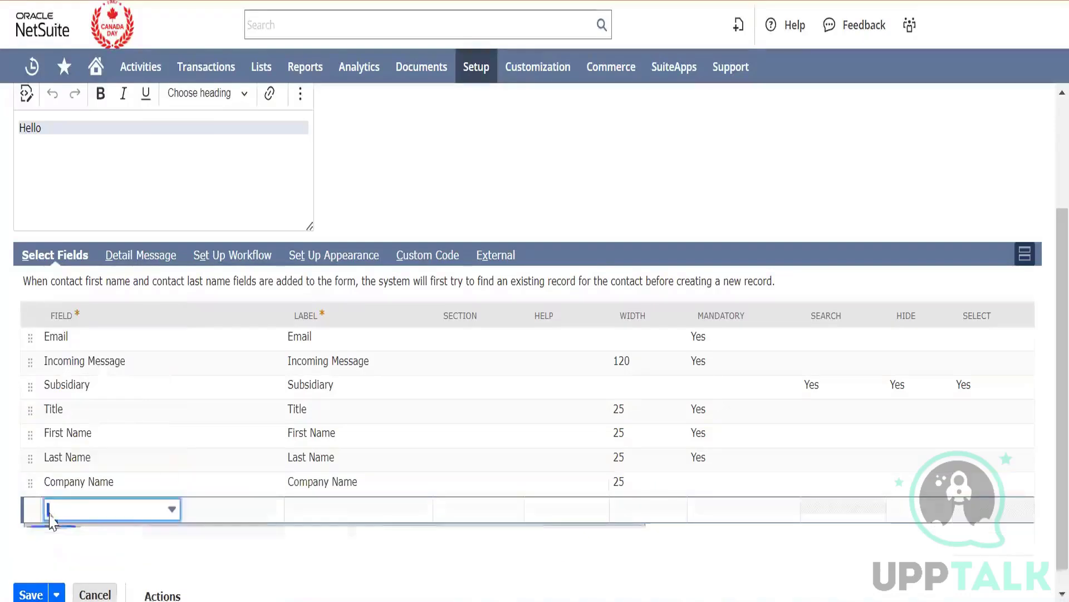
Complete the form's message as "Hello, Thanks for reaching out to us, Our support Rep will contact you soon. Thanks." and save the form.
{"action": "left_click", "coordinate": [98, 119]}
{"action": "type", "text": "."}
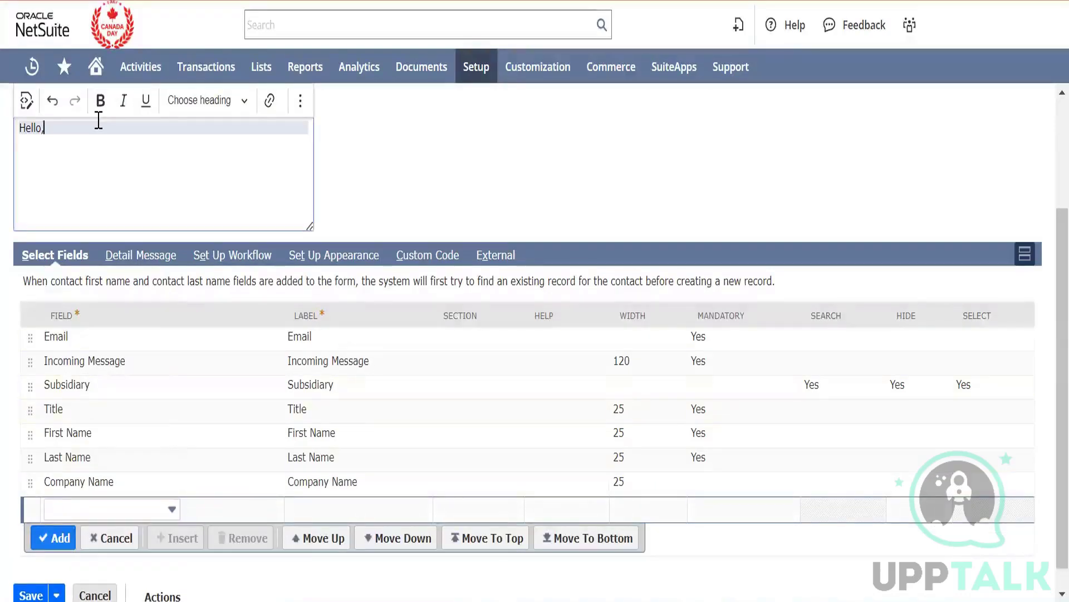
{"action": "key", "text": "Return"}
{"action": "type", "text": "Thanks "}
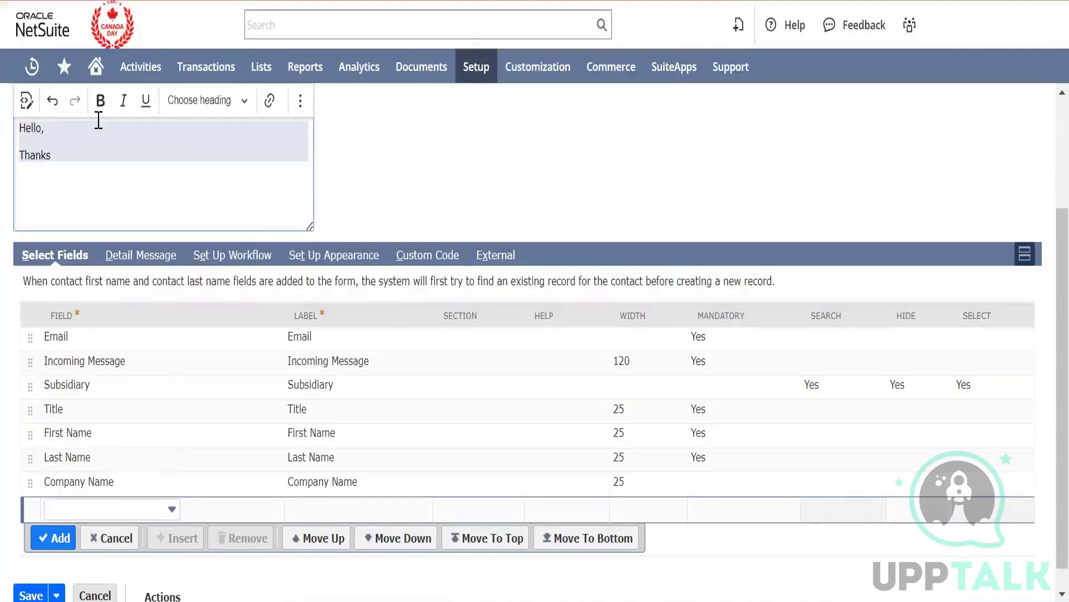
{"action": "type", "text": "for reachin"}
{"action": "type", "text": "g out to us, "}
{"action": "type", "text": "Our ssu"}
{"action": "type", "text": "up"}
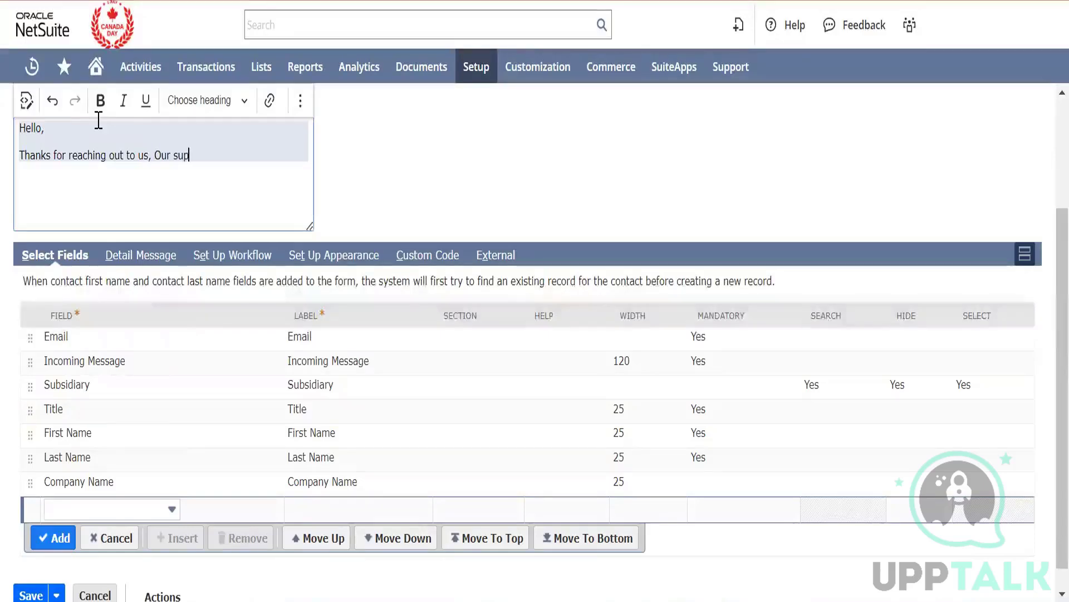
{"action": "type", "text": "port Rep will contact you soon."}
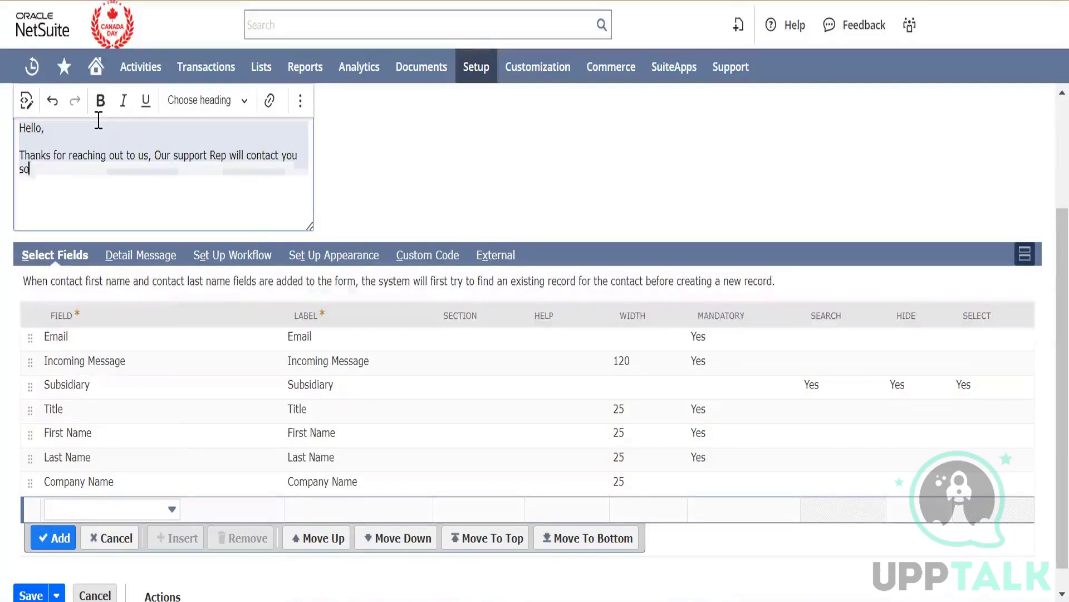
{"action": "key", "text": "Return"}
{"action": "type", "text": "Thanks."}
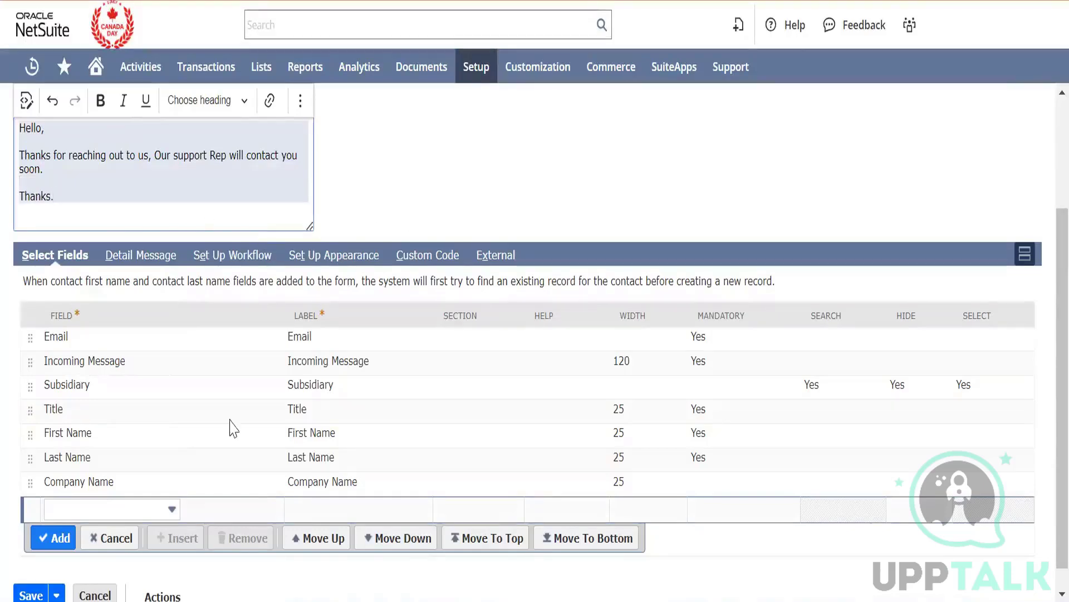
{"action": "scroll", "coordinate": [112, 546], "scroll_direction": "down", "scroll_amount": 1}
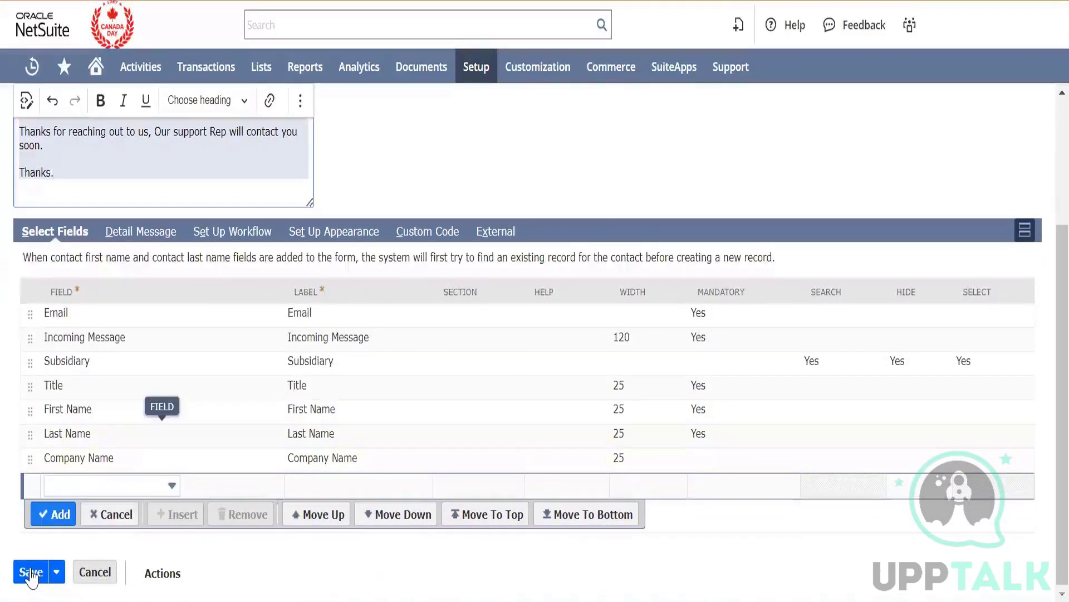
{"action": "left_click", "coordinate": [31, 573]}
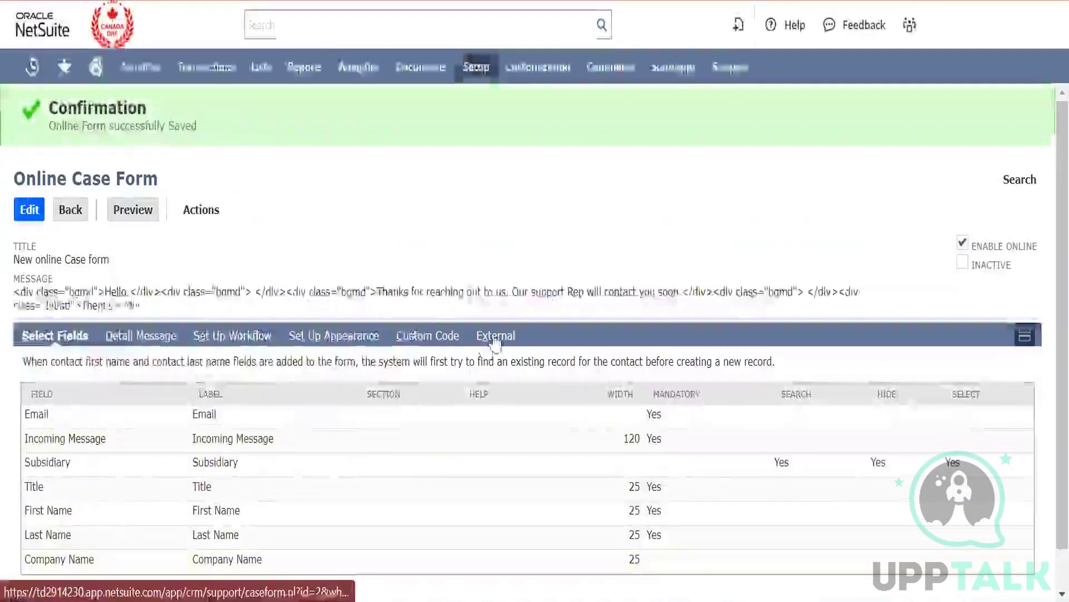
Open the saved form's publishable URL from its external details in a new browser tab and switch to it.
{"action": "left_click", "coordinate": [495, 338]}
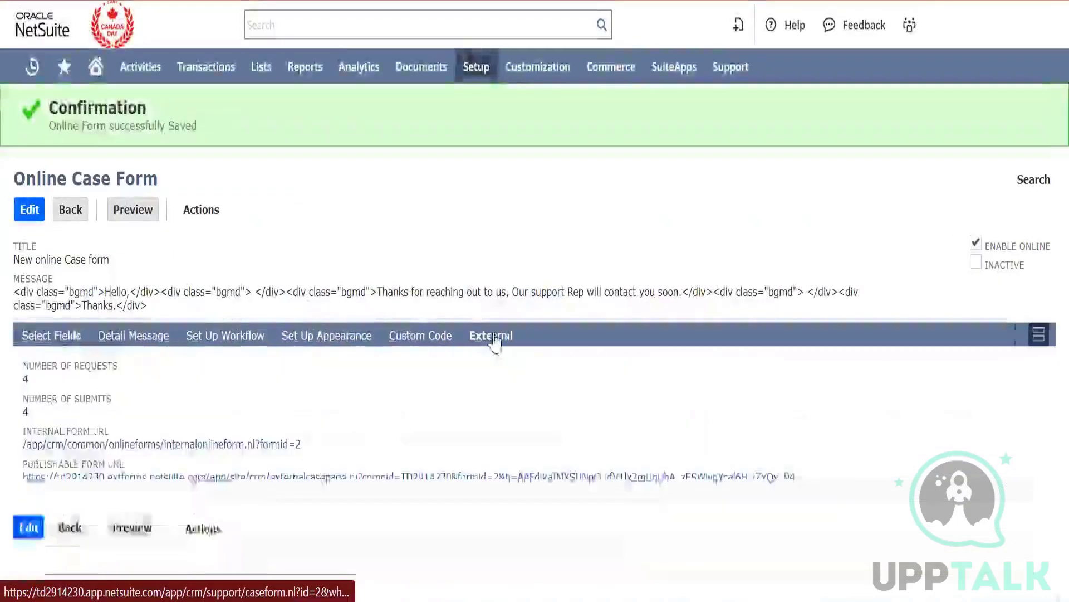
{"action": "right_click", "coordinate": [403, 478]}
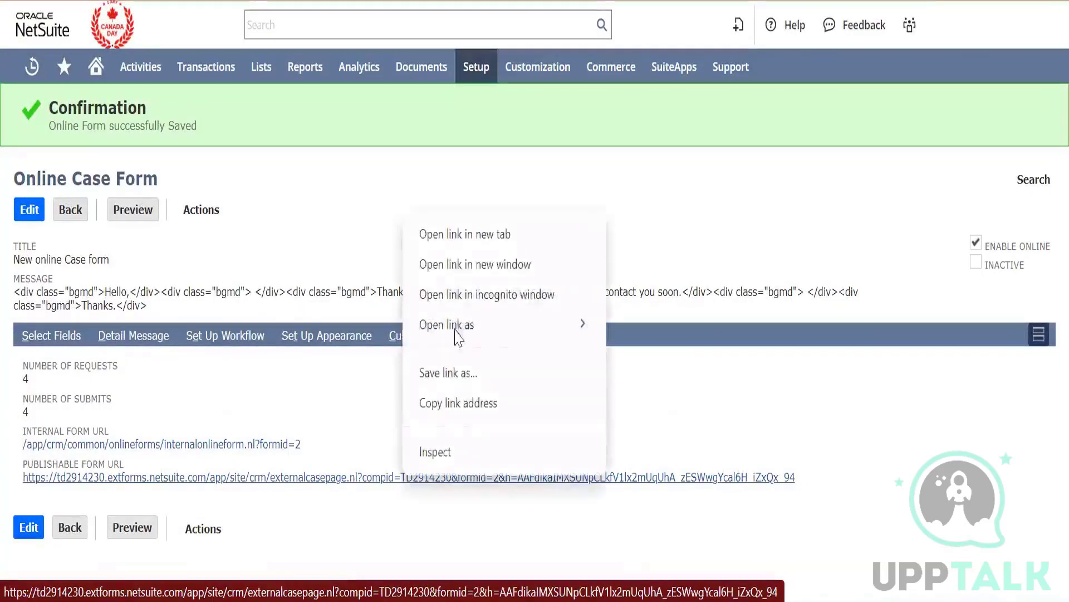
{"action": "left_click", "coordinate": [464, 234]}
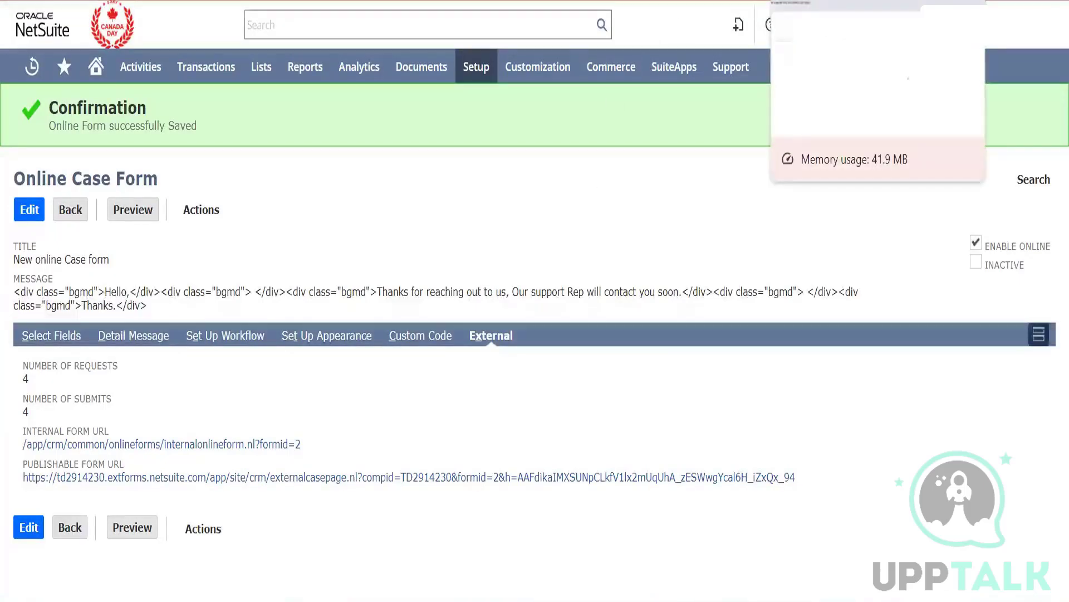
{"action": "left_click", "coordinate": [808, 1]}
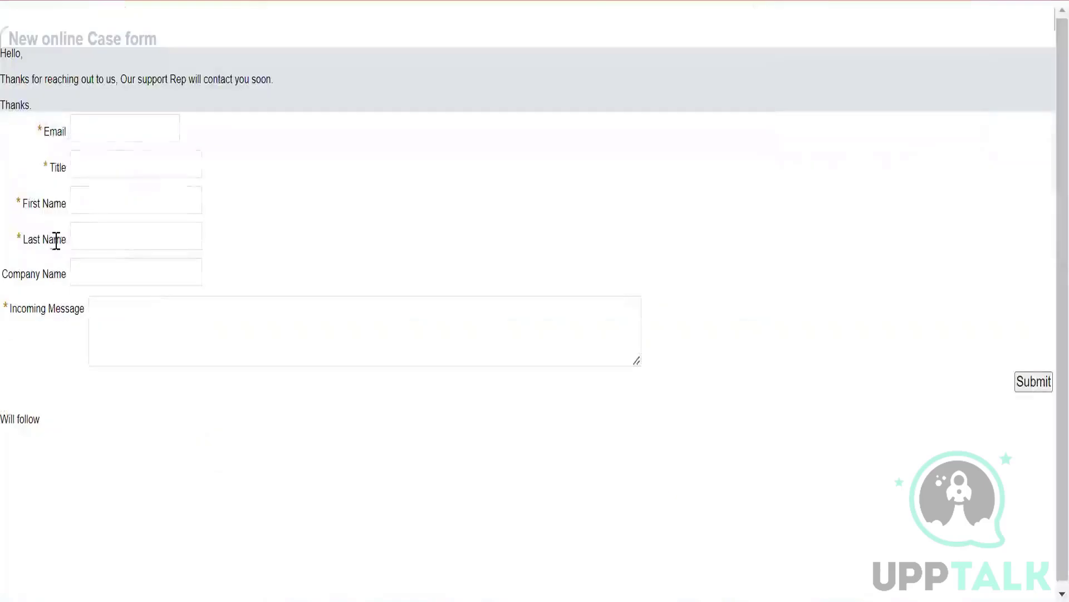
Enter the contact's email address and the title "Mr" on the published case form.
{"action": "left_click", "coordinate": [135, 132]}
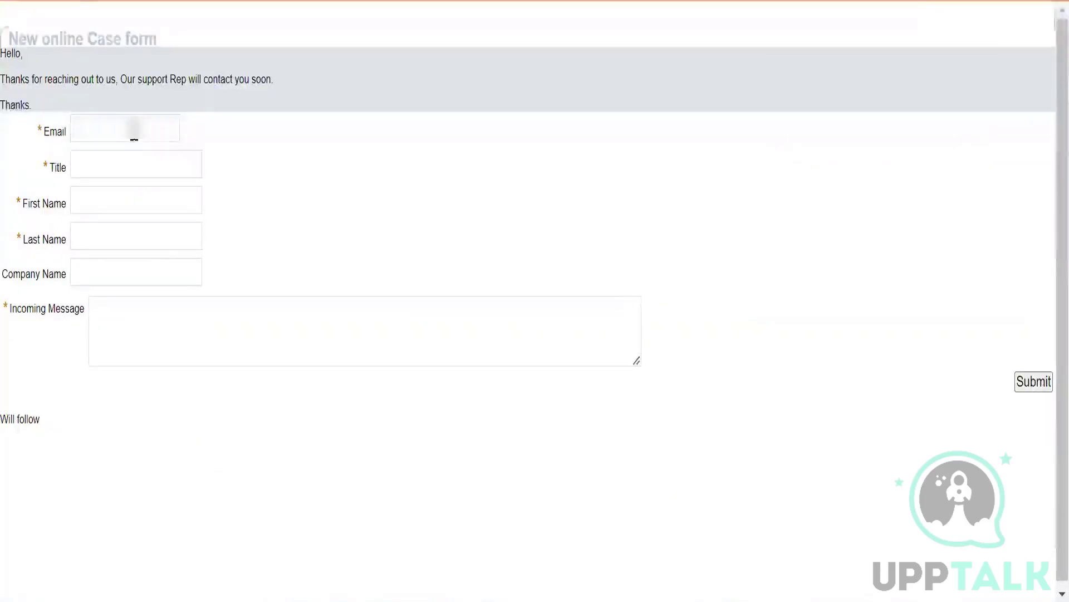
{"action": "type", "text": "[blurred][blurred]"}
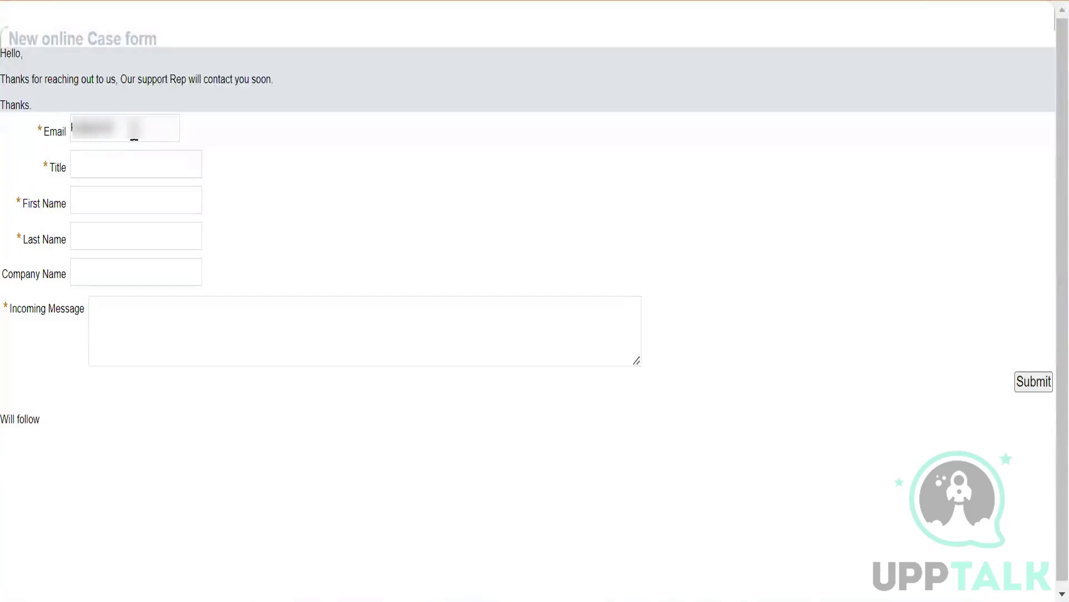
{"action": "key", "text": "Tab"}
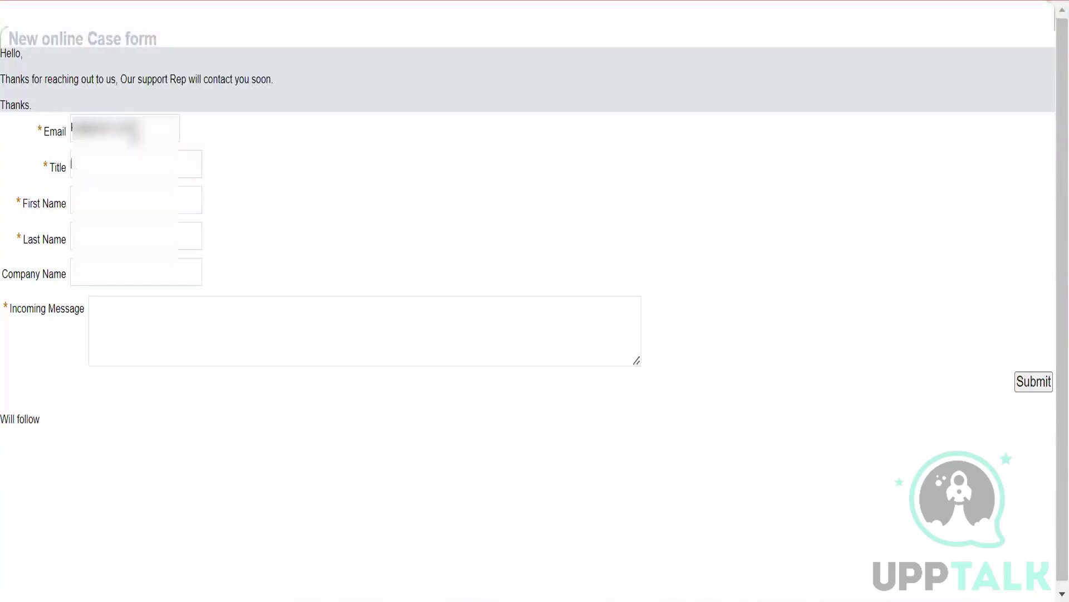
{"action": "type", "text": "Mr"}
{"action": "key", "text": "Tab"}
Enter the contact's first name on the case form and trim the extra characters at its end.
{"action": "type", "text": "[blurred][blurred]"}
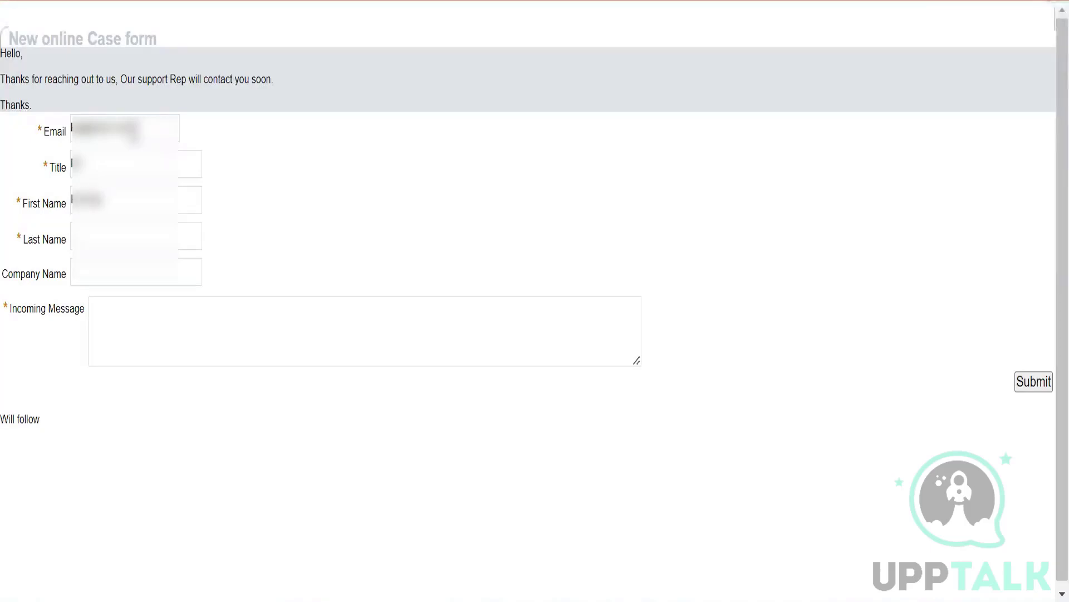
{"action": "key", "text": "ctrl+a"}
{"action": "scroll", "coordinate": [134, 134], "scroll_direction": "down", "scroll_amount": 1}
{"action": "key", "text": "Right"}
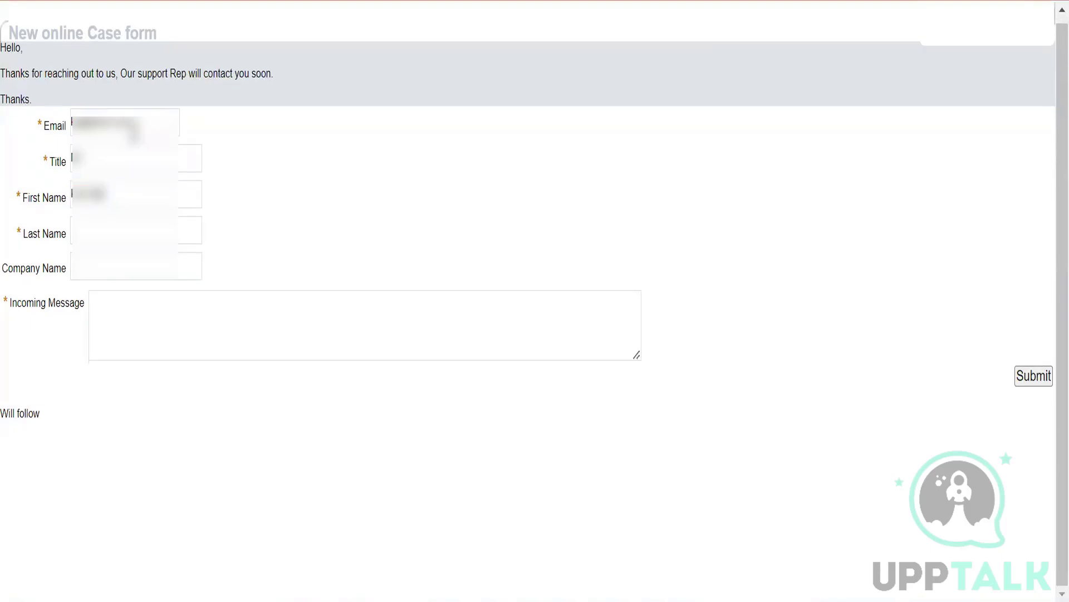
{"action": "key", "text": "shift+Left"}
{"action": "key", "text": "shift+Left"}
{"action": "key", "text": "shift+Left"}
{"action": "key", "text": "shift+Left"}
{"action": "key", "text": "BackSpace"}
Fill in the contact's last name and company name on the case form.
{"action": "key", "text": "Tab"}
{"action": "type", "text": "[blurred]"}
{"action": "key", "text": "Tab"}
{"action": "type", "text": "[blurred]"}
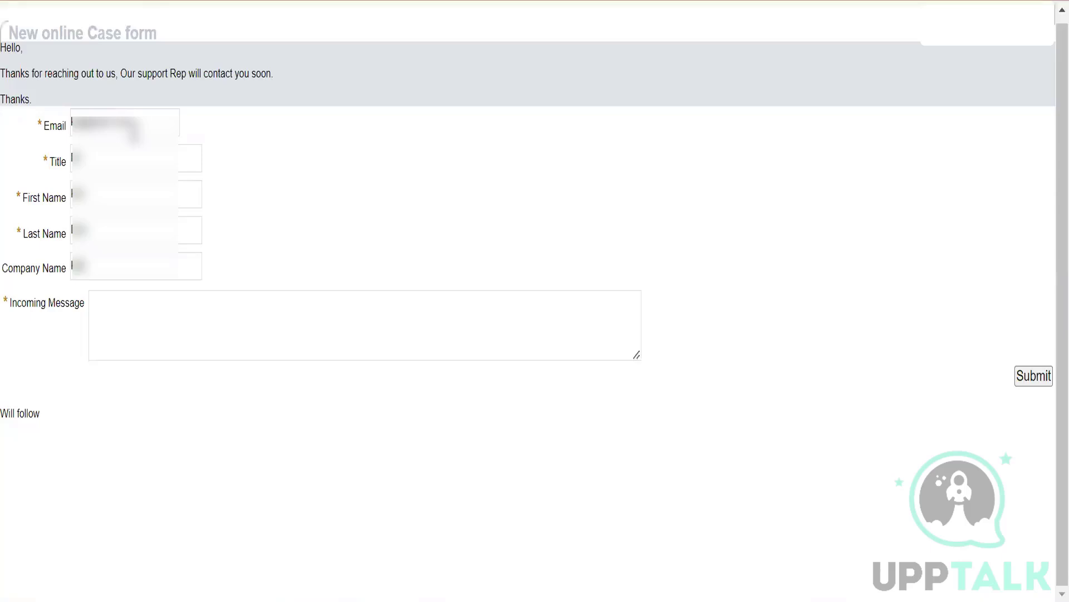
{"action": "type", "text": "[blurred]"}
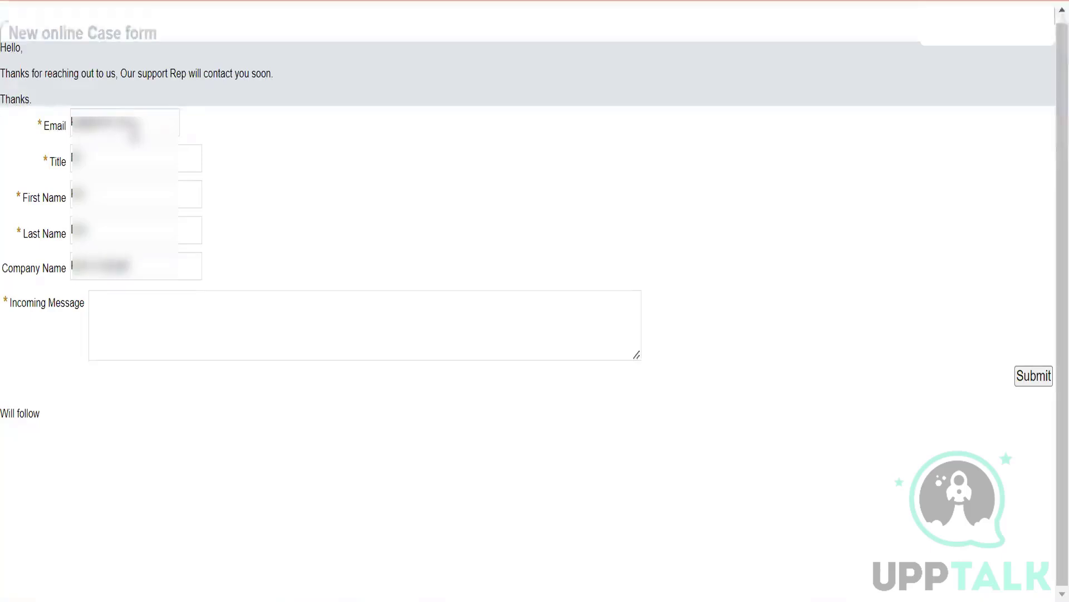
Enter the incoming message "I need to know about the service you are offering with the rates." and submit the case form.
{"action": "key", "text": "Tab"}
{"action": "type", "text": "I need"}
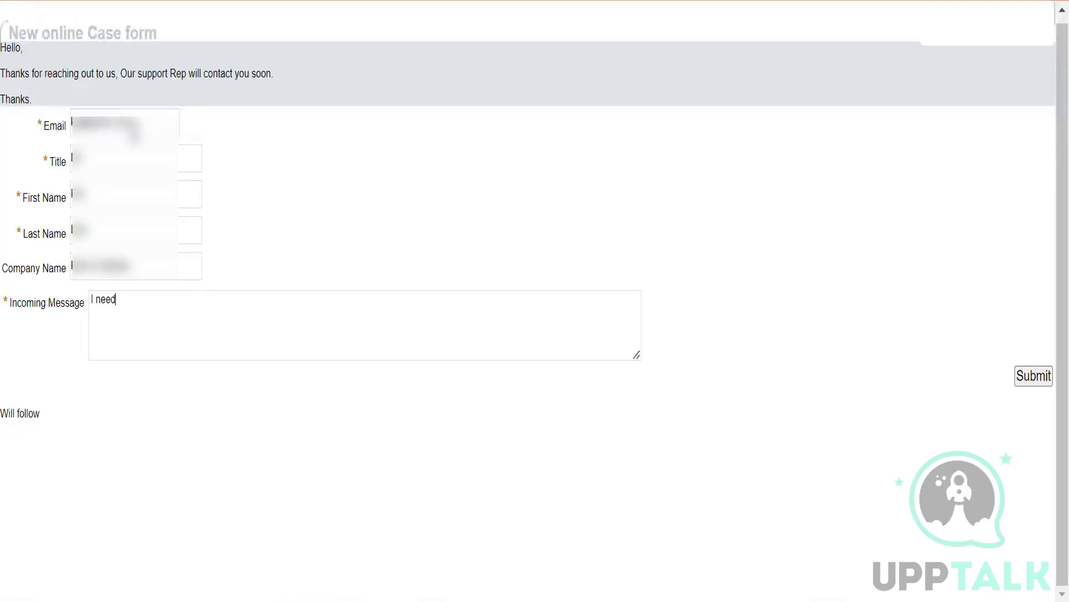
{"action": "type", "text": " to know about the service"}
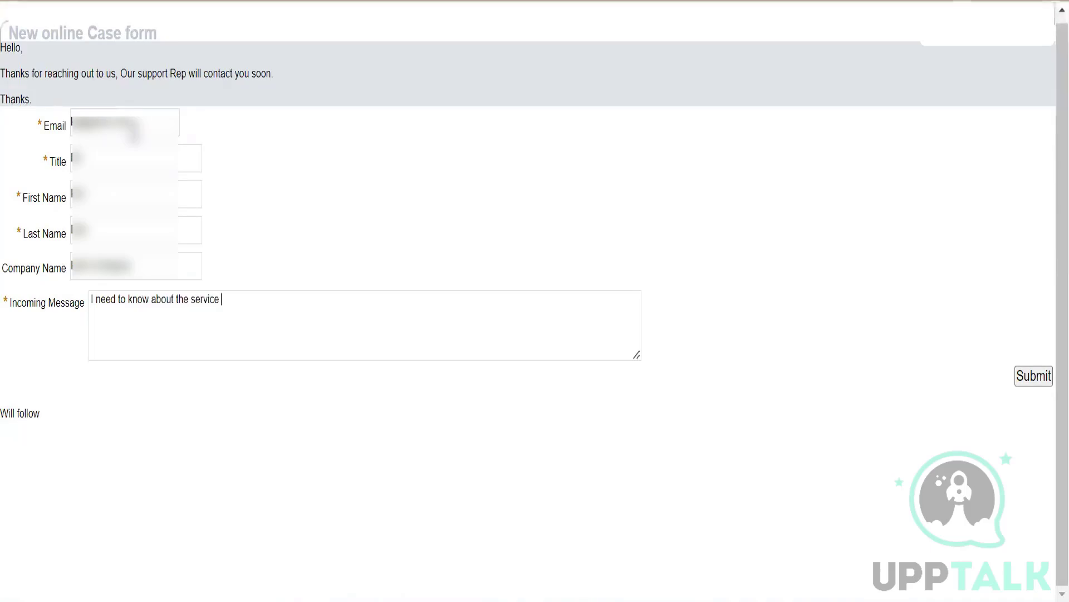
{"action": "type", "text": " you are offering with the rates."}
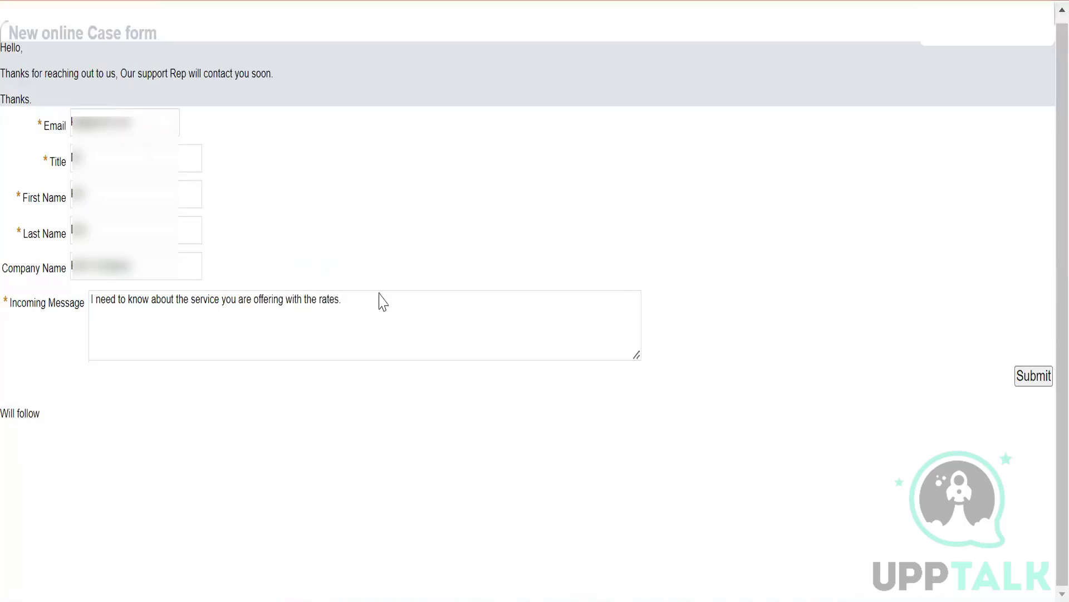
{"action": "left_click", "coordinate": [1034, 377]}
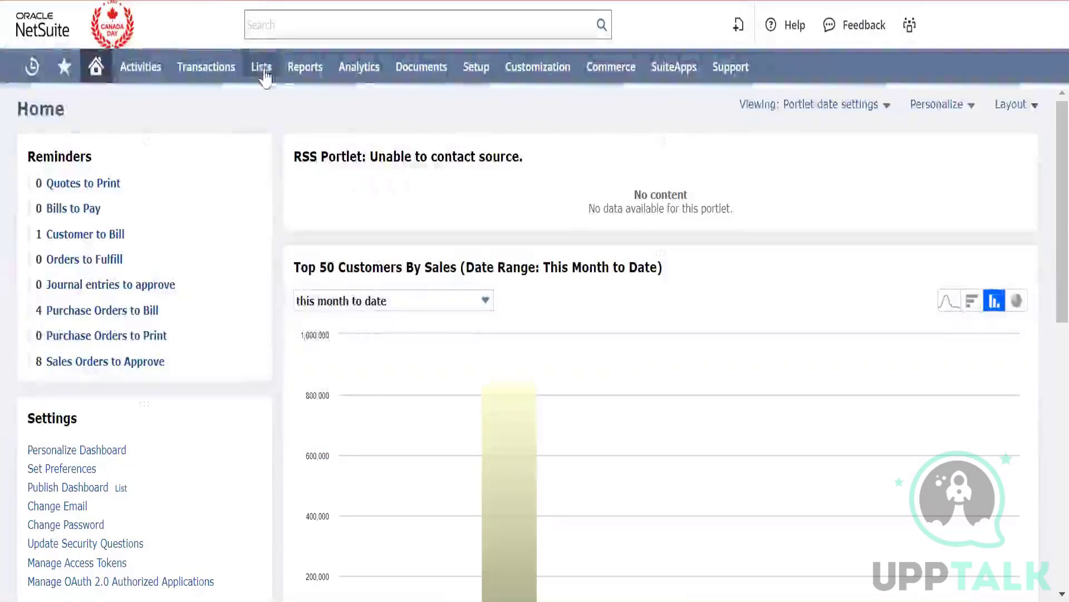
Open the support Cases list in NetSuite and view the case submitted through the online form.
{"action": "mouse_move", "coordinate": [265, 76]}
{"action": "mouse_move", "coordinate": [304, 343]}
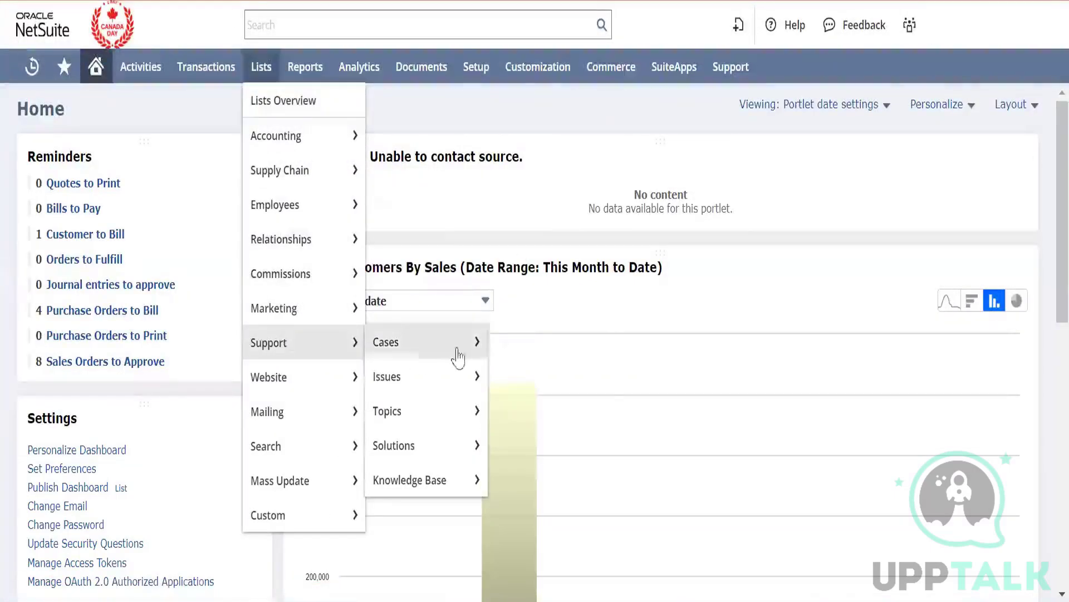
{"action": "left_click", "coordinate": [431, 343]}
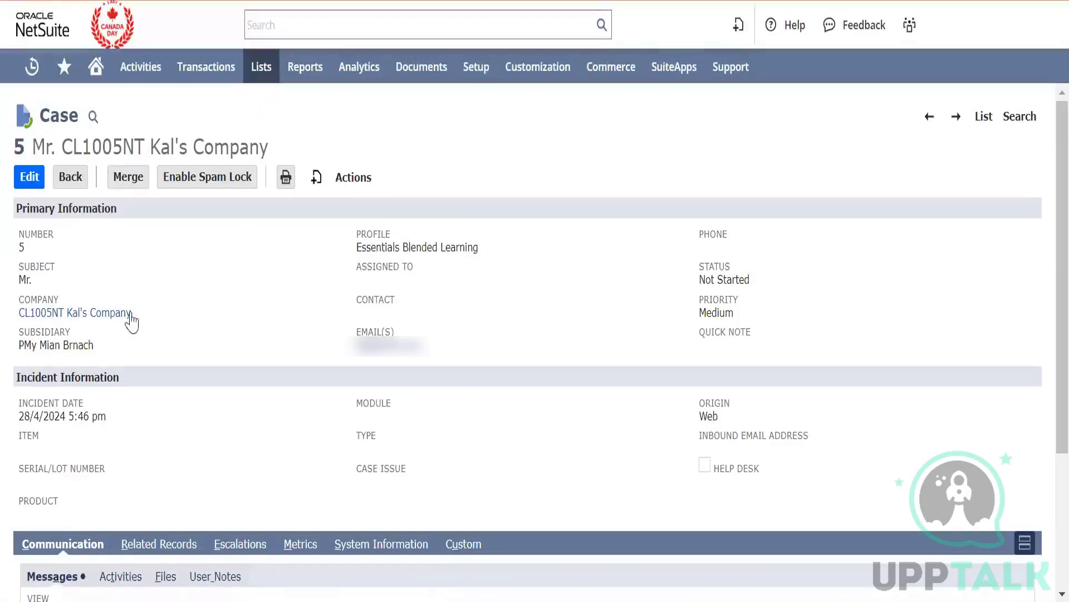
Open the case's company record in a new browser tab and check its record type.
{"action": "right_click", "coordinate": [107, 323]}
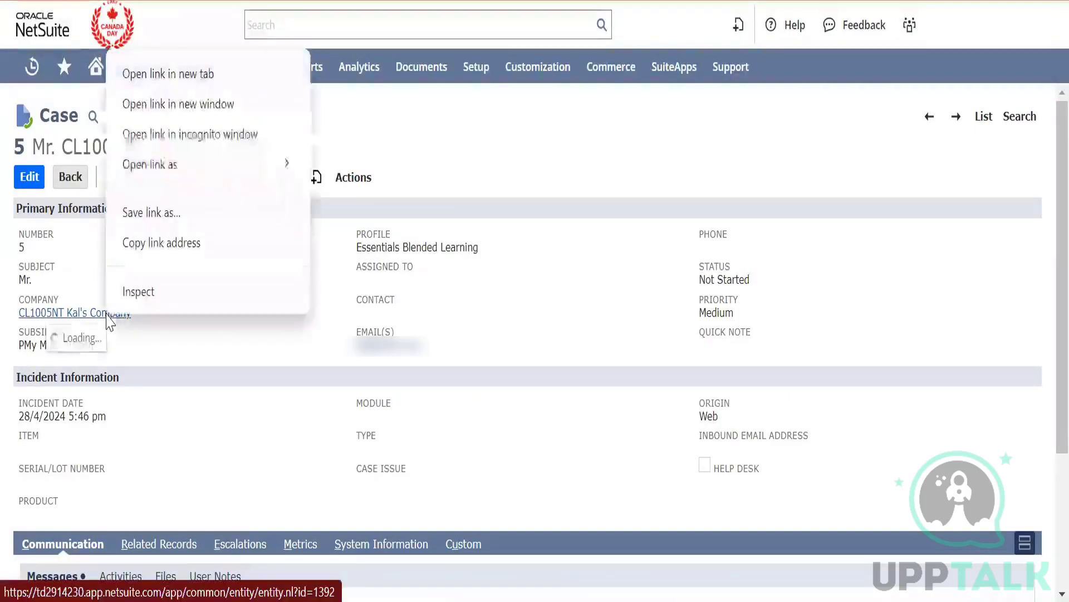
{"action": "left_click", "coordinate": [205, 74]}
{"action": "mouse_move", "coordinate": [201, 82]}
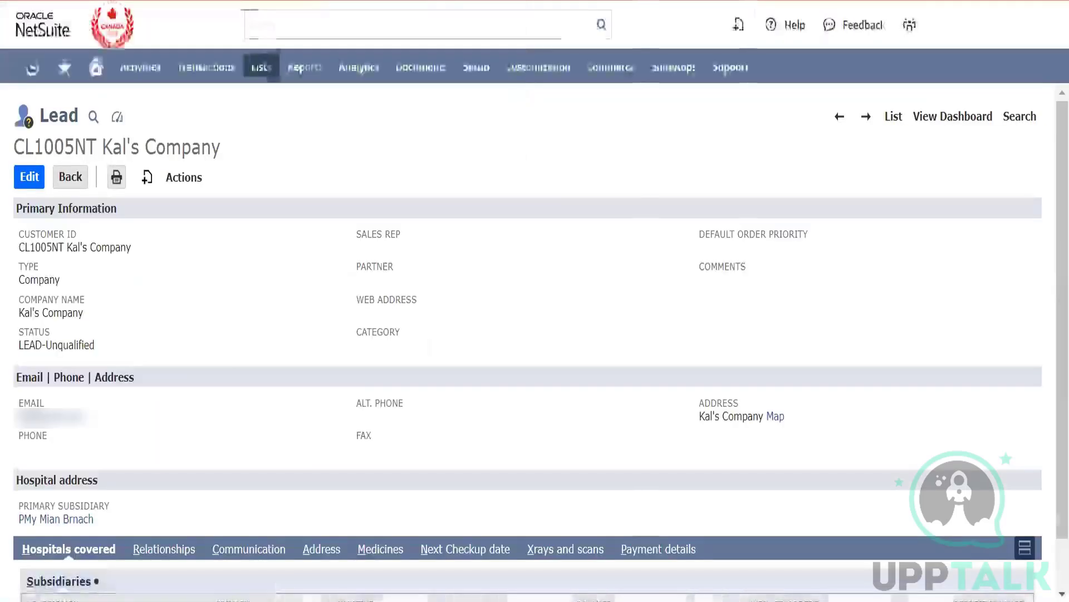
{"action": "double_click", "coordinate": [73, 113]}
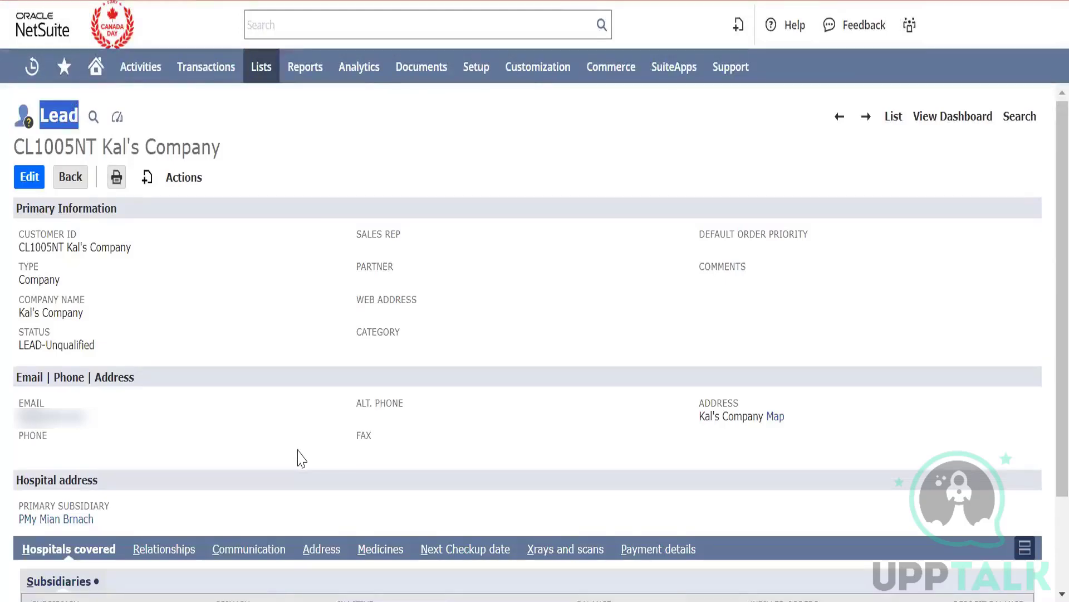
Open Support Preferences in a new browser tab, examine the External settings, and return to the submitted case record.
{"action": "mouse_move", "coordinate": [475, 70]}
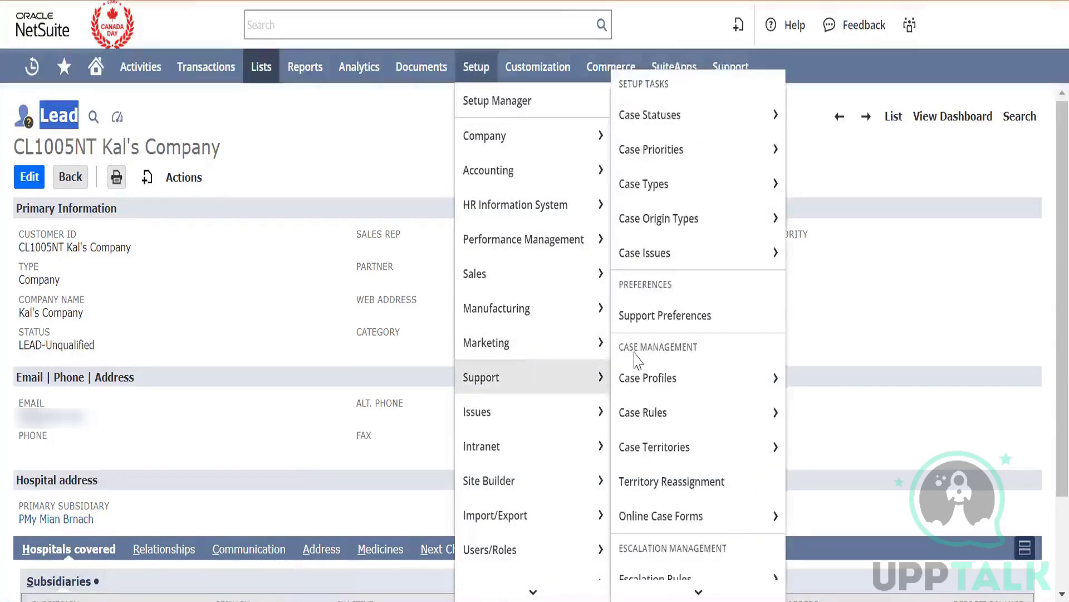
{"action": "mouse_move", "coordinate": [575, 381]}
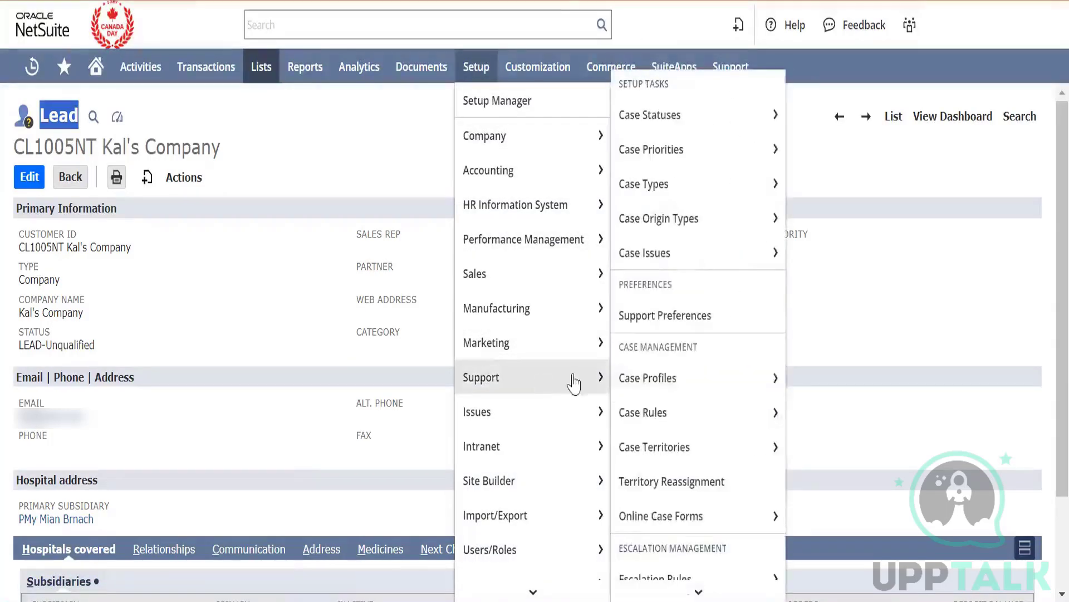
{"action": "right_click", "coordinate": [692, 316]}
{"action": "left_click", "coordinate": [772, 82]}
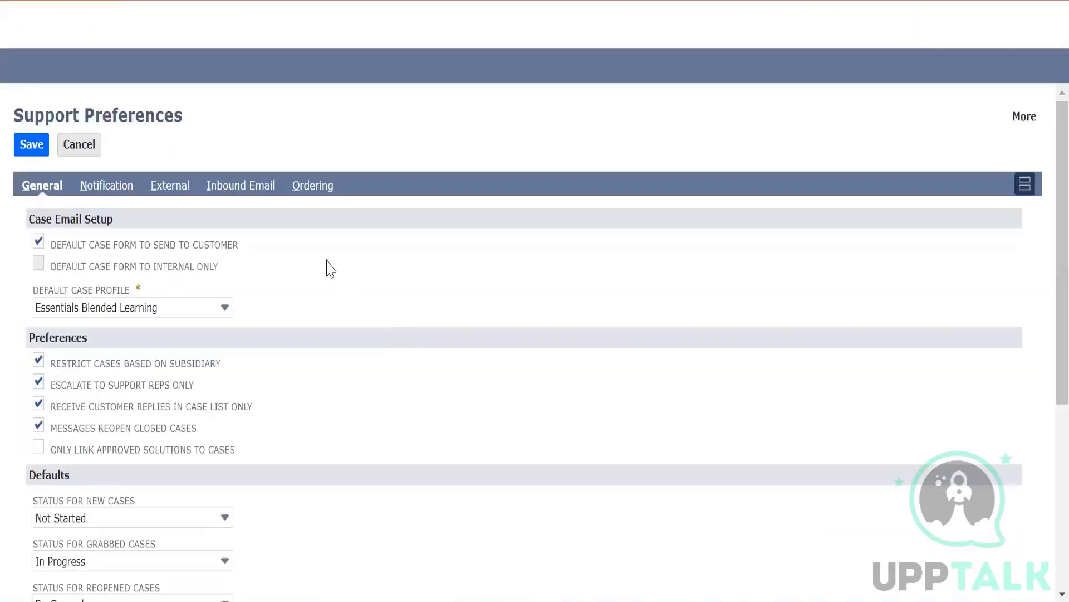
{"action": "left_click", "coordinate": [159, 188]}
{"action": "left_click_drag", "start_coordinate": [220, 325], "coordinate": [40, 304]}
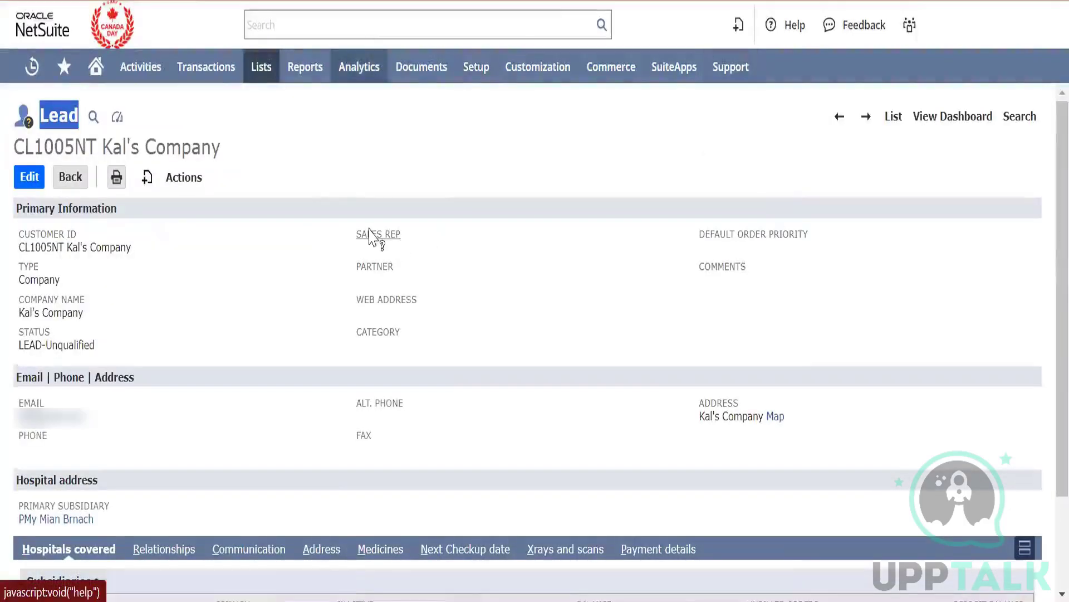
{"action": "left_click", "coordinate": [370, 233]}
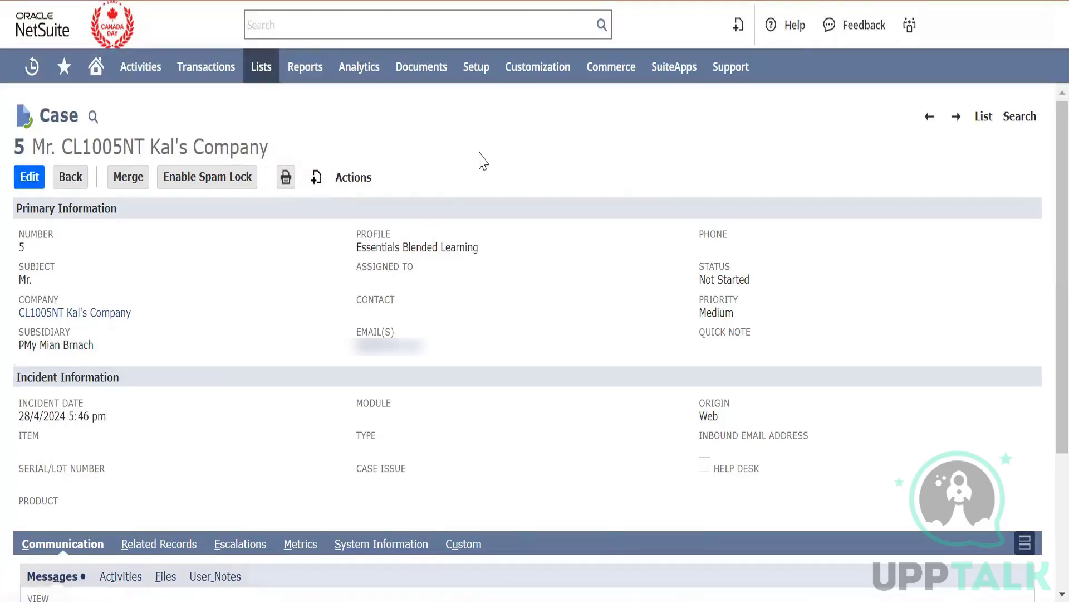
Open the Employees list in a new browser tab and open the last listed employee's record for editing.
{"action": "mouse_move", "coordinate": [270, 76]}
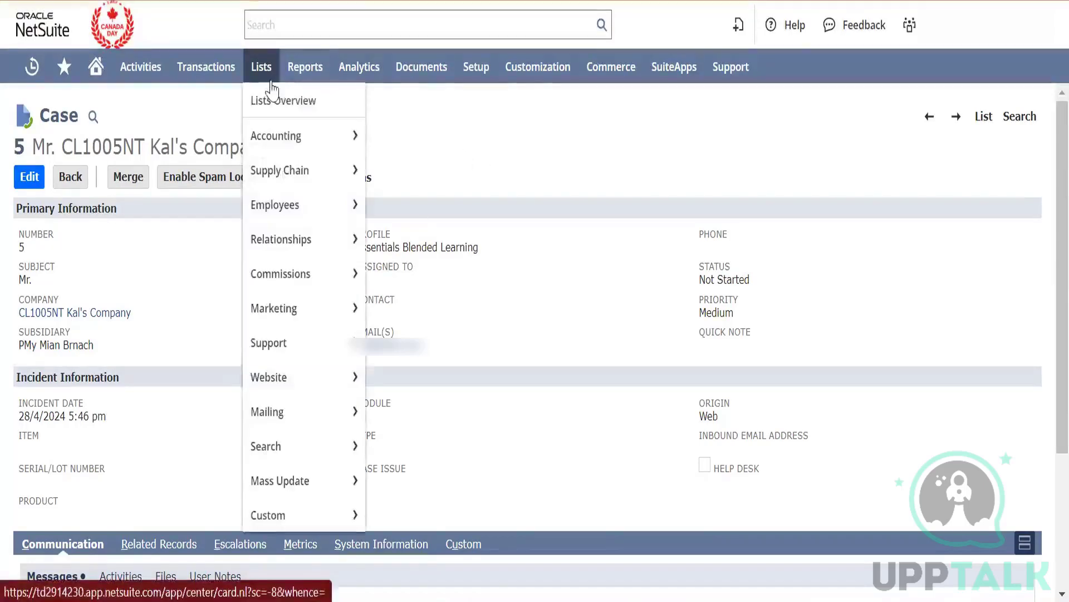
{"action": "mouse_move", "coordinate": [287, 138]}
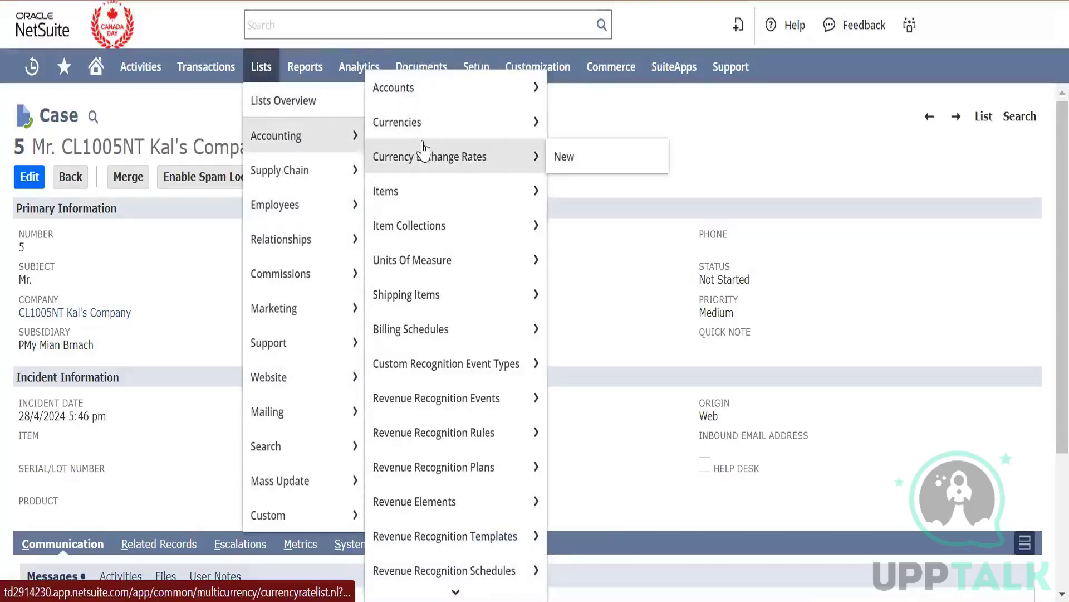
{"action": "mouse_move", "coordinate": [329, 205]}
{"action": "right_click", "coordinate": [435, 206]}
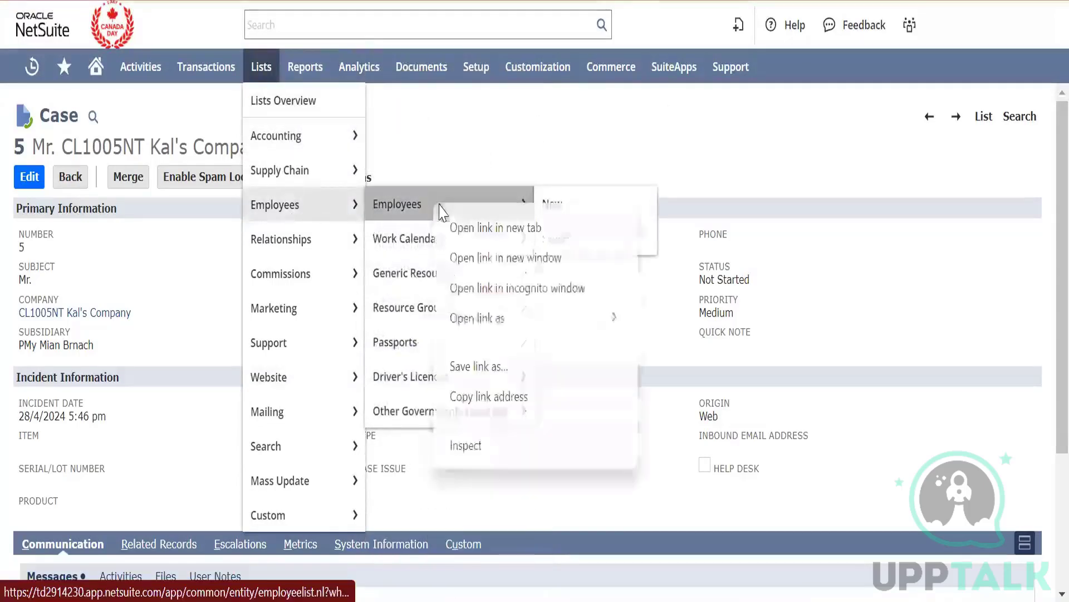
{"action": "left_click", "coordinate": [461, 229]}
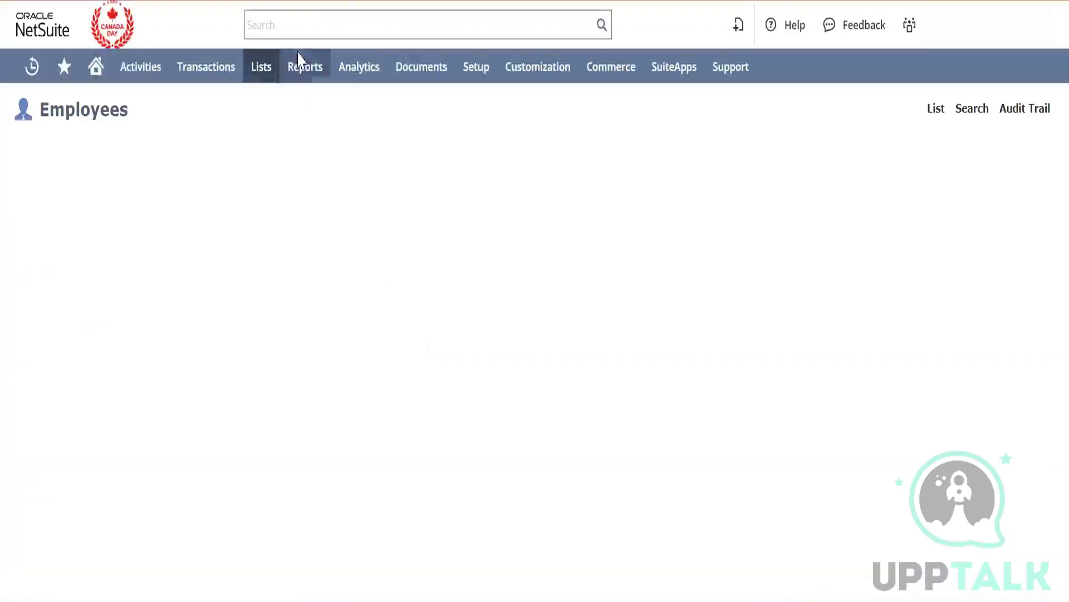
{"action": "left_click", "coordinate": [310, 24]}
{"action": "type", "text": "sarat"}
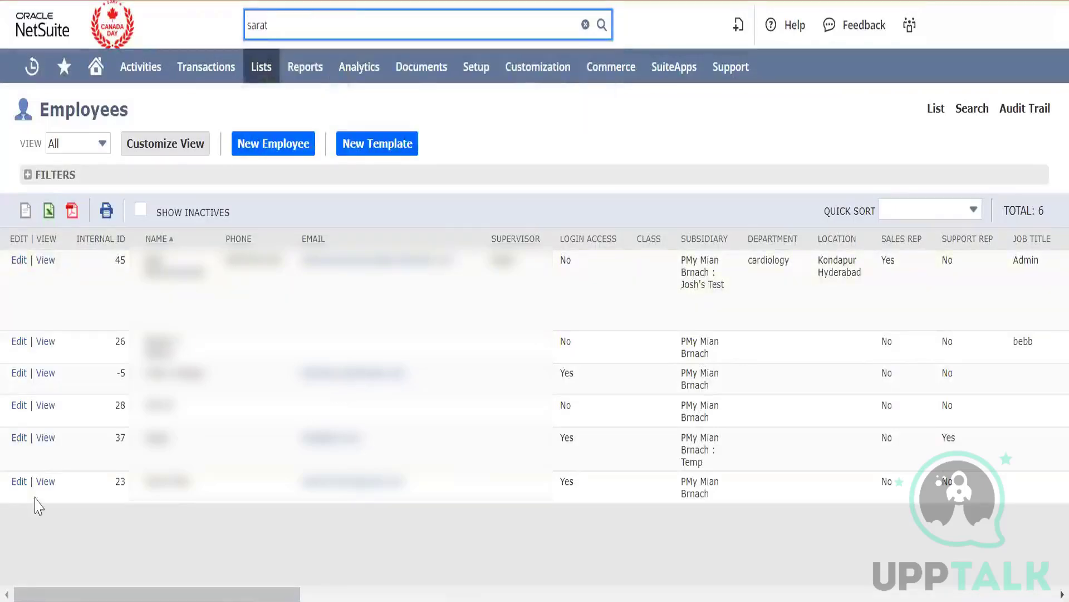
{"action": "left_click", "coordinate": [19, 482]}
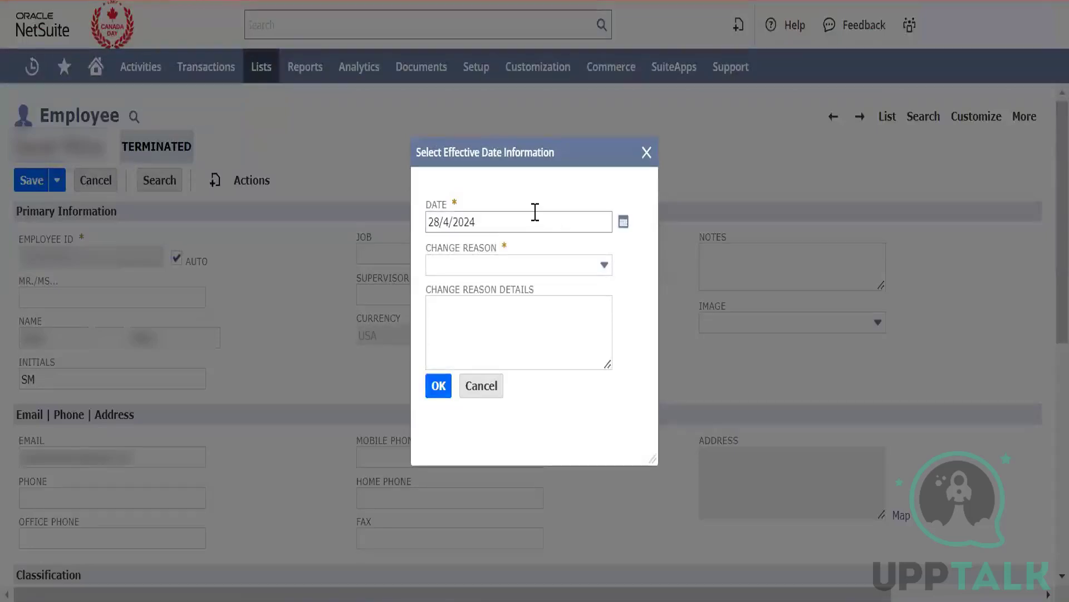
{"action": "left_click", "coordinate": [544, 265]}
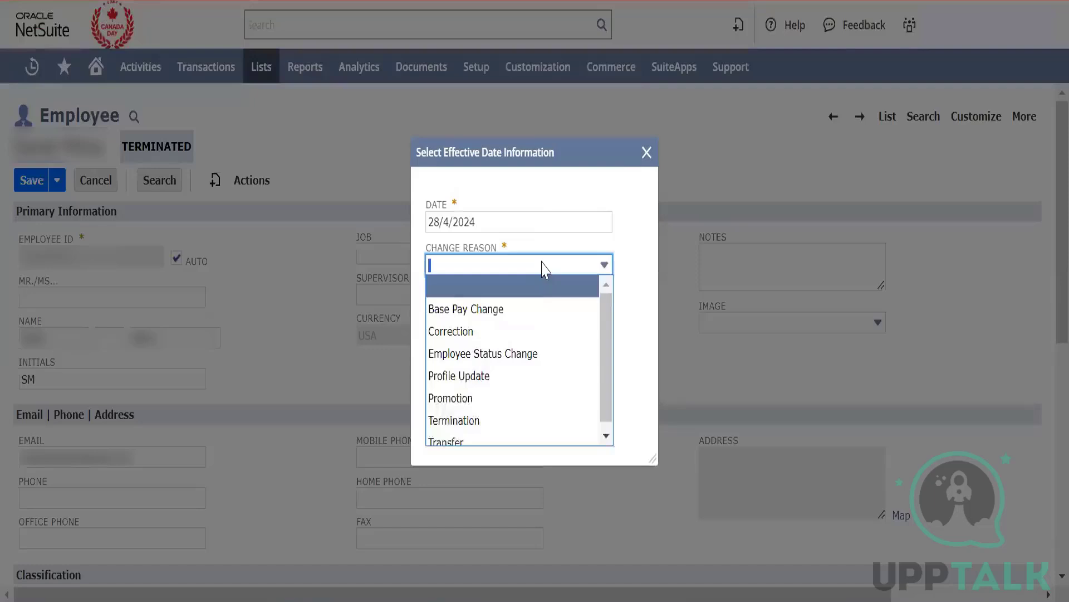
{"action": "left_click", "coordinate": [525, 353]}
{"action": "left_click", "coordinate": [514, 340]}
{"action": "type", "text": "Ass"}
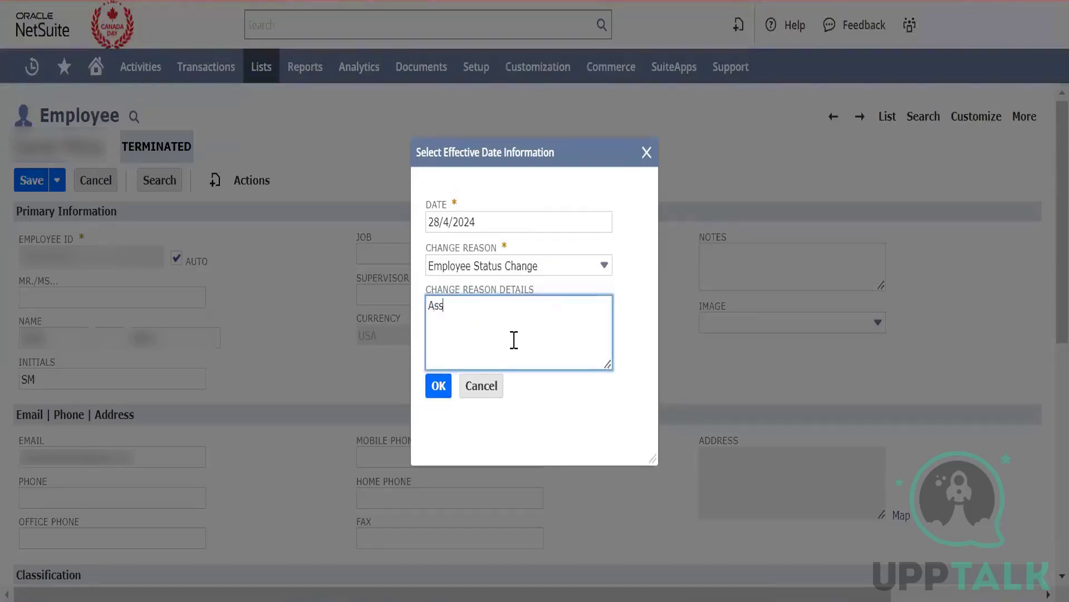
{"action": "type", "text": "ign roles"}
{"action": "left_click", "coordinate": [438, 384]}
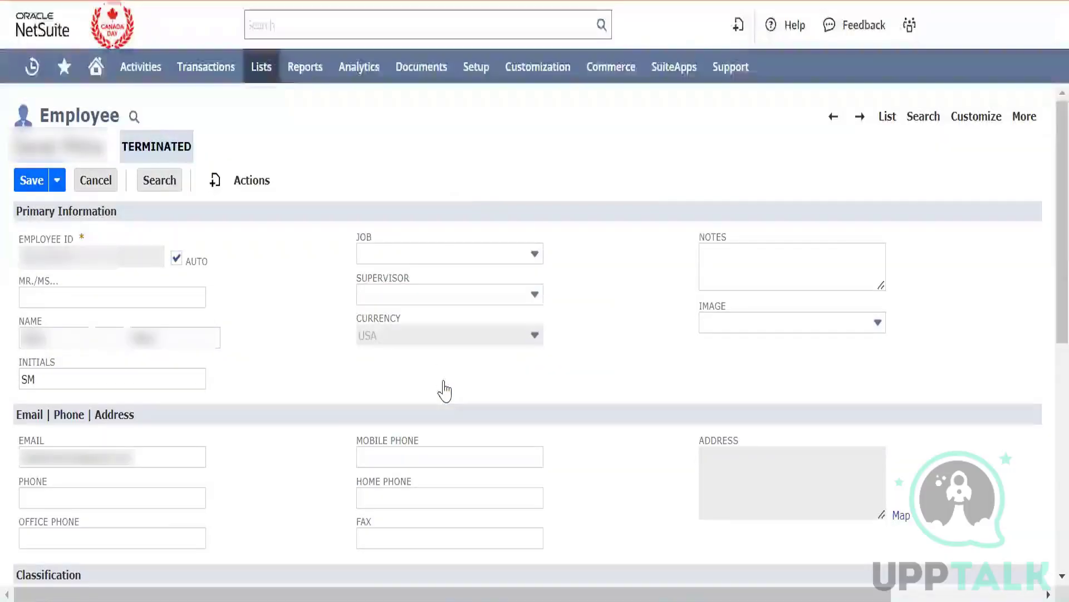
{"action": "scroll", "coordinate": [423, 357], "scroll_direction": "down", "scroll_amount": 7}
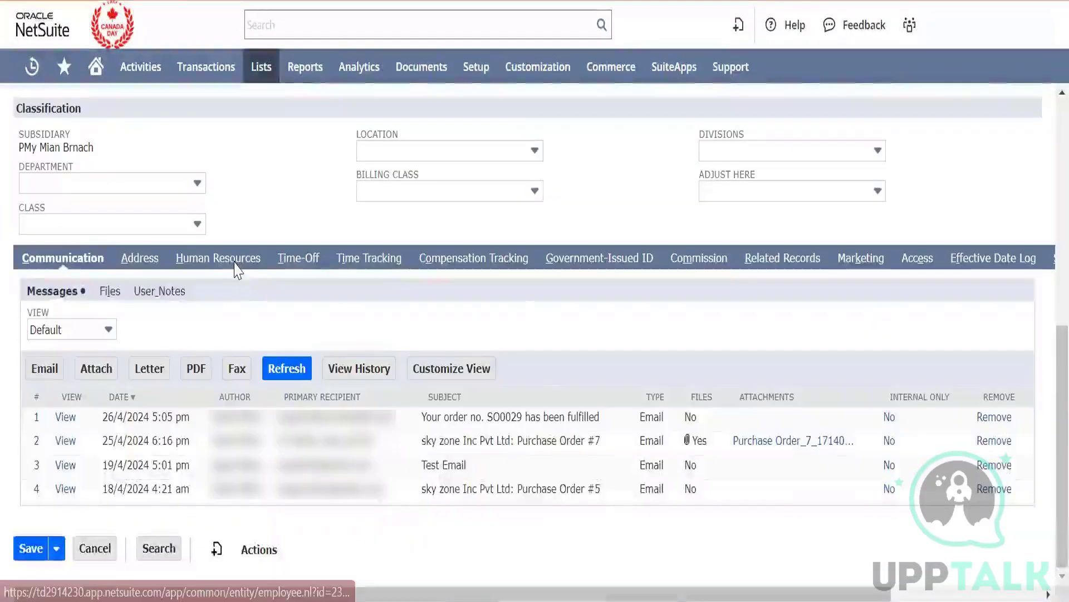
{"action": "left_click", "coordinate": [236, 268]}
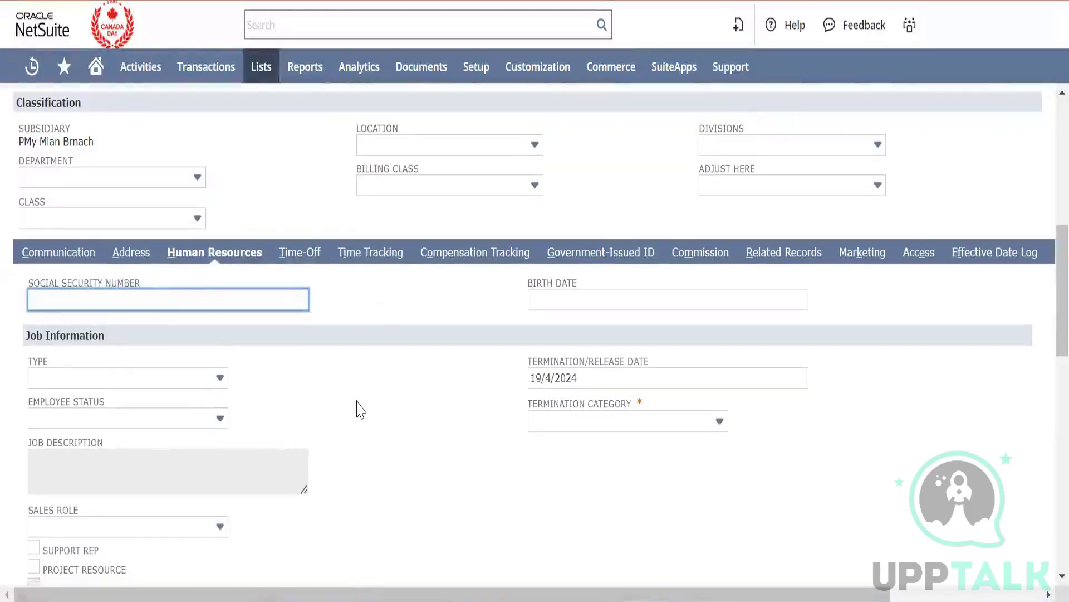
{"action": "scroll", "coordinate": [357, 409], "scroll_direction": "down", "scroll_amount": 5}
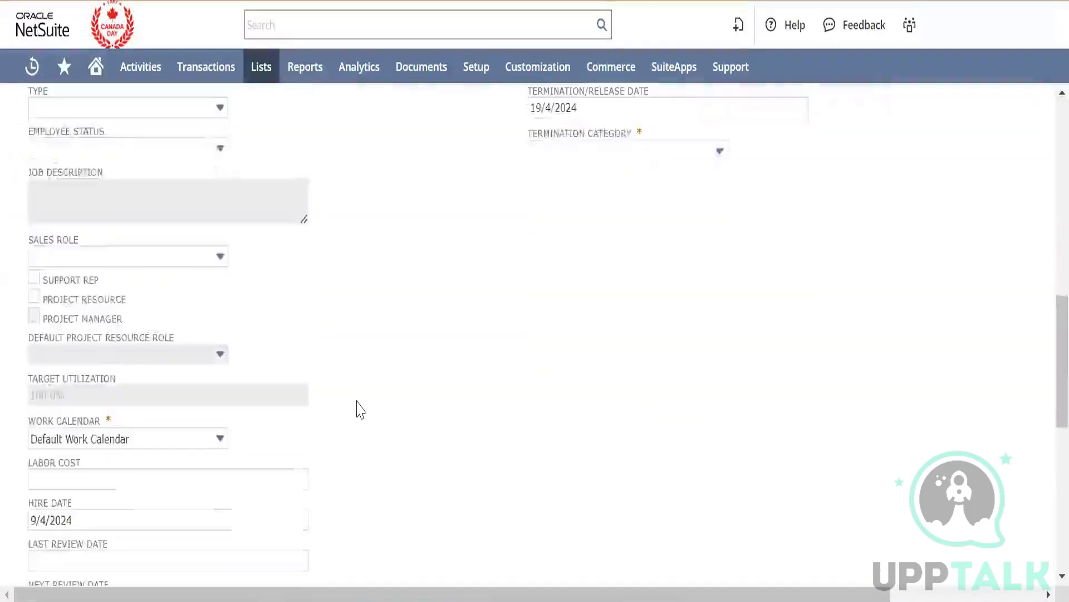
{"action": "left_click", "coordinate": [35, 278]}
{"action": "left_click", "coordinate": [34, 297]}
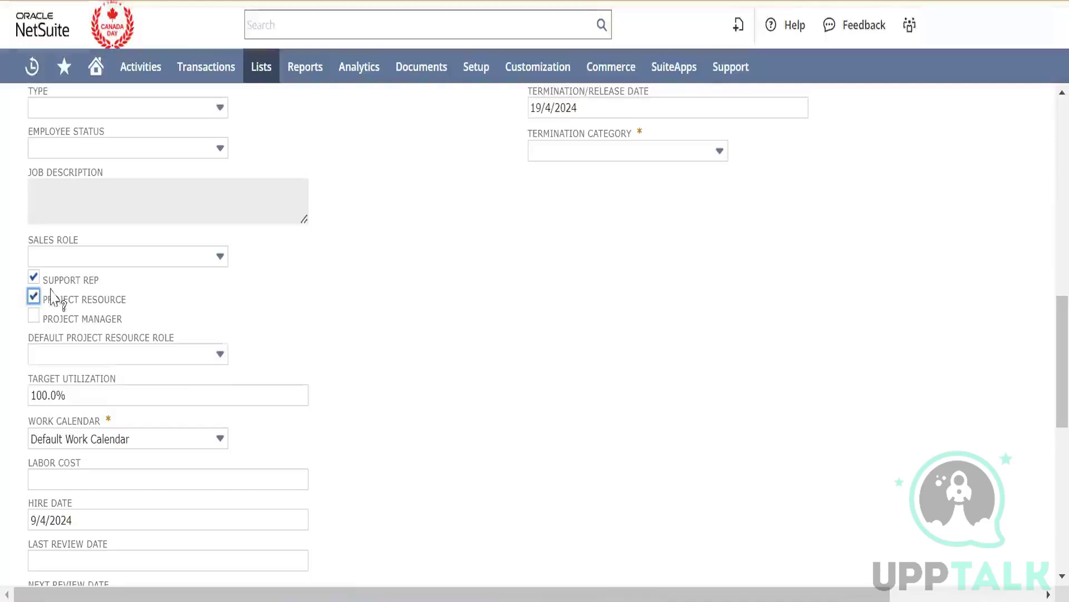
{"action": "left_click", "coordinate": [126, 257]}
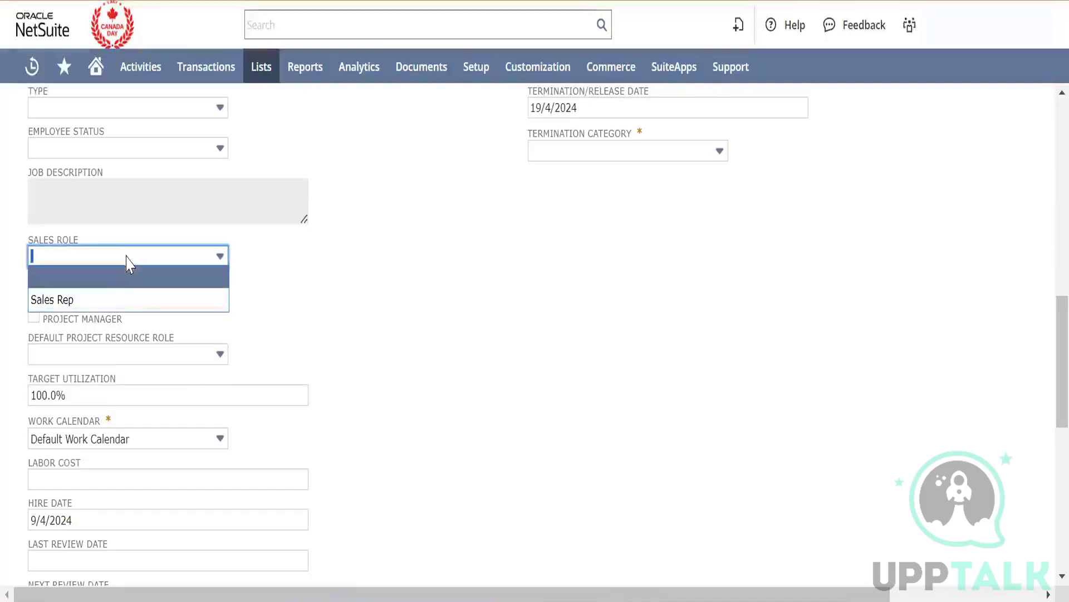
{"action": "left_click", "coordinate": [128, 300]}
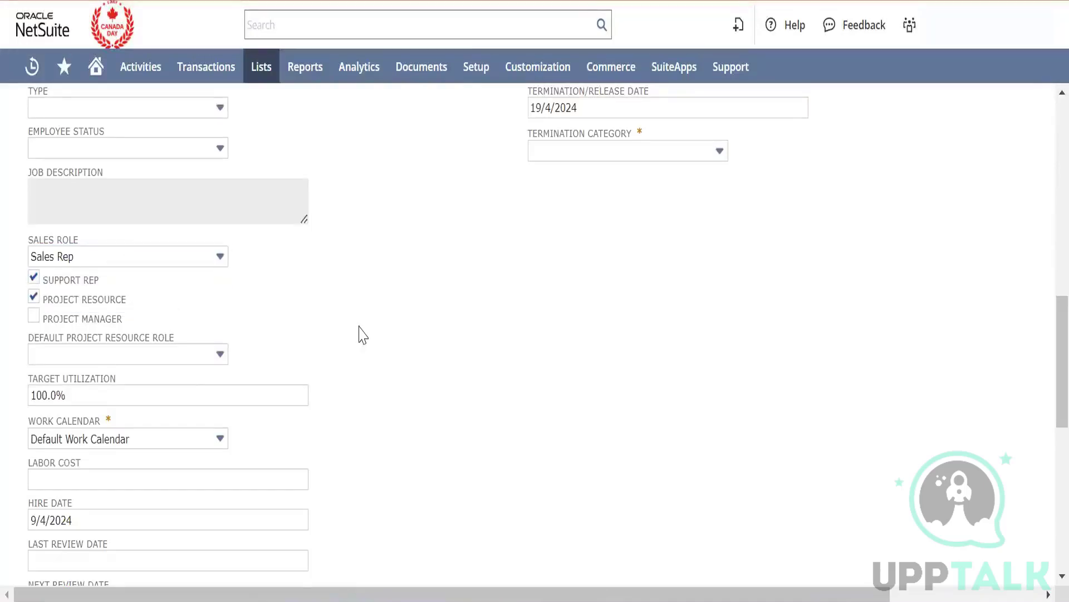
{"action": "left_click", "coordinate": [608, 150]}
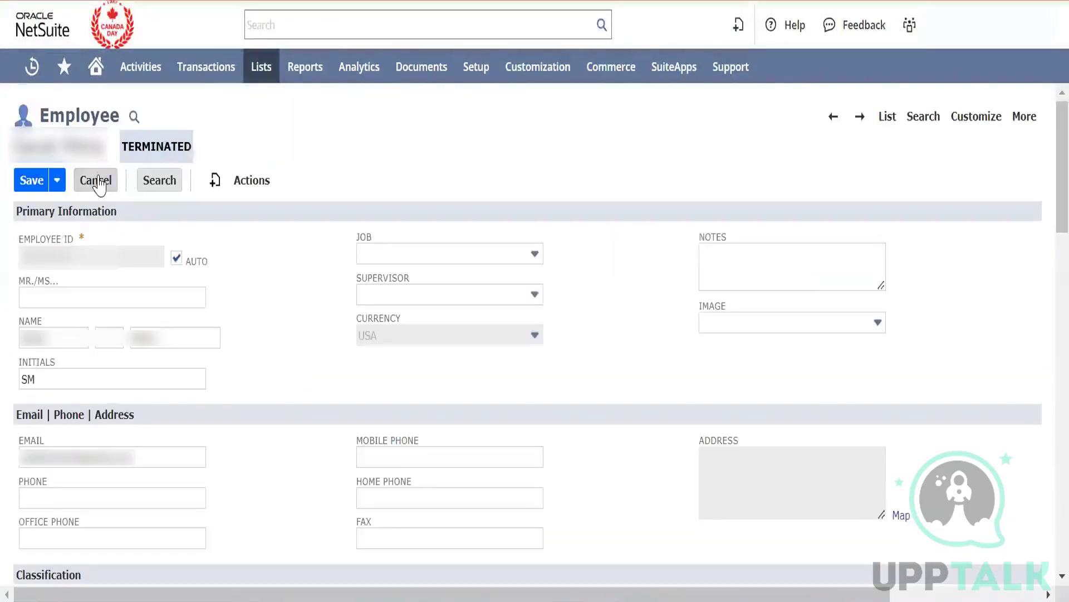
{"action": "left_click", "coordinate": [97, 181]}
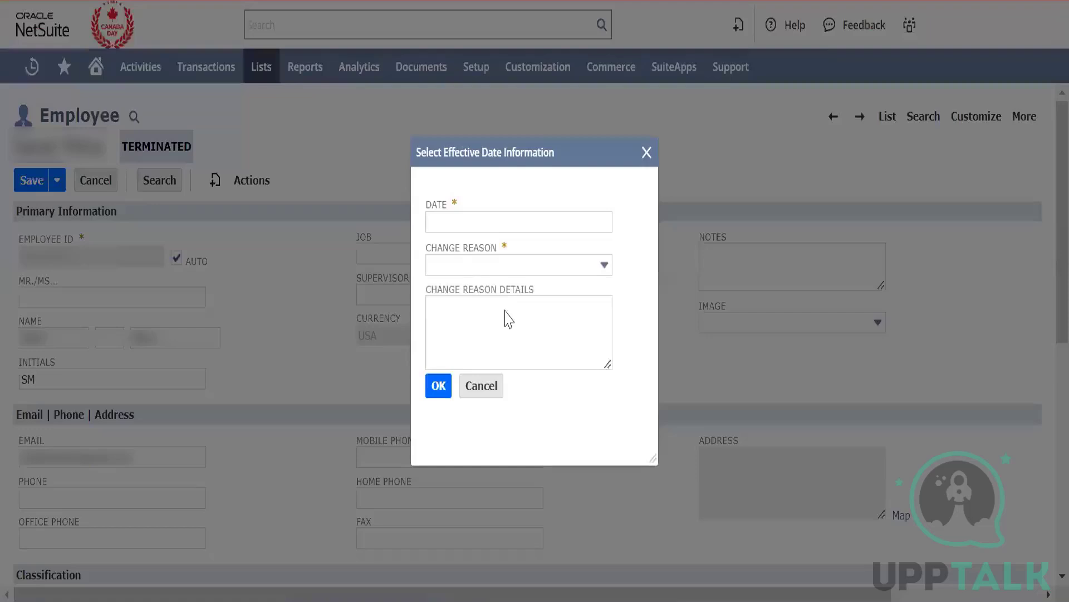
Set the effective date change reason to Employee Status Change with the details "Note" and accept it.
{"action": "left_click", "coordinate": [541, 268]}
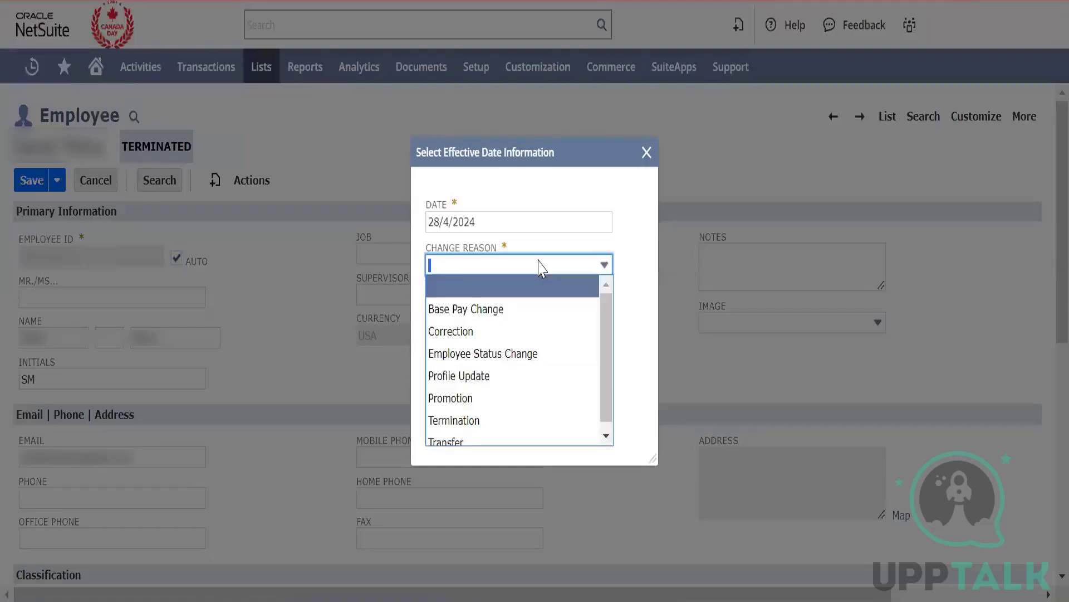
{"action": "left_click", "coordinate": [521, 356]}
{"action": "left_click", "coordinate": [502, 345]}
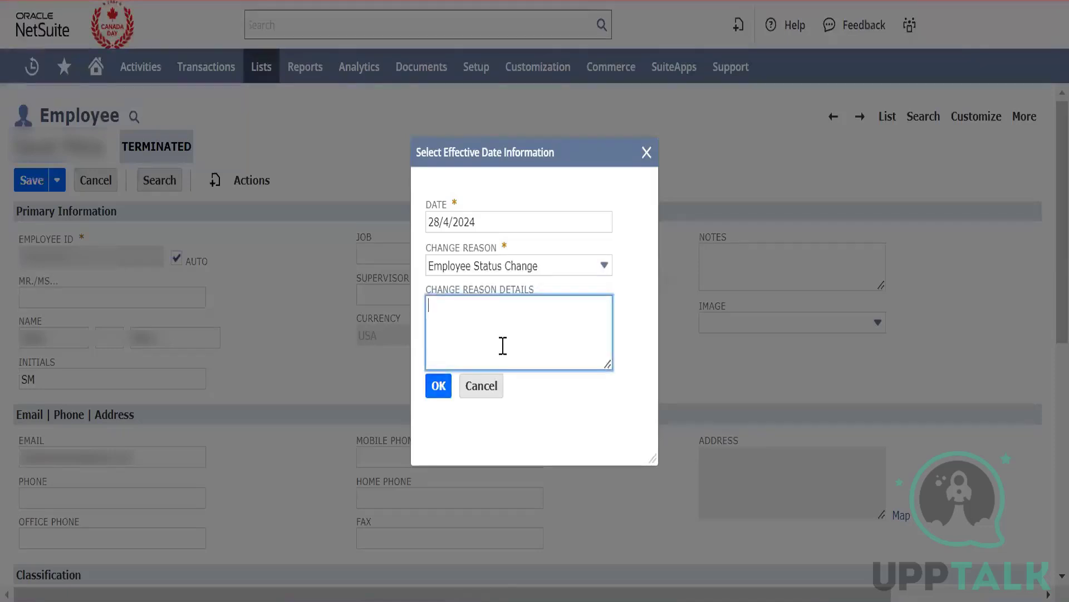
{"action": "type", "text": "Note"}
{"action": "left_click", "coordinate": [437, 385]}
In the employee's human resources details, enable Support Rep and Project Resource, set the sales role to Sales Rep, and save the record.
{"action": "scroll", "coordinate": [410, 394], "scroll_direction": "down", "scroll_amount": 8}
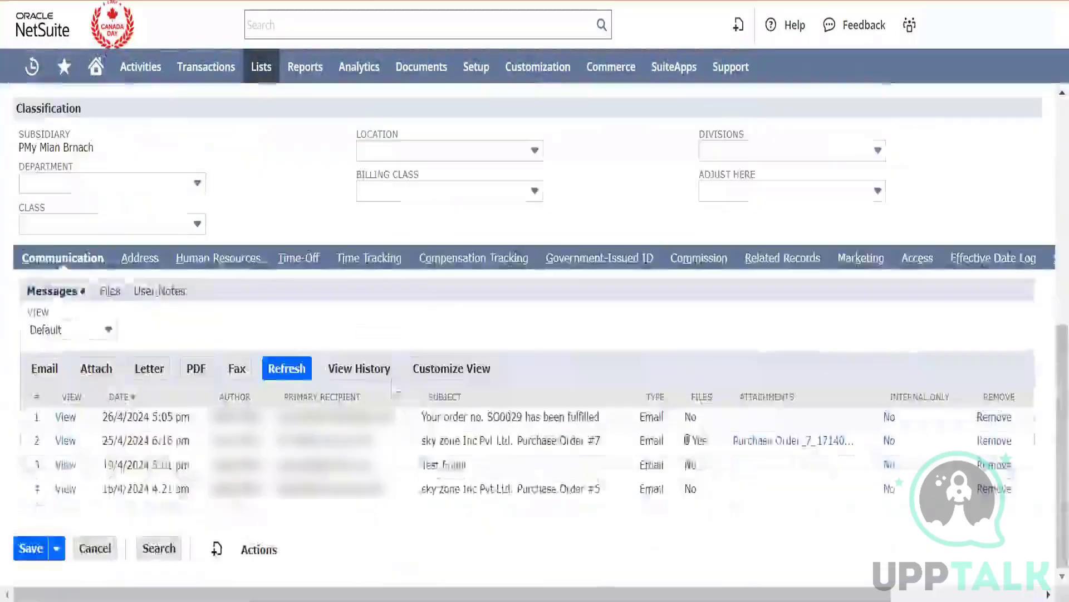
{"action": "left_click", "coordinate": [230, 258]}
{"action": "scroll", "coordinate": [260, 334], "scroll_direction": "down", "scroll_amount": 5}
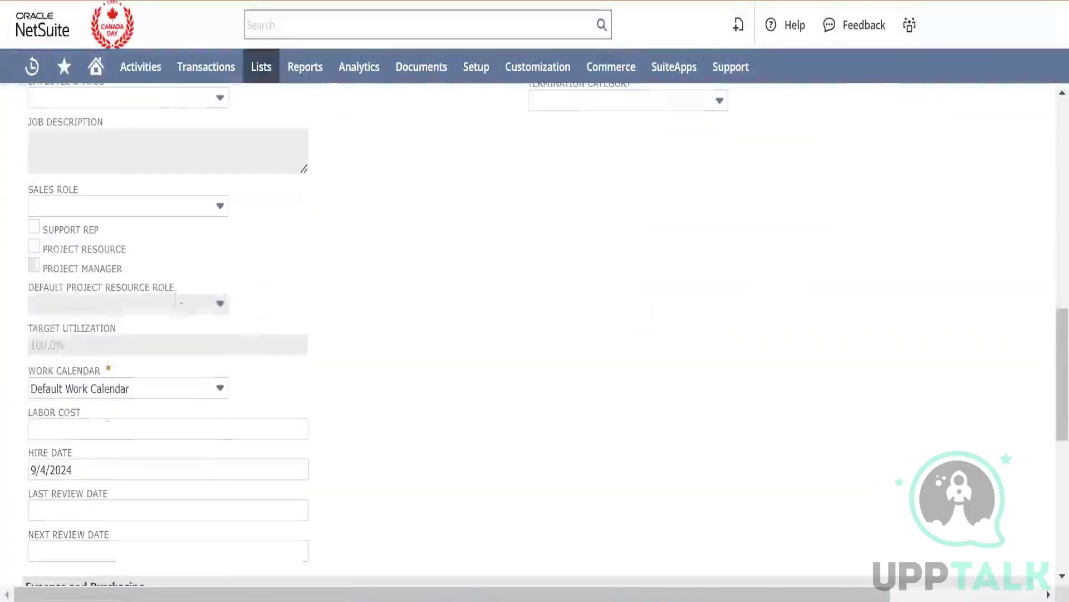
{"action": "left_click", "coordinate": [34, 227]}
{"action": "left_click", "coordinate": [37, 248]}
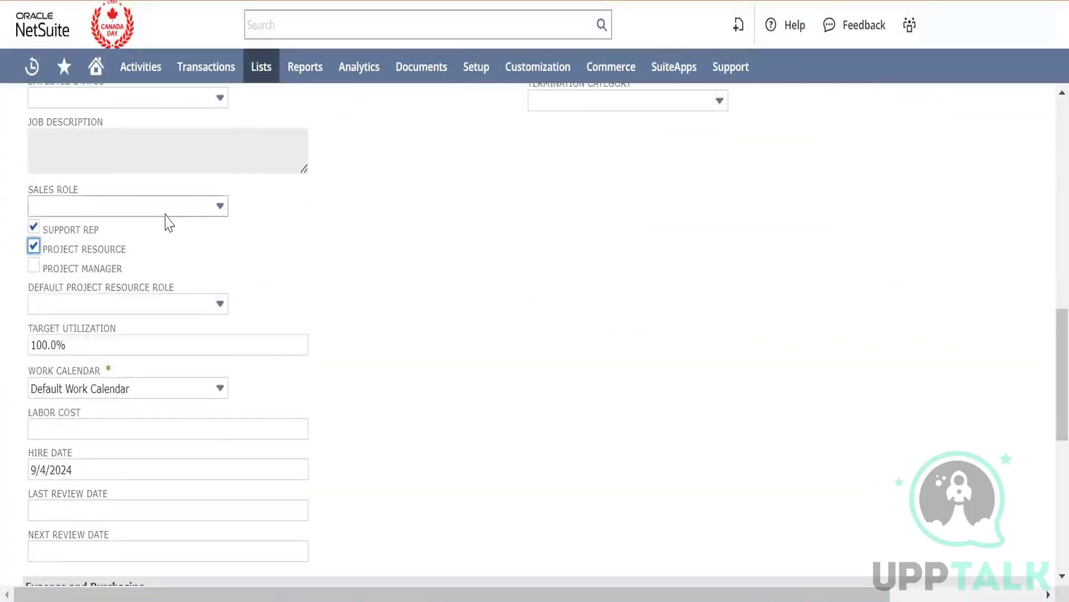
{"action": "left_click", "coordinate": [134, 215]}
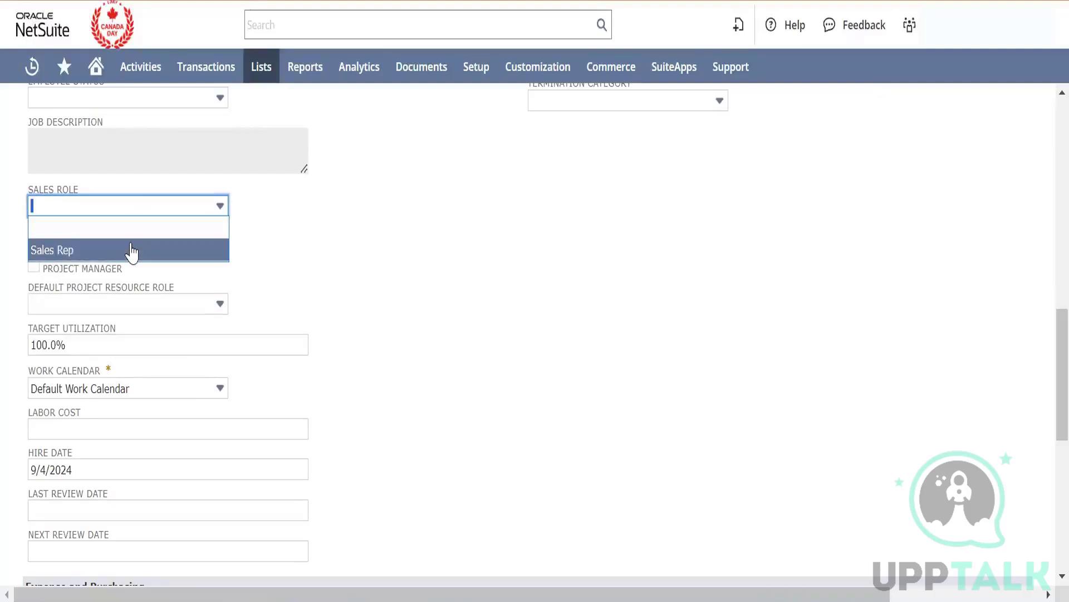
{"action": "left_click", "coordinate": [132, 249]}
{"action": "scroll", "coordinate": [413, 262], "scroll_direction": "down", "scroll_amount": 7}
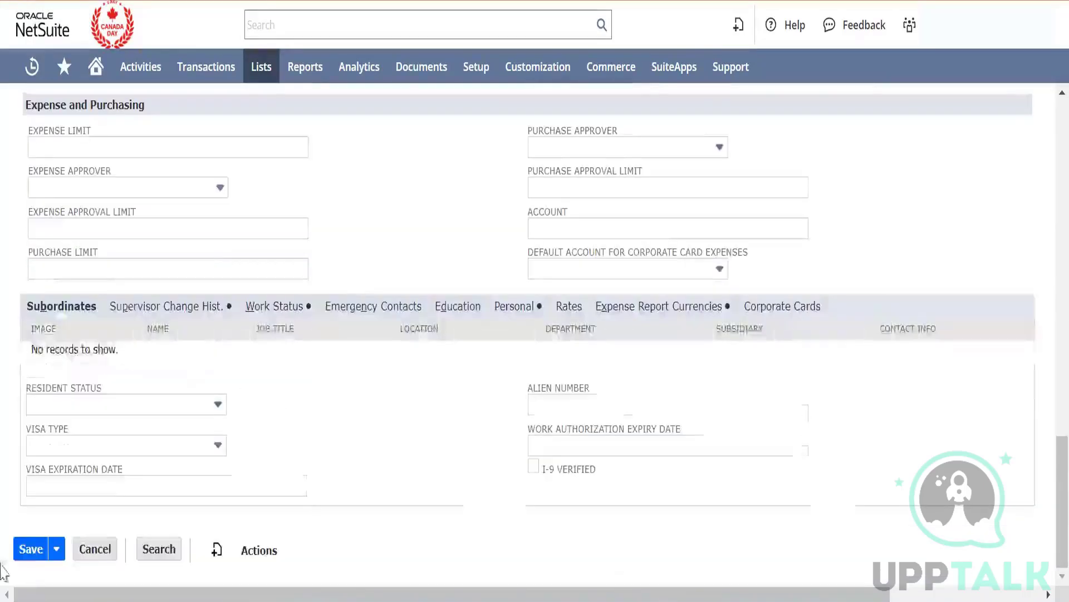
{"action": "left_click", "coordinate": [31, 548]}
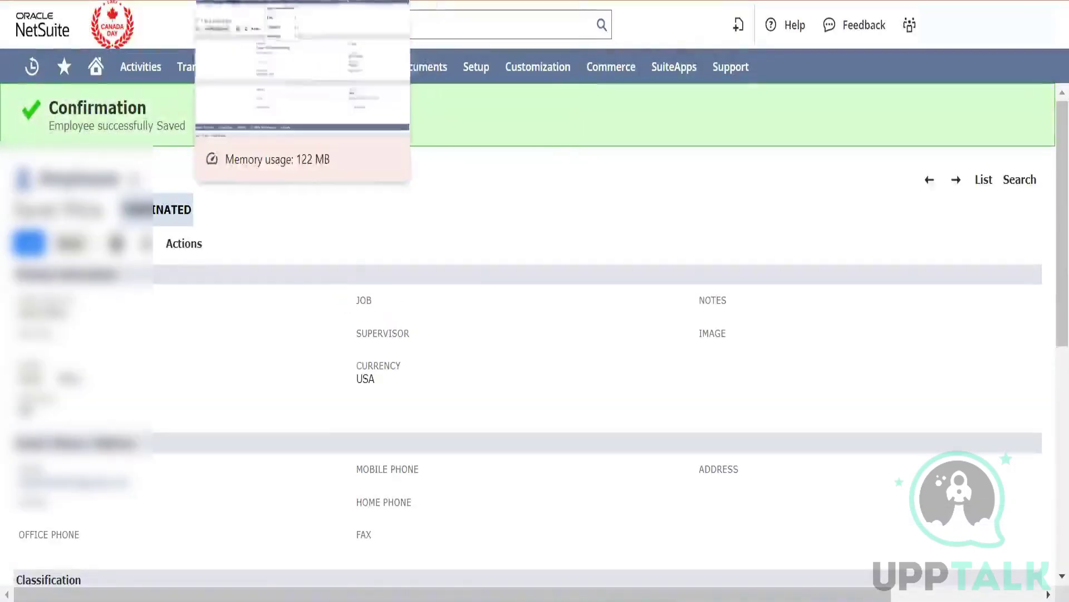
Return to the submitted case record and open the new case rule and new case territory pages in separate browser tabs.
{"action": "left_click", "coordinate": [278, 1]}
{"action": "mouse_move", "coordinate": [261, 67]}
{"action": "mouse_move", "coordinate": [286, 333]}
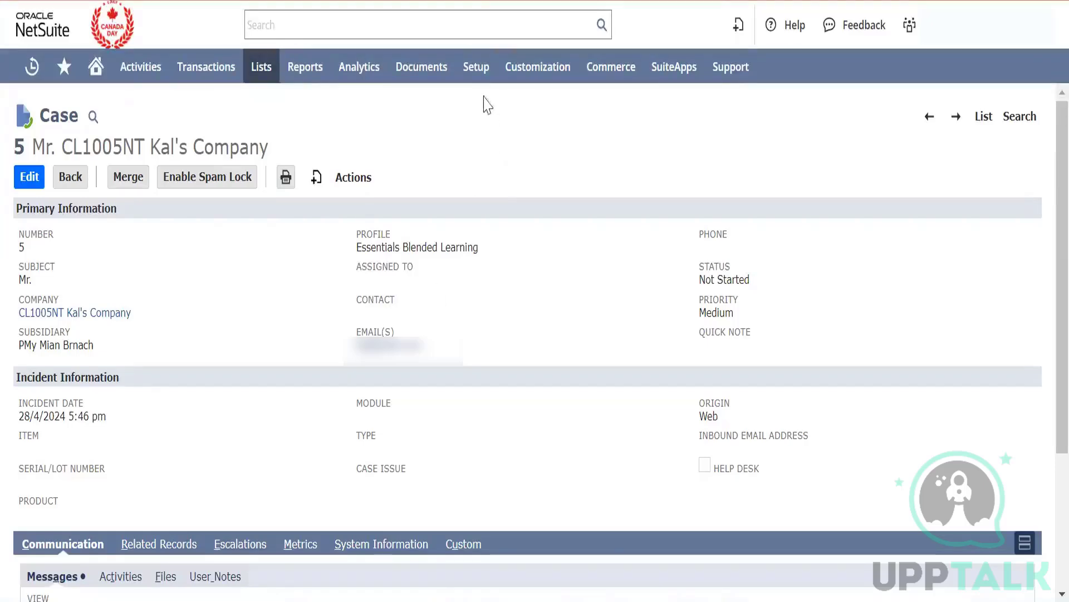
{"action": "mouse_move", "coordinate": [477, 70]}
{"action": "mouse_move", "coordinate": [522, 376]}
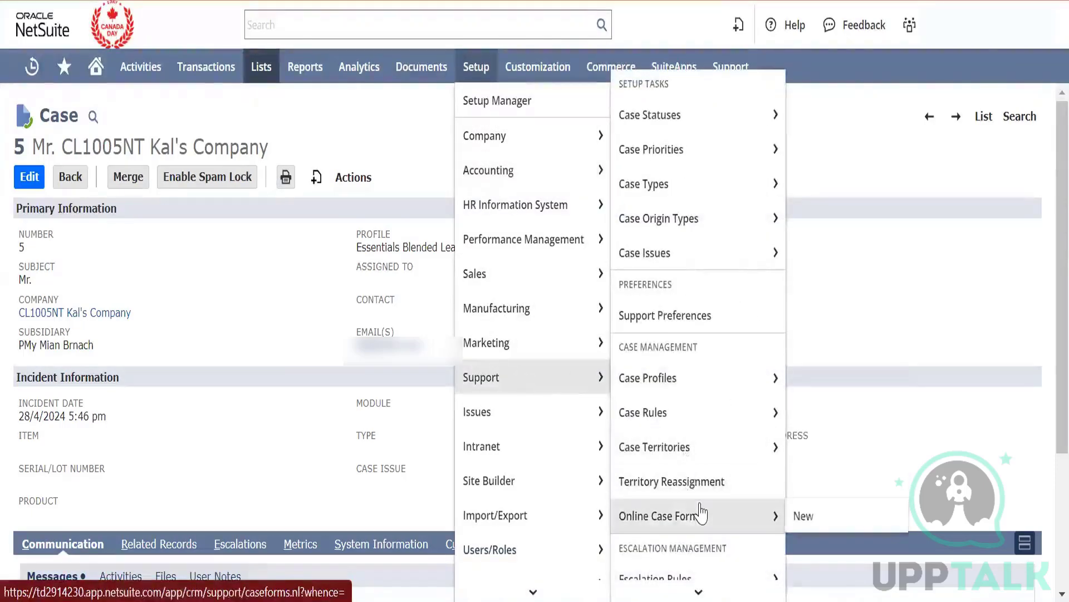
{"action": "scroll", "coordinate": [697, 516], "scroll_direction": "down", "scroll_amount": 1}
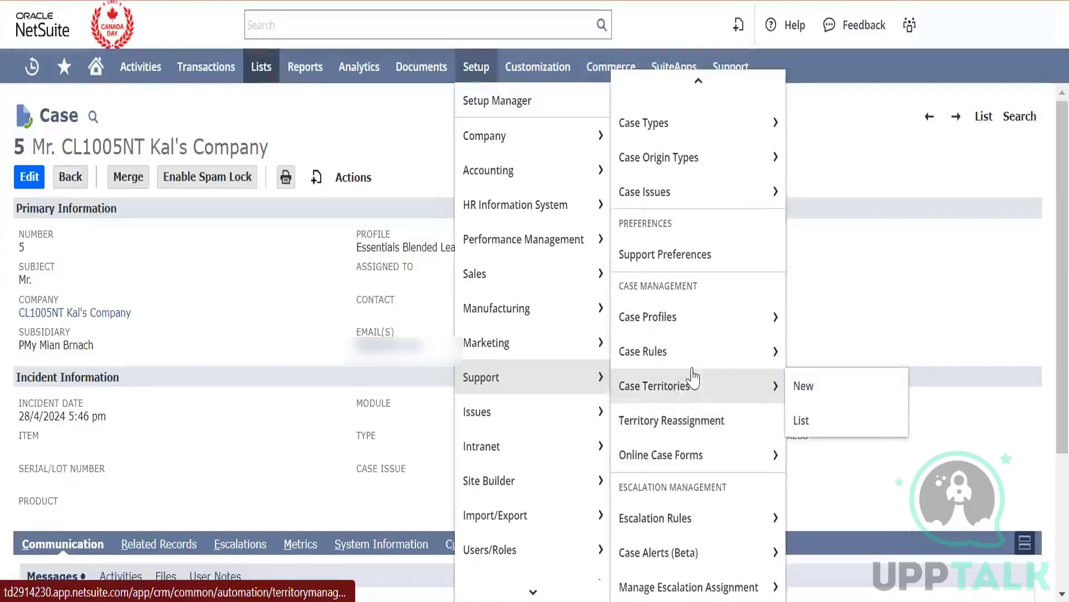
{"action": "mouse_move", "coordinate": [691, 358]}
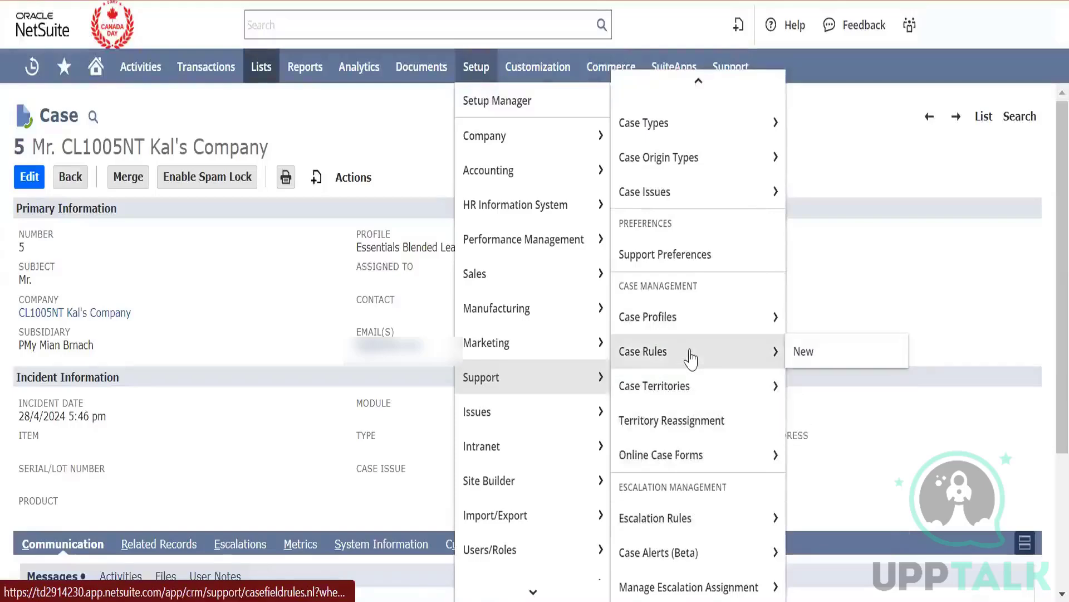
{"action": "right_click", "coordinate": [802, 352]}
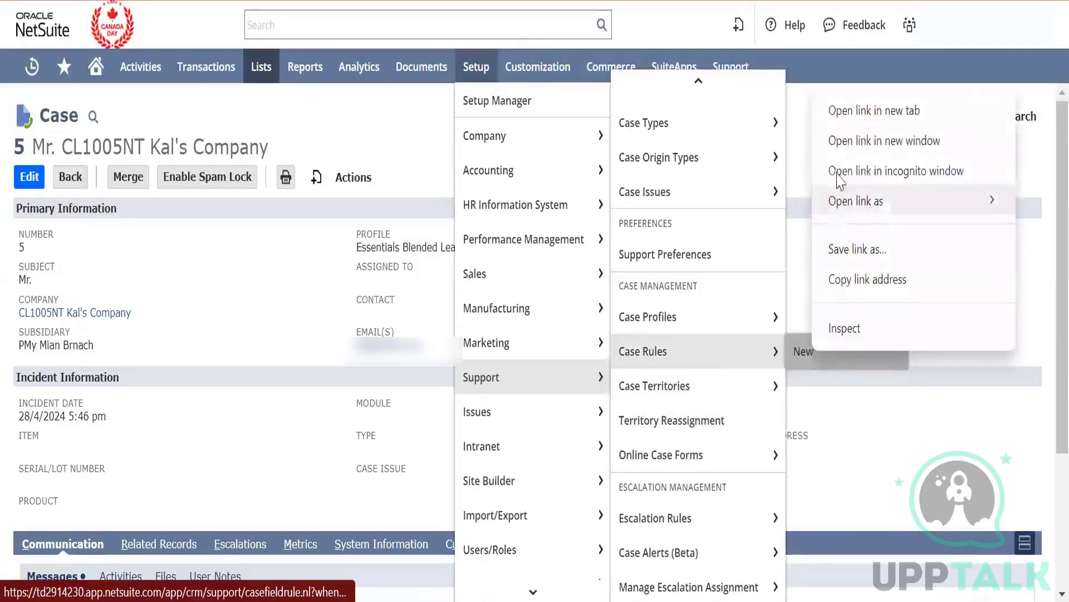
{"action": "left_click", "coordinate": [850, 110]}
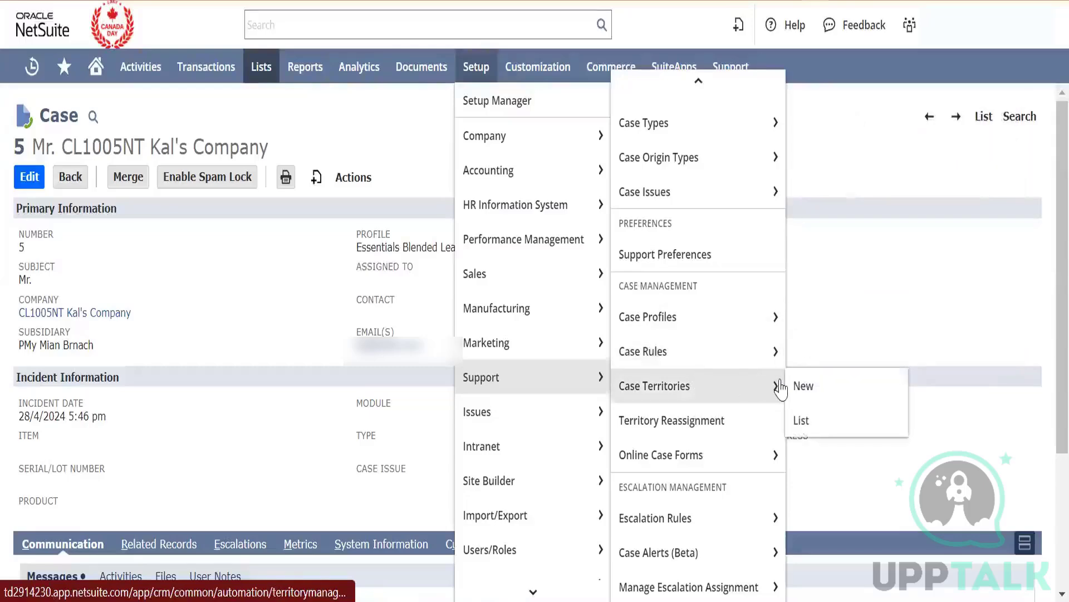
{"action": "right_click", "coordinate": [802, 384]}
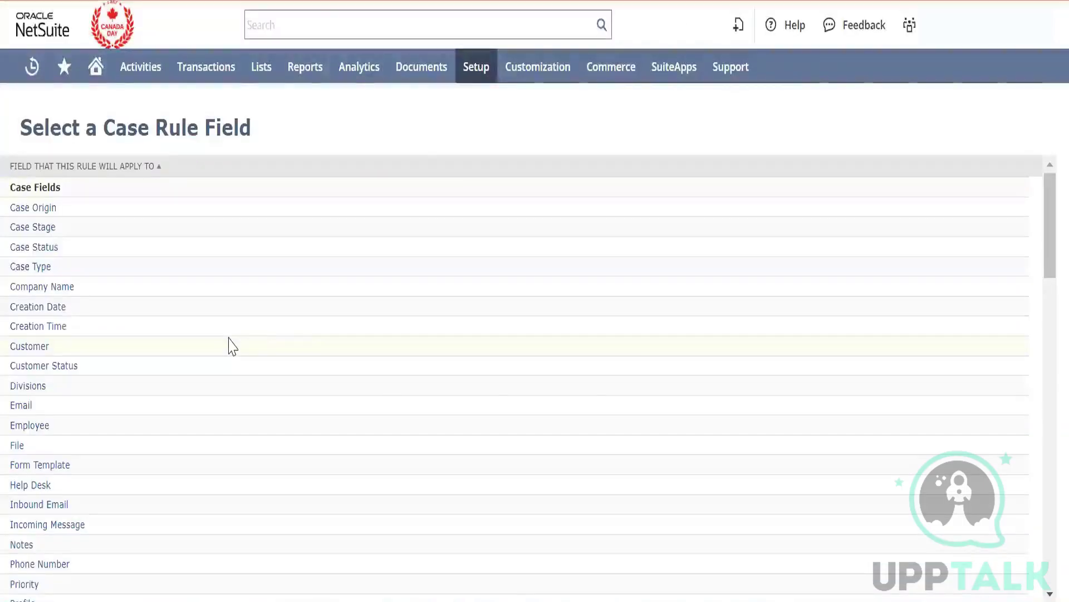
Choose City from the customer fields as the field the new case rule applies to.
{"action": "scroll", "coordinate": [233, 345], "scroll_direction": "down", "scroll_amount": 5}
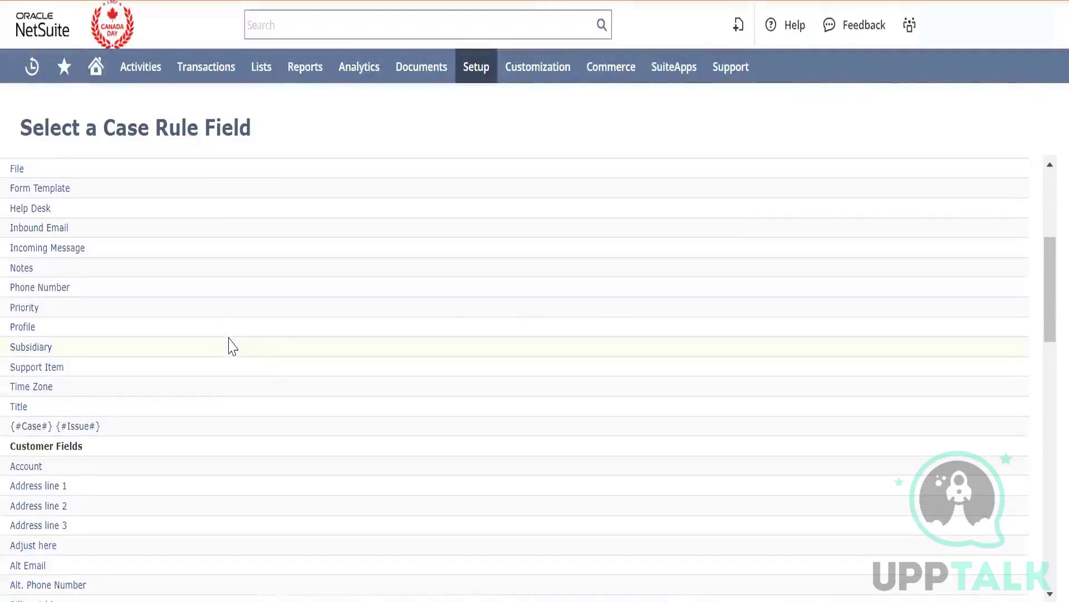
{"action": "scroll", "coordinate": [233, 345], "scroll_direction": "down", "scroll_amount": 5}
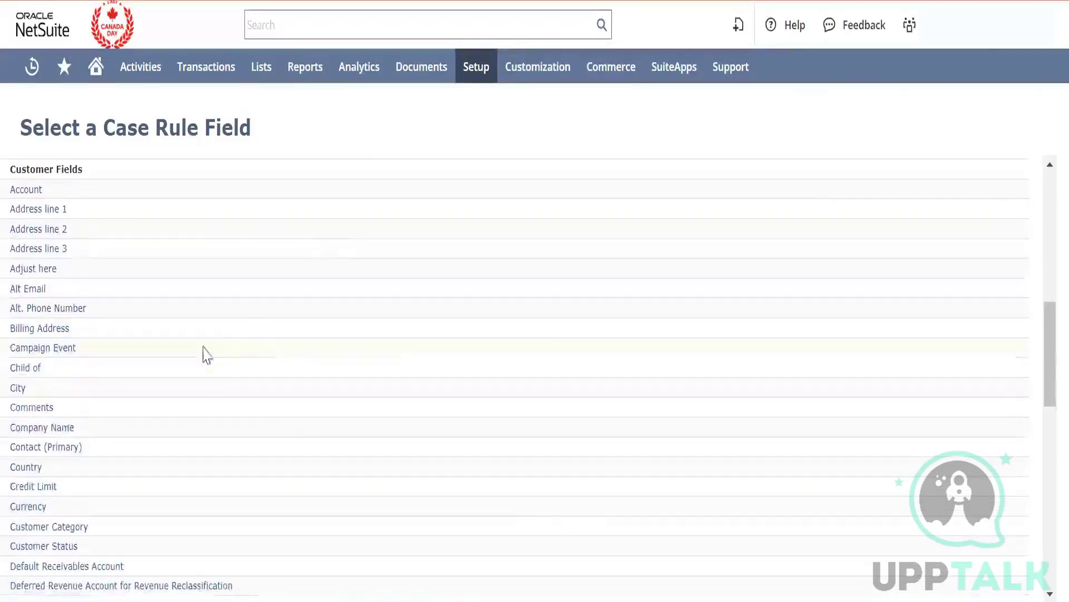
{"action": "left_click", "coordinate": [18, 390]}
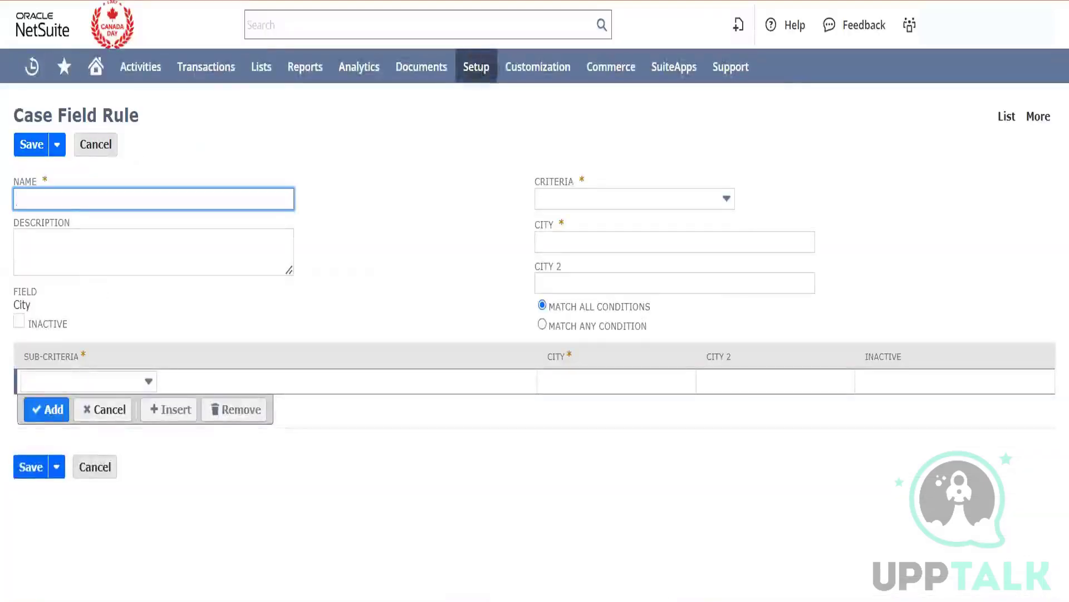
Cancel the blank case field rule and choose City from the customer fields again for a new case rule.
{"action": "left_click", "coordinate": [96, 144]}
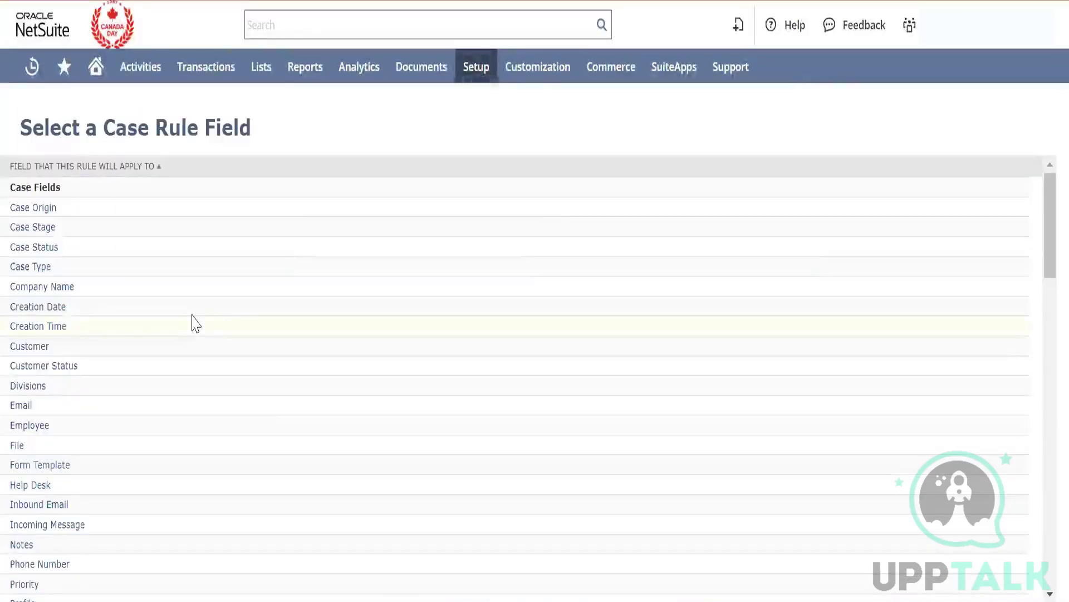
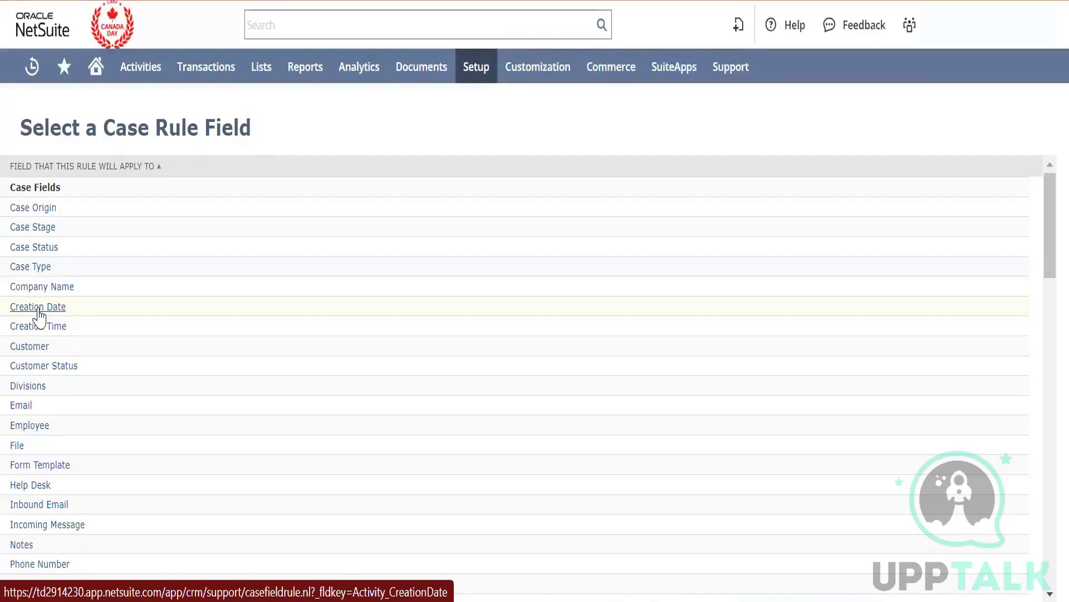
{"action": "scroll", "coordinate": [39, 315], "scroll_direction": "down", "scroll_amount": 4}
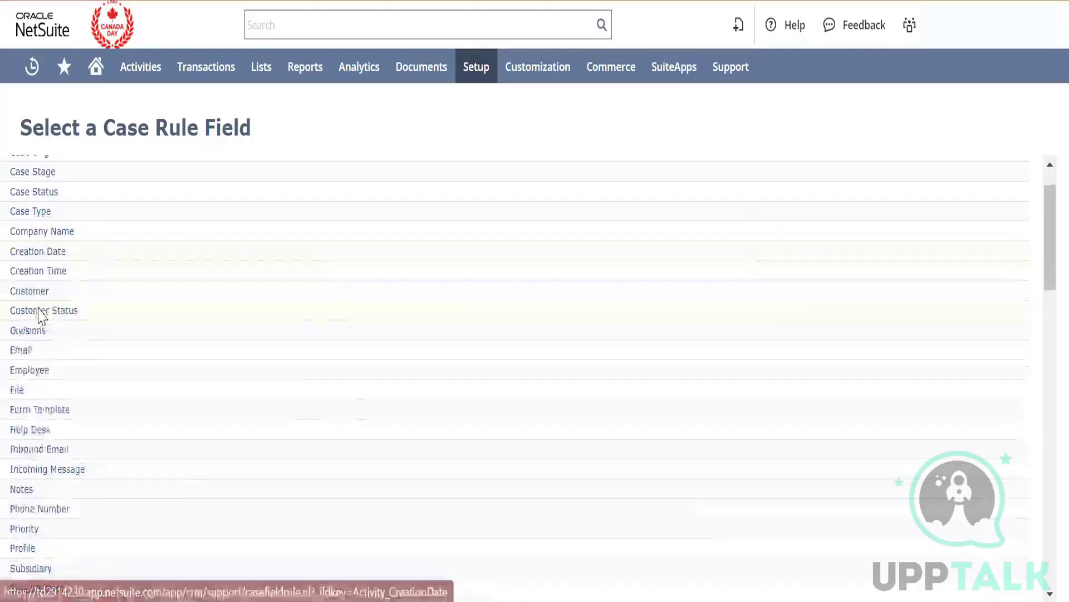
{"action": "scroll", "coordinate": [40, 316], "scroll_direction": "down", "scroll_amount": 6}
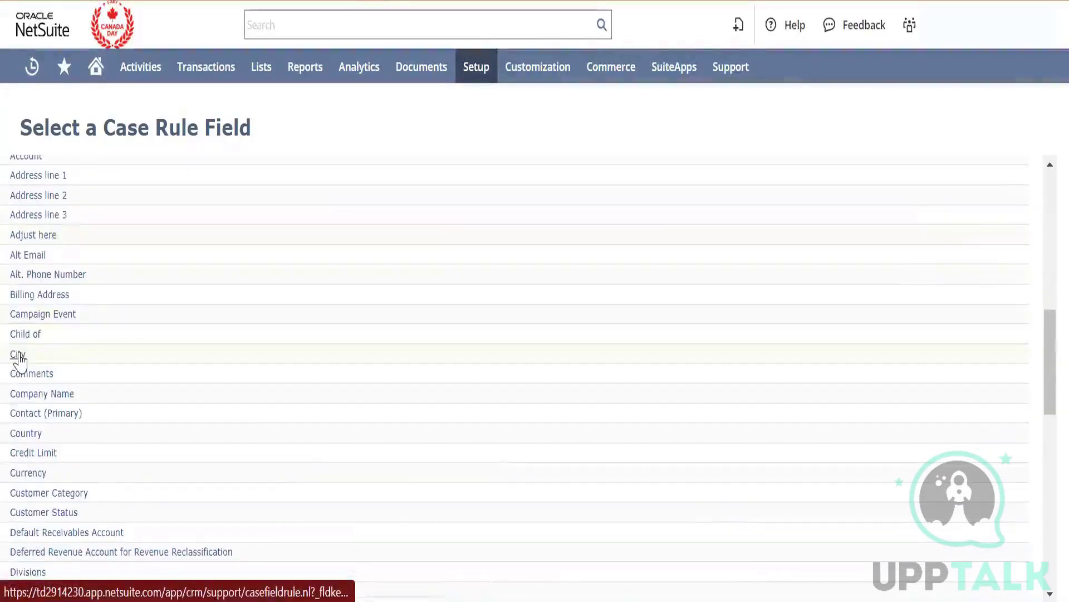
{"action": "left_click", "coordinate": [217, 356]}
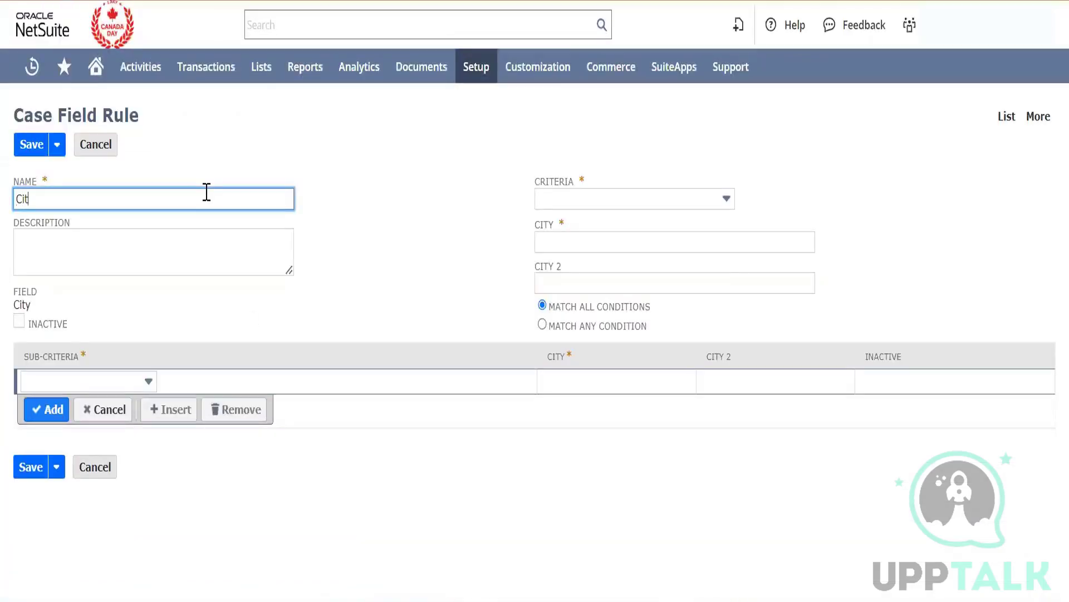
Enter City Rule as the rule's name and description, and set its criteria to City equal to California.
{"action": "key", "text": "Tab"}
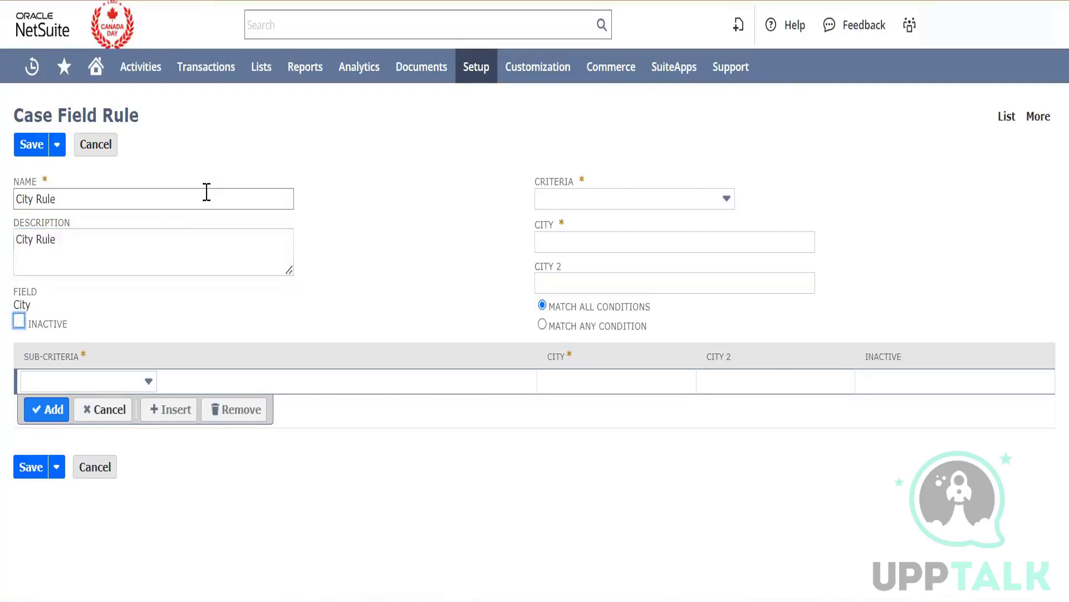
{"action": "left_click", "coordinate": [646, 200]}
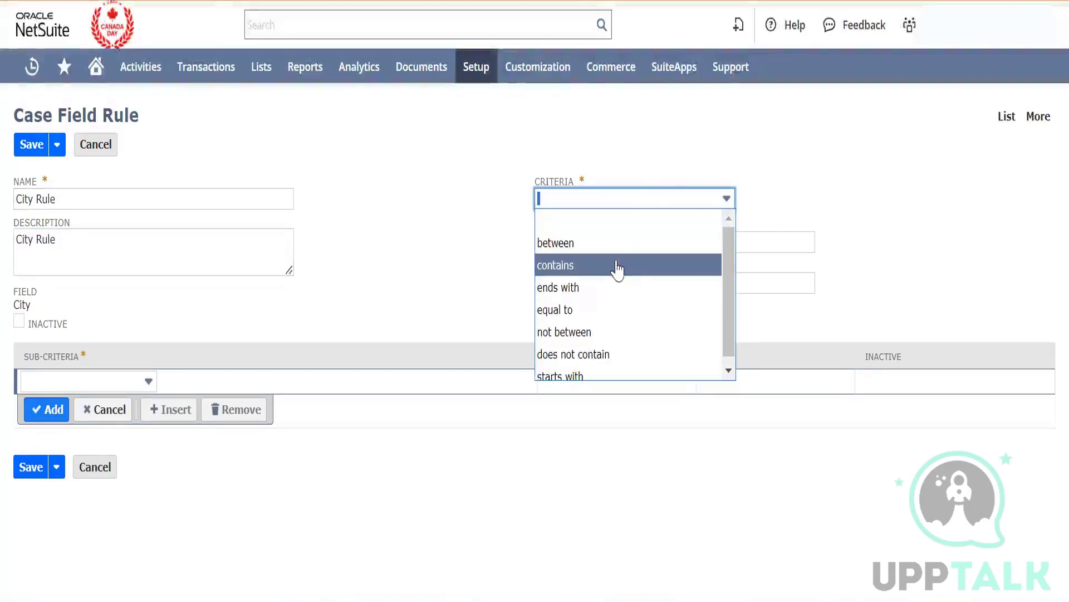
{"action": "left_click", "coordinate": [615, 309]}
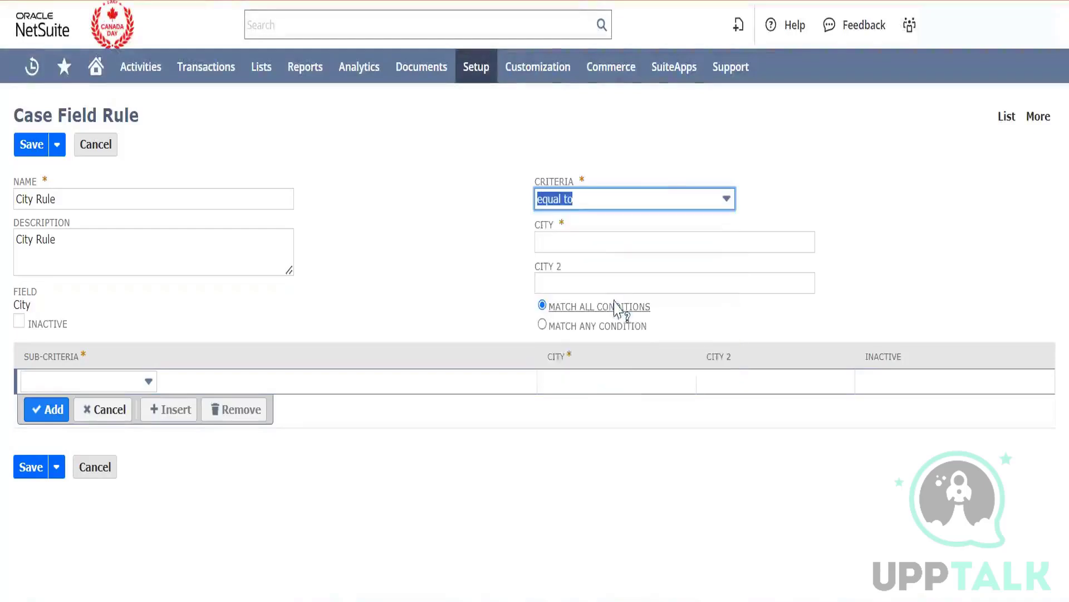
{"action": "left_click", "coordinate": [599, 246]}
{"action": "type", "text": "California"}
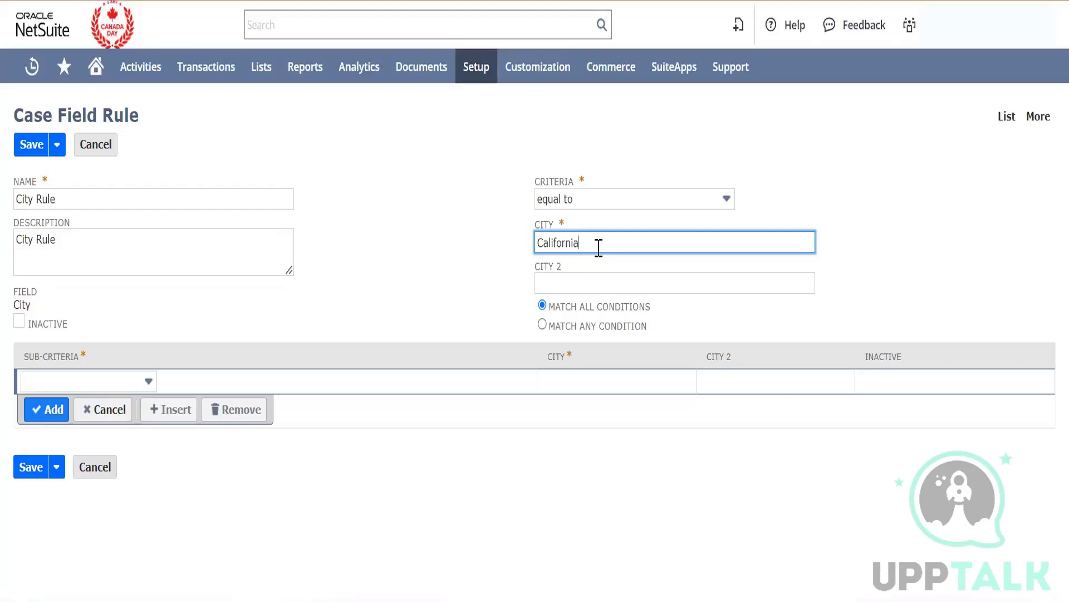
{"action": "key", "text": "Tab"}
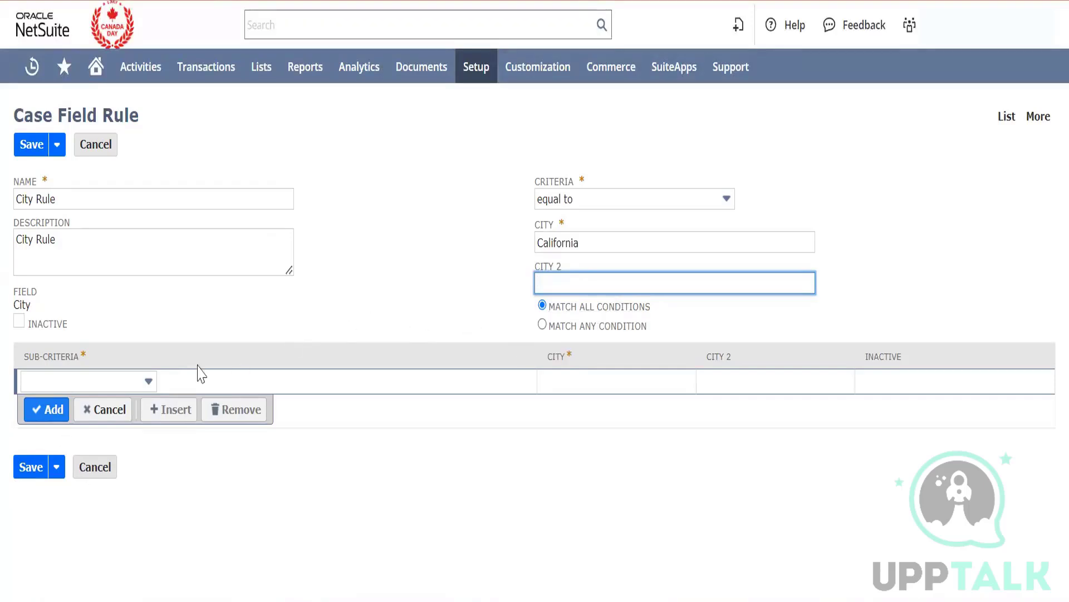
Save the case field rule without any sub-criteria.
{"action": "left_click", "coordinate": [140, 382]}
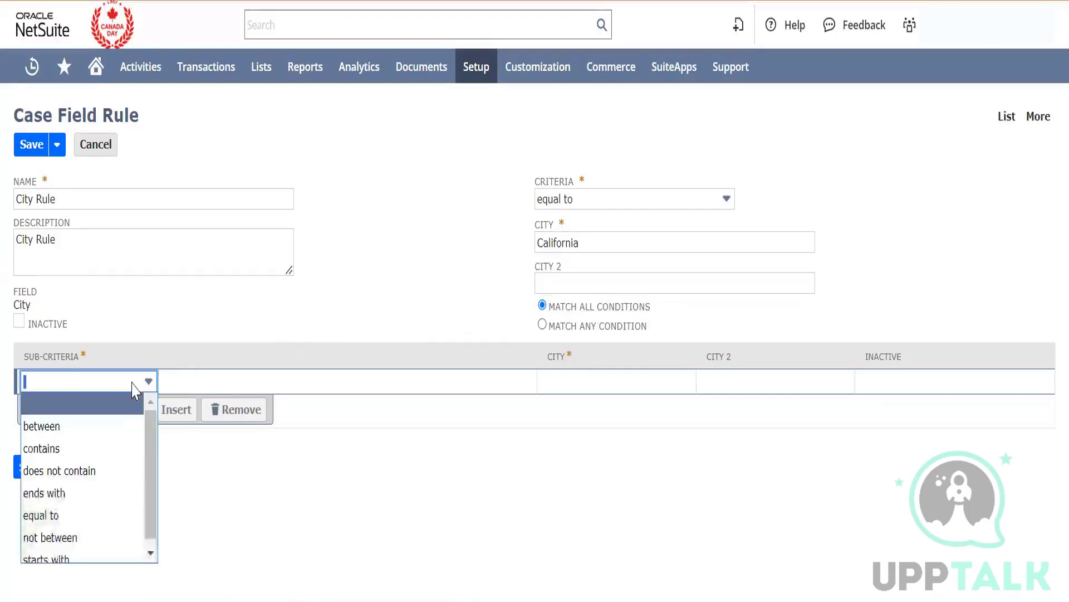
{"action": "left_click", "coordinate": [457, 491]}
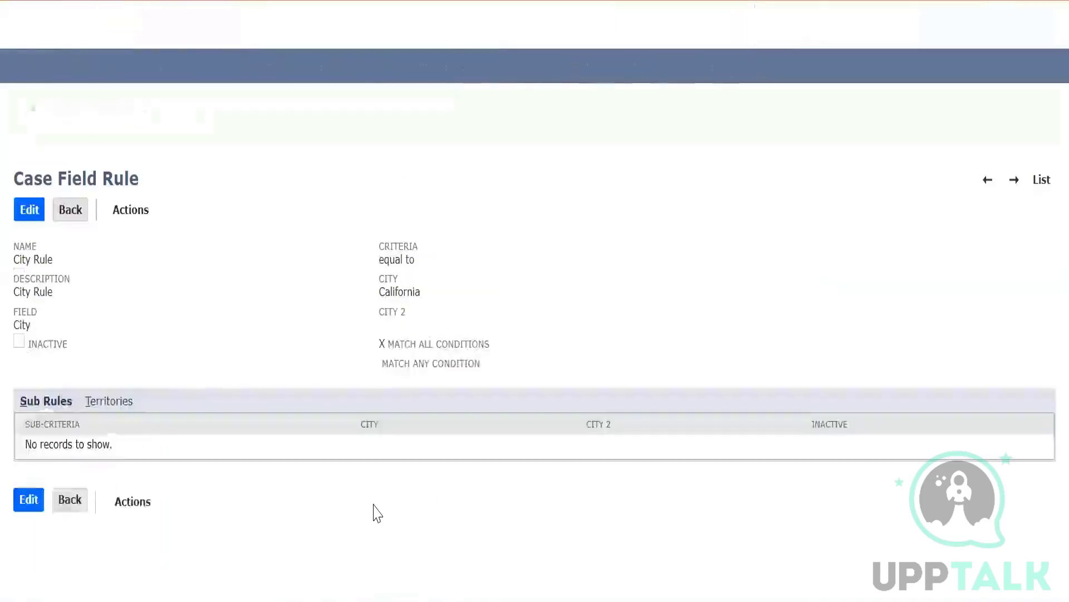
{"action": "double_click", "coordinate": [409, 287]}
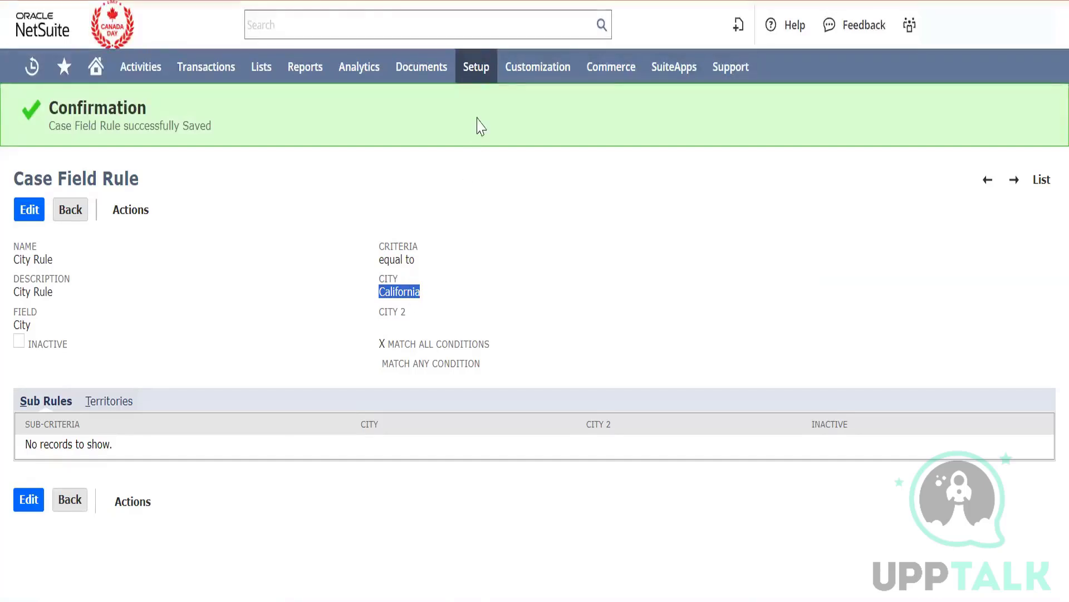
Open the case territories management page in a separate browser tab and start a new case territory.
{"action": "mouse_move", "coordinate": [477, 77]}
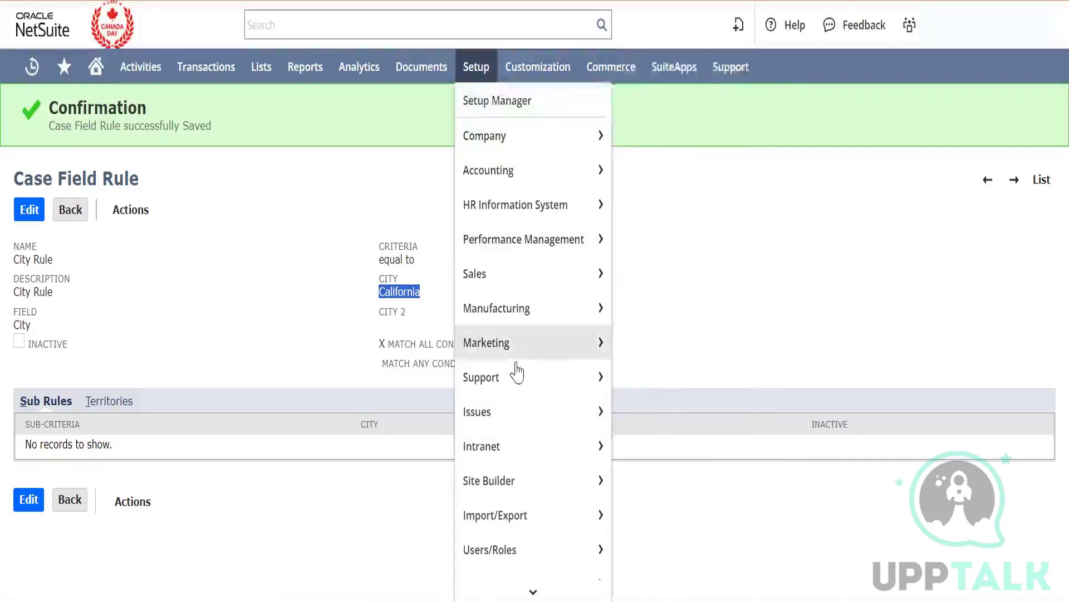
{"action": "mouse_move", "coordinate": [515, 372]}
{"action": "mouse_move", "coordinate": [644, 443]}
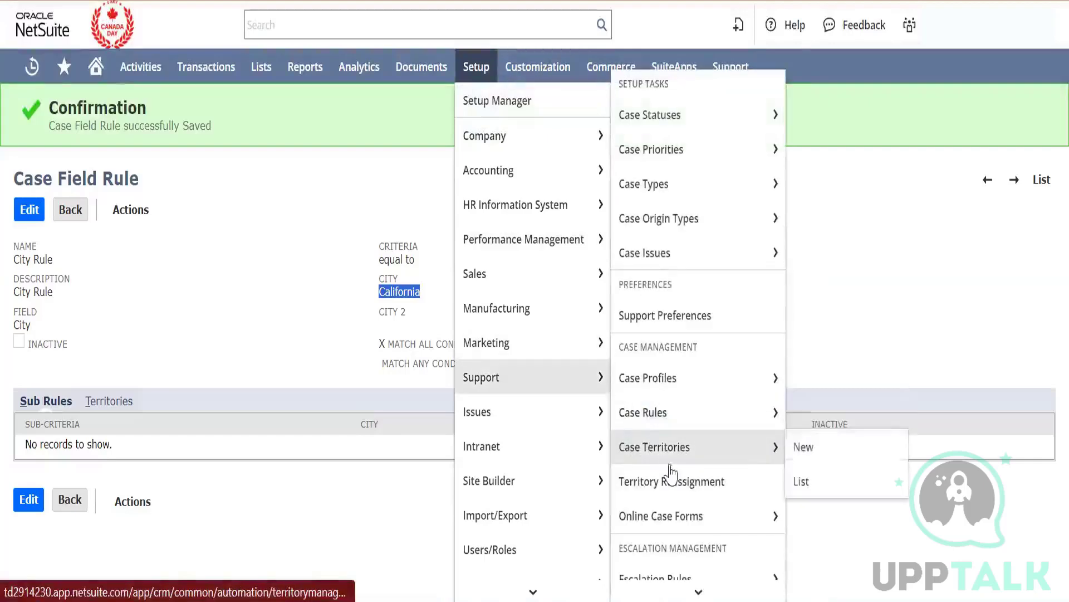
{"action": "right_click", "coordinate": [676, 476]}
{"action": "right_click", "coordinate": [658, 443]}
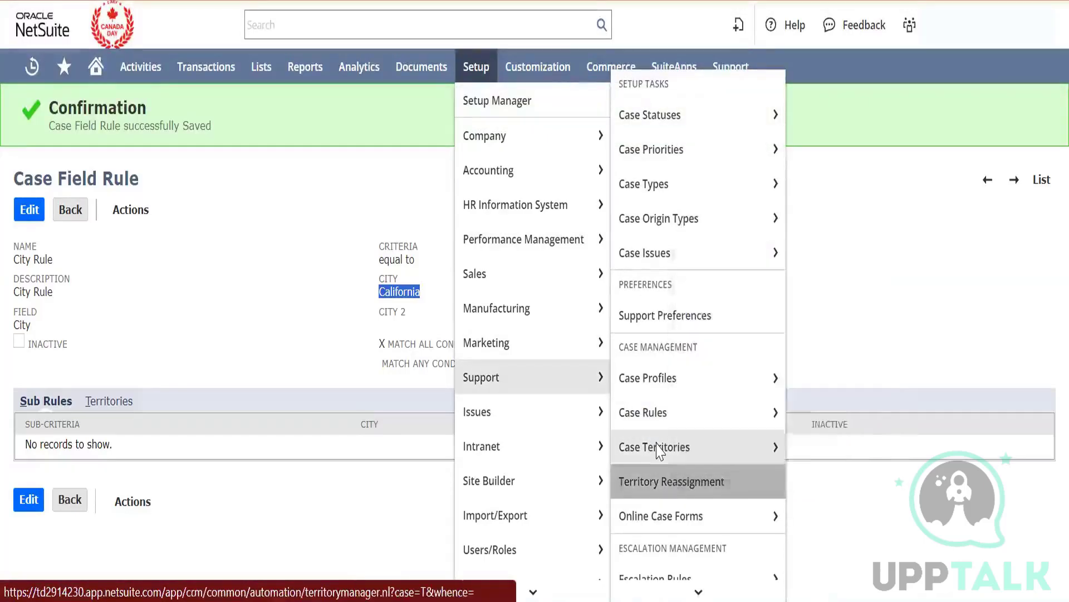
{"action": "left_click", "coordinate": [767, 203]}
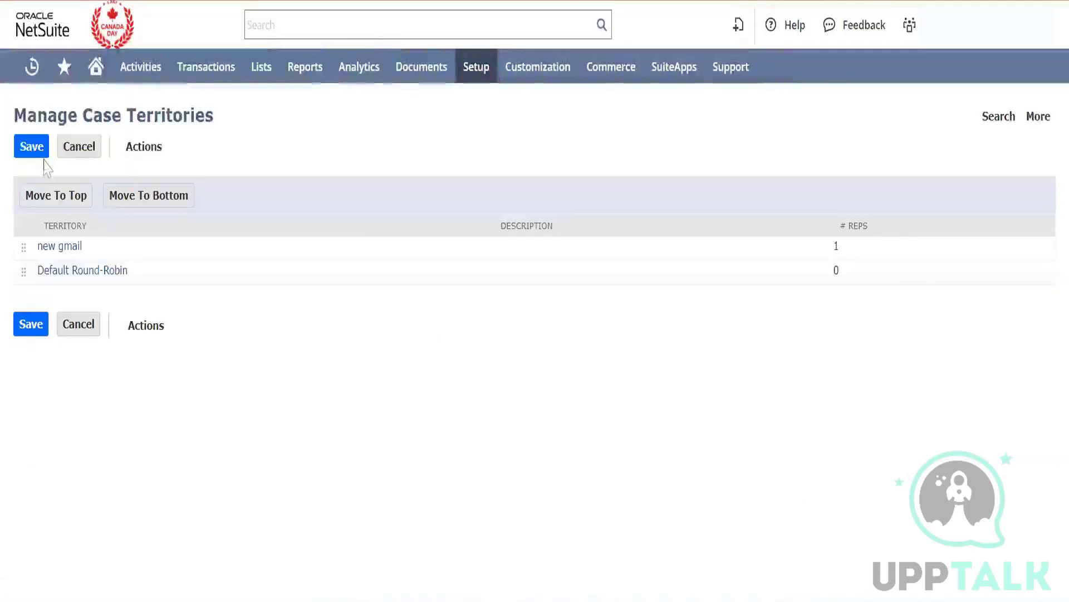
{"action": "mouse_move", "coordinate": [146, 152]}
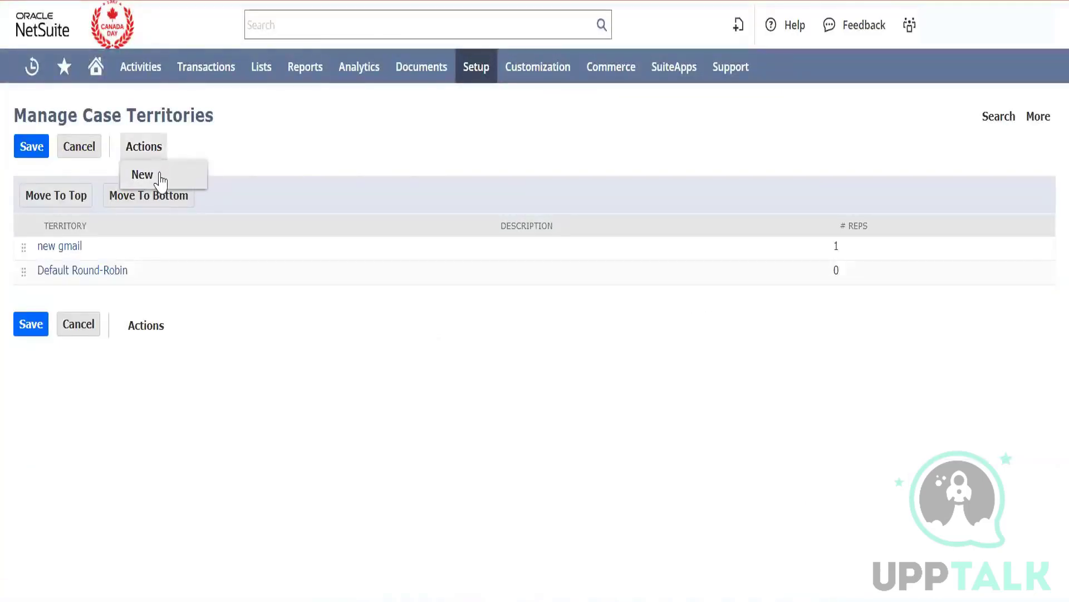
{"action": "left_click", "coordinate": [159, 175]}
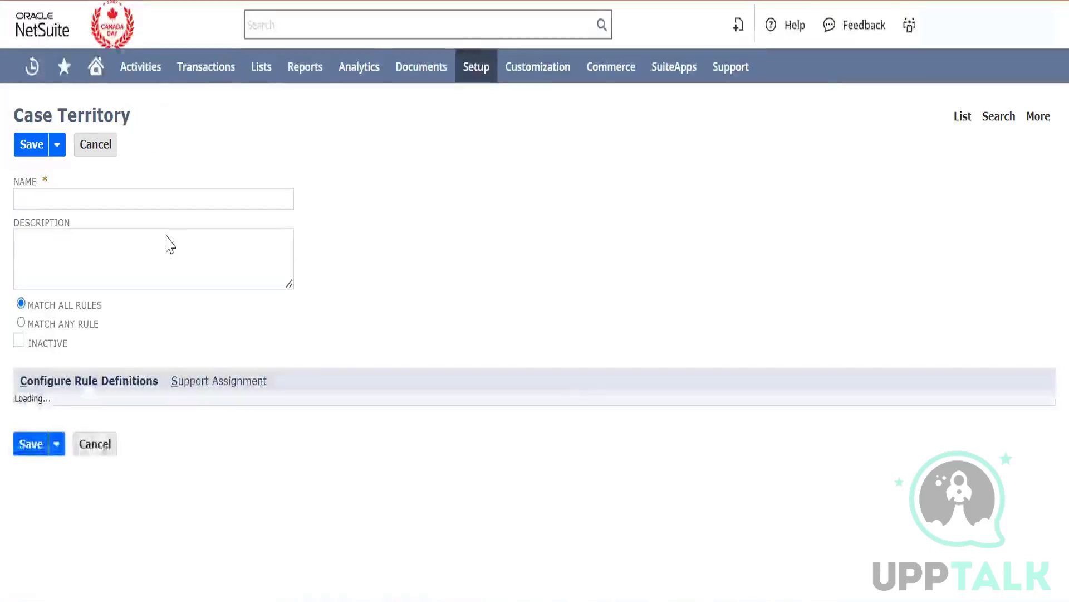
Enter City Territory as the new case territory's name and description.
{"action": "left_click", "coordinate": [142, 198]}
{"action": "type", "text": "Clty "}
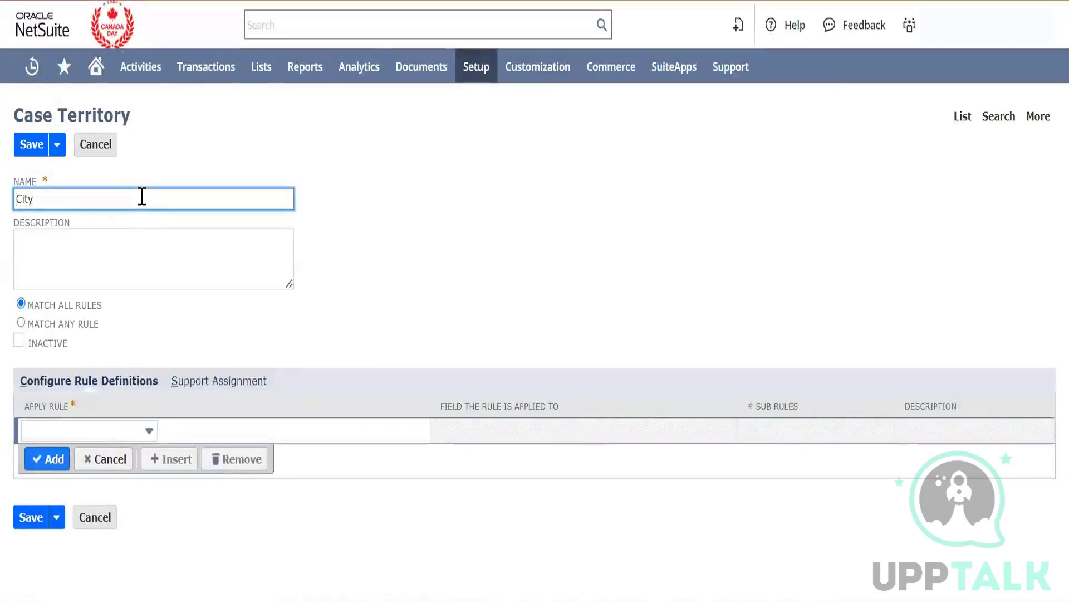
{"action": "type", "text": "Territory"}
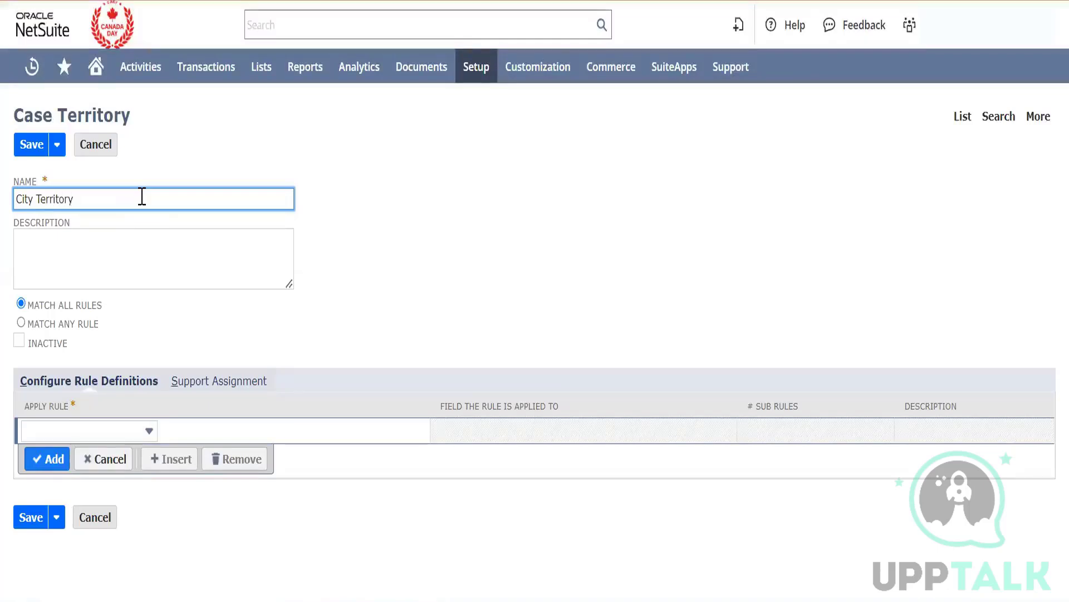
{"action": "key", "text": "Tab"}
{"action": "type", "text": "City Territory"}
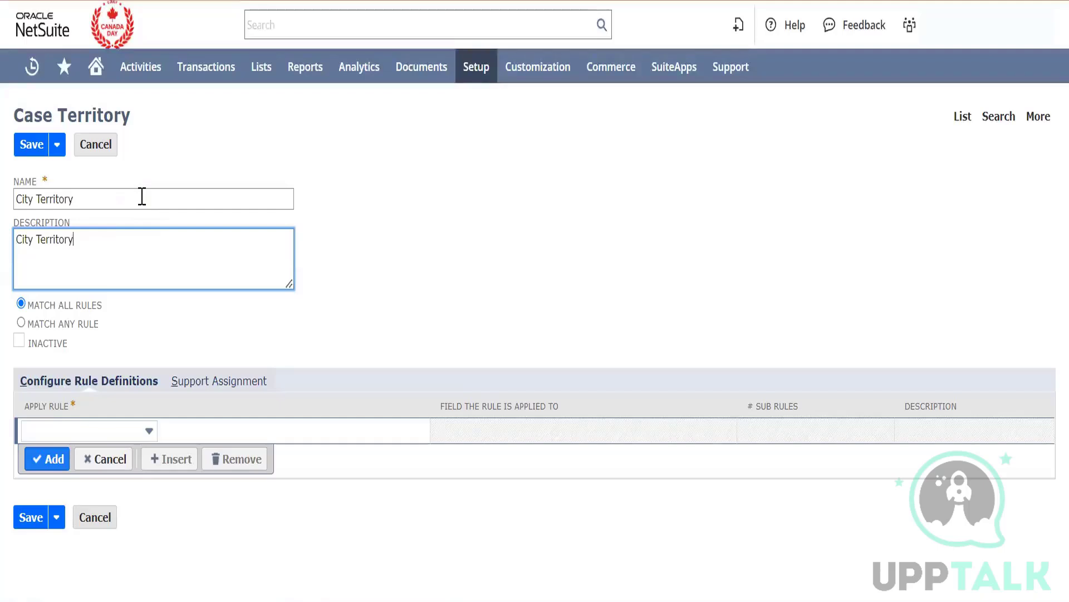
{"action": "key", "text": "Tab"}
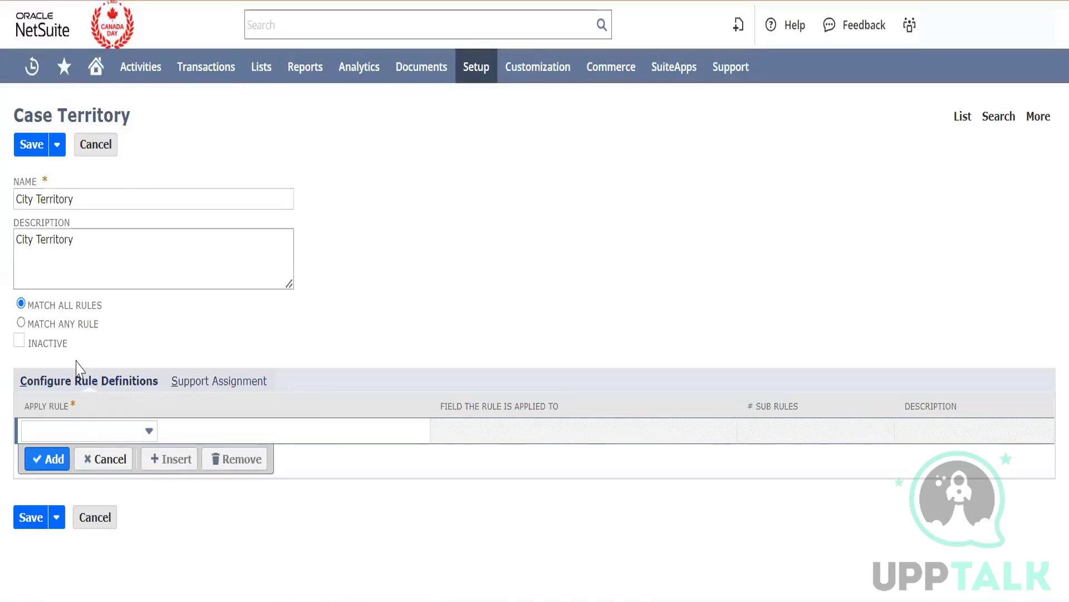
Add City Rule to the territory's rule definitions.
{"action": "left_click", "coordinate": [84, 429]}
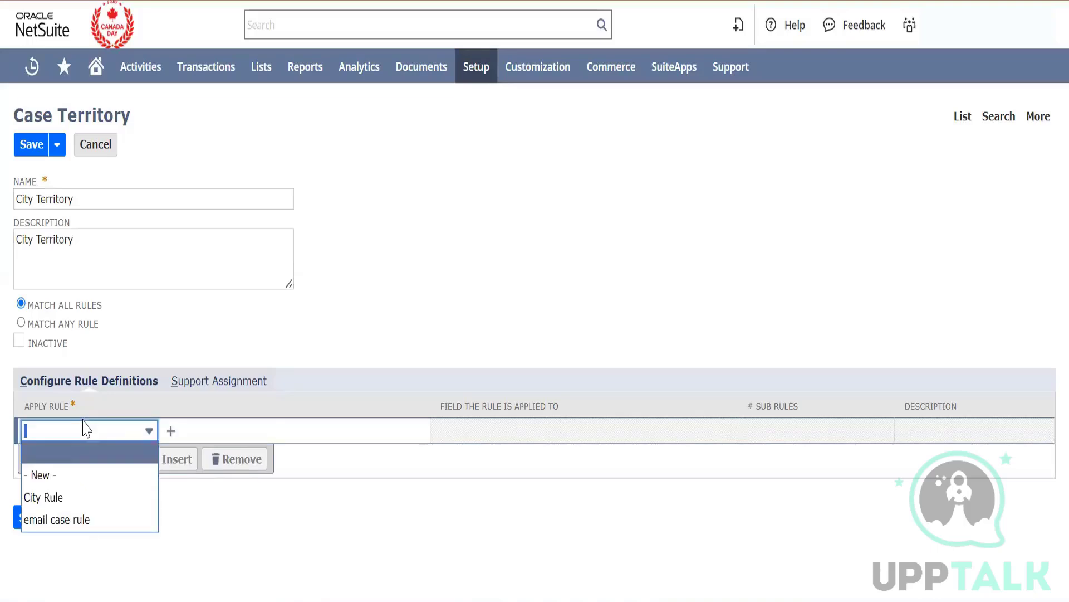
{"action": "left_click", "coordinate": [77, 491]}
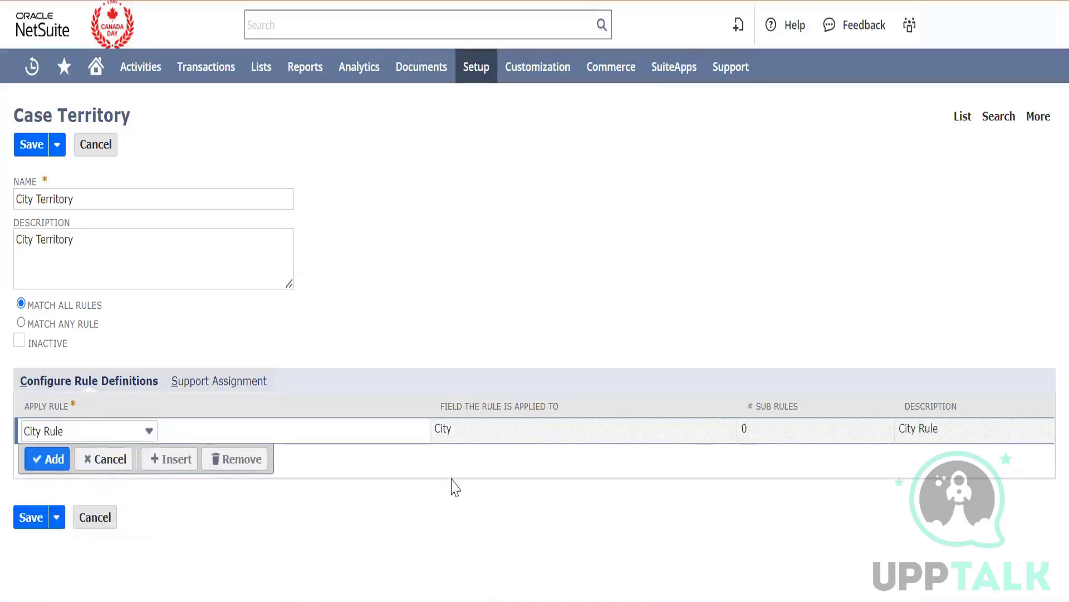
{"action": "left_click", "coordinate": [51, 460]}
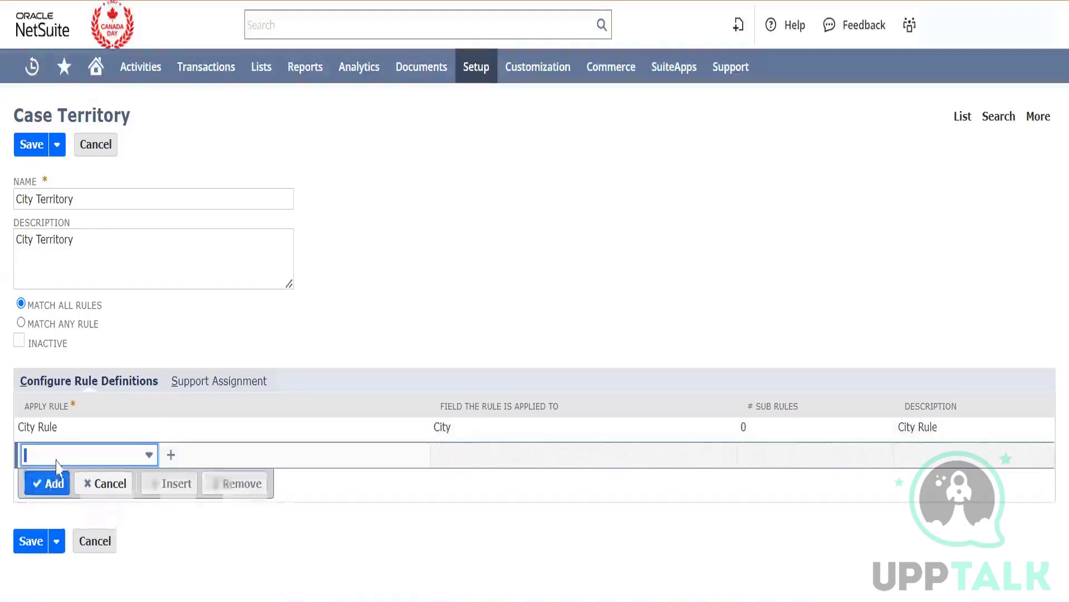
Assign a support rep to the territory and save the territory.
{"action": "left_click", "coordinate": [223, 382]}
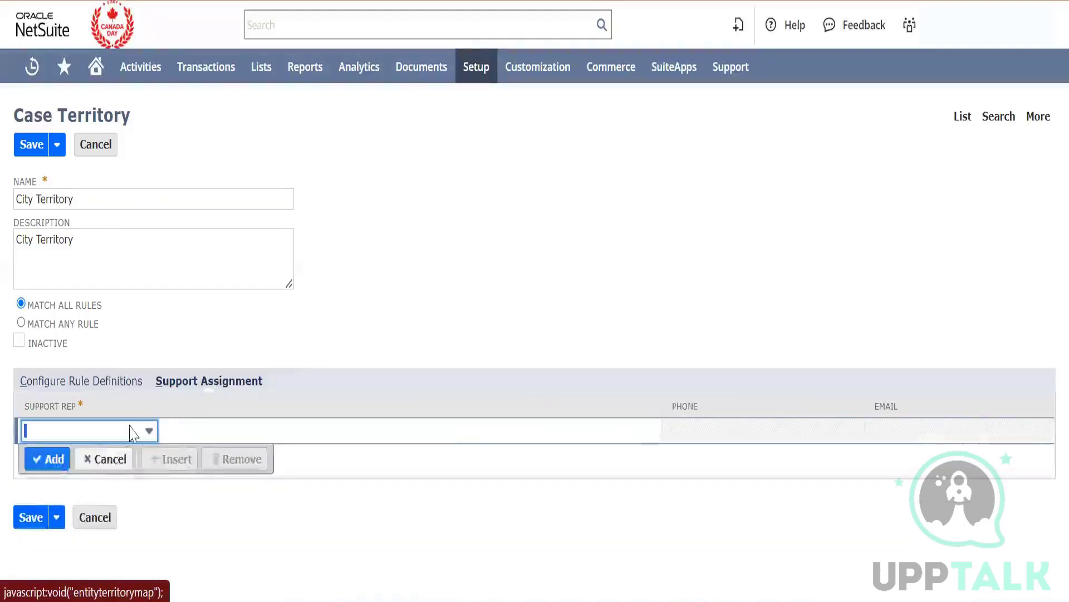
{"action": "left_click", "coordinate": [32, 530]}
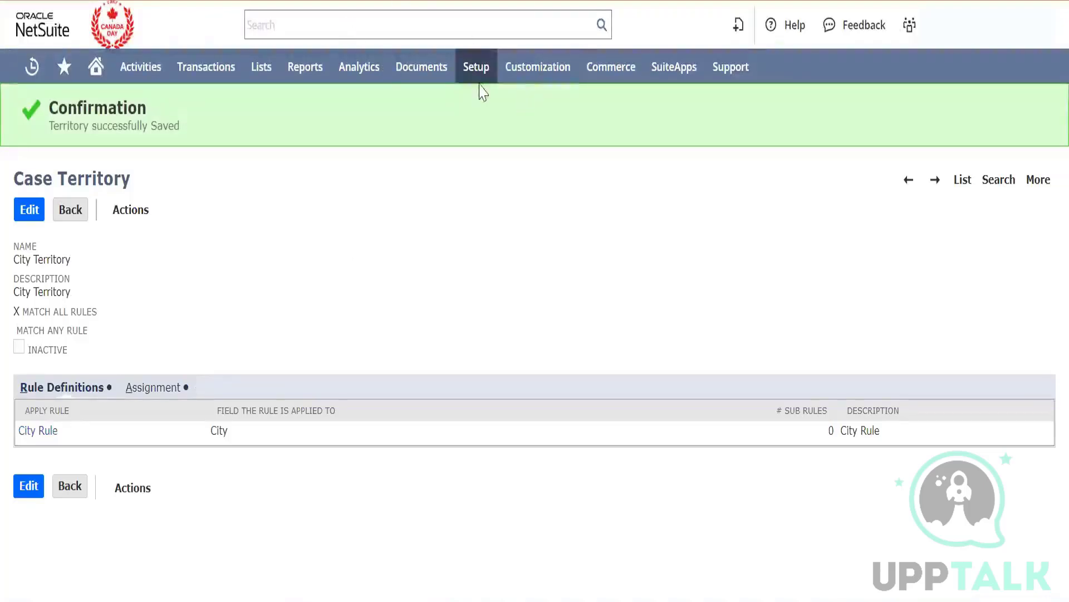
Open the online case forms list in a separate browser tab and edit New online Case form to reach its selected fields.
{"action": "mouse_move", "coordinate": [471, 73]}
{"action": "mouse_move", "coordinate": [525, 351]}
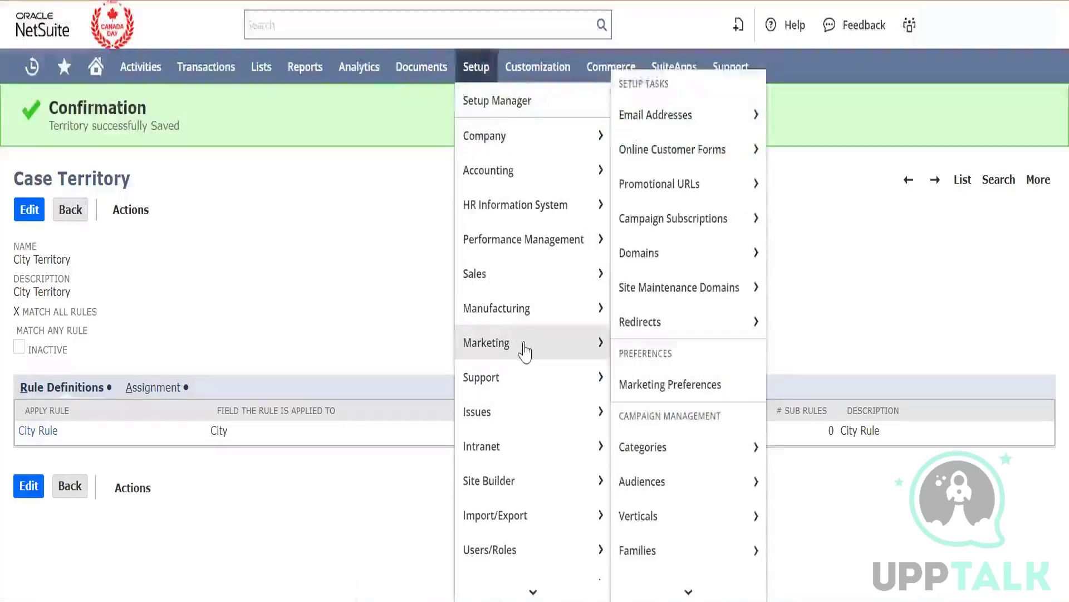
{"action": "mouse_move", "coordinate": [528, 376]}
{"action": "mouse_move", "coordinate": [653, 379]}
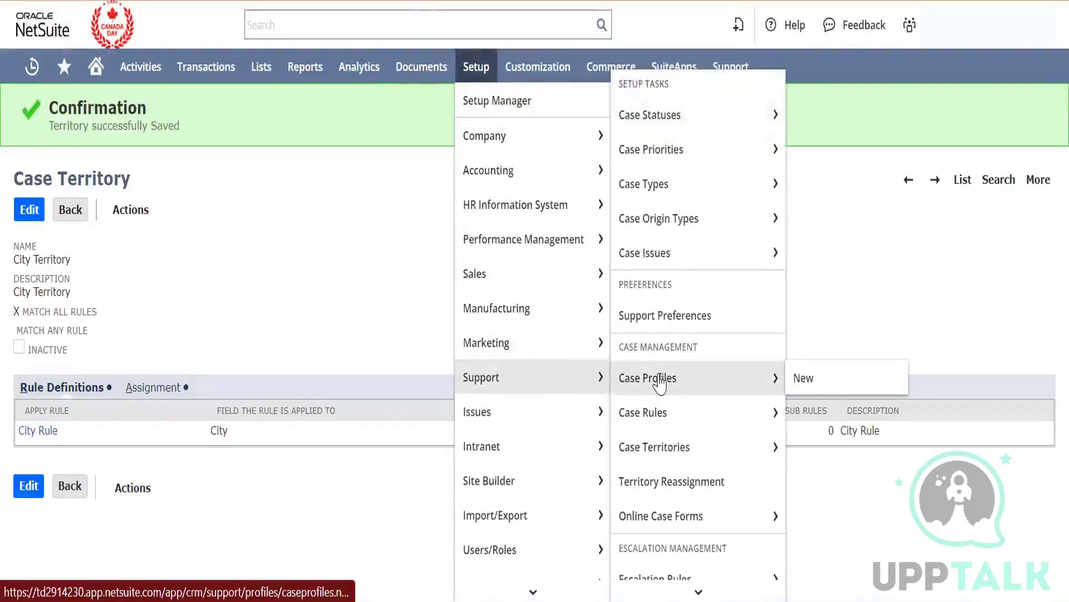
{"action": "scroll", "coordinate": [659, 383], "scroll_direction": "down", "scroll_amount": 1}
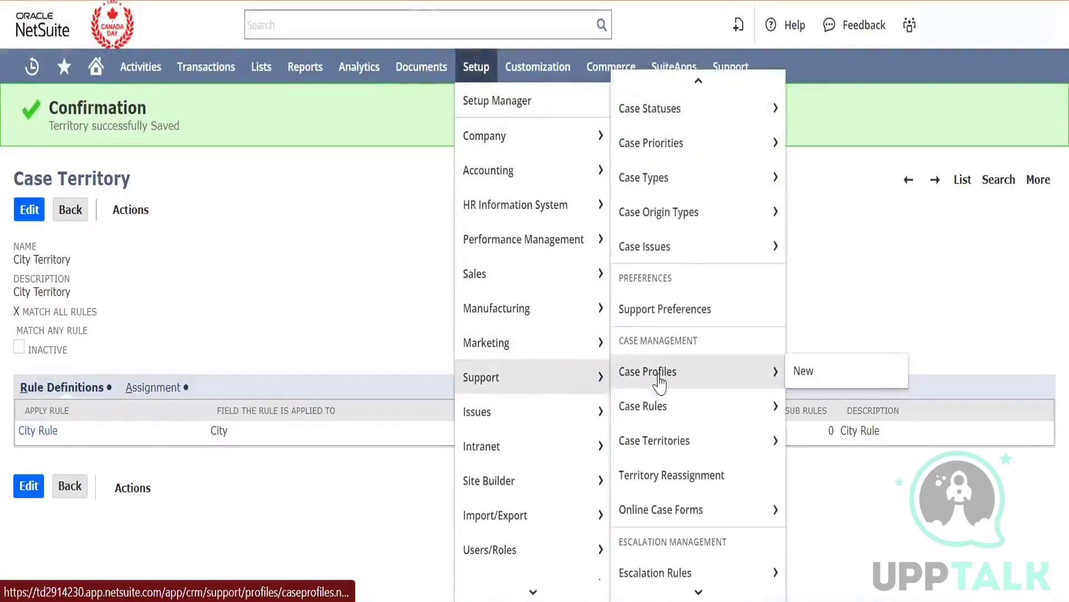
{"action": "right_click", "coordinate": [705, 501]}
{"action": "left_click", "coordinate": [747, 248]}
{"action": "mouse_move", "coordinate": [741, 202]}
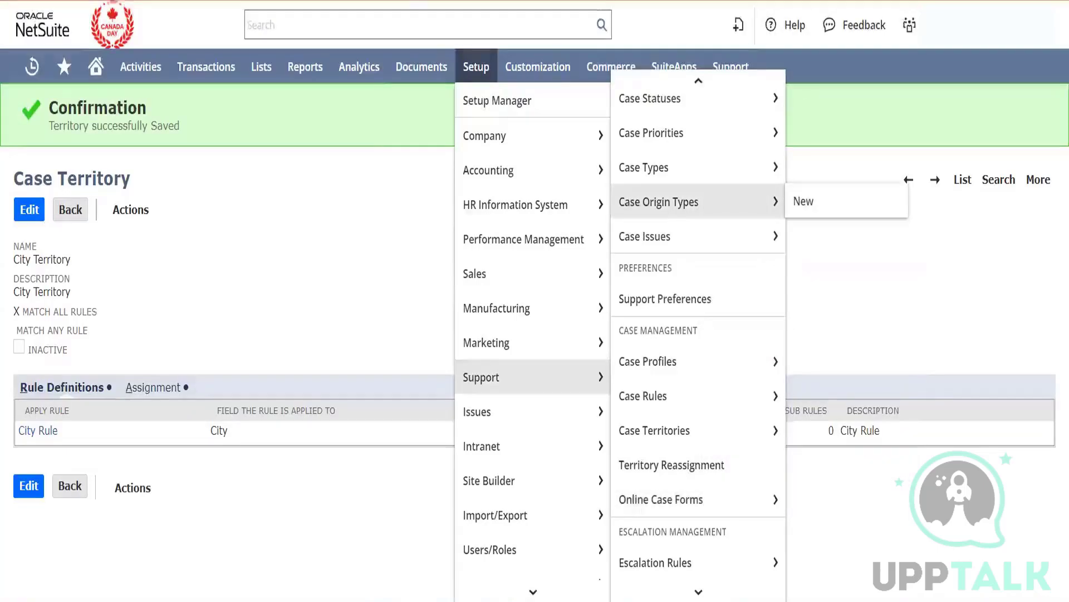
{"action": "key", "text": "ctrl+Tab"}
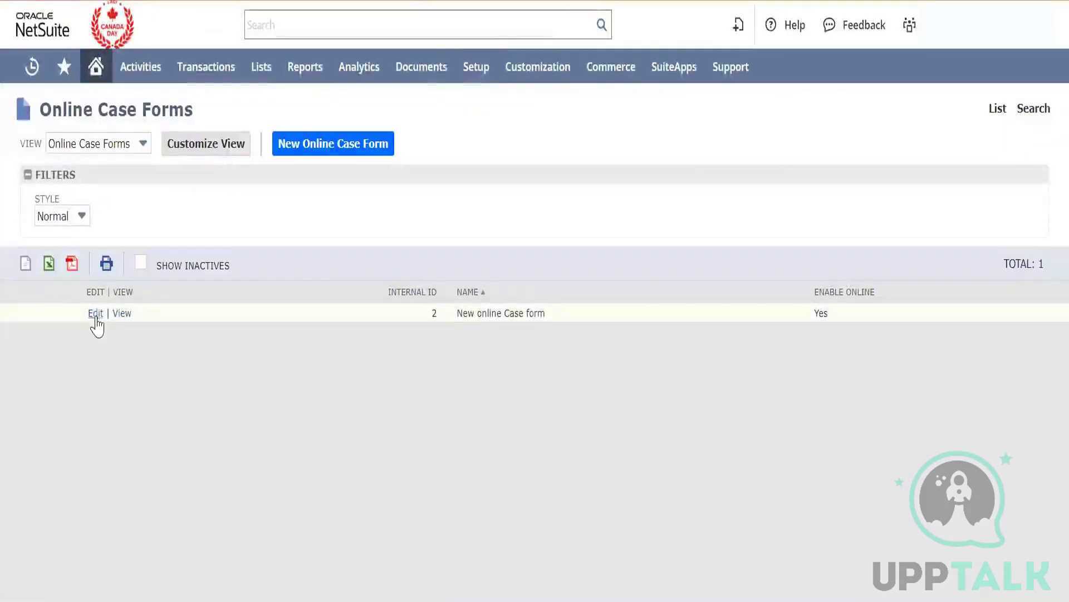
{"action": "left_click", "coordinate": [96, 313]}
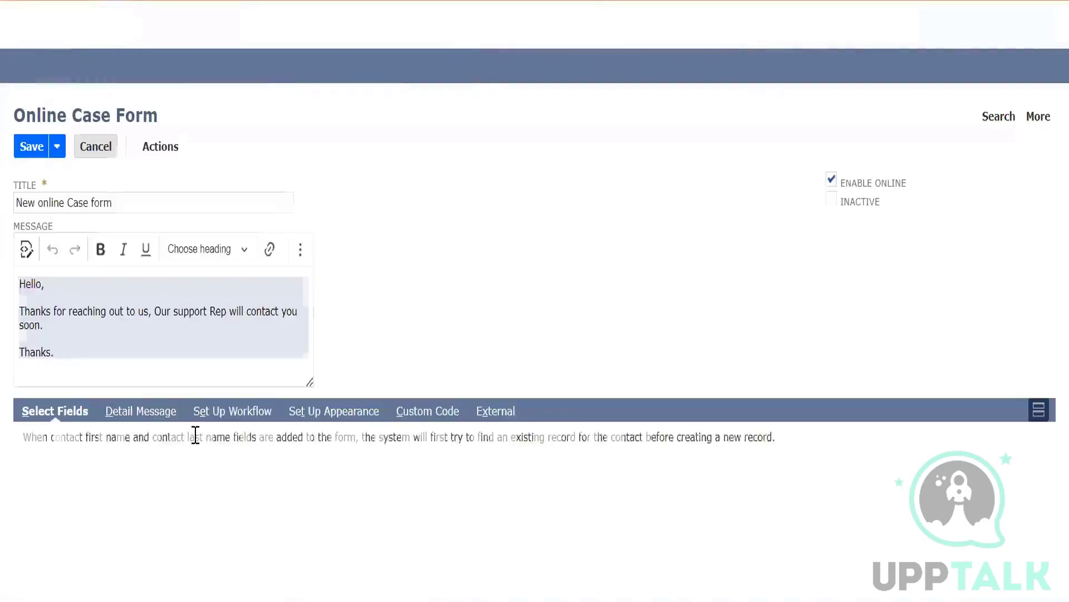
{"action": "scroll", "coordinate": [192, 435], "scroll_direction": "down", "scroll_amount": 3}
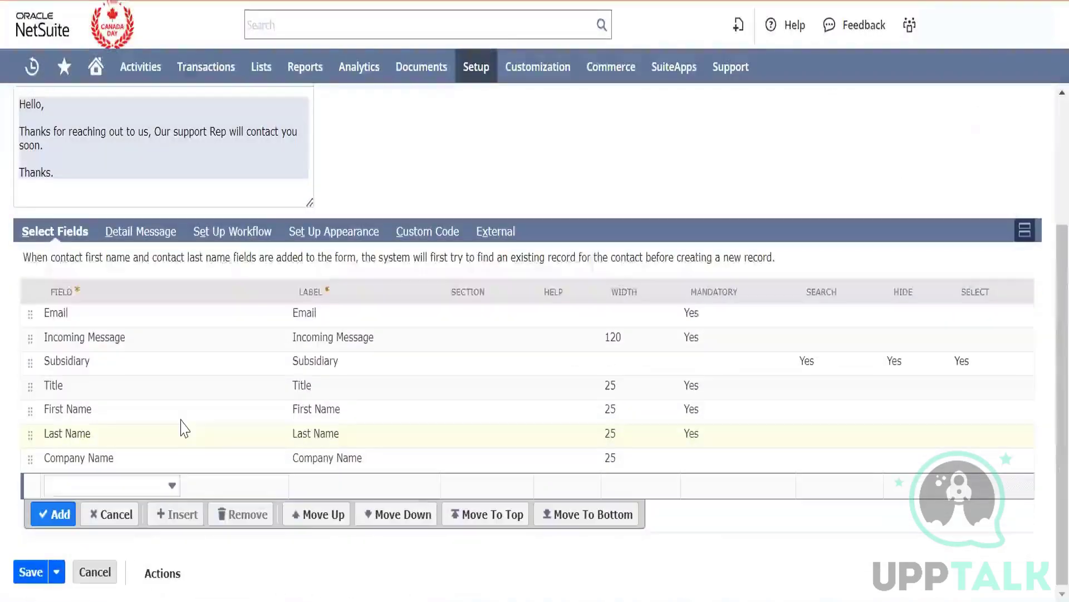
Add the City field to the online case form's selected fields and save the form.
{"action": "left_click", "coordinate": [132, 490]}
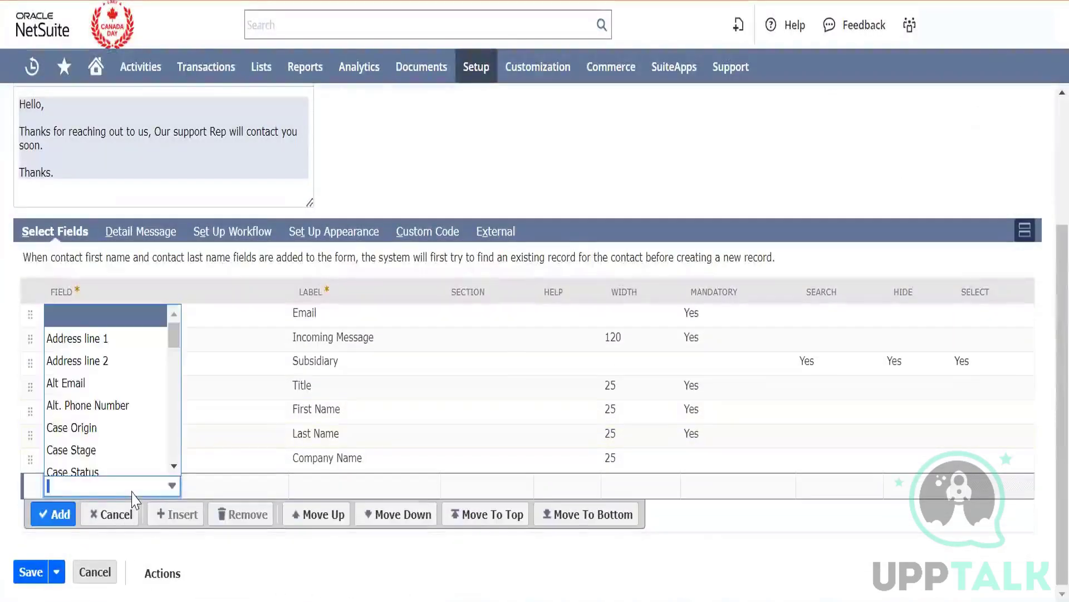
{"action": "type", "text": "ci"}
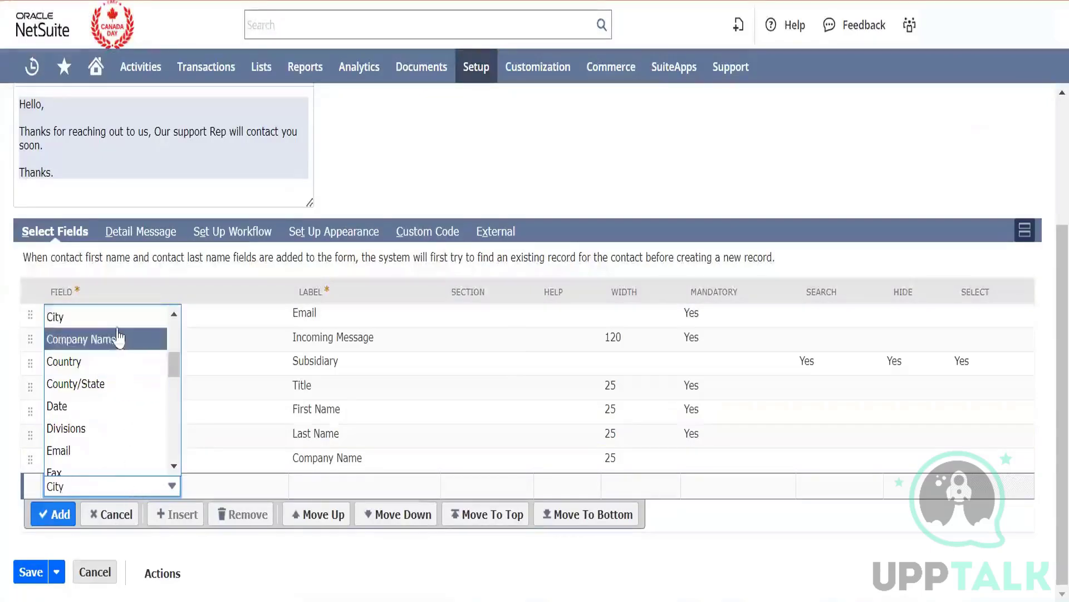
{"action": "key", "text": "Return"}
{"action": "left_click", "coordinate": [54, 513]}
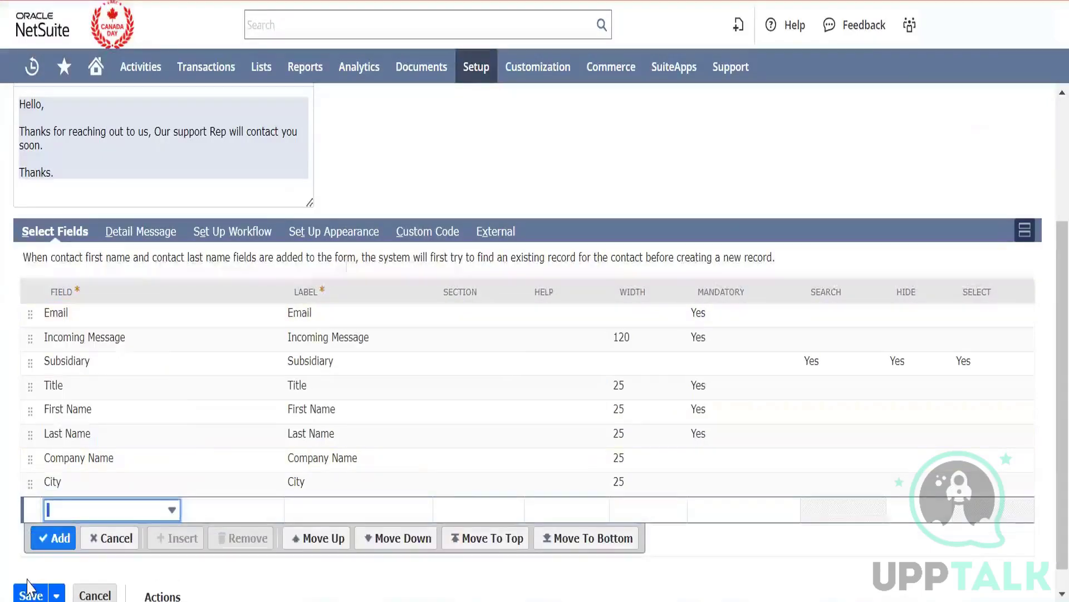
{"action": "left_click", "coordinate": [28, 590]}
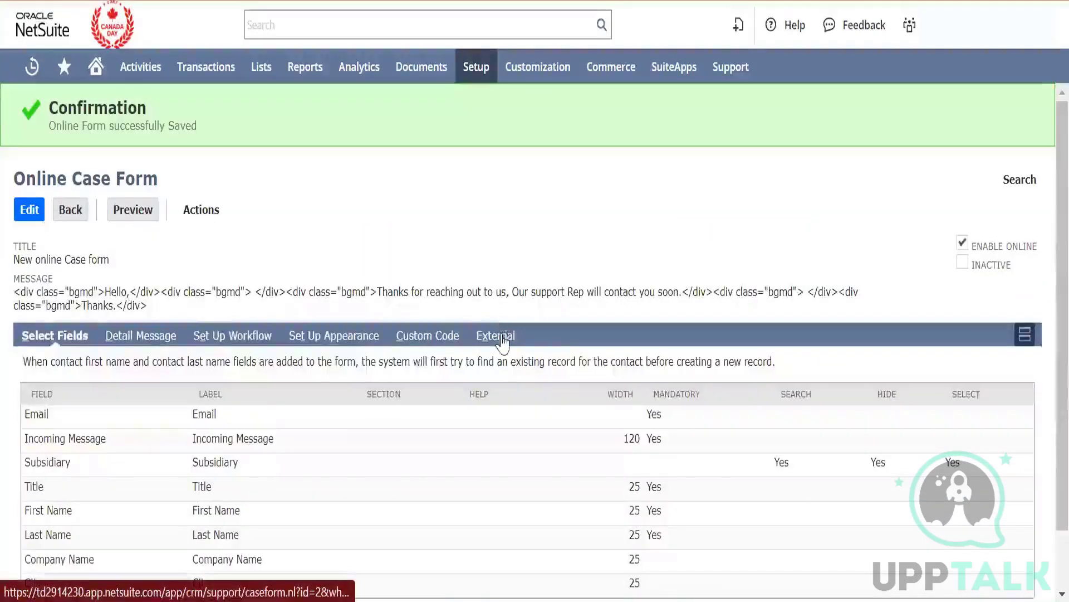
Open the published external case form and fill in the contact's email, title Mr, full name, company name and city California.
{"action": "left_click", "coordinate": [496, 336]}
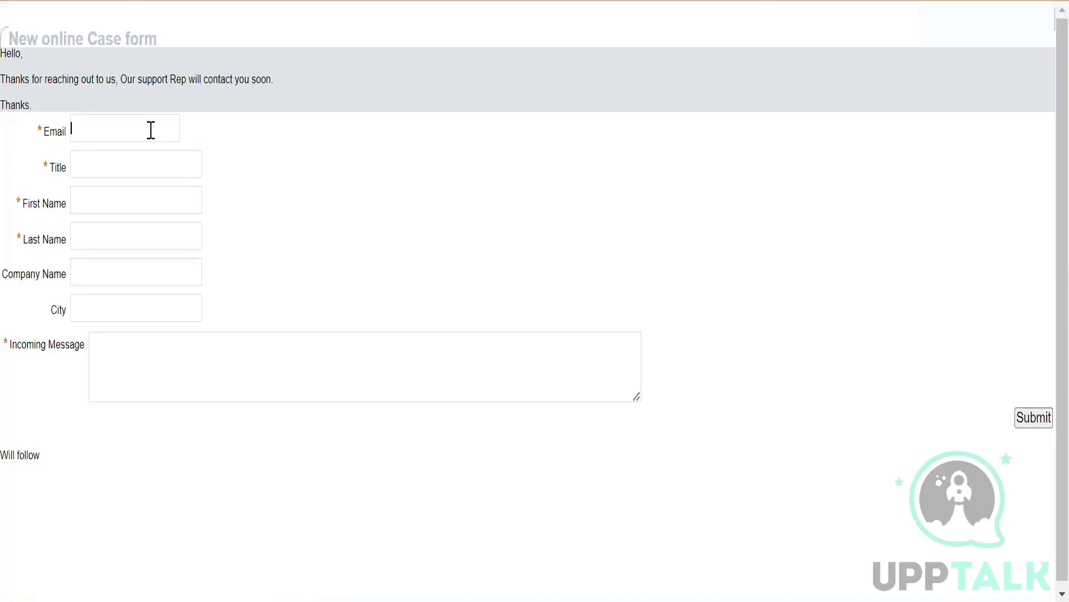
{"action": "type", "text": "???????????"}
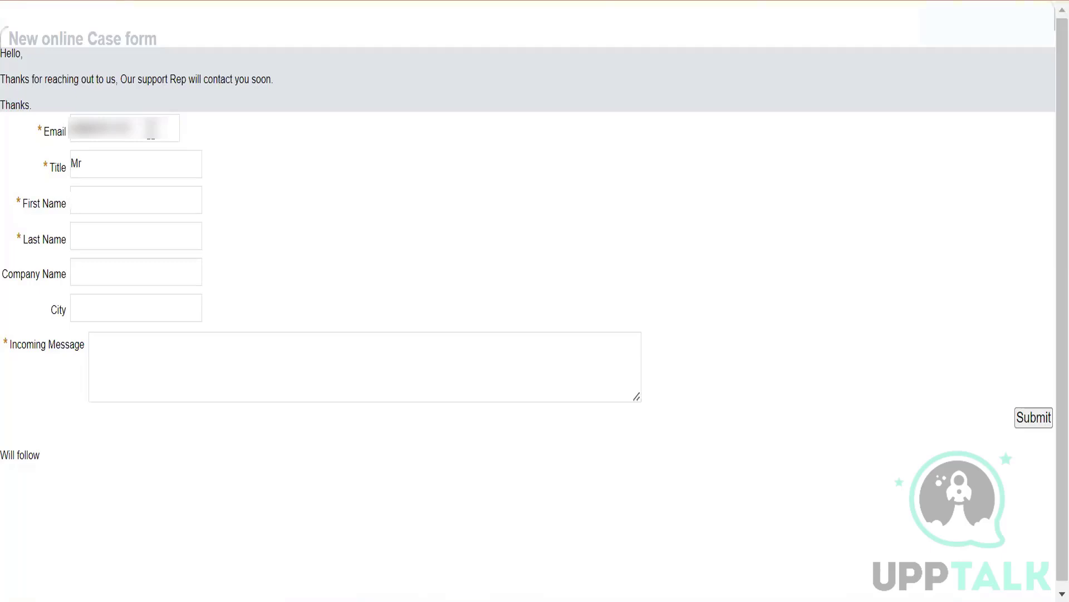
{"action": "type", "text": "Das"}
{"action": "type", "text": "California"}
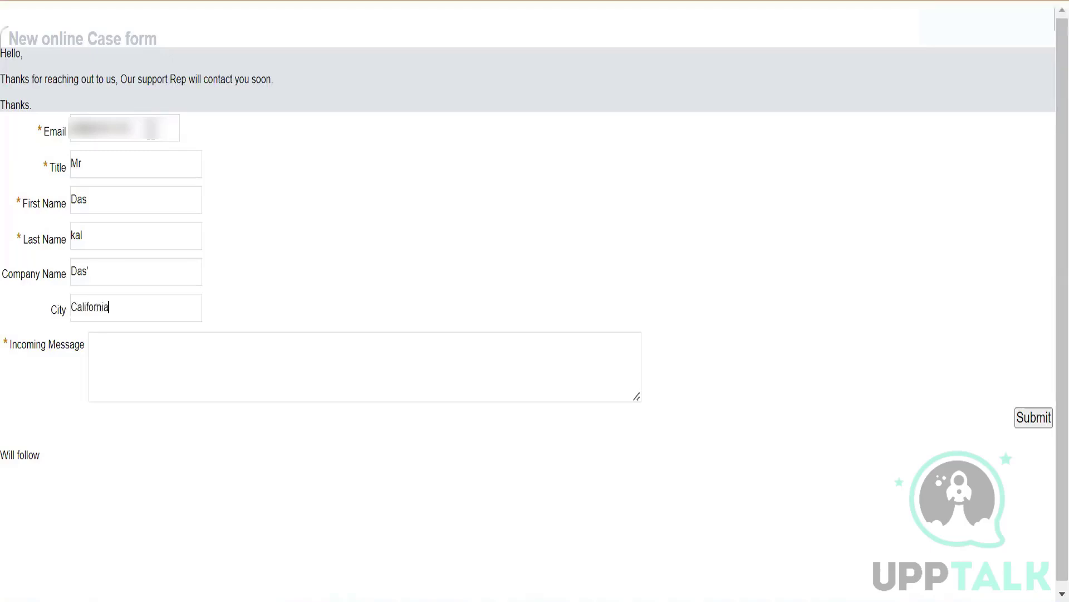
Enter California Territoty Test as the incoming message and submit the online case form.
{"action": "key", "text": "ctrl+a"}
{"action": "key", "text": "ctrl+c"}
{"action": "key", "text": "Tab"}
{"action": "key", "text": "ctrl+v"}
{"action": "type", "text": "Territory rtes"}
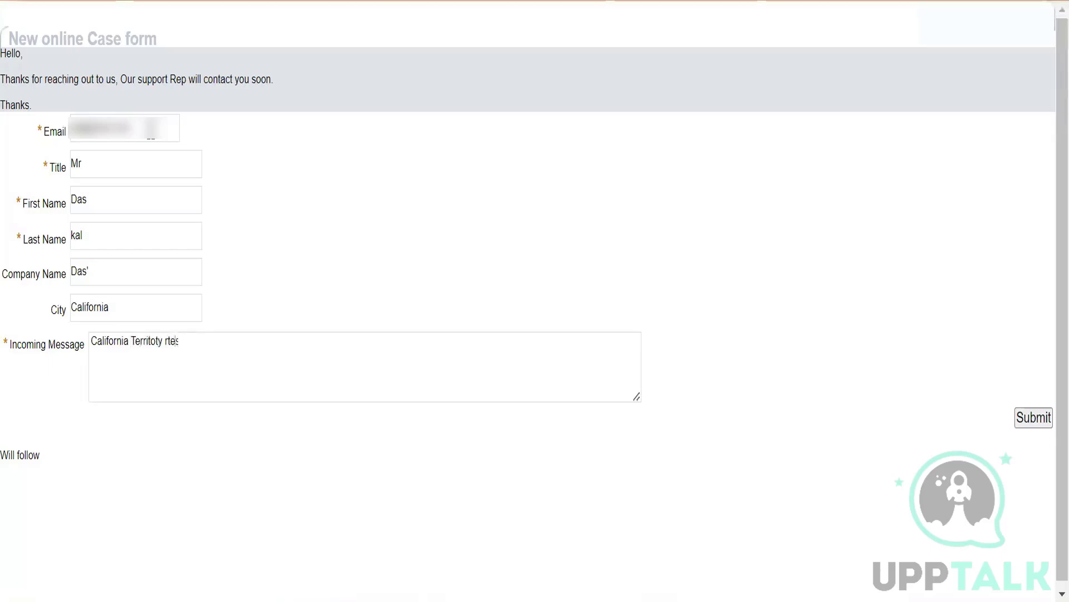
{"action": "scroll", "coordinate": [365, 367], "scroll_direction": "down", "scroll_amount": 1}
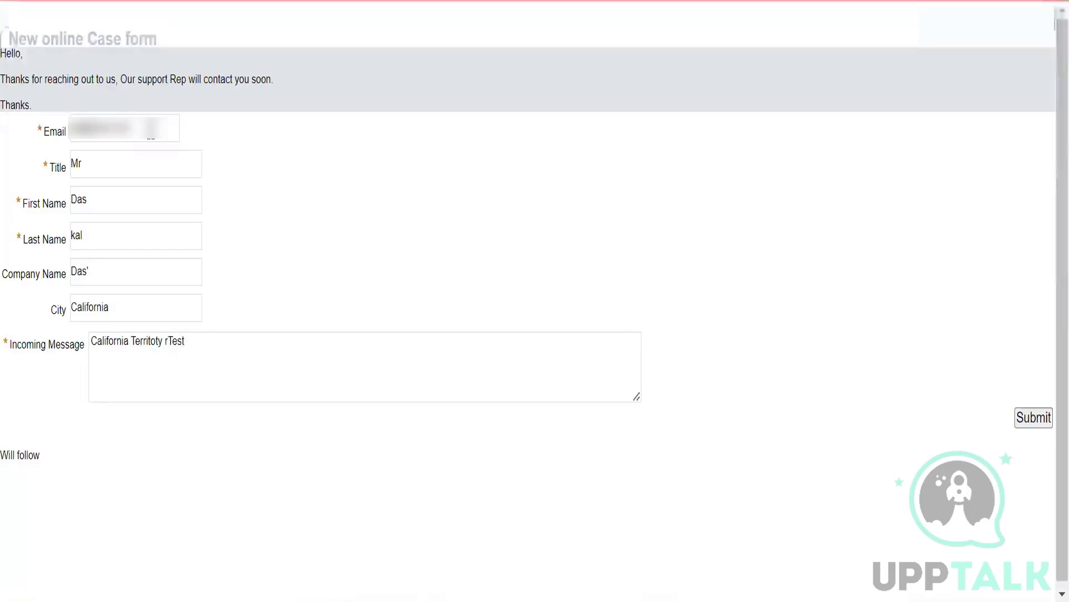
{"action": "left_click", "coordinate": [91, 336]}
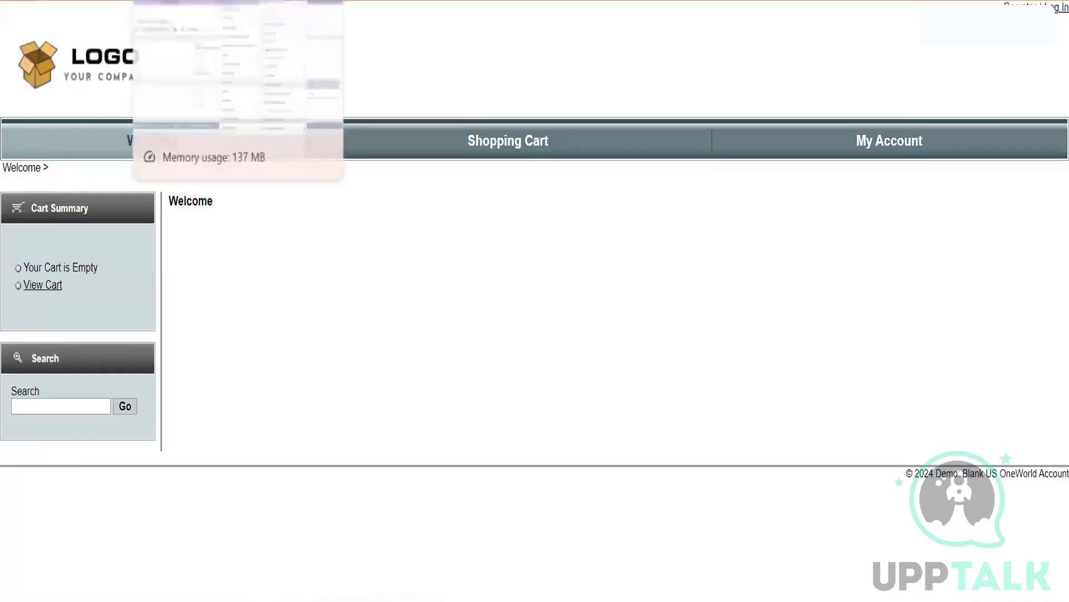
Return to the NetSuite cases list, grab case 5 and save its record.
{"action": "left_click", "coordinate": [161, 0]}
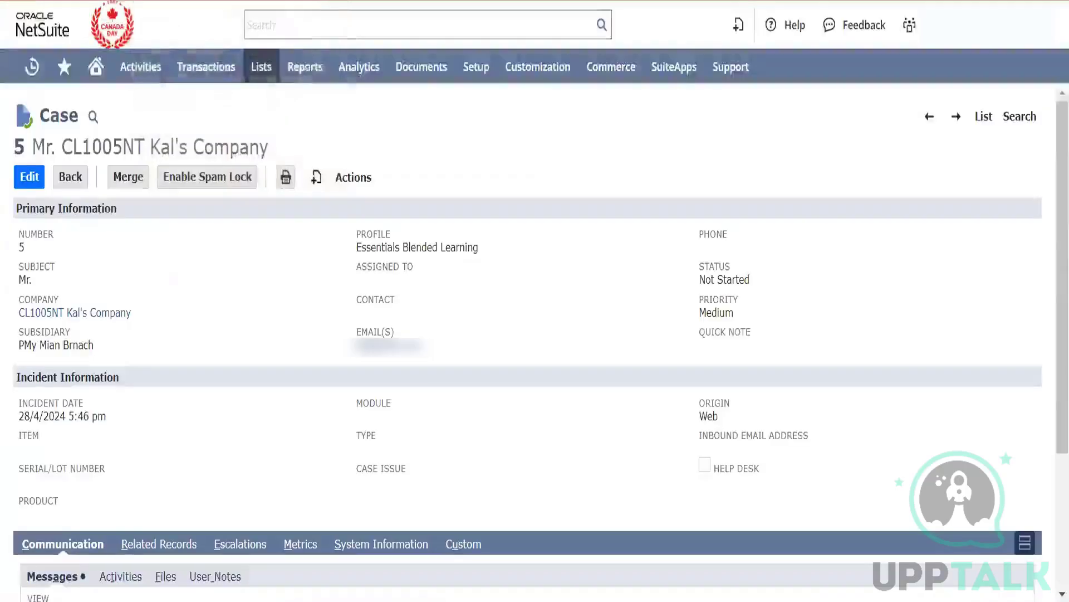
{"action": "left_click", "coordinate": [977, 120]}
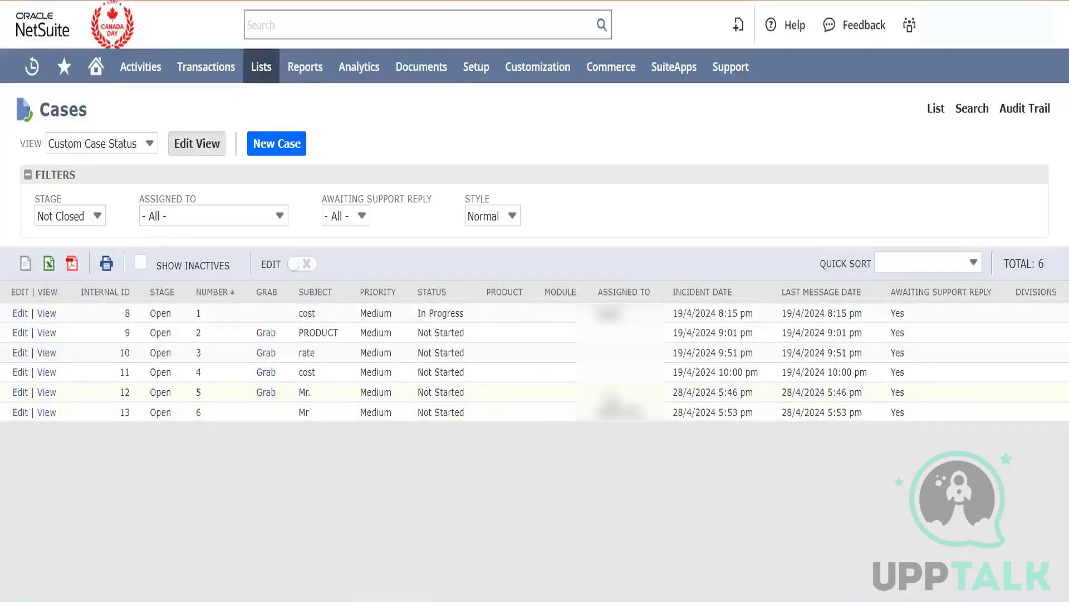
{"action": "left_click", "coordinate": [265, 393]}
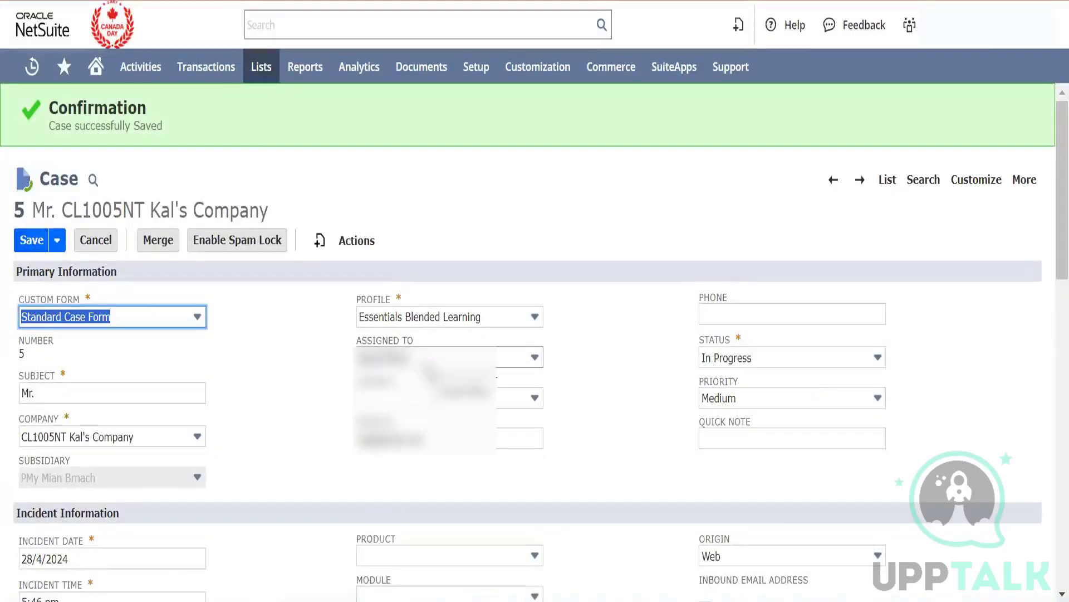
{"action": "left_click", "coordinate": [273, 360]}
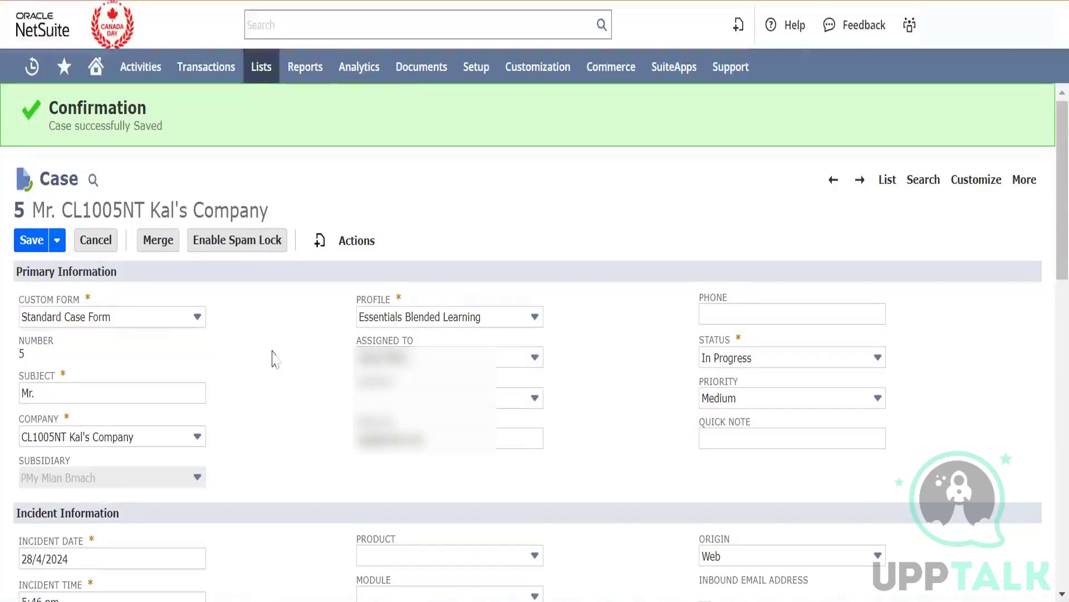
{"action": "left_click", "coordinate": [26, 245]}
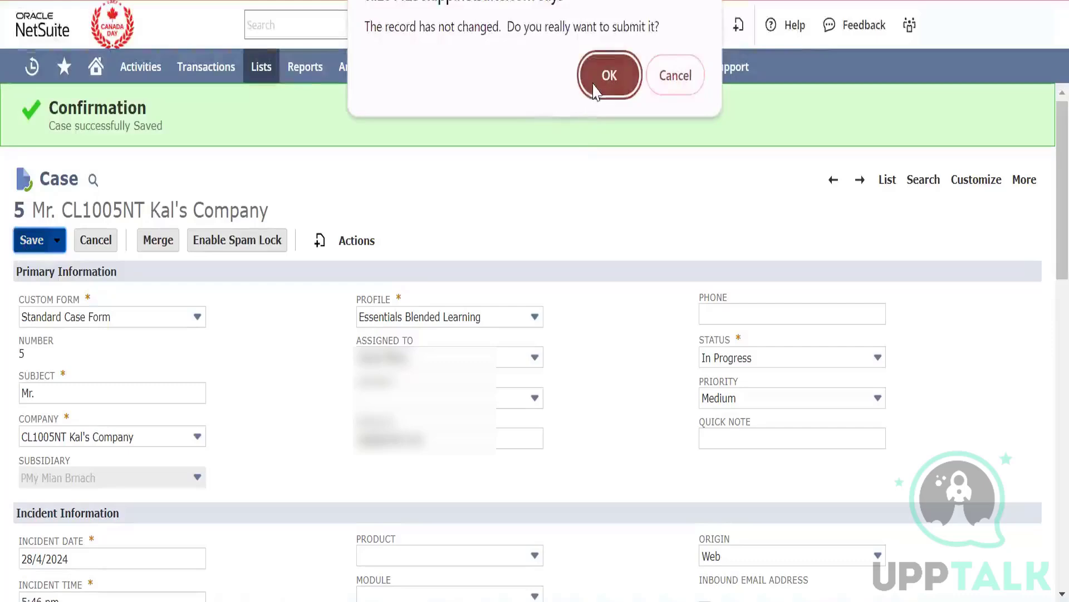
{"action": "left_click", "coordinate": [608, 75]}
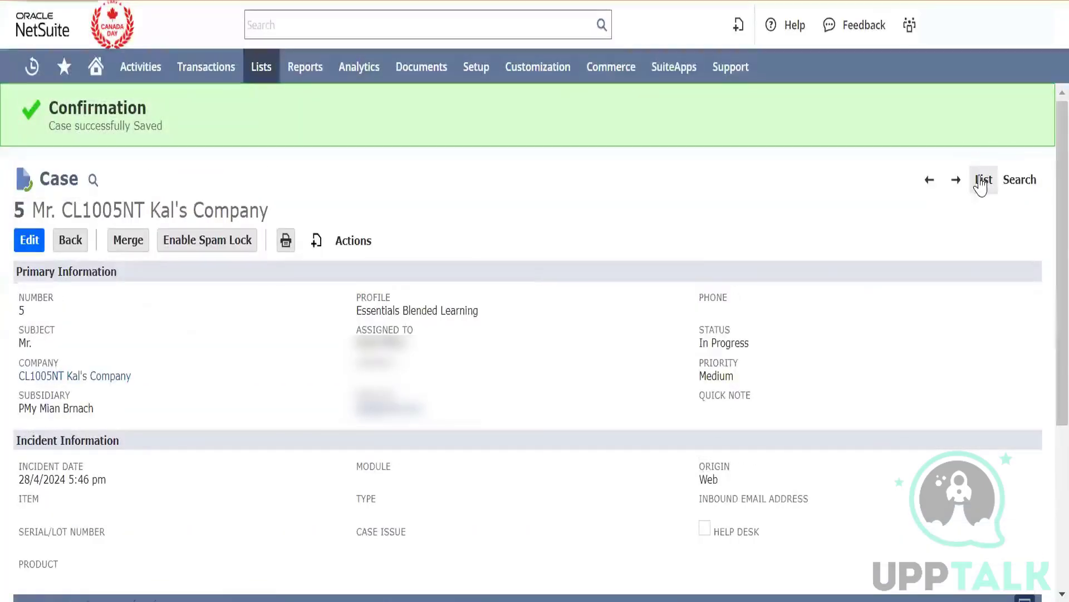
View case 6 from the cases list and examine its messages and assignment details.
{"action": "left_click", "coordinate": [961, 184]}
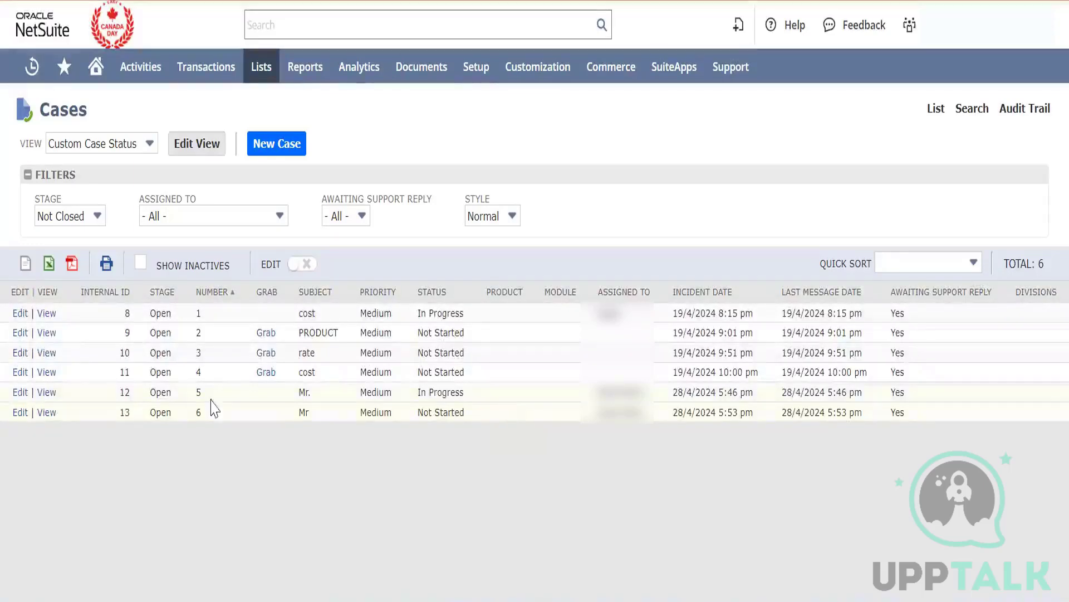
{"action": "left_click", "coordinate": [47, 413]}
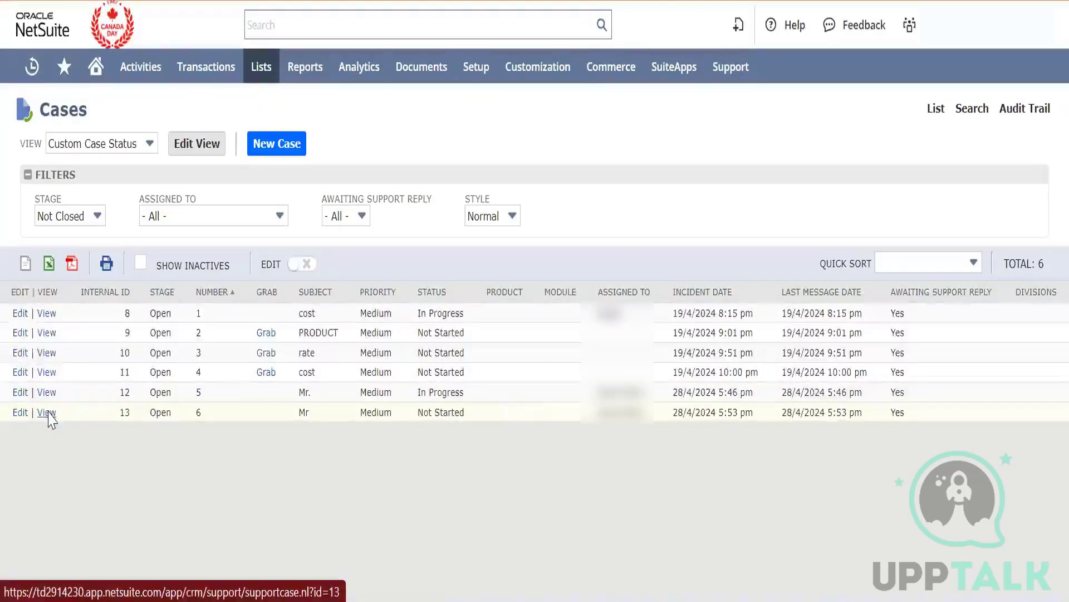
{"action": "scroll", "coordinate": [473, 477], "scroll_direction": "down", "scroll_amount": 3}
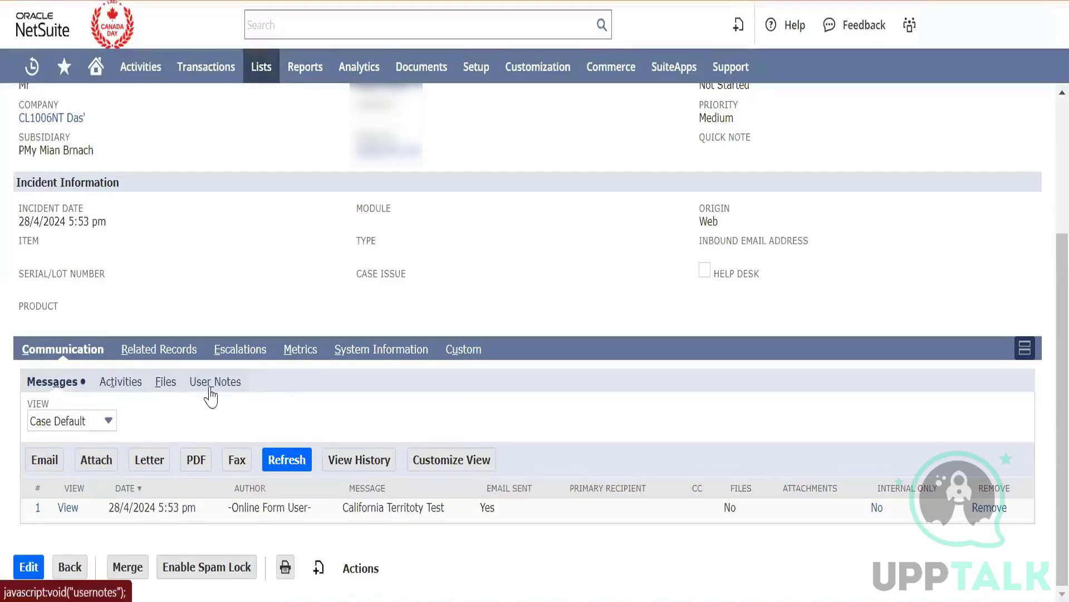
{"action": "scroll", "coordinate": [226, 419], "scroll_direction": "up", "scroll_amount": 2}
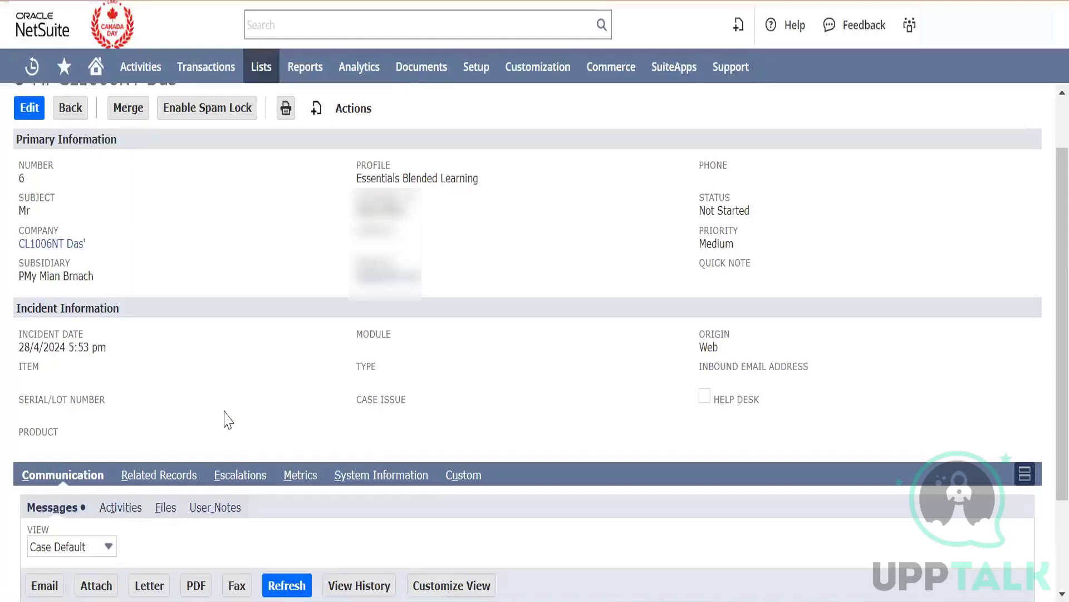
{"action": "scroll", "coordinate": [226, 419], "scroll_direction": "up", "scroll_amount": 1}
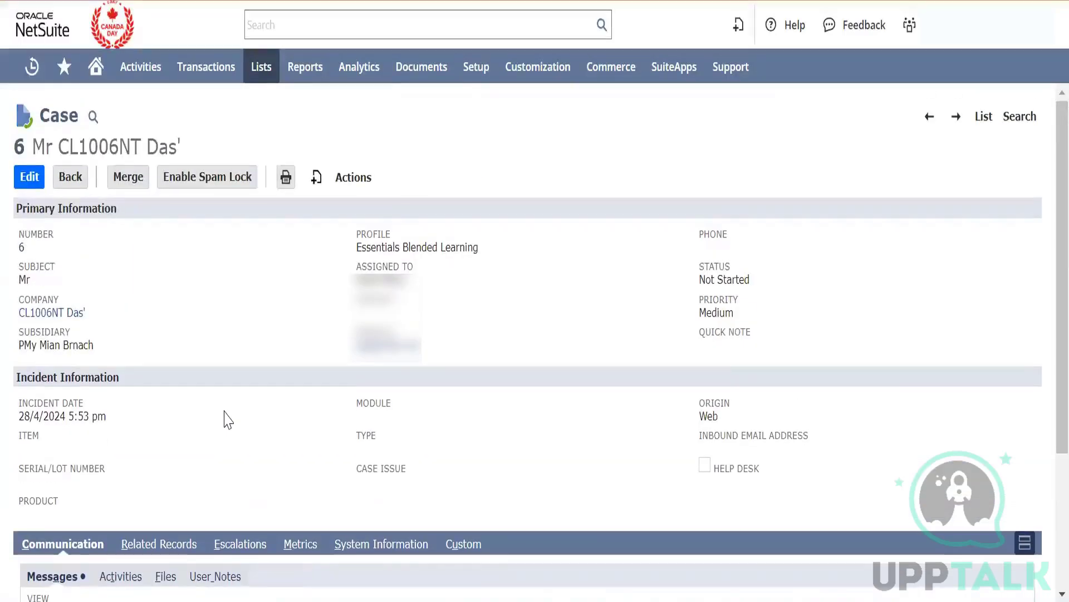
Open the support escalation rules list in a separate browser tab and switch to it.
{"action": "mouse_move", "coordinate": [477, 67]}
{"action": "mouse_move", "coordinate": [481, 378]}
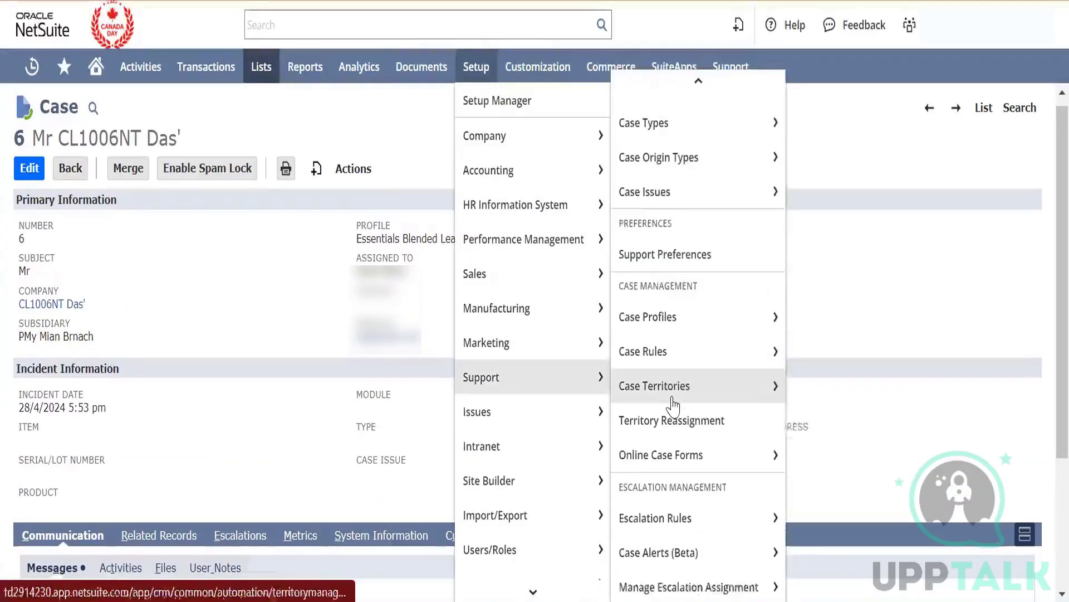
{"action": "mouse_move", "coordinate": [699, 516]}
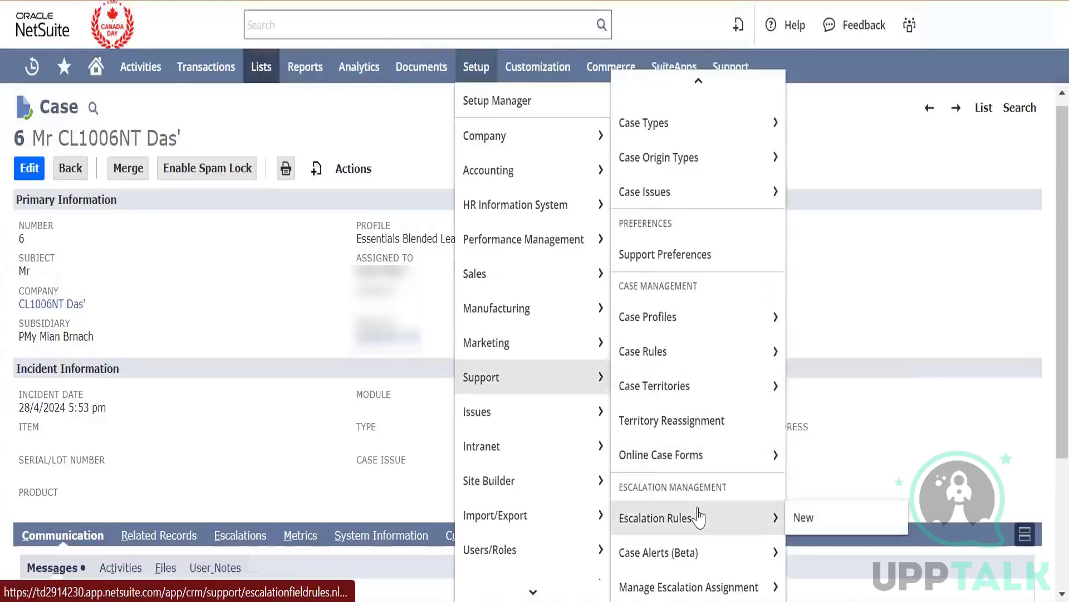
{"action": "right_click", "coordinate": [699, 517]}
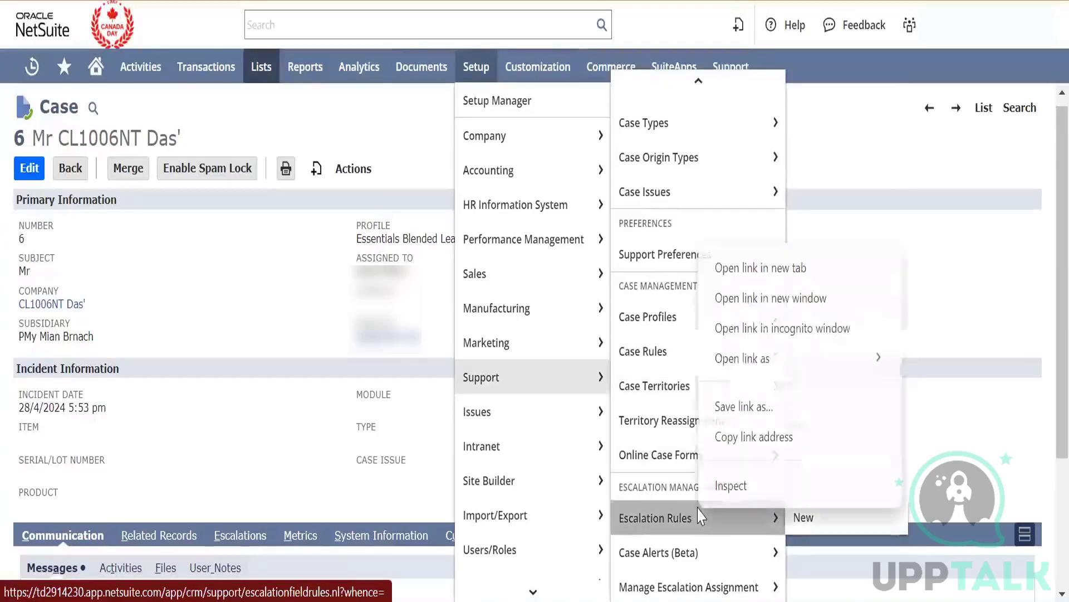
{"action": "left_click", "coordinate": [754, 269]}
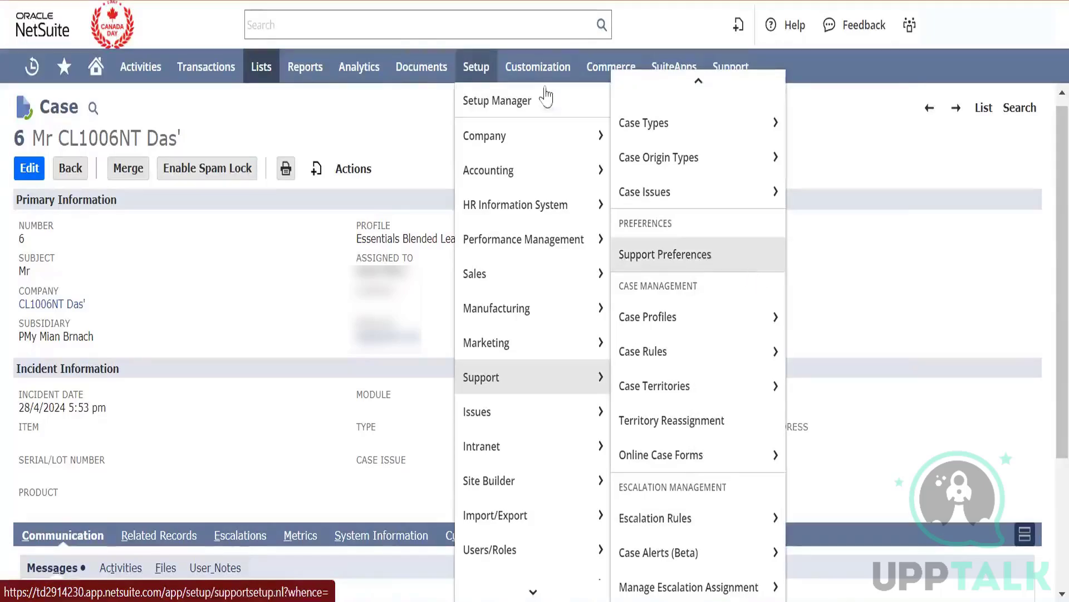
{"action": "key", "text": "ctrl+Tab"}
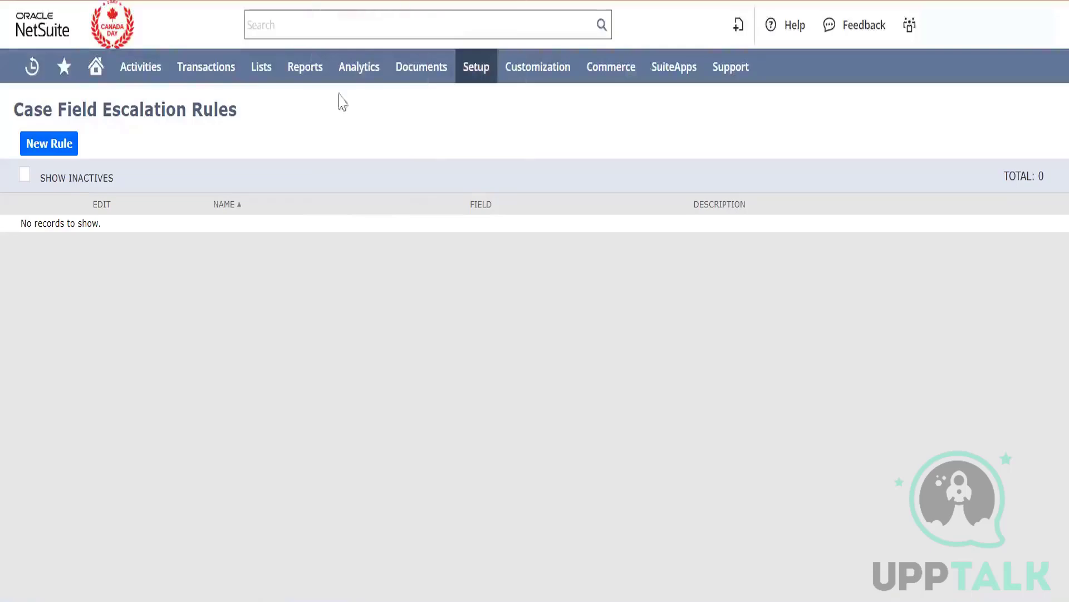
Start a new escalation rule on Duration since Case Creation (minutes) with the criteria greater than 1.
{"action": "left_click", "coordinate": [53, 146]}
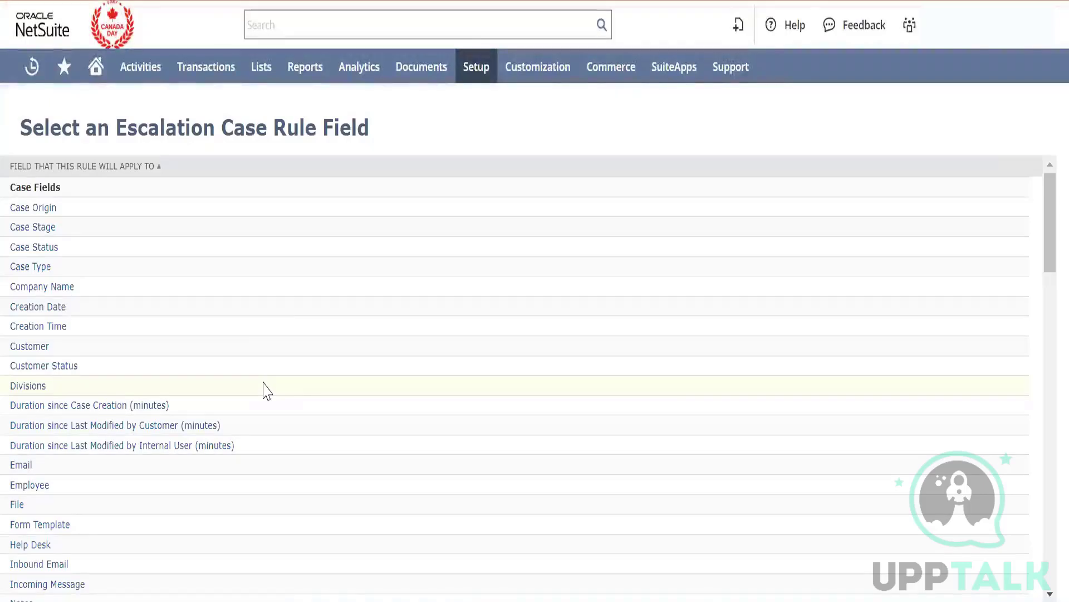
{"action": "left_click", "coordinate": [121, 411]}
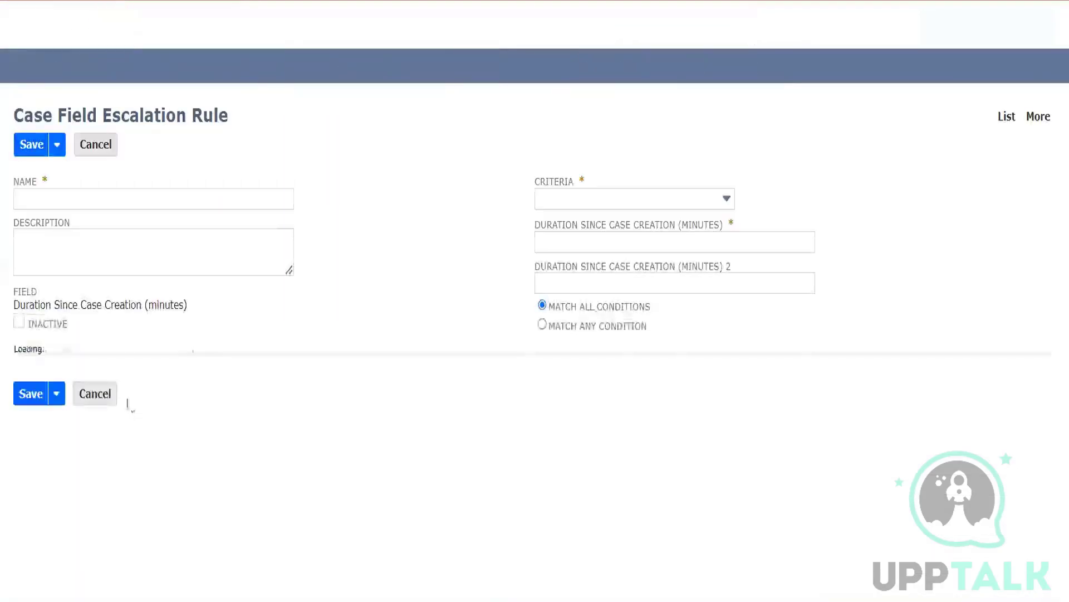
{"action": "left_click", "coordinate": [624, 201]}
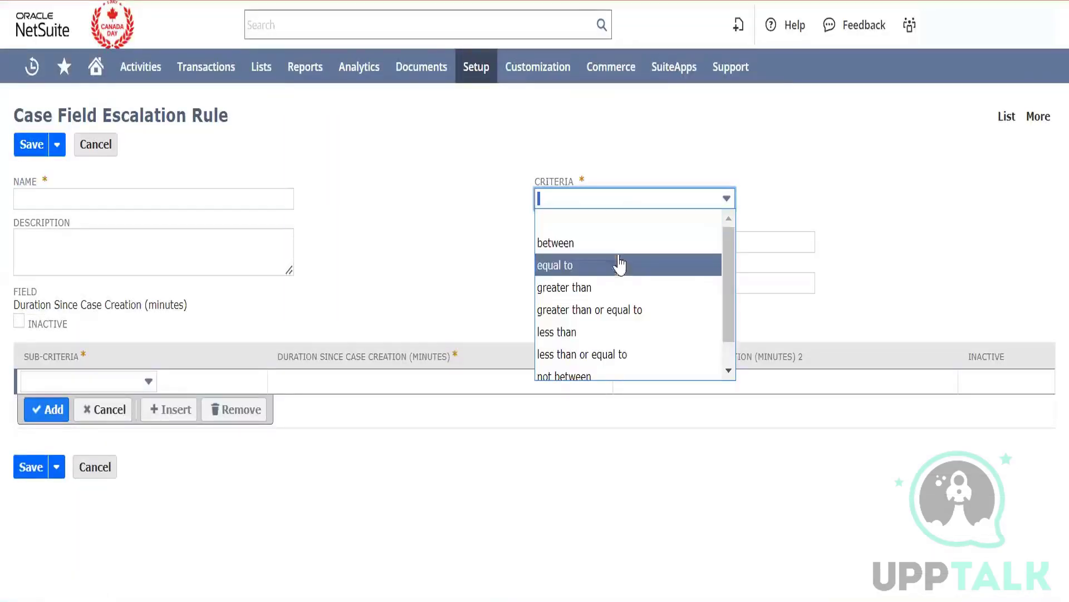
{"action": "left_click", "coordinate": [615, 286]}
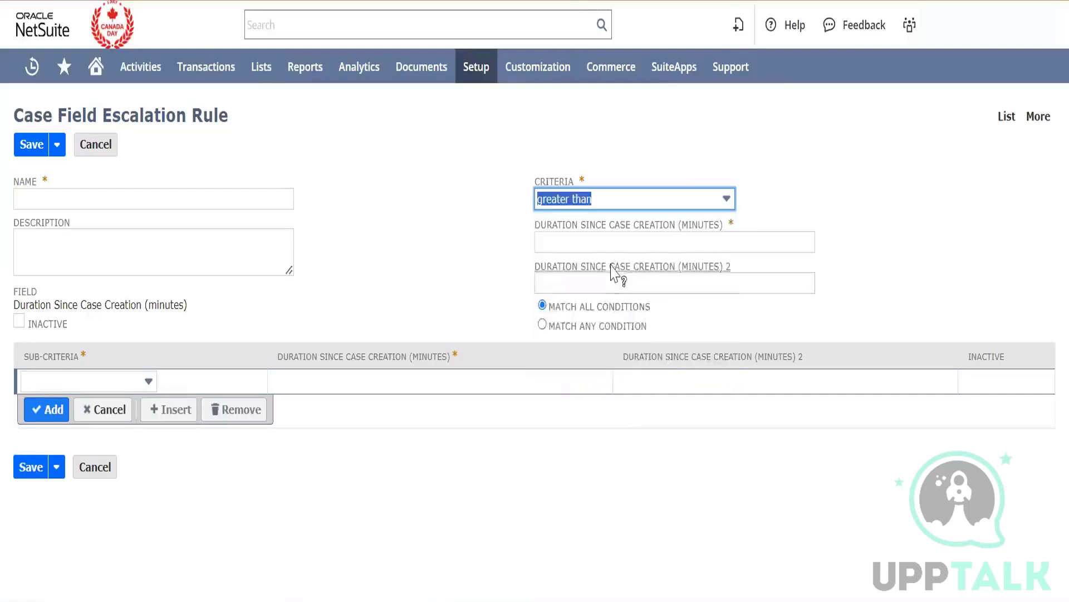
{"action": "left_click", "coordinate": [592, 246]}
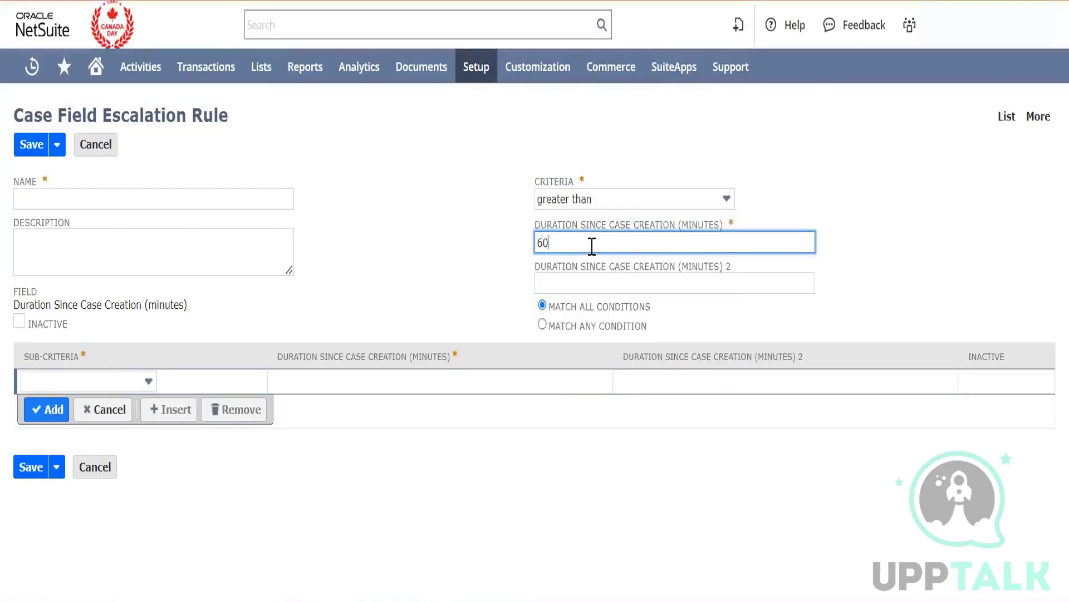
{"action": "type", "text": "60"}
{"action": "key", "text": "BackSpace"}
{"action": "key", "text": "BackSpace"}
{"action": "type", "text": "1"}
{"action": "key", "text": "Tab"}
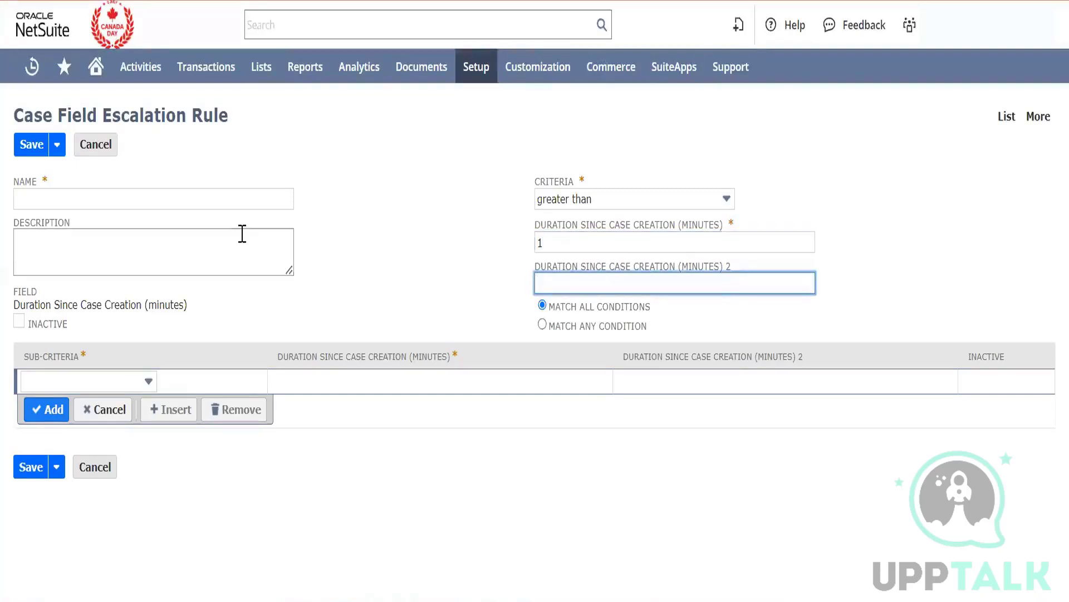
Enter Escalation test as the rule's name and description and save the rule.
{"action": "left_click", "coordinate": [202, 193]}
{"action": "type", "text": "Eas"}
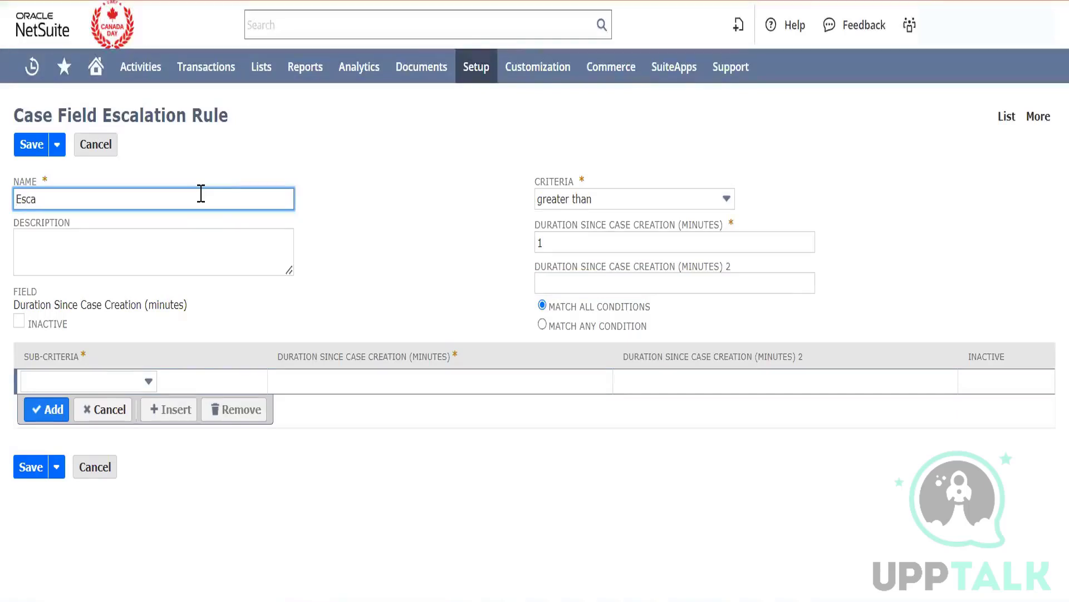
{"action": "type", "text": "alation test"}
{"action": "key", "text": "Tab"}
{"action": "key", "text": "shift+Tab"}
{"action": "key", "text": "ctrl+c"}
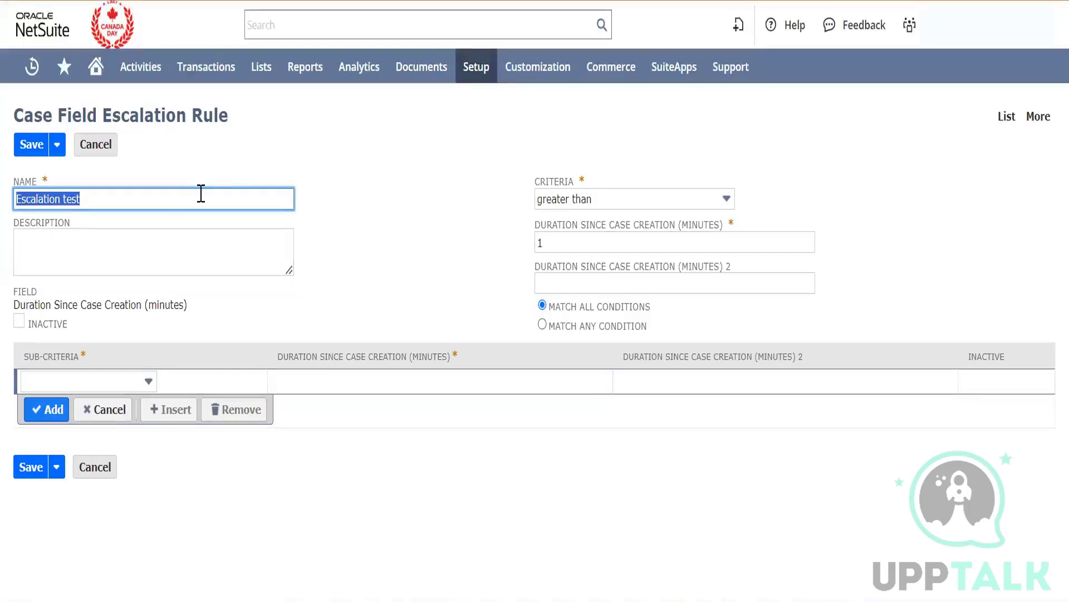
{"action": "key", "text": "Tab"}
{"action": "key", "text": "ctrl+v"}
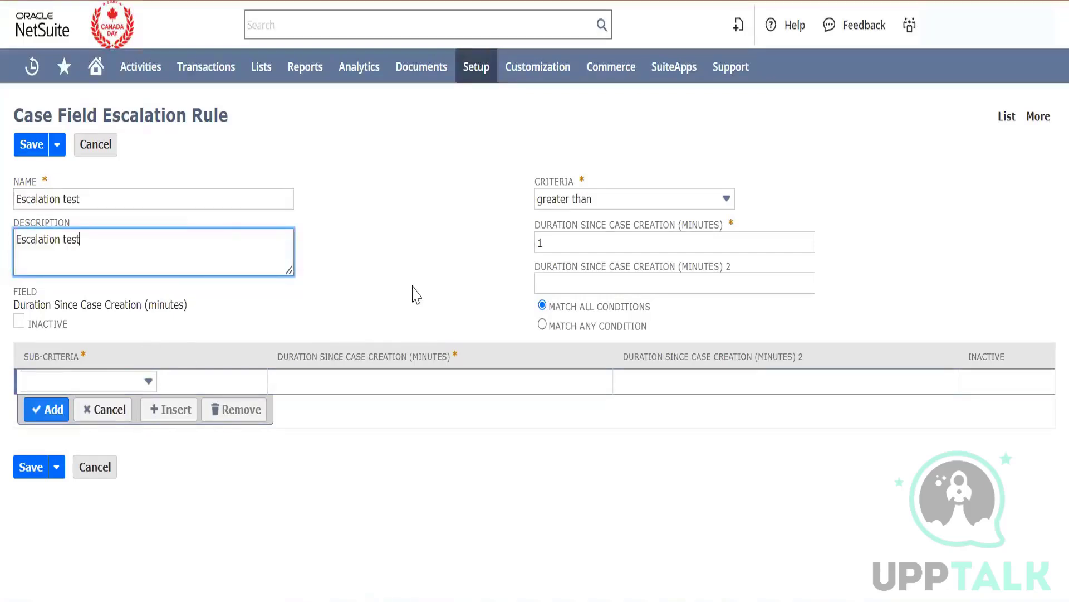
{"action": "left_click", "coordinate": [32, 466]}
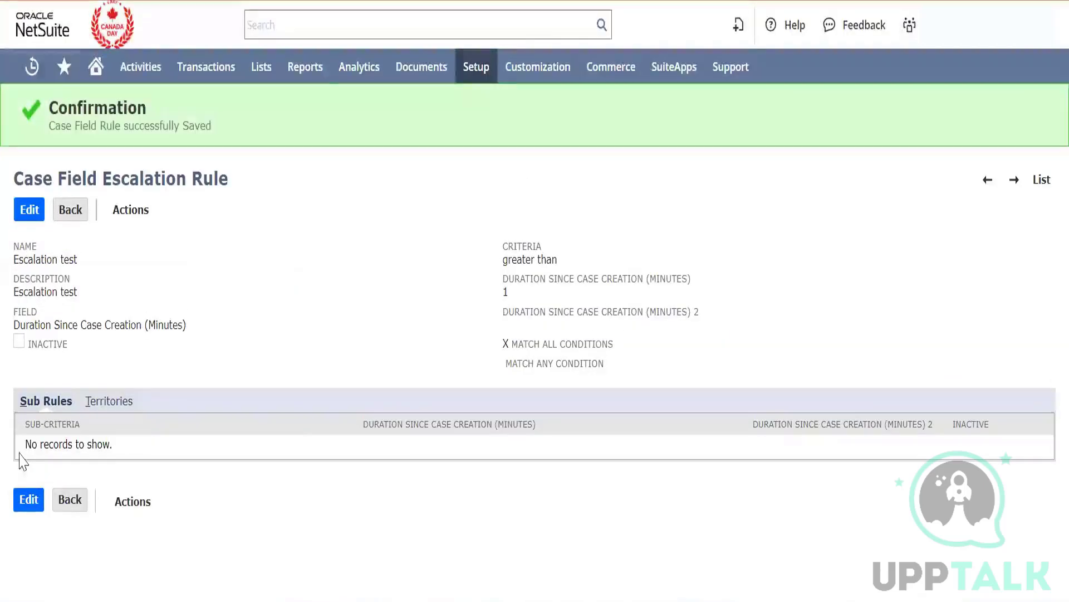
Open Manage Escalation Assignment from the support setup in a separate browser tab.
{"action": "mouse_move", "coordinate": [474, 68]}
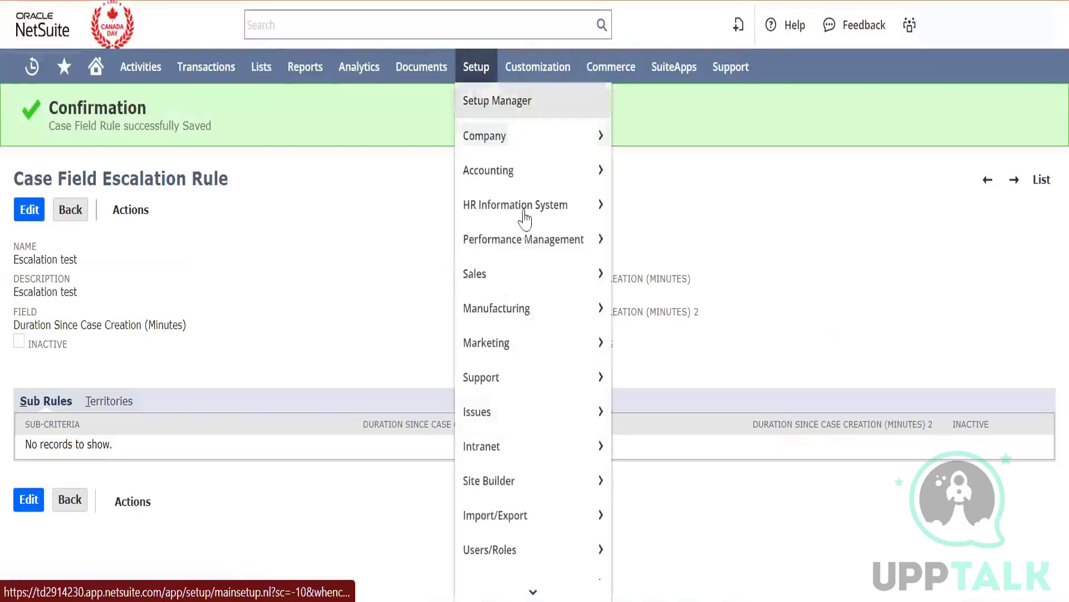
{"action": "mouse_move", "coordinate": [530, 235]}
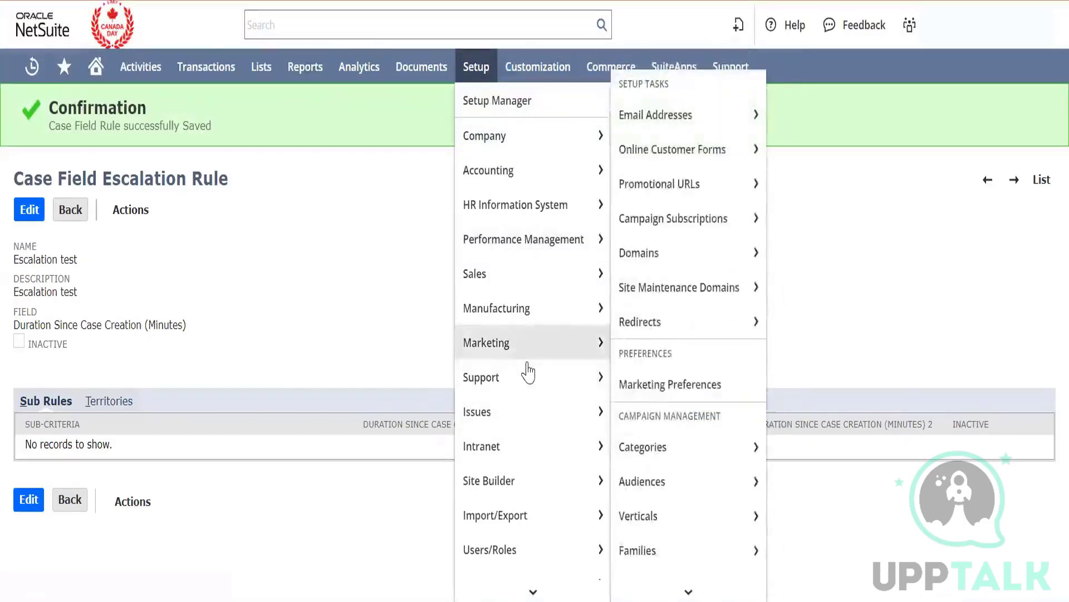
{"action": "mouse_move", "coordinate": [583, 370]}
{"action": "scroll", "coordinate": [674, 411], "scroll_direction": "down", "scroll_amount": 2}
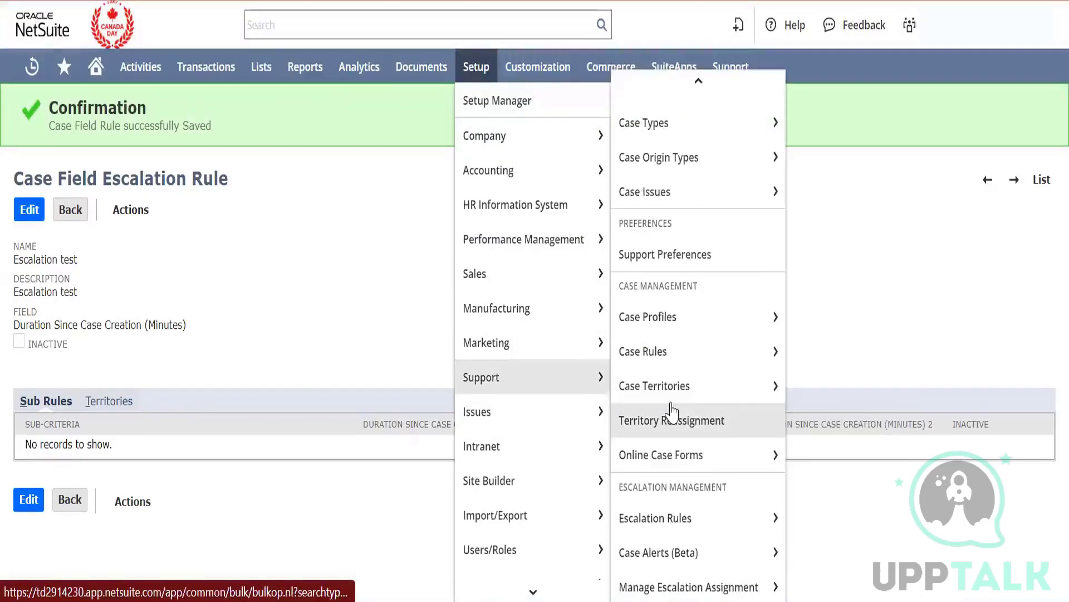
{"action": "right_click", "coordinate": [697, 584]}
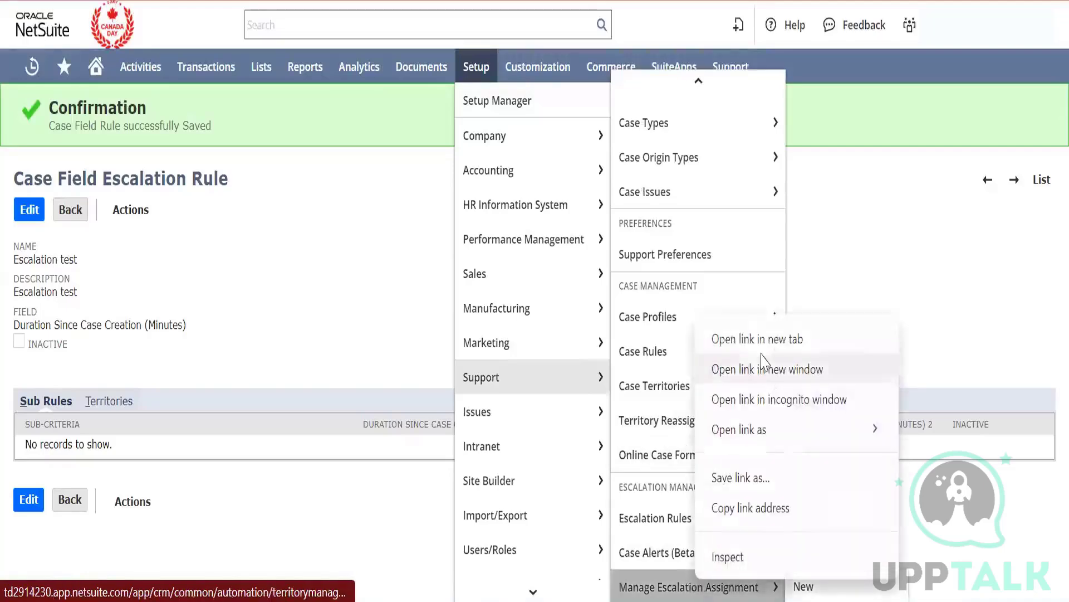
Create a new escalation assignment and enter Test Escalation as both its name and description.
{"action": "left_click", "coordinate": [763, 340]}
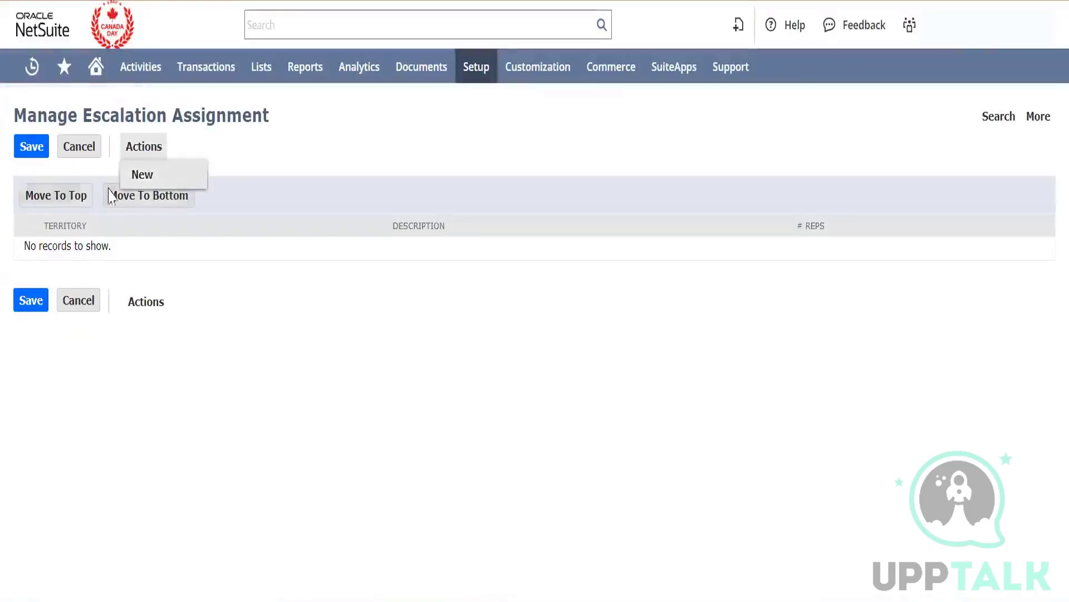
{"action": "mouse_move", "coordinate": [146, 154]}
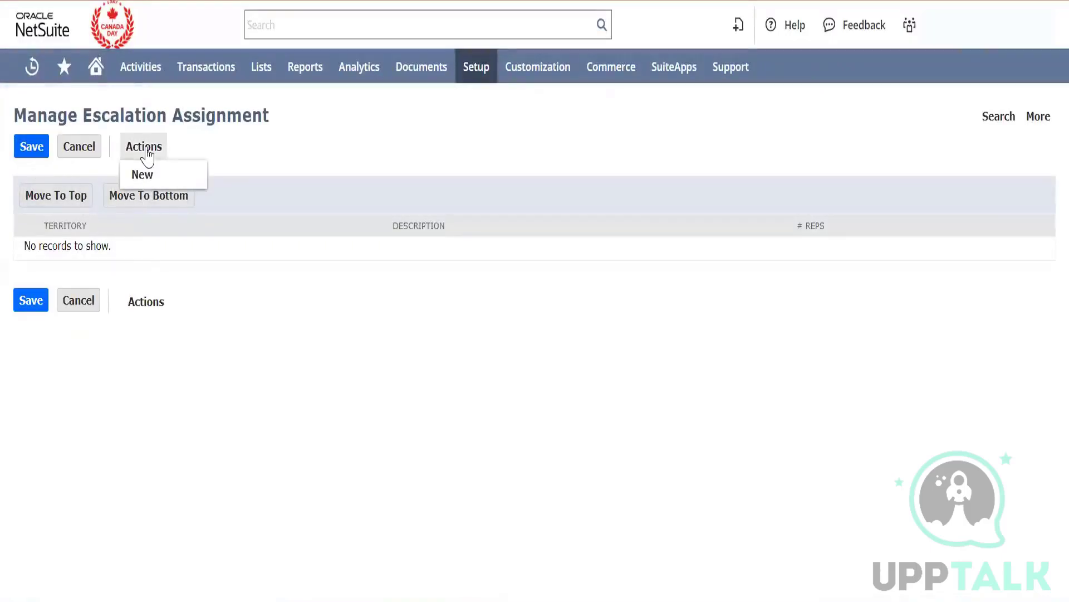
{"action": "left_click", "coordinate": [144, 176]}
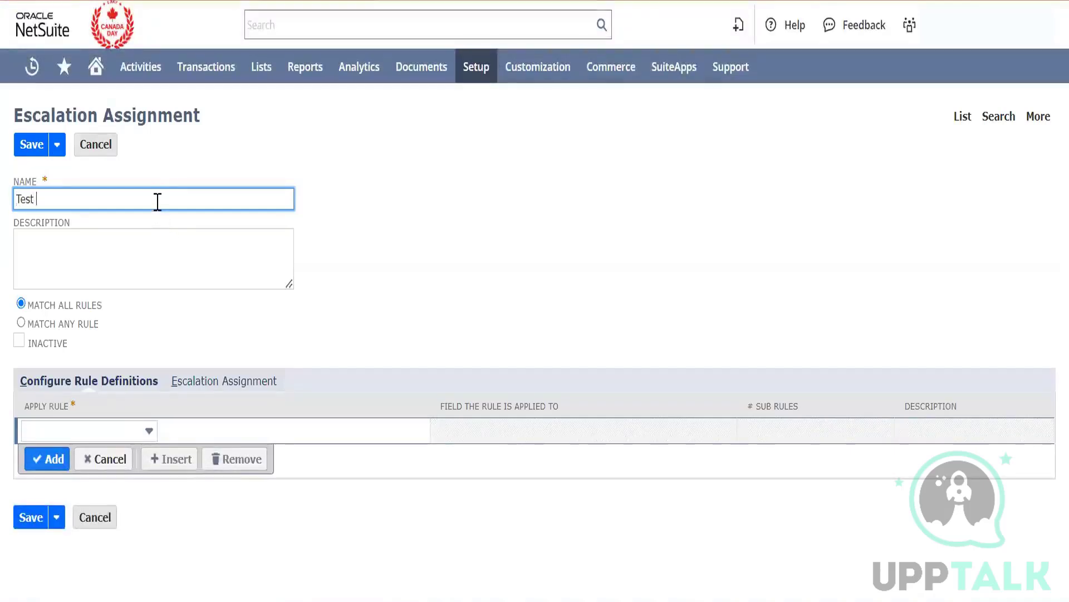
{"action": "type", "text": "Test Escalation"}
{"action": "key", "text": "ctrl+a"}
{"action": "key", "text": "ctrl+c"}
{"action": "key", "text": "Tab"}
{"action": "key", "text": "ctrl+v"}
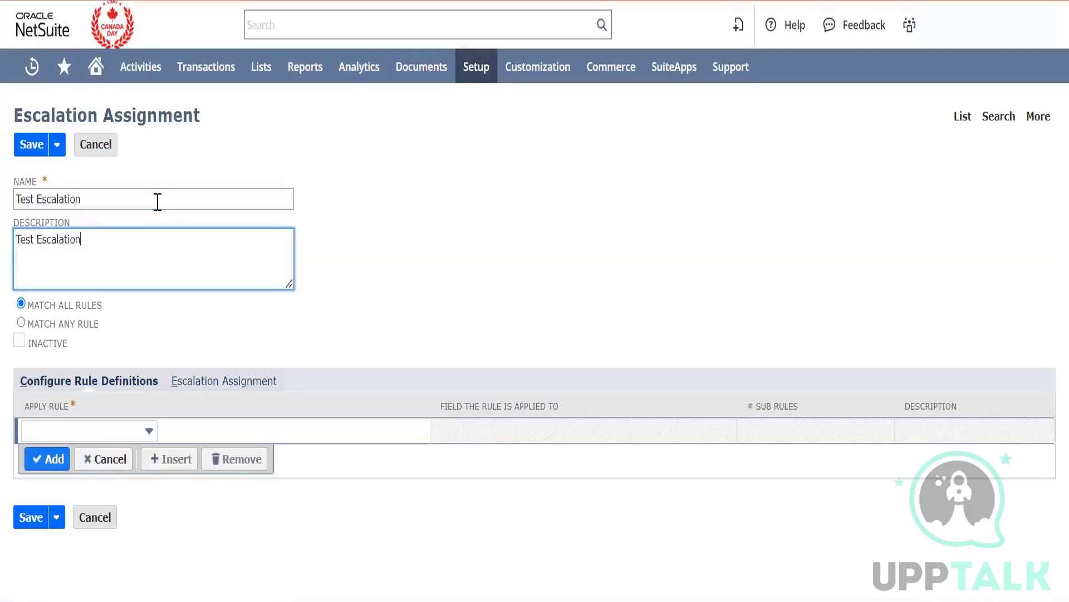
Apply the Escalation test rule to the assignment, add the first listed employee as escalatee, and save the record.
{"action": "left_click", "coordinate": [122, 431]}
{"action": "left_click", "coordinate": [92, 495]}
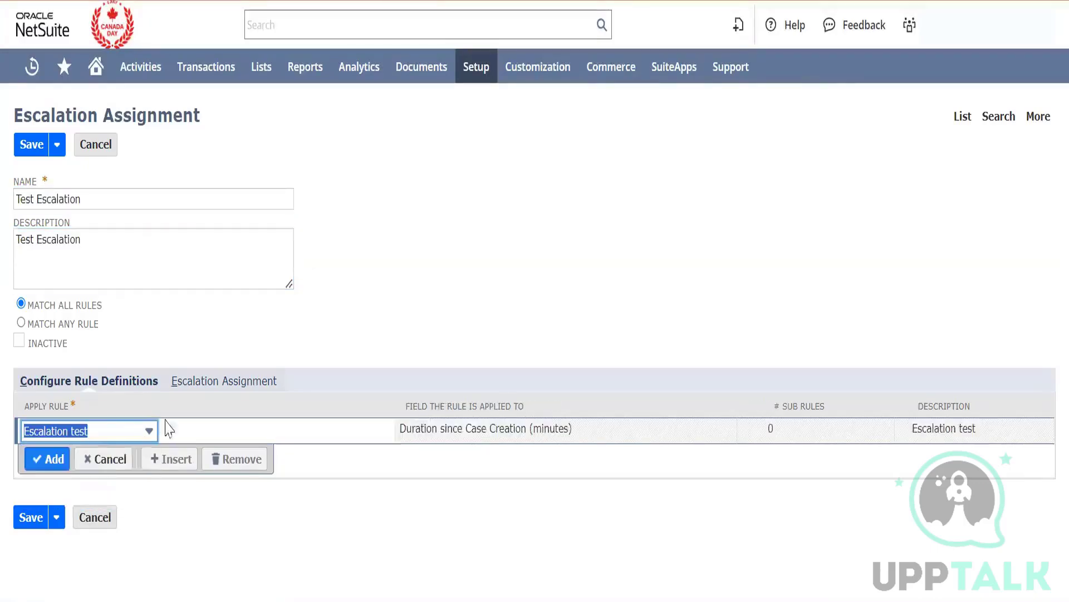
{"action": "left_click", "coordinate": [231, 384]}
{"action": "left_click", "coordinate": [142, 433]}
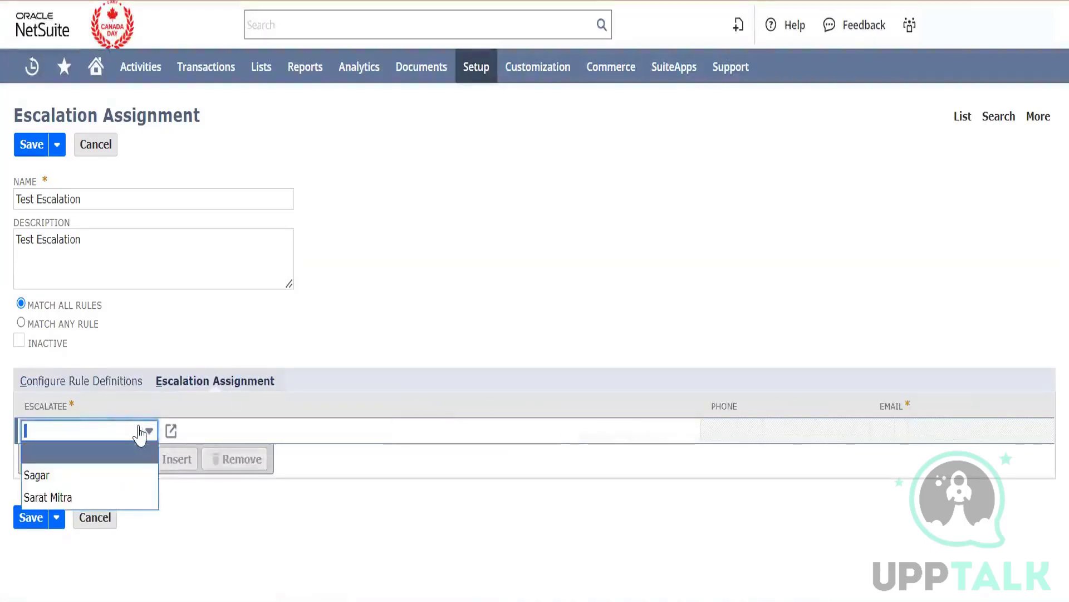
{"action": "left_click", "coordinate": [108, 482]}
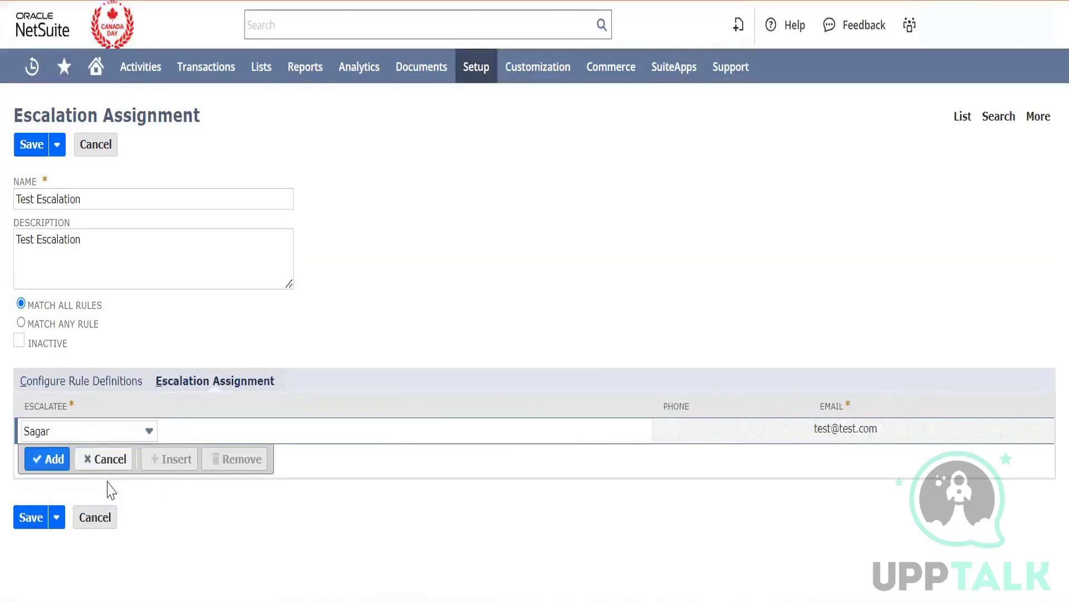
{"action": "left_click", "coordinate": [46, 460]}
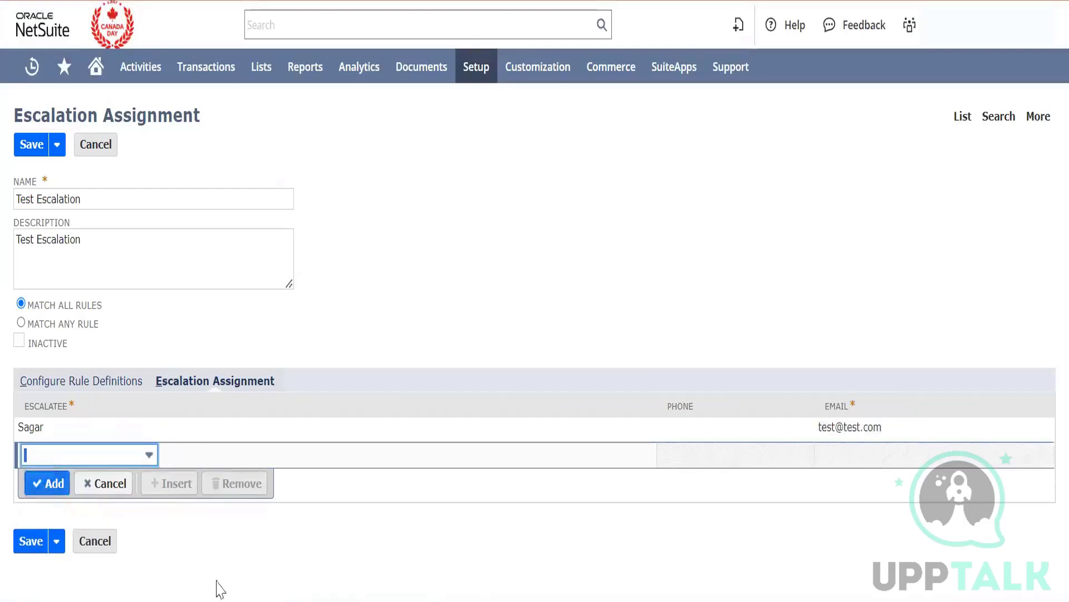
{"action": "left_click", "coordinate": [27, 550]}
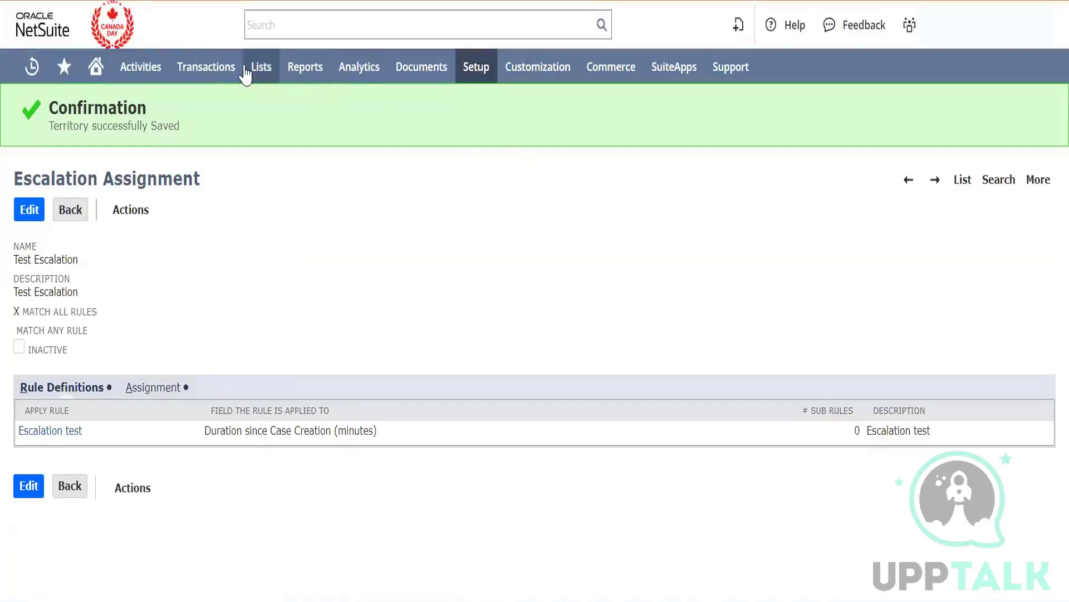
Open a blank support case form in a new browser tab.
{"action": "mouse_move", "coordinate": [206, 78]}
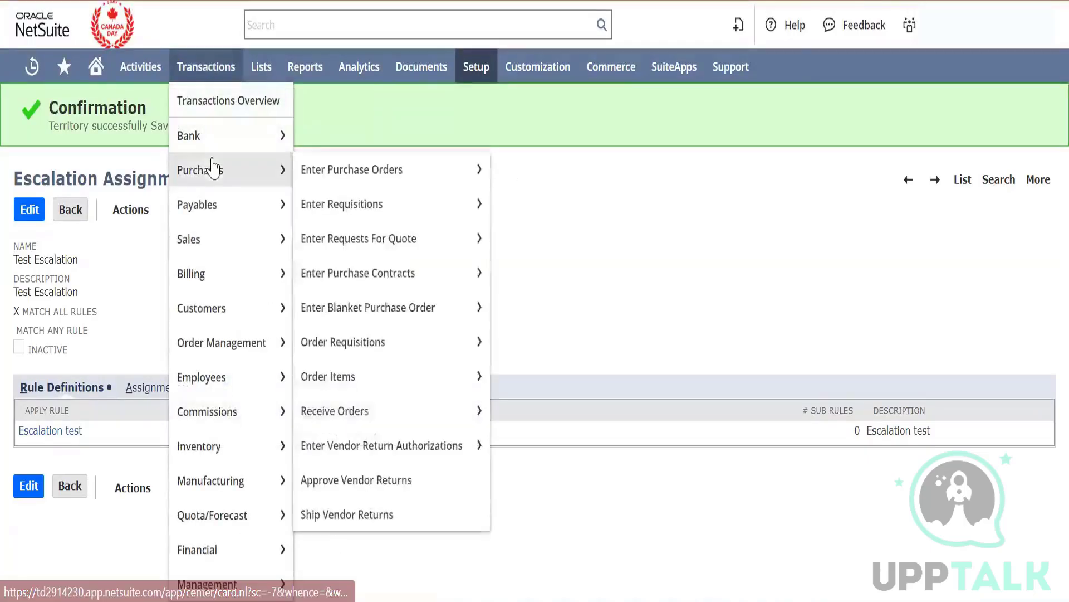
{"action": "mouse_move", "coordinate": [259, 70]}
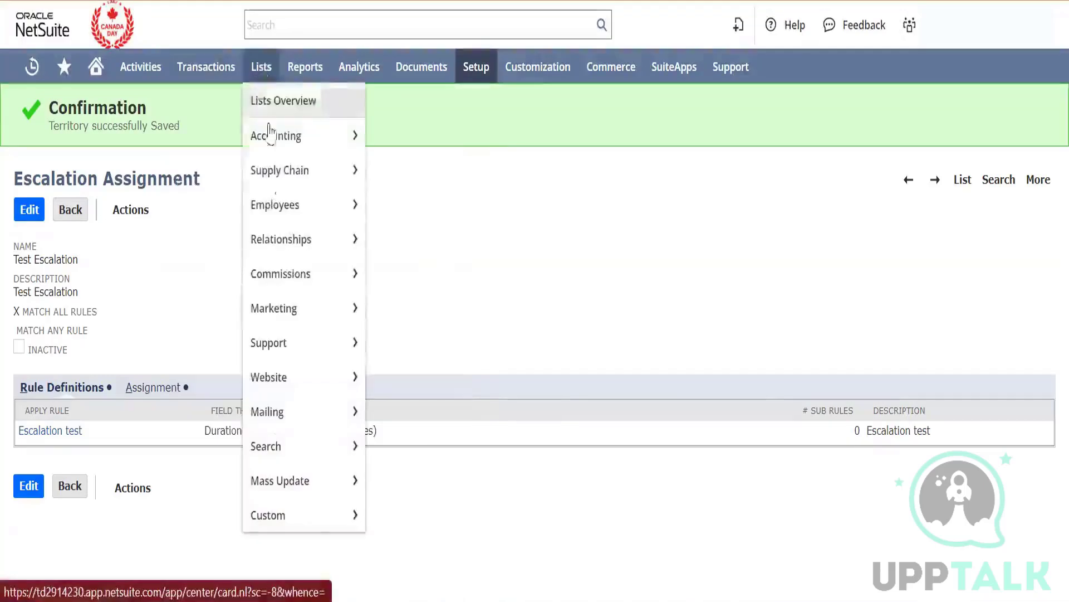
{"action": "mouse_move", "coordinate": [301, 310]}
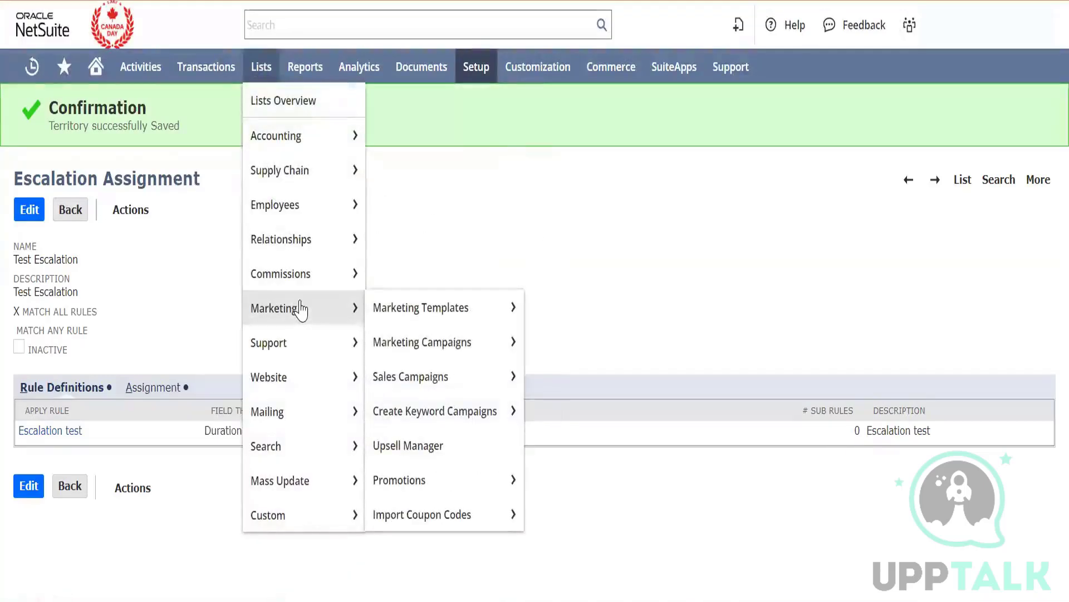
{"action": "mouse_move", "coordinate": [329, 351]}
{"action": "mouse_move", "coordinate": [407, 350]}
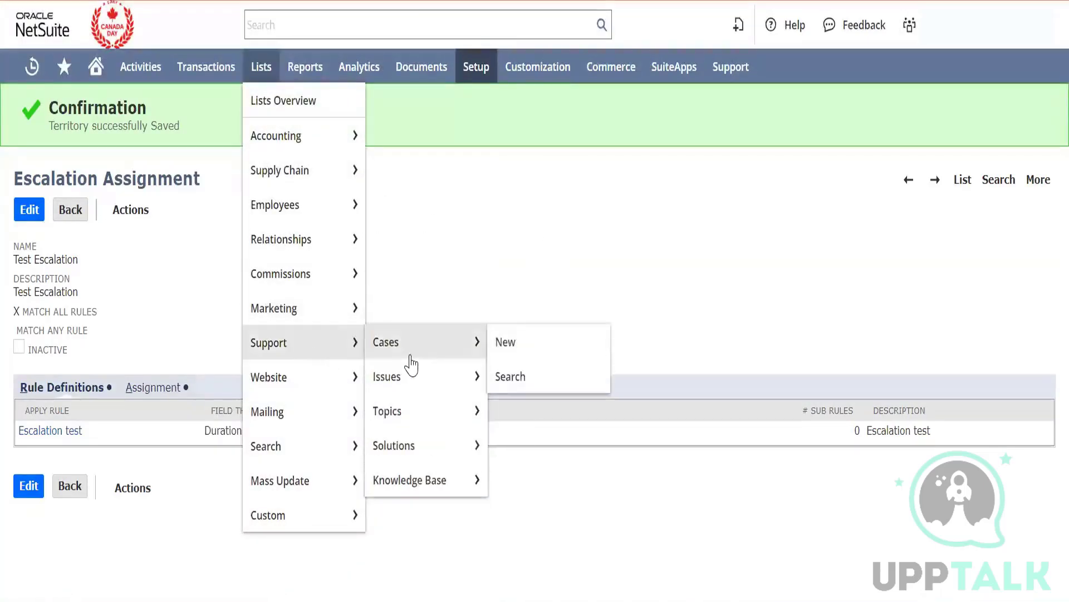
{"action": "right_click", "coordinate": [505, 346]}
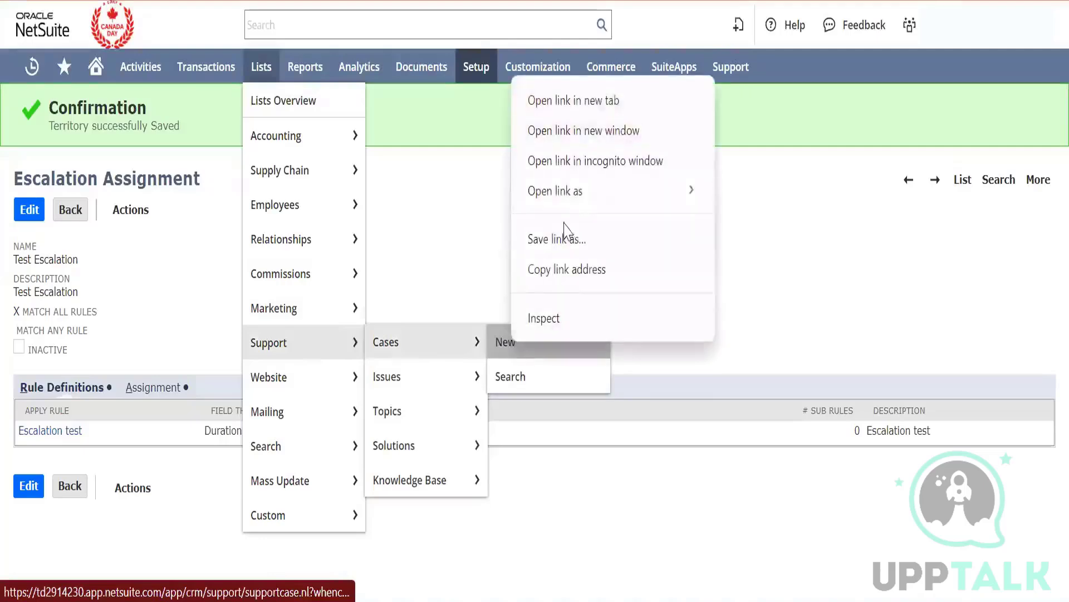
{"action": "left_click", "coordinate": [582, 108]}
{"action": "left_click", "coordinate": [501, 1]}
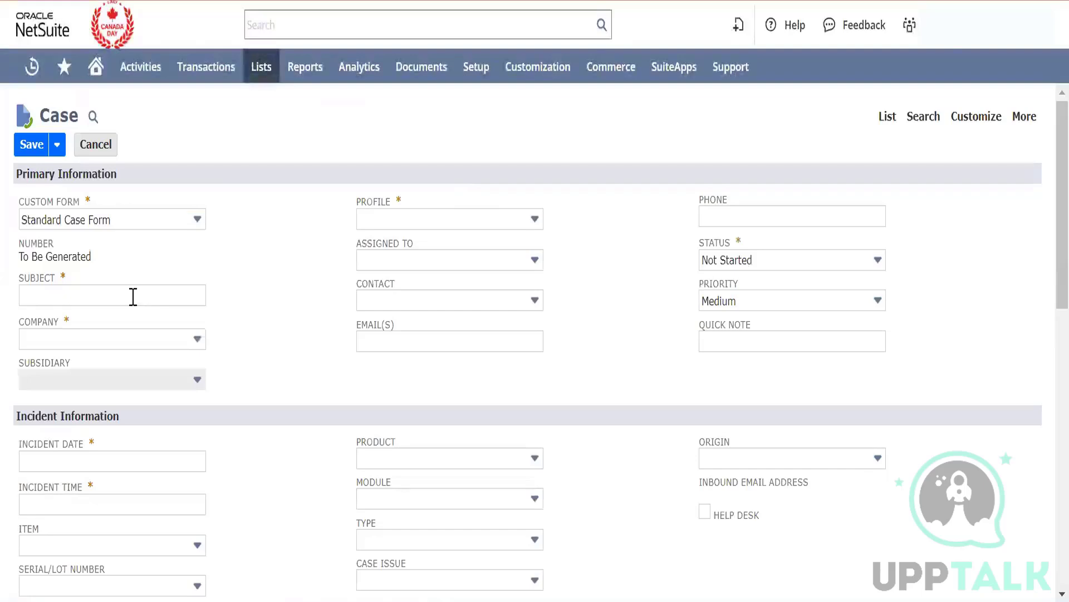
Set the case subject to Escalation Test, choose an existing customer as the company, and save the case.
{"action": "left_click", "coordinate": [133, 297]}
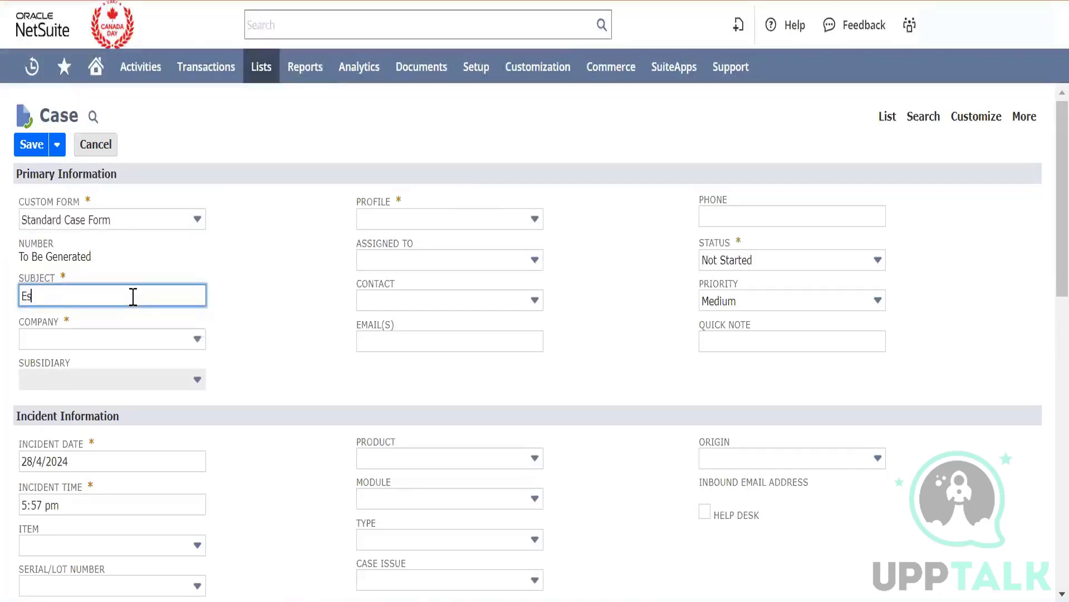
{"action": "type", "text": "Esclat"}
{"action": "type", "text": "alation Test"}
{"action": "key", "text": "Tab"}
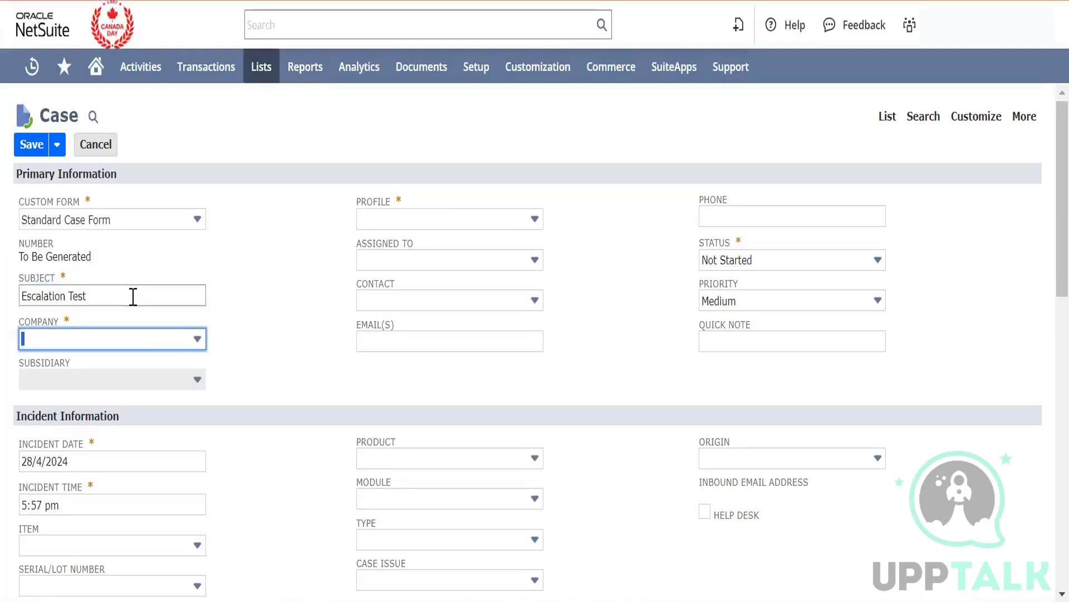
{"action": "left_click", "coordinate": [137, 339]}
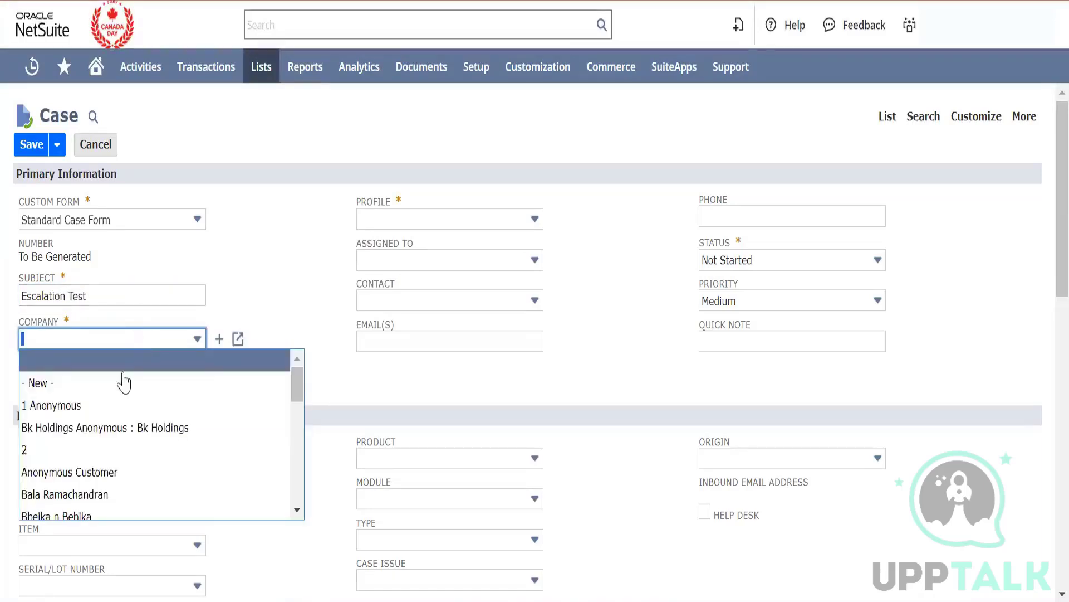
{"action": "scroll", "coordinate": [125, 476], "scroll_direction": "down", "scroll_amount": 3}
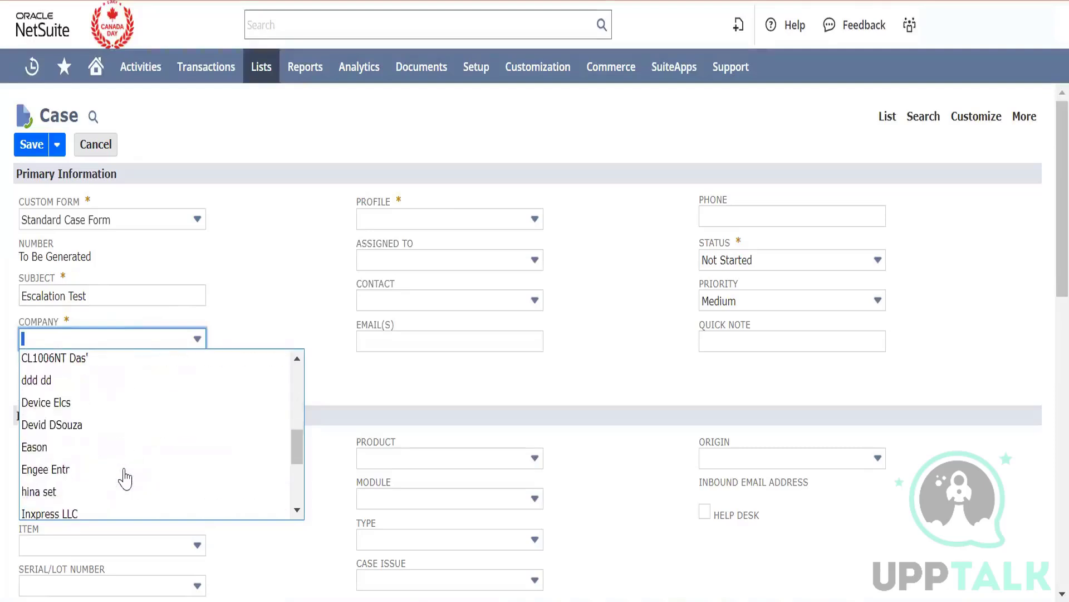
{"action": "left_click", "coordinate": [108, 360]}
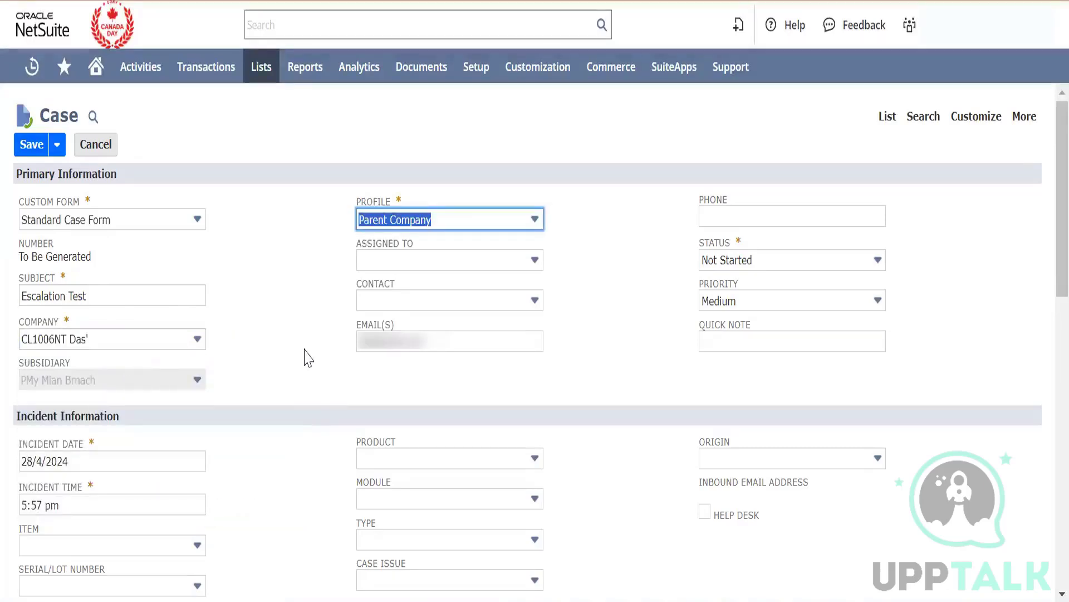
{"action": "scroll", "coordinate": [305, 357], "scroll_direction": "down", "scroll_amount": 15}
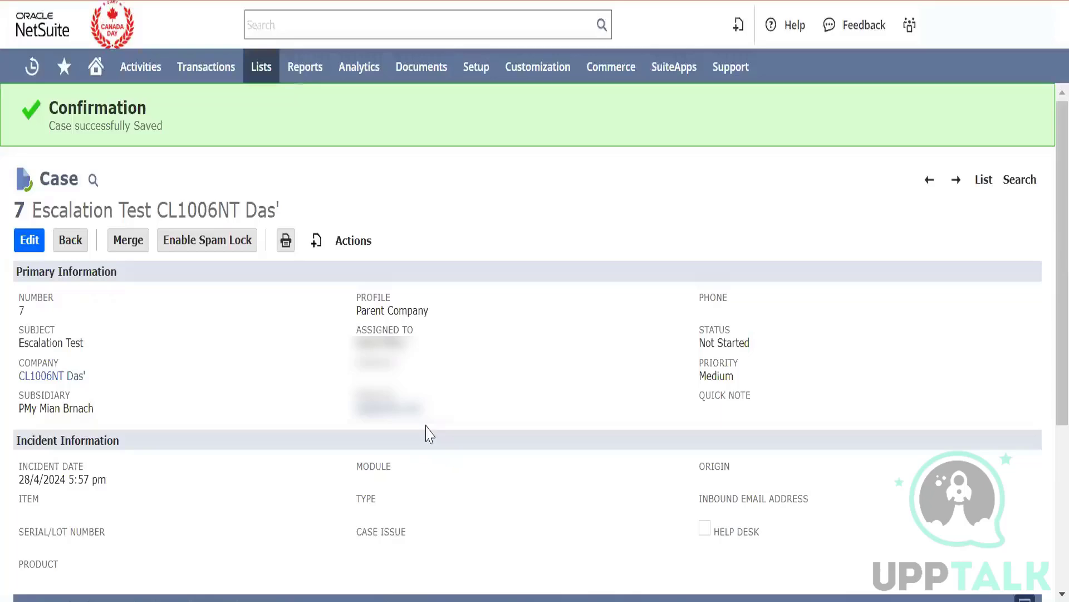
Examine the saved case's company and assignee details, along with its escalation history and Escalate To list.
{"action": "scroll", "coordinate": [430, 435], "scroll_direction": "down", "scroll_amount": 4}
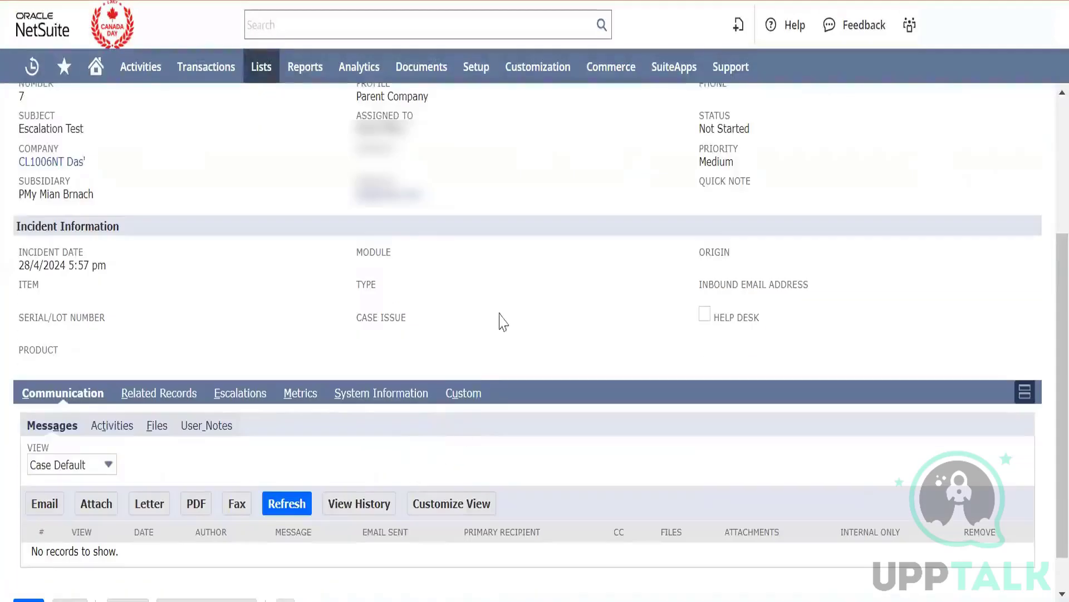
{"action": "scroll", "coordinate": [509, 282], "scroll_direction": "up", "scroll_amount": 4}
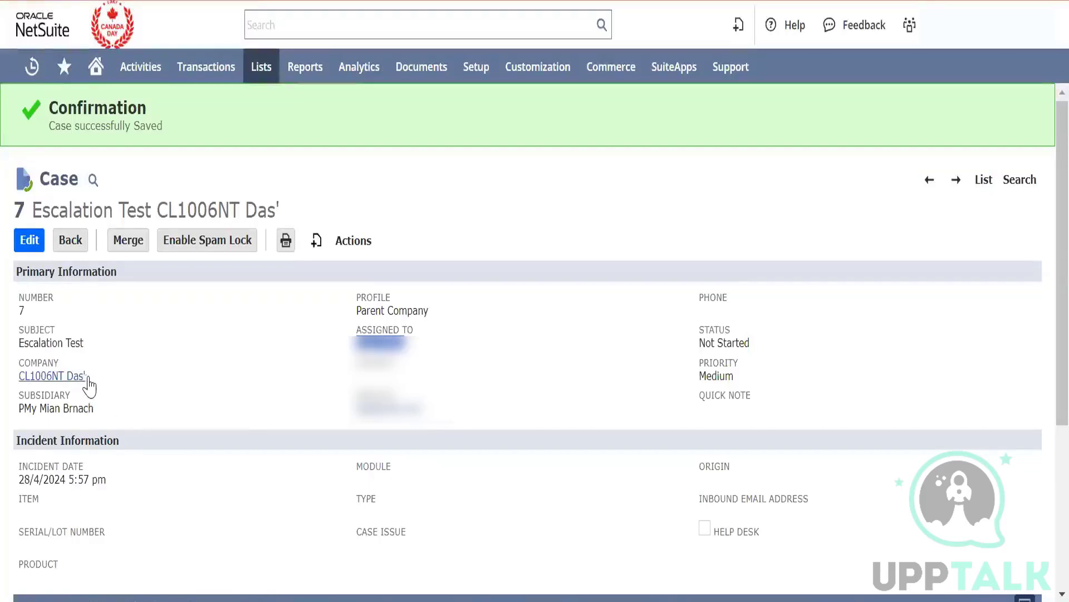
{"action": "left_click_drag", "start_coordinate": [87, 376], "coordinate": [24, 368]}
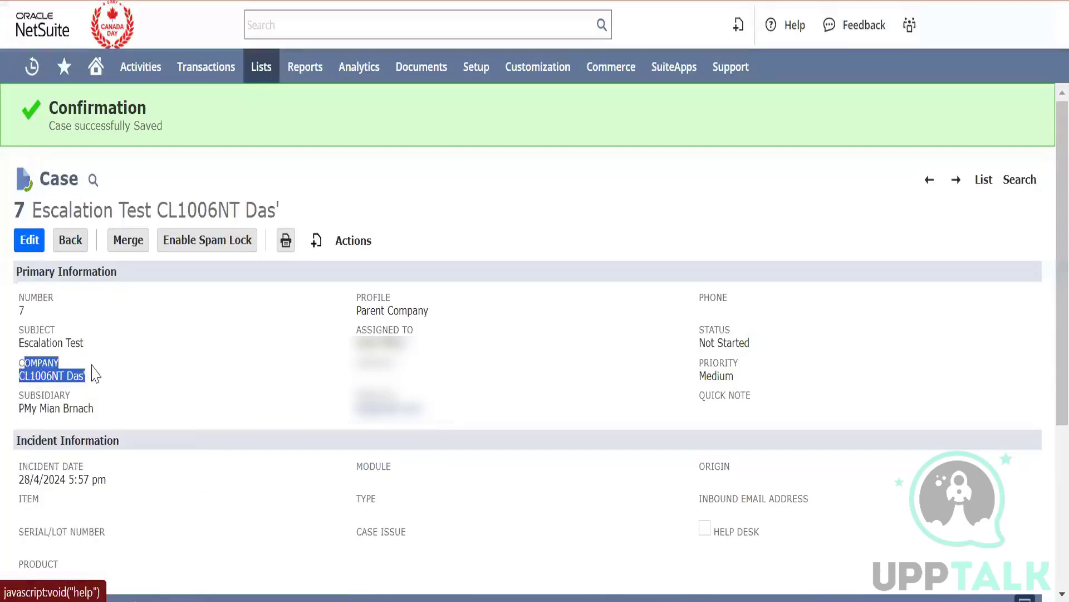
{"action": "left_click", "coordinate": [179, 423]}
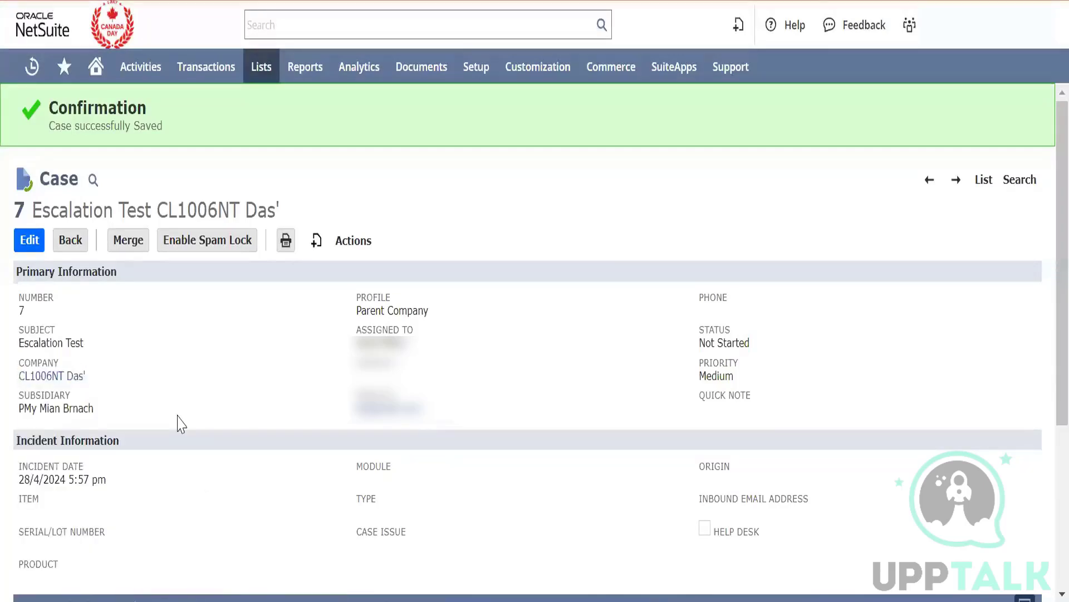
{"action": "triple_click", "coordinate": [375, 341]}
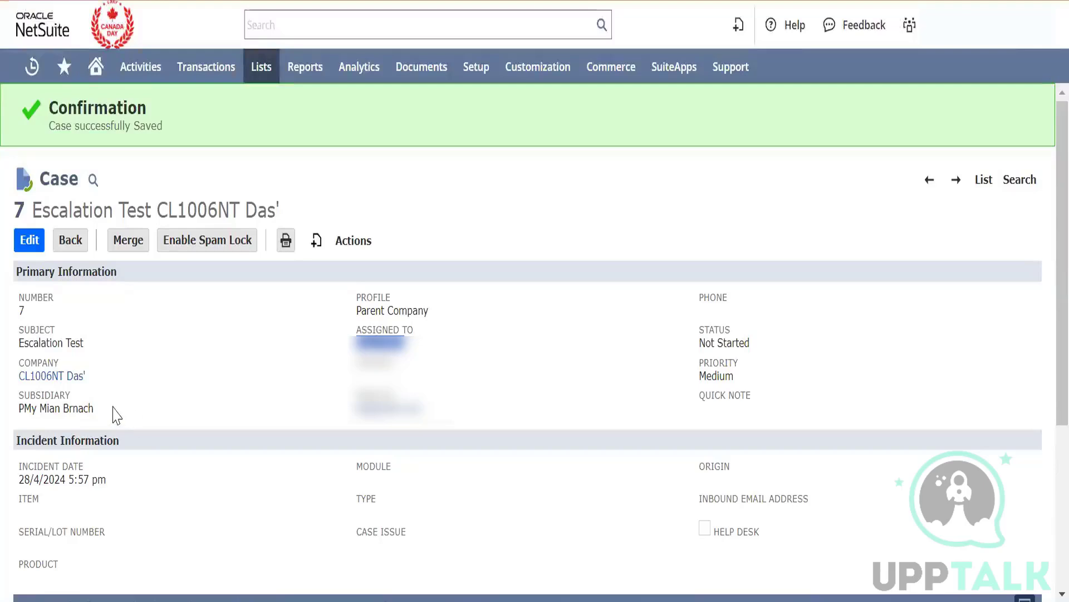
{"action": "left_click", "coordinate": [247, 405]}
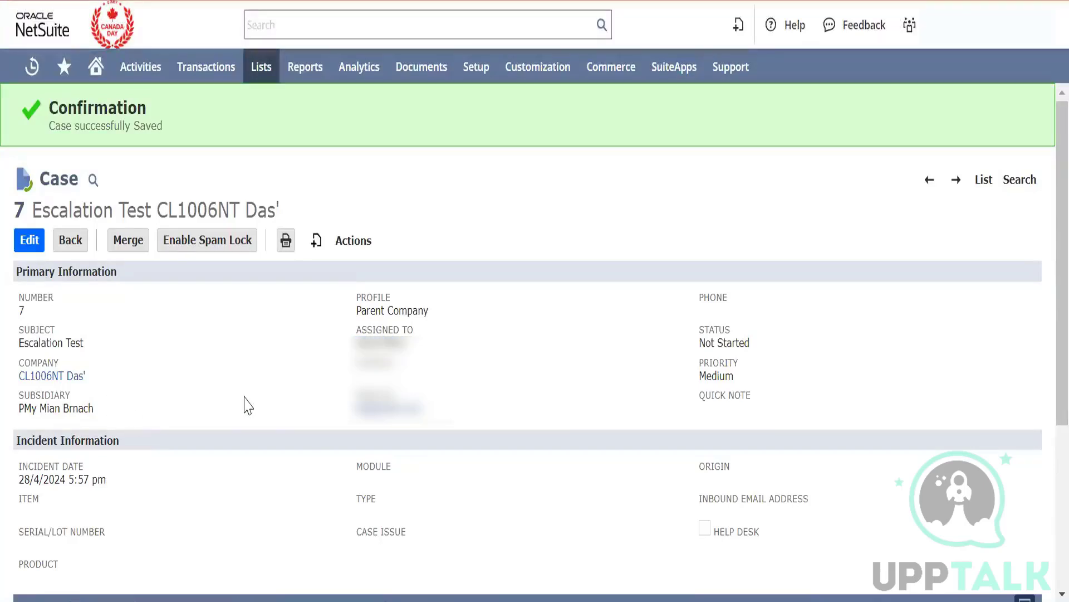
{"action": "scroll", "coordinate": [247, 396], "scroll_direction": "down", "scroll_amount": 5}
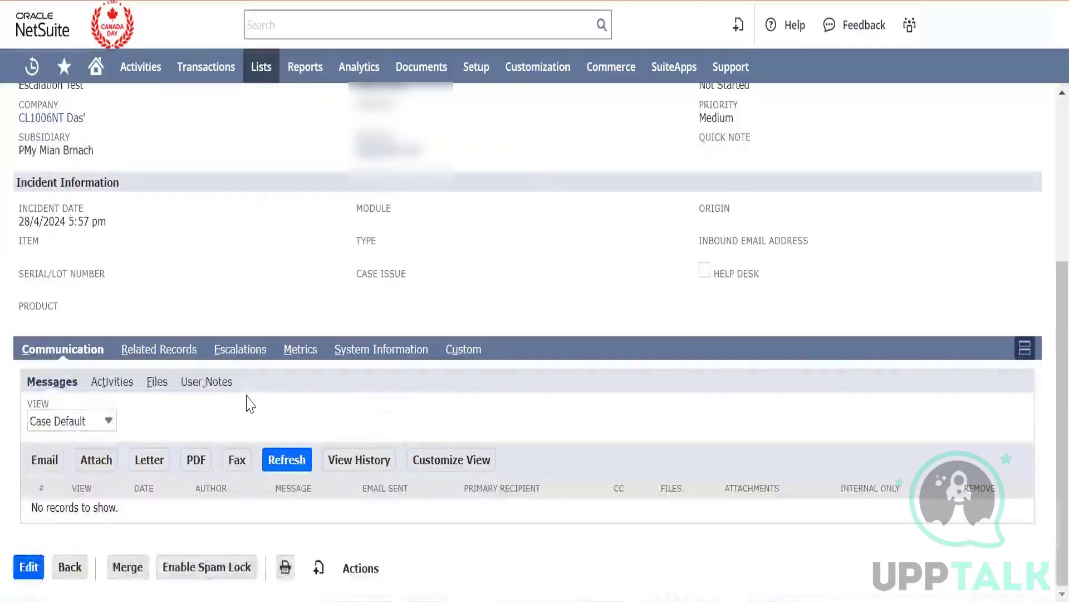
{"action": "left_click", "coordinate": [225, 351]}
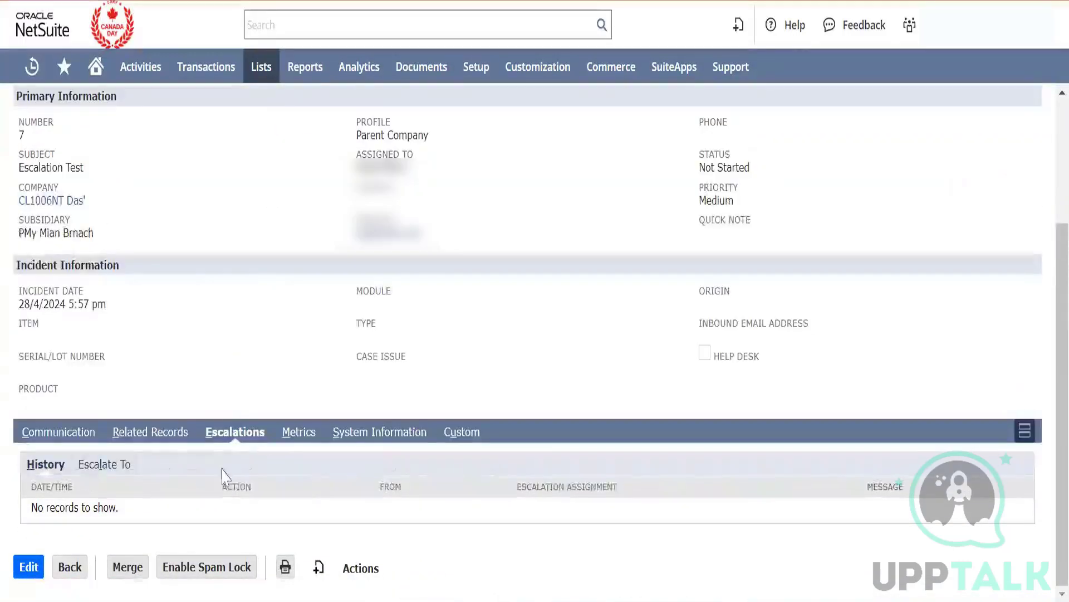
{"action": "left_click", "coordinate": [106, 465]}
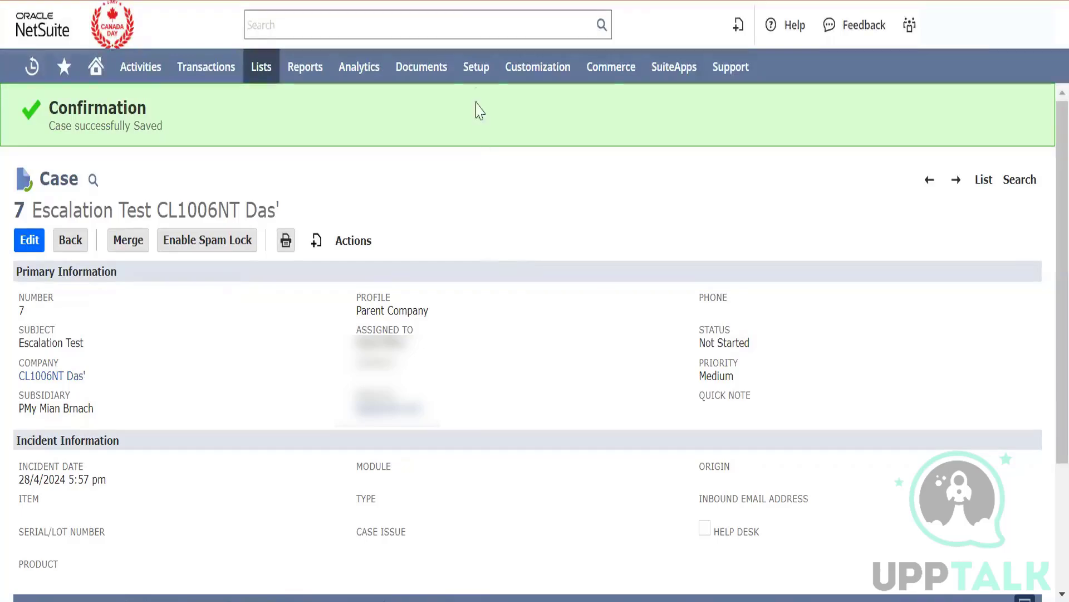
Open the Customer Statuses list from the sales setup tasks in a new browser tab.
{"action": "mouse_move", "coordinate": [478, 87]}
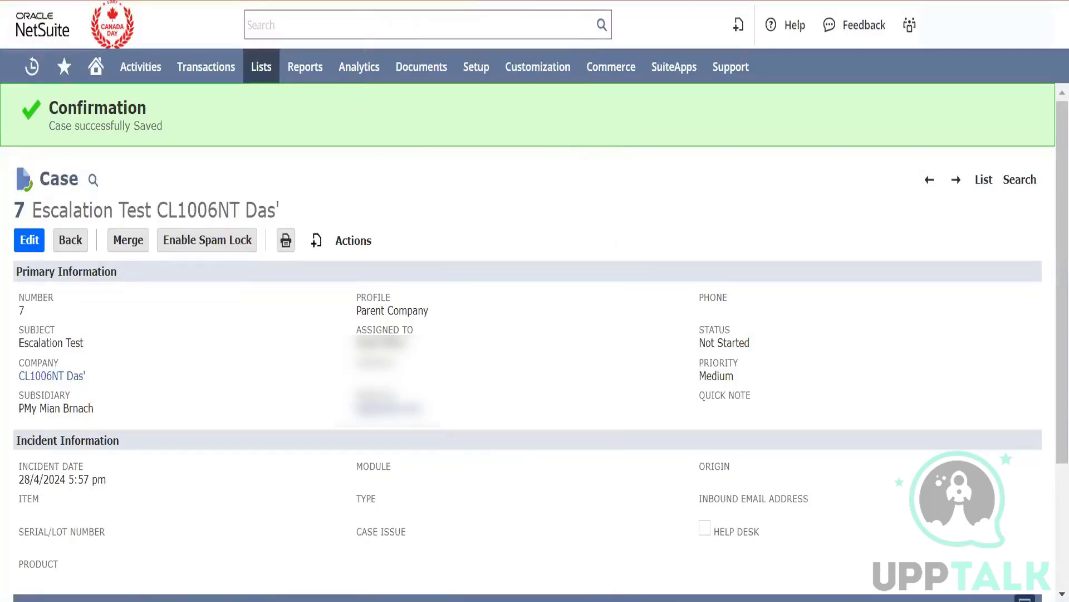
{"action": "mouse_move", "coordinate": [474, 65]}
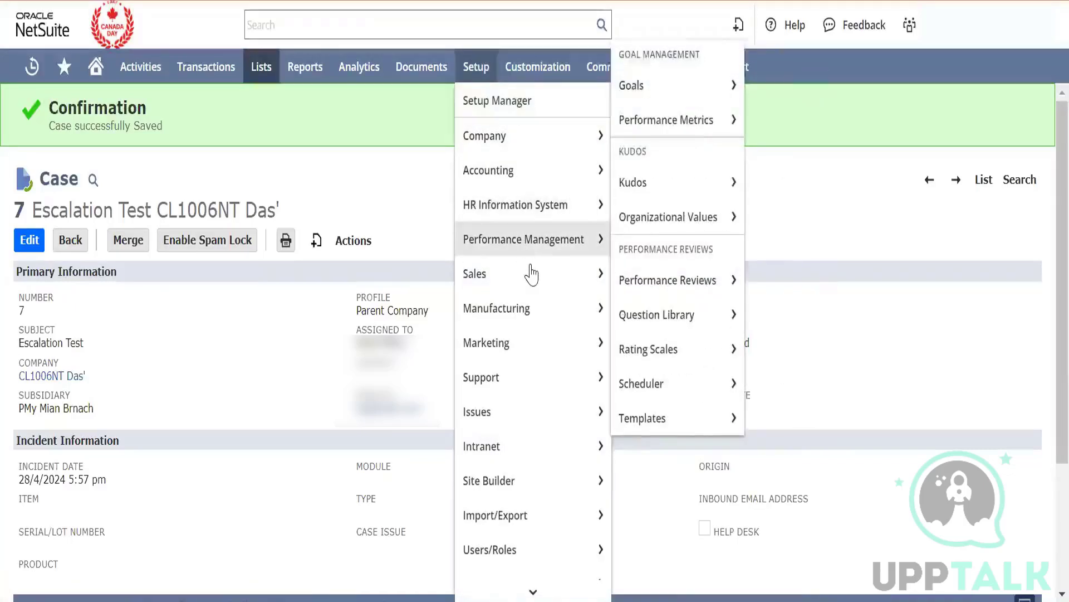
{"action": "mouse_move", "coordinate": [535, 281]}
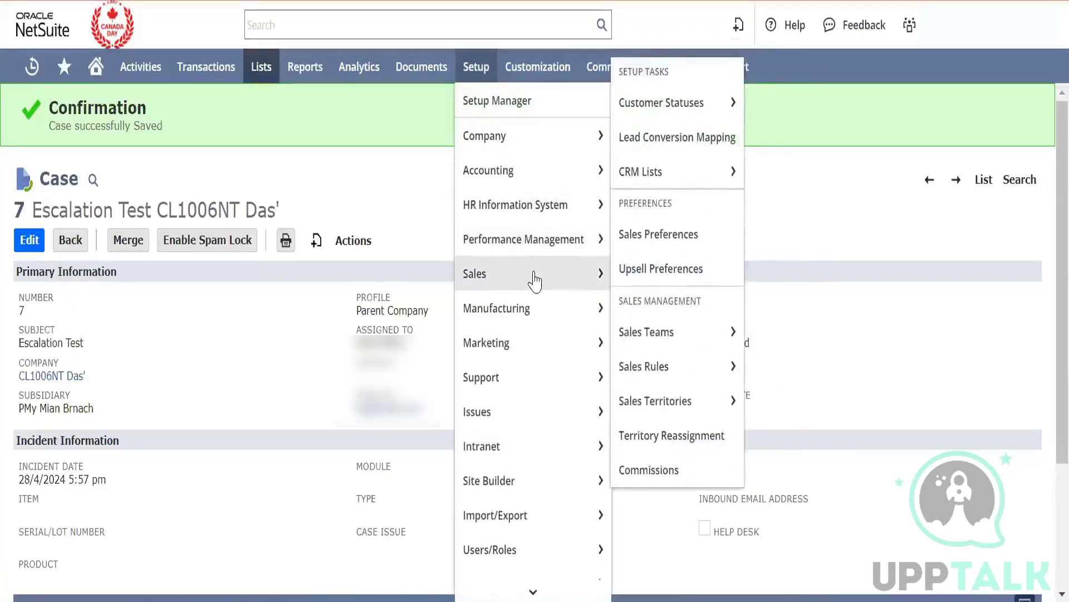
{"action": "mouse_move", "coordinate": [679, 167]}
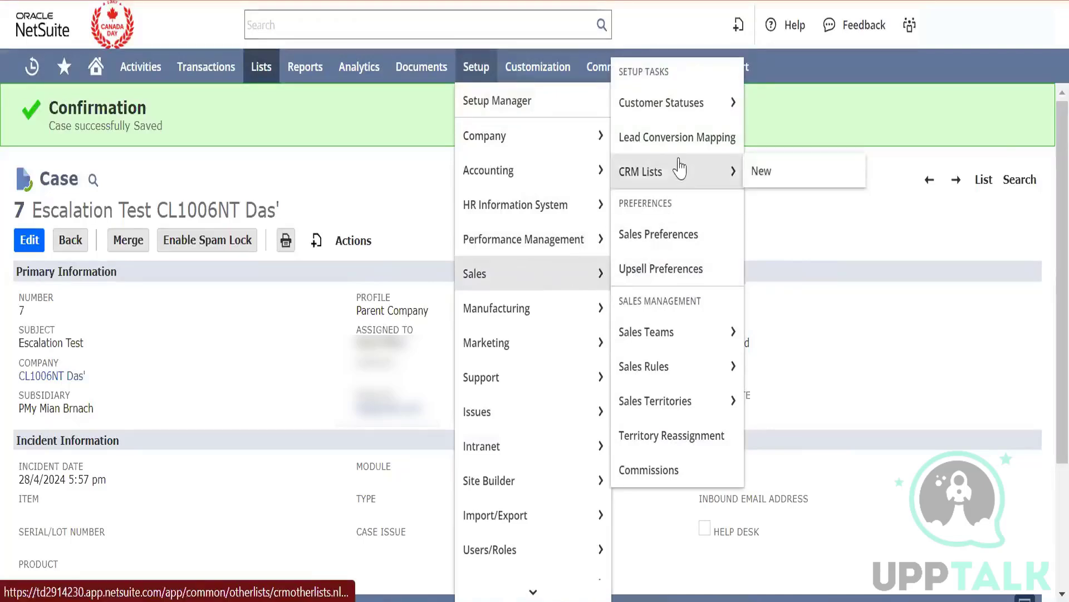
{"action": "right_click", "coordinate": [681, 114]}
{"action": "left_click", "coordinate": [691, 133]}
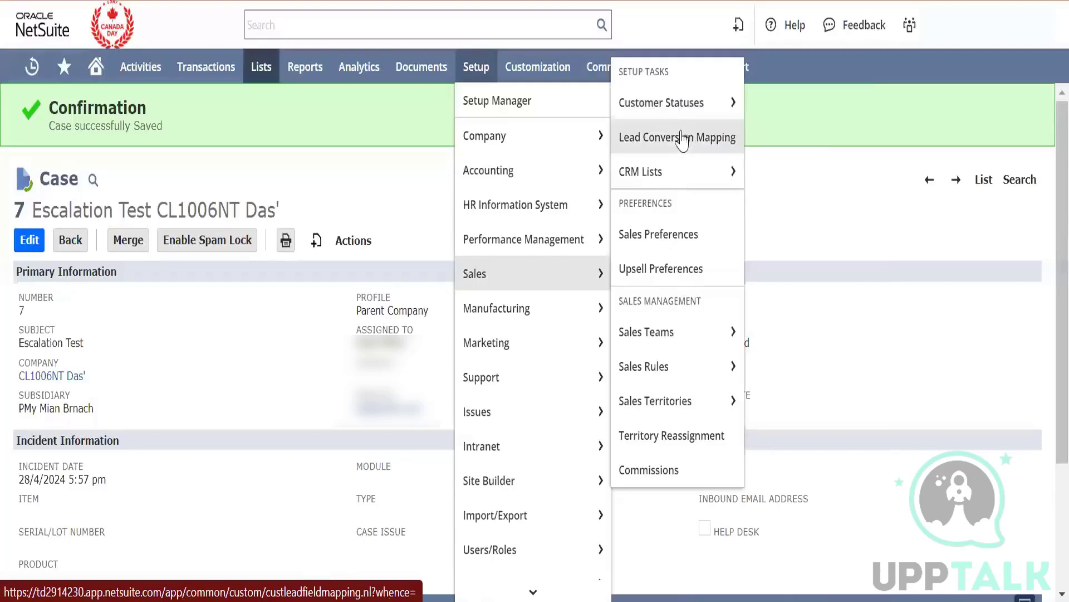
Open the Lead Conversion Mapping and Sales Preferences pages from the sales setup in new browser tabs.
{"action": "right_click", "coordinate": [684, 137]}
{"action": "left_click", "coordinate": [698, 158]}
{"action": "right_click", "coordinate": [681, 234]}
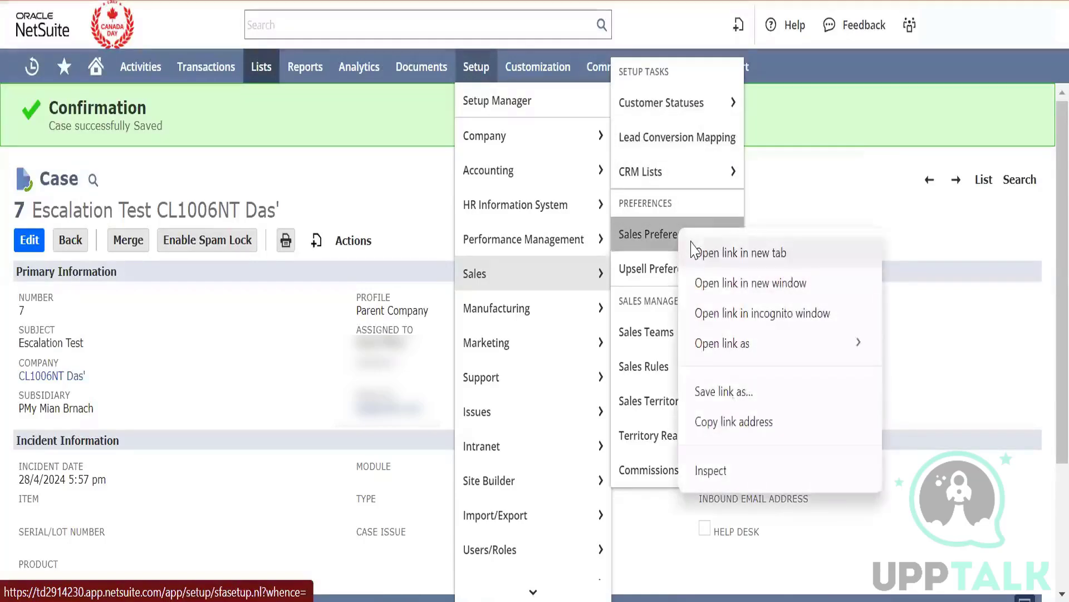
{"action": "left_click", "coordinate": [690, 249]}
Bring up the Customer Status List and examine the stage and probability of each status.
{"action": "mouse_move", "coordinate": [686, 333]}
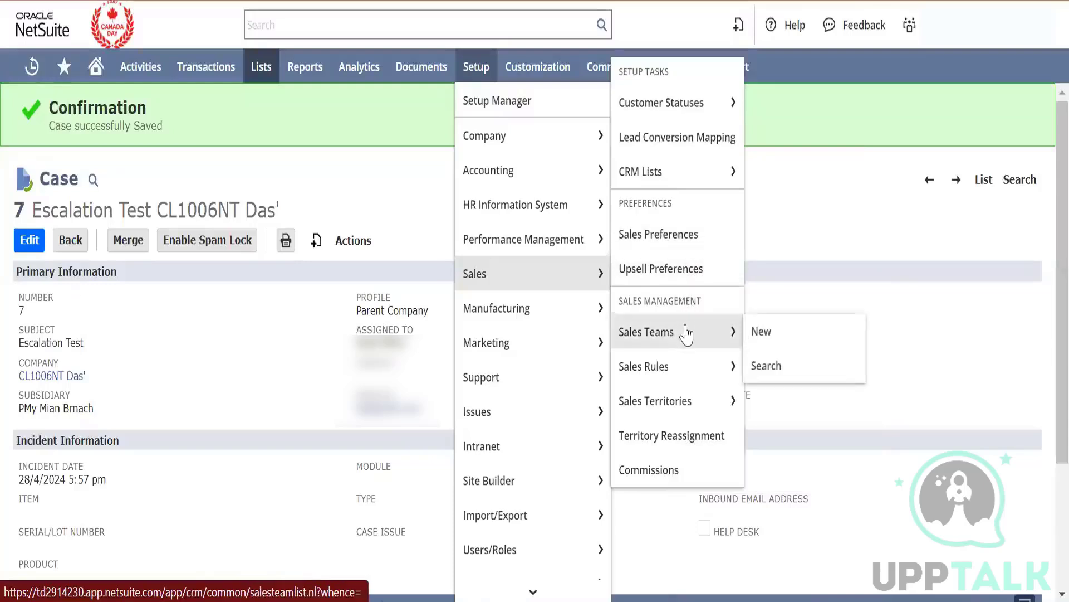
{"action": "mouse_move", "coordinate": [691, 372]}
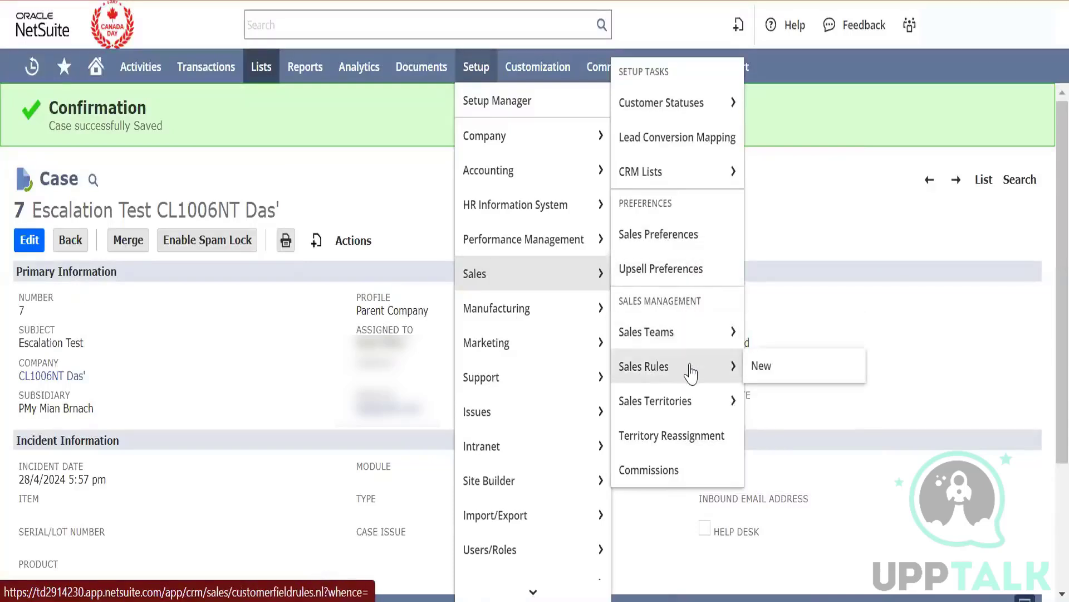
{"action": "mouse_move", "coordinate": [691, 172]}
{"action": "left_click", "coordinate": [661, 103]}
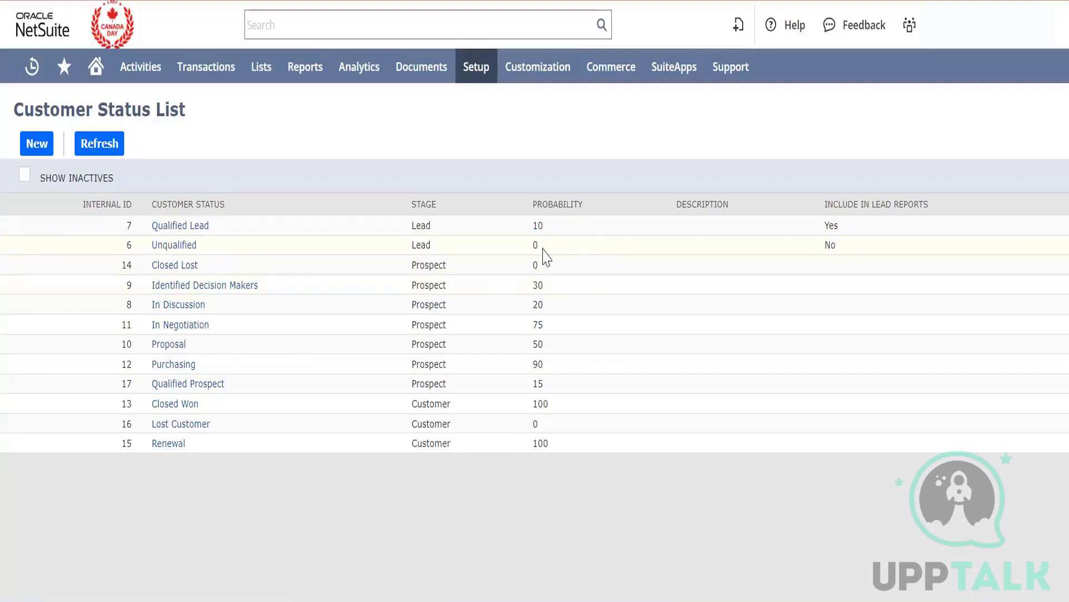
{"action": "double_click", "coordinate": [541, 323]}
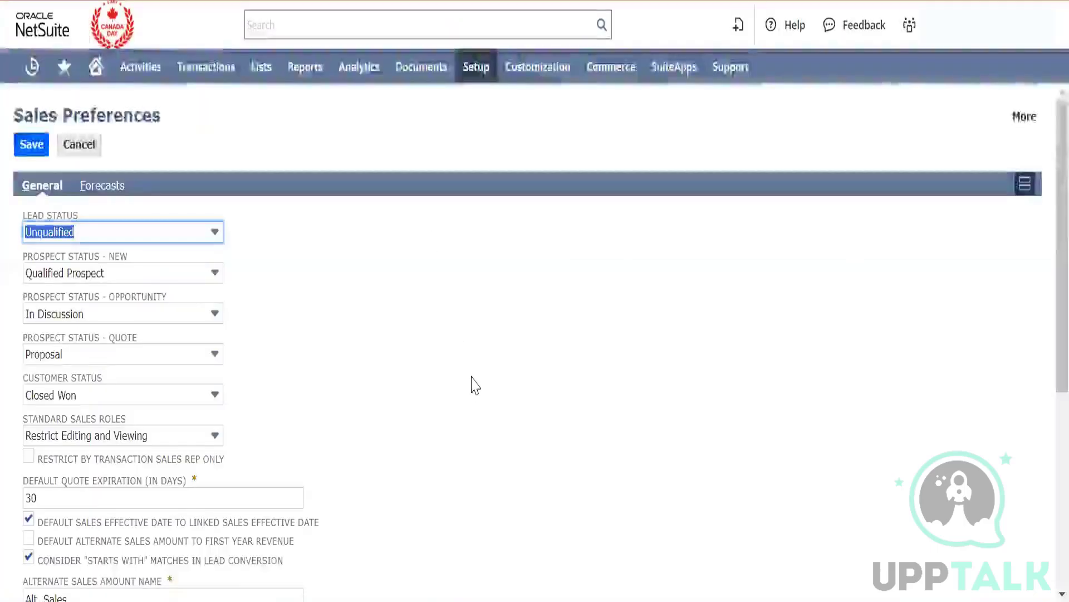
Examine the general Sales Preferences, including default statuses, standard sales roles, quote expiration and the adjustment sales rep section.
{"action": "left_click", "coordinate": [474, 385]}
{"action": "scroll", "coordinate": [475, 384], "scroll_direction": "down", "scroll_amount": 3}
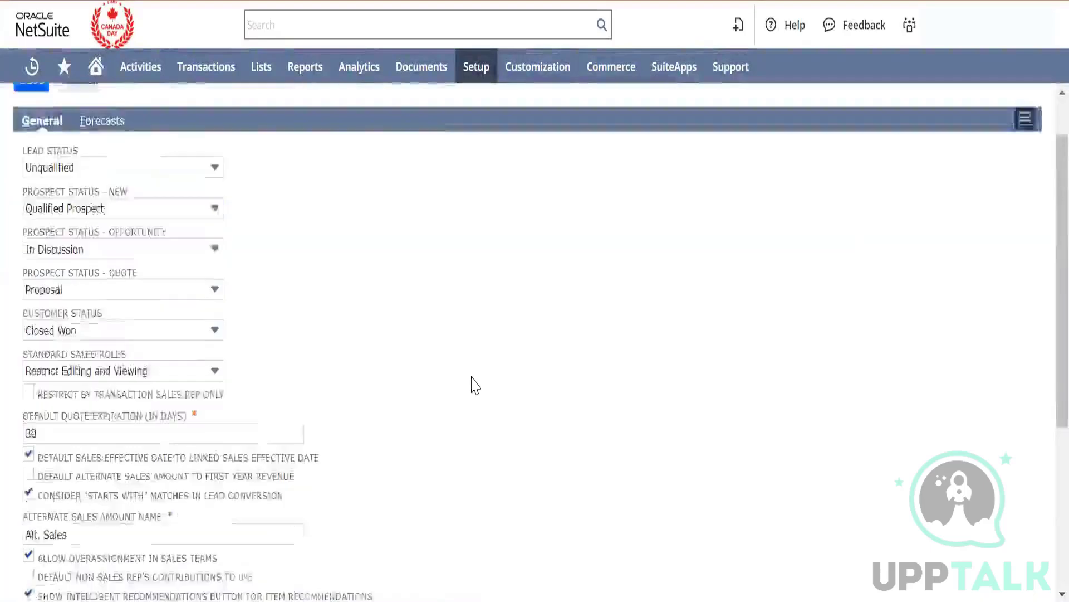
{"action": "scroll", "coordinate": [475, 384], "scroll_direction": "up", "scroll_amount": 3}
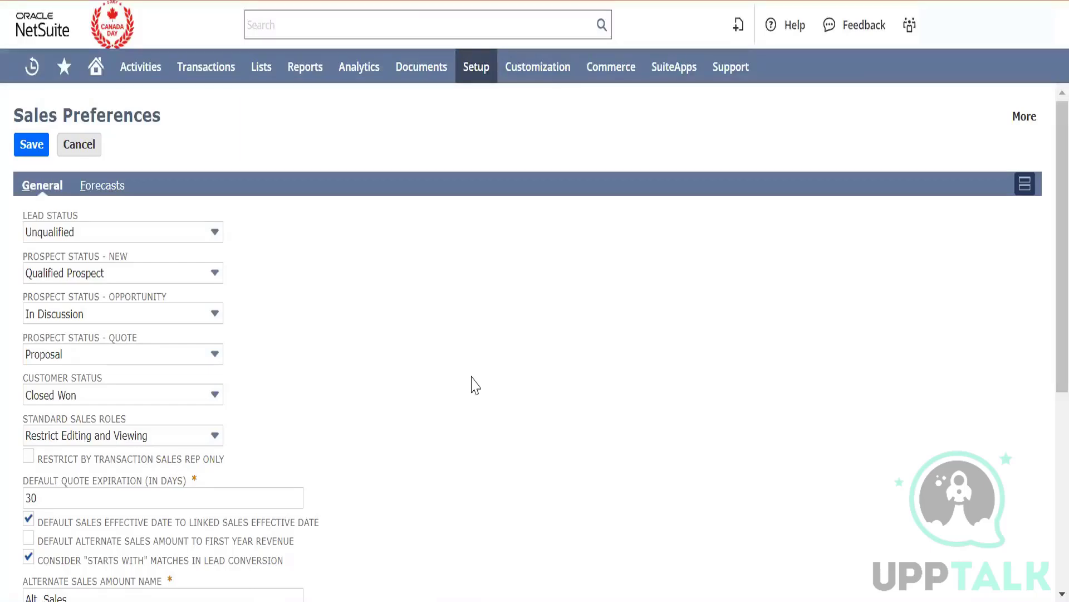
{"action": "scroll", "coordinate": [471, 376], "scroll_direction": "down", "scroll_amount": 5}
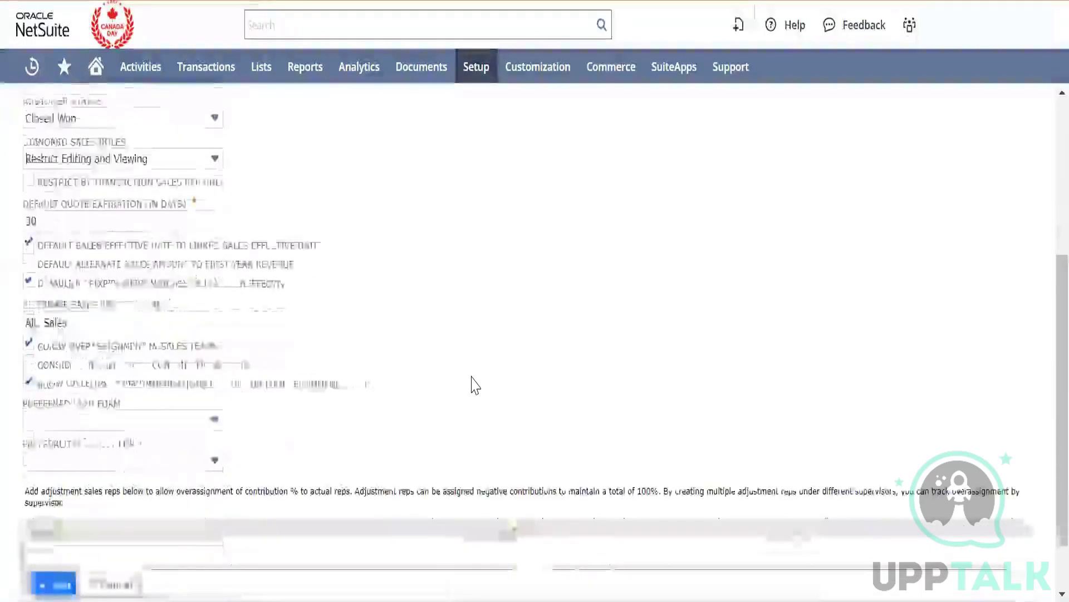
{"action": "scroll", "coordinate": [471, 377], "scroll_direction": "up", "scroll_amount": 5}
{"action": "scroll", "coordinate": [472, 376], "scroll_direction": "down", "scroll_amount": 5}
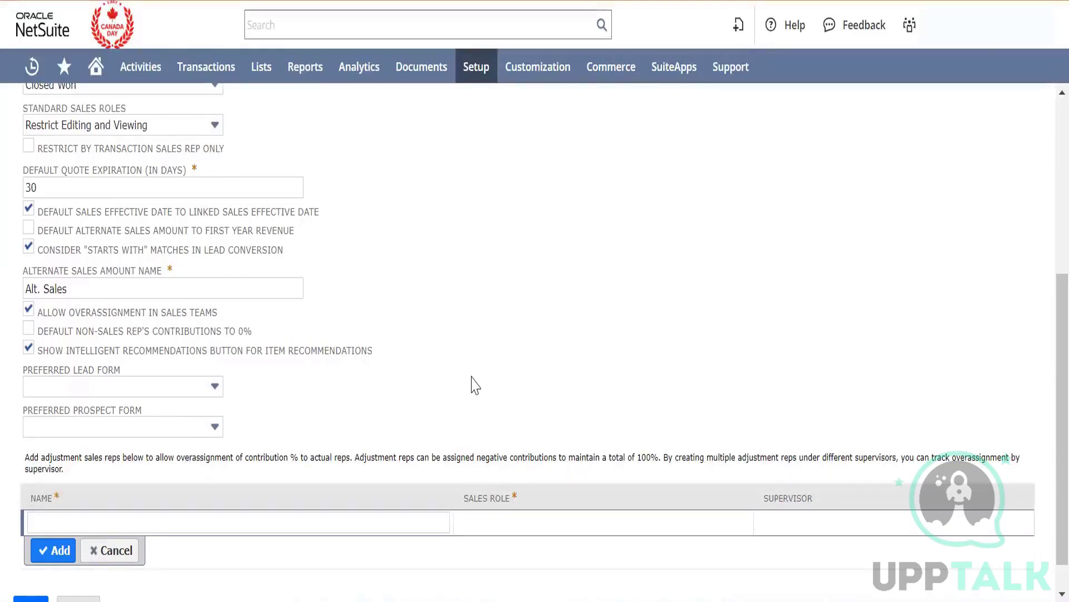
{"action": "scroll", "coordinate": [473, 383], "scroll_direction": "up", "scroll_amount": 6}
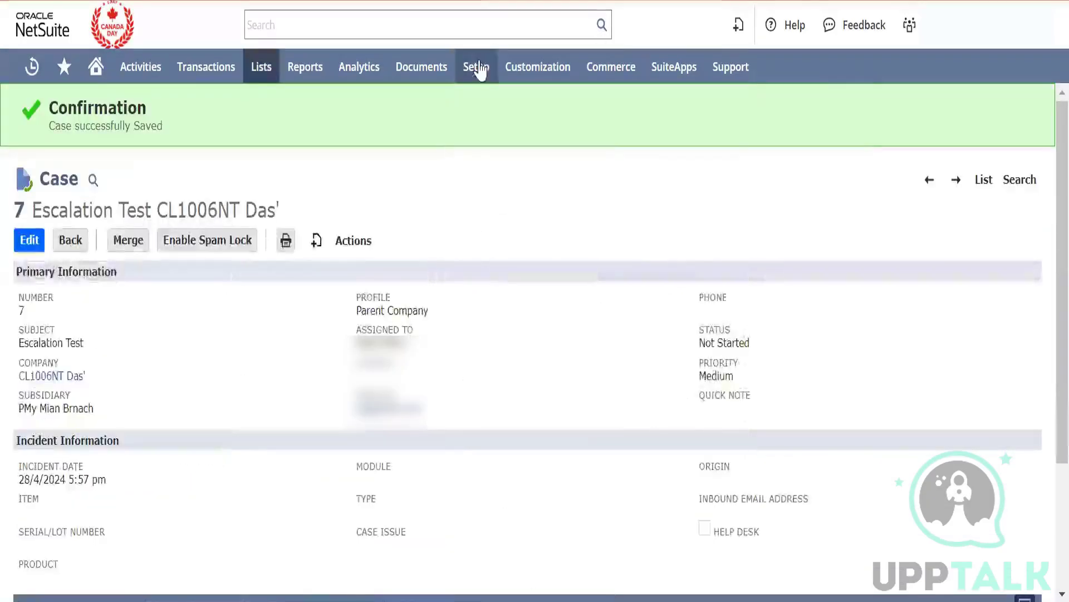
Open Support Preferences from the support setup in a new browser tab and switch to it.
{"action": "mouse_move", "coordinate": [476, 67]}
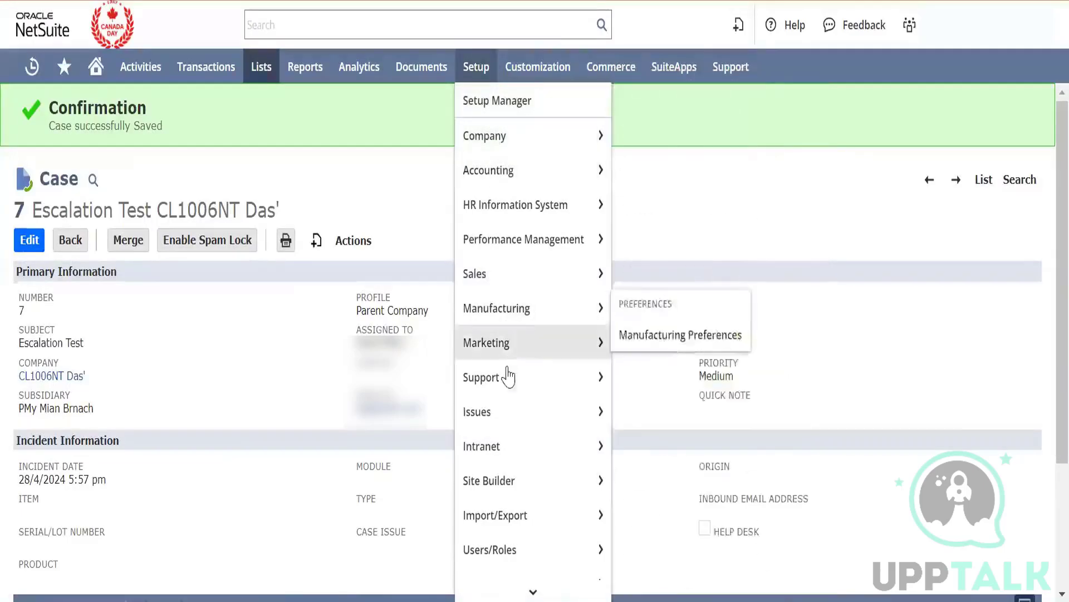
{"action": "mouse_move", "coordinate": [507, 377]}
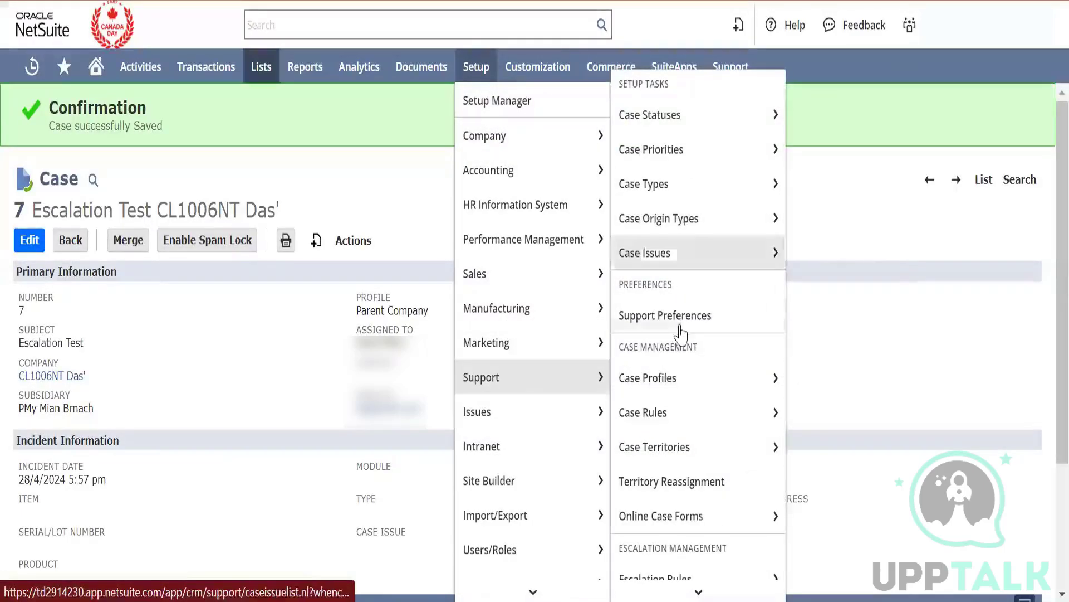
{"action": "mouse_move", "coordinate": [680, 453]}
{"action": "scroll", "coordinate": [679, 453], "scroll_direction": "down", "scroll_amount": 1}
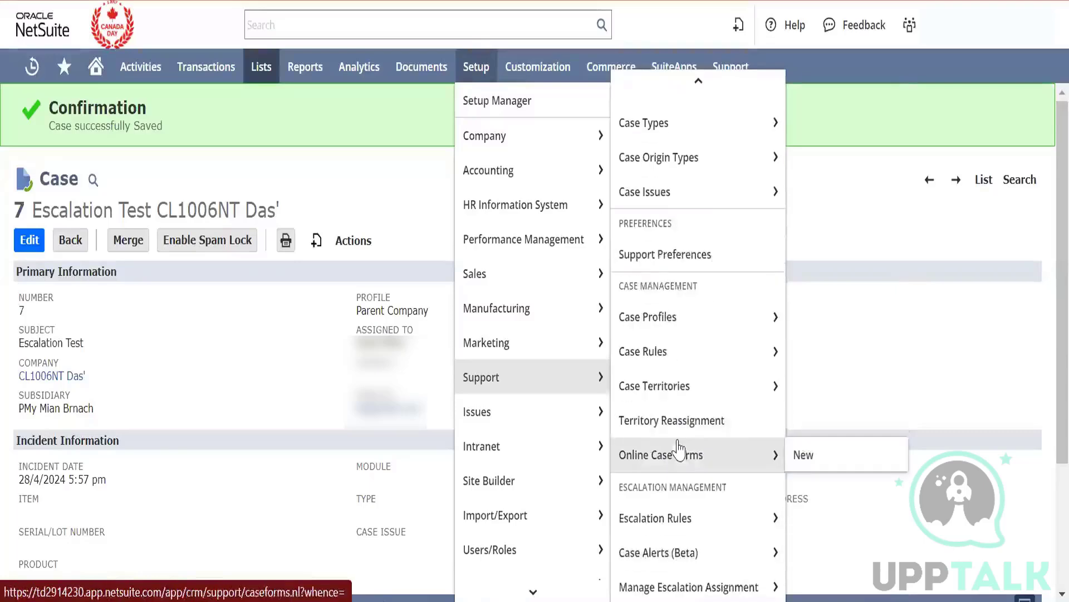
{"action": "right_click", "coordinate": [698, 263]}
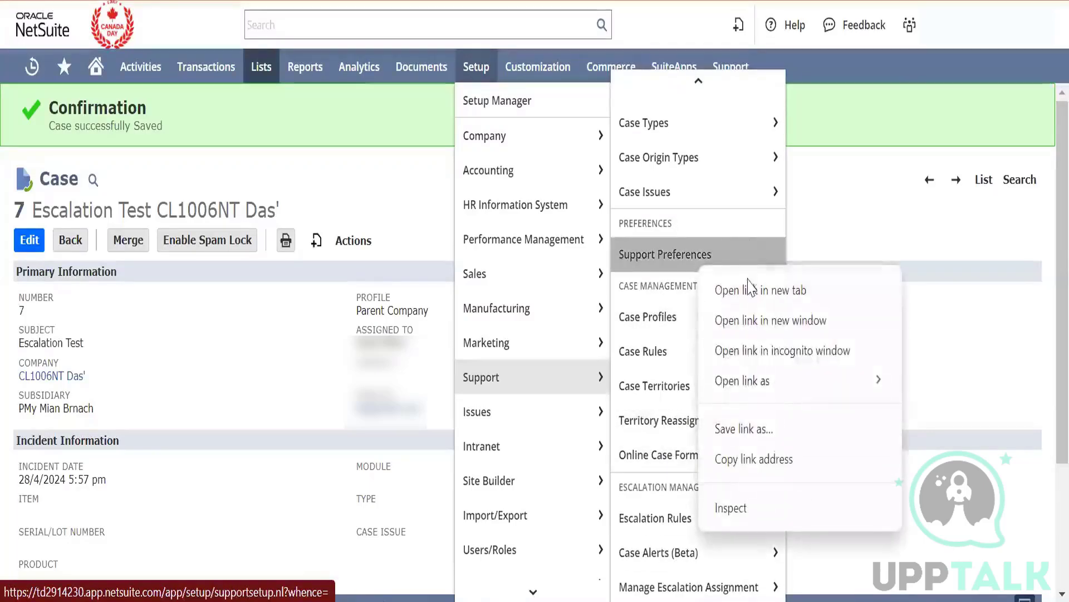
{"action": "left_click", "coordinate": [723, 279]}
{"action": "key", "text": "ctrl+Tab"}
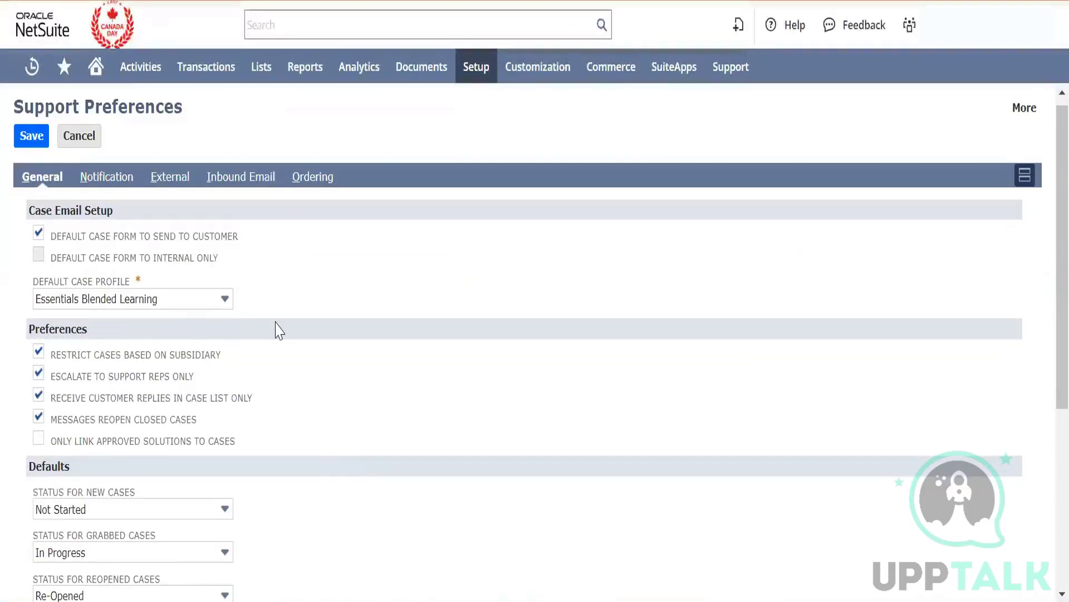
Examine the general Support Preferences, covering case email setup, default case statuses, priority and case lockout.
{"action": "scroll", "coordinate": [277, 330], "scroll_direction": "down", "scroll_amount": 5}
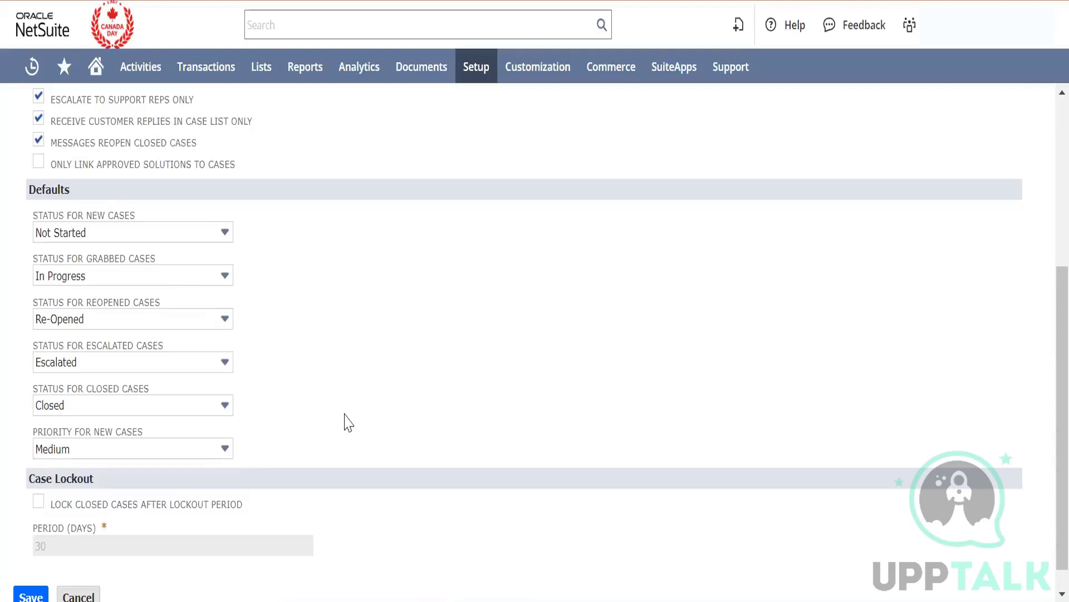
{"action": "scroll", "coordinate": [348, 424], "scroll_direction": "down", "scroll_amount": 1}
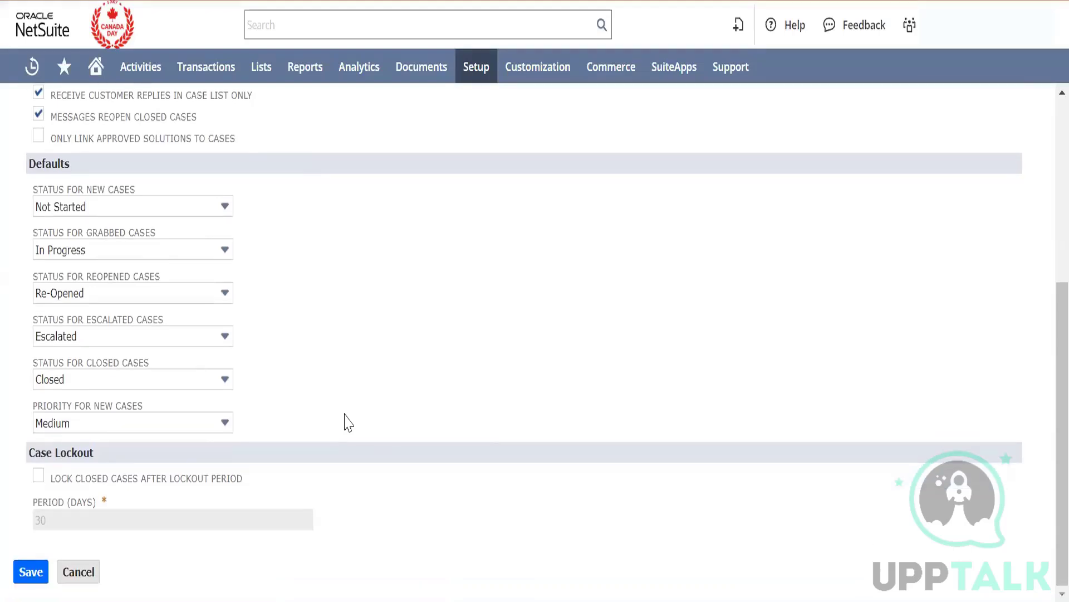
{"action": "scroll", "coordinate": [348, 423], "scroll_direction": "up", "scroll_amount": 3}
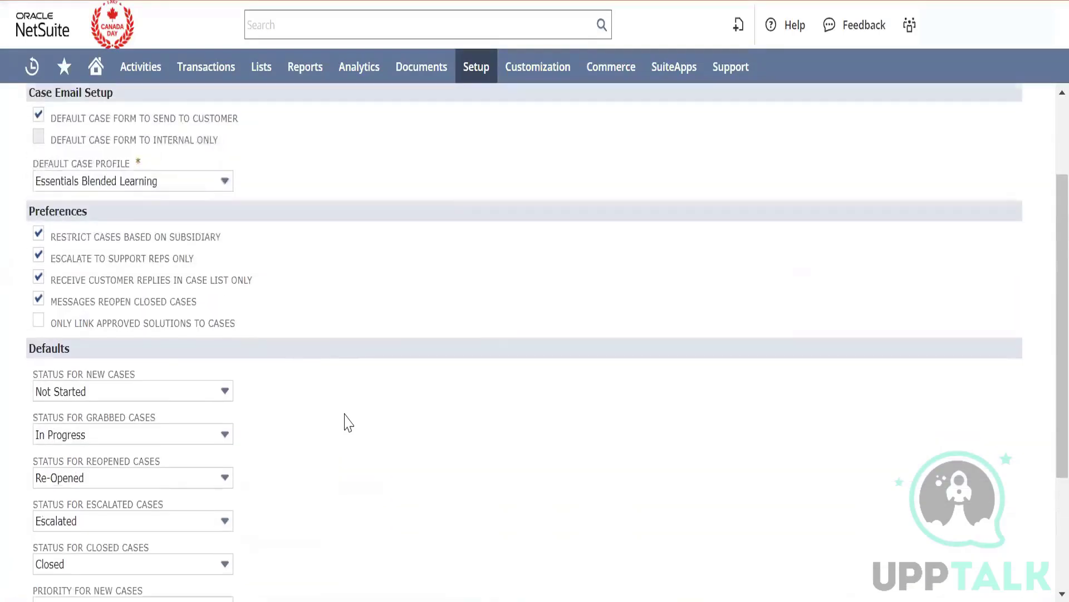
{"action": "scroll", "coordinate": [348, 423], "scroll_direction": "up", "scroll_amount": 3}
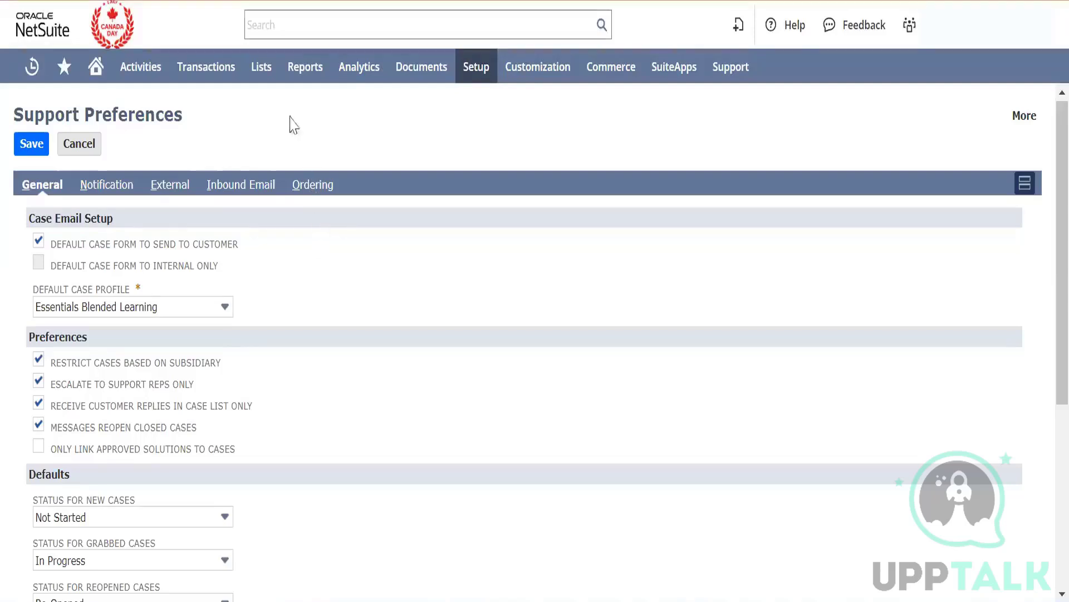
Open the form for creating a new relationship group in a new browser tab.
{"action": "mouse_move", "coordinate": [264, 71]}
{"action": "mouse_move", "coordinate": [279, 132]}
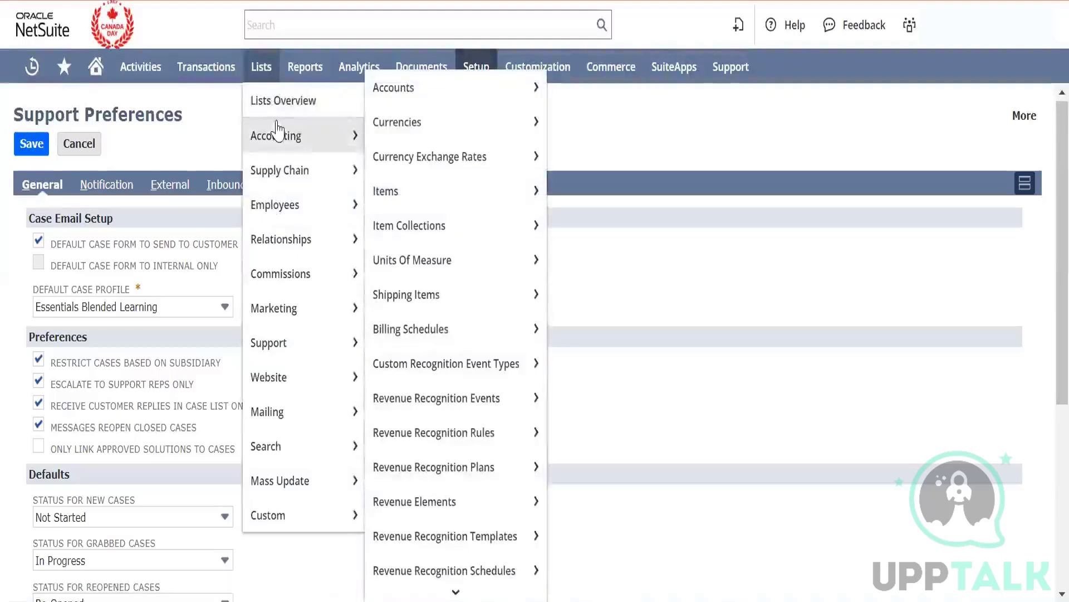
{"action": "mouse_move", "coordinate": [297, 202]}
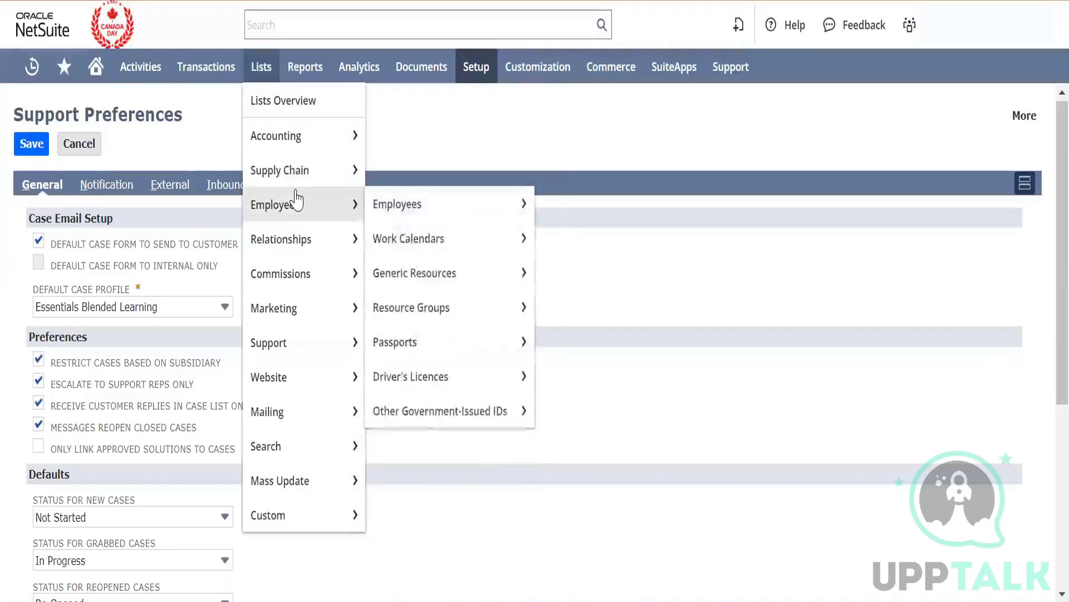
{"action": "mouse_move", "coordinate": [383, 217]}
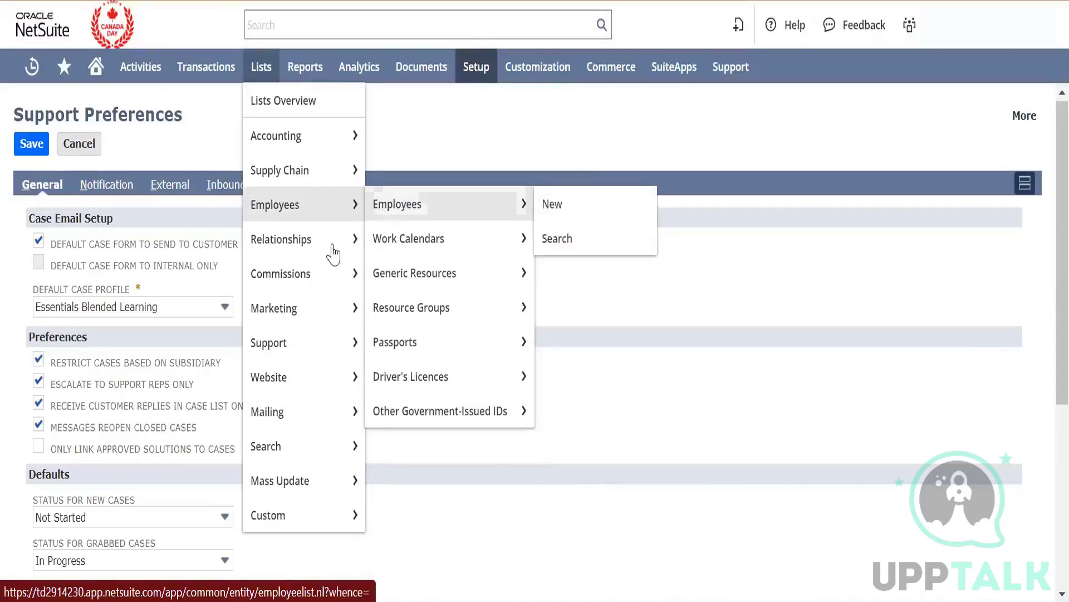
{"action": "mouse_move", "coordinate": [332, 255]}
{"action": "mouse_move", "coordinate": [421, 275]}
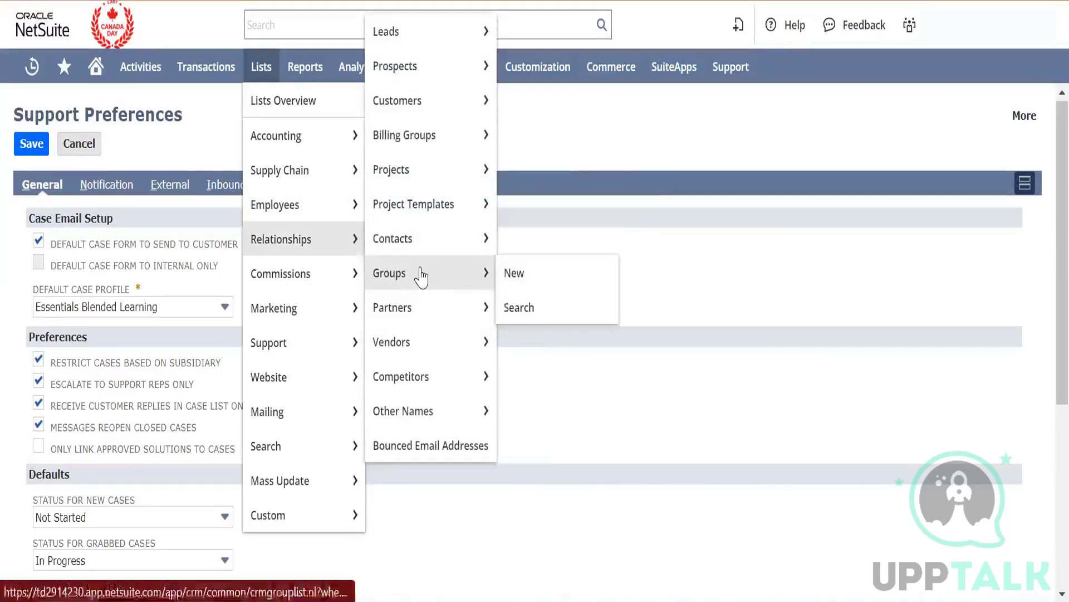
{"action": "right_click", "coordinate": [536, 274]}
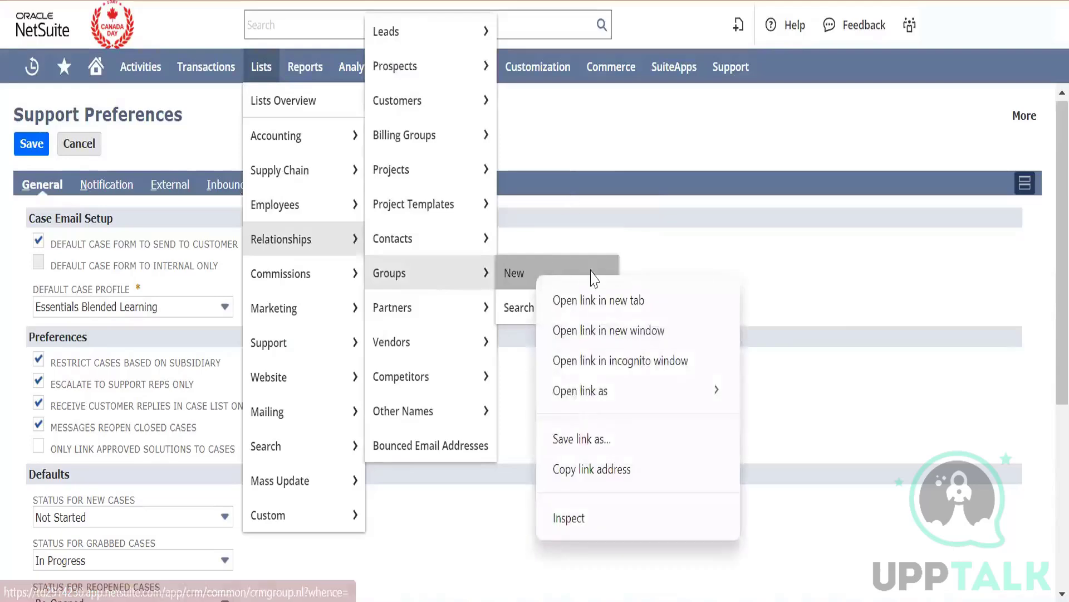
{"action": "left_click", "coordinate": [596, 303]}
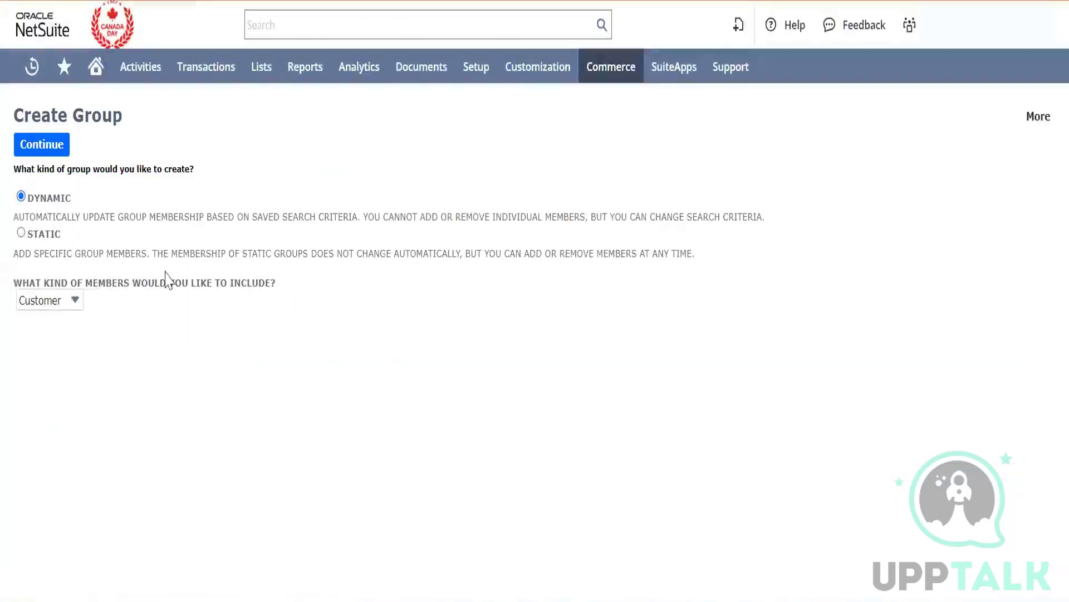
Choose a static group with Employee as the member type and continue to the group form.
{"action": "left_click", "coordinate": [21, 232]}
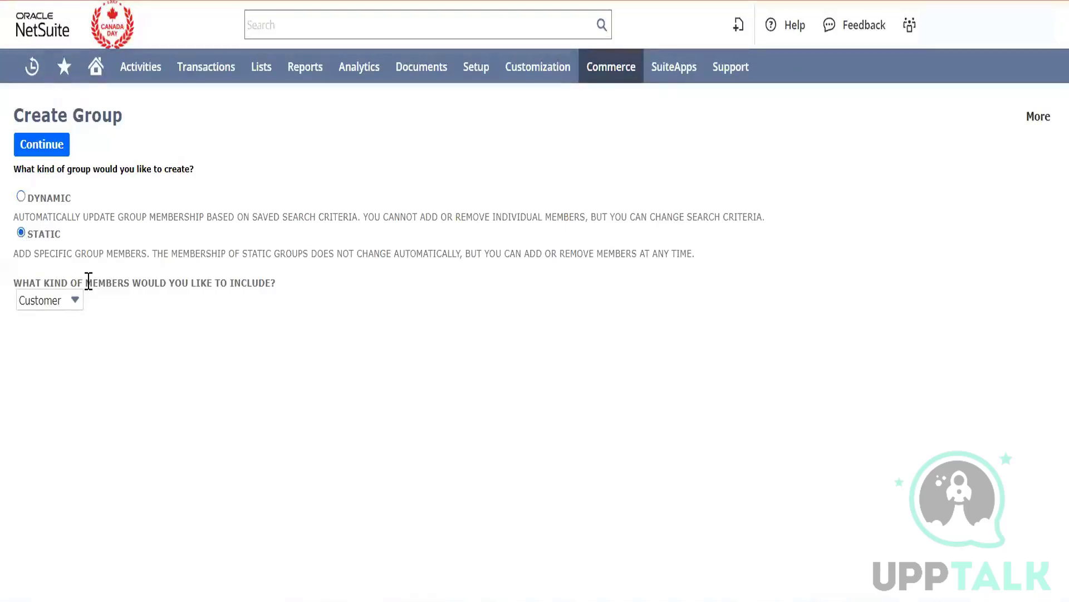
{"action": "left_click", "coordinate": [21, 196]}
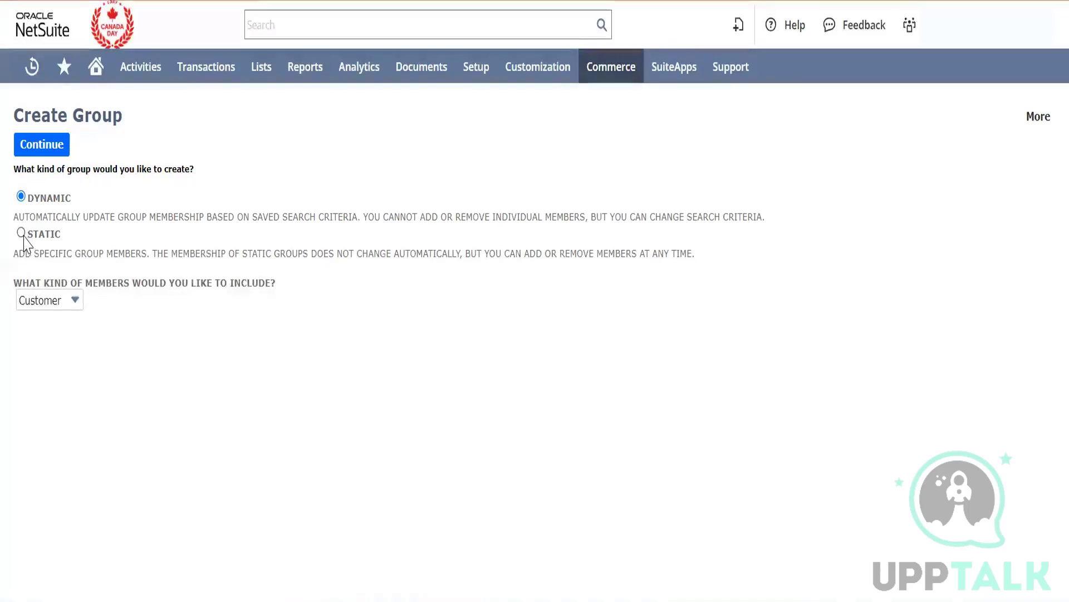
{"action": "left_click", "coordinate": [21, 233]}
{"action": "left_click", "coordinate": [66, 303]}
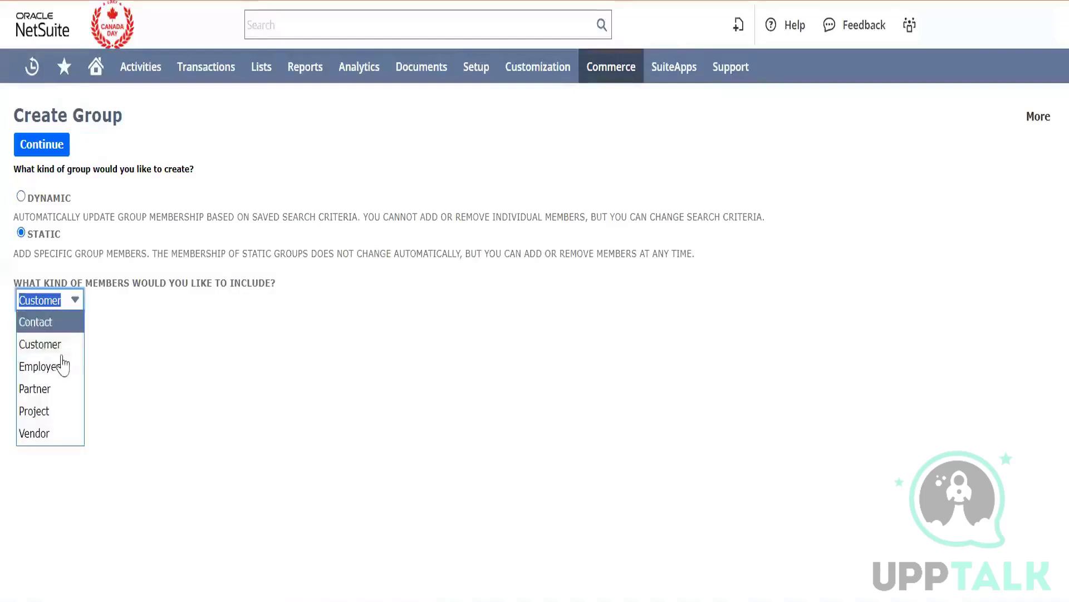
{"action": "left_click", "coordinate": [64, 365]}
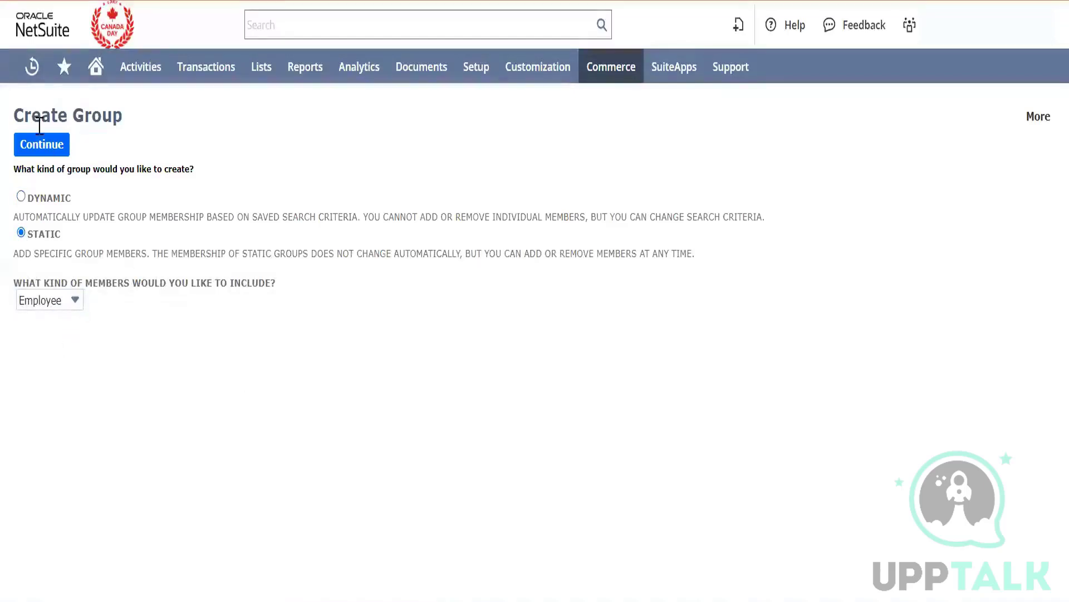
{"action": "left_click", "coordinate": [46, 145]}
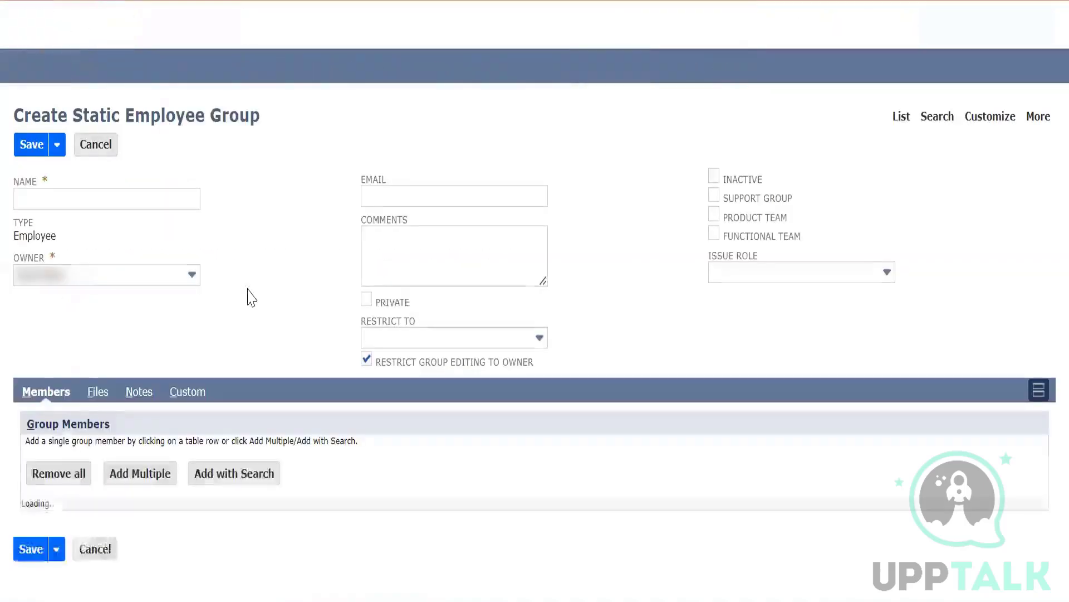
Name the static employee group Support Group.
{"action": "left_click", "coordinate": [153, 202]}
{"action": "type", "text": "Su"}
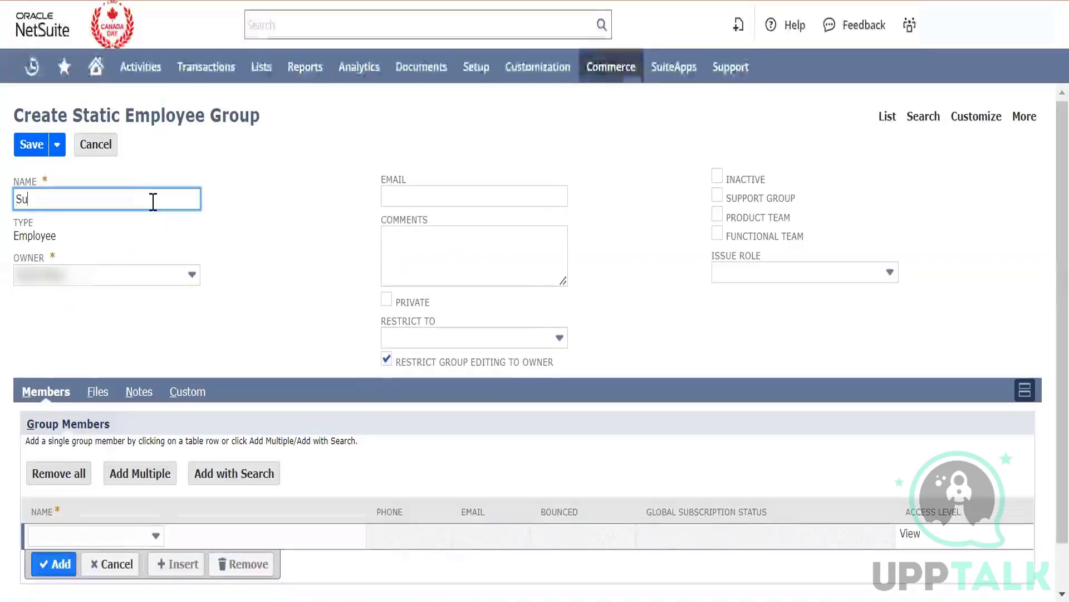
{"action": "type", "text": "pport Group"}
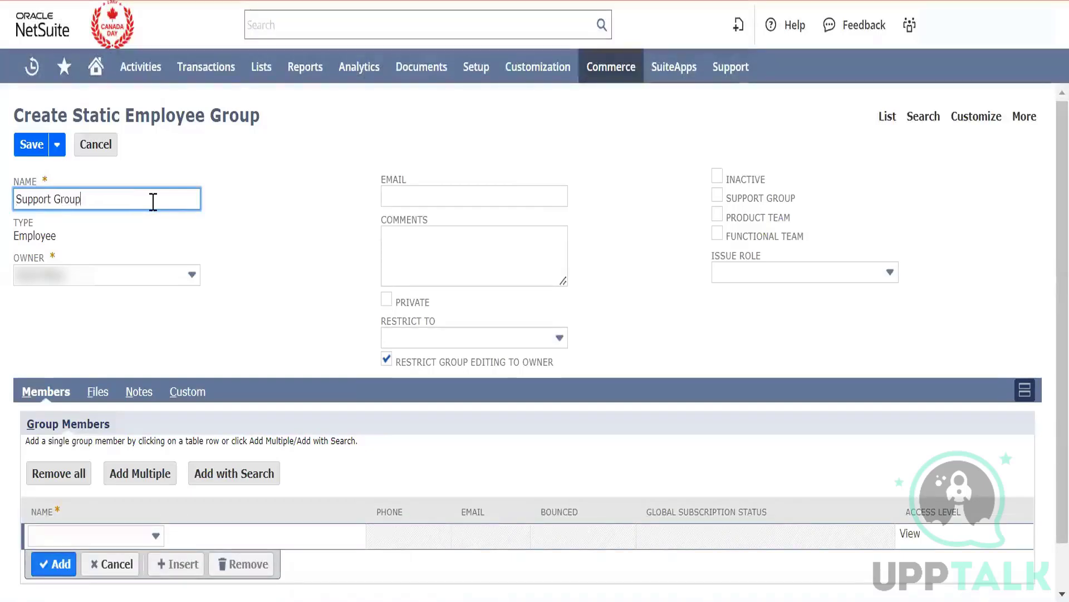
{"action": "key", "text": "ctrl+a"}
{"action": "key", "text": "ctrl+c"}
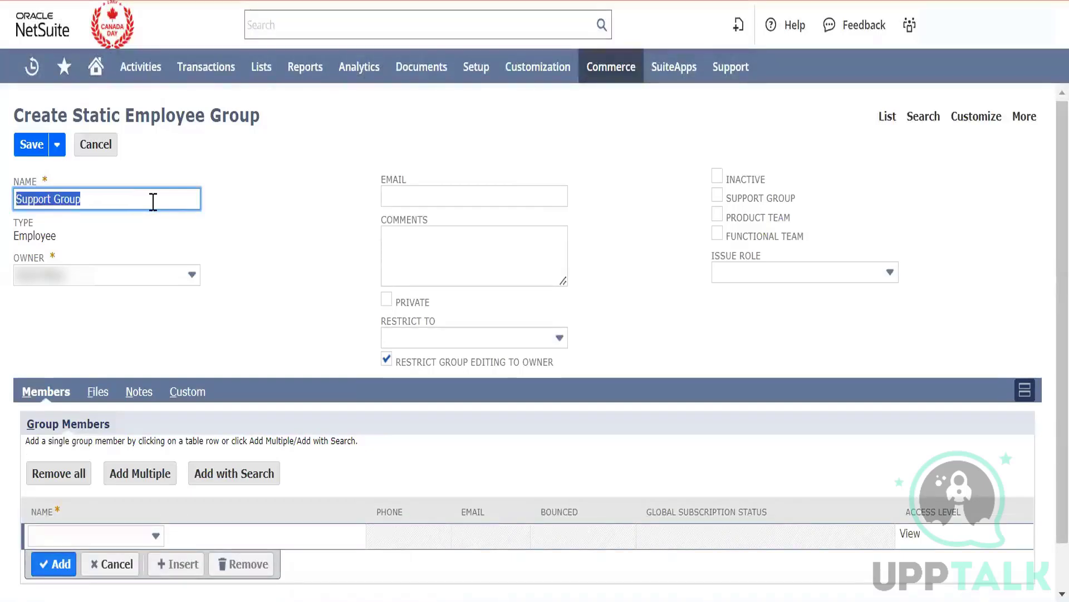
{"action": "left_click", "coordinate": [427, 197]}
{"action": "key", "text": "ctrl+v"}
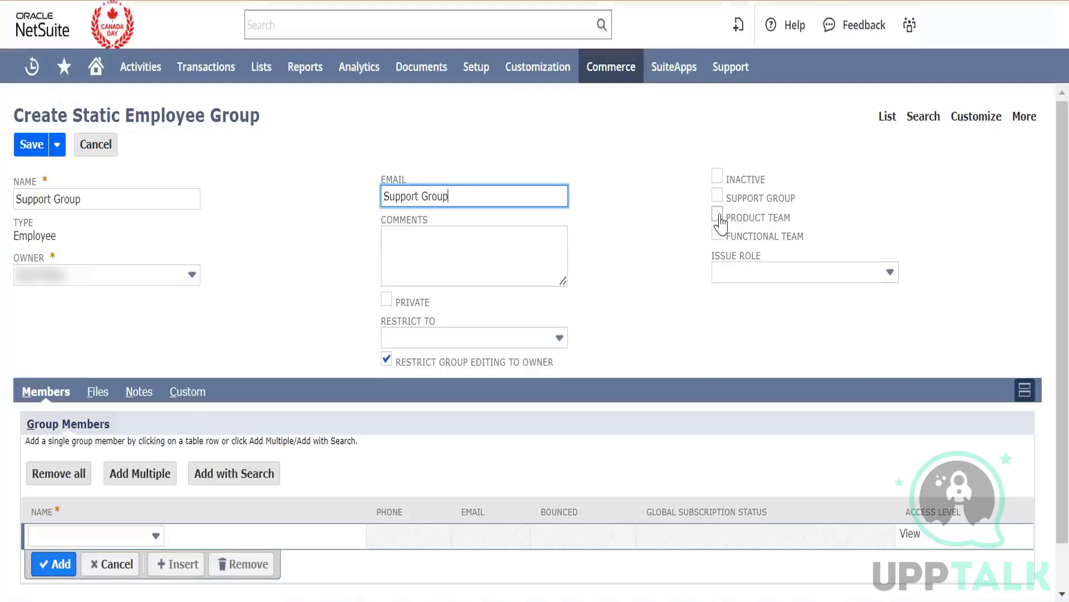
{"action": "left_click", "coordinate": [717, 196]}
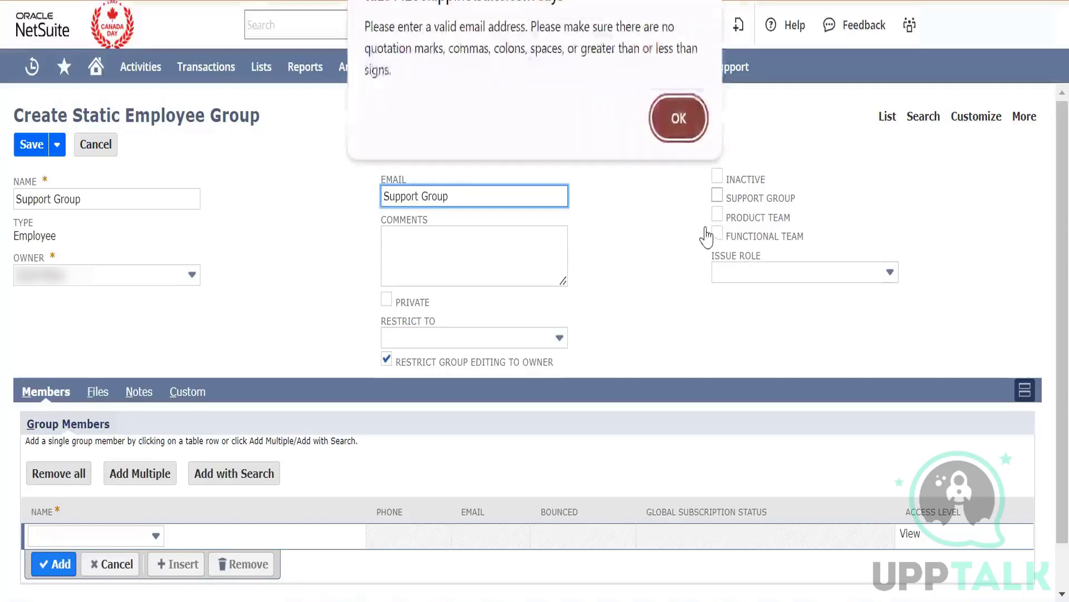
{"action": "left_click", "coordinate": [686, 136]}
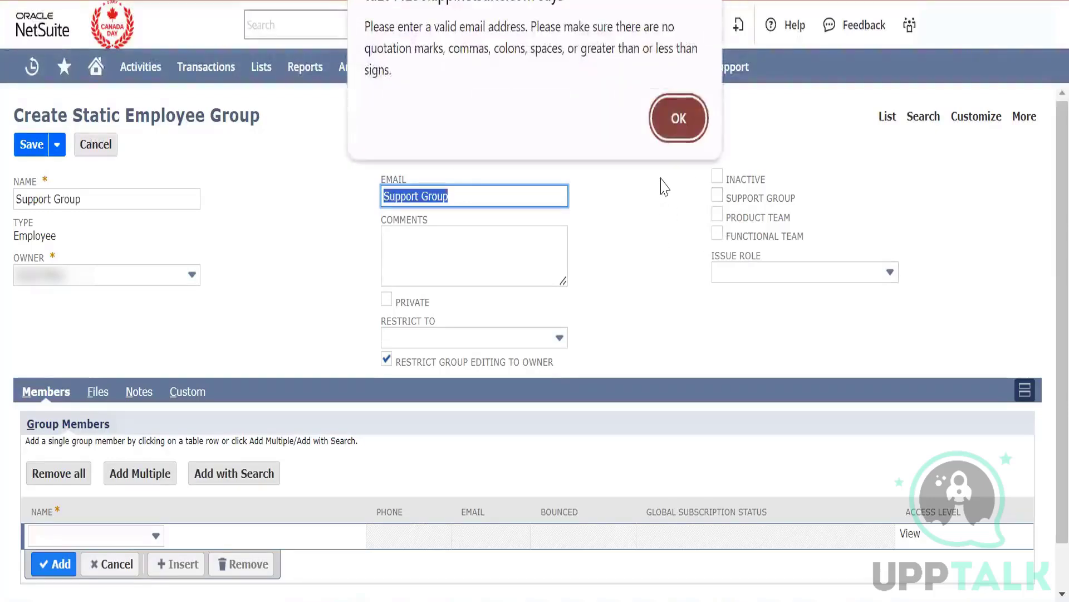
{"action": "left_click", "coordinate": [678, 117]}
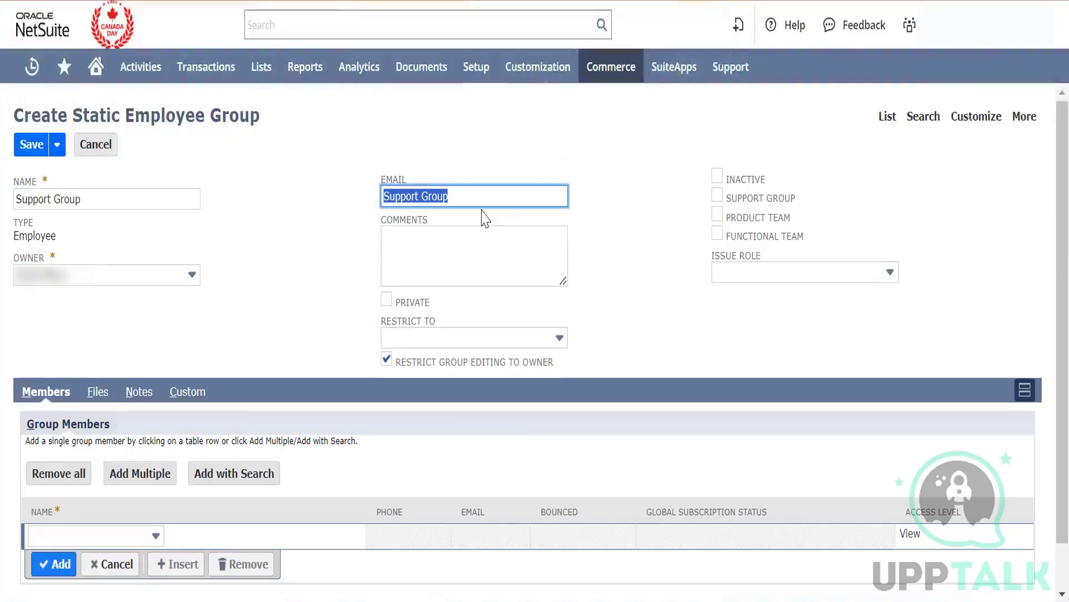
{"action": "key", "text": "BackSpace"}
{"action": "left_click", "coordinate": [640, 273]}
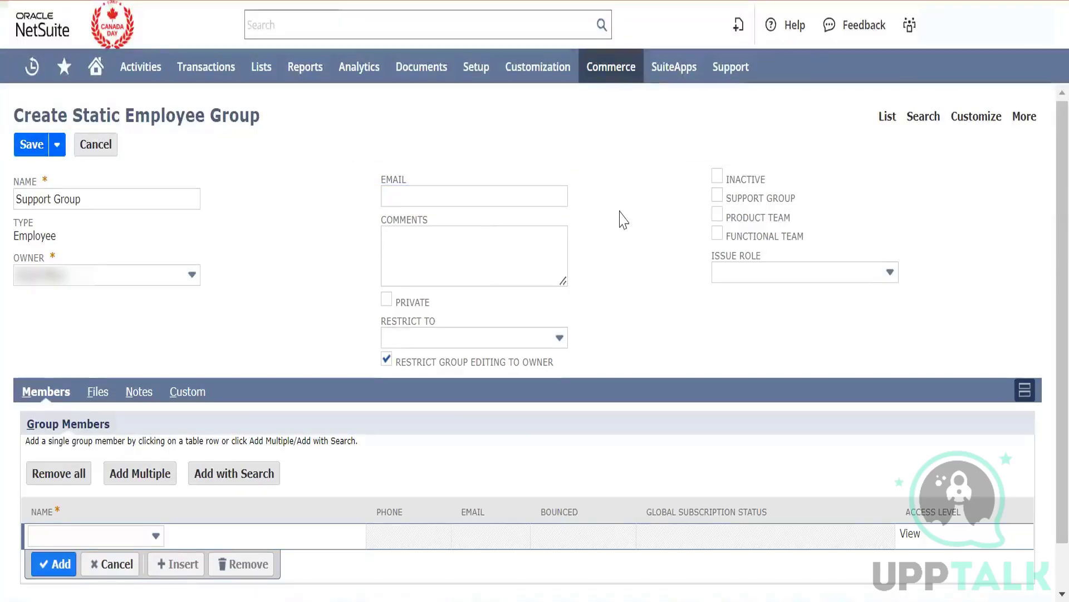
Mark the employee group as a support group and add three employees as group members.
{"action": "left_click", "coordinate": [717, 195]}
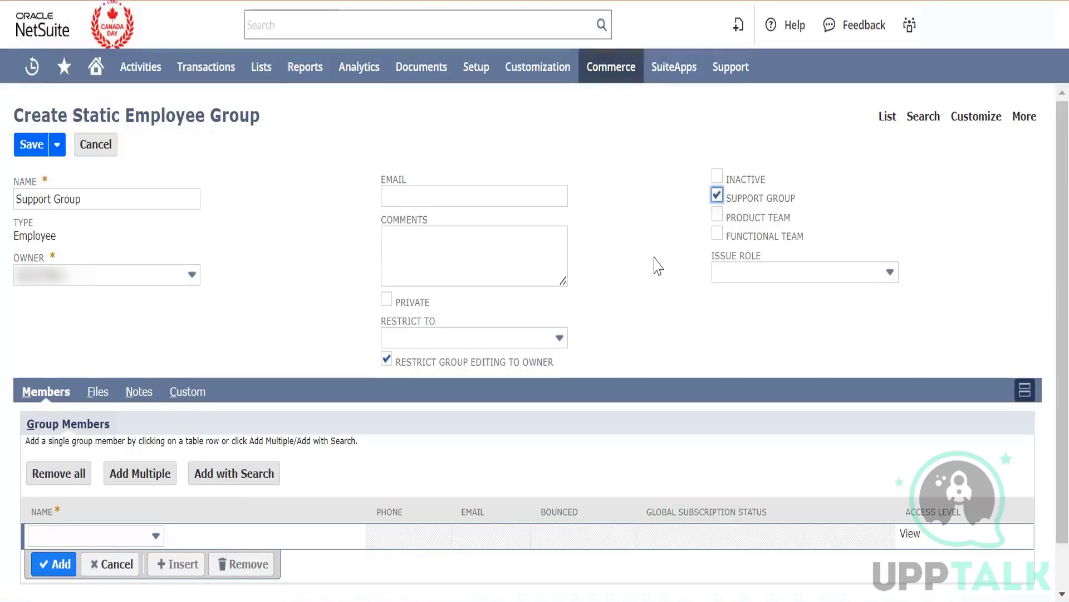
{"action": "scroll", "coordinate": [656, 265], "scroll_direction": "down", "scroll_amount": 1}
{"action": "left_click", "coordinate": [115, 490]}
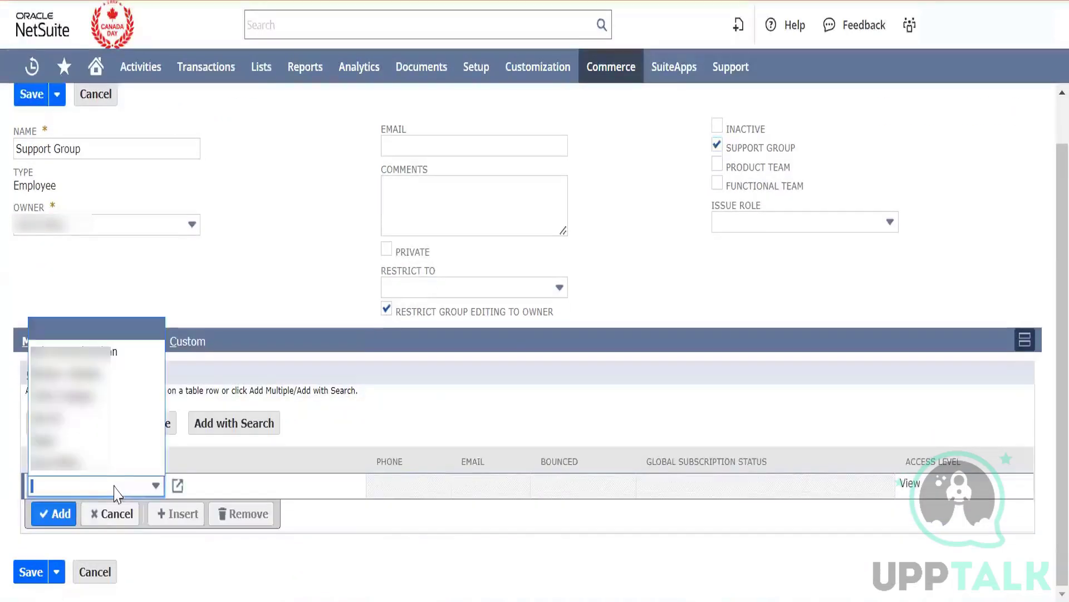
{"action": "left_click", "coordinate": [70, 439]}
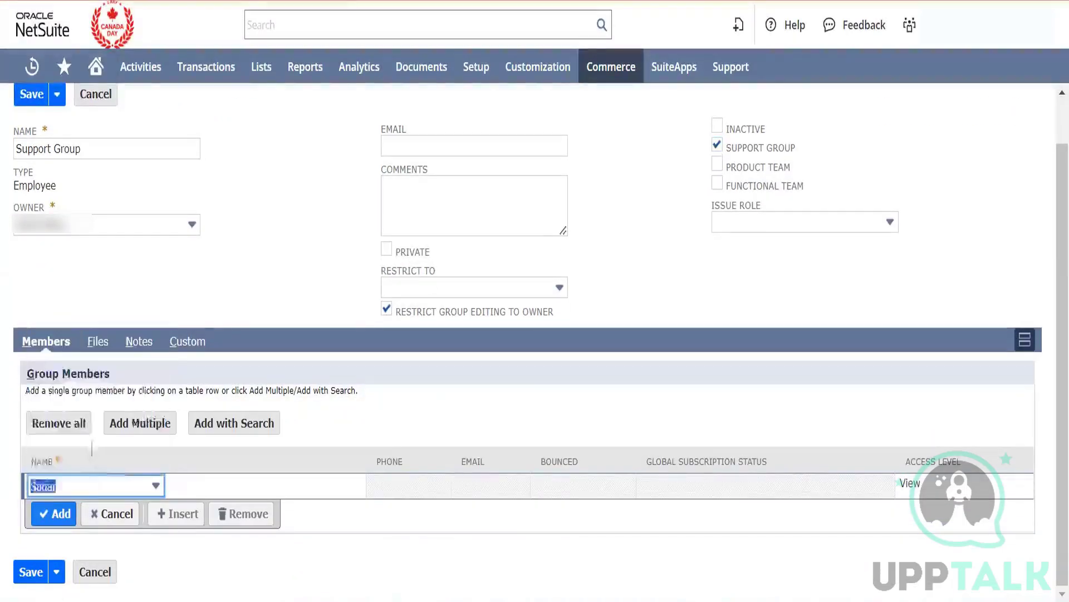
{"action": "left_click", "coordinate": [53, 513]}
{"action": "left_click", "coordinate": [93, 508]}
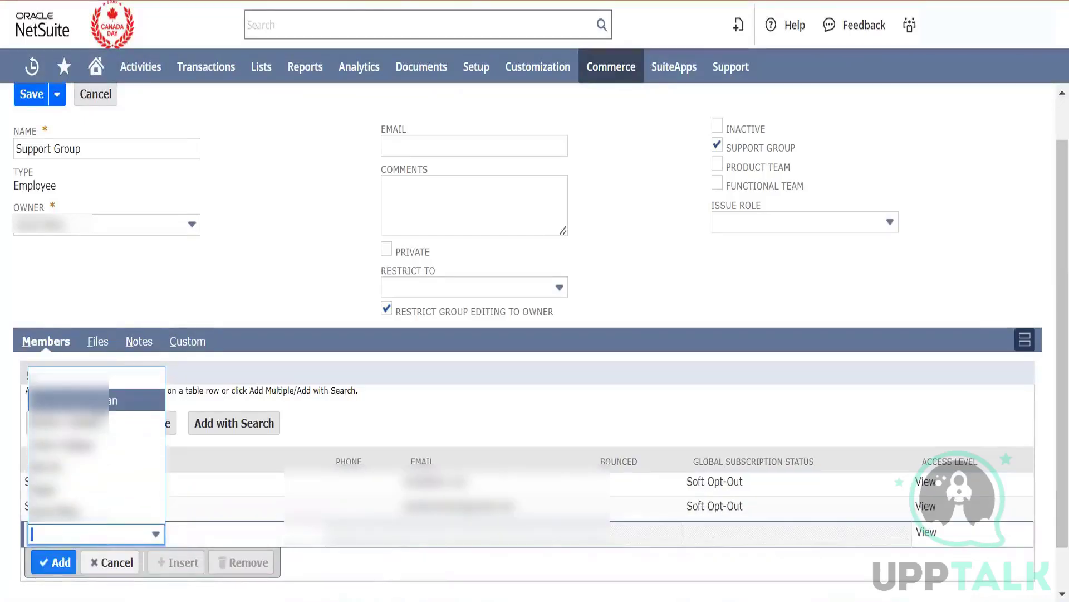
{"action": "left_click", "coordinate": [70, 401]}
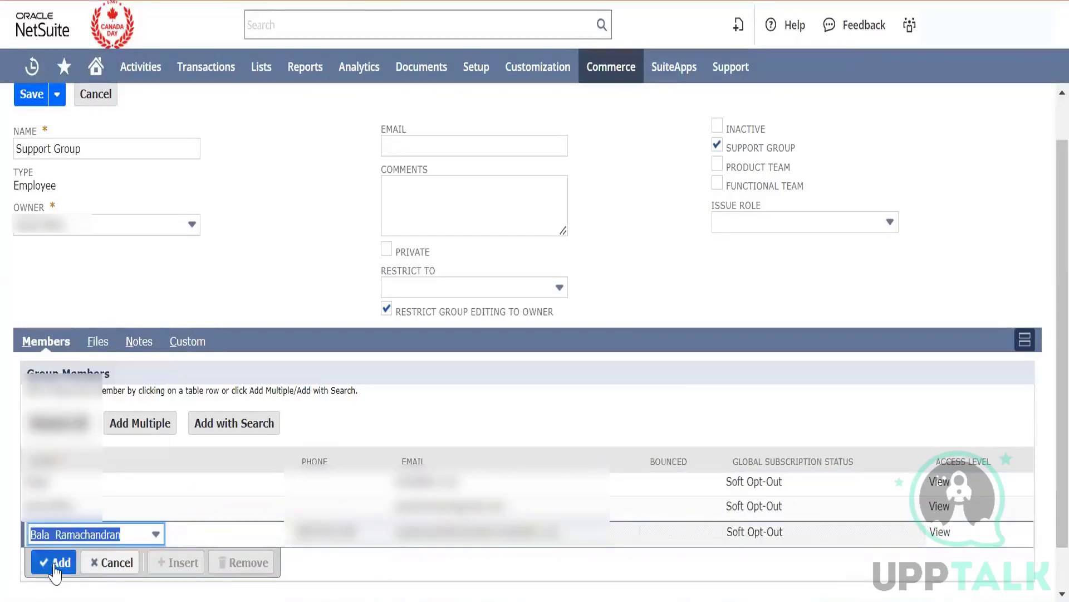
{"action": "left_click", "coordinate": [53, 562]}
Add a fourth employee to the group members and save the group.
{"action": "scroll", "coordinate": [111, 504], "scroll_direction": "down", "scroll_amount": 1}
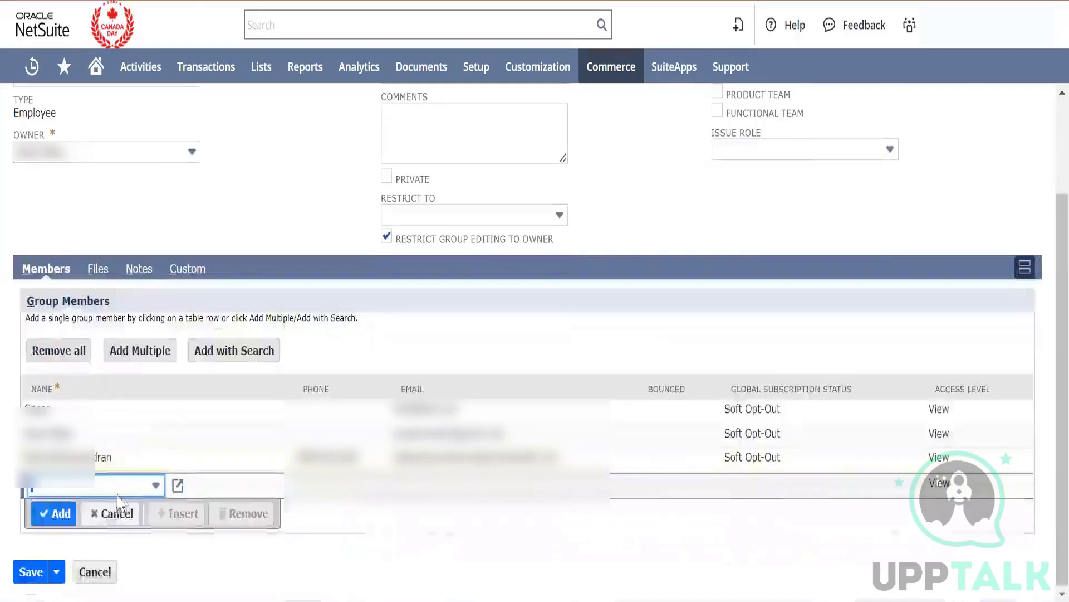
{"action": "left_click", "coordinate": [156, 486]}
{"action": "left_click", "coordinate": [102, 410]}
{"action": "left_click", "coordinate": [54, 513]}
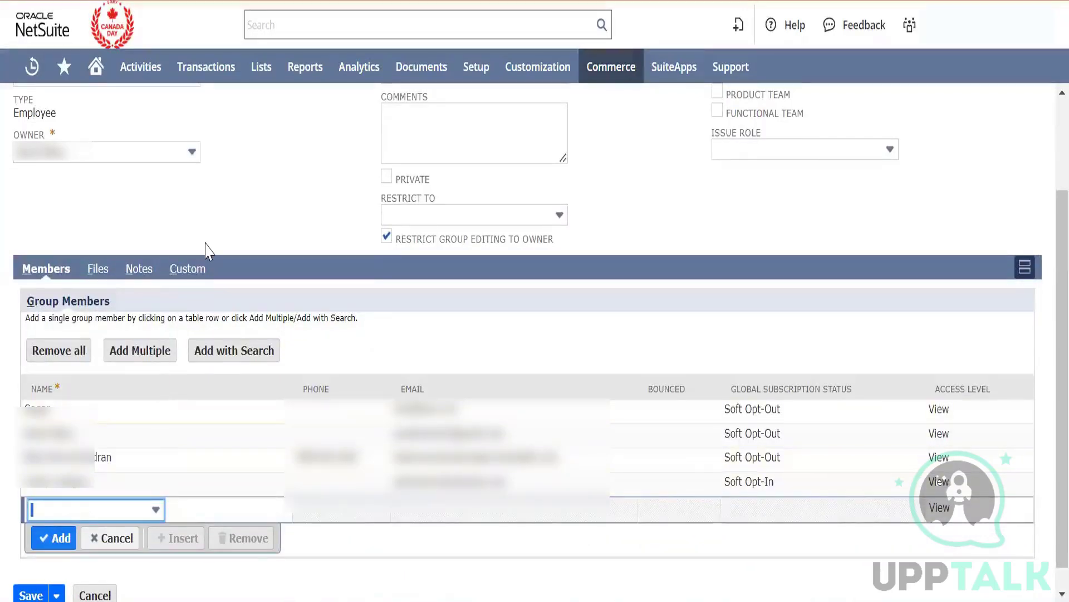
{"action": "scroll", "coordinate": [207, 251], "scroll_direction": "down", "scroll_amount": 1}
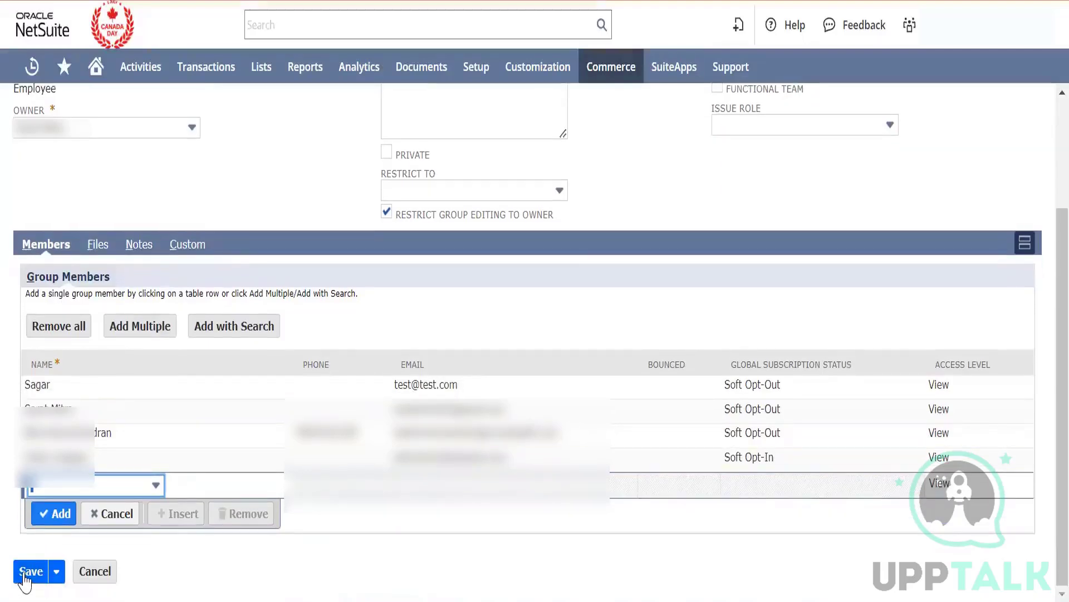
{"action": "left_click", "coordinate": [23, 574]}
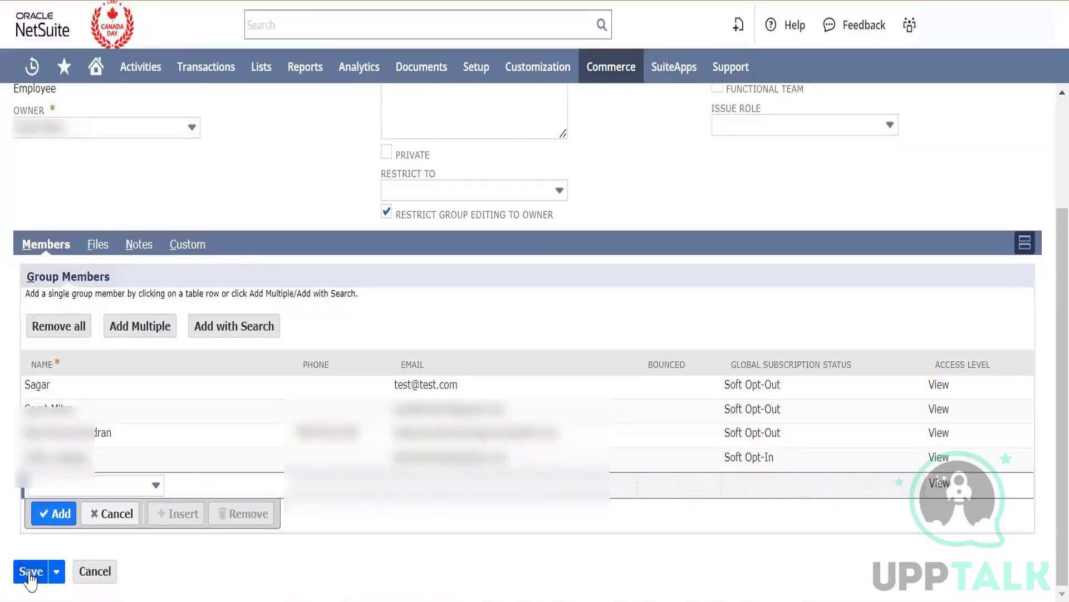
Open the list of case territories from the support setup in a new browser tab.
{"action": "mouse_move", "coordinate": [476, 67]}
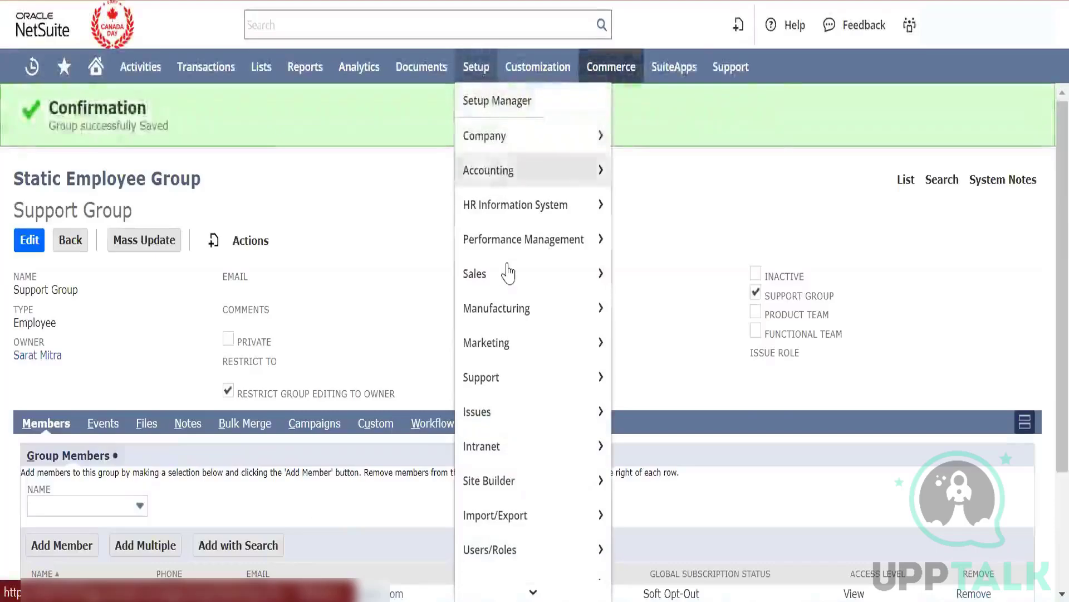
{"action": "mouse_move", "coordinate": [580, 377]}
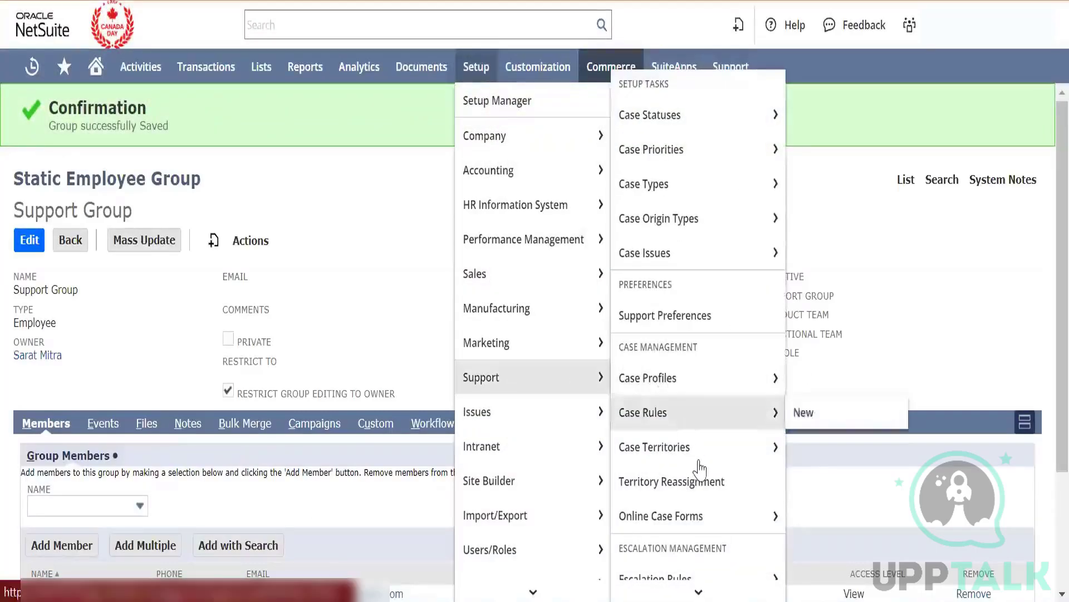
{"action": "mouse_move", "coordinate": [700, 459]}
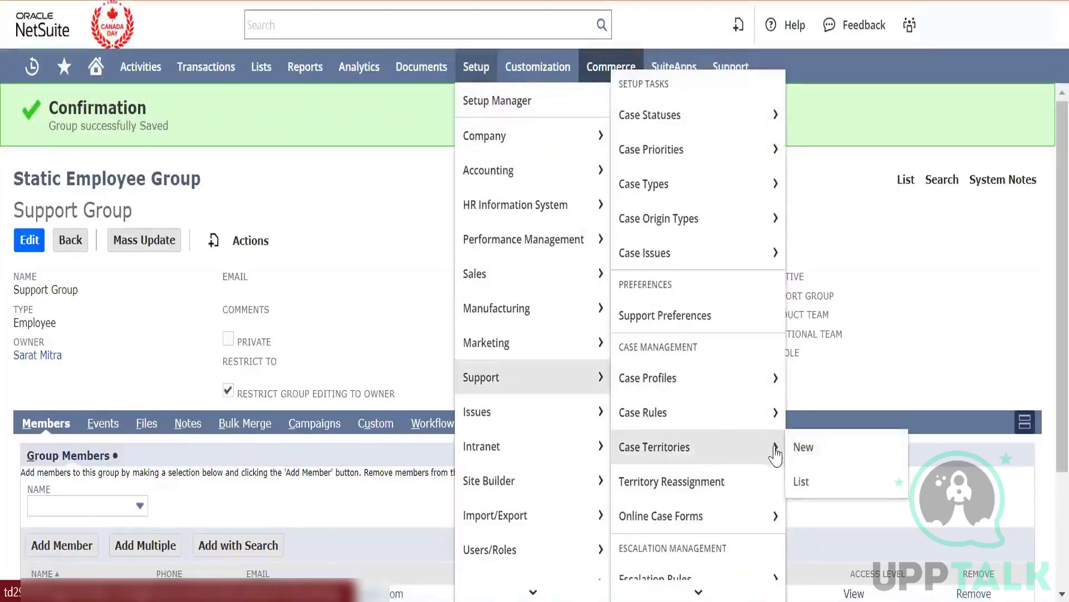
{"action": "right_click", "coordinate": [735, 448]}
{"action": "left_click", "coordinate": [791, 204]}
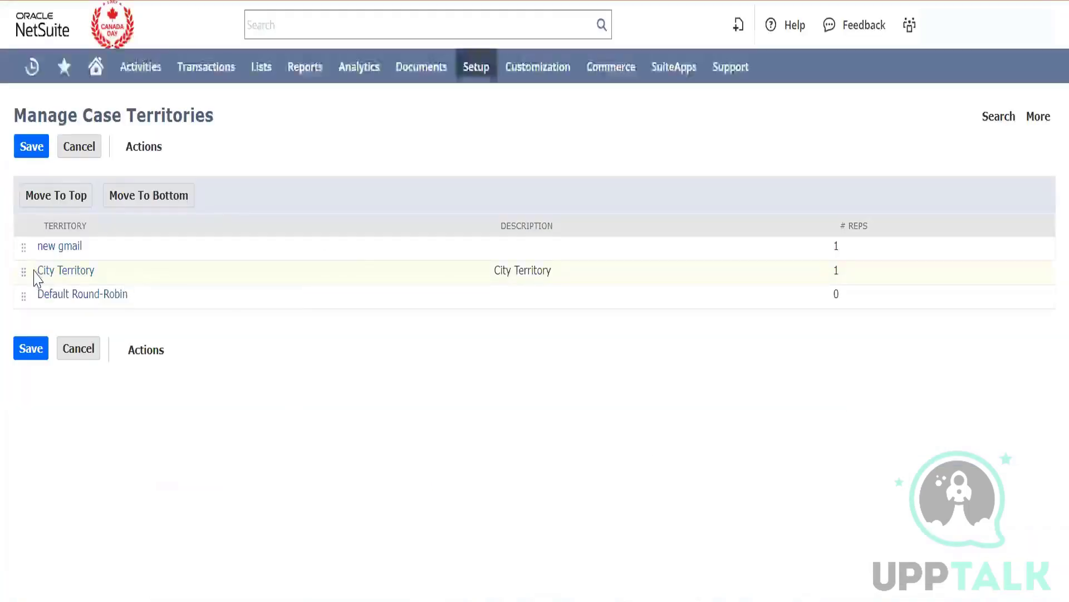
Open City Territory for editing and view the support reps available in its support assignment.
{"action": "left_click", "coordinate": [58, 273]}
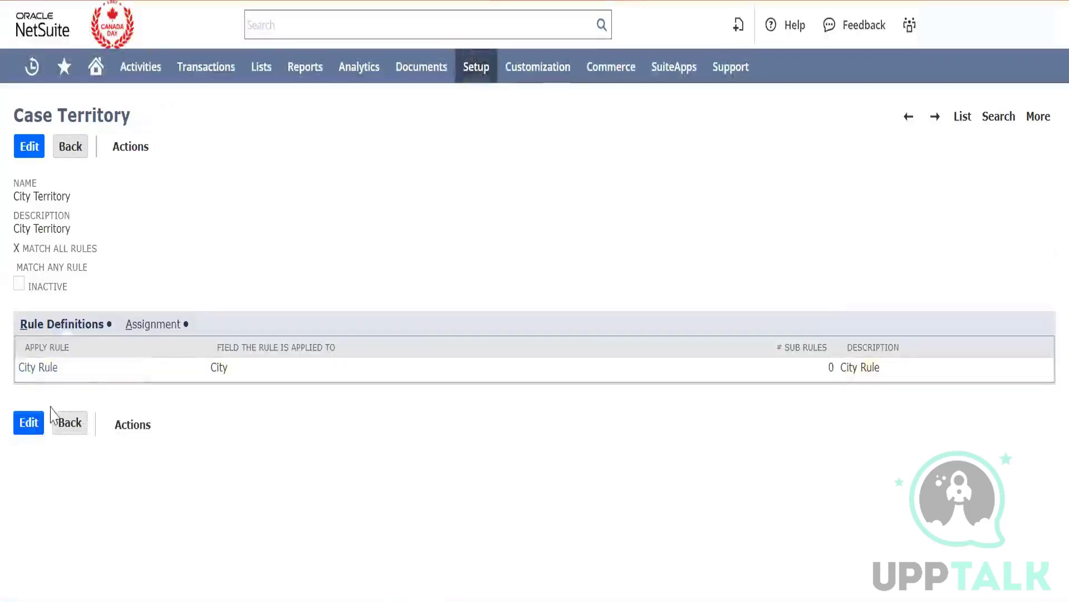
{"action": "left_click", "coordinate": [33, 426]}
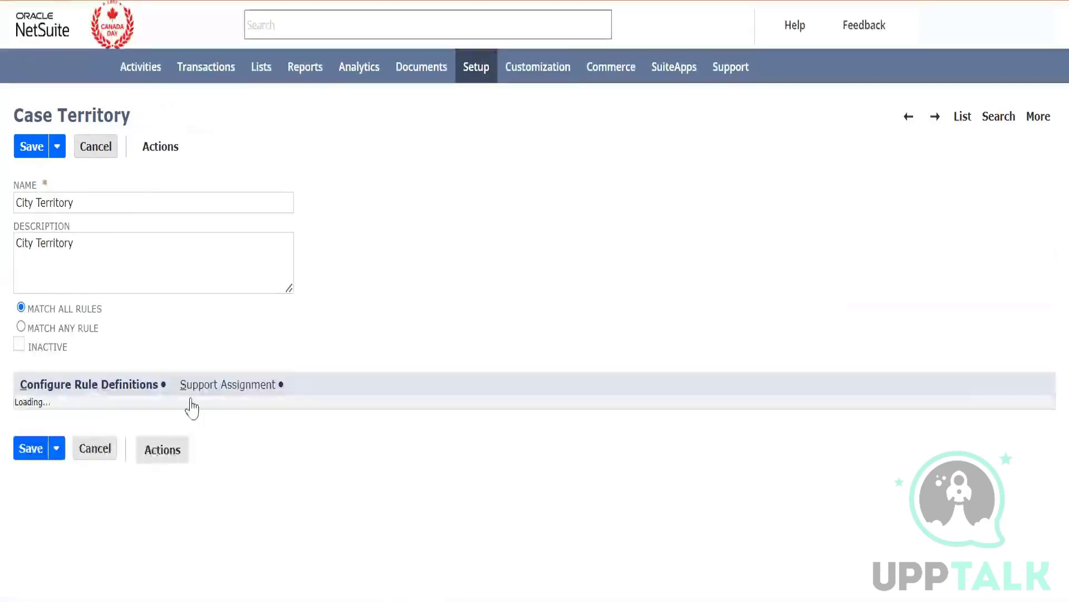
{"action": "left_click", "coordinate": [216, 386]}
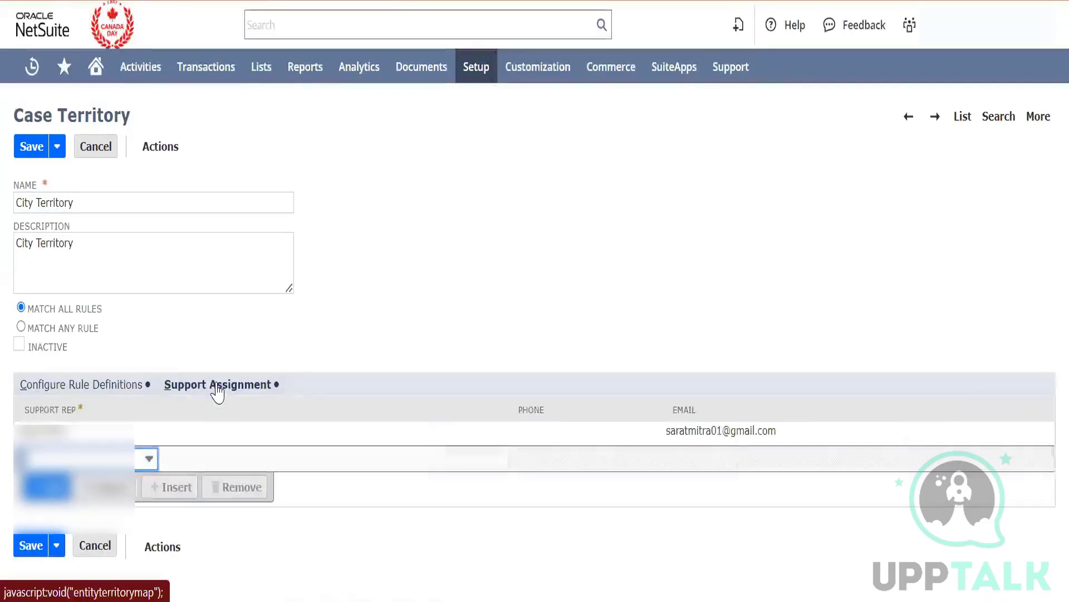
{"action": "left_click", "coordinate": [147, 457]}
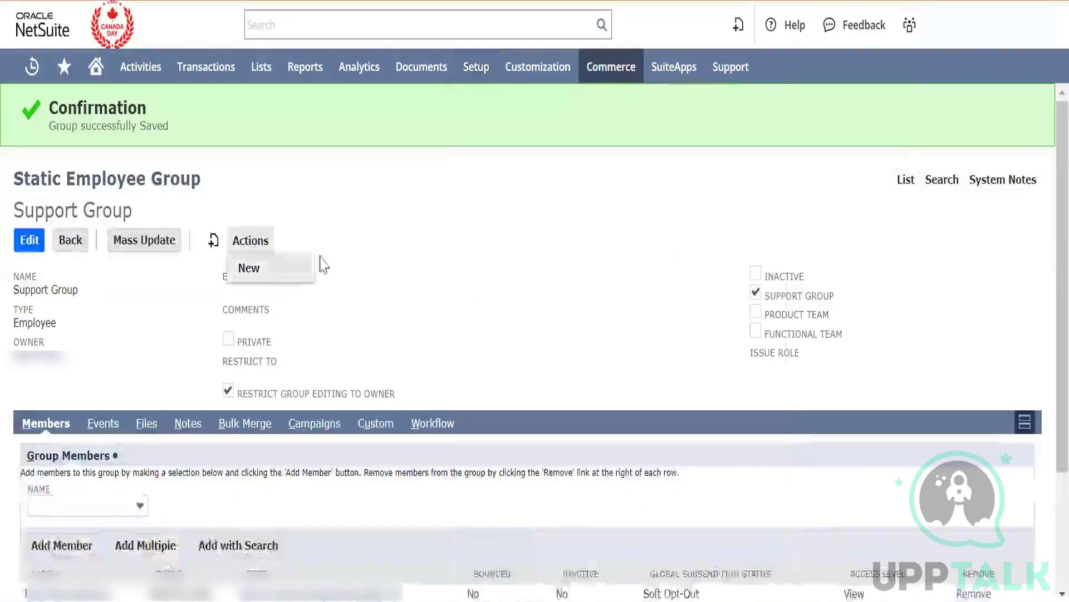
Open the groups list by way of a new static employee group form and view the Group Type filter choices.
{"action": "left_click", "coordinate": [253, 269]}
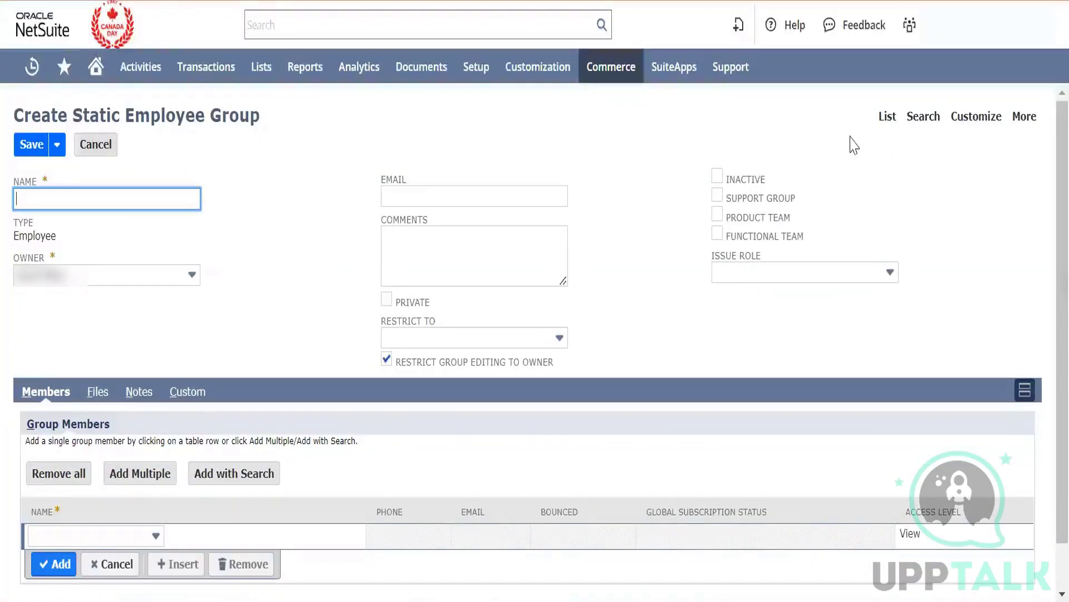
{"action": "left_click", "coordinate": [888, 117]}
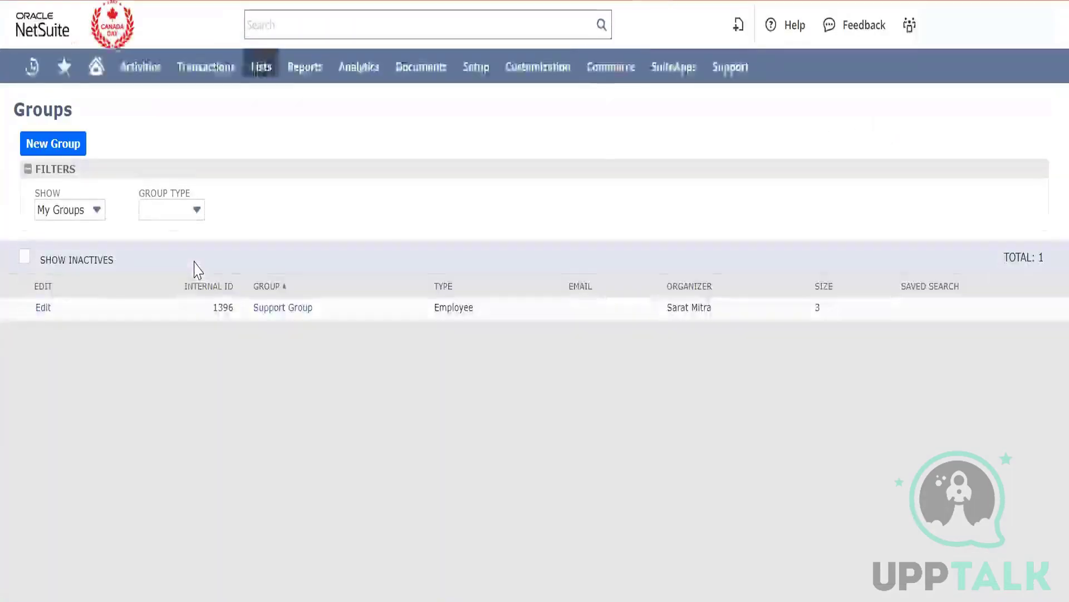
{"action": "left_click", "coordinate": [155, 210]}
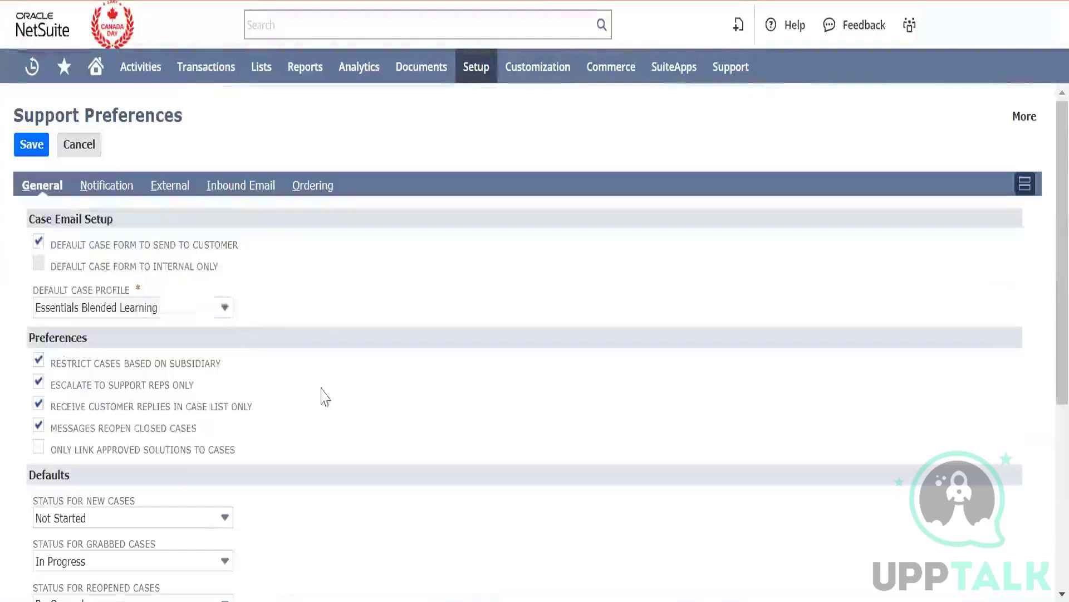
Examine the notification settings in Support Preferences, including the field help for notifying the main support email on external cases.
{"action": "left_click", "coordinate": [107, 188]}
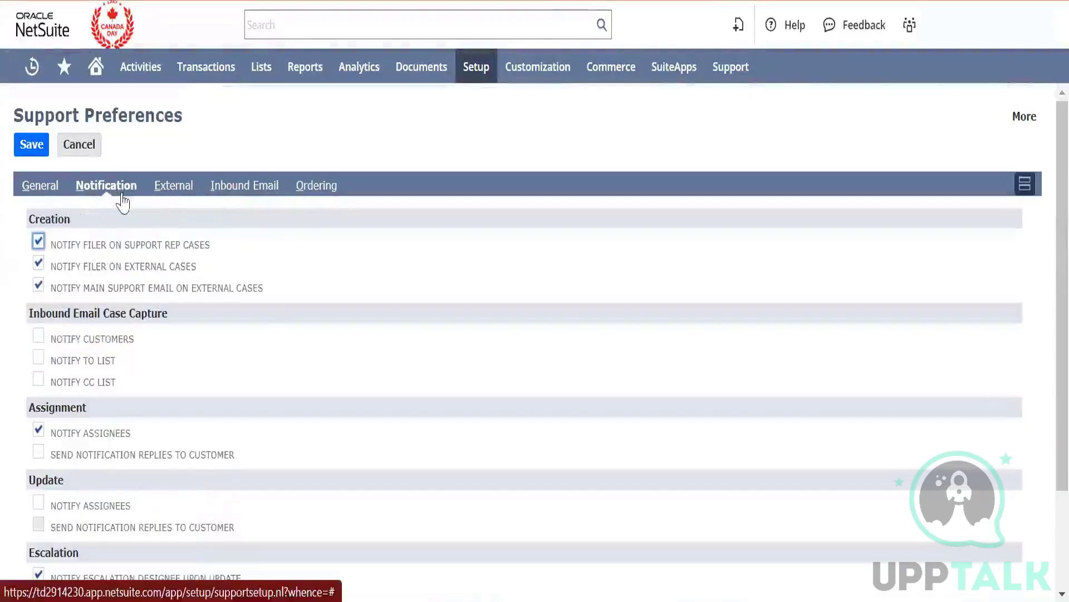
{"action": "scroll", "coordinate": [266, 333], "scroll_direction": "down", "scroll_amount": 2}
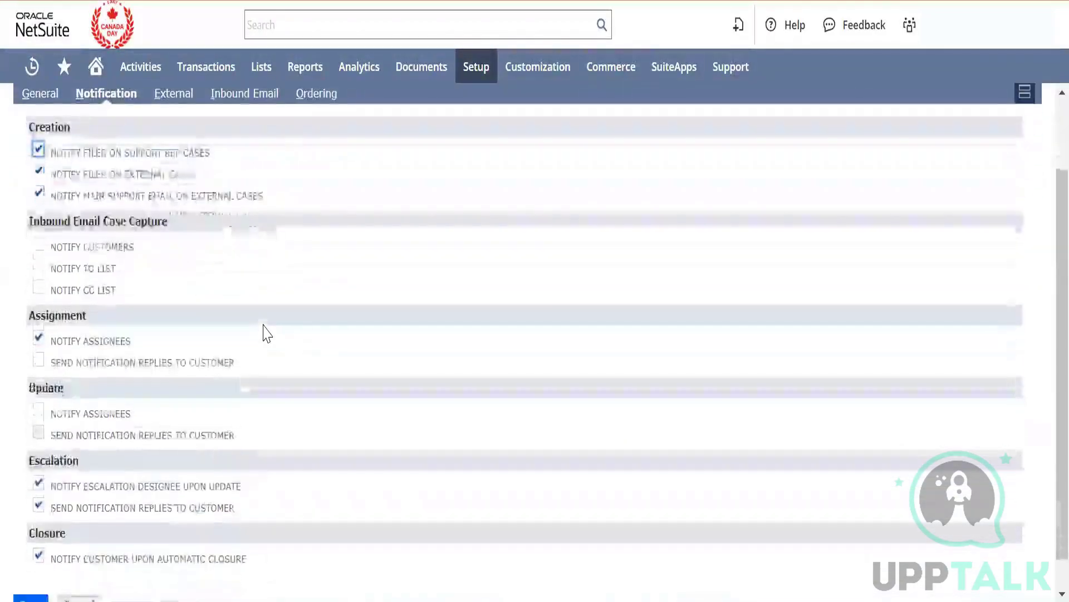
{"action": "scroll", "coordinate": [266, 333], "scroll_direction": "down", "scroll_amount": 1}
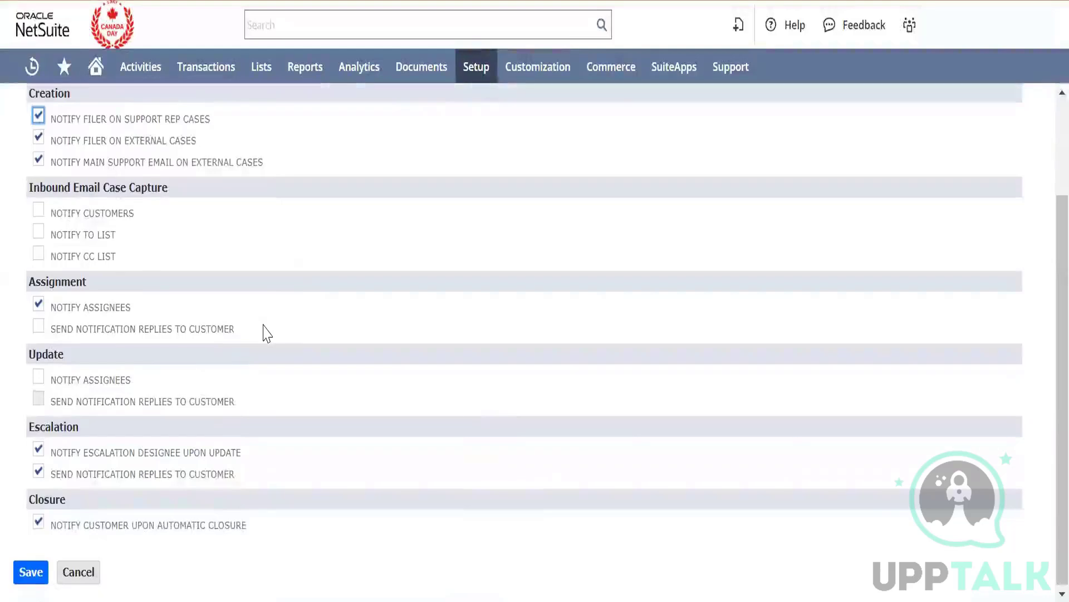
{"action": "scroll", "coordinate": [266, 334], "scroll_direction": "up", "scroll_amount": 3}
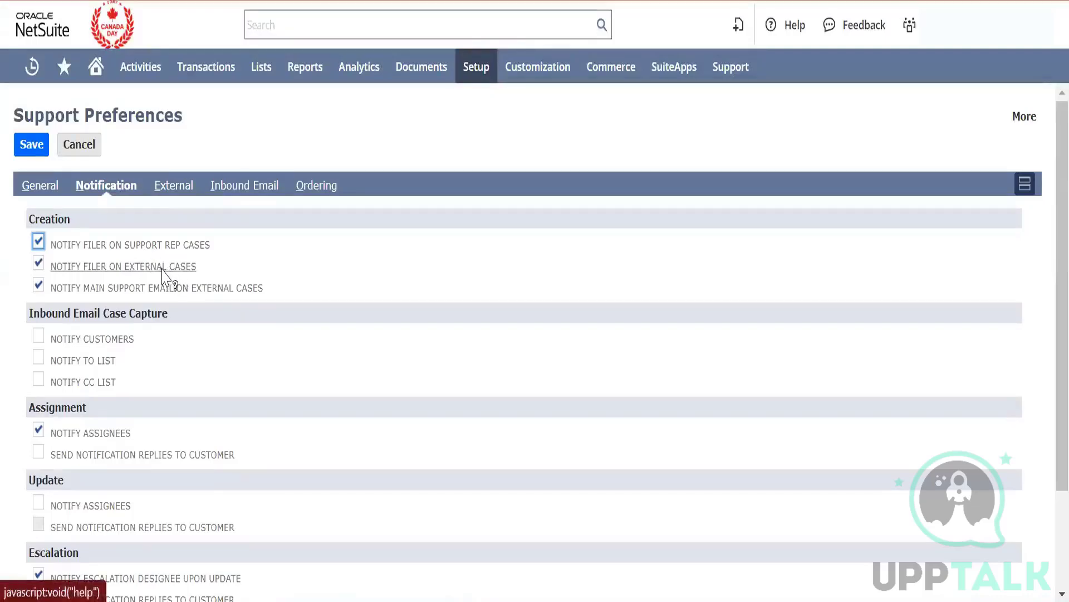
{"action": "left_click", "coordinate": [176, 288]}
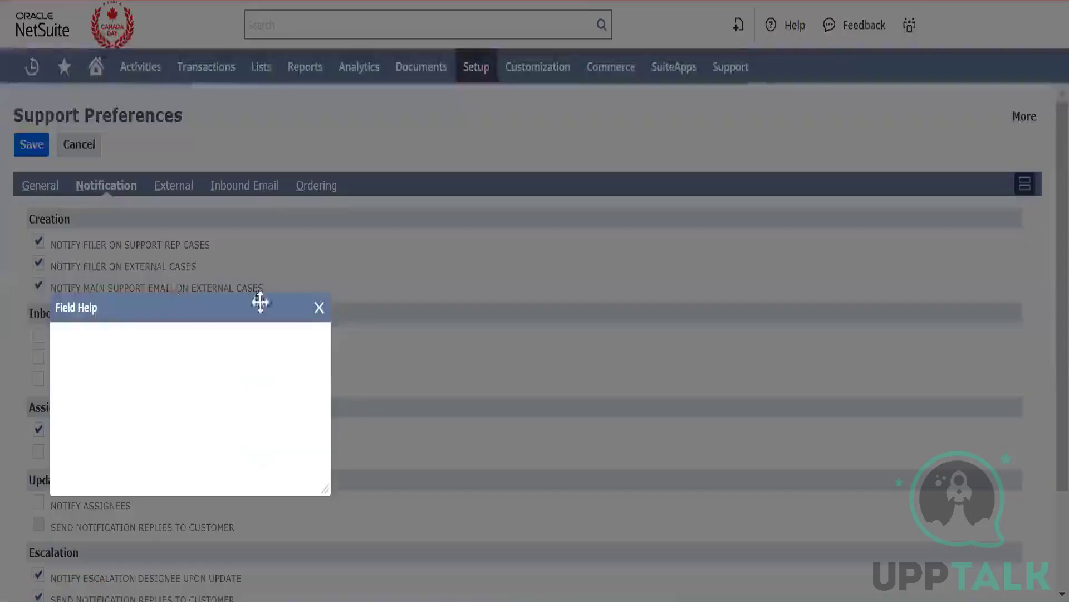
{"action": "left_click", "coordinate": [319, 308]}
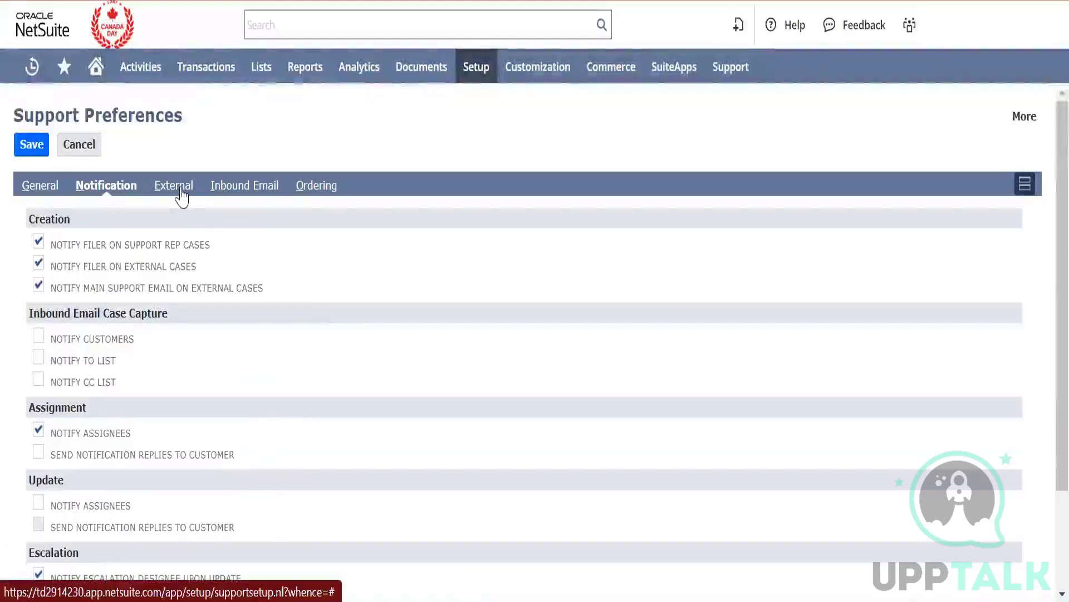
Review the External support preferences with the case form redirect URL, followed by the Inbound Email and Ordering preferences.
{"action": "left_click", "coordinate": [174, 186]}
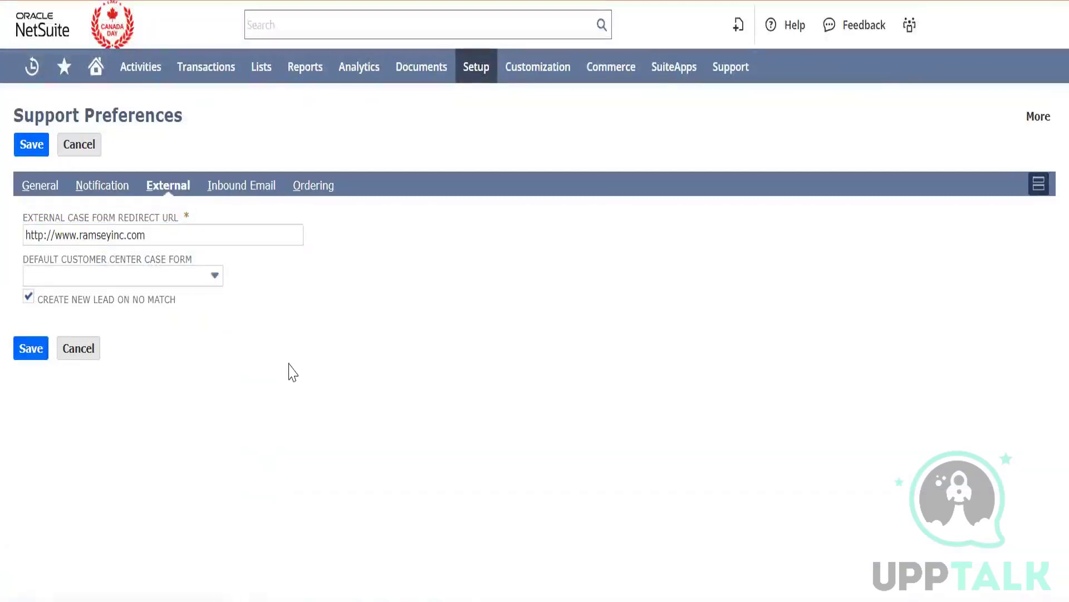
{"action": "left_click_drag", "start_coordinate": [162, 234], "coordinate": [3, 259]}
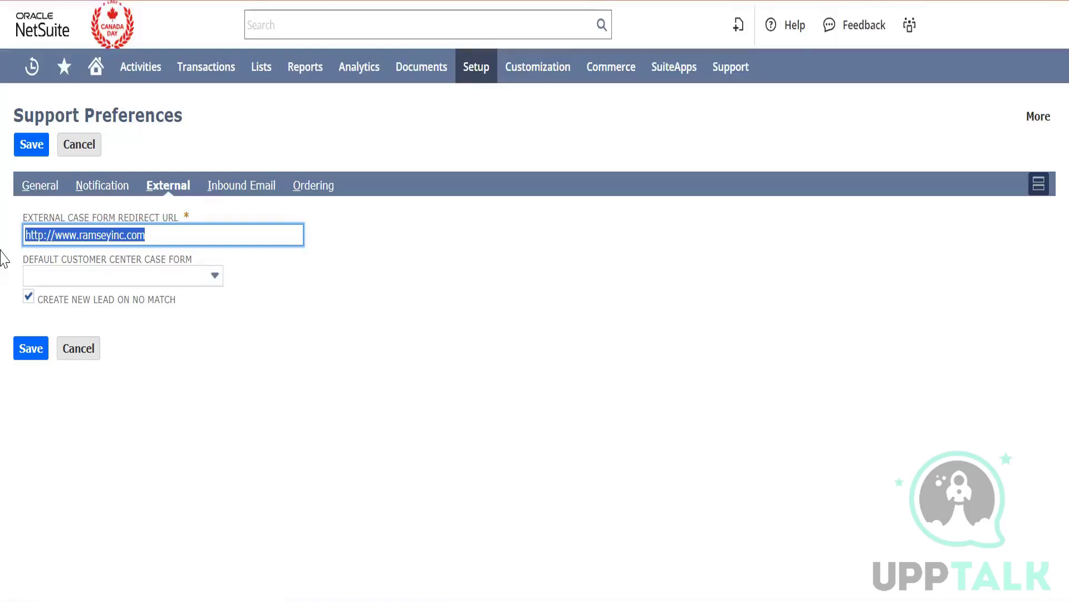
{"action": "left_click", "coordinate": [265, 192]}
{"action": "left_click", "coordinate": [314, 192]}
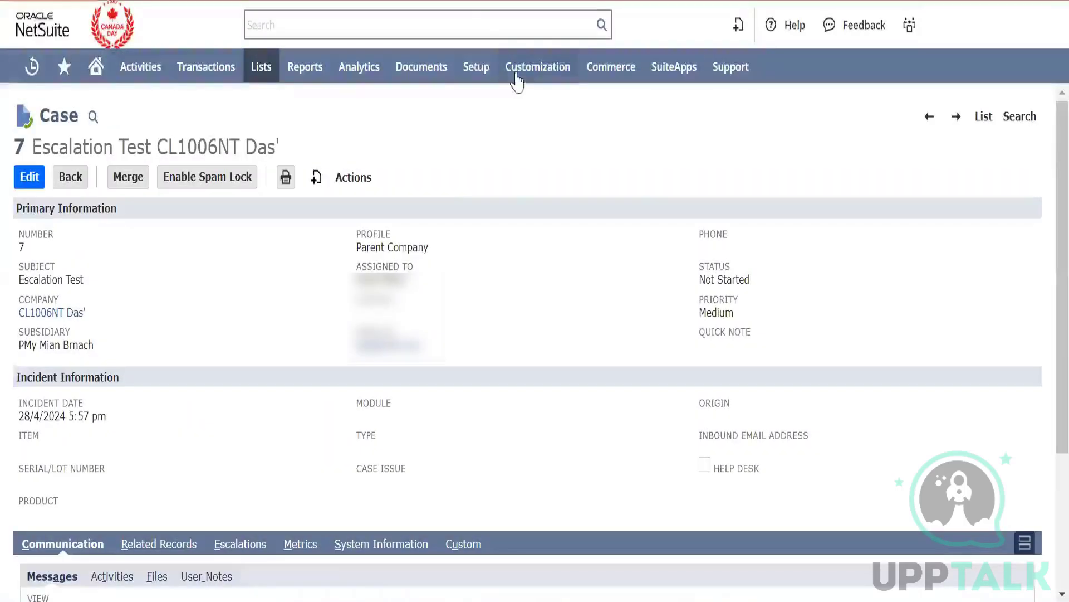
Browse the sales and marketing setup options and open the online customer form titled lead generation form.
{"action": "mouse_move", "coordinate": [479, 77]}
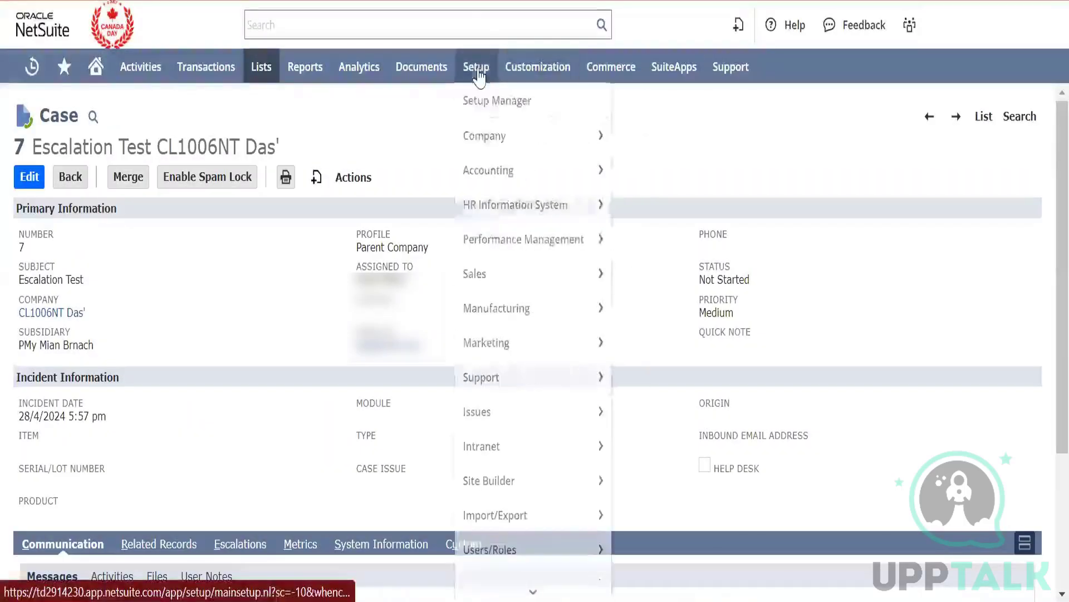
{"action": "mouse_move", "coordinate": [573, 274]}
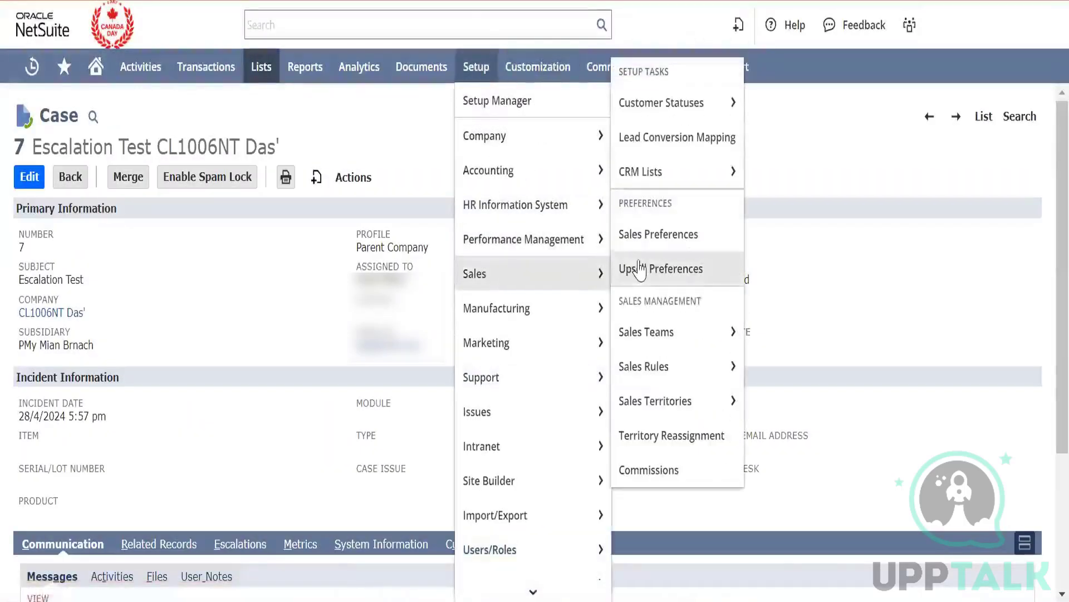
{"action": "mouse_move", "coordinate": [666, 343]}
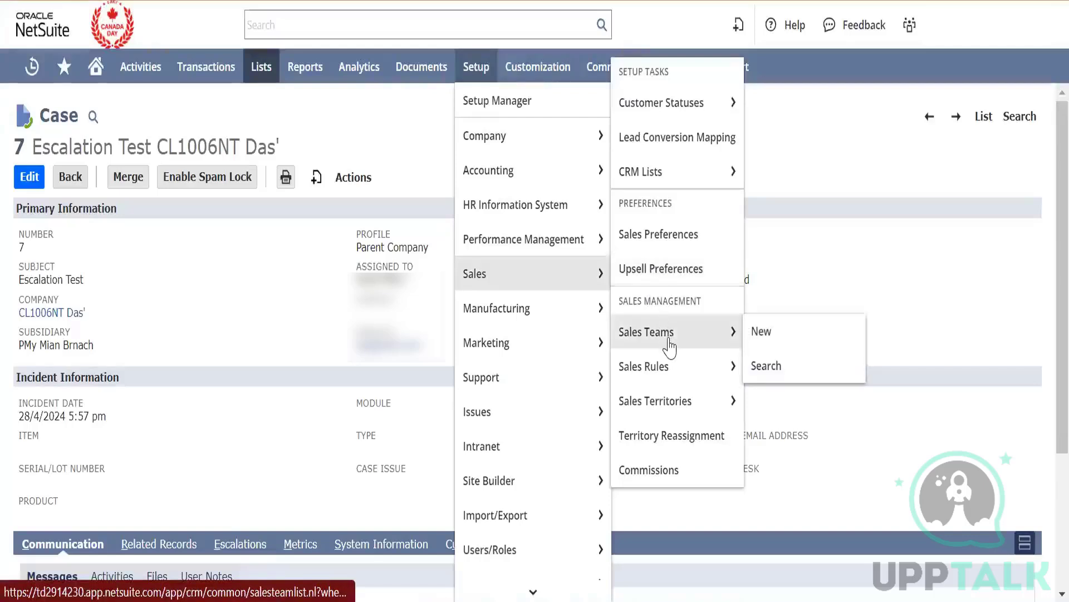
{"action": "mouse_move", "coordinate": [674, 365]}
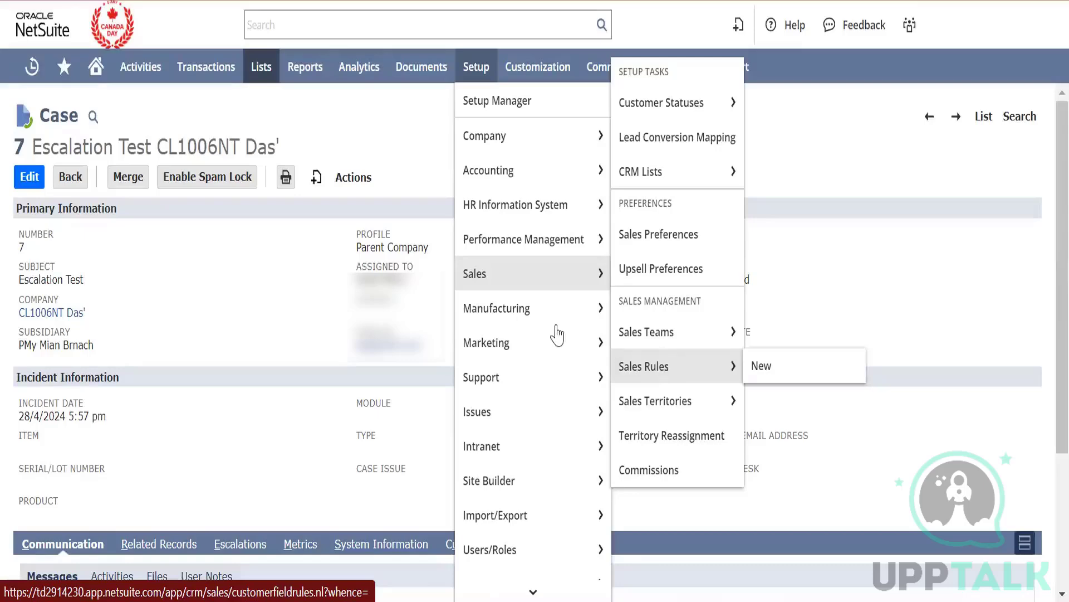
{"action": "mouse_move", "coordinate": [548, 348]}
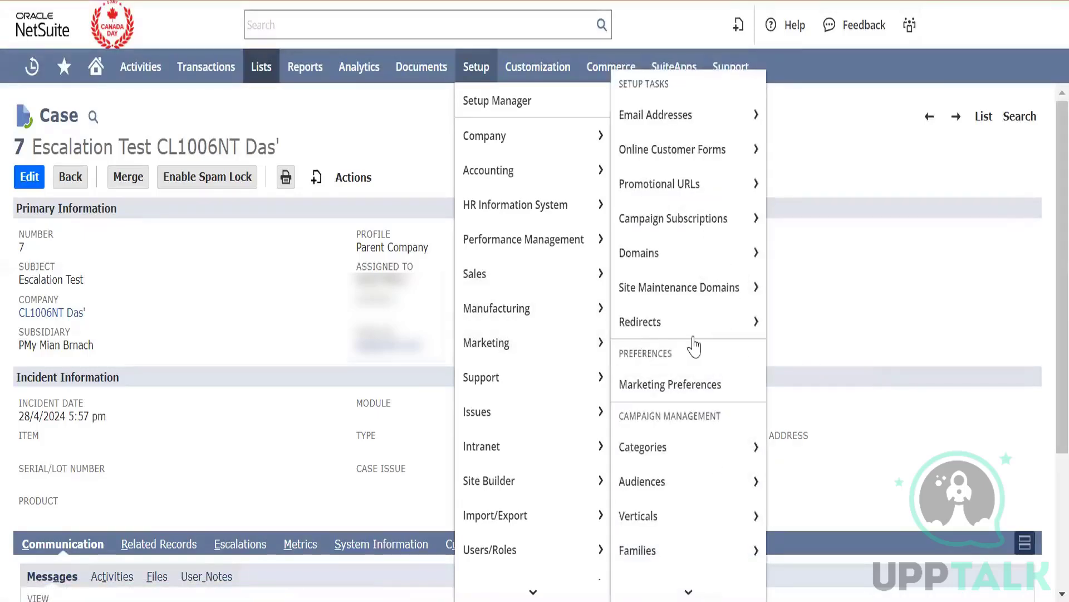
{"action": "right_click", "coordinate": [698, 163]}
{"action": "left_click", "coordinate": [795, 174]}
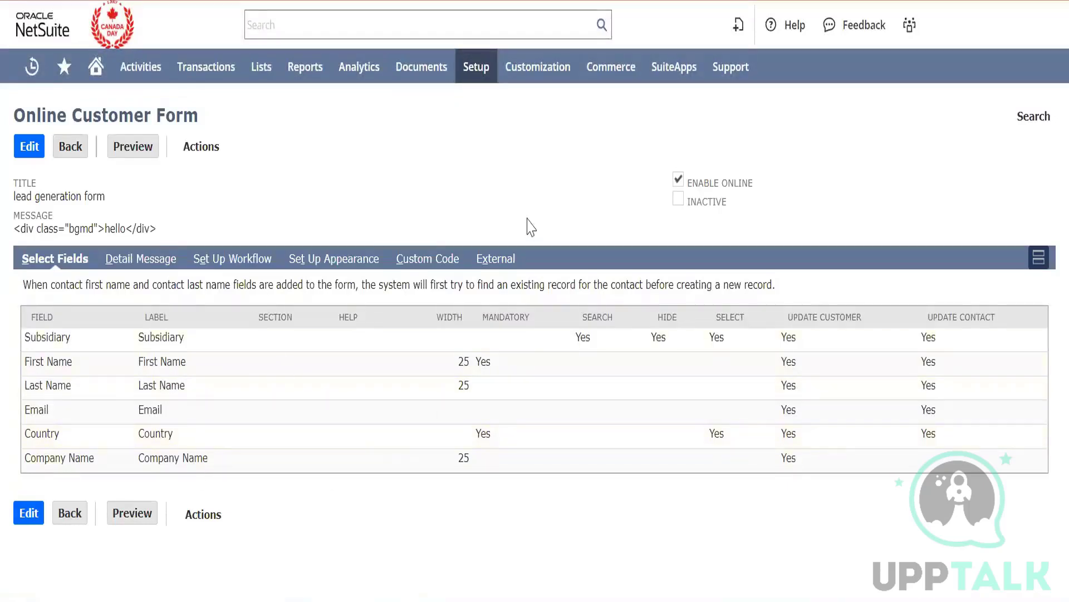
View the form's external details and open its publishable URL in a separate tab to examine the published lead form.
{"action": "left_click", "coordinate": [506, 264]}
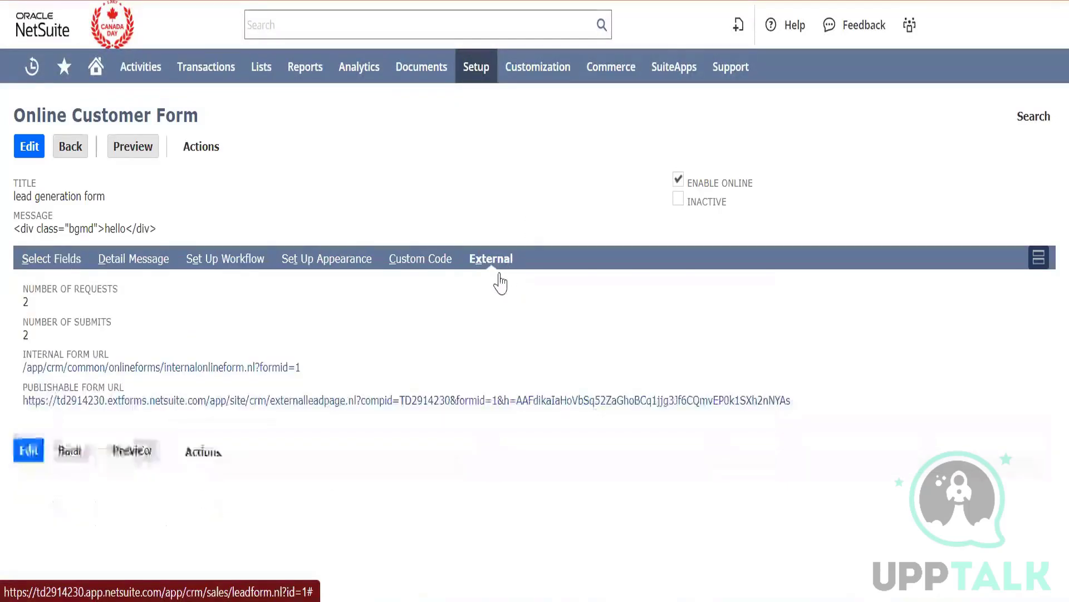
{"action": "right_click", "coordinate": [367, 411]}
{"action": "left_click", "coordinate": [462, 163]}
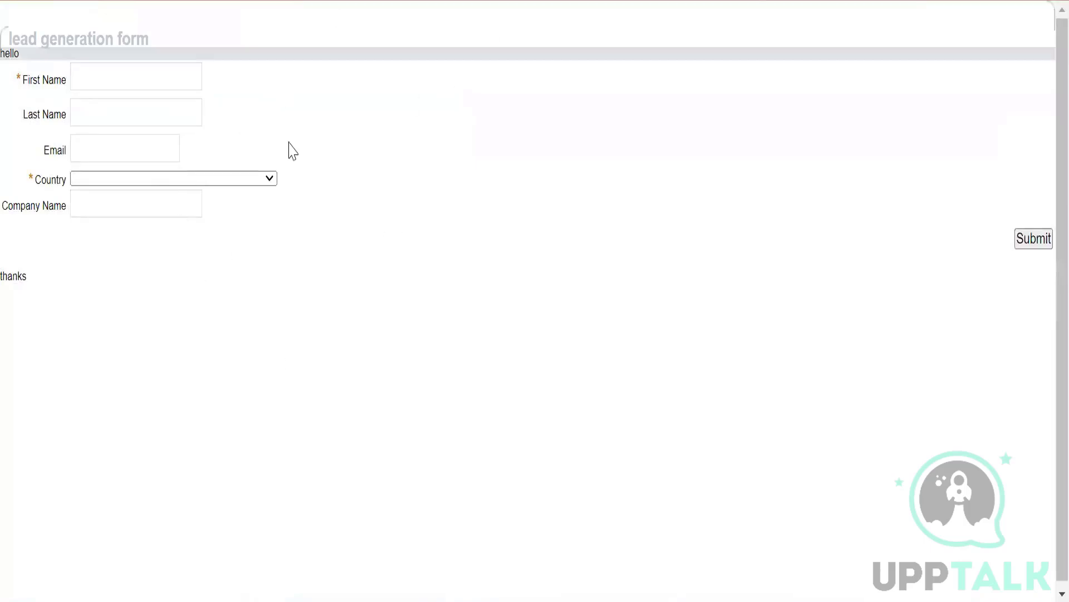
{"action": "left_click_drag", "start_coordinate": [150, 39], "coordinate": [4, 39]}
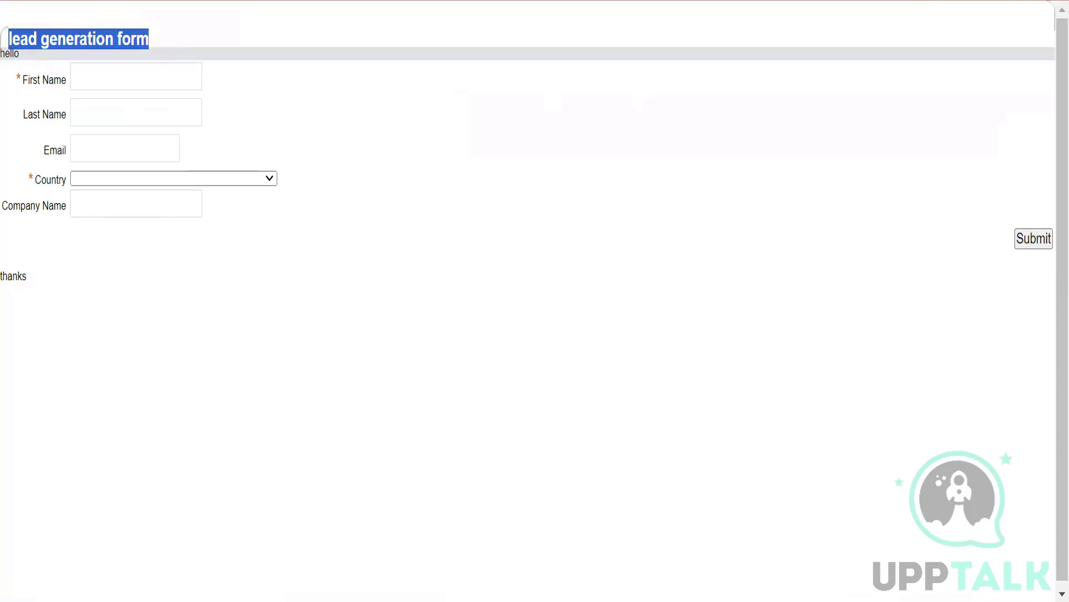
Return to the case tab, go to the leads list, and view the record of the most recently created lead.
{"action": "key", "text": "ctrl+Tab"}
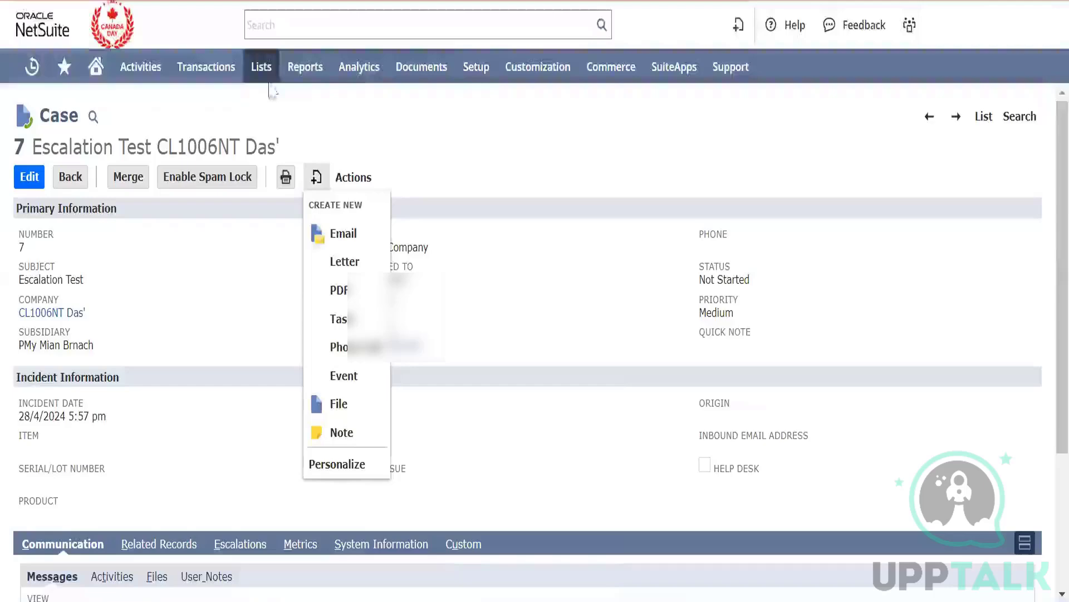
{"action": "mouse_move", "coordinate": [258, 71]}
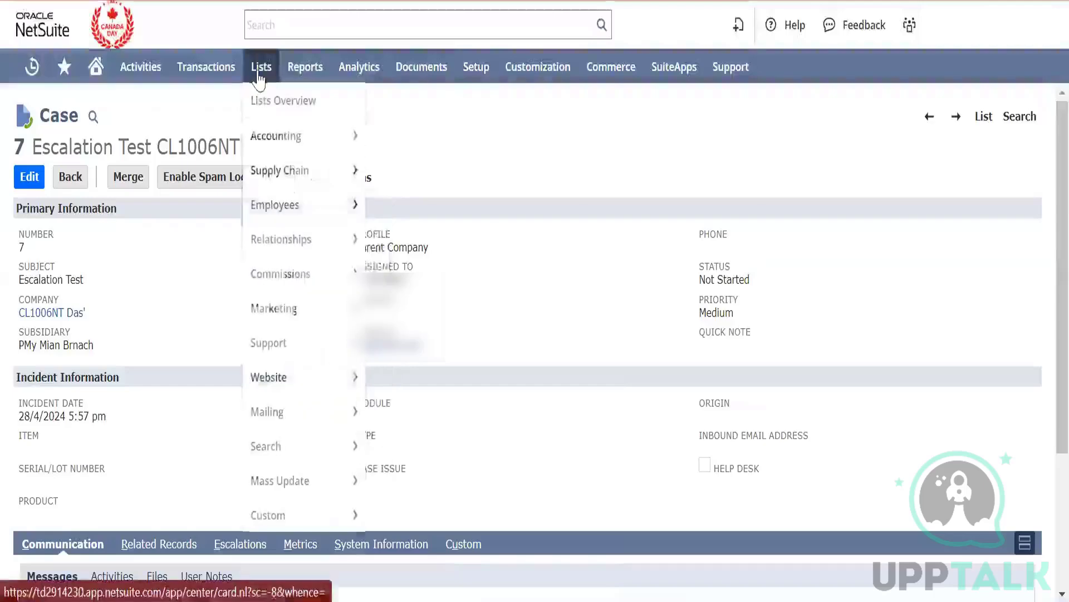
{"action": "mouse_move", "coordinate": [267, 244]}
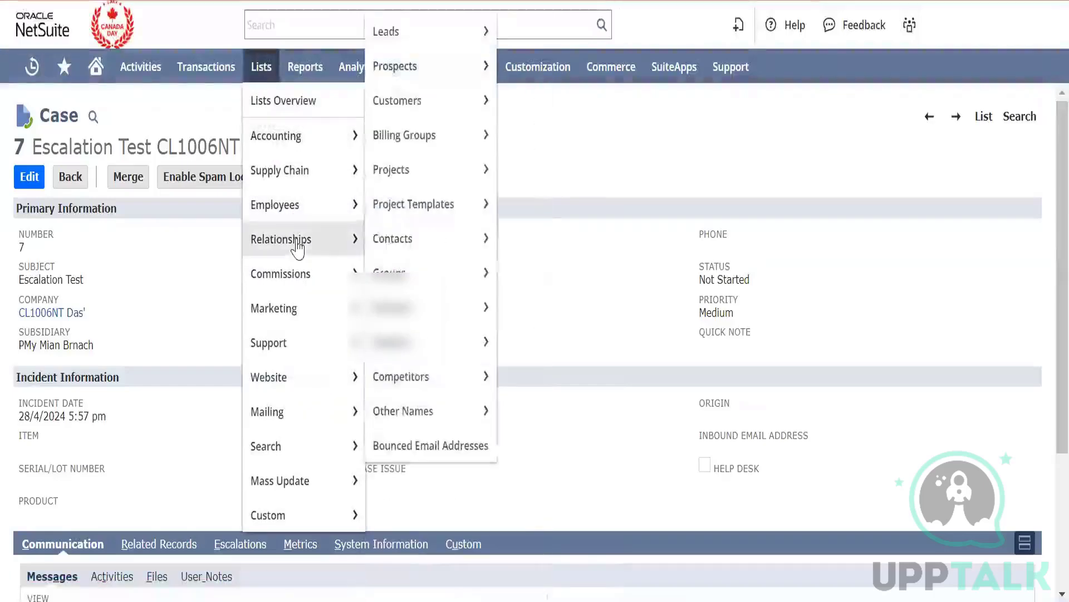
{"action": "mouse_move", "coordinate": [440, 273]}
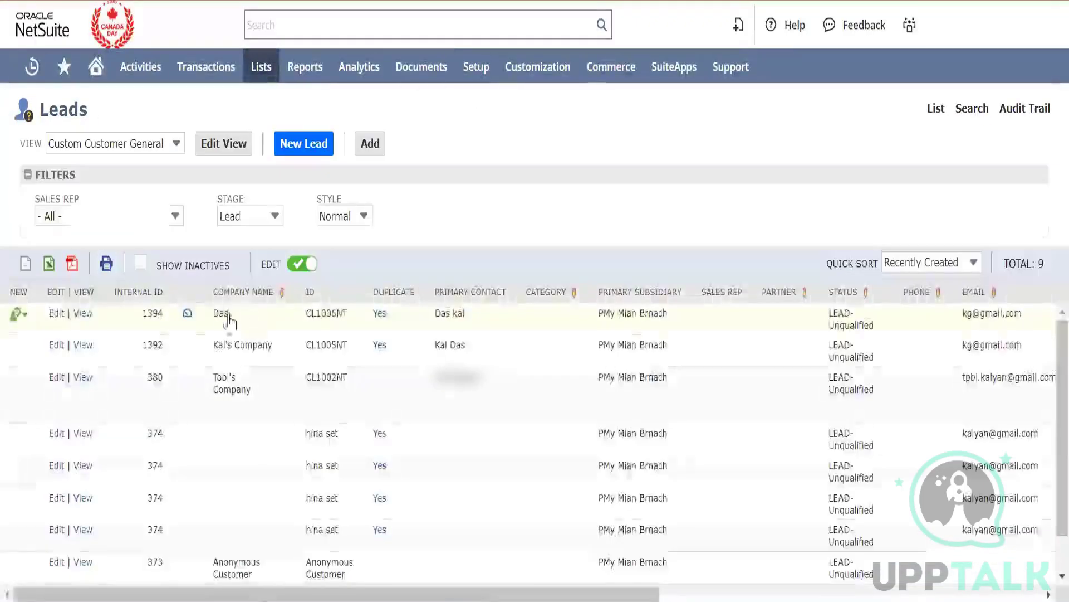
{"action": "left_click", "coordinate": [84, 314]}
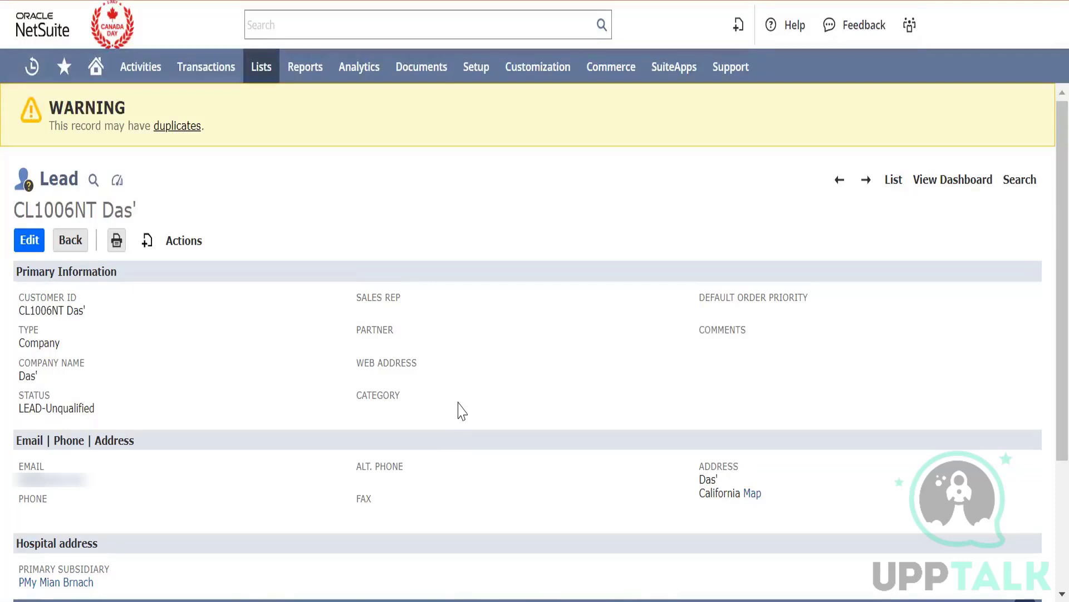
{"action": "left_click", "coordinate": [175, 246]}
{"action": "double_click", "coordinate": [76, 214]}
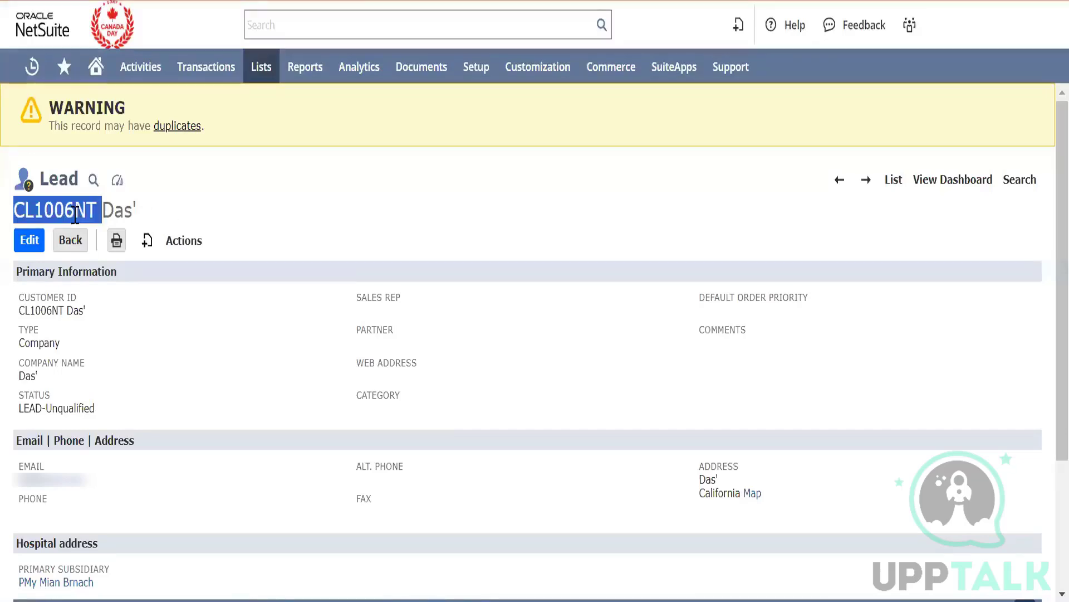
{"action": "left_click", "coordinate": [339, 219]}
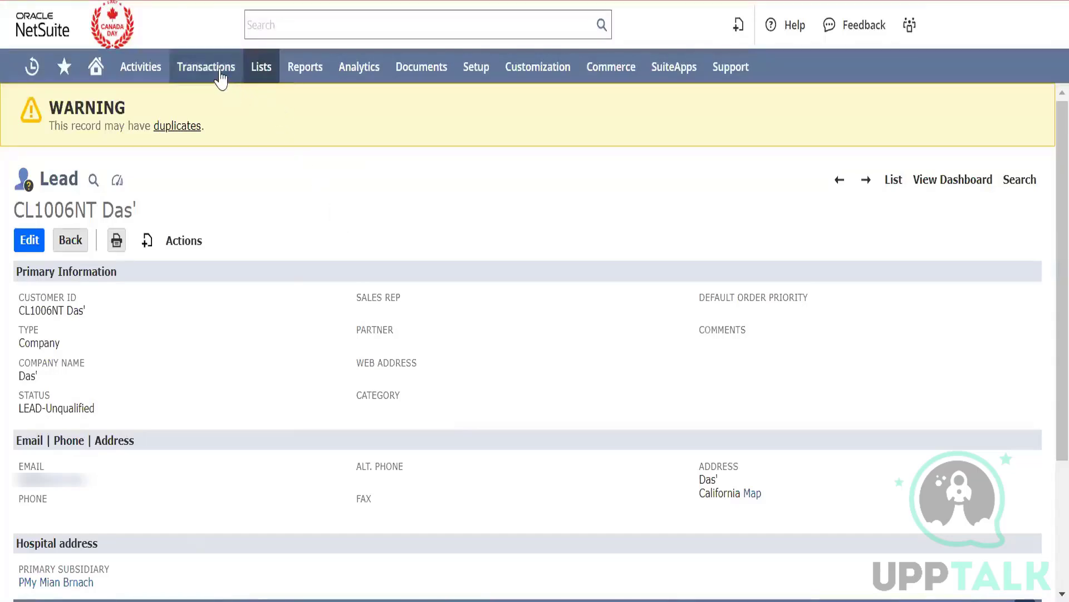
Open the Create Opportunities page from the sales transactions in a separate tab.
{"action": "mouse_move", "coordinate": [221, 79]}
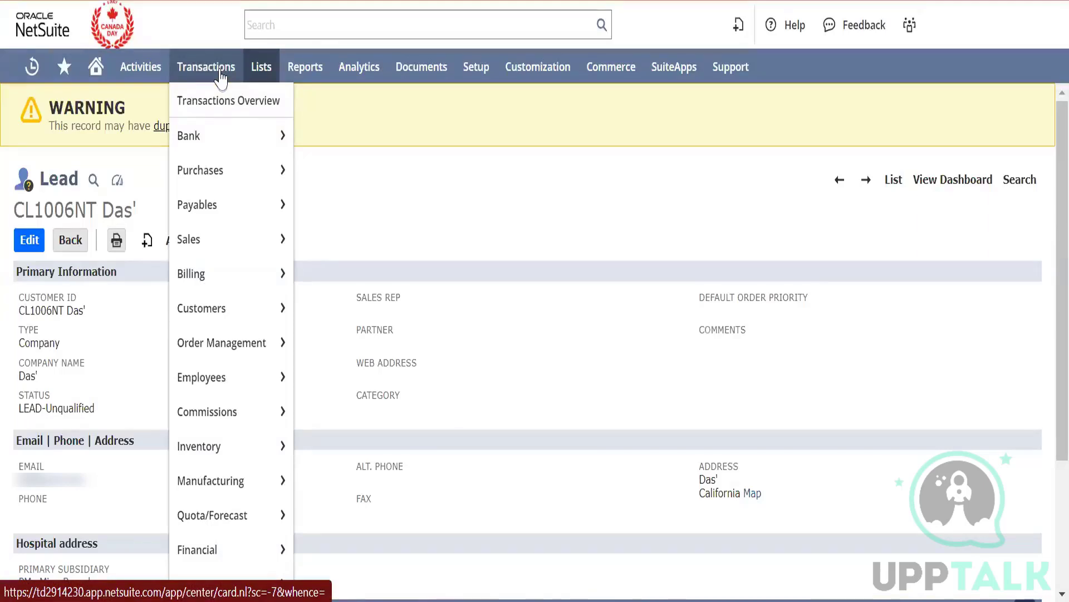
{"action": "mouse_move", "coordinate": [222, 239]}
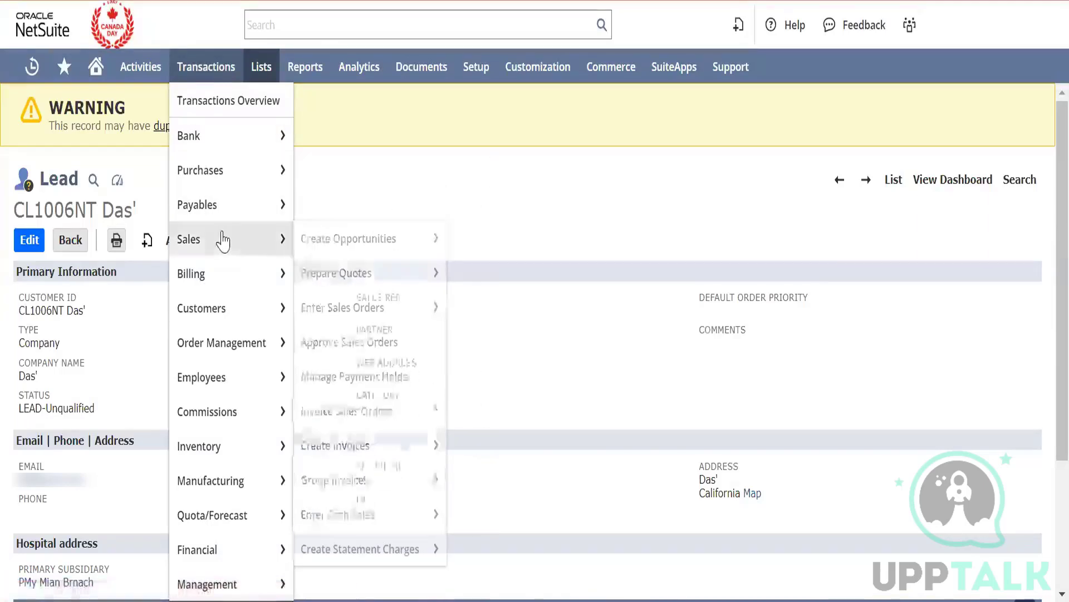
{"action": "right_click", "coordinate": [338, 251]}
{"action": "left_click", "coordinate": [393, 266]}
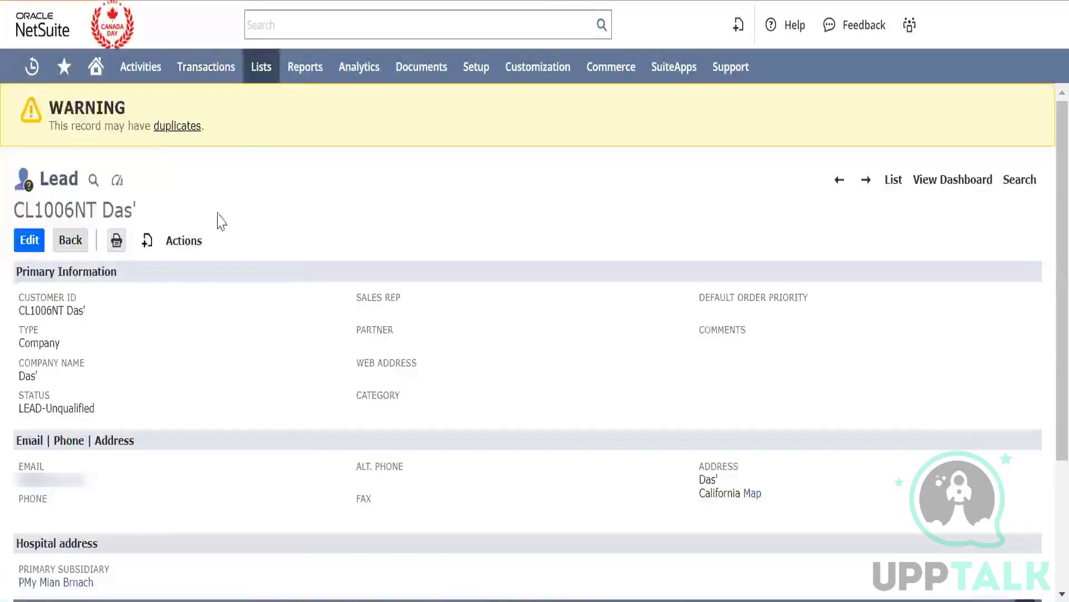
Start a new opportunity directly from the lead record and check its prefilled company and primary information.
{"action": "left_click", "coordinate": [174, 243]}
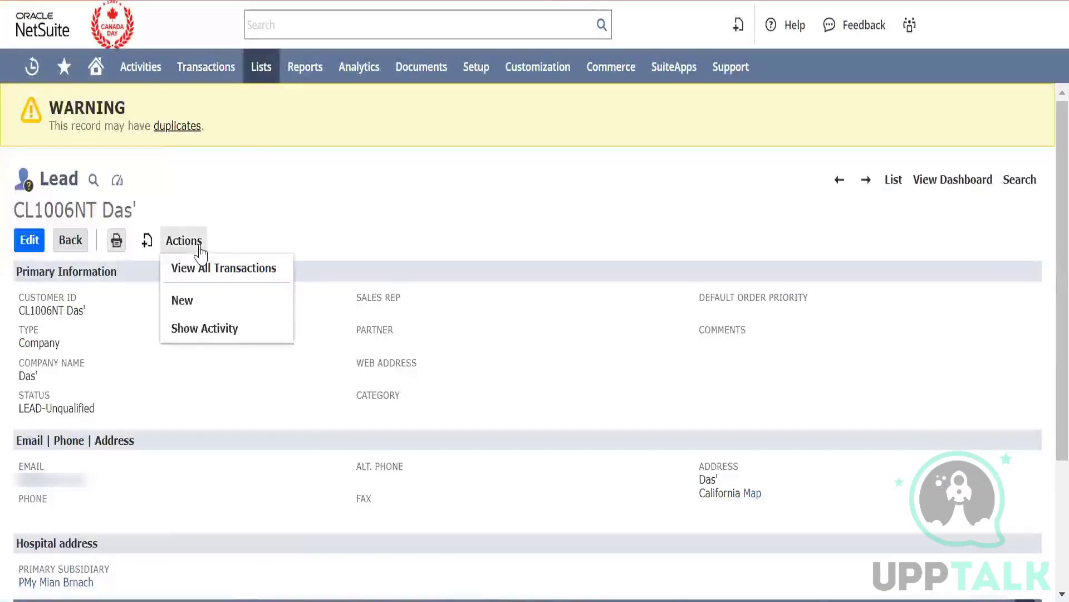
{"action": "mouse_move", "coordinate": [148, 241]}
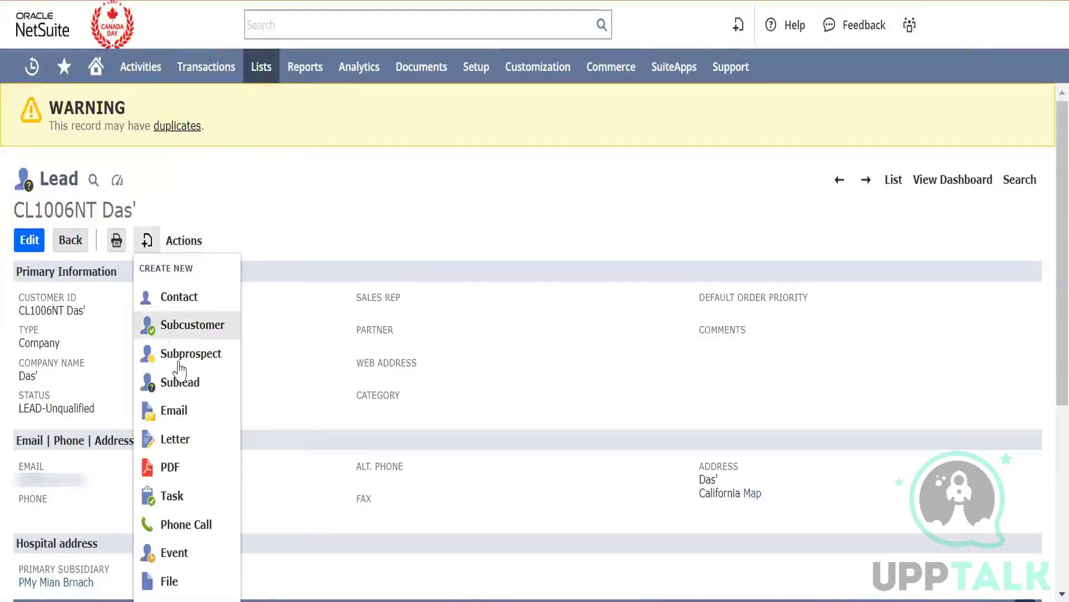
{"action": "scroll", "coordinate": [191, 490], "scroll_direction": "down", "scroll_amount": 5}
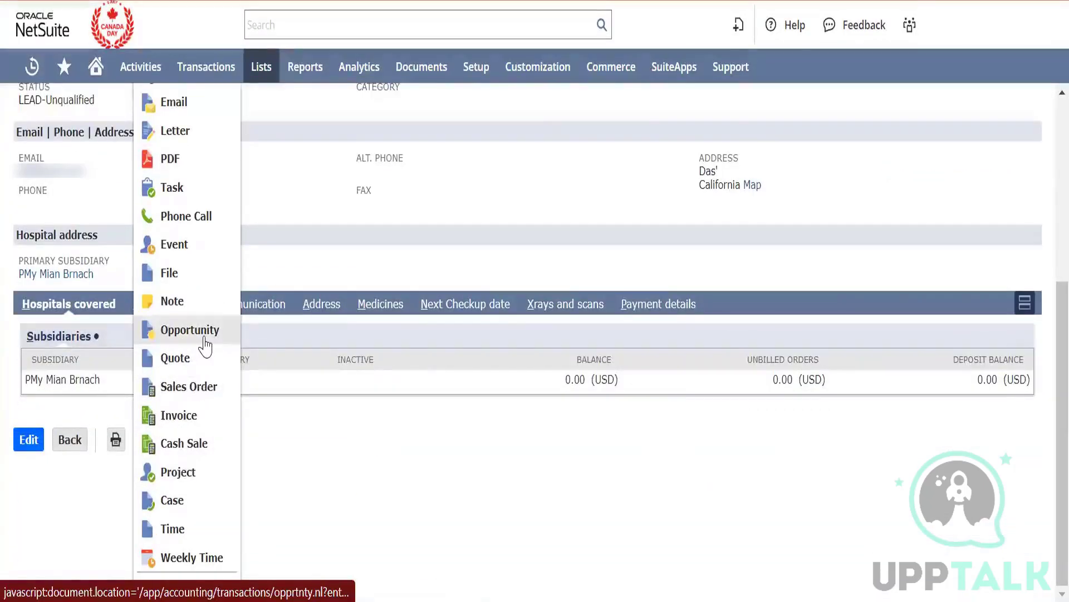
{"action": "left_click", "coordinate": [208, 344]}
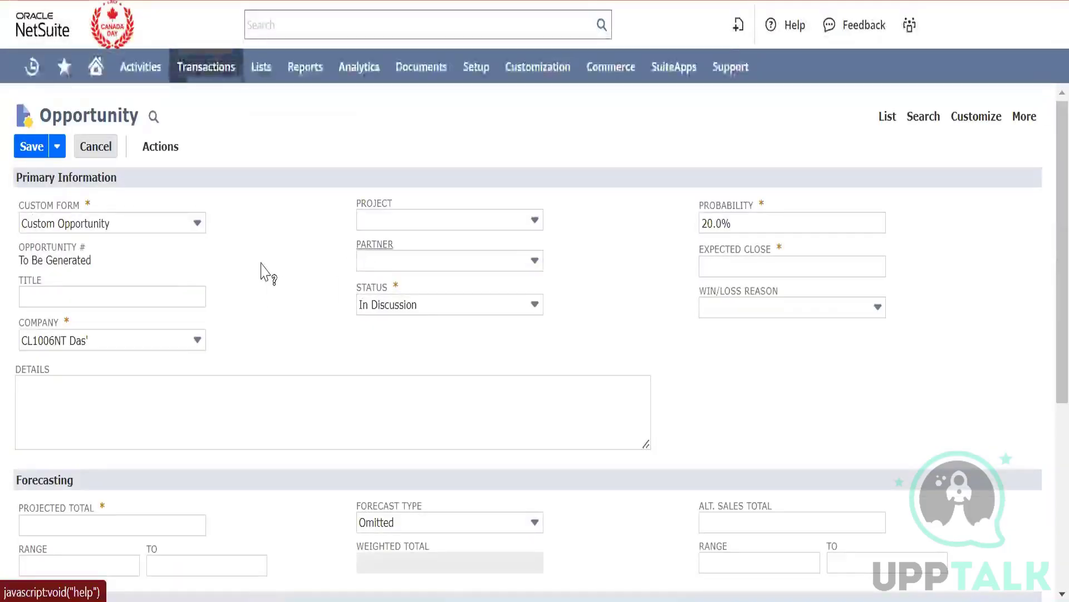
{"action": "left_click", "coordinate": [75, 337]}
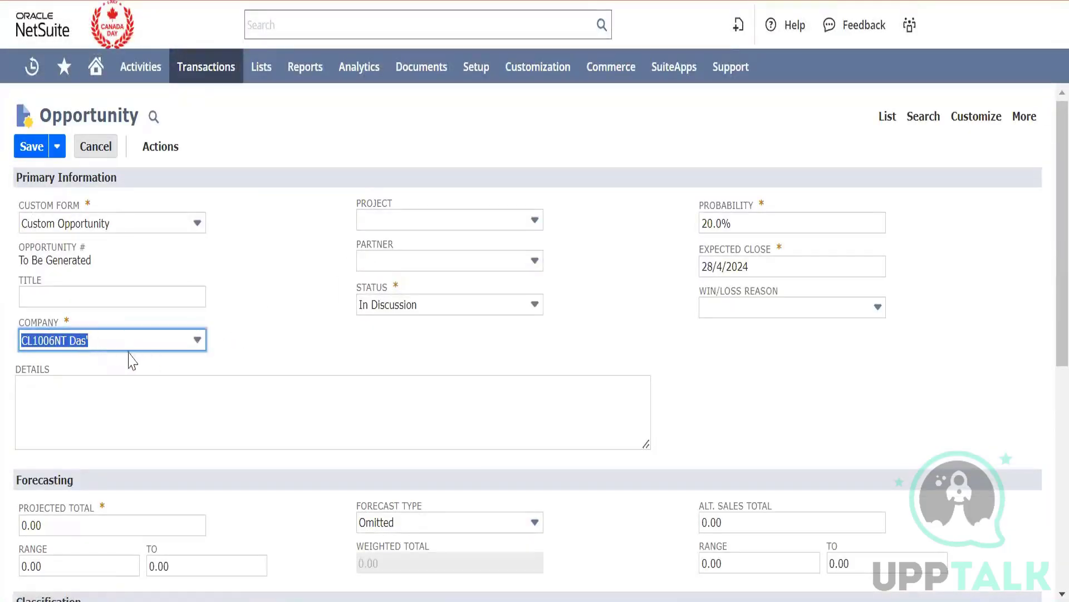
{"action": "left_click", "coordinate": [305, 353]}
{"action": "scroll", "coordinate": [306, 353], "scroll_direction": "down", "scroll_amount": 1}
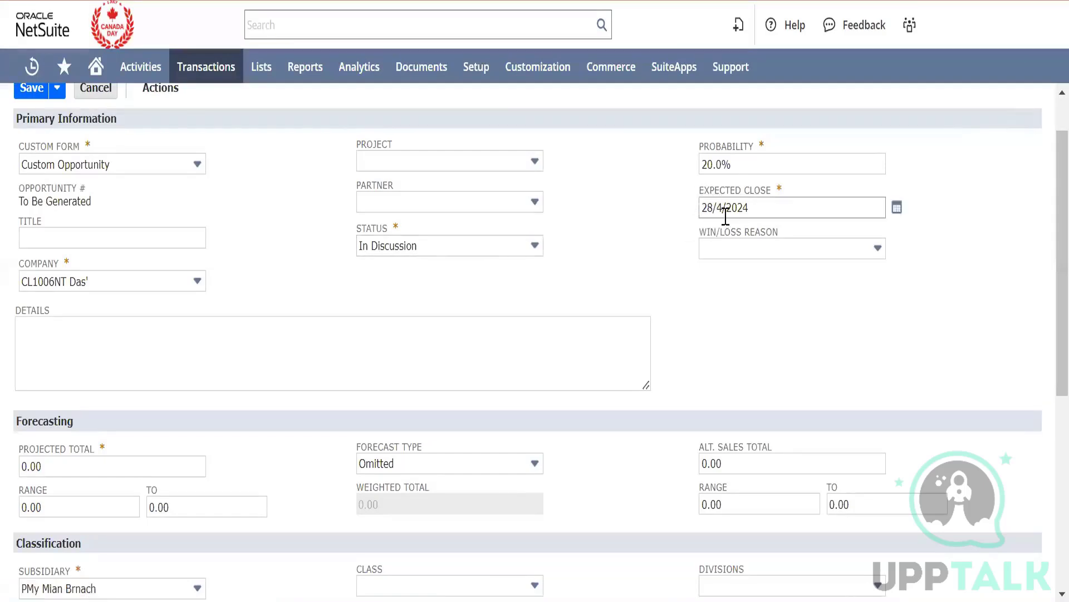
Title the opportunity "Lead Conversion test" and copy the same text into its details.
{"action": "left_click", "coordinate": [126, 243]}
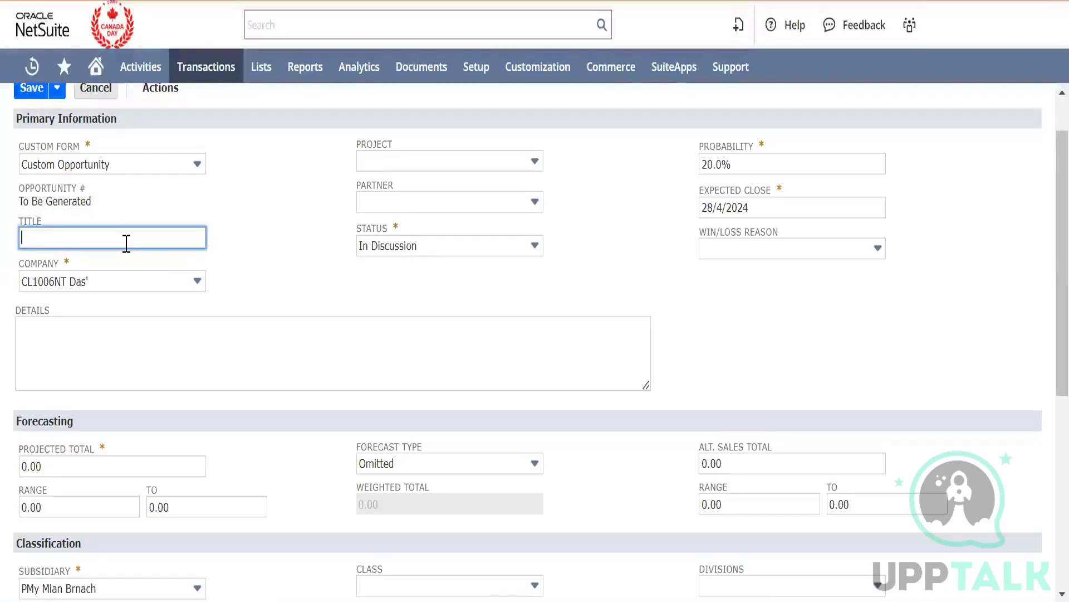
{"action": "type", "text": "Lead Coner"}
{"action": "type", "text": "versio"}
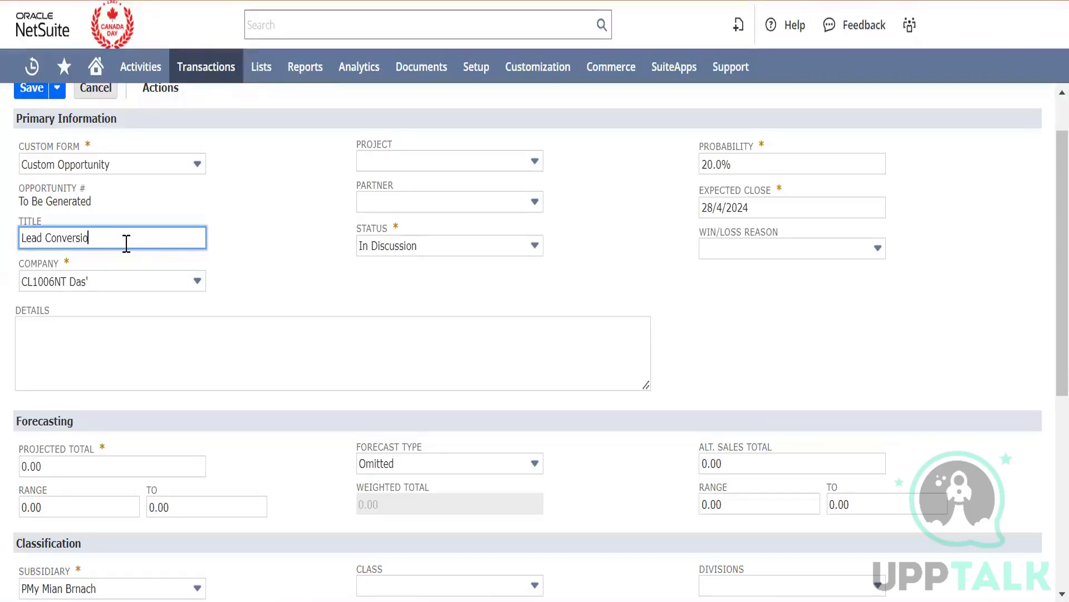
{"action": "type", "text": "n test"}
{"action": "key", "text": "ctrl+a"}
{"action": "key", "text": "ctrl+c"}
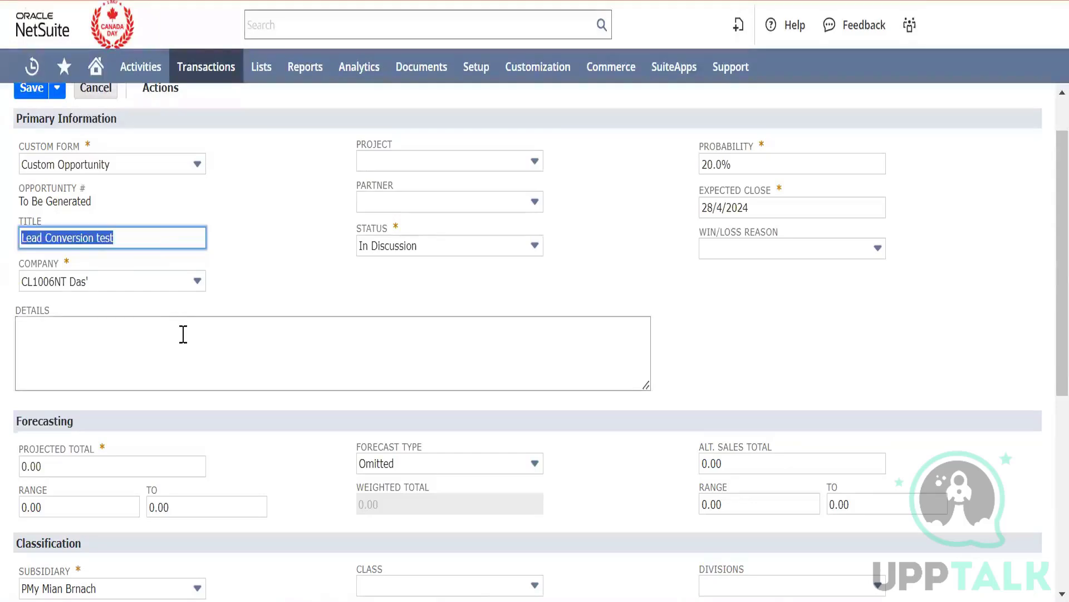
{"action": "left_click", "coordinate": [183, 332]}
{"action": "key", "text": "ctrl+v"}
Choose APPLE WATCH as the opportunity's line item with a quantity of 1.
{"action": "scroll", "coordinate": [320, 413], "scroll_direction": "down", "scroll_amount": 4}
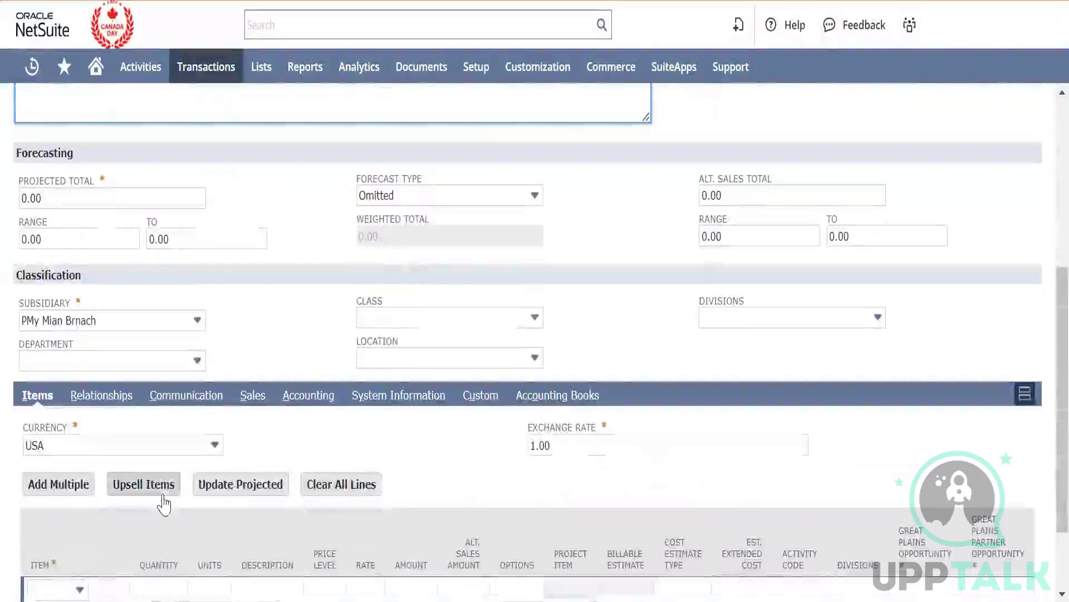
{"action": "scroll", "coordinate": [134, 499], "scroll_direction": "up", "scroll_amount": 2}
{"action": "scroll", "coordinate": [134, 498], "scroll_direction": "down", "scroll_amount": 4}
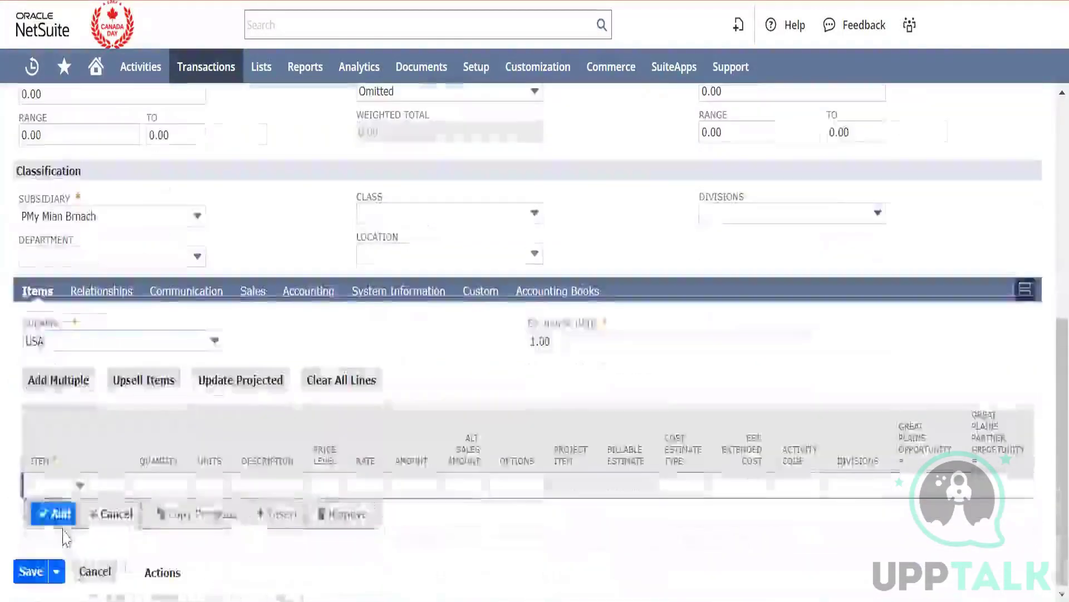
{"action": "left_click", "coordinate": [80, 485]}
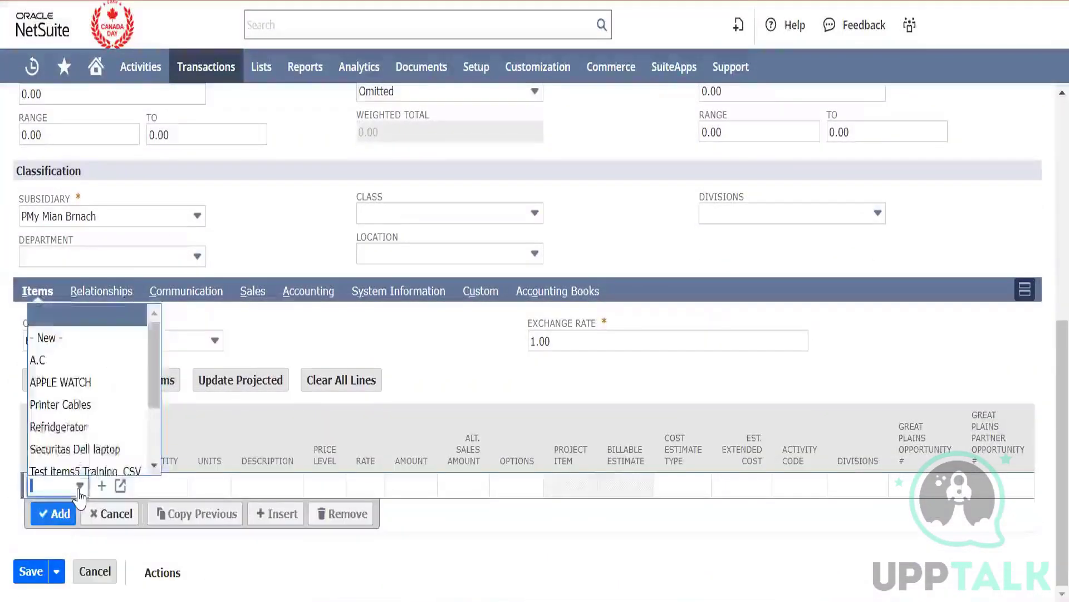
{"action": "left_click", "coordinate": [92, 384]}
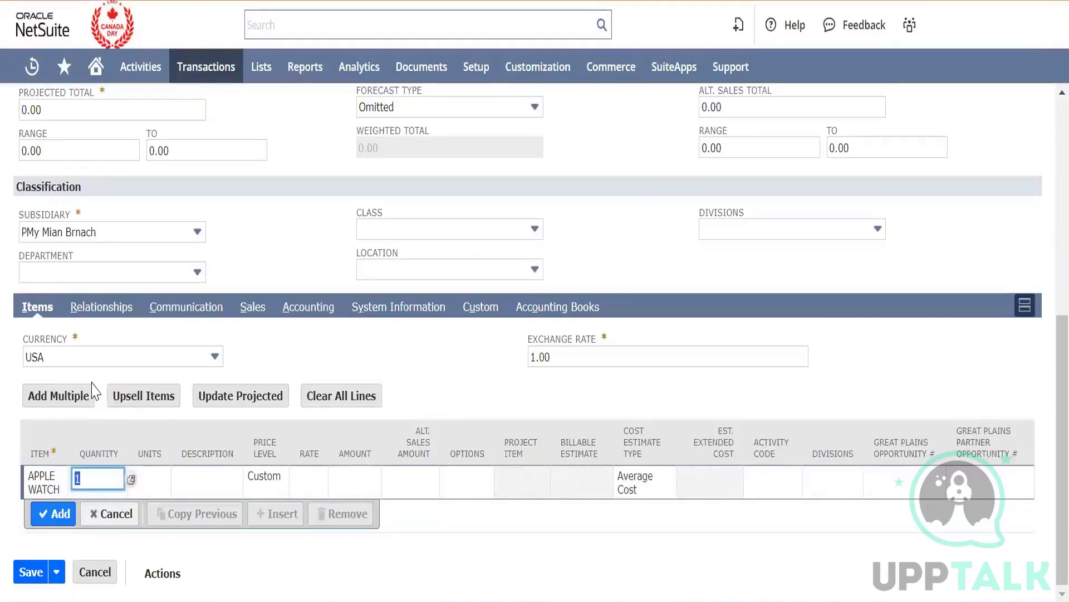
{"action": "key", "text": "Tab"}
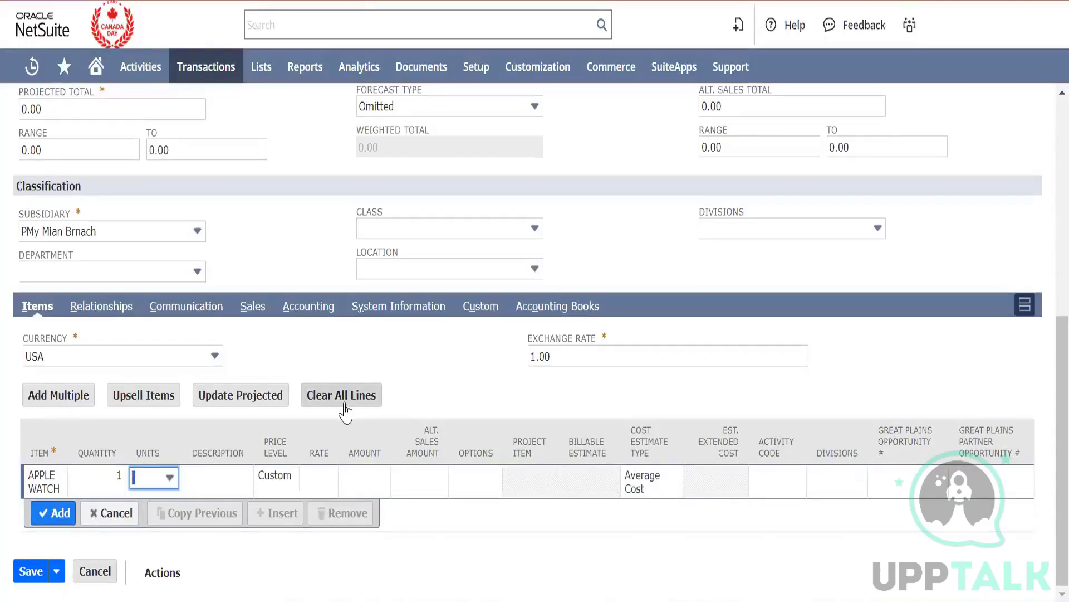
Check the opportunity's available locations and open the accounting items list in a separate tab.
{"action": "left_click", "coordinate": [412, 270]}
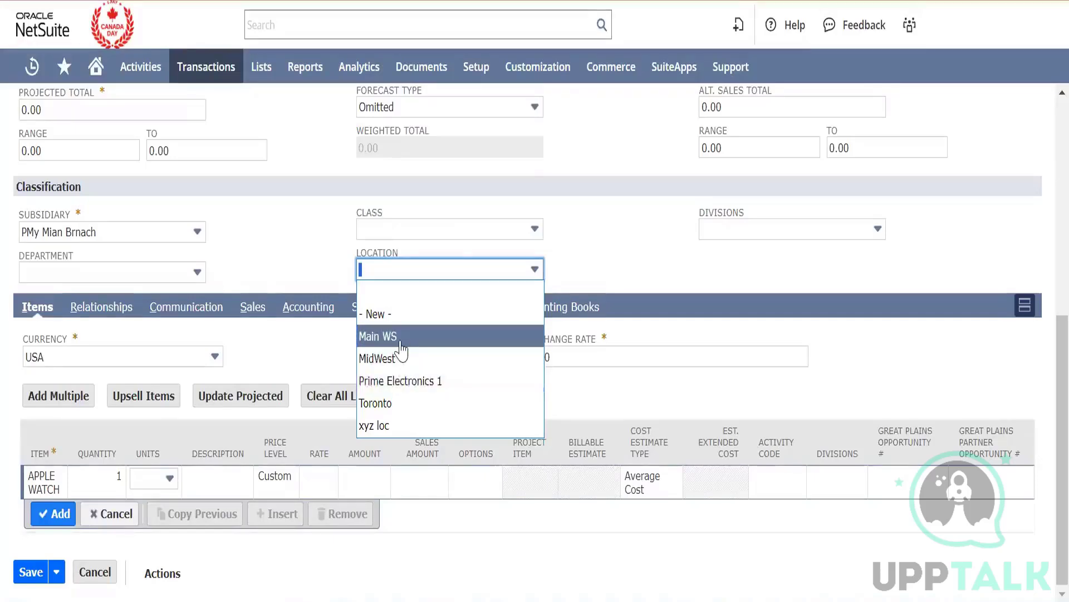
{"action": "left_click", "coordinate": [279, 227]}
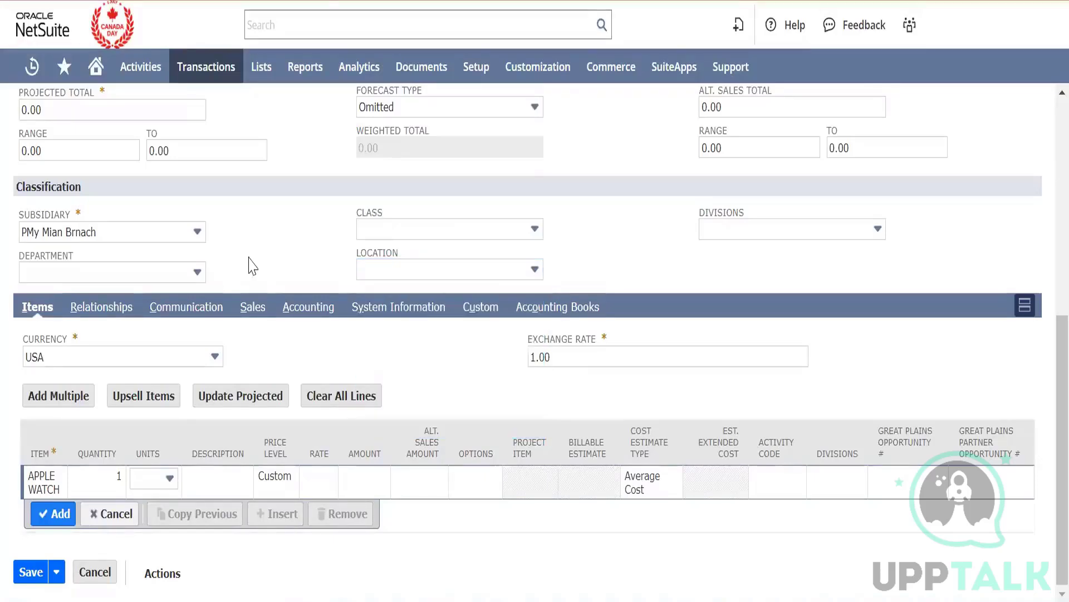
{"action": "mouse_move", "coordinate": [278, 73]}
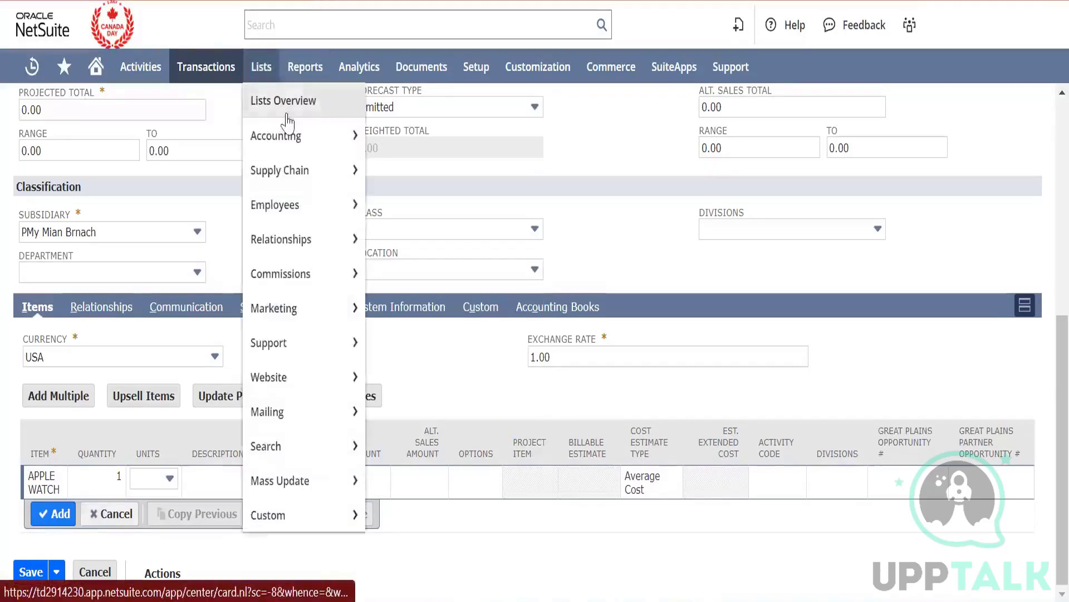
{"action": "mouse_move", "coordinate": [289, 134]}
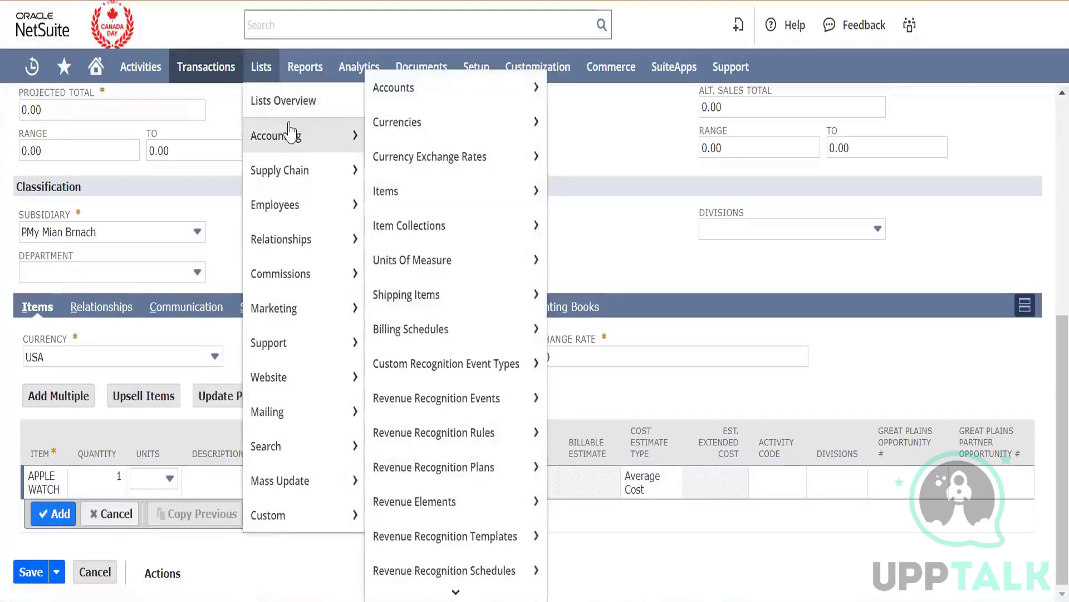
{"action": "mouse_move", "coordinate": [433, 191]}
{"action": "left_click", "coordinate": [471, 212]}
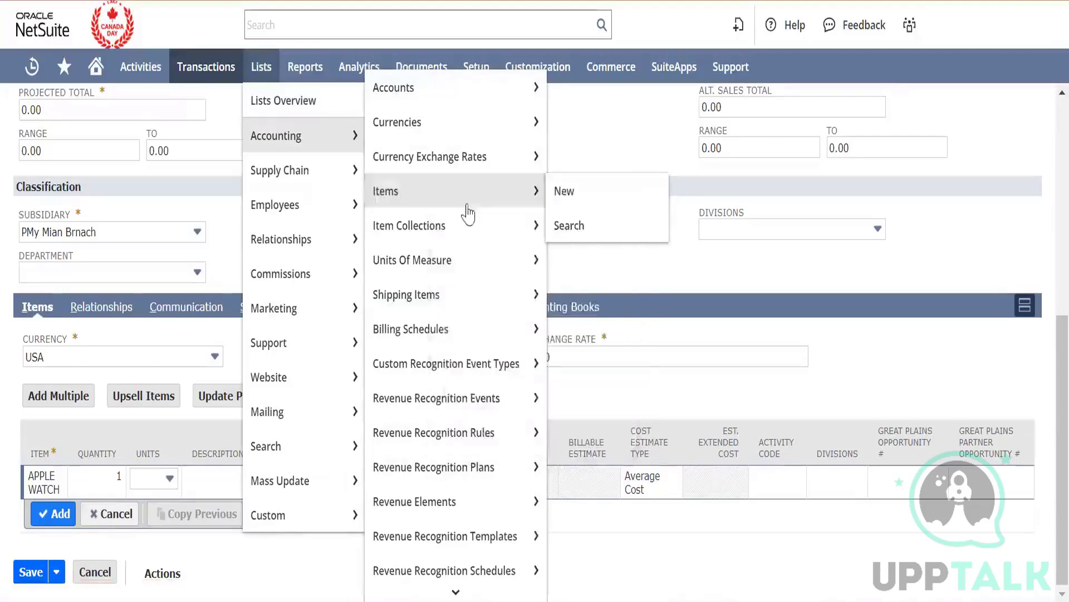
{"action": "left_click", "coordinate": [555, 1]}
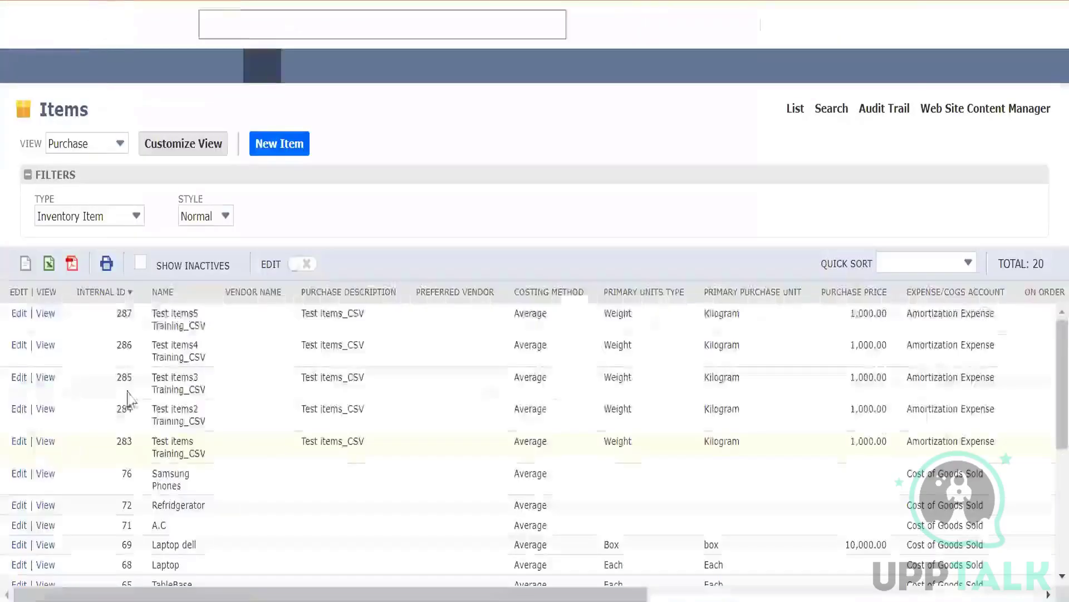
Find the APPLE WATCH record in the items list and examine its stock quantities by location.
{"action": "left_click", "coordinate": [107, 216]}
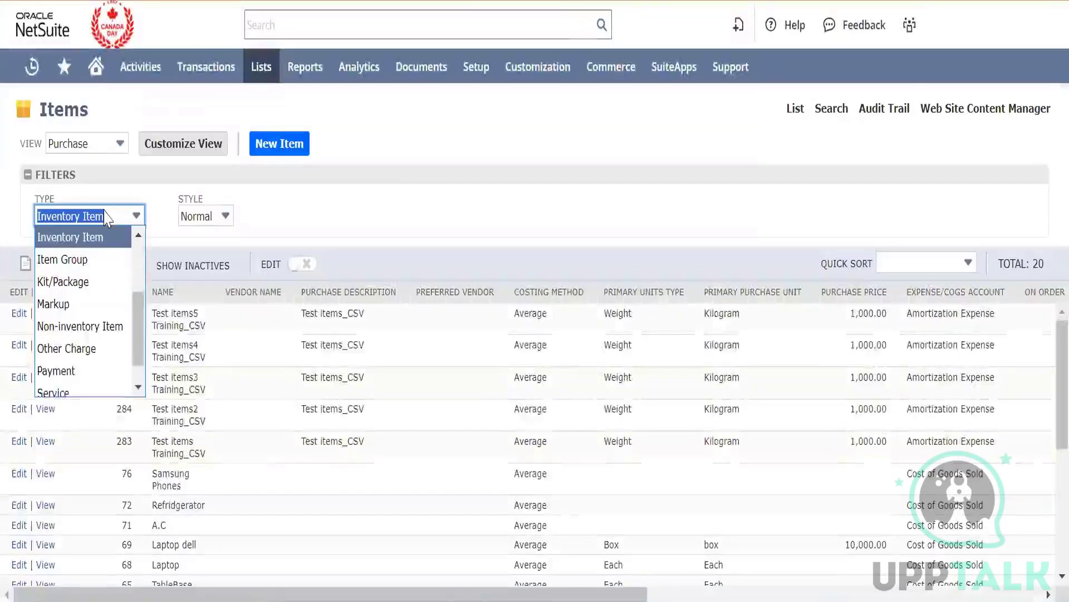
{"action": "left_click", "coordinate": [383, 177]}
{"action": "scroll", "coordinate": [316, 323], "scroll_direction": "down", "scroll_amount": 2}
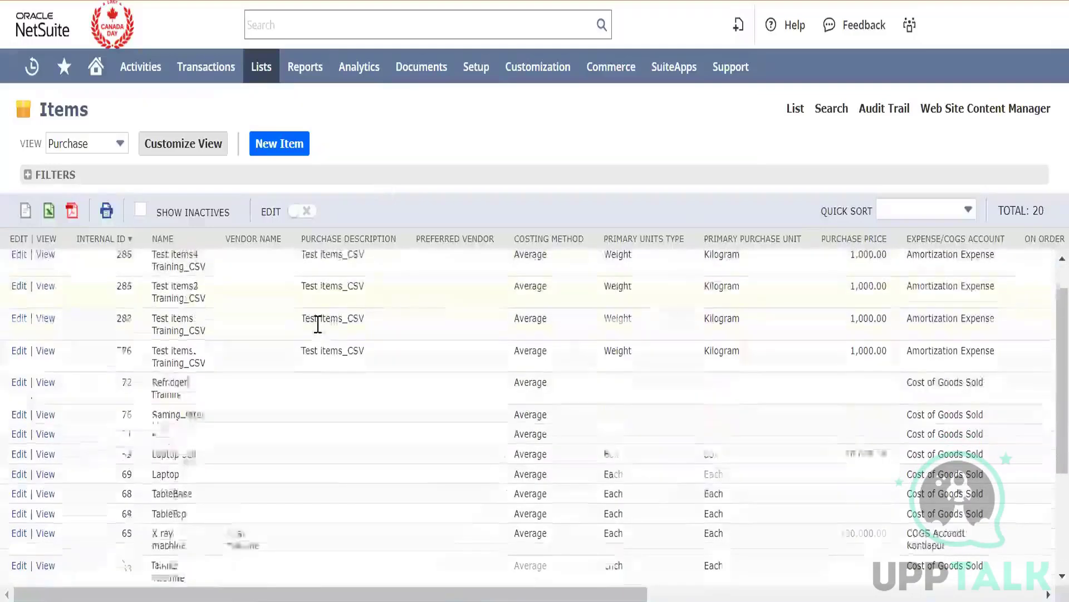
{"action": "scroll", "coordinate": [318, 329], "scroll_direction": "down", "scroll_amount": 2}
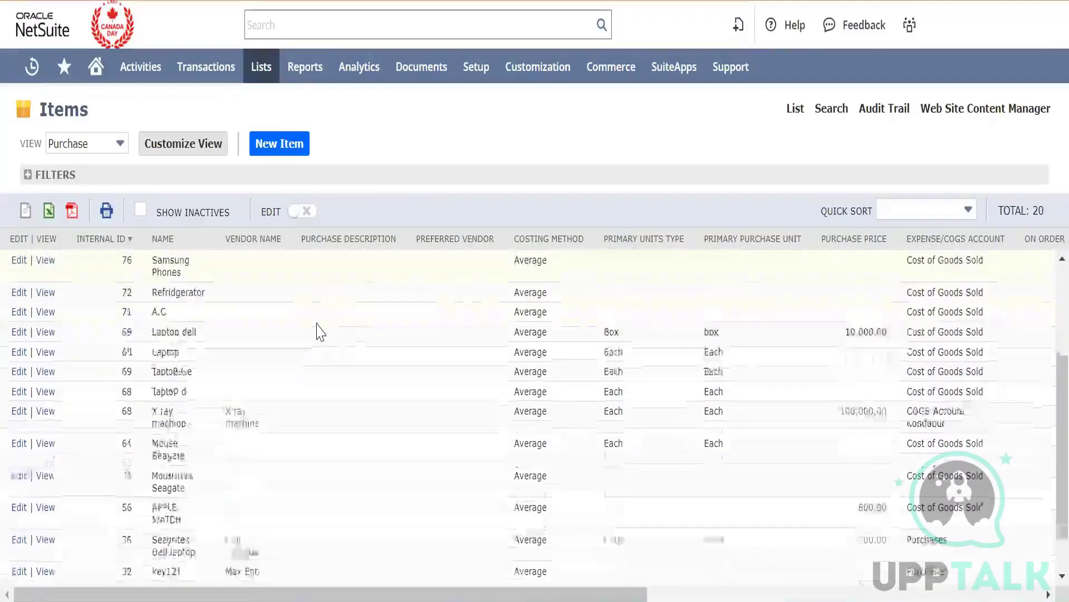
{"action": "left_click", "coordinate": [46, 483]}
{"action": "scroll", "coordinate": [201, 485], "scroll_direction": "down", "scroll_amount": 5}
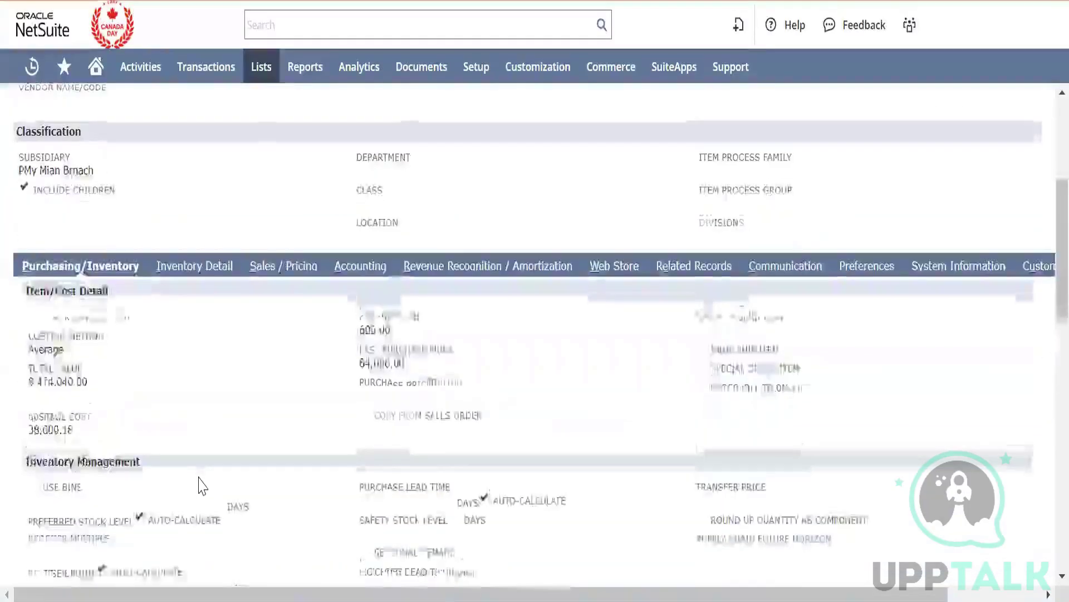
{"action": "scroll", "coordinate": [202, 485], "scroll_direction": "down", "scroll_amount": 9}
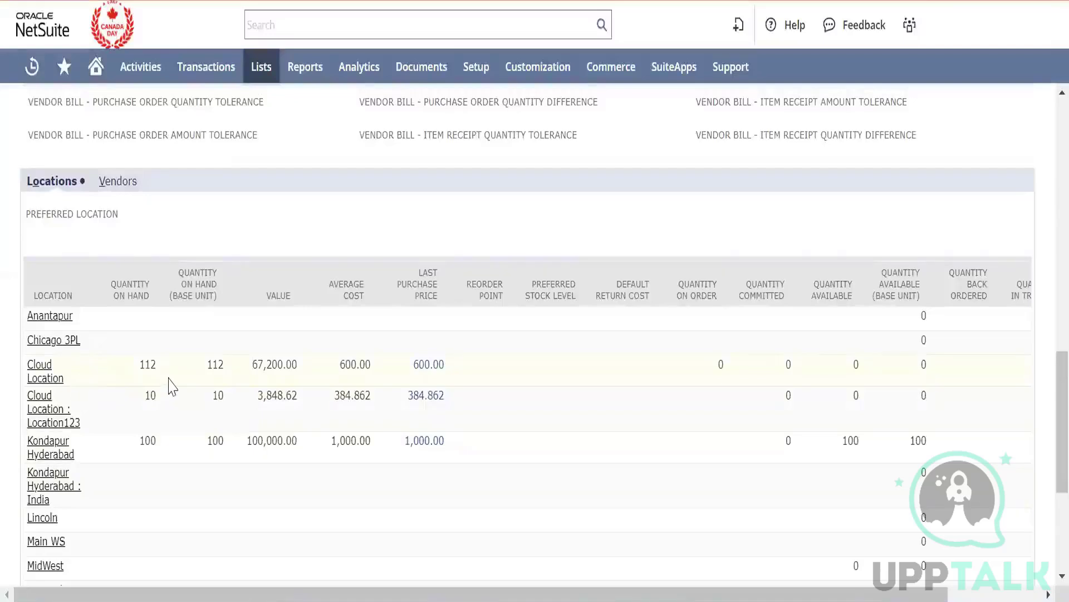
{"action": "left_click", "coordinate": [151, 370]}
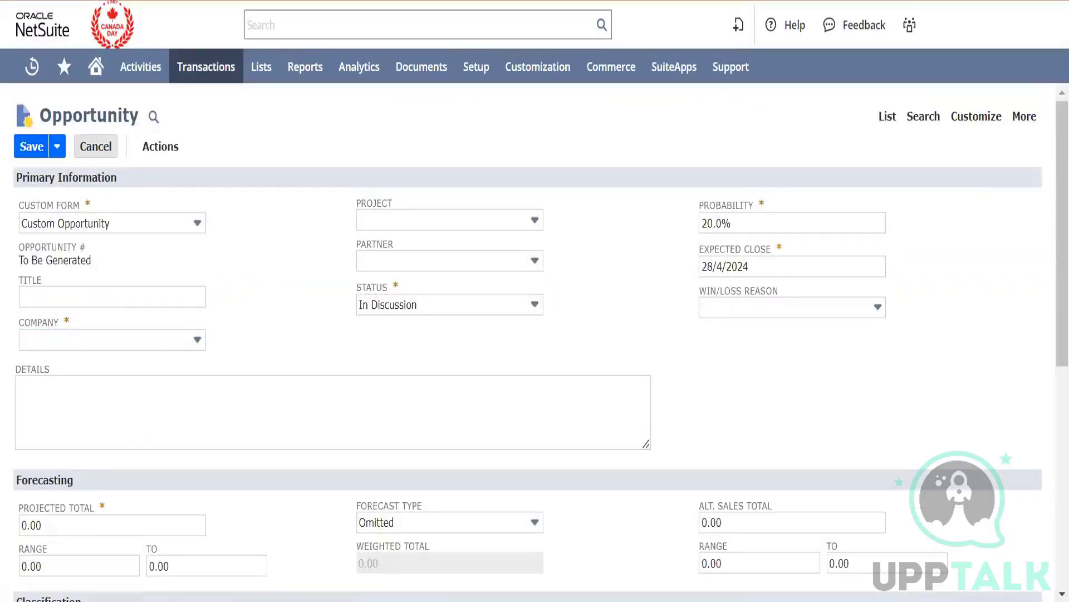
Close the blank opportunity without saving and check the location and subsidiary choices on the lead's opportunity.
{"action": "left_click", "coordinate": [573, 0]}
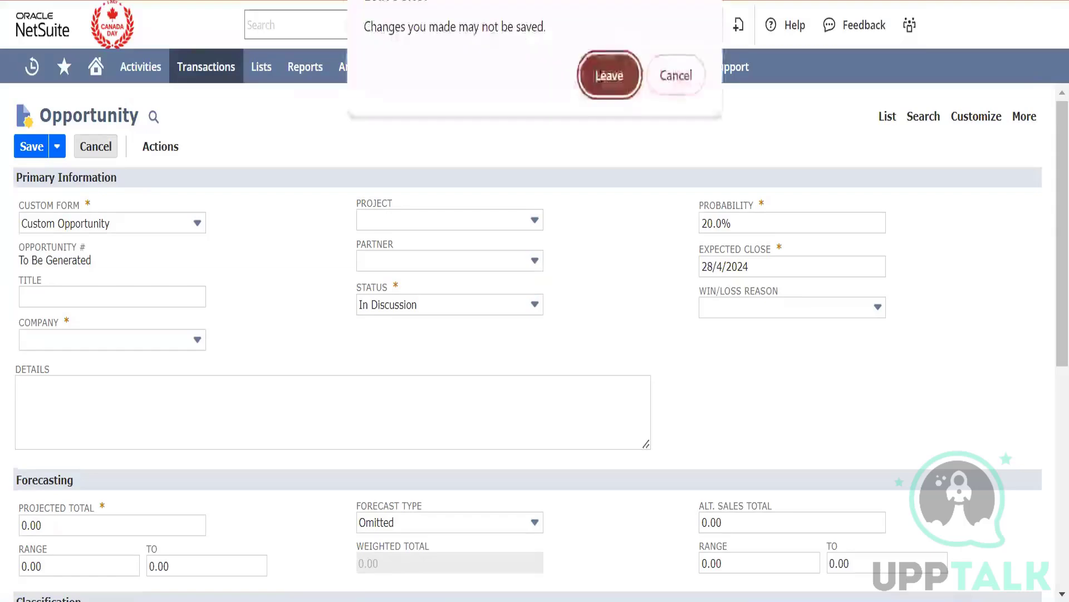
{"action": "left_click", "coordinate": [607, 75]}
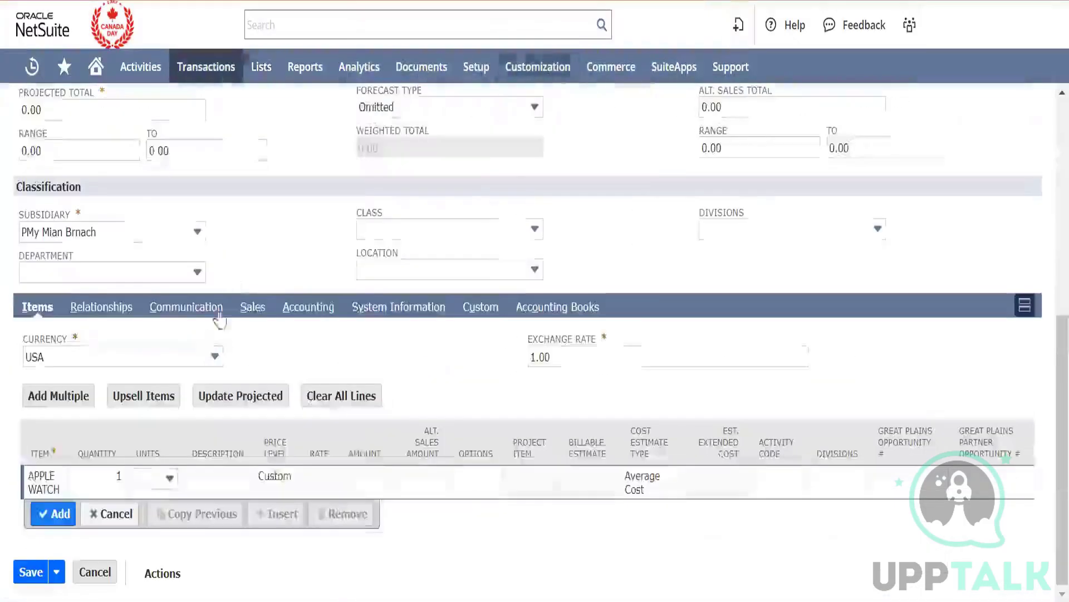
{"action": "left_click", "coordinate": [482, 273]}
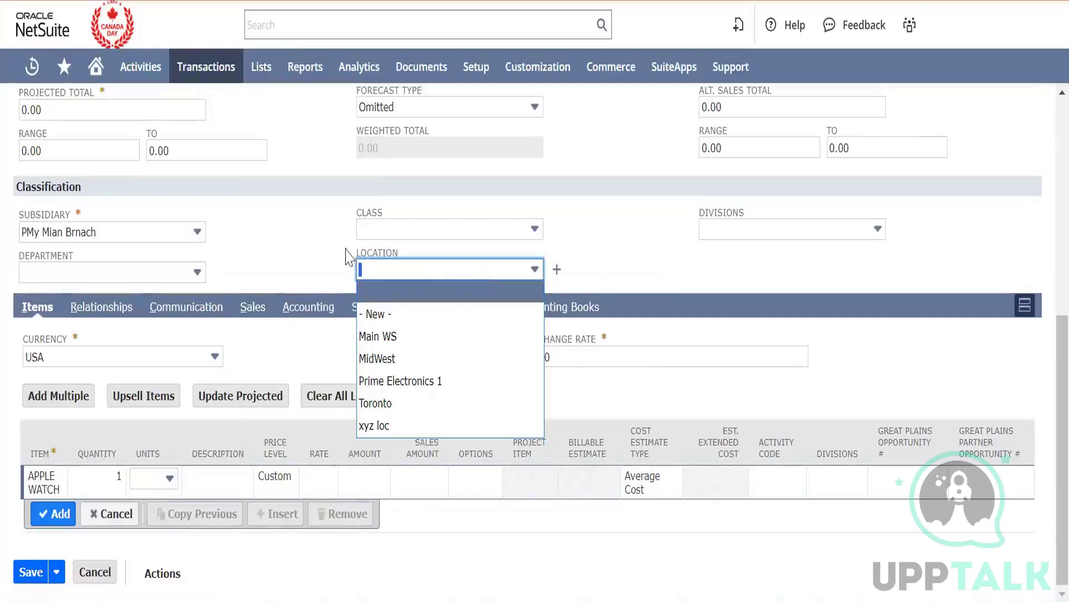
{"action": "left_click", "coordinate": [254, 234]}
{"action": "left_click", "coordinate": [189, 233]}
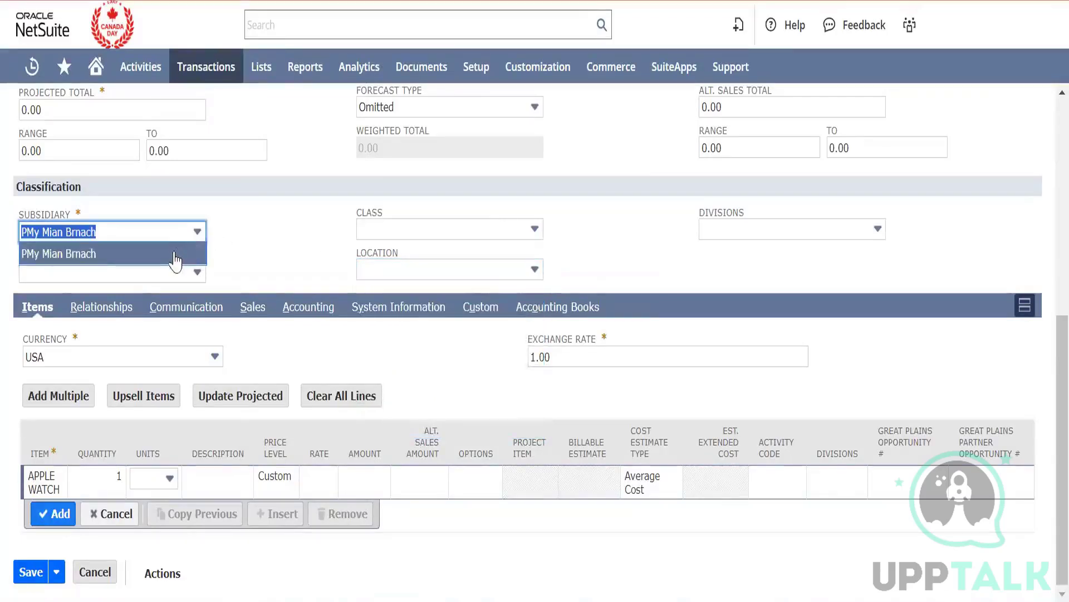
{"action": "left_click", "coordinate": [260, 243]}
Search globally by the lead's customer ID and open the matching lead for editing in a separate tab.
{"action": "scroll", "coordinate": [260, 243], "scroll_direction": "up", "scroll_amount": 3}
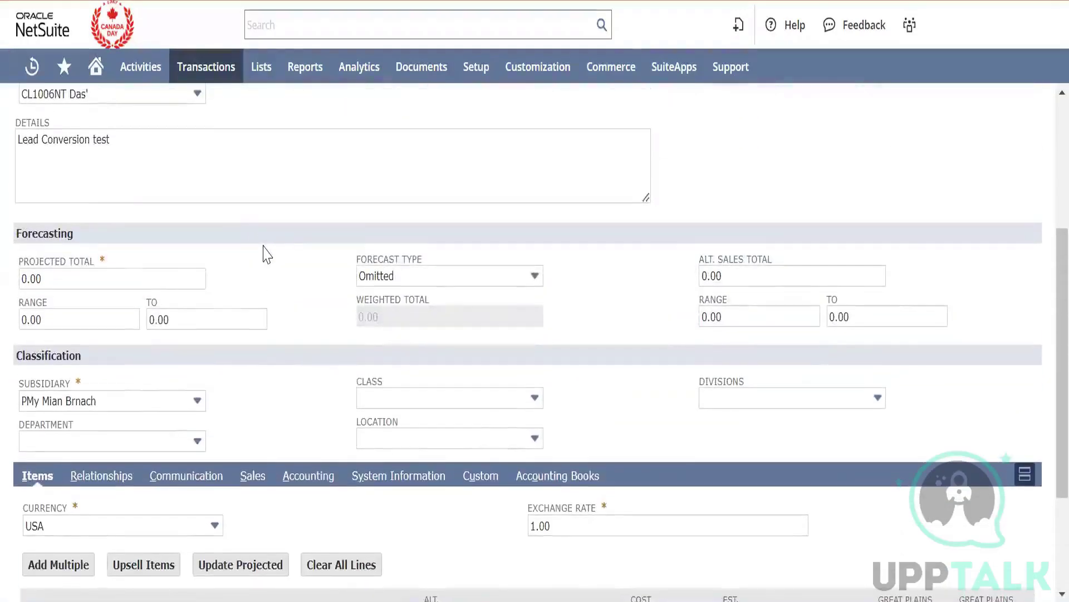
{"action": "scroll", "coordinate": [265, 253], "scroll_direction": "up", "scroll_amount": 3}
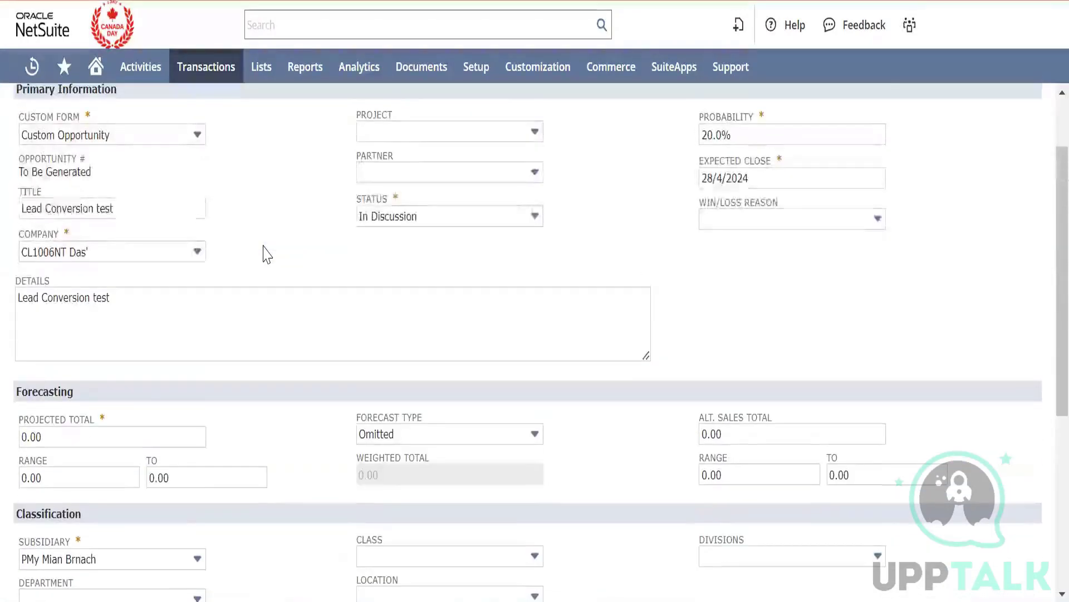
{"action": "scroll", "coordinate": [265, 251], "scroll_direction": "down", "scroll_amount": 2}
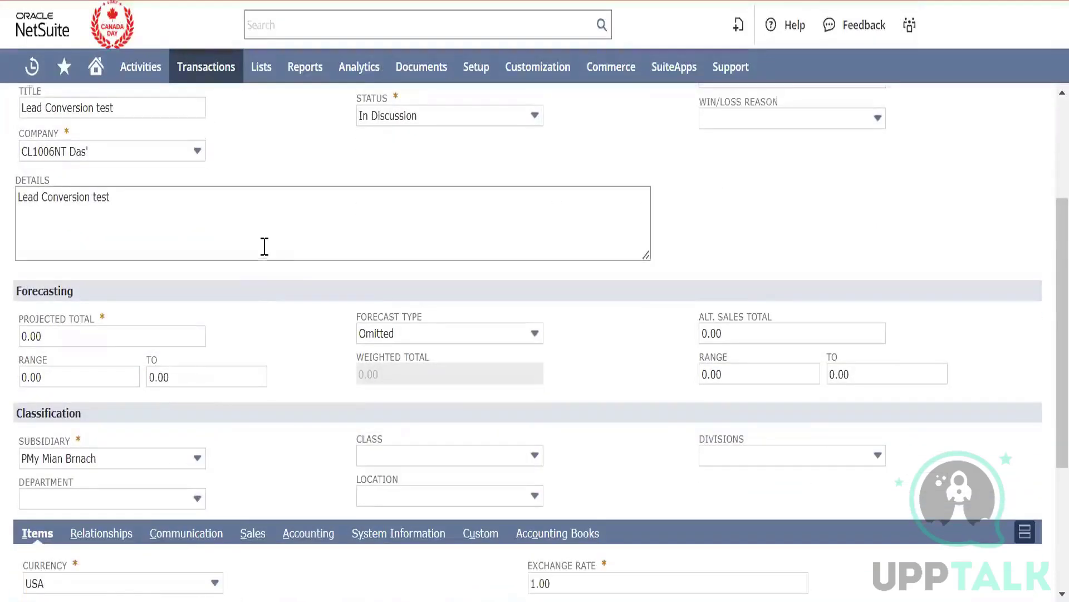
{"action": "scroll", "coordinate": [266, 251], "scroll_direction": "down", "scroll_amount": 1}
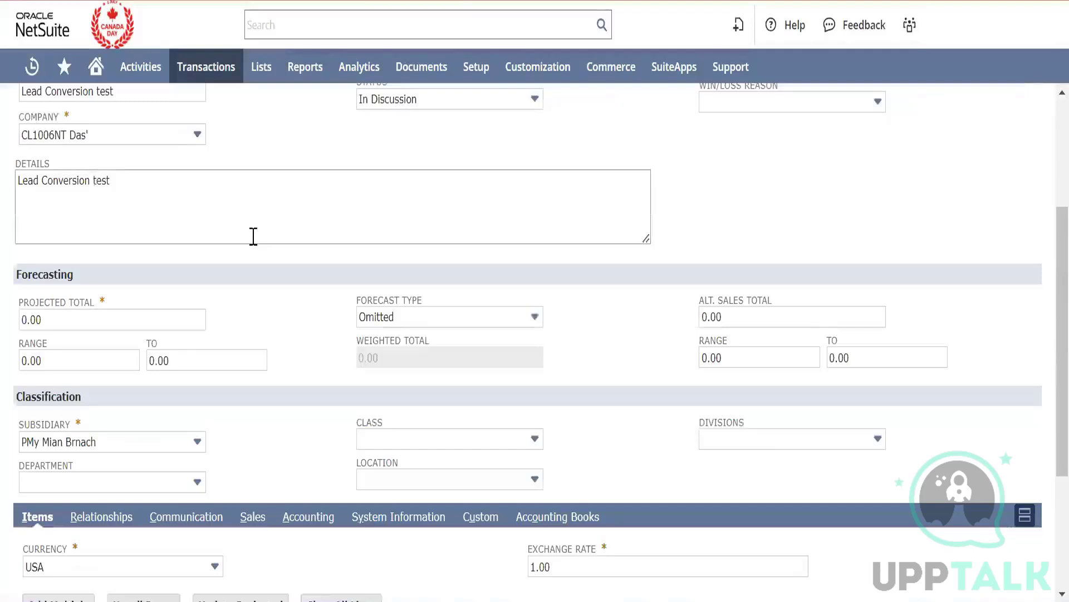
{"action": "scroll", "coordinate": [312, 161], "scroll_direction": "up", "scroll_amount": 3}
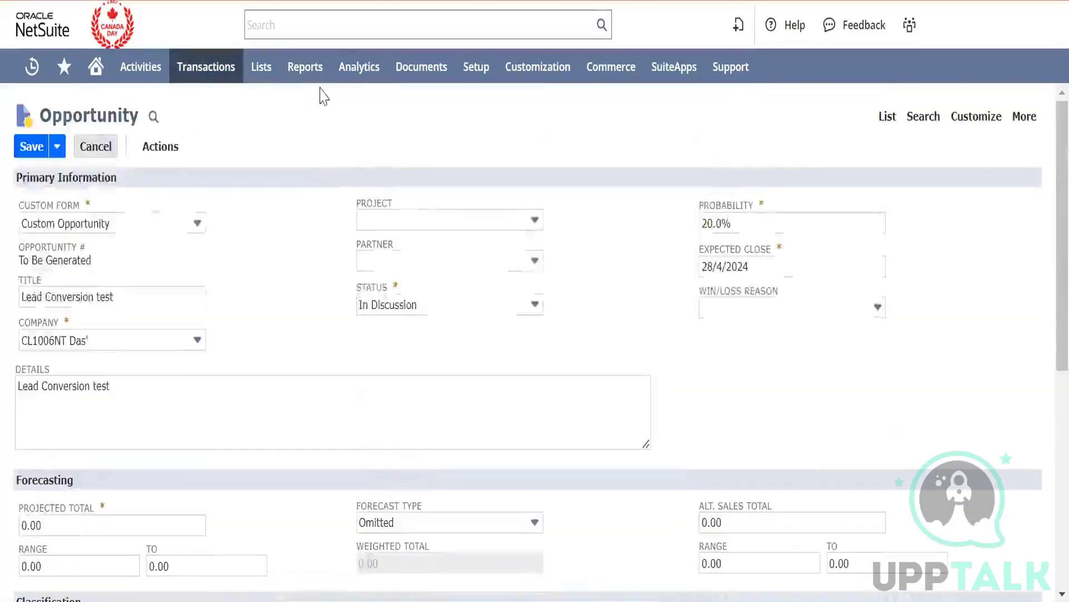
{"action": "left_click", "coordinate": [353, 30]}
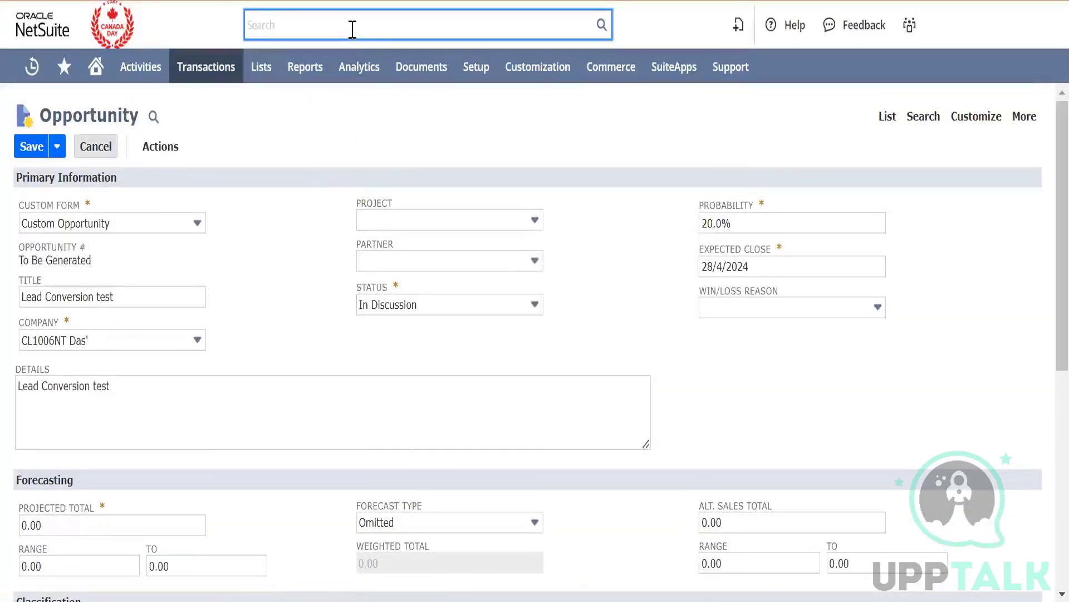
{"action": "type", "text": "cl1"}
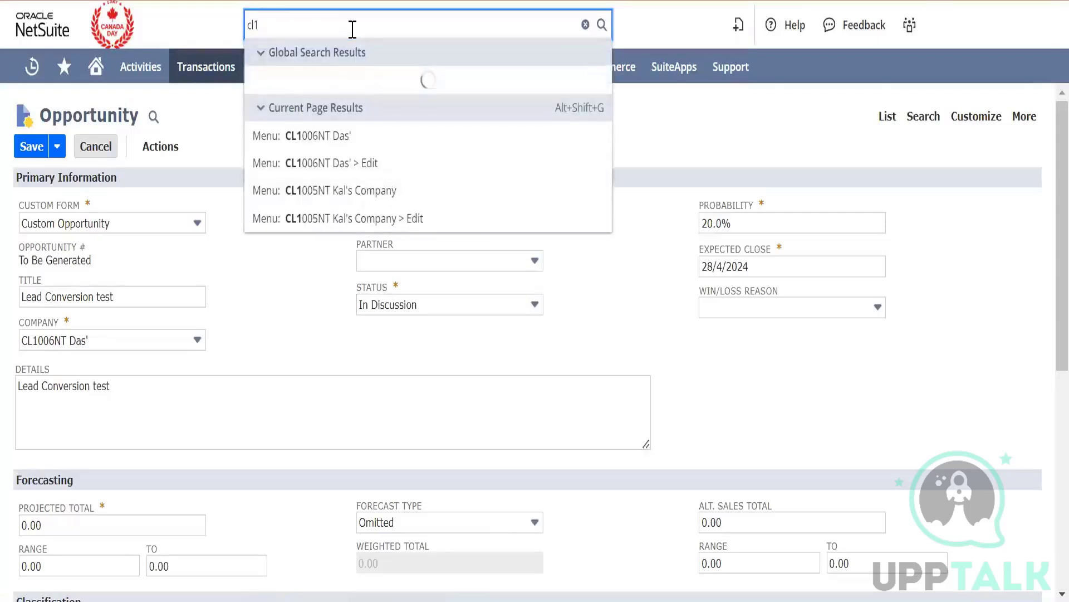
{"action": "type", "text": "006"}
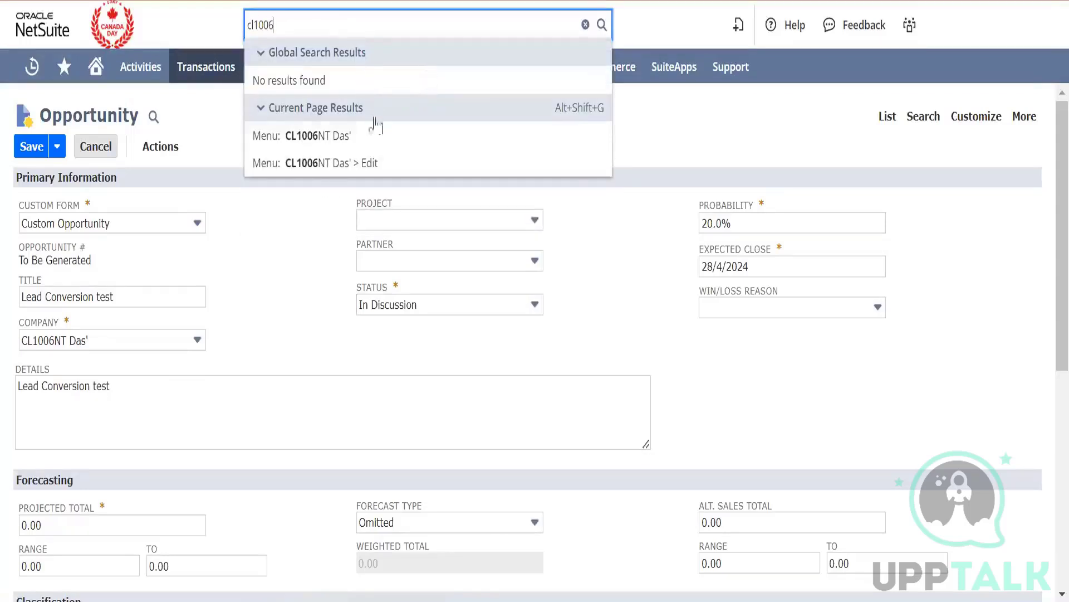
{"action": "right_click", "coordinate": [385, 165]}
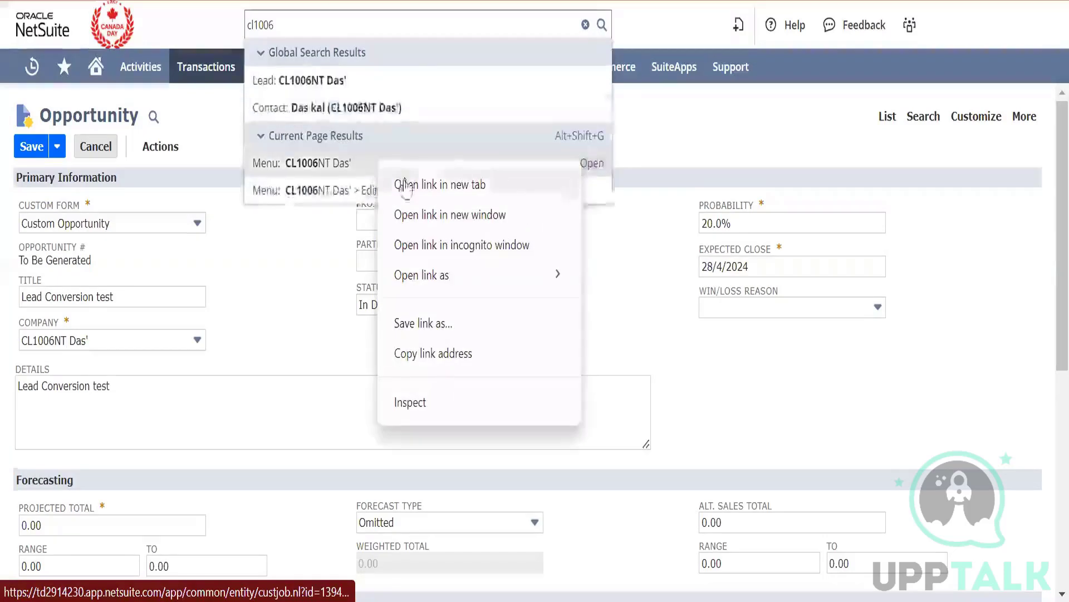
{"action": "left_click", "coordinate": [406, 185]}
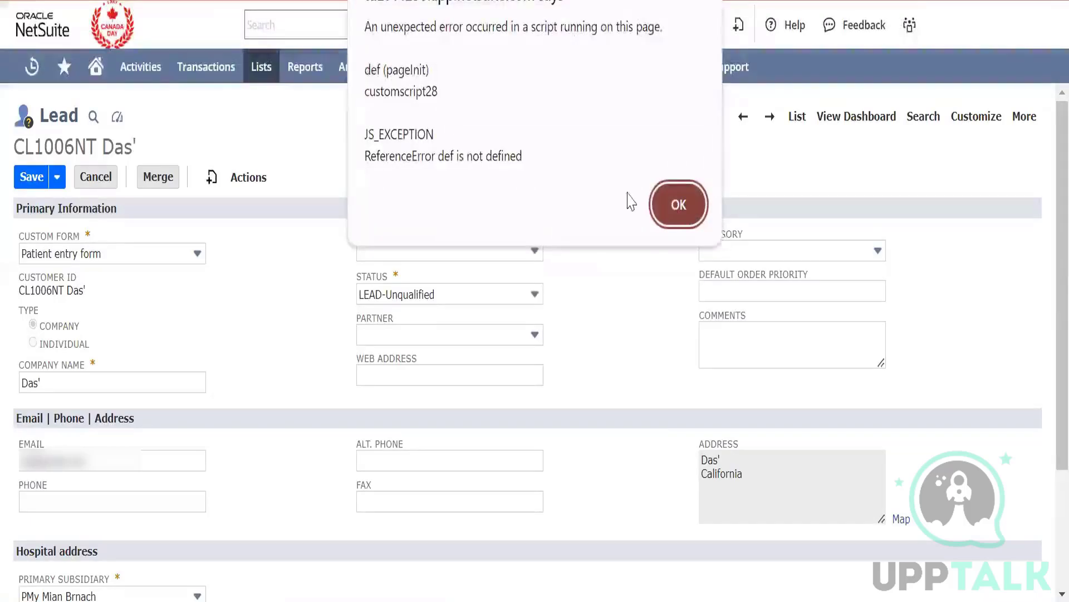
{"action": "left_click", "coordinate": [677, 205]}
Try to add Canada to the lead's covered subsidiaries and save the record.
{"action": "scroll", "coordinate": [310, 312], "scroll_direction": "down", "scroll_amount": 5}
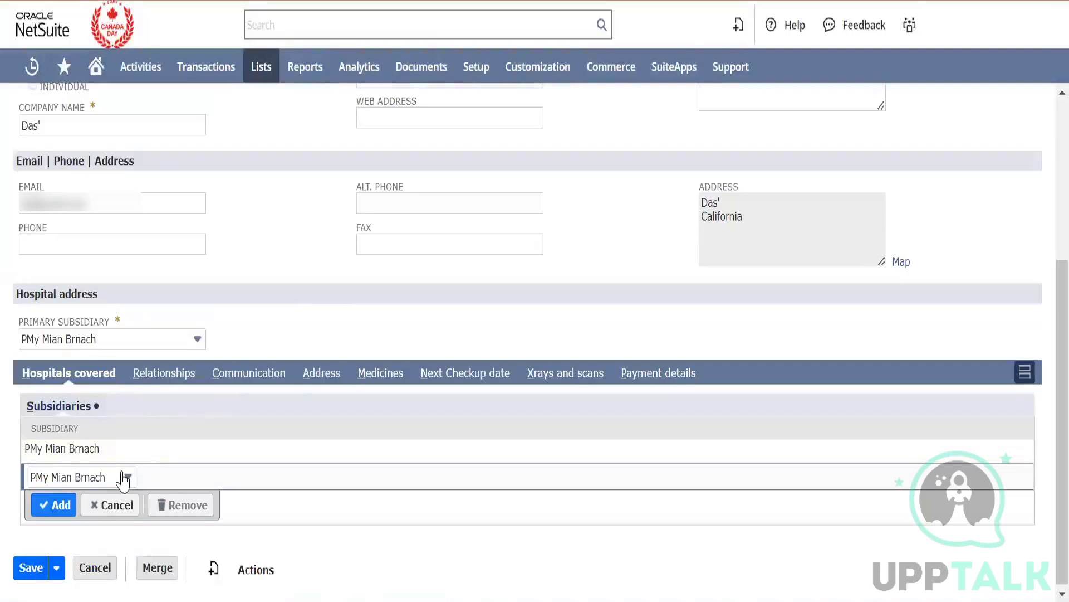
{"action": "left_click", "coordinate": [125, 477]}
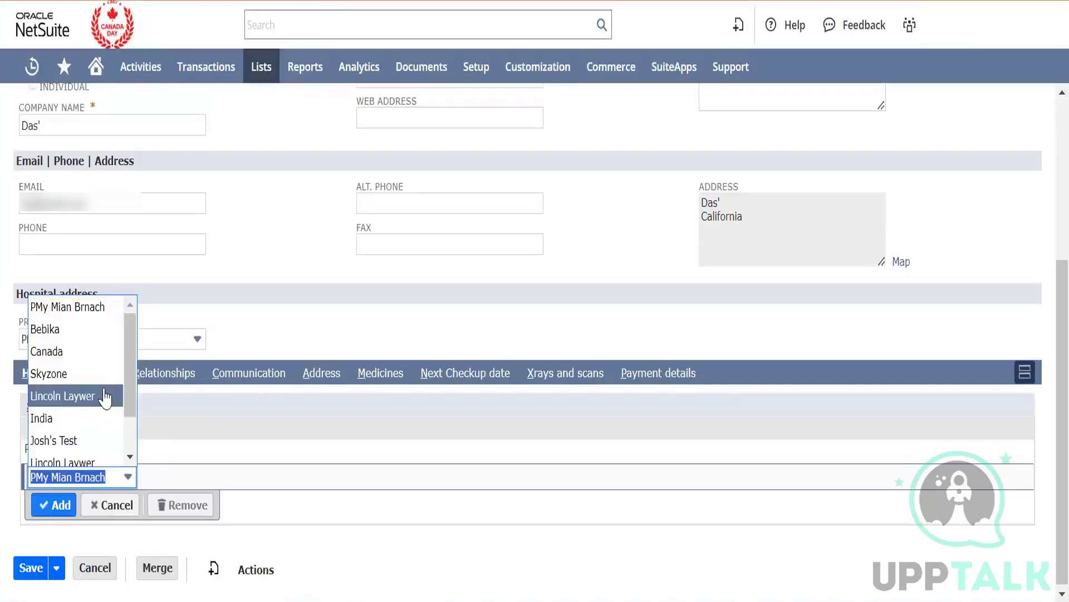
{"action": "left_click", "coordinate": [95, 329]}
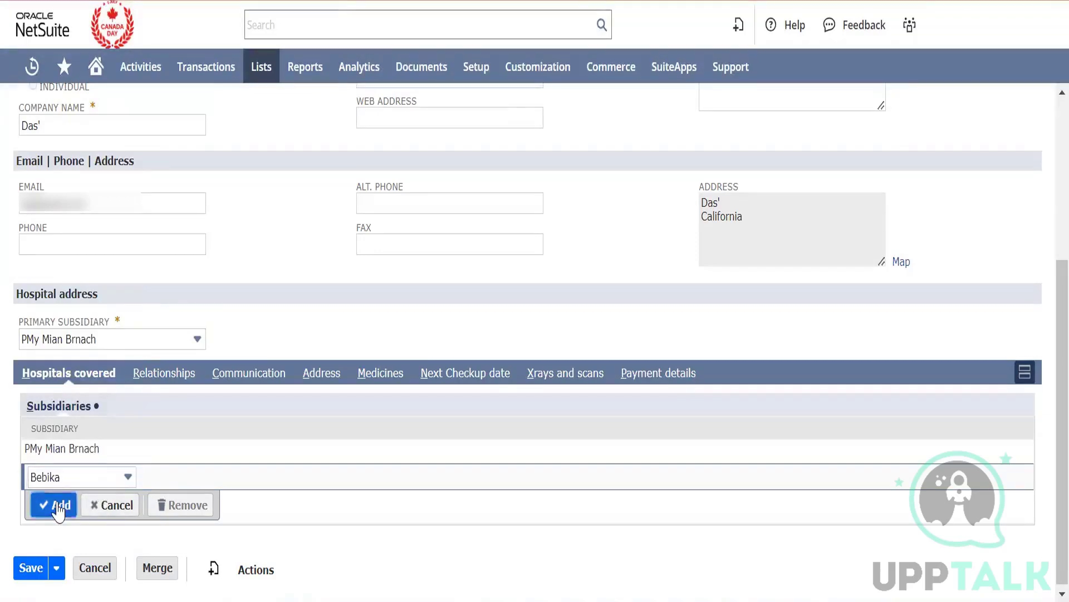
{"action": "left_click", "coordinate": [100, 474]}
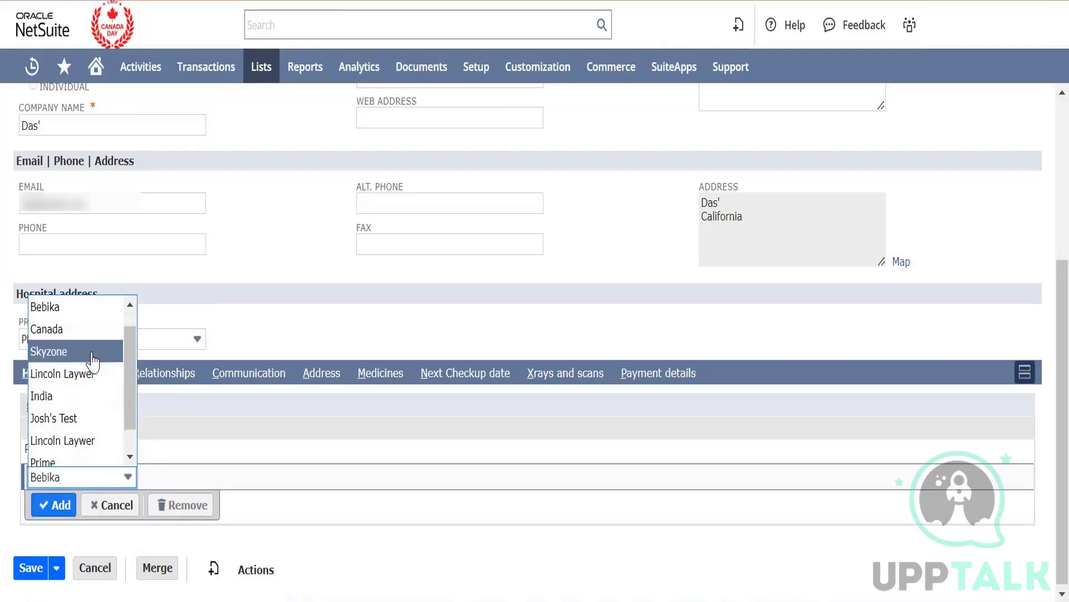
{"action": "left_click", "coordinate": [87, 331]}
{"action": "left_click", "coordinate": [54, 509]}
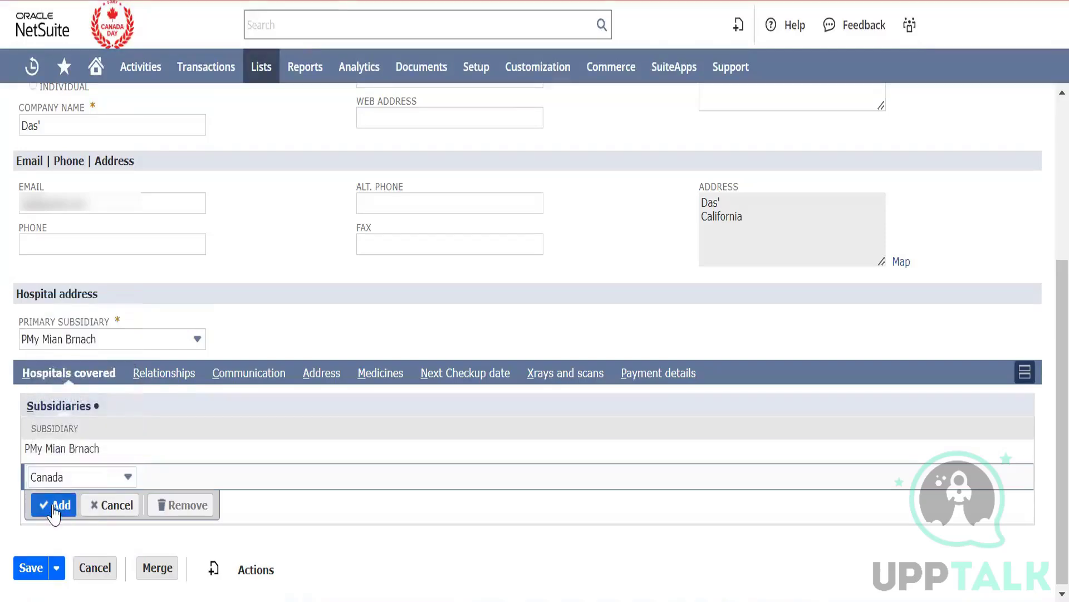
{"action": "scroll", "coordinate": [216, 327], "scroll_direction": "up", "scroll_amount": 1}
{"action": "scroll", "coordinate": [136, 401], "scroll_direction": "up", "scroll_amount": 5}
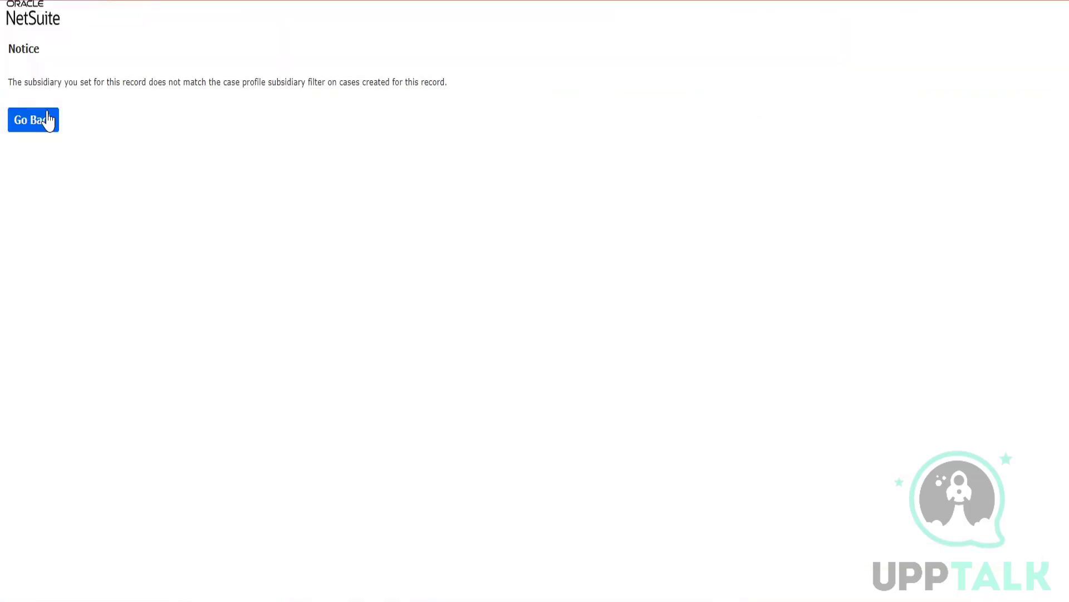
Return to the lead's edit form, dismiss the script message and check its subsidiary entries.
{"action": "left_click", "coordinate": [48, 120]}
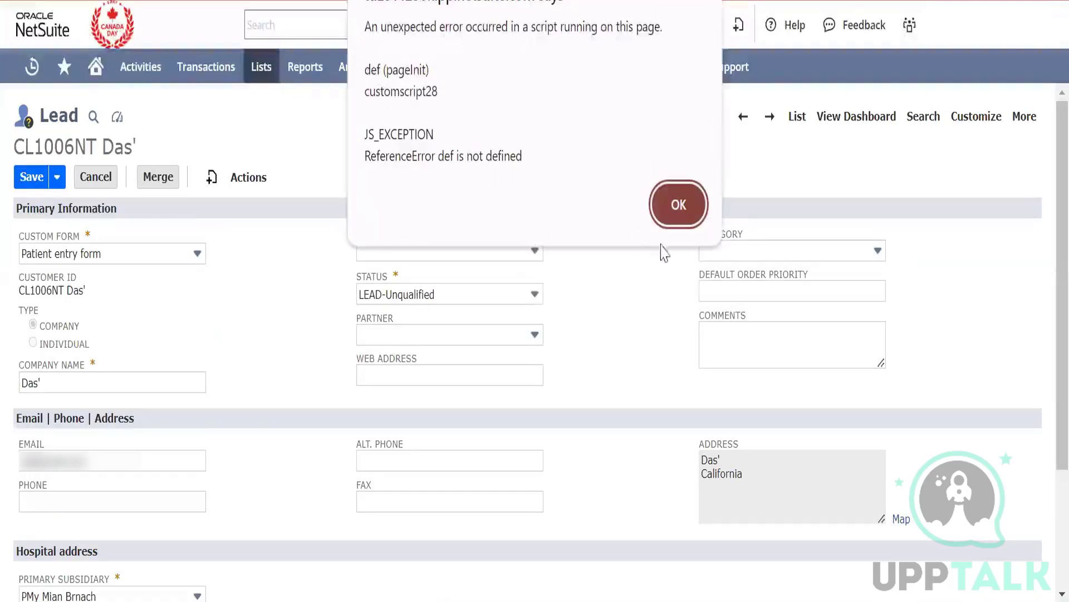
{"action": "left_click", "coordinate": [677, 206]}
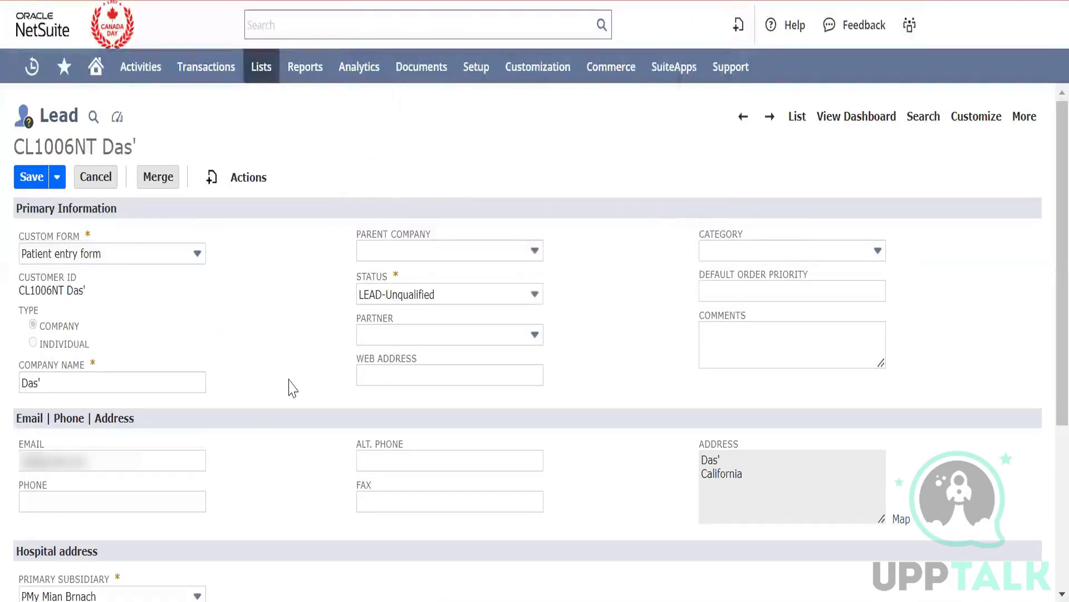
{"action": "scroll", "coordinate": [290, 387], "scroll_direction": "down", "scroll_amount": 1}
{"action": "scroll", "coordinate": [633, 306], "scroll_direction": "down", "scroll_amount": 5}
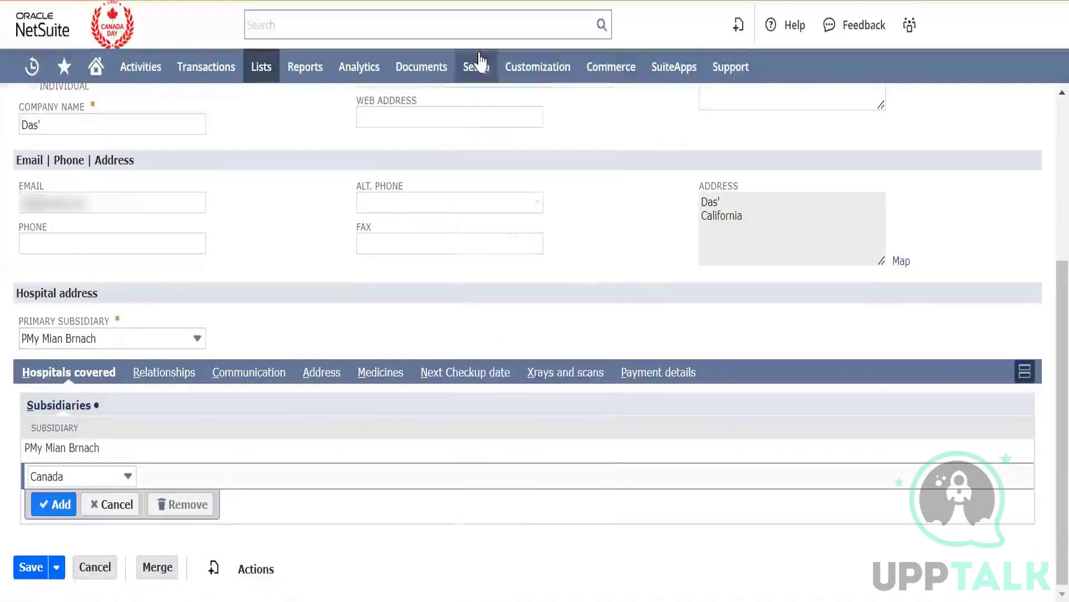
{"action": "mouse_move", "coordinate": [476, 66]}
{"action": "mouse_move", "coordinate": [500, 134]}
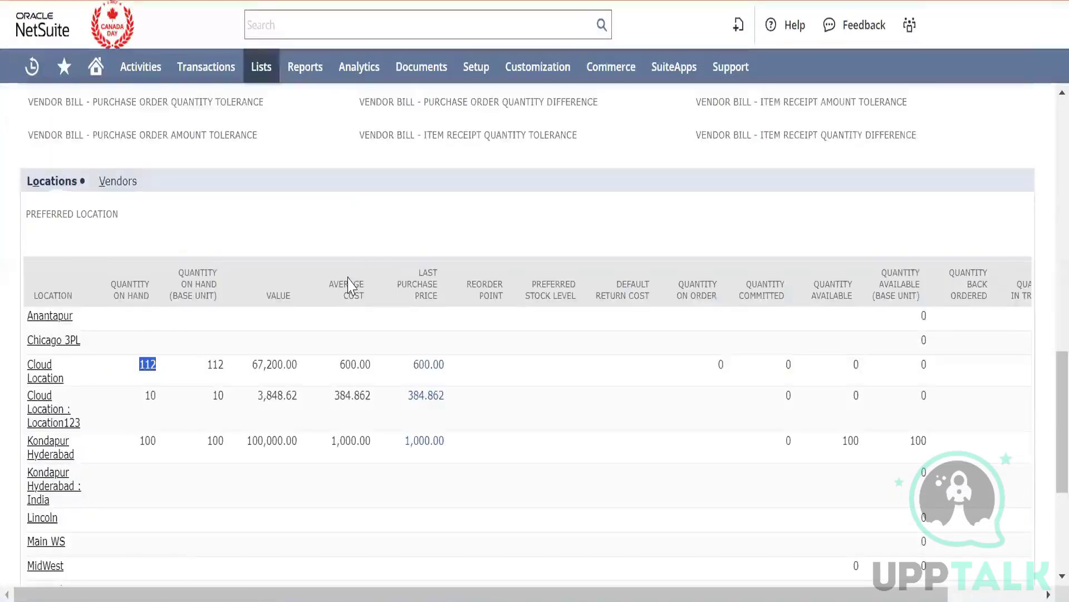
Review the APPLE WATCH item's details, and examine the Laptop dell item's stock by location and its classification.
{"action": "scroll", "coordinate": [349, 284], "scroll_direction": "down", "scroll_amount": 3}
{"action": "scroll", "coordinate": [349, 284], "scroll_direction": "up", "scroll_amount": 15}
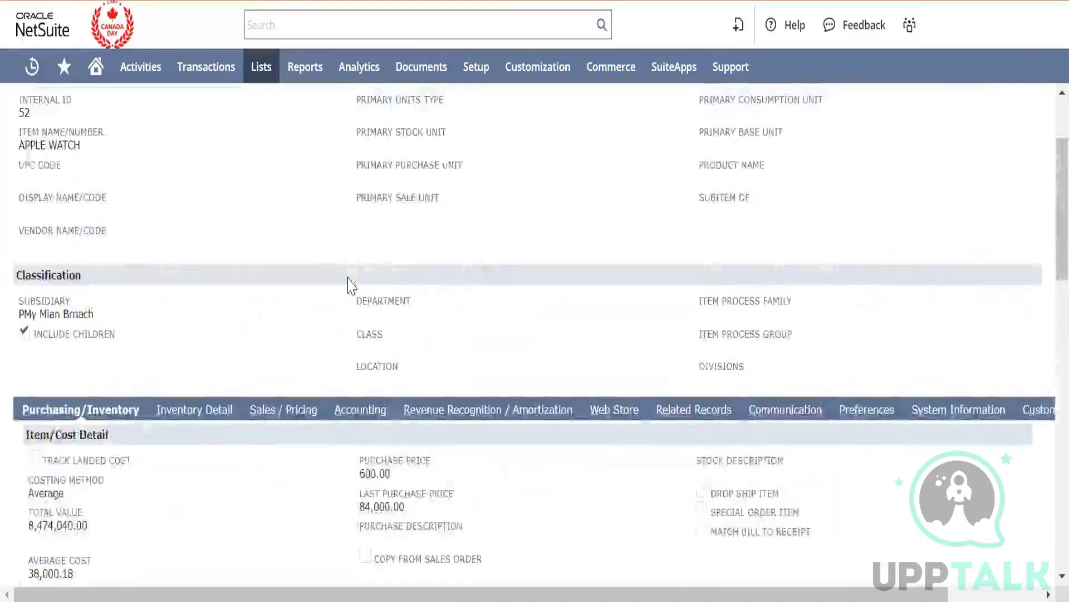
{"action": "scroll", "coordinate": [349, 282], "scroll_direction": "up", "scroll_amount": 3}
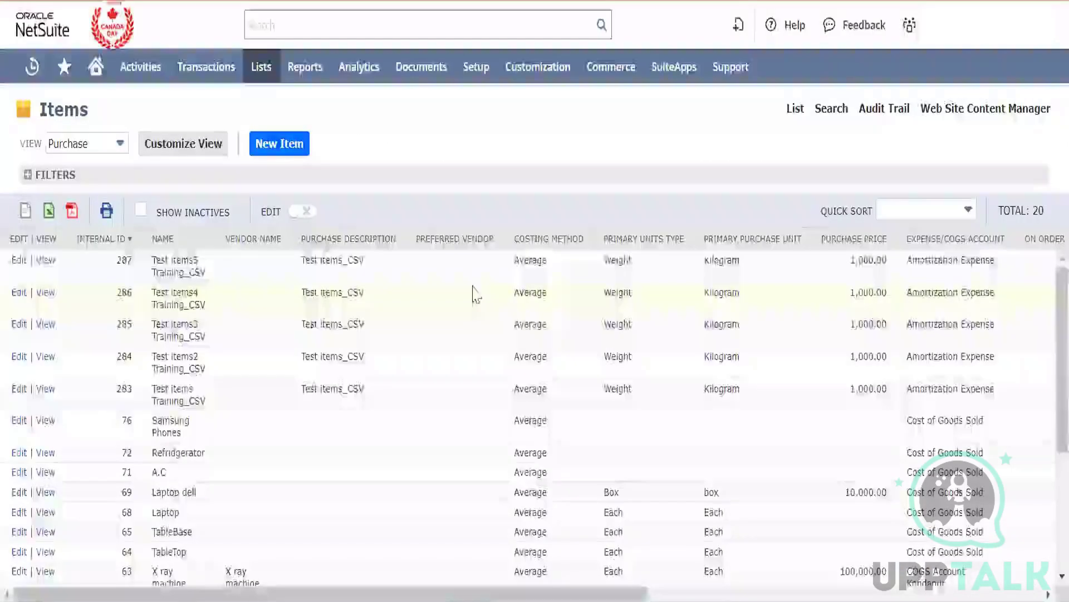
{"action": "scroll", "coordinate": [474, 294], "scroll_direction": "down", "scroll_amount": 3}
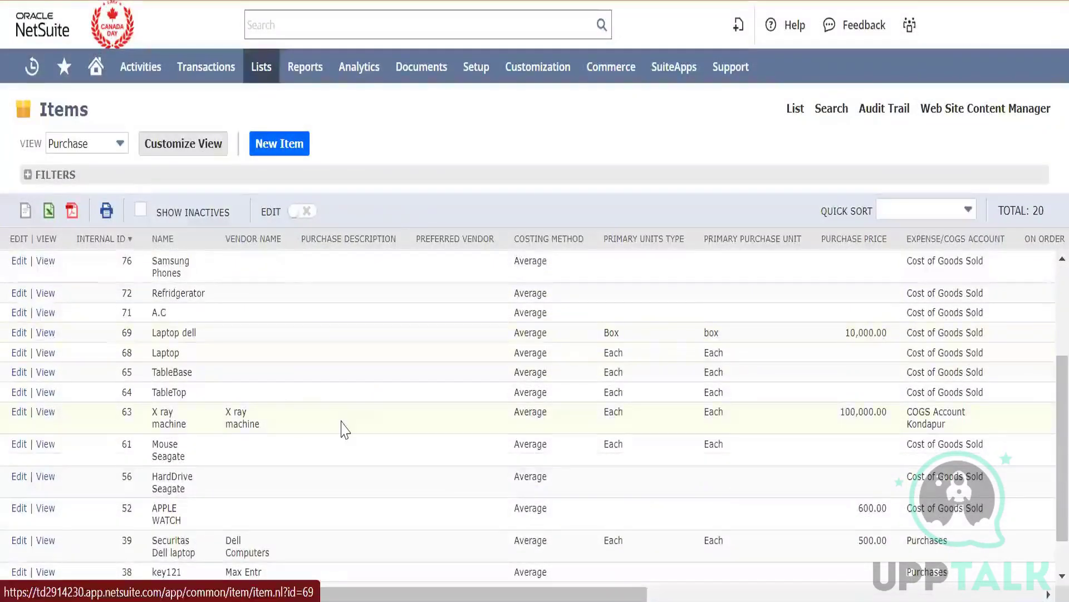
{"action": "scroll", "coordinate": [346, 429], "scroll_direction": "down", "scroll_amount": 10}
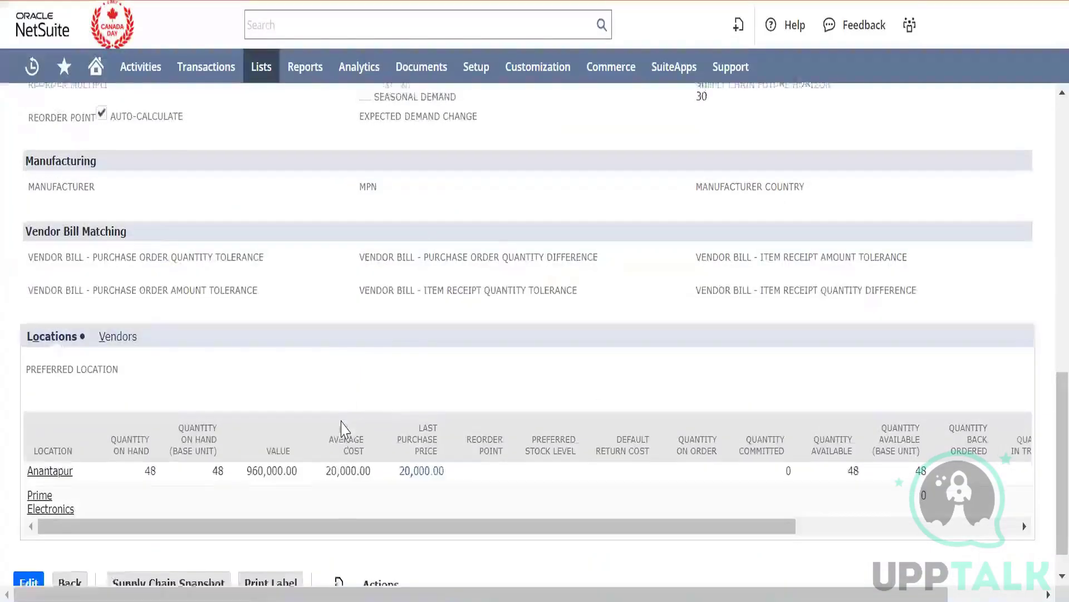
{"action": "scroll", "coordinate": [345, 430], "scroll_direction": "up", "scroll_amount": 10}
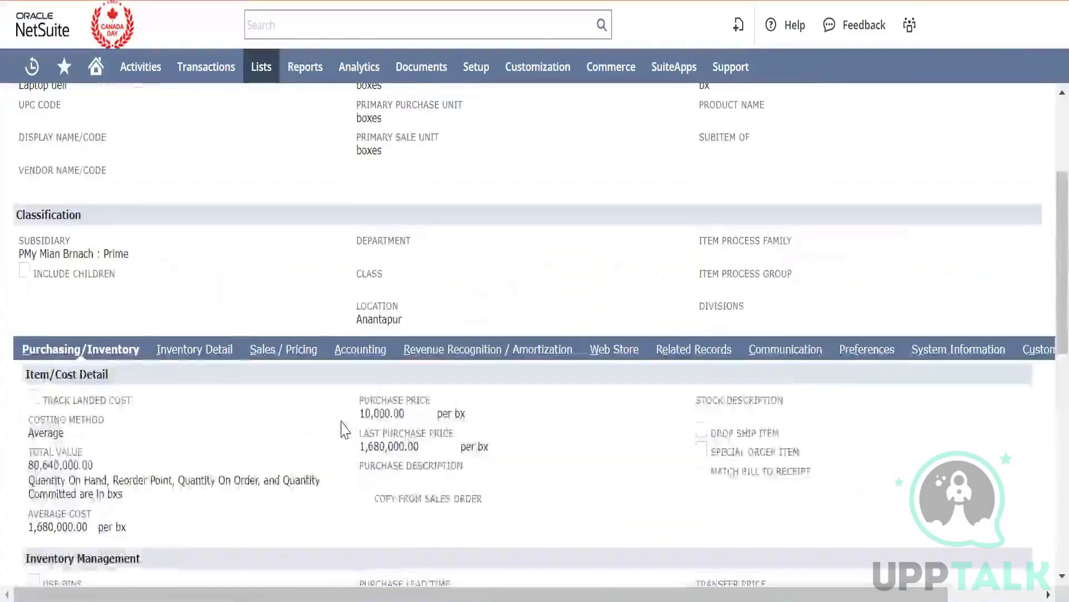
{"action": "scroll", "coordinate": [345, 429], "scroll_direction": "up", "scroll_amount": 4}
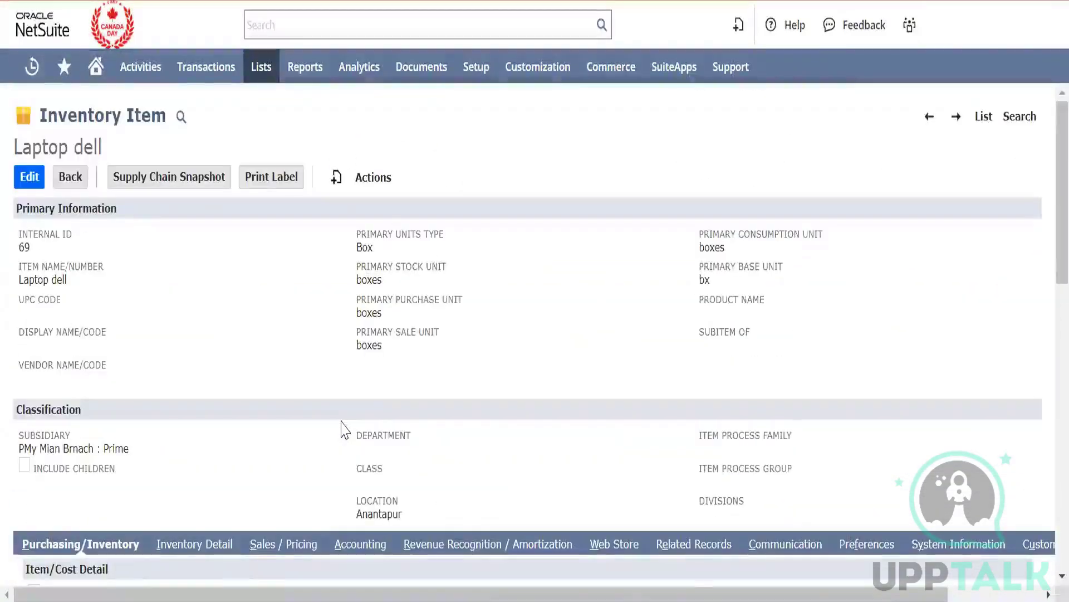
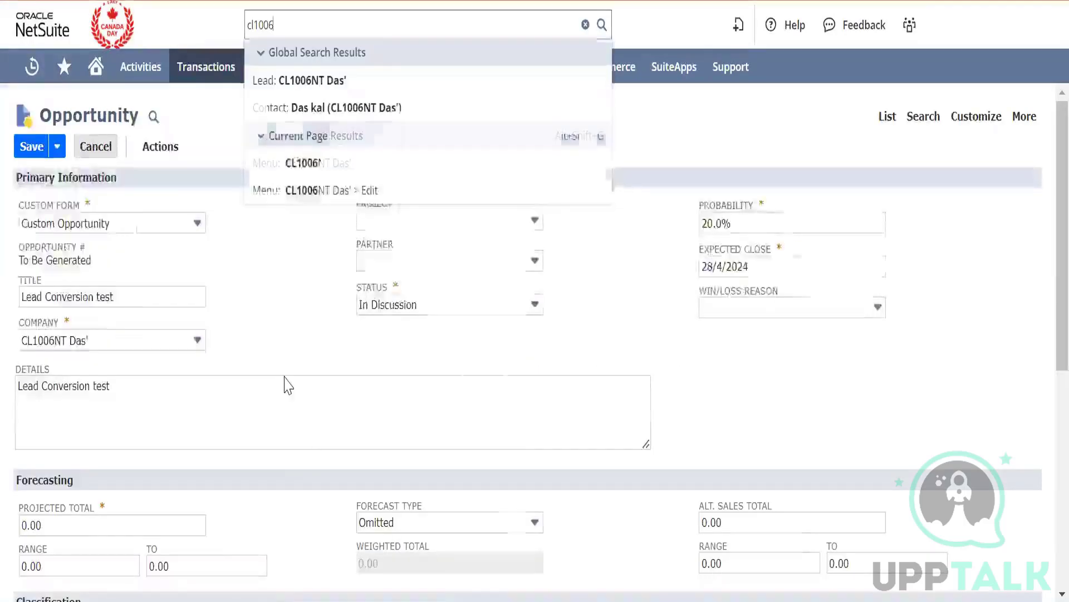
Check which locations are available in the lead's opportunity for the PMy Mian Brnach subsidiary.
{"action": "scroll", "coordinate": [285, 378], "scroll_direction": "down", "scroll_amount": 7}
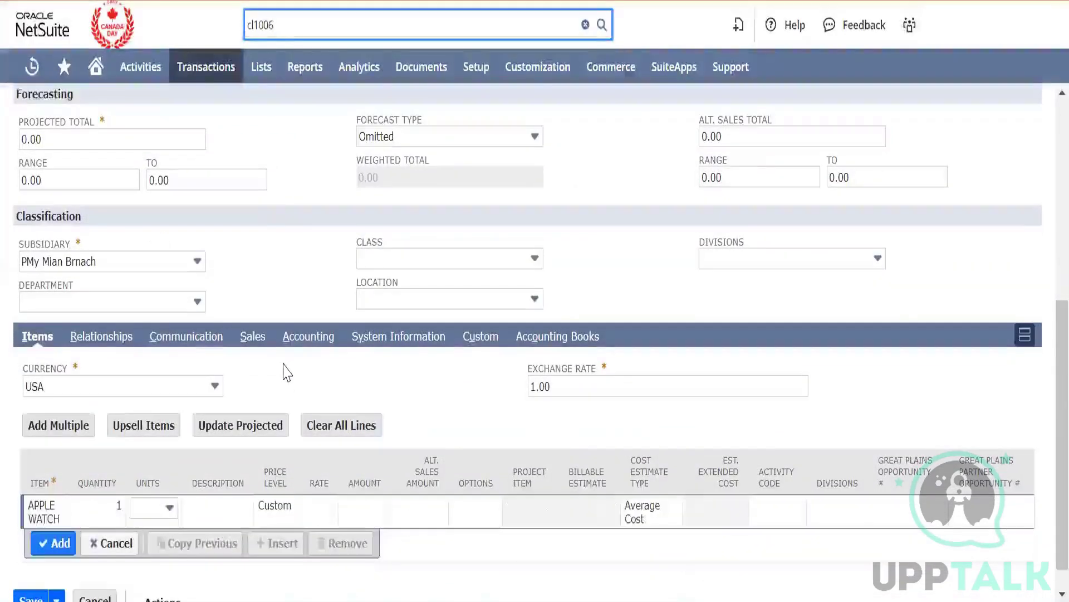
{"action": "left_click", "coordinate": [442, 300]}
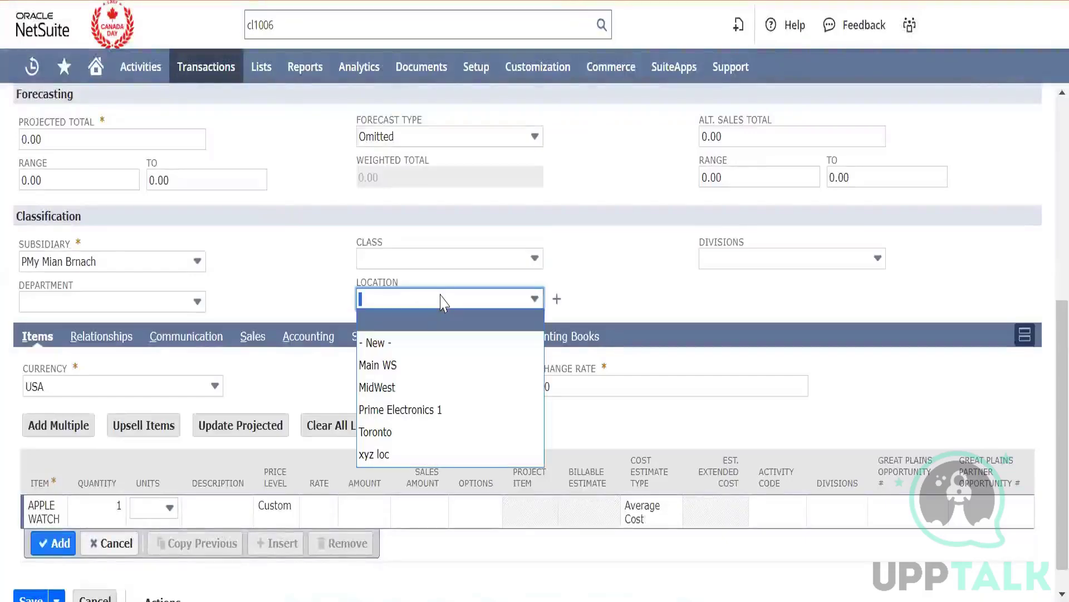
{"action": "left_click", "coordinate": [584, 234]}
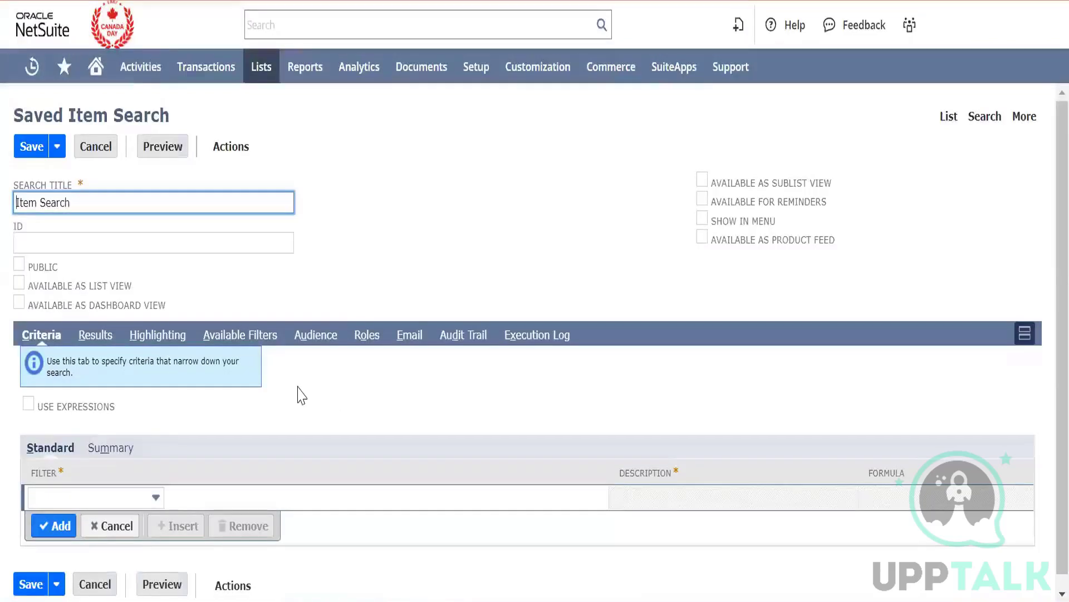
In a new saved item search, add a Location criterion set to MidWest.
{"action": "left_click", "coordinate": [145, 504]}
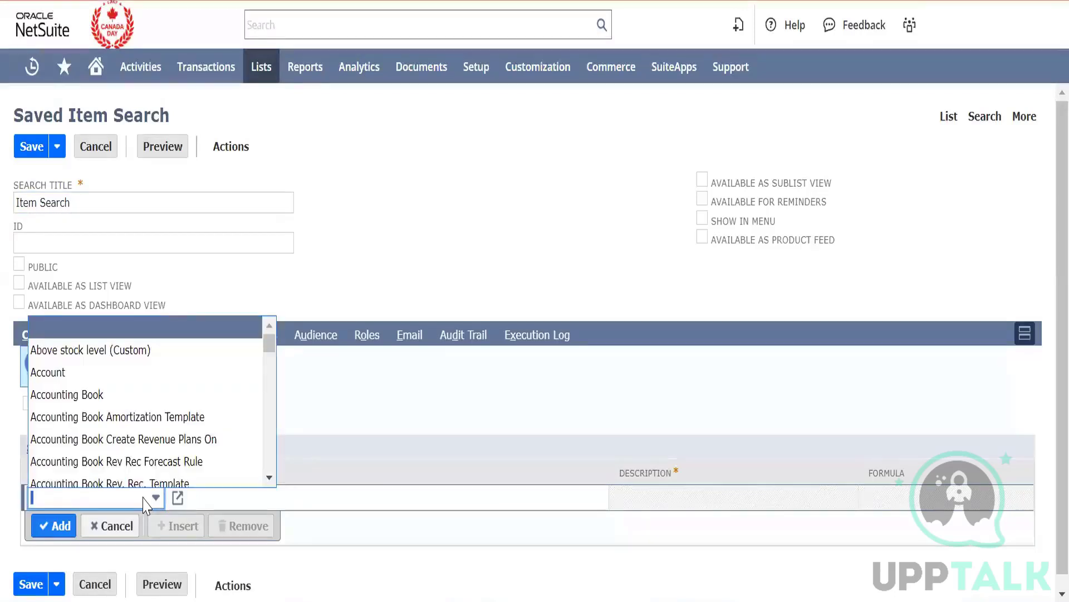
{"action": "type", "text": "Location"}
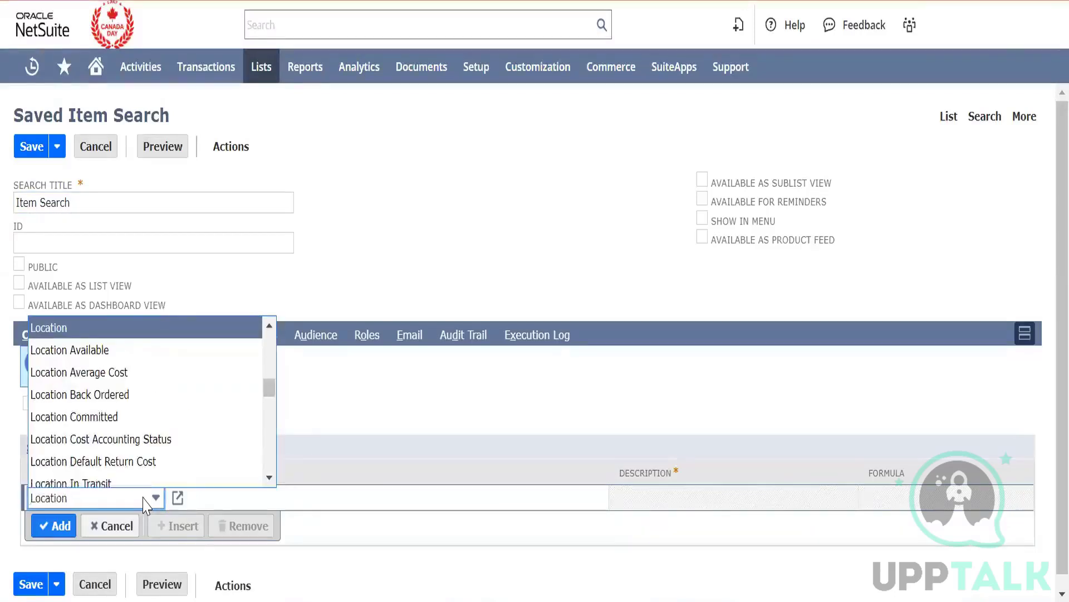
{"action": "left_click", "coordinate": [136, 333]}
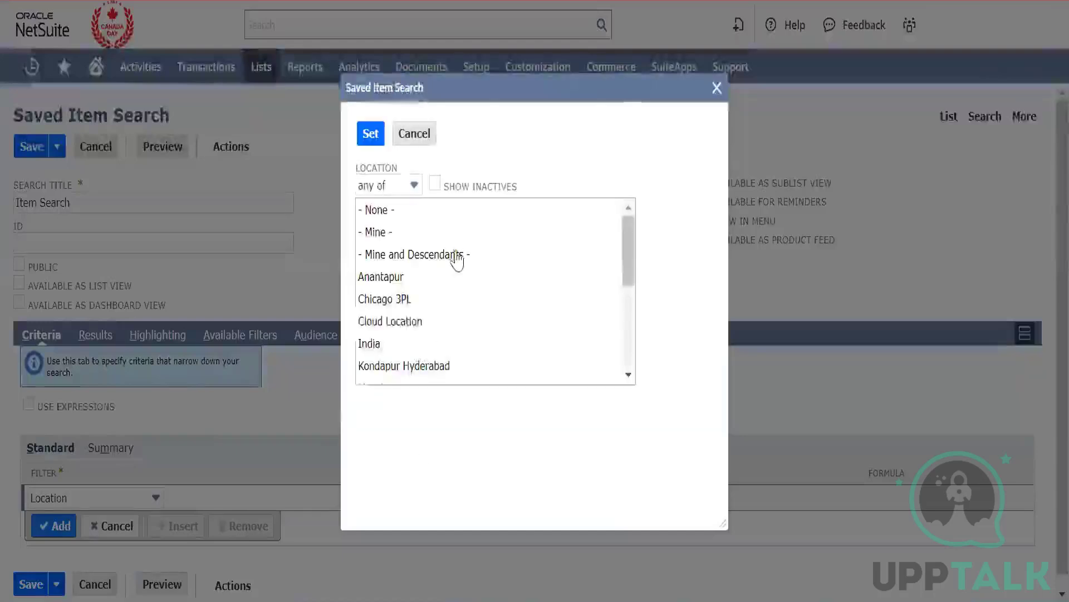
{"action": "scroll", "coordinate": [409, 335], "scroll_direction": "down", "scroll_amount": 3}
{"action": "left_click", "coordinate": [406, 337]}
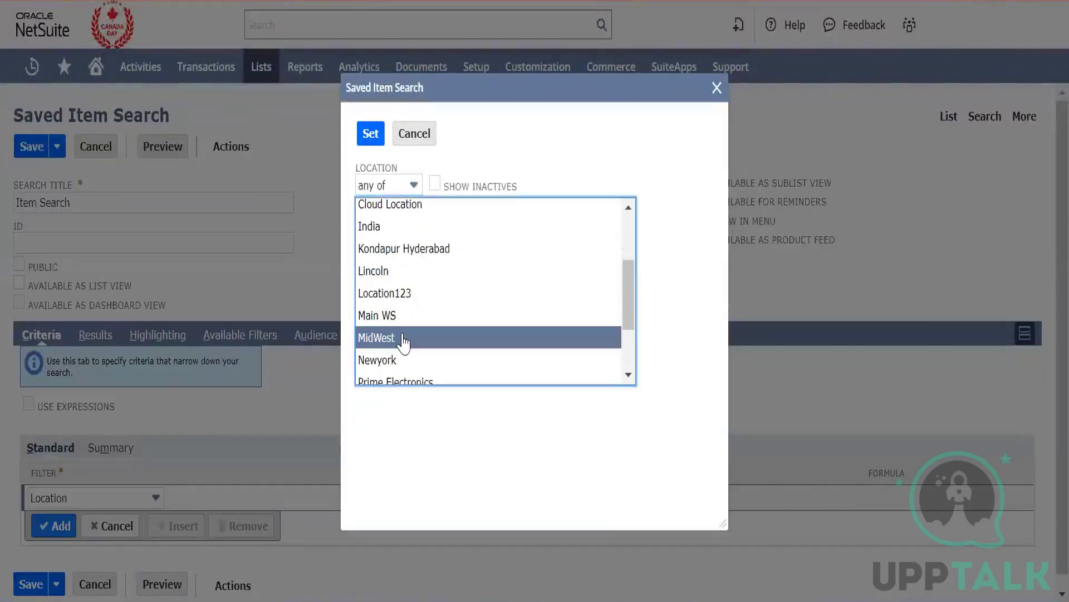
{"action": "left_click", "coordinate": [369, 133]}
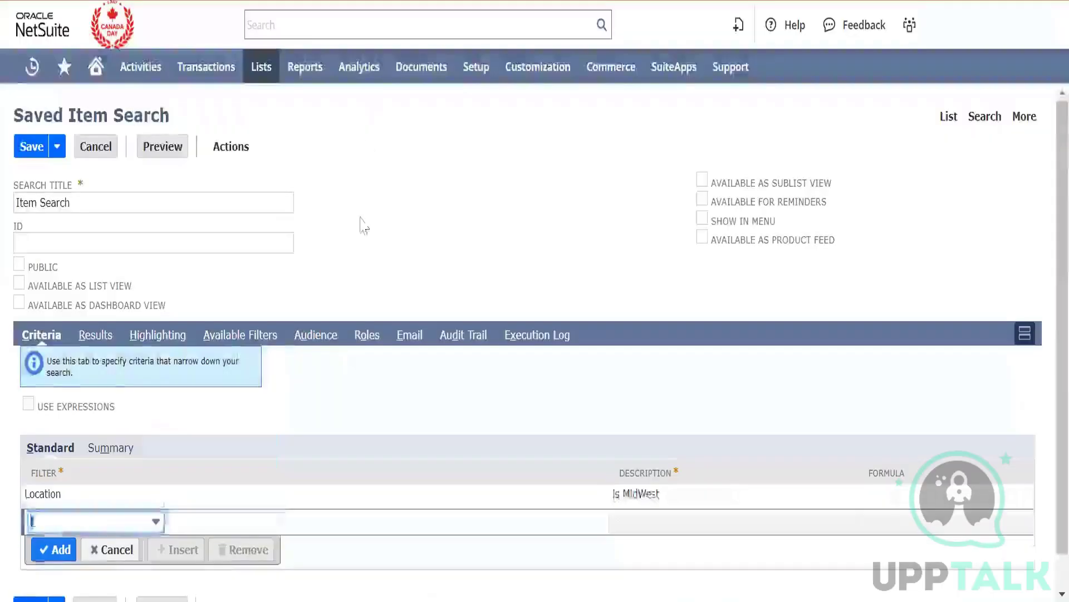
Add the On Hand field to the item search's result columns.
{"action": "left_click", "coordinate": [111, 338]}
{"action": "scroll", "coordinate": [323, 442], "scroll_direction": "down", "scroll_amount": 5}
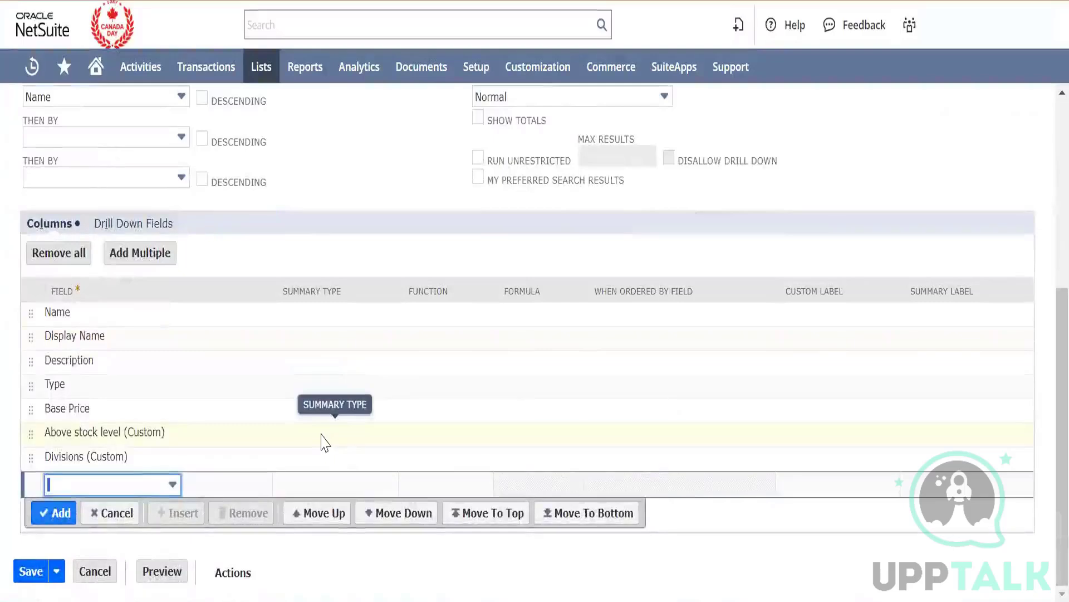
{"action": "left_click", "coordinate": [154, 494]}
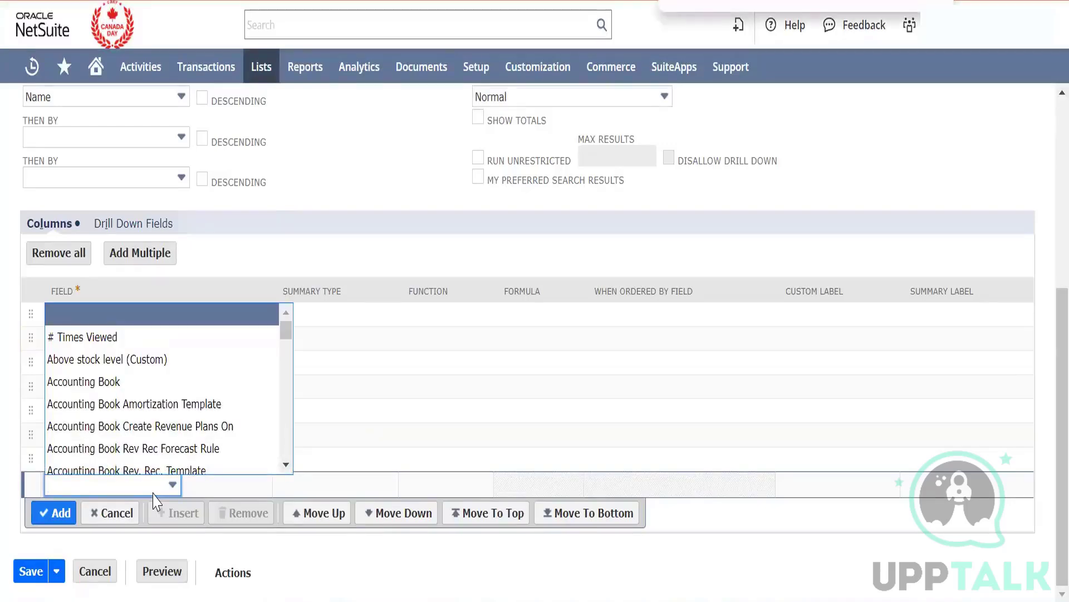
{"action": "type", "text": "on hand"}
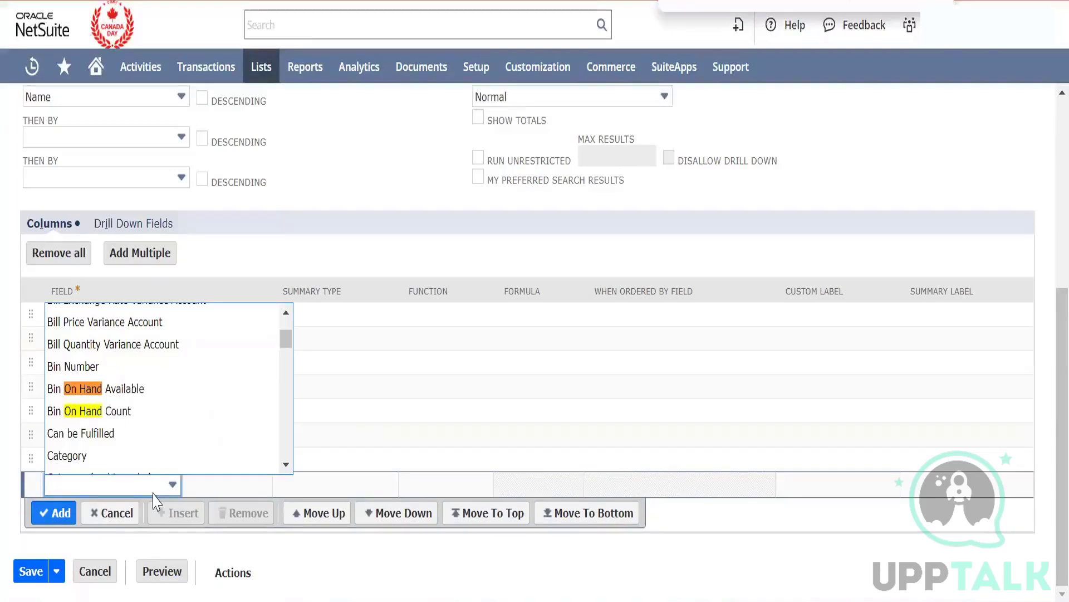
{"action": "key", "text": "Return"}
{"action": "key", "text": "Return"}
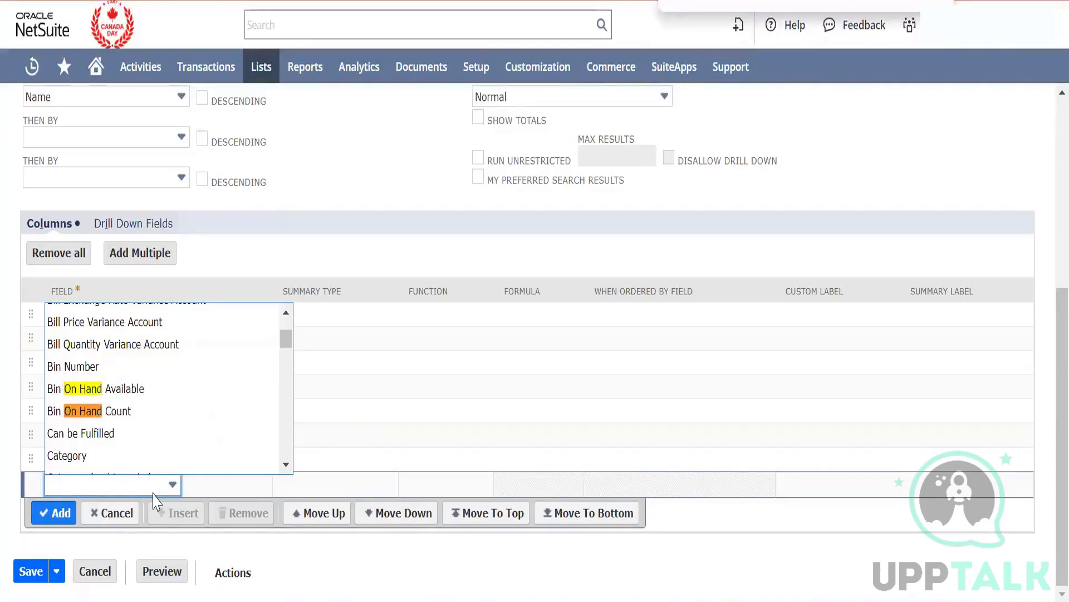
{"action": "key", "text": "Return"}
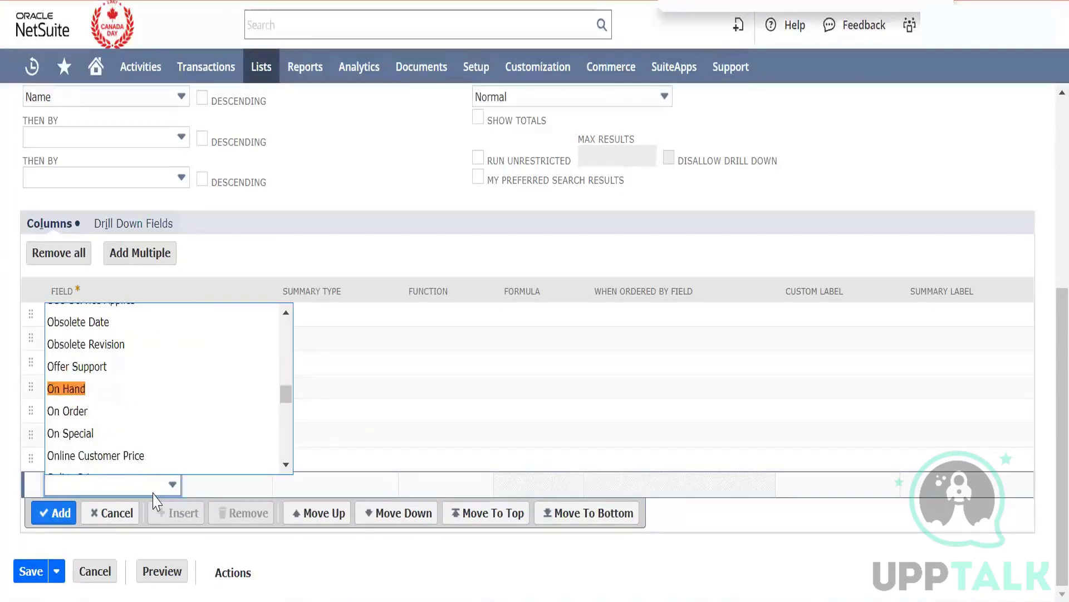
{"action": "left_click", "coordinate": [66, 389]}
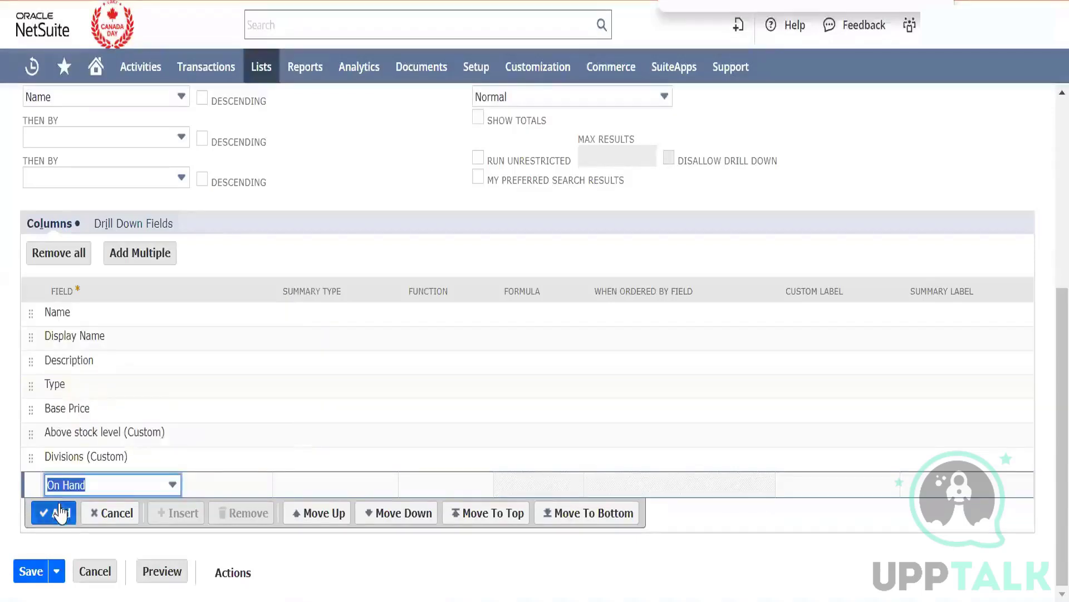
{"action": "left_click", "coordinate": [60, 512]}
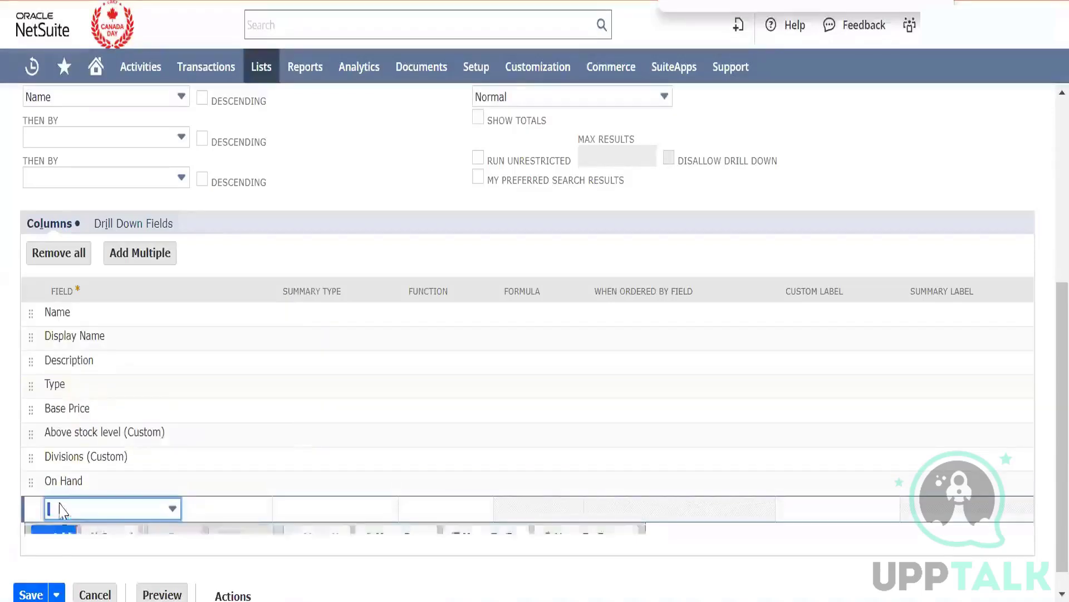
Preview the item search, dismiss the analytics promotion and return to the search's result columns.
{"action": "left_click", "coordinate": [162, 595]}
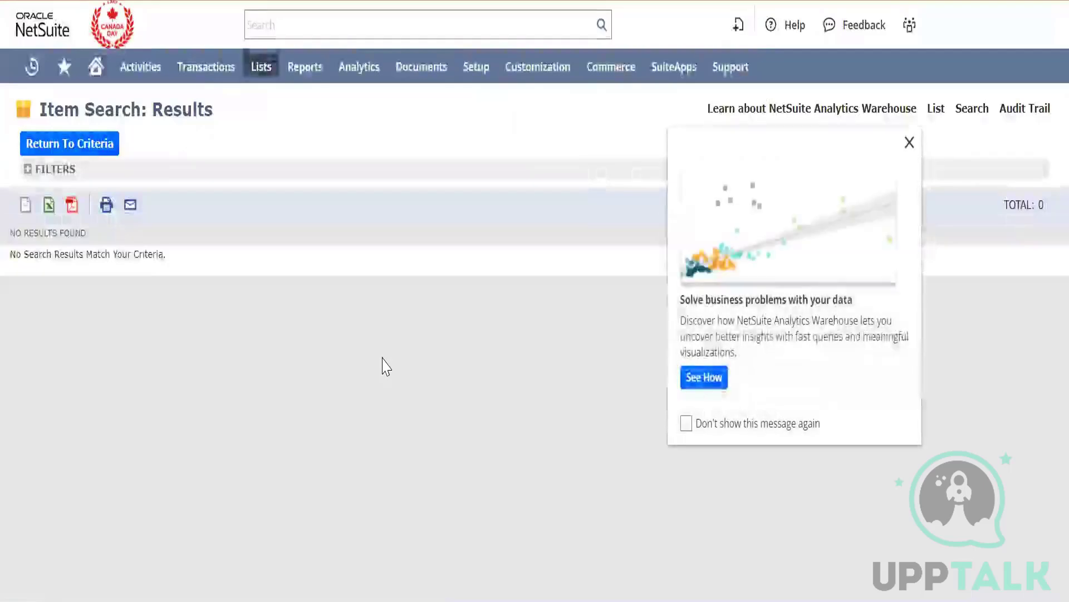
{"action": "left_click", "coordinate": [909, 142]}
{"action": "left_click", "coordinate": [60, 150]}
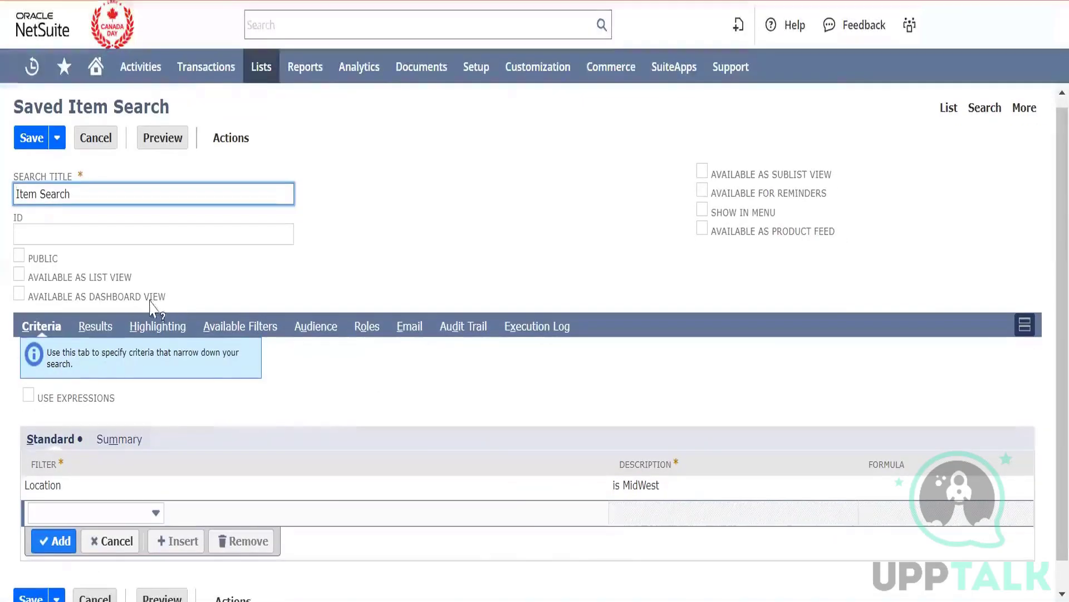
{"action": "left_click", "coordinate": [100, 325]}
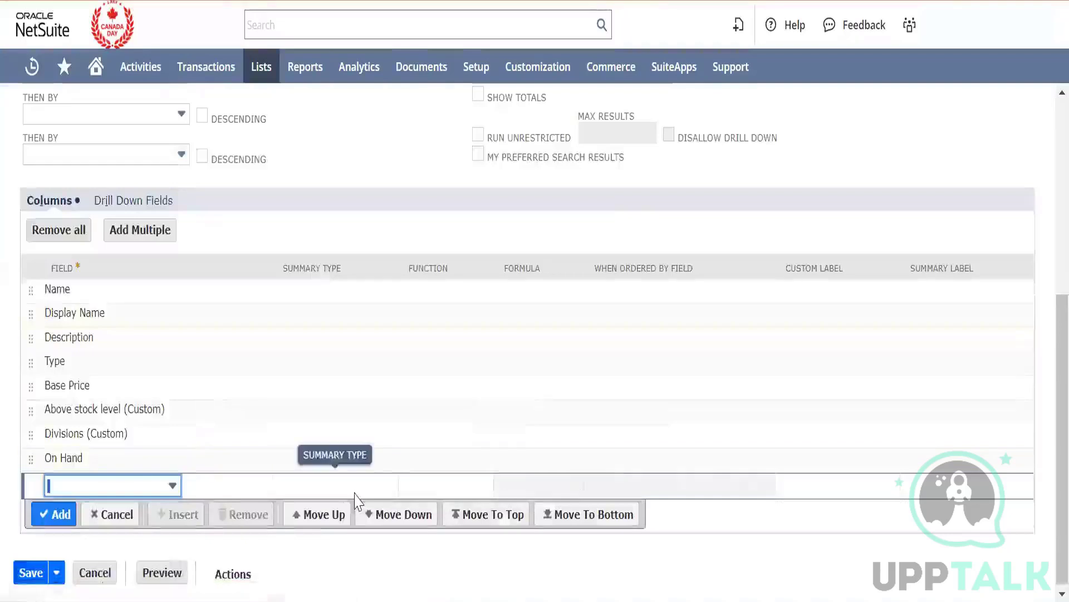
Set the On Hand column's summary type to Count and preview the item search.
{"action": "left_click", "coordinate": [317, 469]}
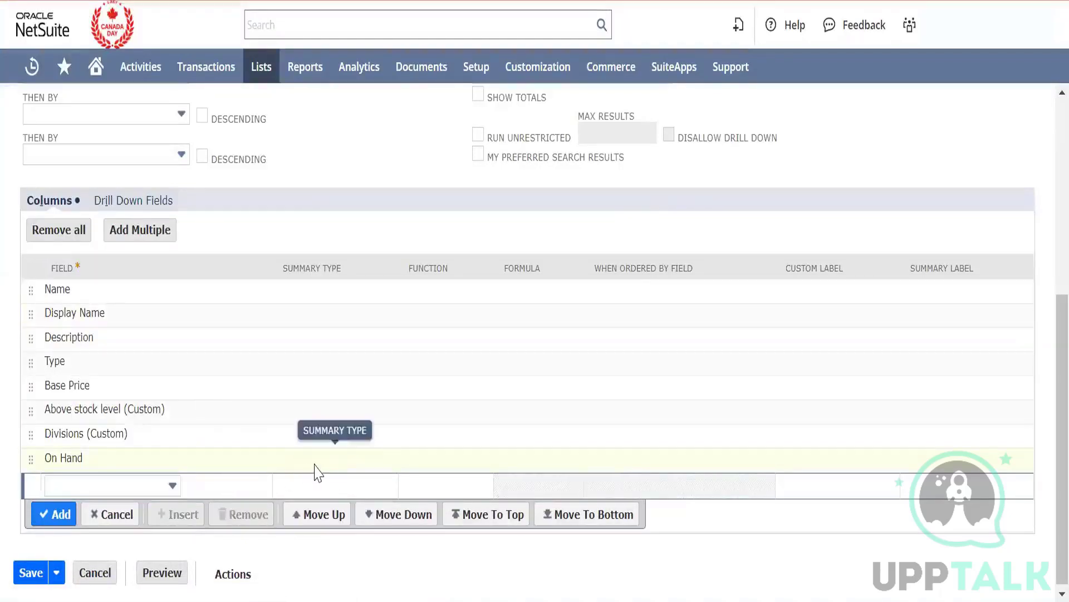
{"action": "left_click", "coordinate": [317, 470]}
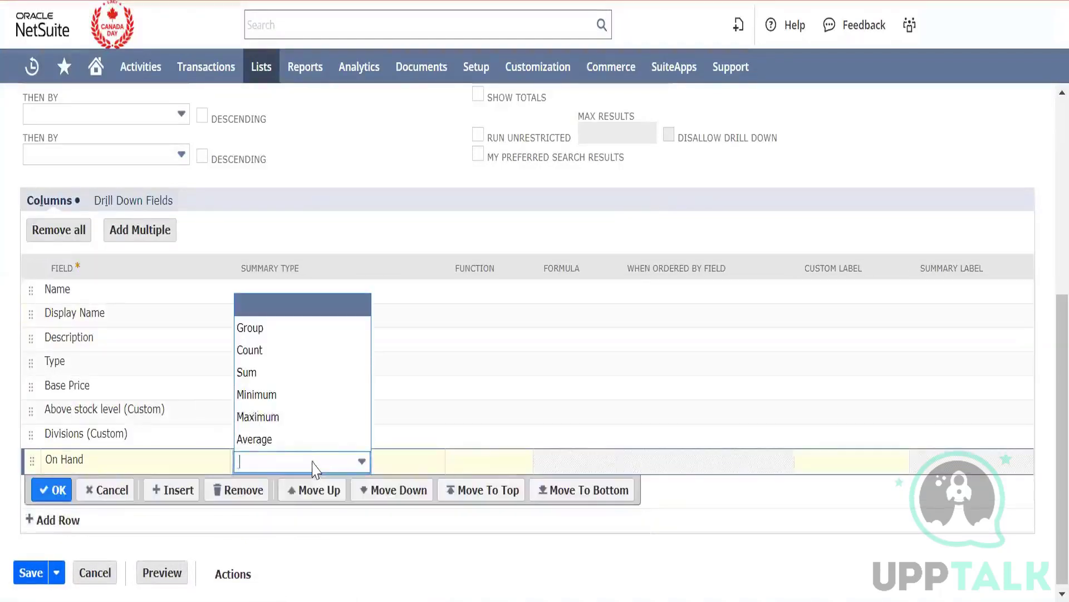
{"action": "left_click", "coordinate": [281, 351]}
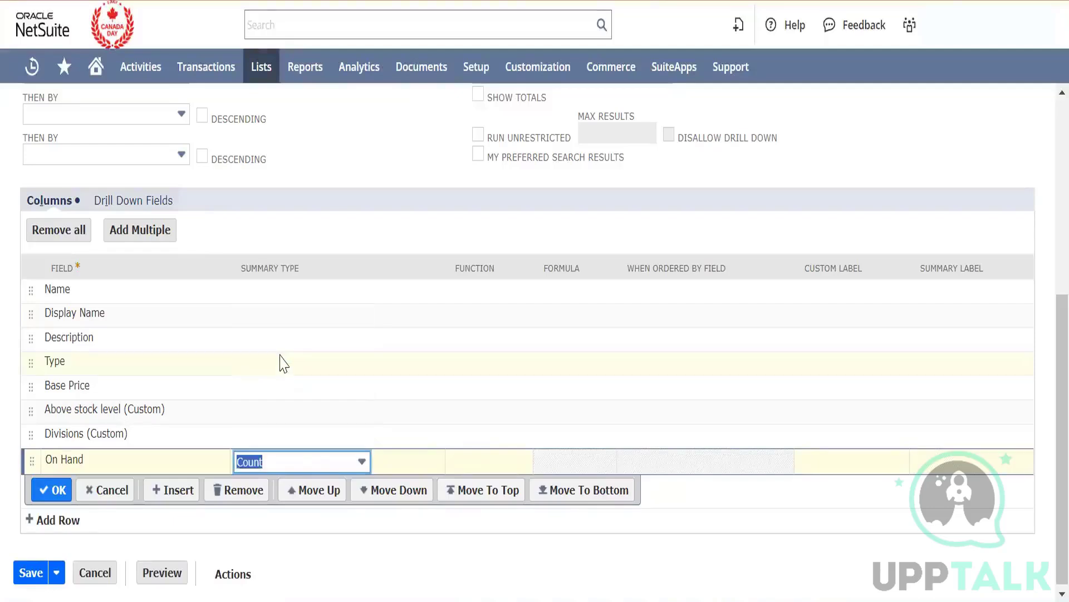
{"action": "left_click", "coordinate": [56, 489]}
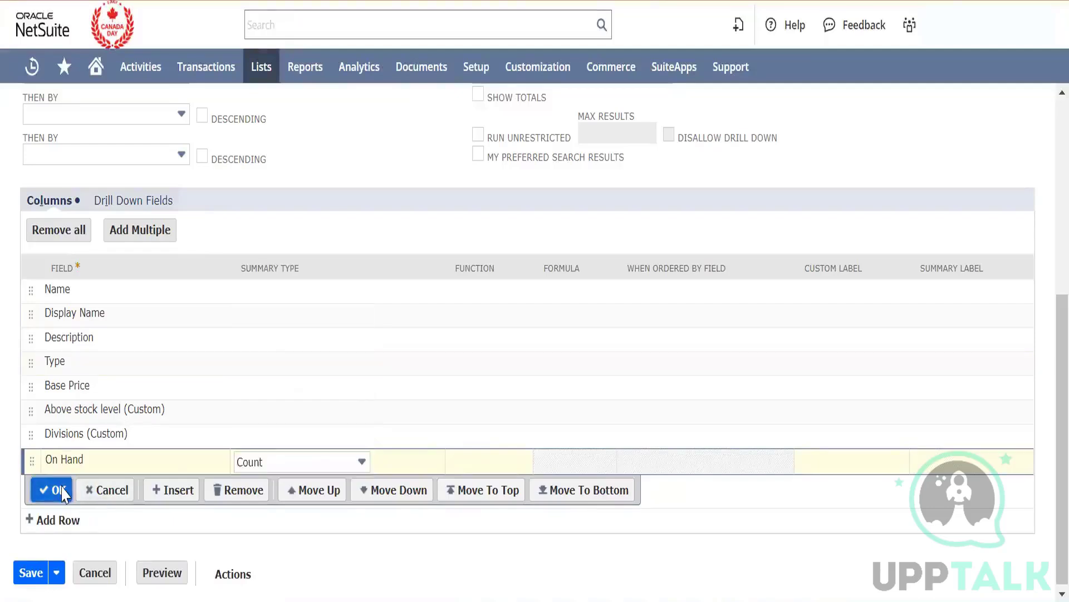
{"action": "left_click", "coordinate": [161, 580]}
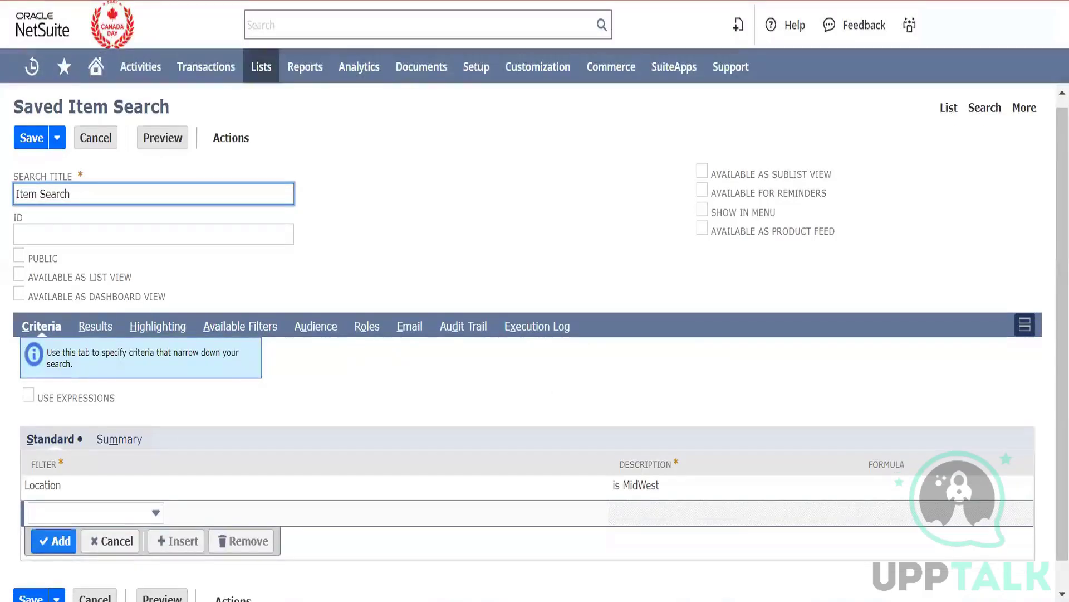
Open the items list and look through the listed items.
{"action": "mouse_move", "coordinate": [268, 68]}
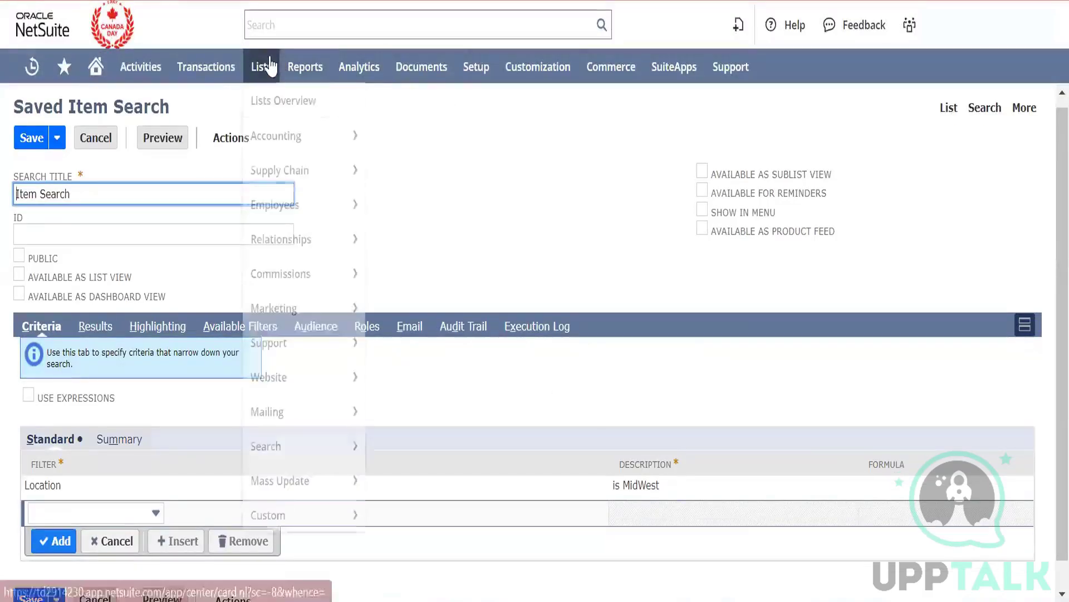
{"action": "mouse_move", "coordinate": [288, 134]}
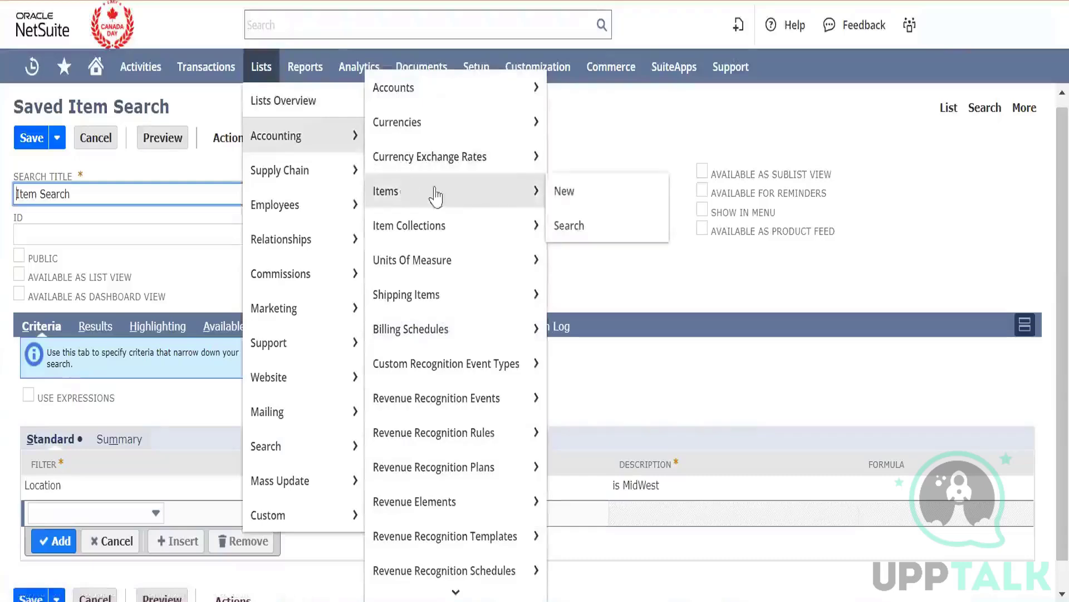
{"action": "left_click", "coordinate": [472, 203]}
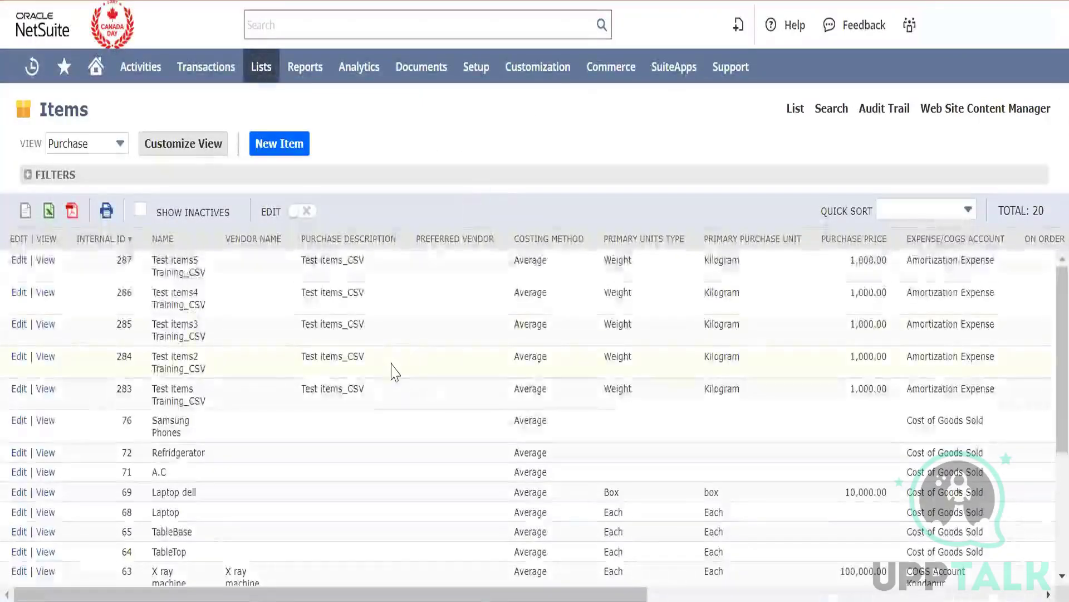
{"action": "scroll", "coordinate": [392, 371], "scroll_direction": "down", "scroll_amount": 4}
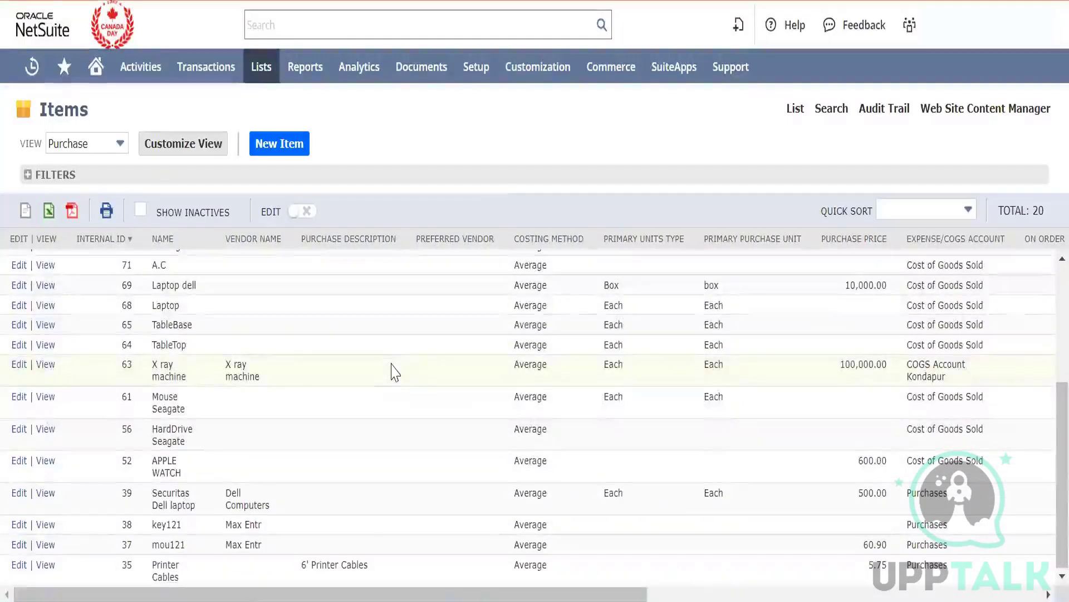
{"action": "scroll", "coordinate": [395, 371], "scroll_direction": "up", "scroll_amount": 4}
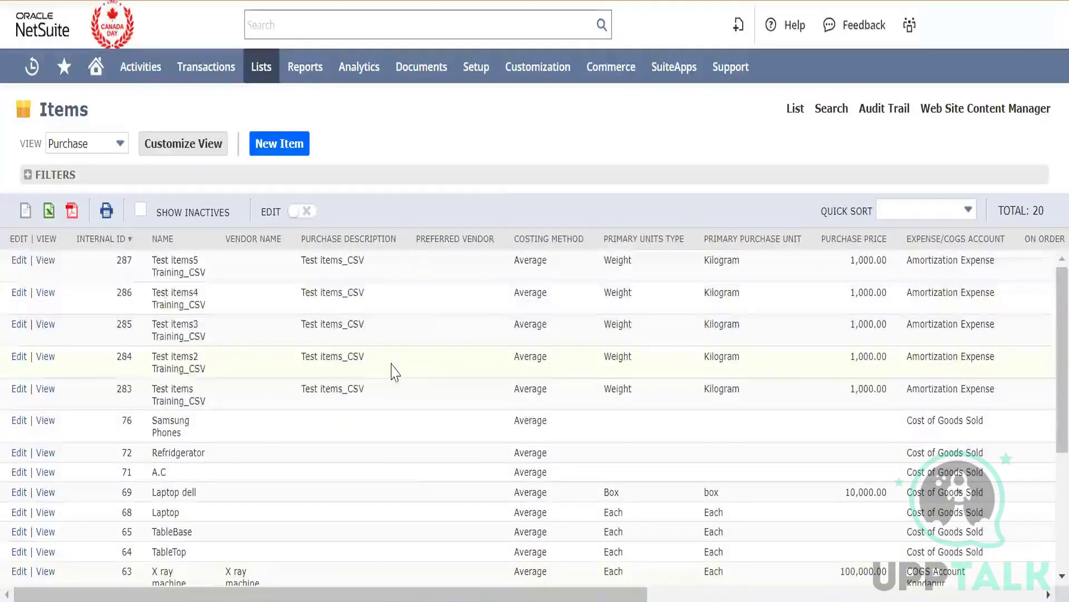
Open the company's locations list and check which subsidiary Cloud Location belongs to.
{"action": "mouse_move", "coordinate": [478, 70]}
{"action": "mouse_move", "coordinate": [500, 148]}
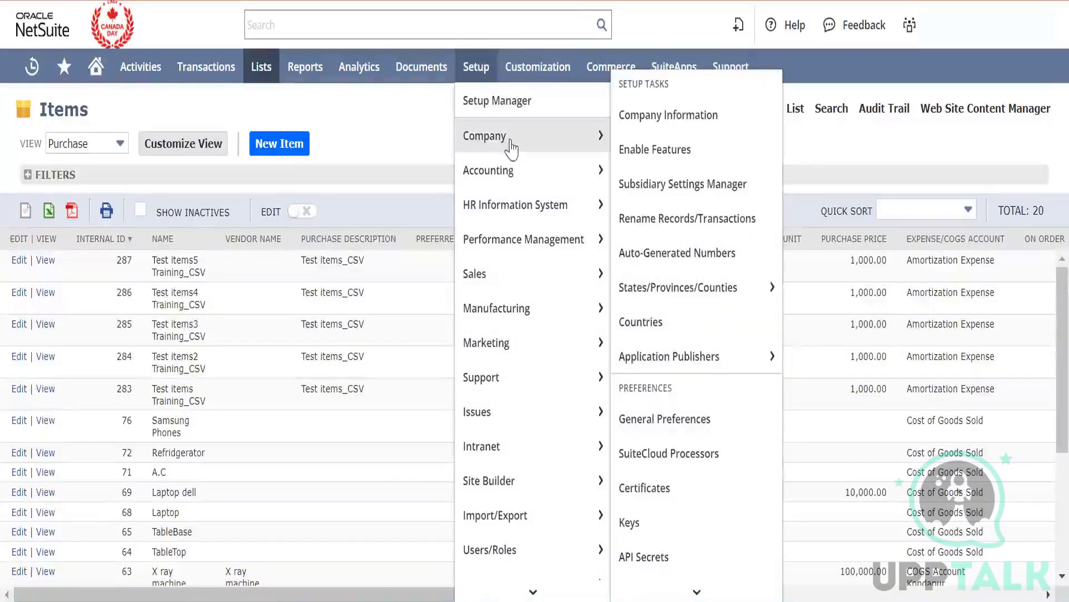
{"action": "scroll", "coordinate": [697, 257], "scroll_direction": "down", "scroll_amount": 5}
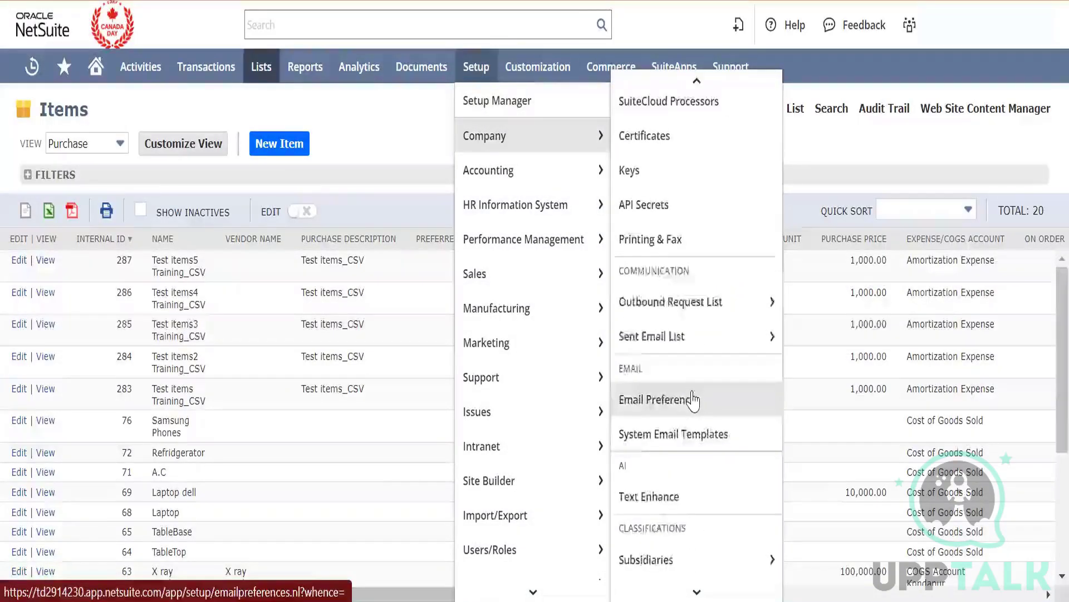
{"action": "scroll", "coordinate": [694, 399], "scroll_direction": "down", "scroll_amount": 8}
{"action": "mouse_move", "coordinate": [692, 201]}
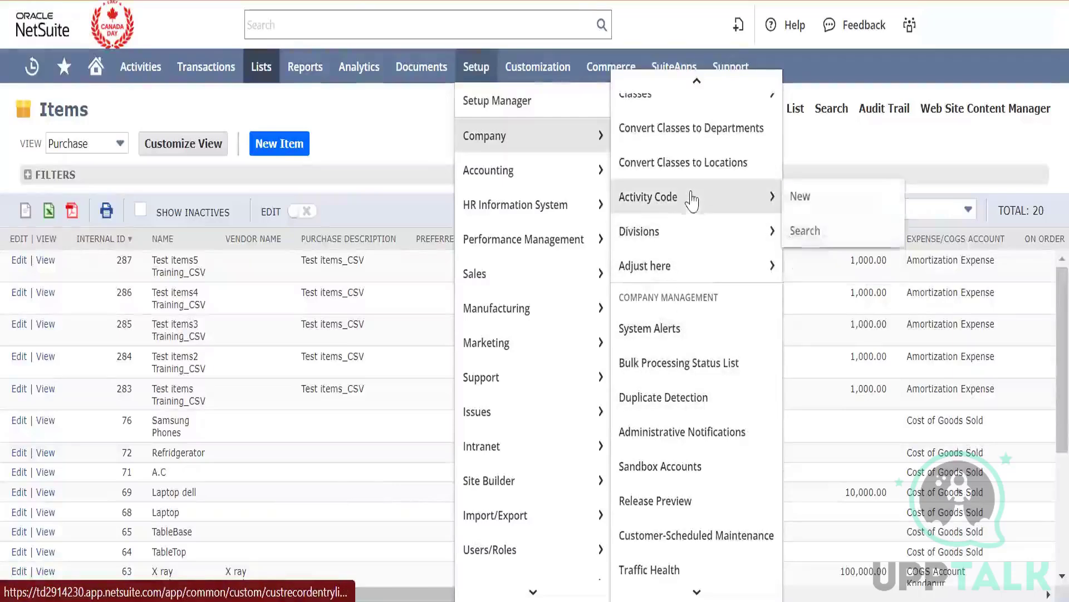
{"action": "scroll", "coordinate": [692, 177], "scroll_direction": "up", "scroll_amount": 3}
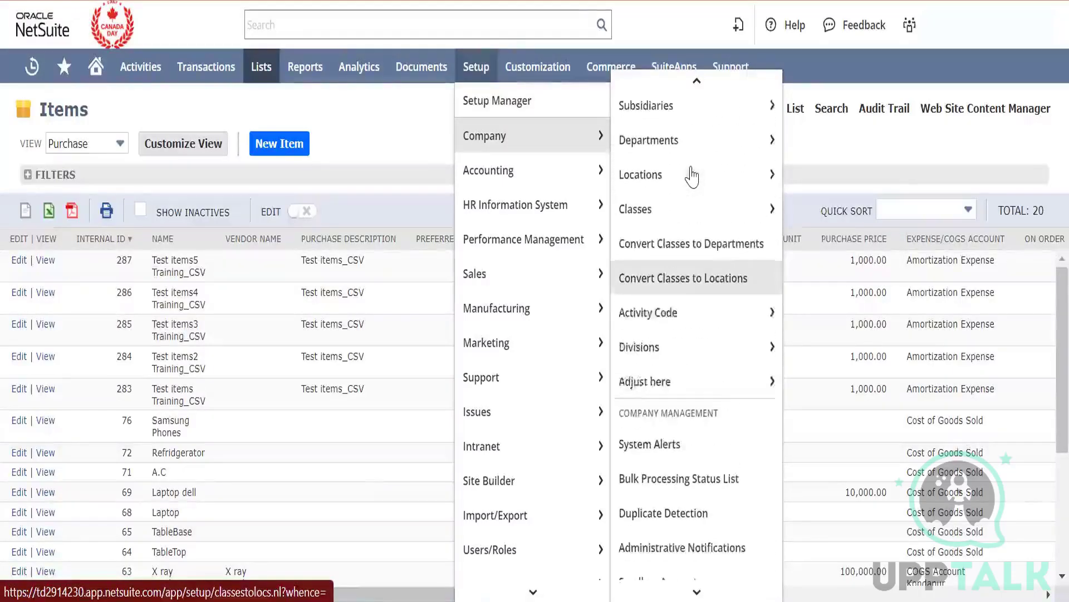
{"action": "key", "text": "Escape"}
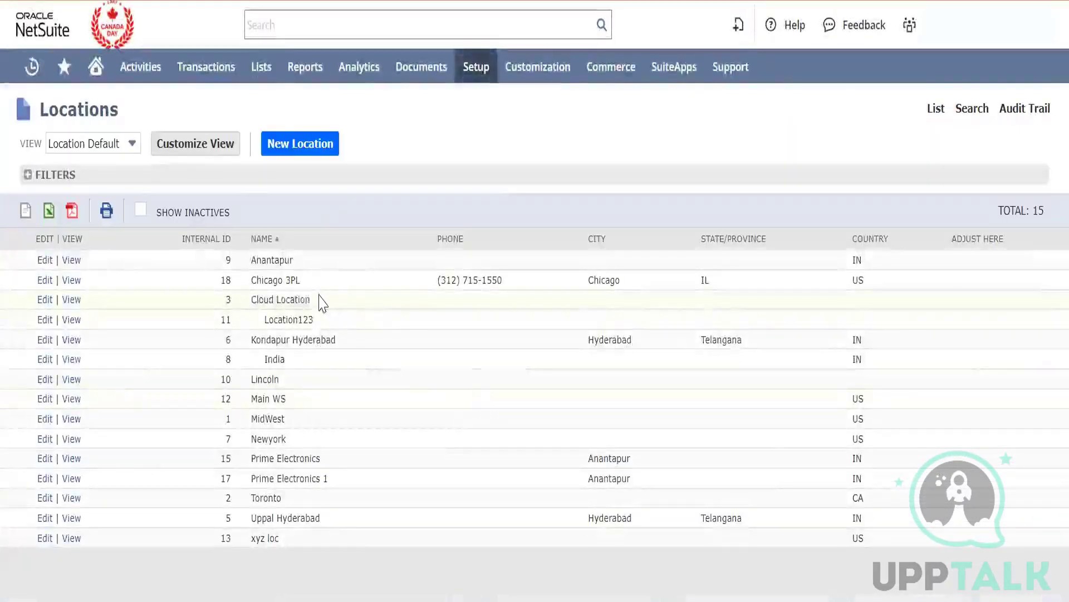
{"action": "left_click_drag", "start_coordinate": [322, 303], "coordinate": [248, 300]}
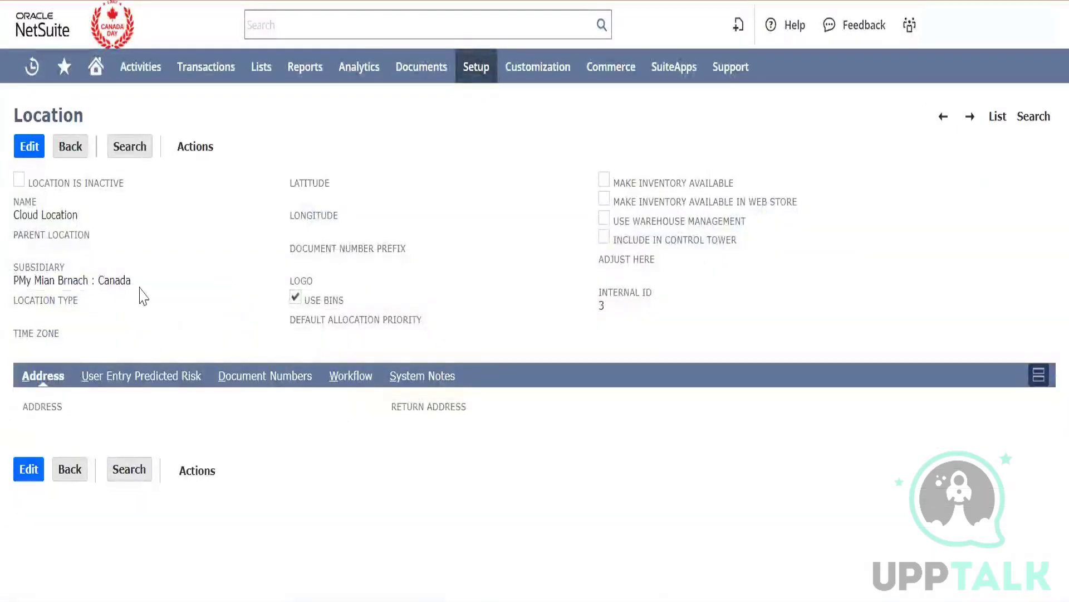
Open a blank new lead record in a separate browser tab.
{"action": "mouse_move", "coordinate": [245, 68]}
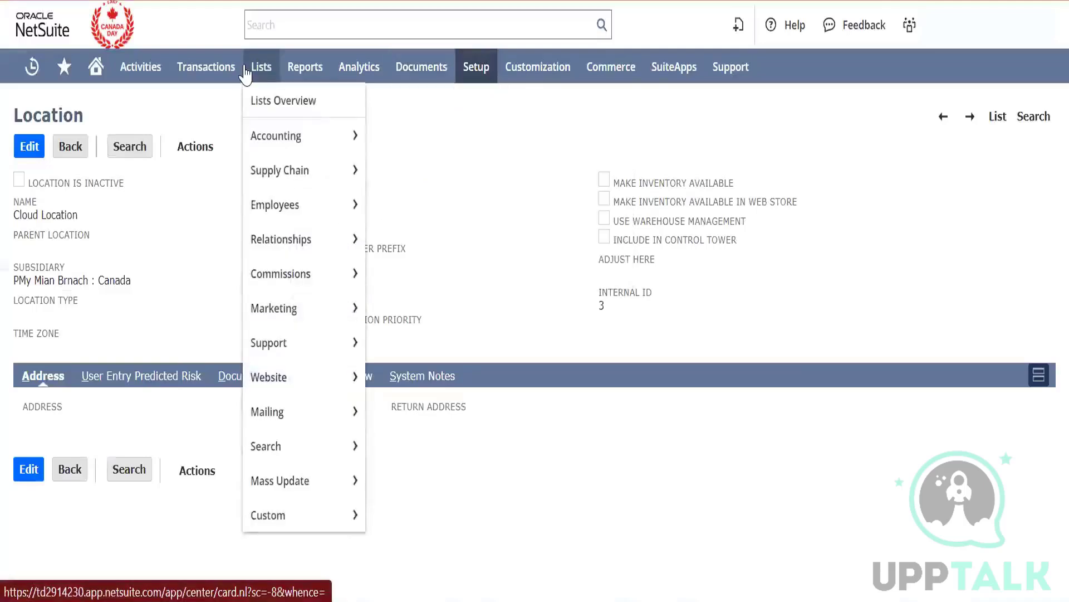
{"action": "mouse_move", "coordinate": [292, 239]}
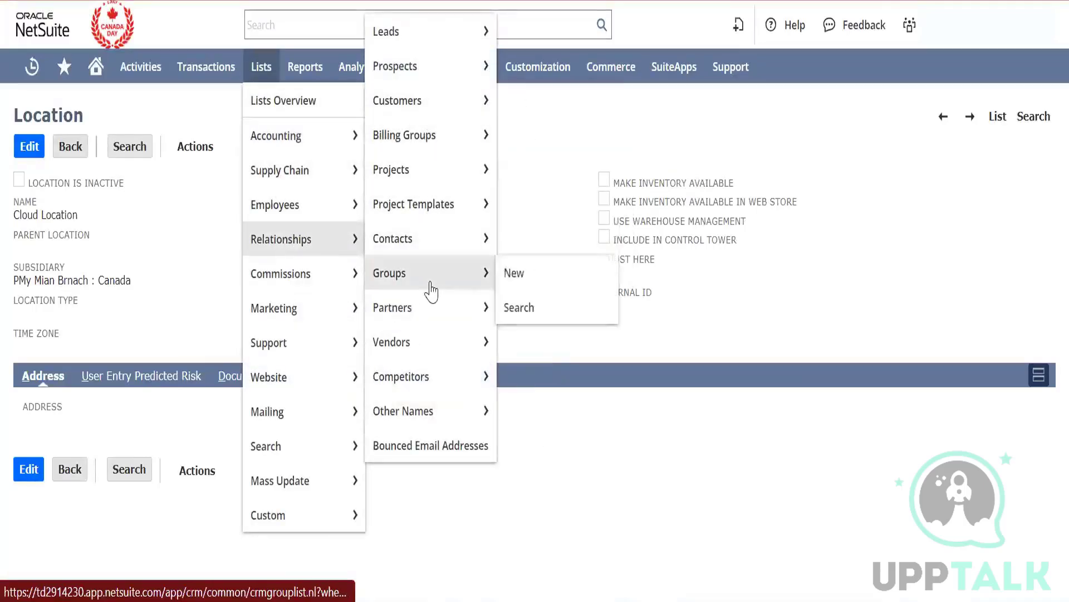
{"action": "mouse_move", "coordinate": [441, 104]}
{"action": "mouse_move", "coordinate": [446, 33]}
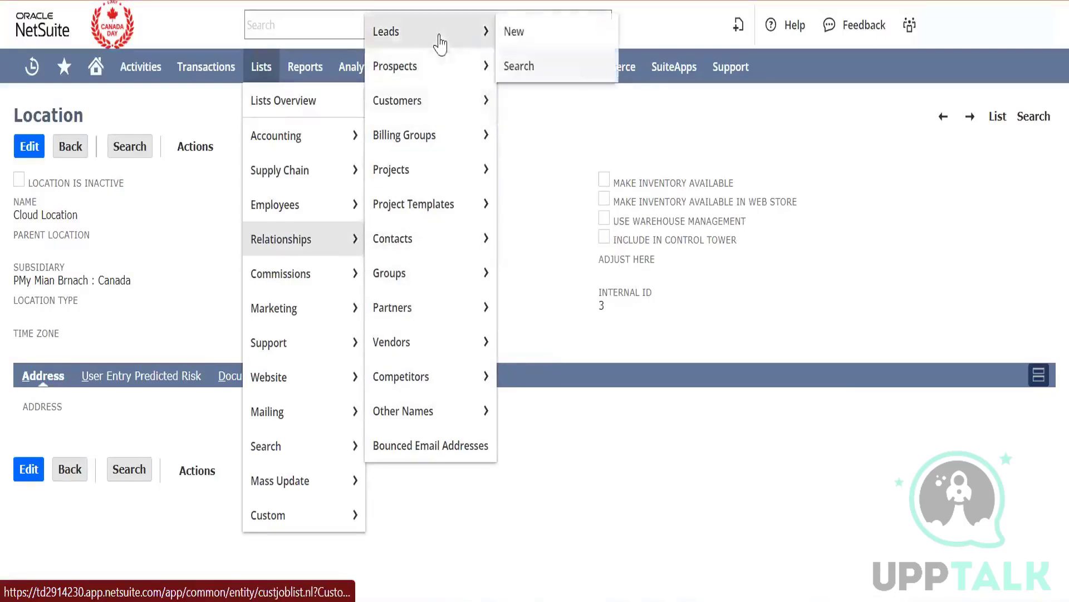
{"action": "right_click", "coordinate": [523, 33]}
{"action": "left_click", "coordinate": [546, 54]}
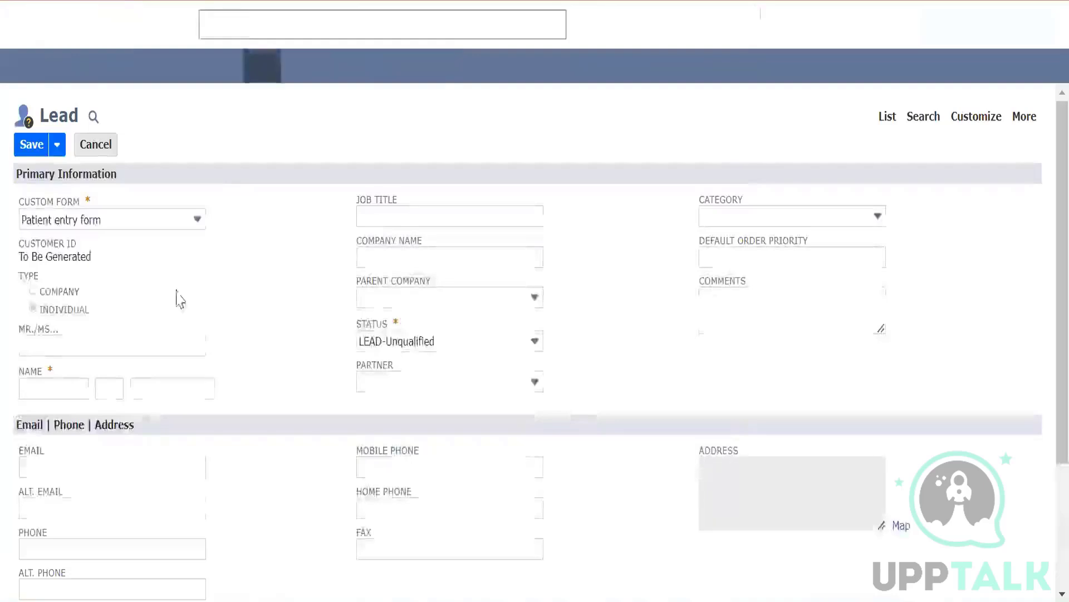
{"action": "left_click", "coordinate": [679, 206]}
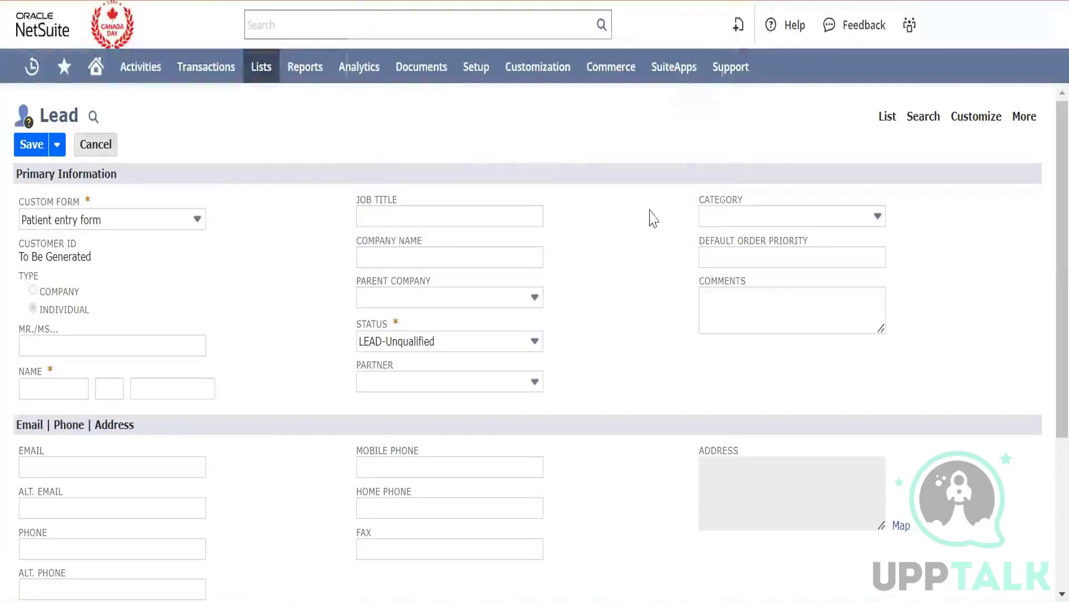
{"action": "scroll", "coordinate": [168, 334], "scroll_direction": "down", "scroll_amount": 1}
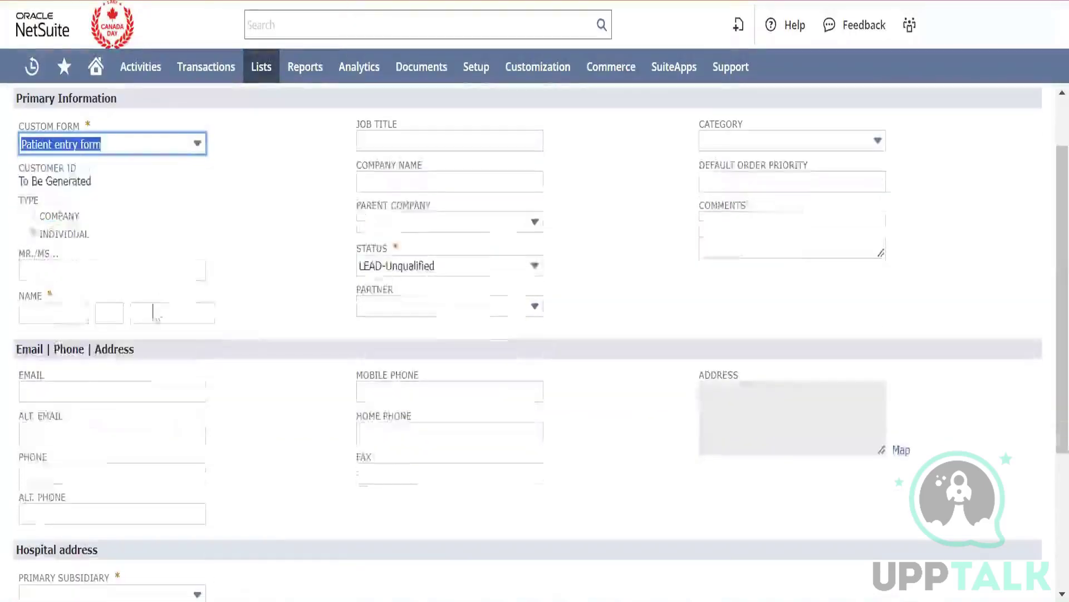
Enter Rolls Royce as the new lead's first and last name, with the title Mr.
{"action": "left_click", "coordinate": [49, 313]}
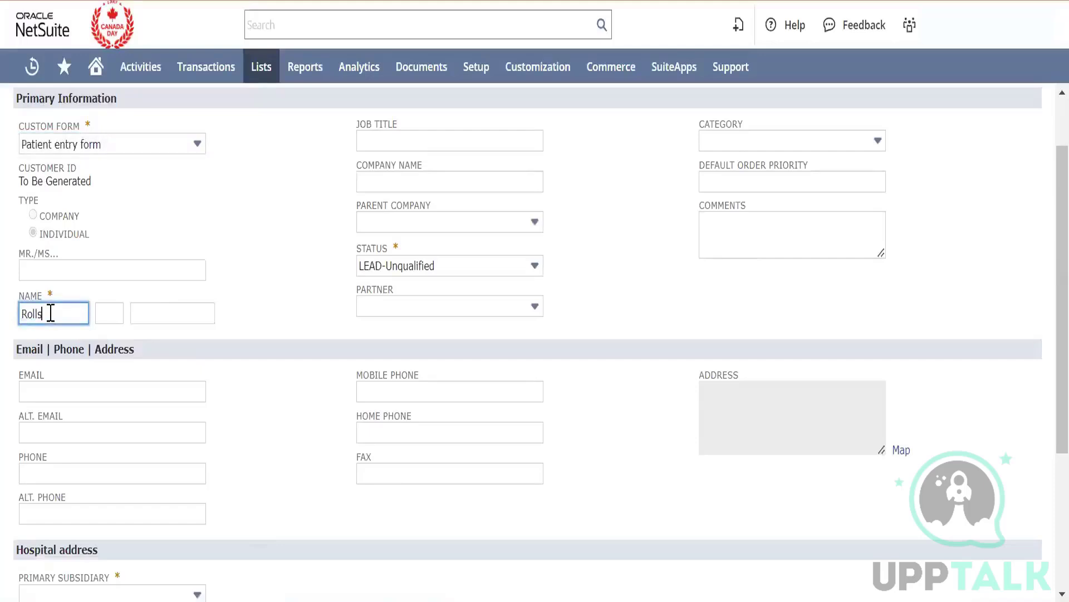
{"action": "key", "text": "BackSpace"}
{"action": "key", "text": "Tab"}
{"action": "key", "text": "Tab"}
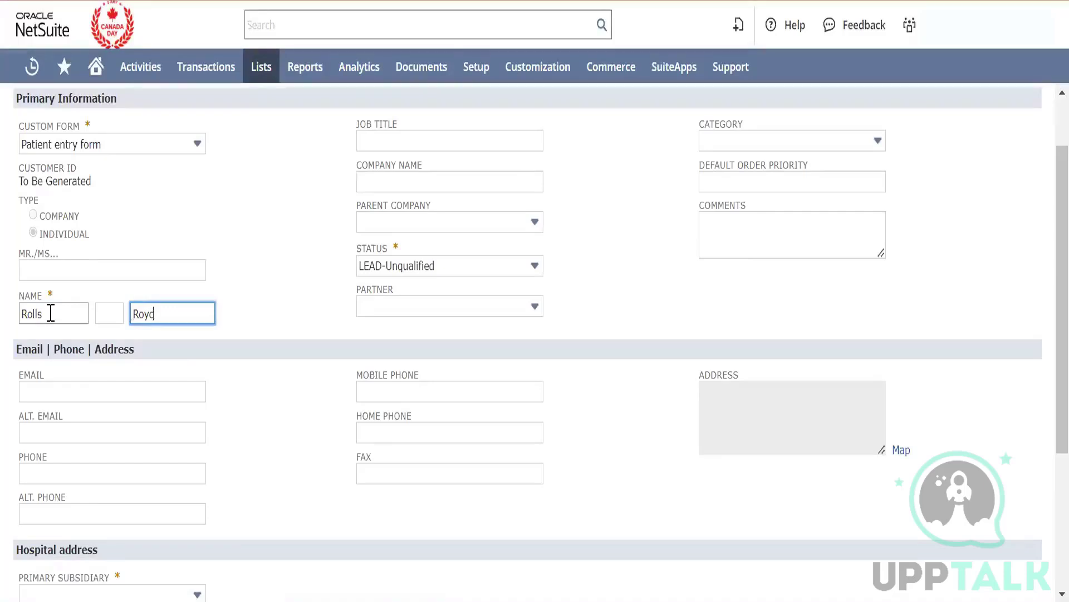
{"action": "left_click", "coordinate": [32, 215]}
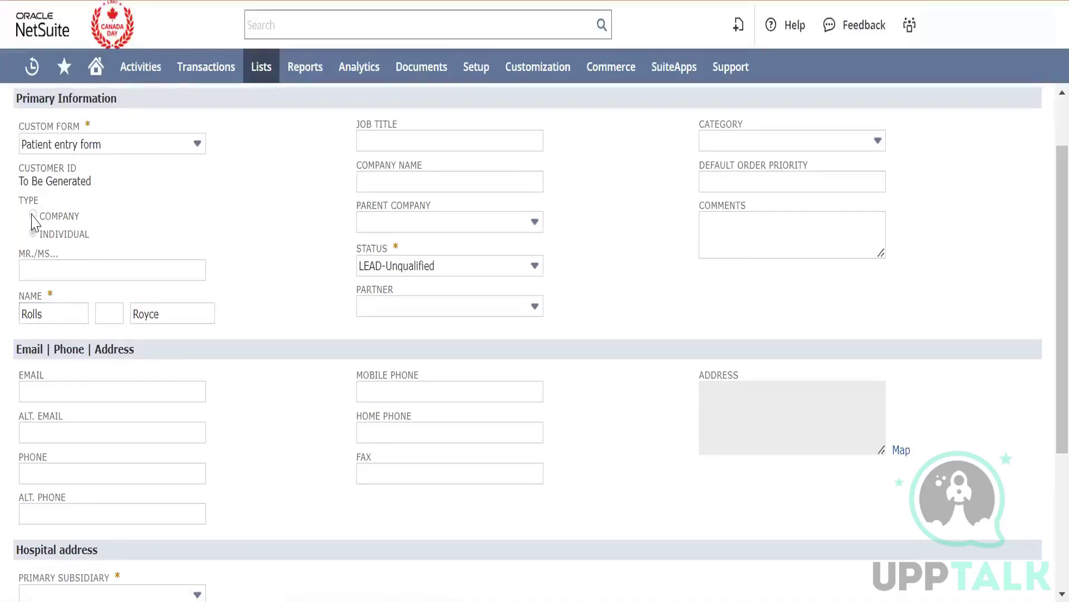
{"action": "left_click", "coordinate": [52, 263]}
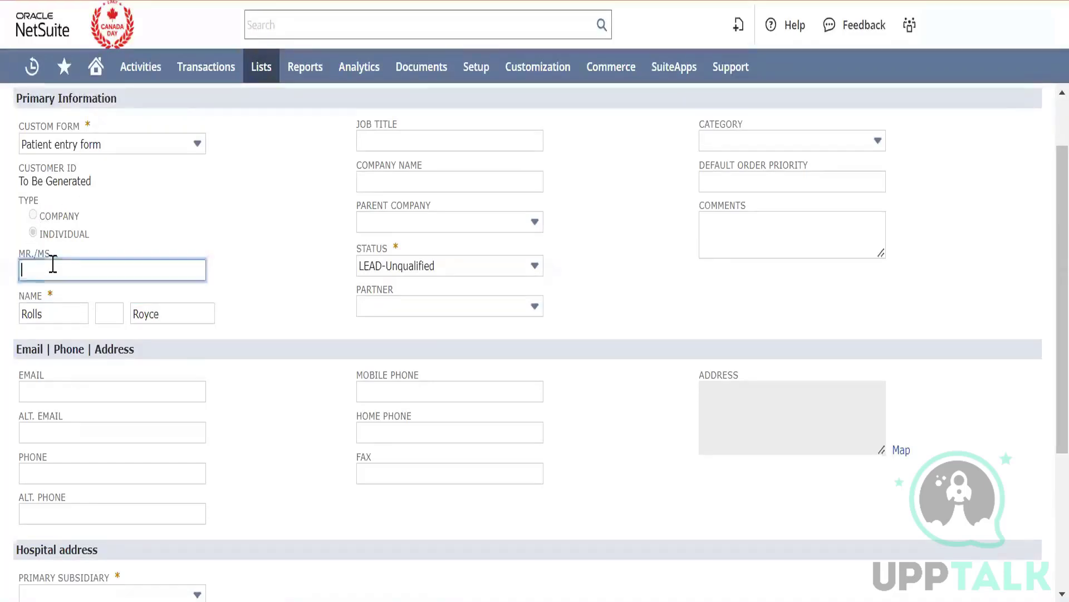
{"action": "key", "text": "Tab"}
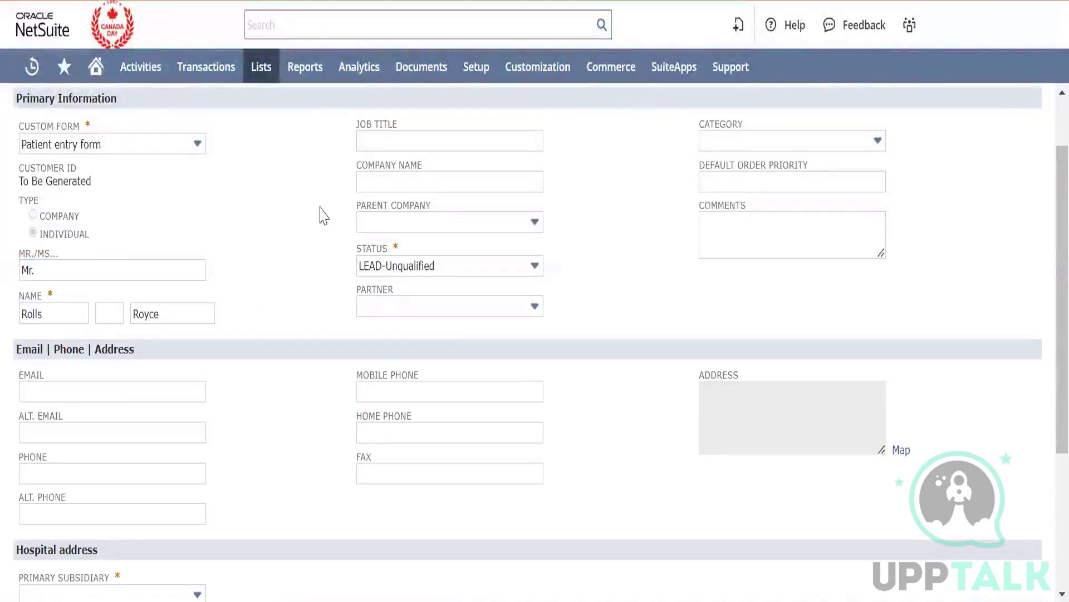
Set the new lead's company name to Rolls Royce.
{"action": "left_click", "coordinate": [415, 183]}
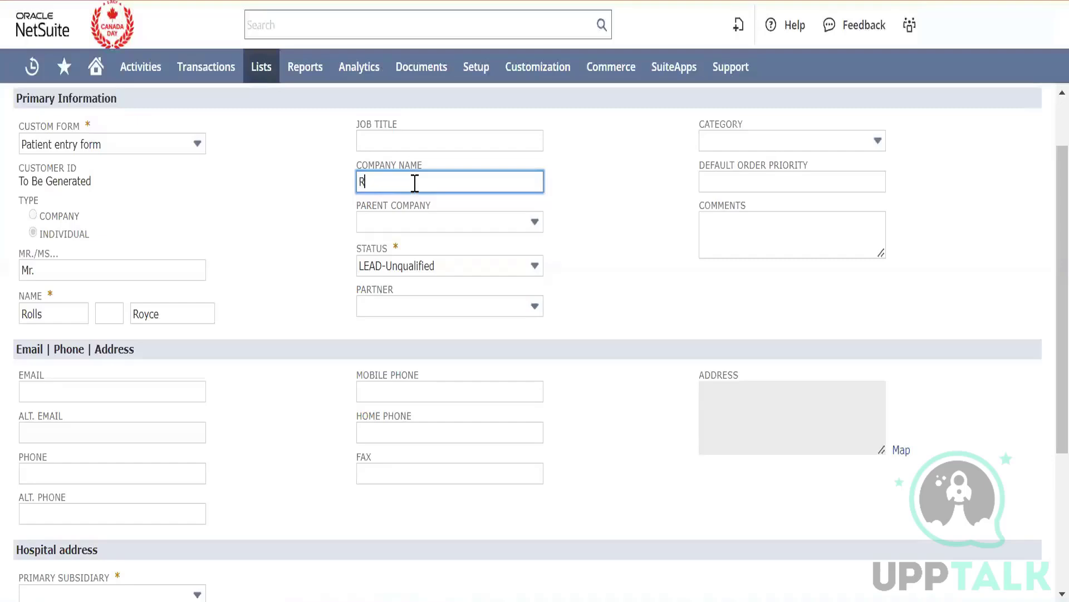
{"action": "type", "text": "Rolls Rp"}
{"action": "key", "text": "Tab"}
{"action": "left_click", "coordinate": [296, 236]}
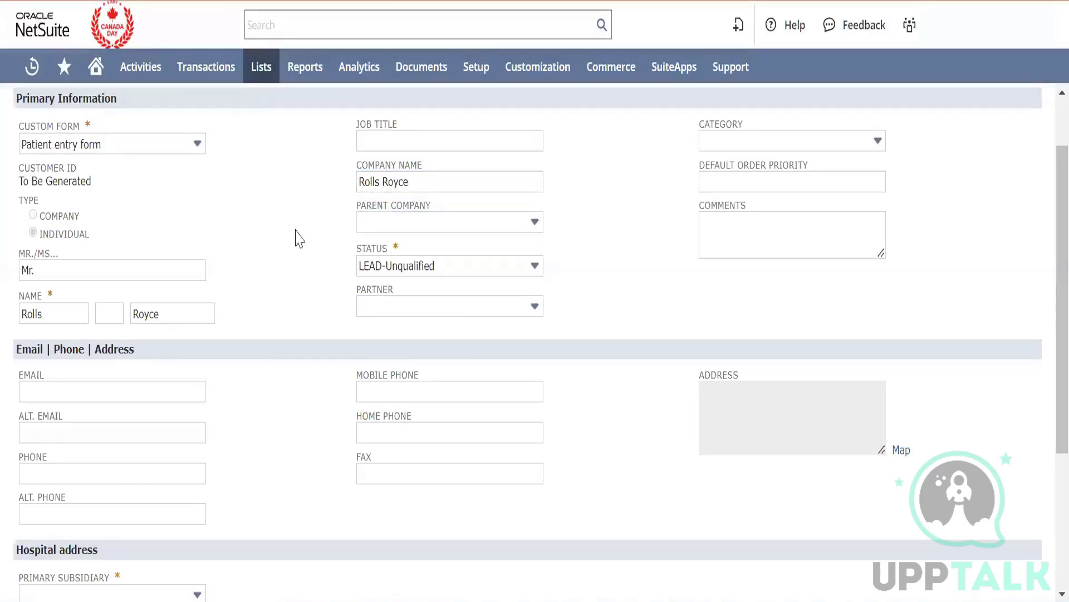
Set the new lead's primary subsidiary to Canada and save the lead.
{"action": "scroll", "coordinate": [299, 239], "scroll_direction": "down", "scroll_amount": 1}
{"action": "scroll", "coordinate": [299, 238], "scroll_direction": "down", "scroll_amount": 5}
{"action": "left_click", "coordinate": [136, 372]}
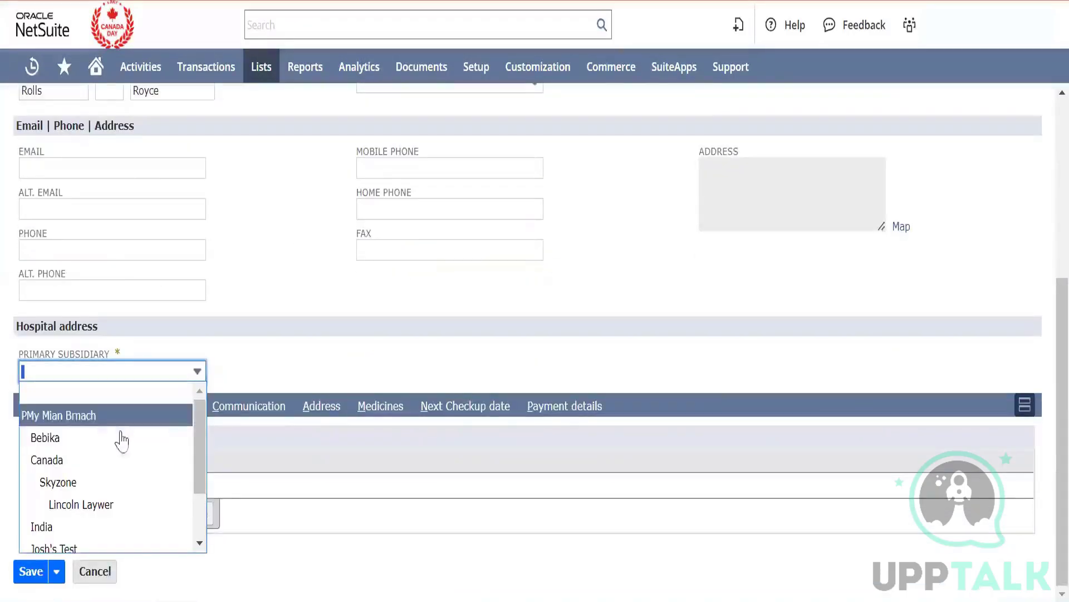
{"action": "left_click", "coordinate": [120, 461]}
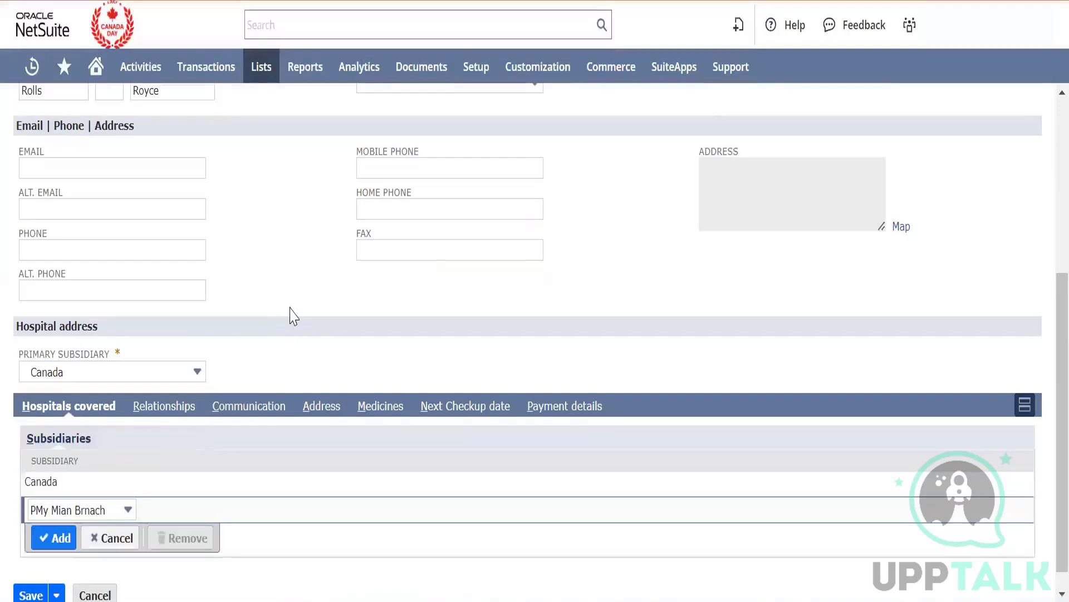
{"action": "scroll", "coordinate": [292, 313], "scroll_direction": "down", "scroll_amount": 1}
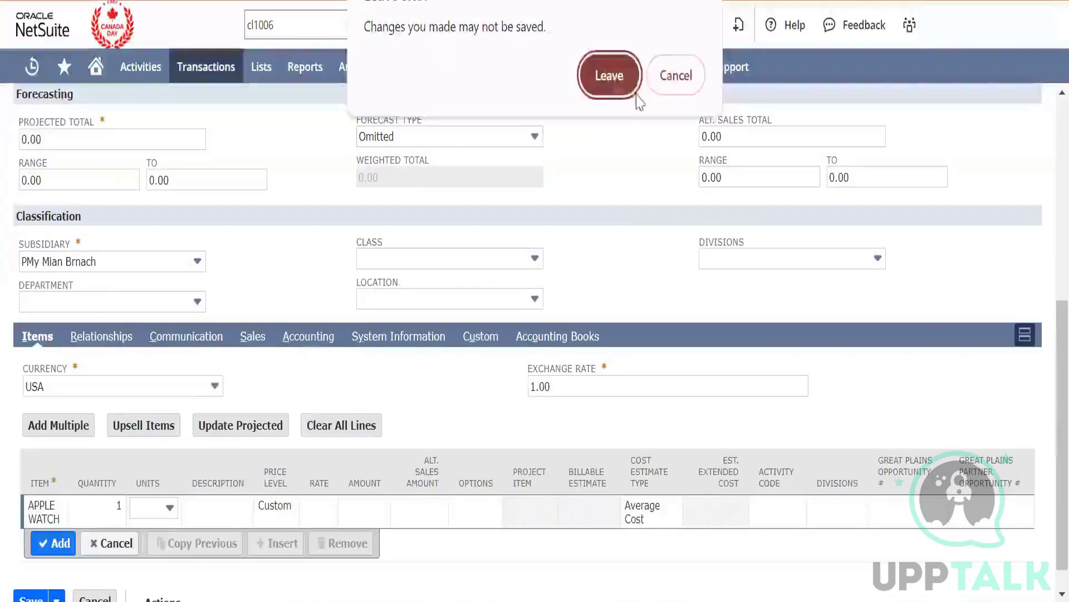
Discard the unsaved opportunity and start a new opportunity from the Rolls Royce lead.
{"action": "left_click", "coordinate": [606, 74]}
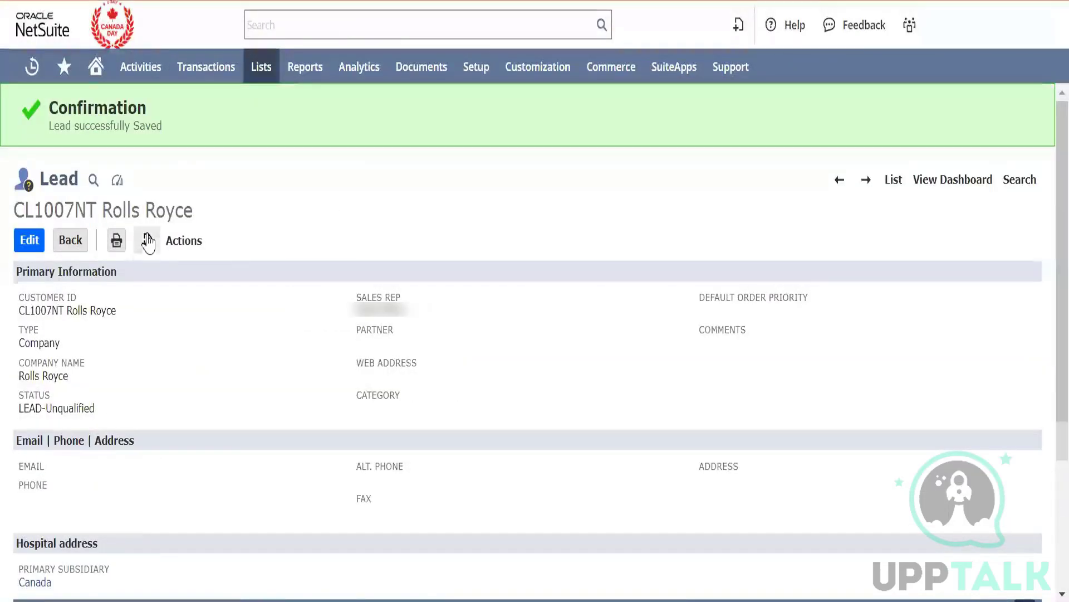
{"action": "mouse_move", "coordinate": [146, 240]}
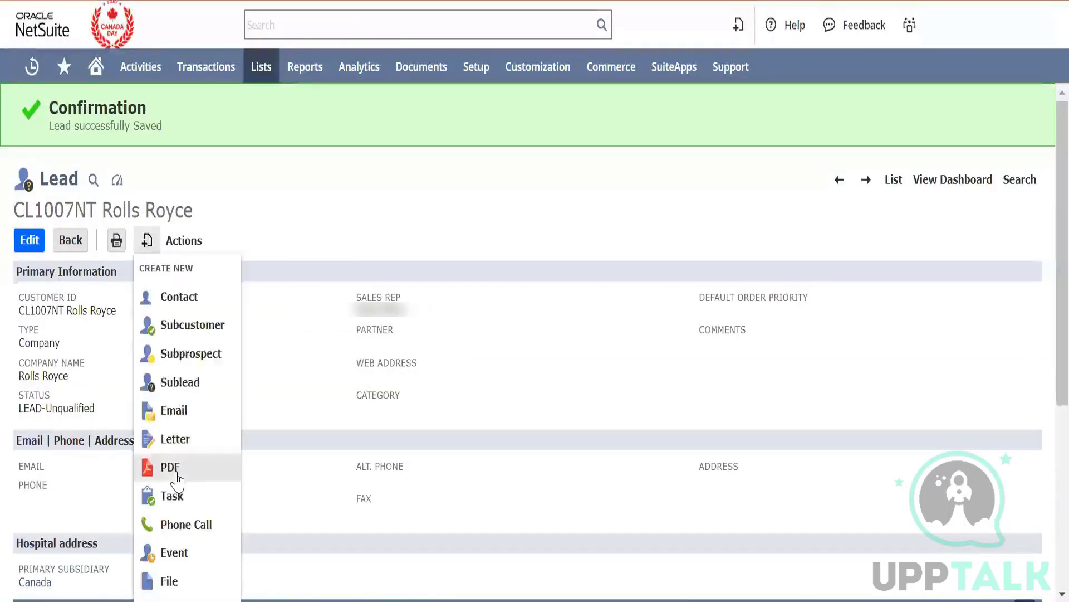
{"action": "scroll", "coordinate": [178, 478], "scroll_direction": "down", "scroll_amount": 5}
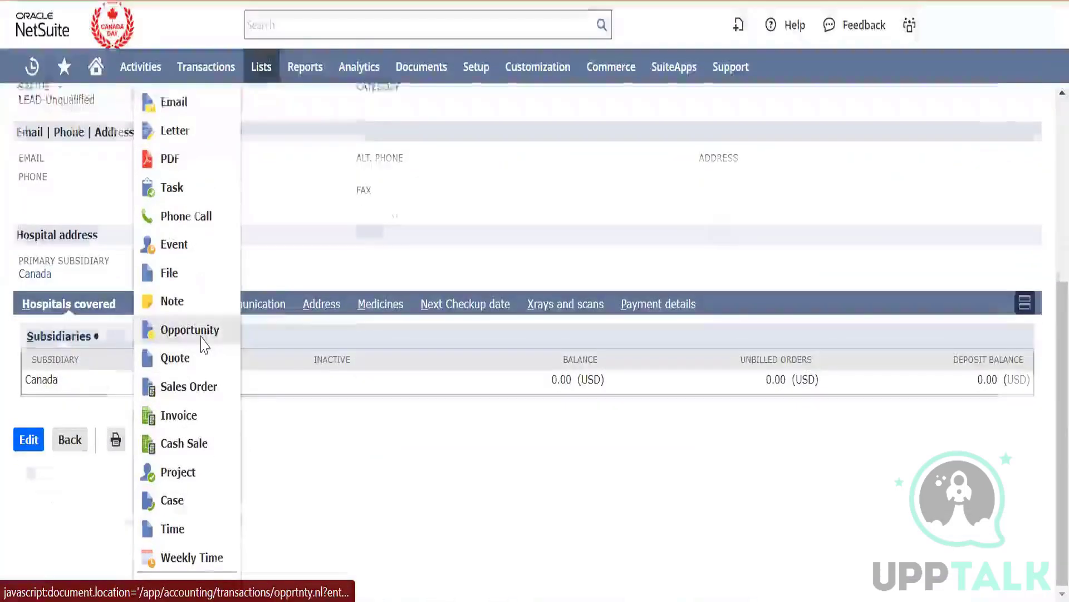
{"action": "scroll", "coordinate": [202, 344], "scroll_direction": "up", "scroll_amount": 2}
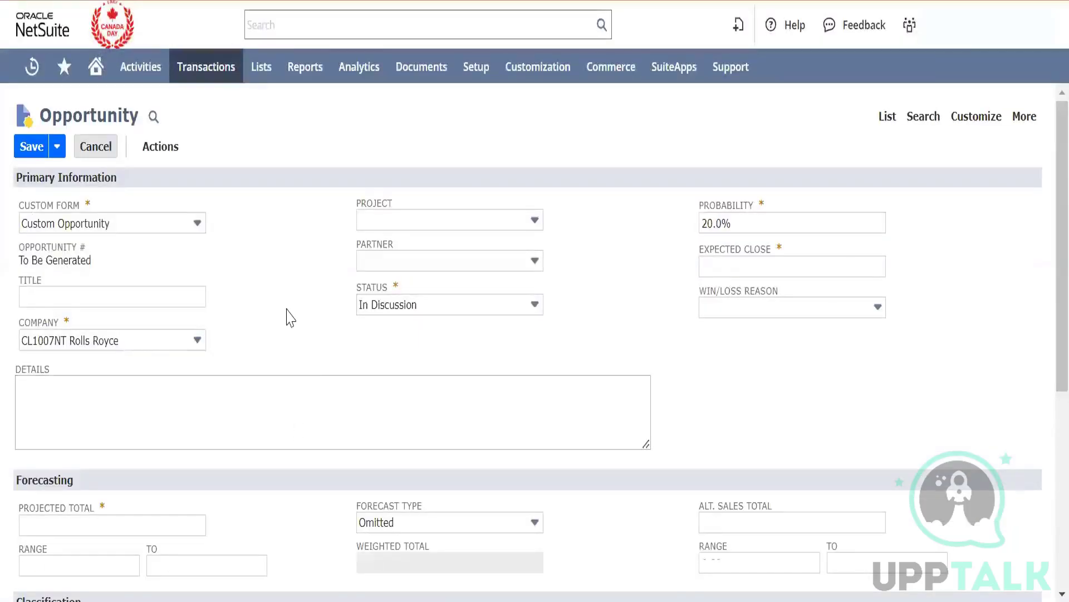
Choose APPLE WATCH as the opportunity's item with a quantity of 10.
{"action": "scroll", "coordinate": [287, 316], "scroll_direction": "down", "scroll_amount": 8}
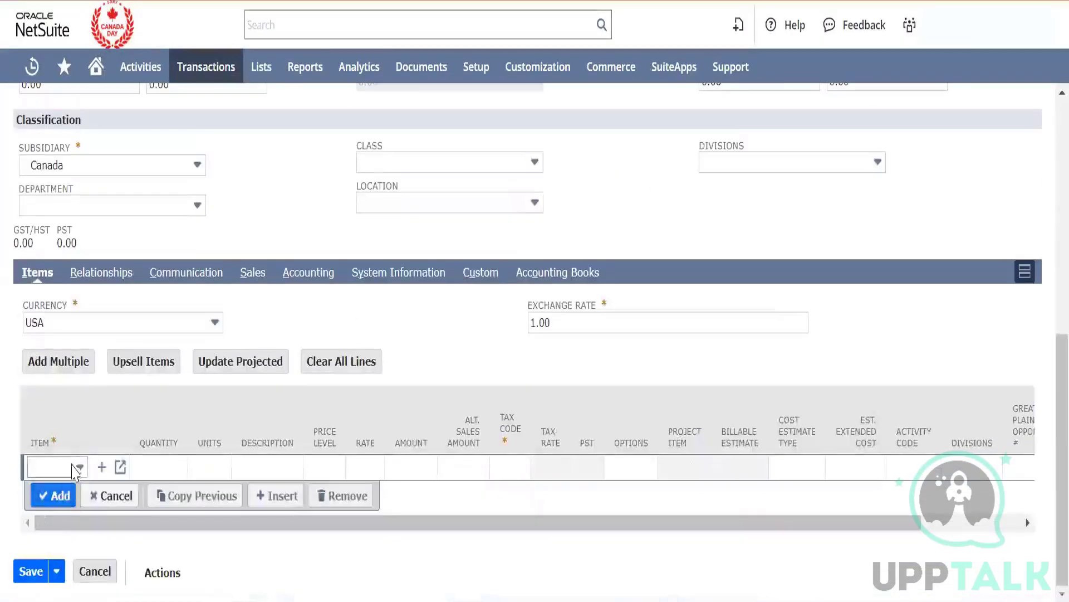
{"action": "left_click", "coordinate": [76, 468]}
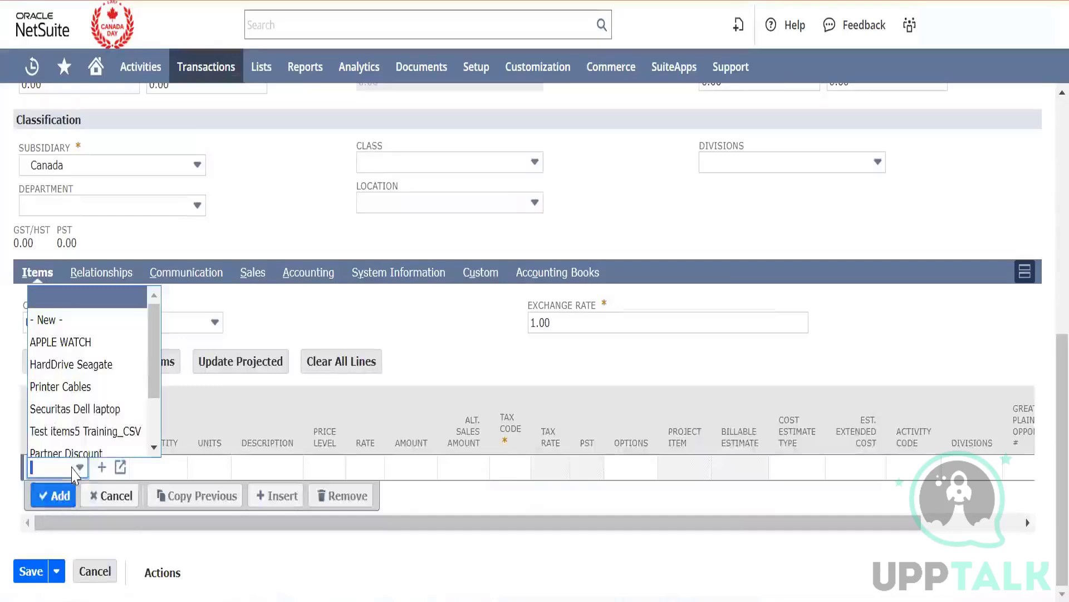
{"action": "left_click", "coordinate": [92, 342]}
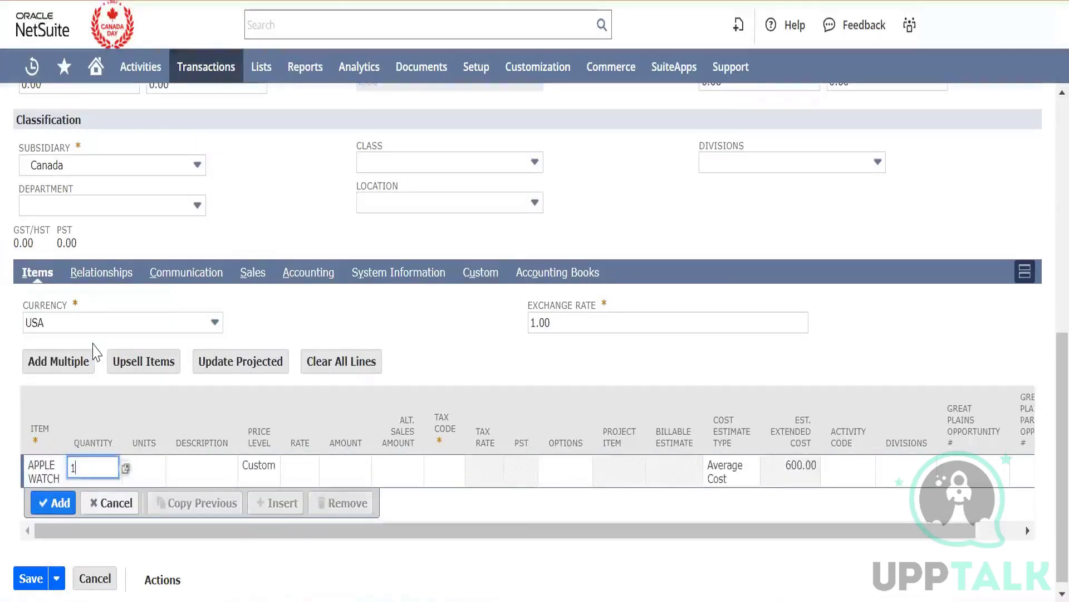
{"action": "type", "text": "0"}
{"action": "key", "text": "Tab"}
{"action": "left_click", "coordinate": [51, 503]}
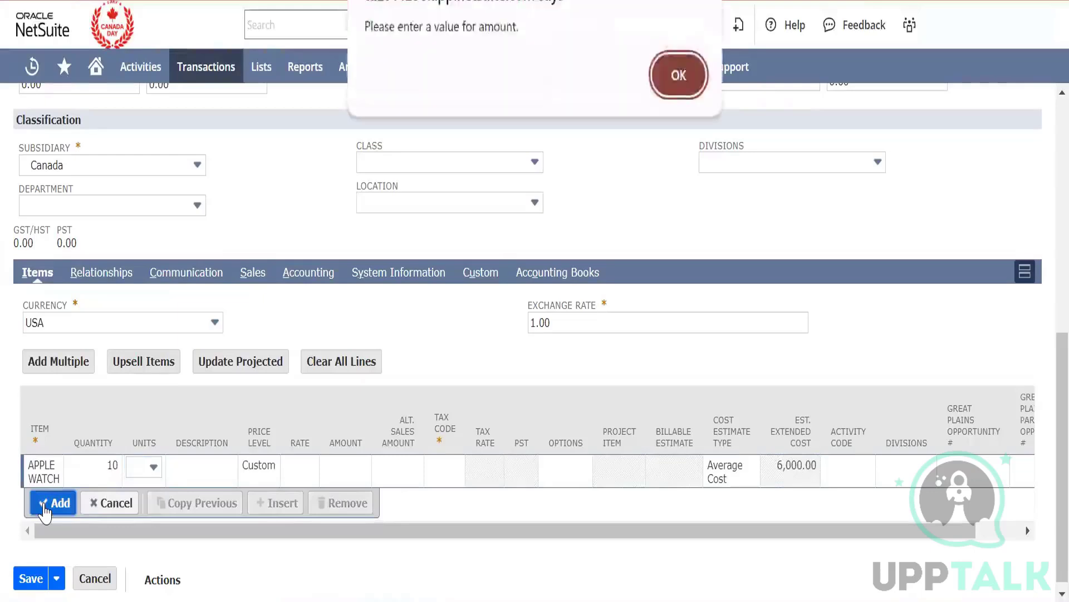
{"action": "left_click", "coordinate": [673, 77]}
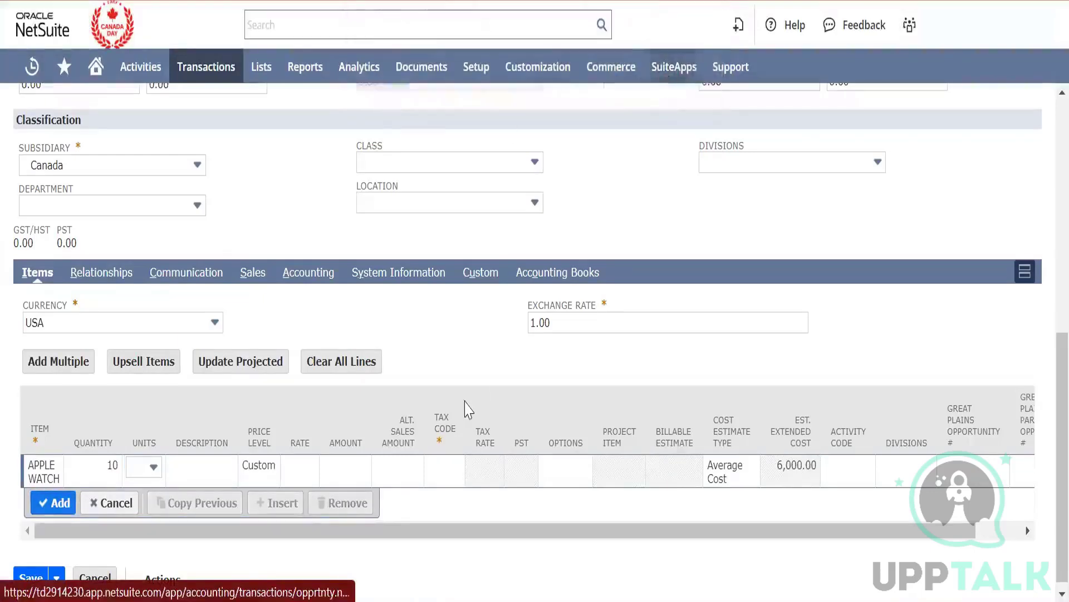
Set the APPLE WATCH line's rate to 500 and its tax code to CA-PST-ON, and add the line.
{"action": "left_click", "coordinate": [294, 471]}
{"action": "type", "text": "500"}
{"action": "key", "text": "Tab"}
{"action": "key", "text": "Tab"}
{"action": "key", "text": "Tab"}
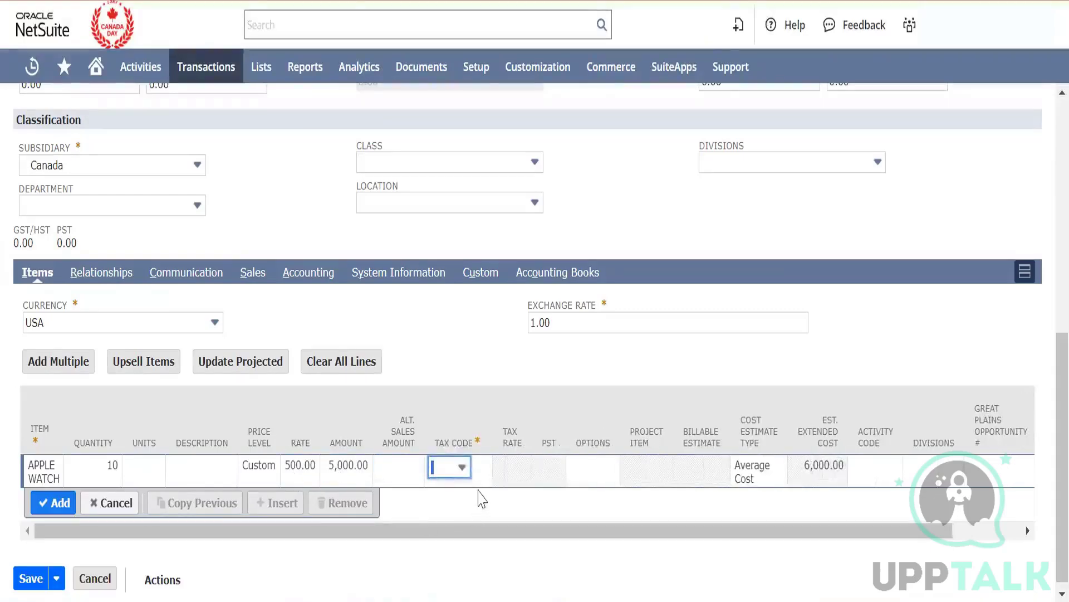
{"action": "left_click", "coordinate": [450, 472]}
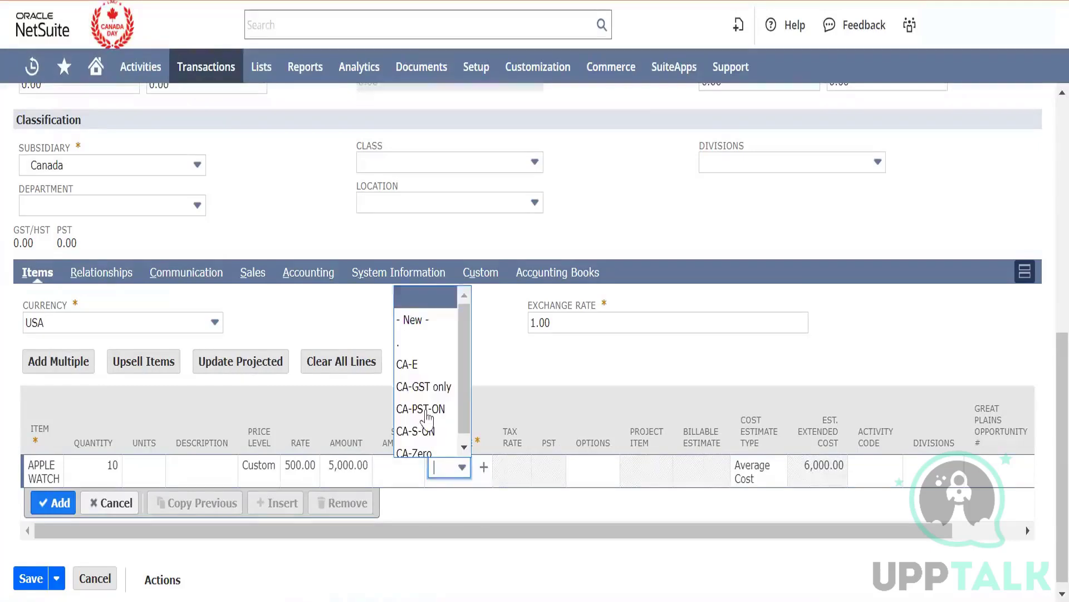
{"action": "left_click", "coordinate": [423, 410]}
{"action": "key", "text": "Tab"}
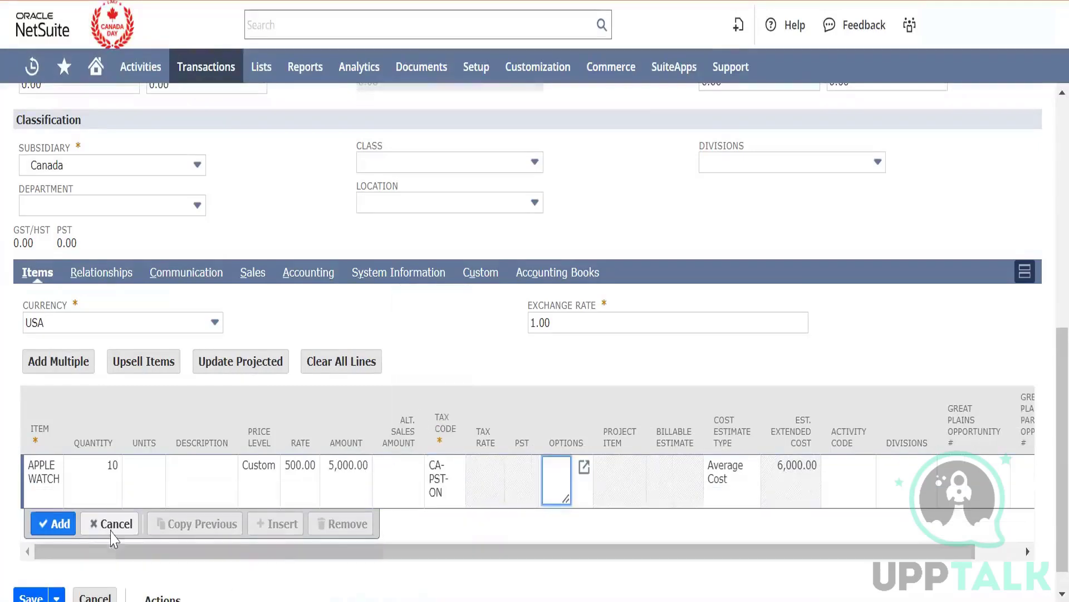
{"action": "left_click", "coordinate": [54, 524]}
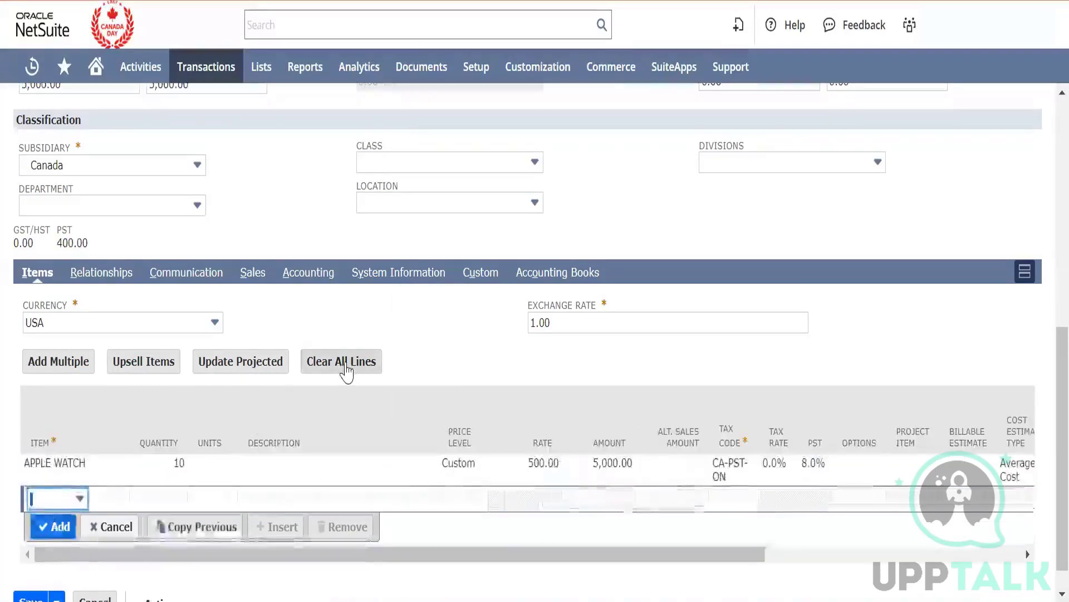
Set the opportunity's location to Cloud Location.
{"action": "scroll", "coordinate": [346, 371], "scroll_direction": "up", "scroll_amount": 7}
{"action": "scroll", "coordinate": [346, 371], "scroll_direction": "down", "scroll_amount": 6}
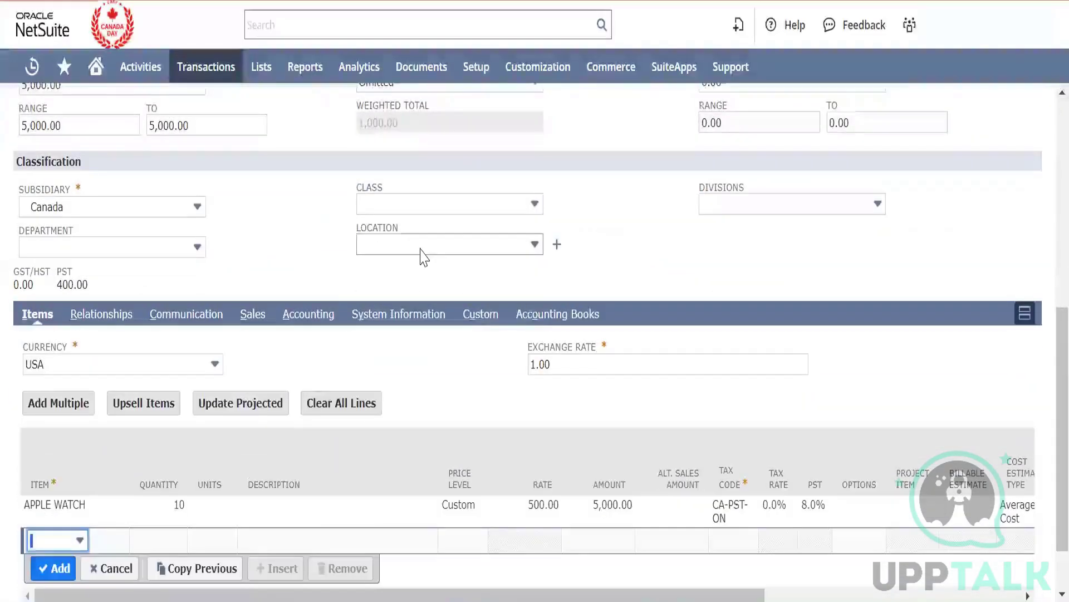
{"action": "left_click", "coordinate": [423, 245]}
{"action": "left_click", "coordinate": [411, 312]}
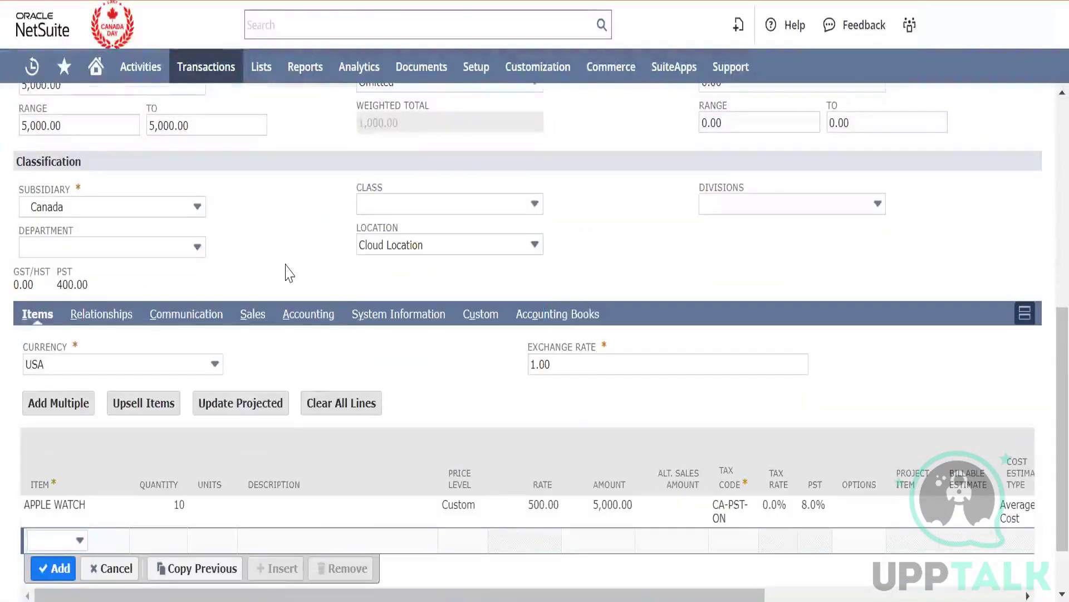
Enter "Lead Conversion Test" as the opportunity's details and save the opportunity.
{"action": "scroll", "coordinate": [289, 273], "scroll_direction": "up", "scroll_amount": 8}
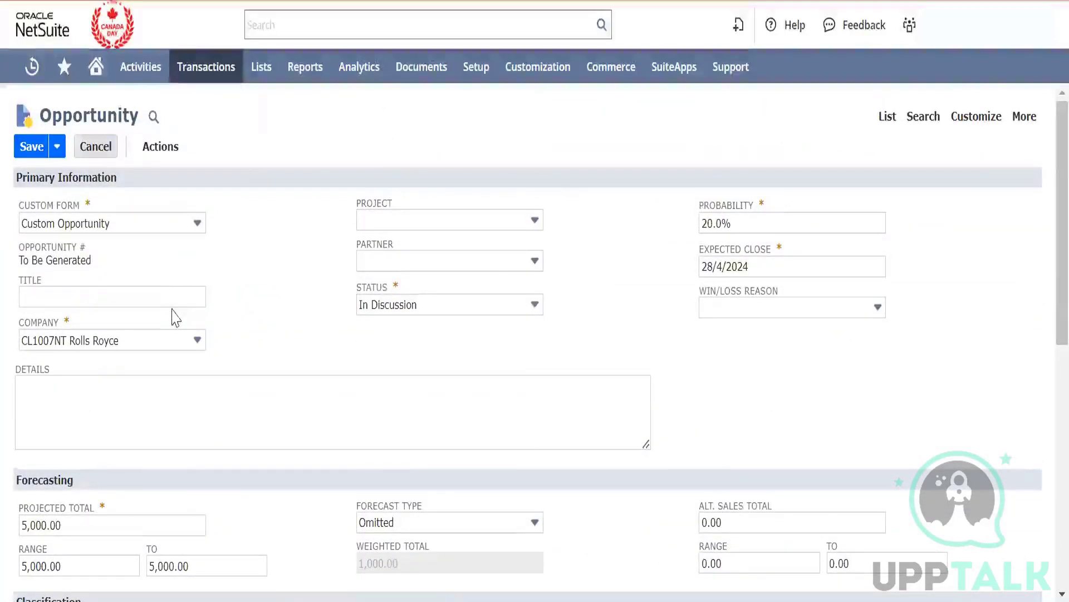
{"action": "left_click", "coordinate": [176, 301]}
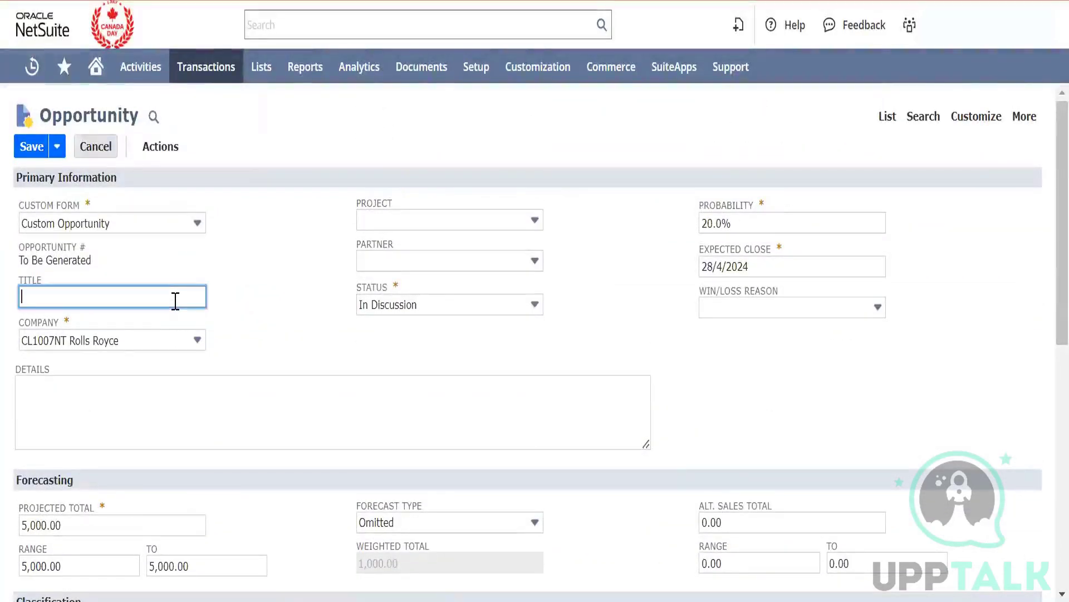
{"action": "left_click", "coordinate": [147, 405]}
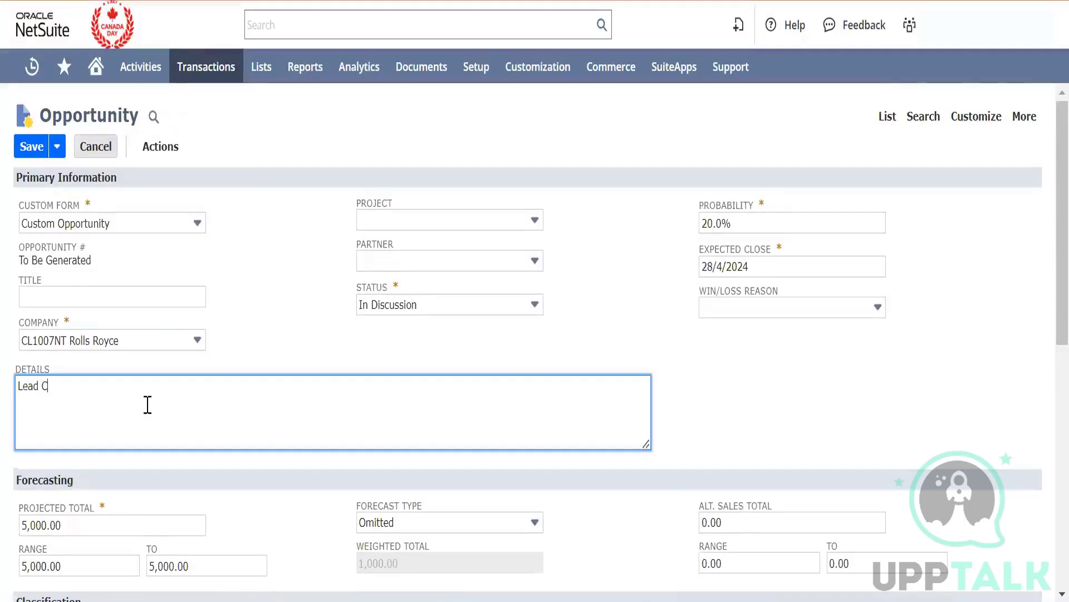
{"action": "type", "text": "Lead Conversion Test"}
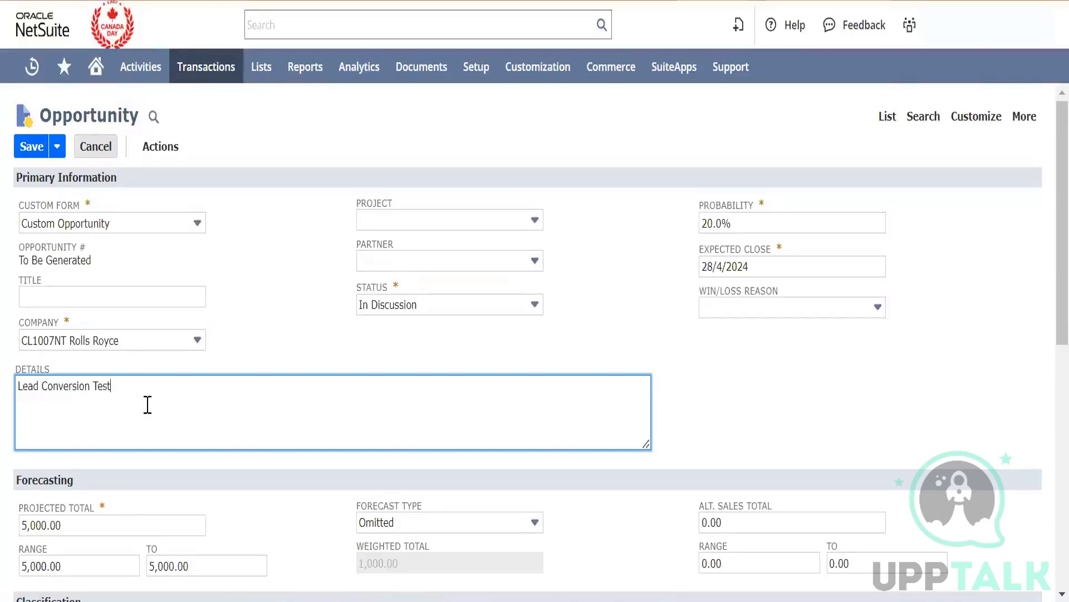
{"action": "left_click", "coordinate": [31, 156]}
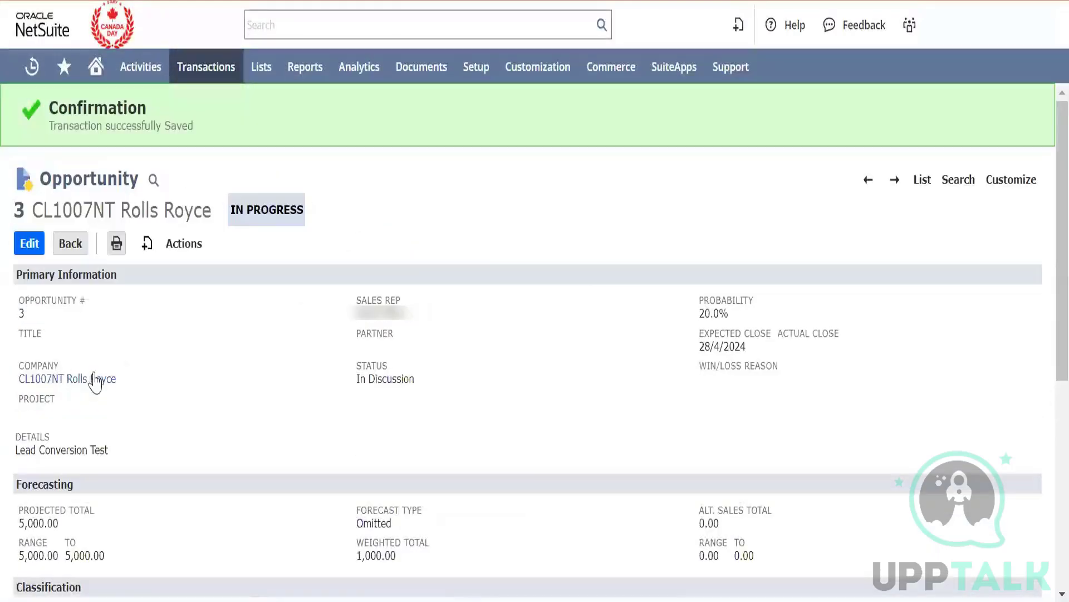
Open the opportunity's linked company record in a new browser tab and check its record type.
{"action": "right_click", "coordinate": [94, 379]}
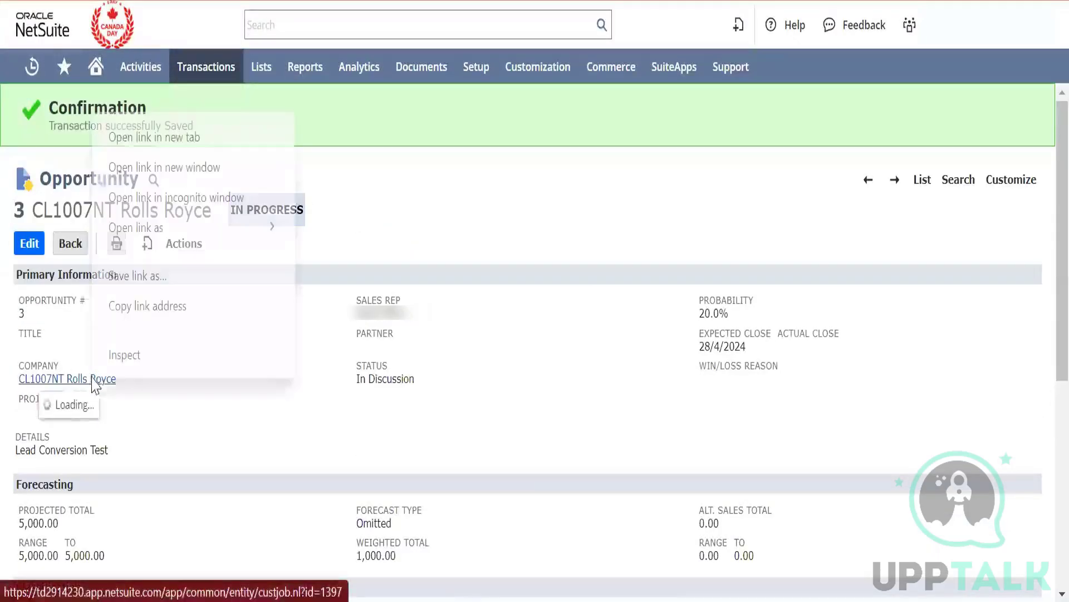
{"action": "left_click", "coordinate": [182, 136]}
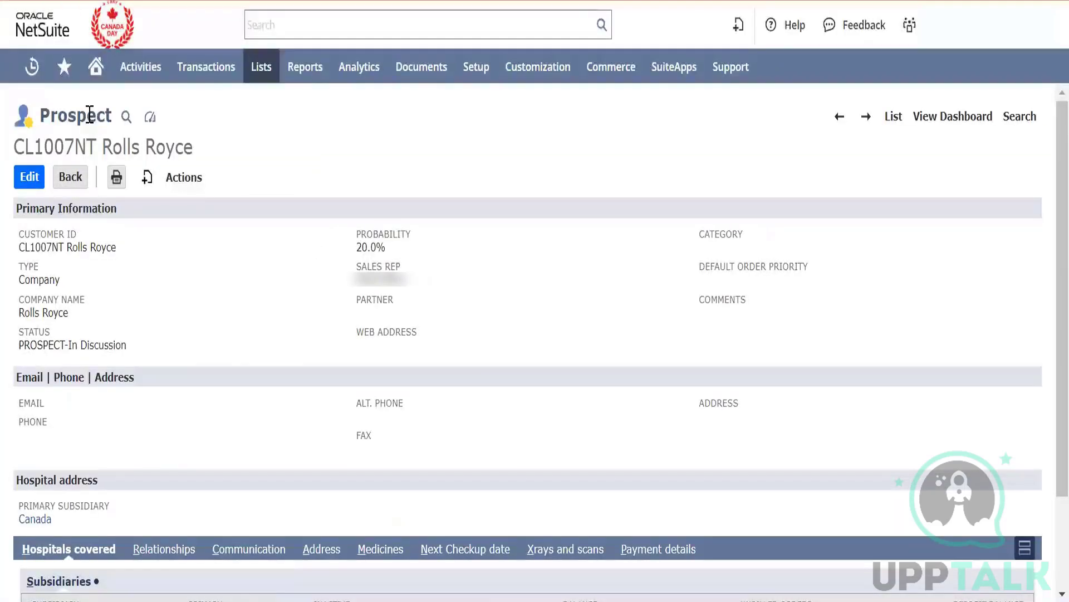
{"action": "double_click", "coordinate": [89, 115]}
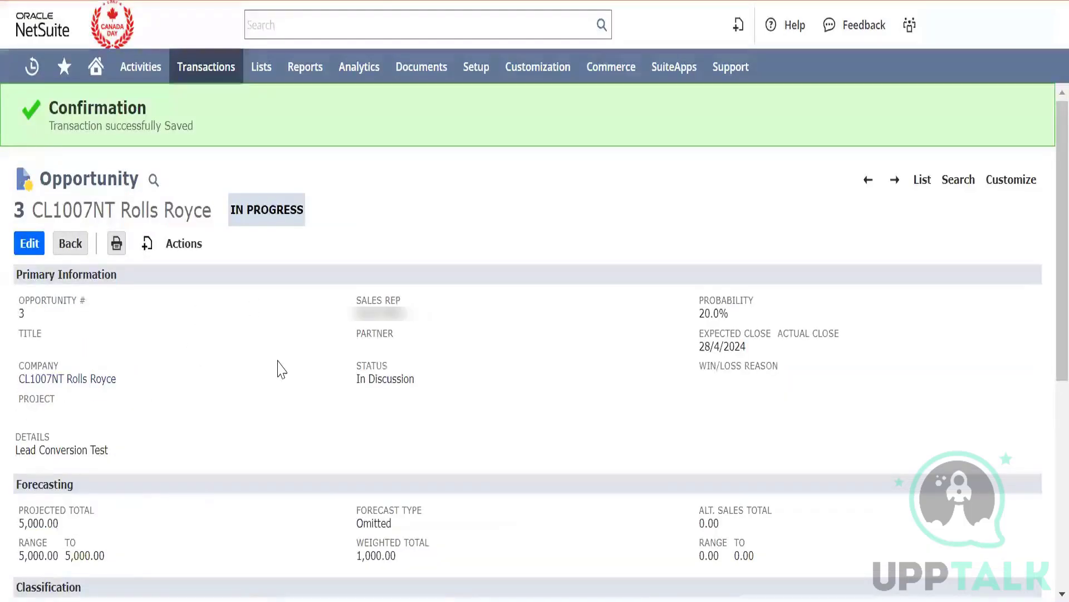
Create a sales order from the saved Rolls Royce opportunity and dismiss the script alert.
{"action": "scroll", "coordinate": [91, 310], "scroll_direction": "down", "scroll_amount": 3}
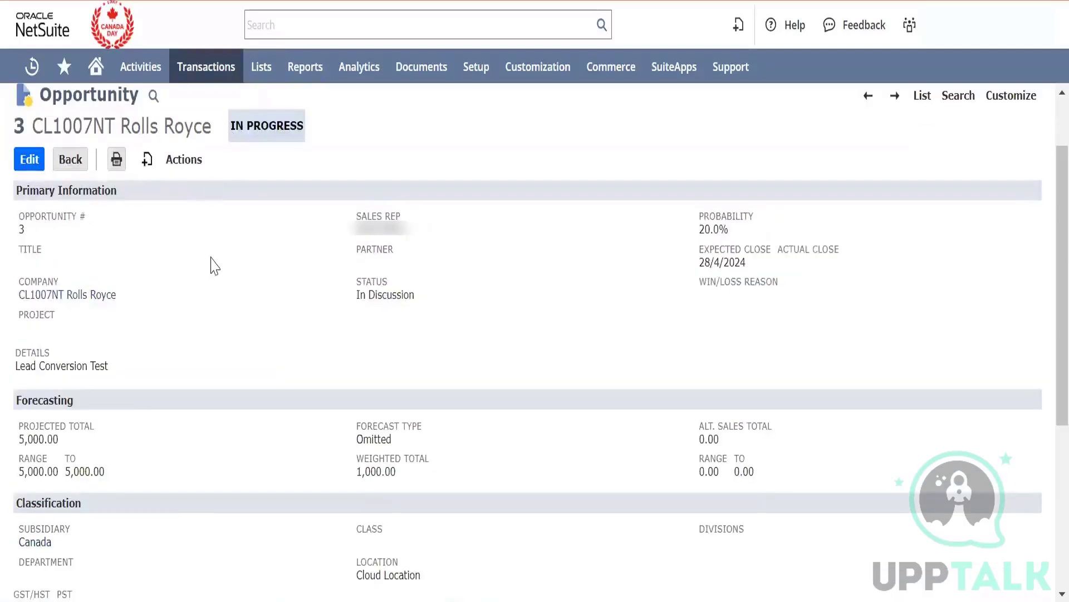
{"action": "mouse_move", "coordinate": [148, 167]}
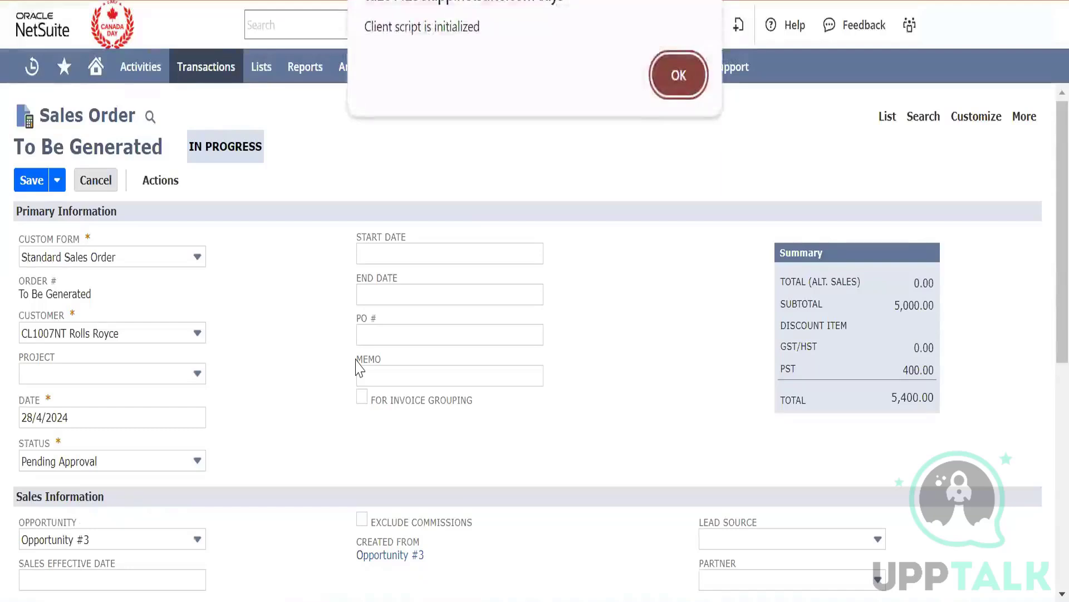
{"action": "left_click", "coordinate": [679, 76]}
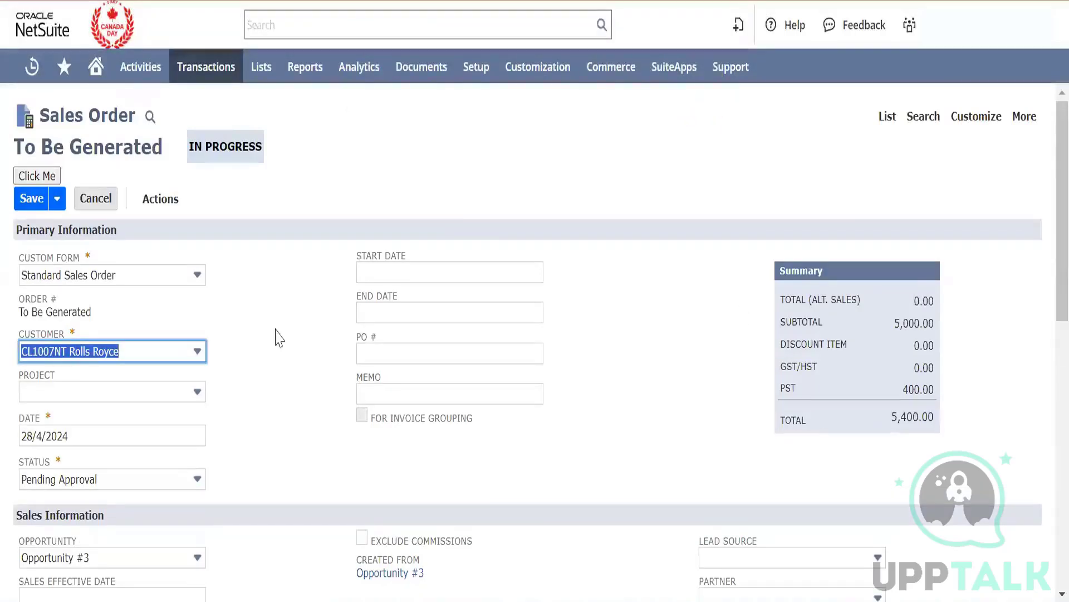
{"action": "left_click", "coordinate": [268, 368]}
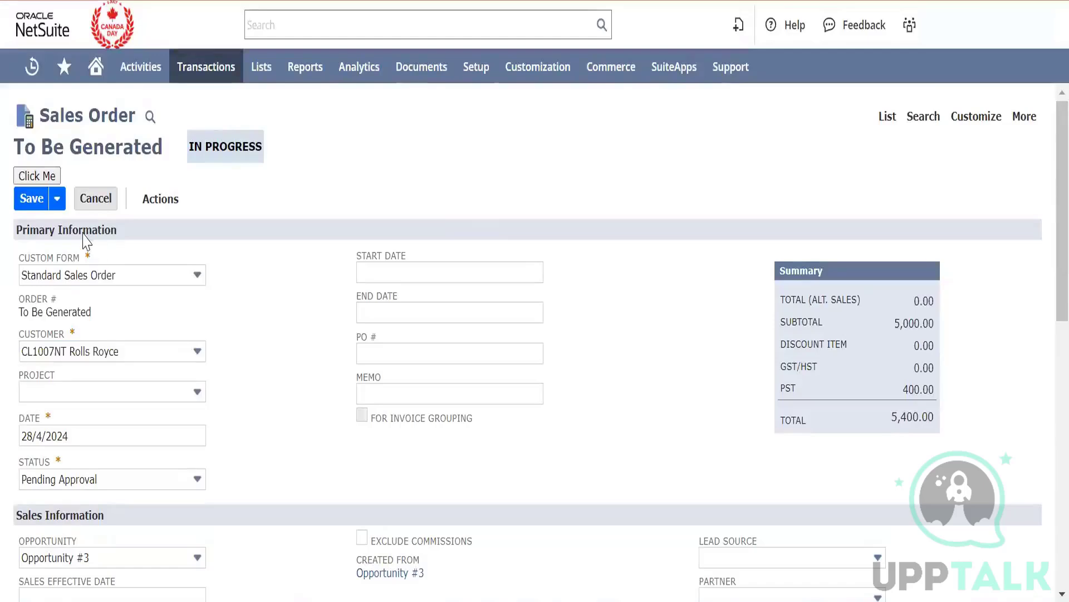
Set the sales order's required Education field to 10th.
{"action": "left_click", "coordinate": [34, 203]}
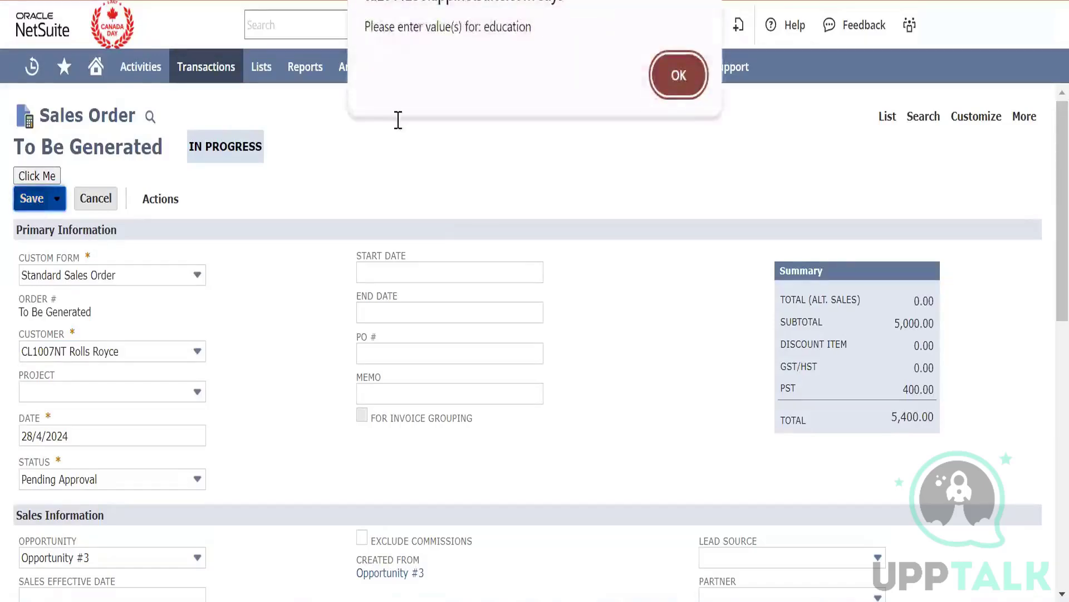
{"action": "left_click", "coordinate": [677, 77]}
{"action": "scroll", "coordinate": [649, 308], "scroll_direction": "down", "scroll_amount": 5}
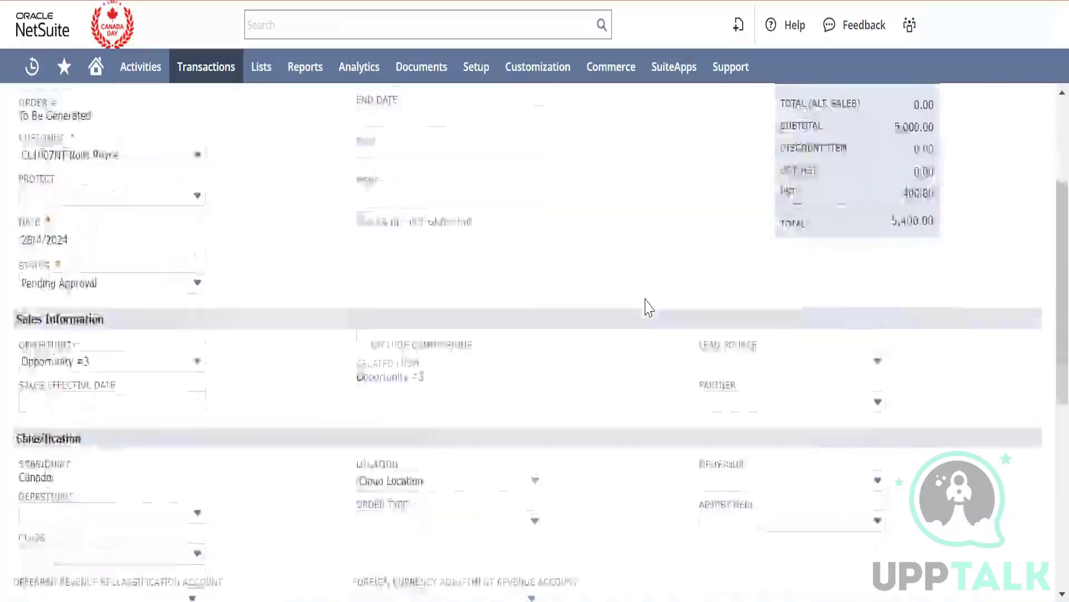
{"action": "scroll", "coordinate": [649, 308], "scroll_direction": "up", "scroll_amount": 5}
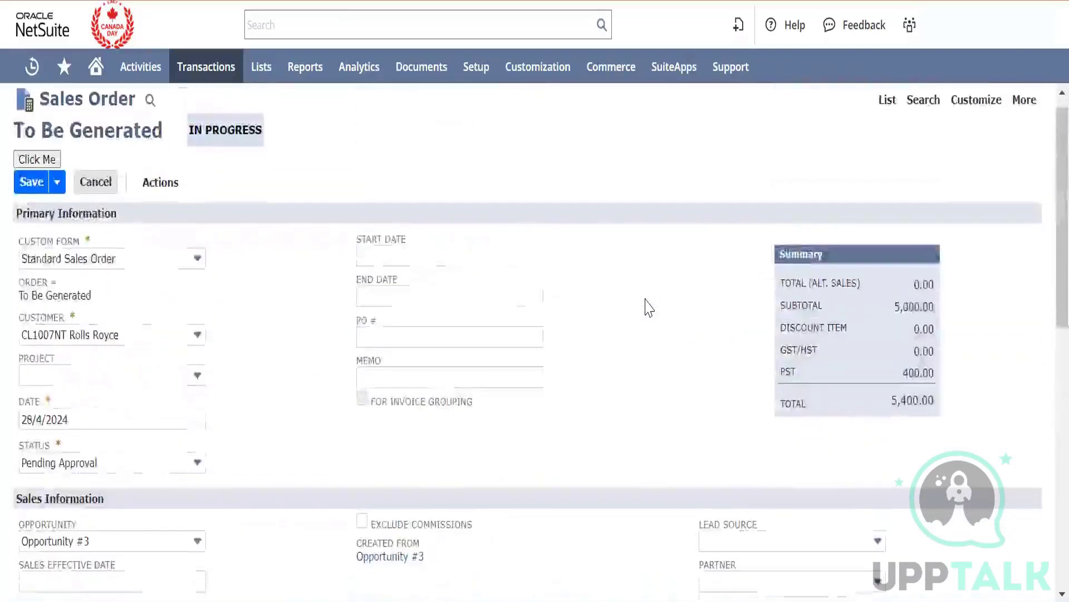
{"action": "scroll", "coordinate": [645, 301], "scroll_direction": "down", "scroll_amount": 10}
{"action": "left_click", "coordinate": [626, 213]}
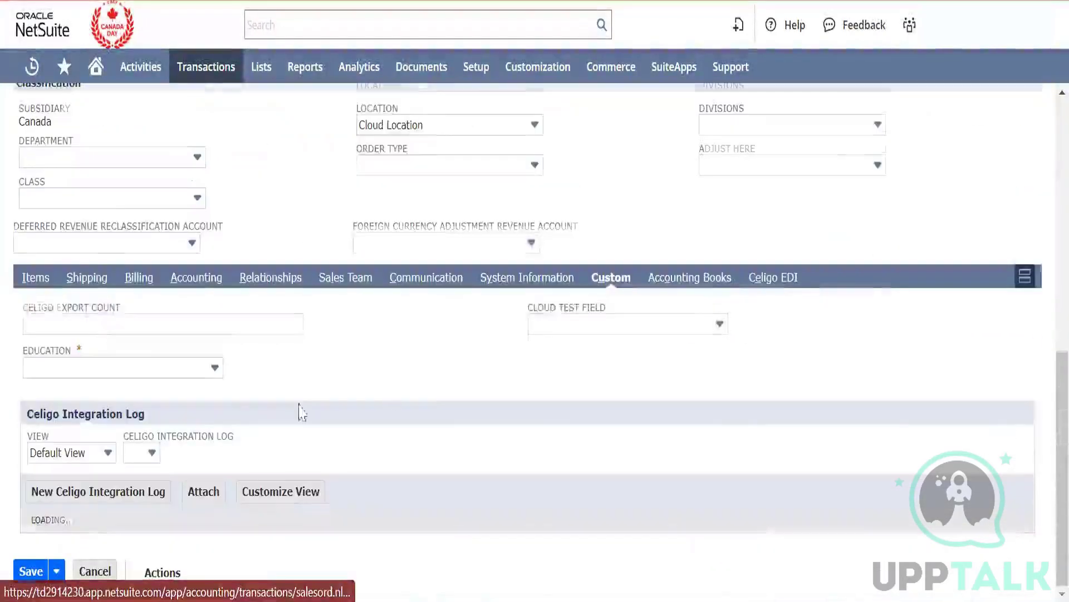
{"action": "left_click", "coordinate": [213, 344]}
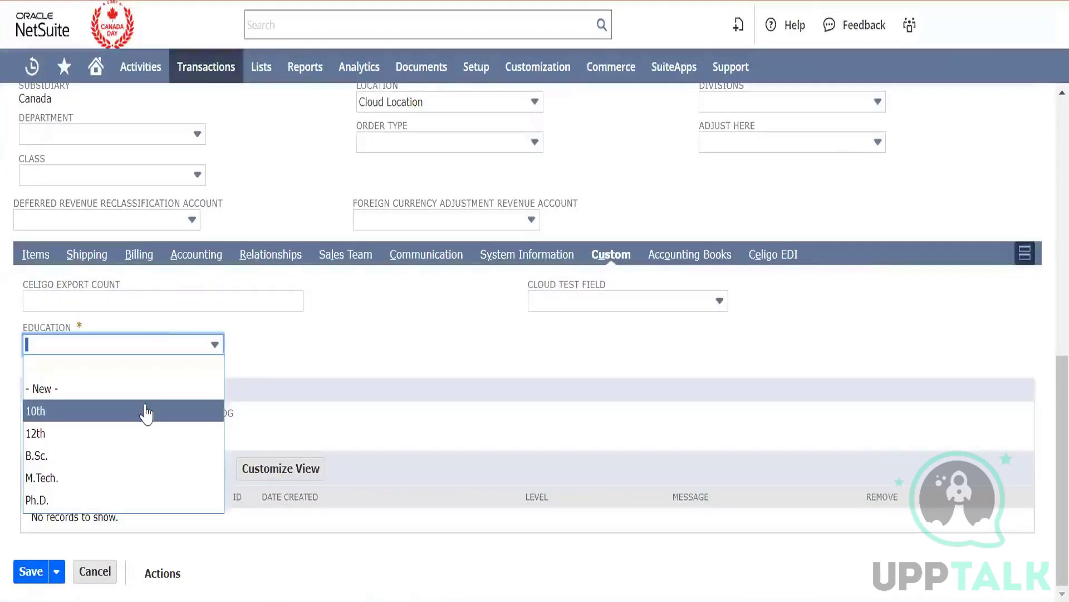
{"action": "left_click", "coordinate": [146, 411]}
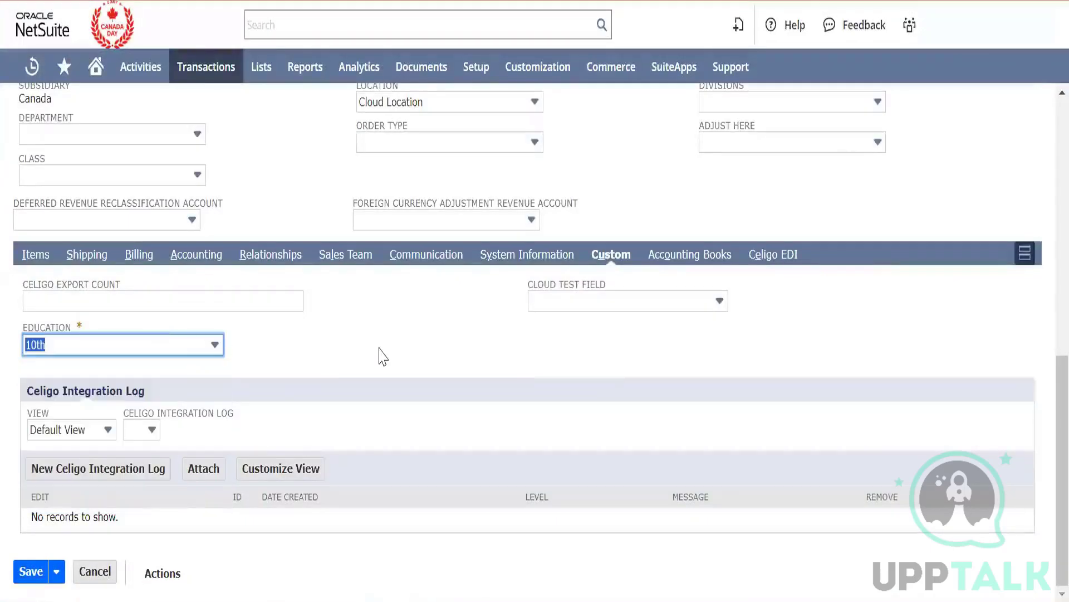
Save the sales order and check the record type of the Rolls Royce company record.
{"action": "left_click", "coordinate": [21, 573]}
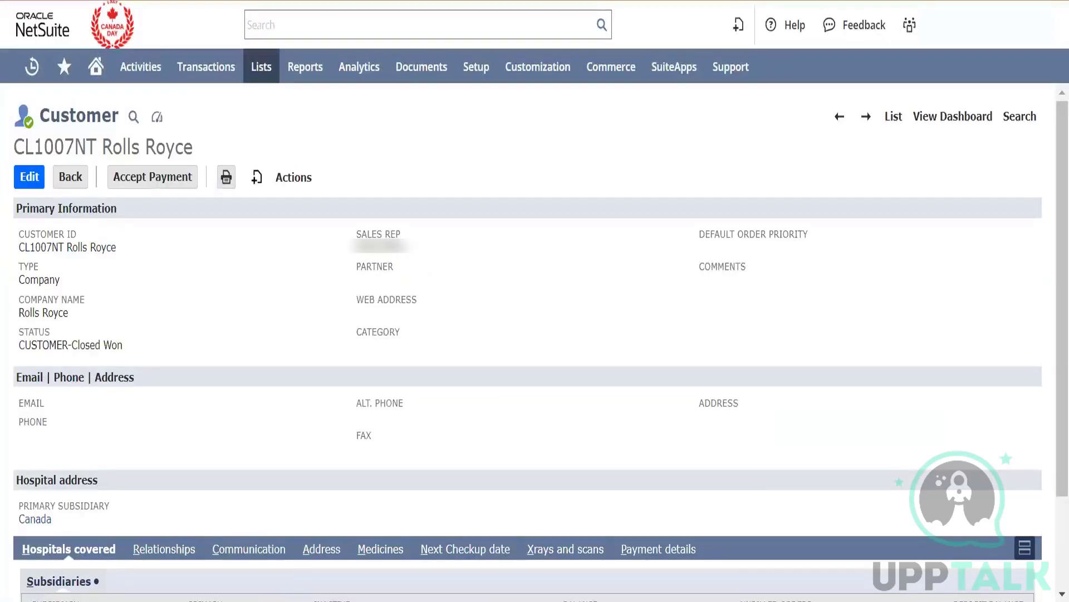
{"action": "double_click", "coordinate": [76, 113]}
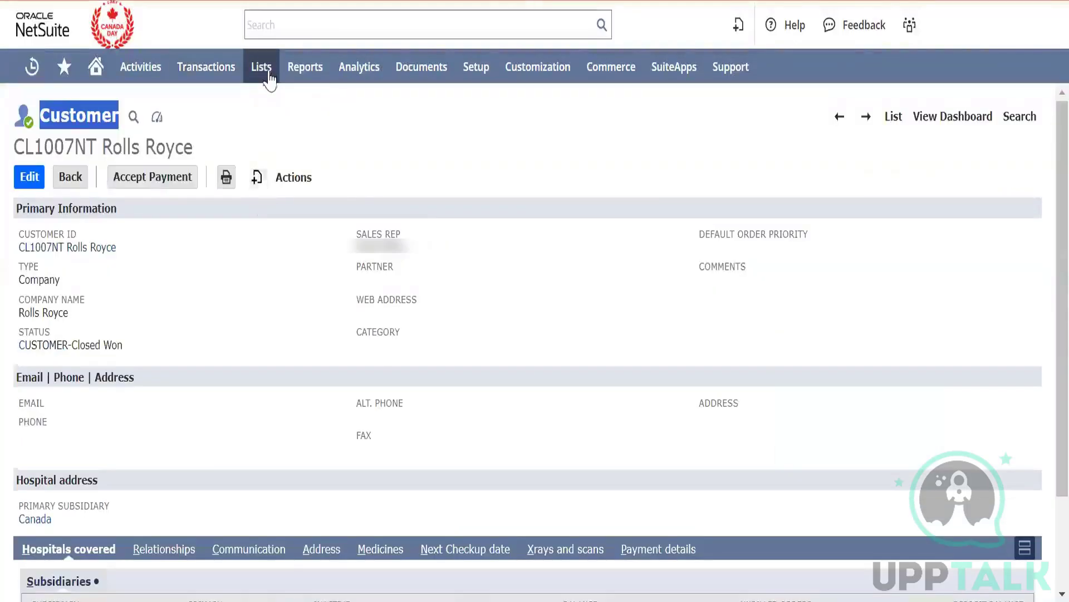
Open a blank opportunity entry form from the sales transactions and look over its fields.
{"action": "mouse_move", "coordinate": [269, 71]}
{"action": "mouse_move", "coordinate": [206, 71]}
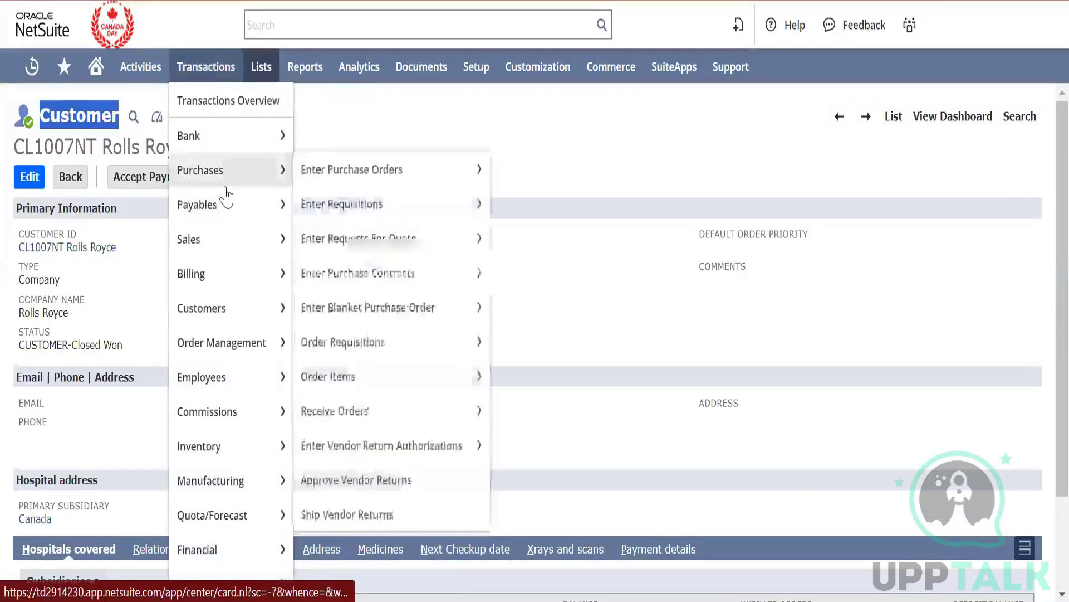
{"action": "mouse_move", "coordinate": [256, 205]}
{"action": "mouse_move", "coordinate": [219, 236]}
{"action": "mouse_move", "coordinate": [317, 245]}
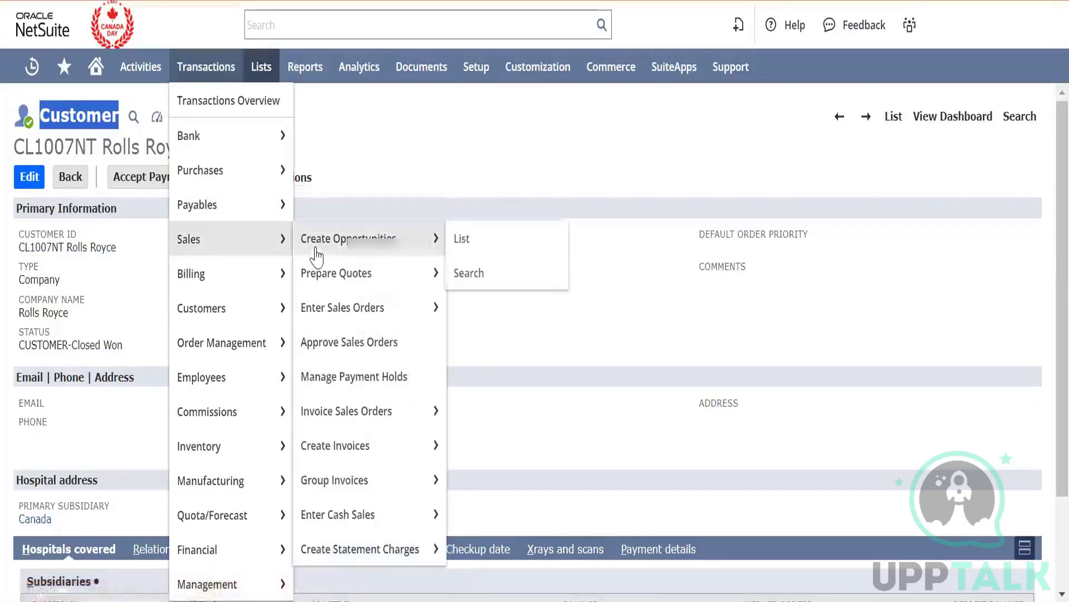
{"action": "left_click", "coordinate": [485, 241]}
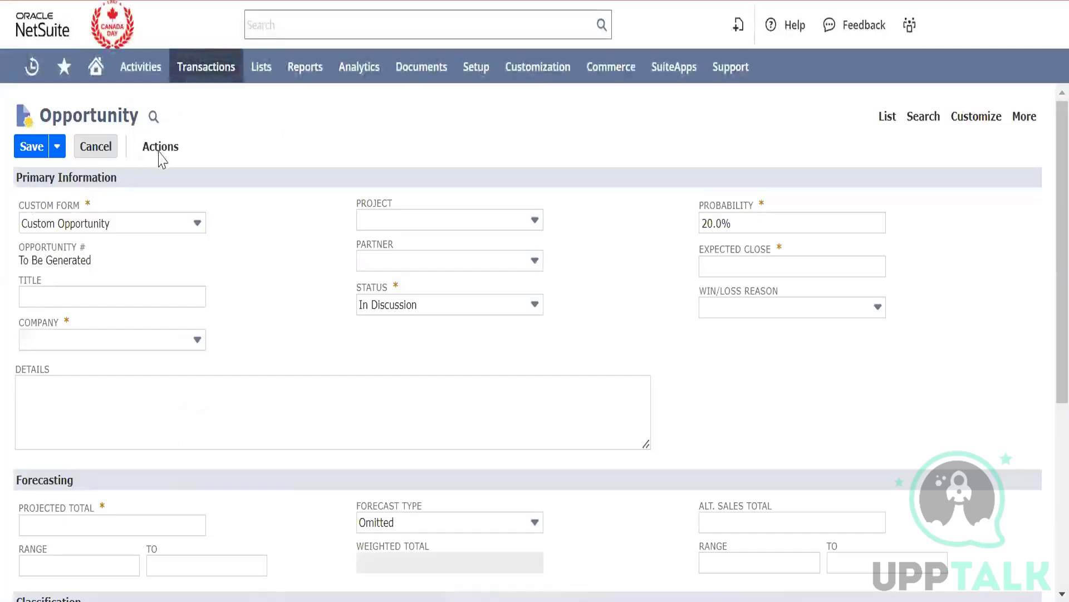
{"action": "left_click", "coordinate": [260, 320]}
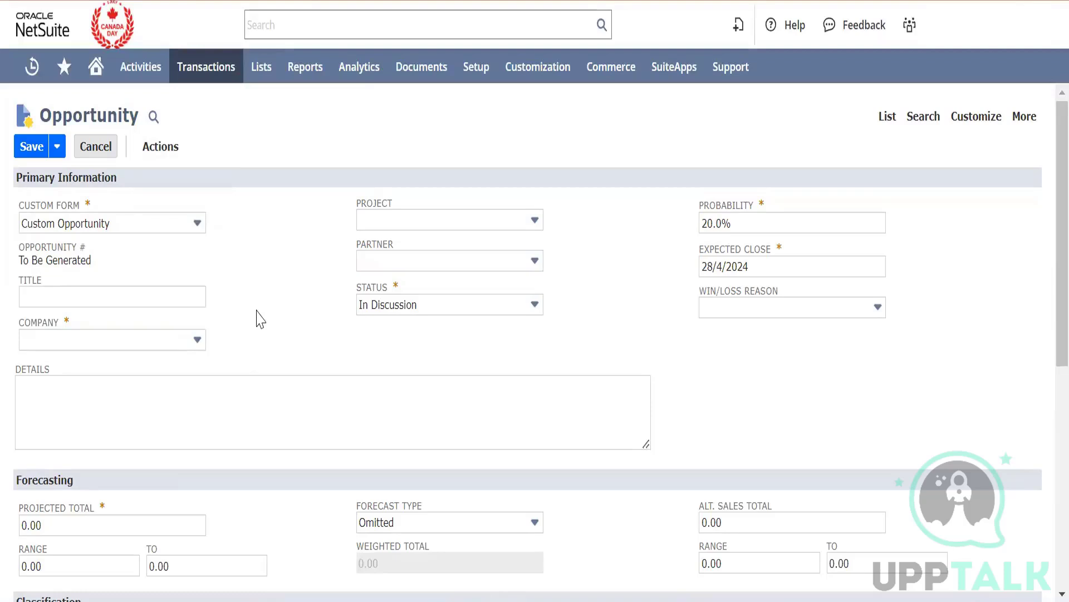
{"action": "left_click", "coordinate": [336, 396]}
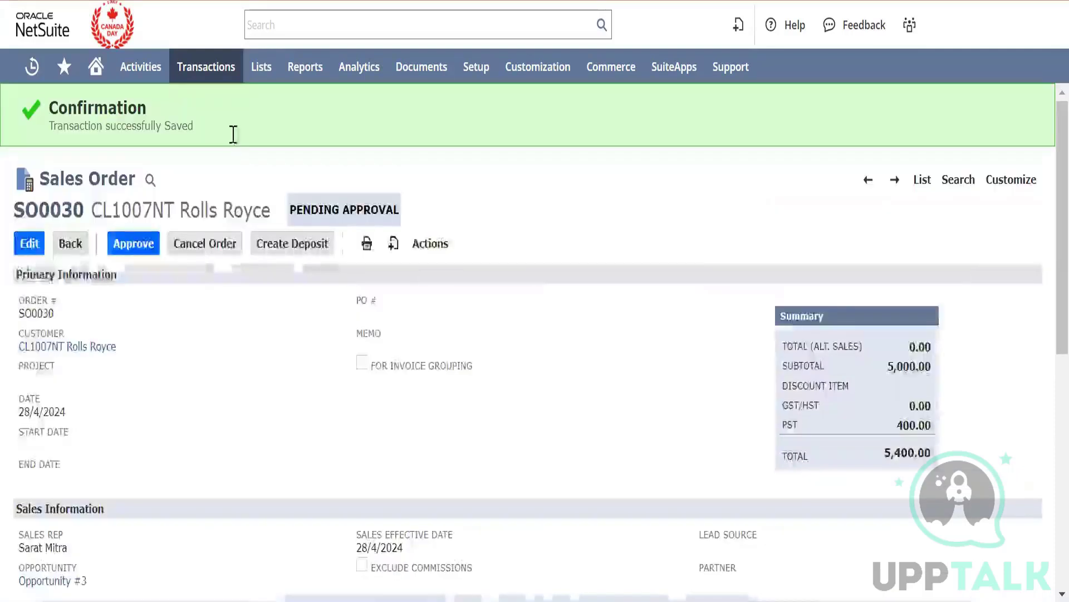
Review the saved Rolls Royce sales order from its header details down to the item line.
{"action": "mouse_move", "coordinate": [389, 251]}
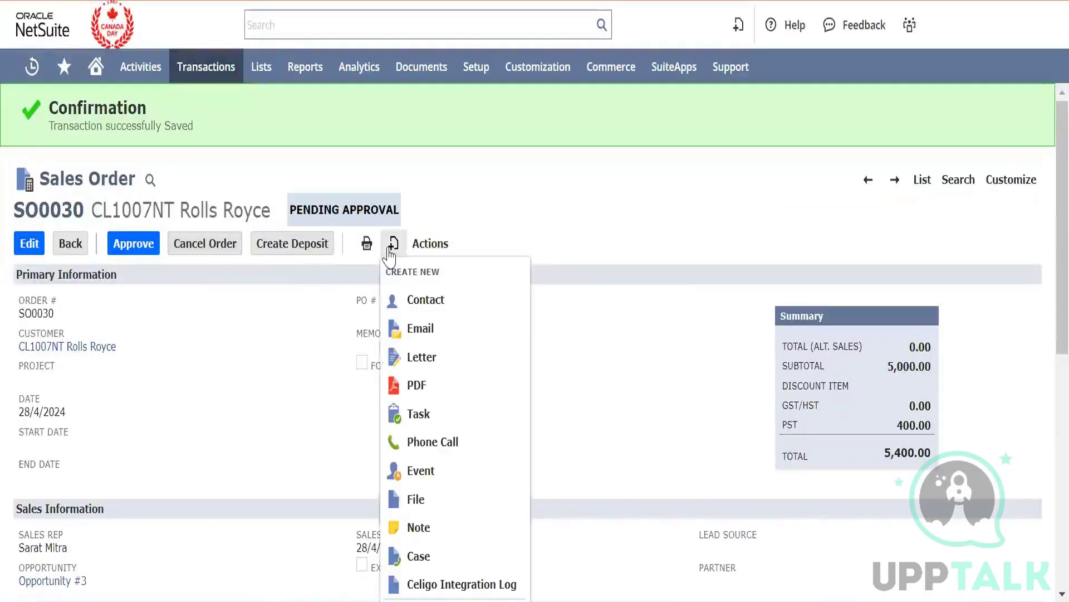
{"action": "scroll", "coordinate": [436, 397], "scroll_direction": "down", "scroll_amount": 1}
{"action": "scroll", "coordinate": [436, 393], "scroll_direction": "down", "scroll_amount": 8}
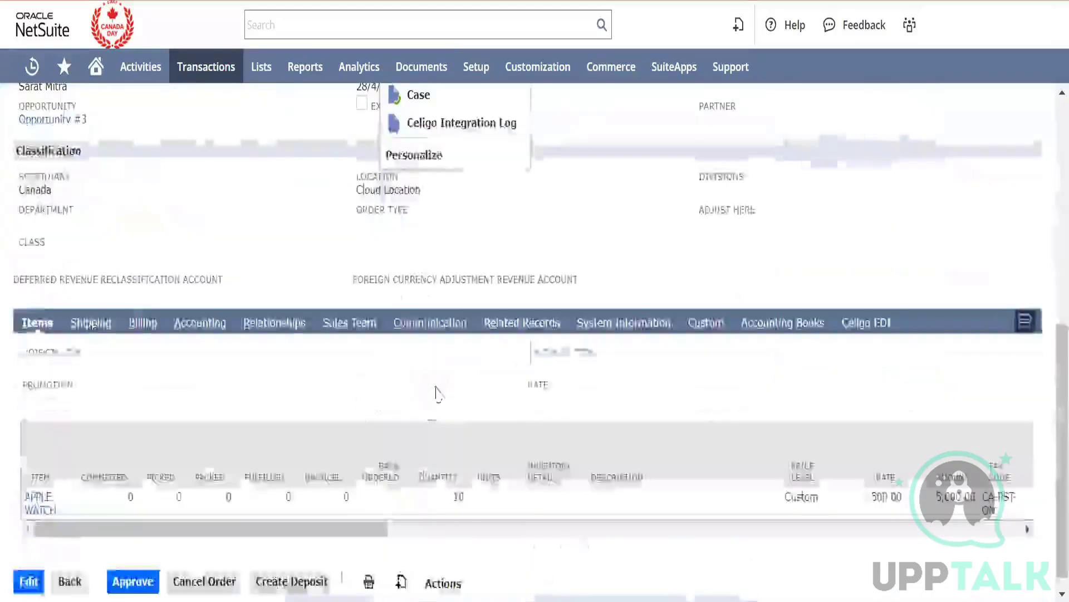
{"action": "scroll", "coordinate": [436, 393], "scroll_direction": "up", "scroll_amount": 3}
{"action": "scroll", "coordinate": [437, 394], "scroll_direction": "up", "scroll_amount": 5}
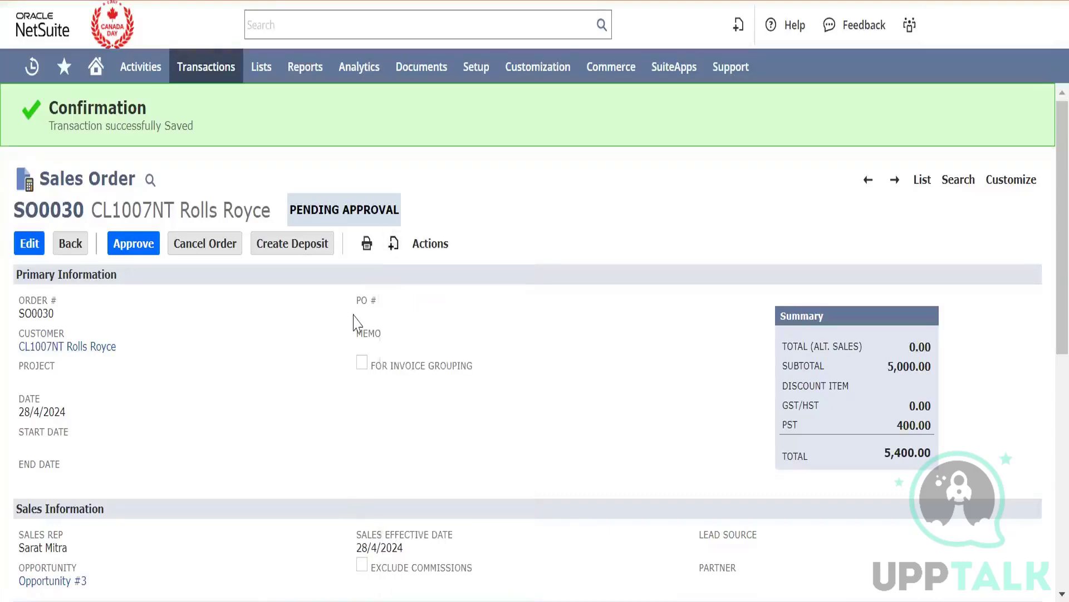
Open the sales order's GL Impact in a new browser tab and examine its posting flag, debit amount and credit amounts.
{"action": "mouse_move", "coordinate": [440, 256]}
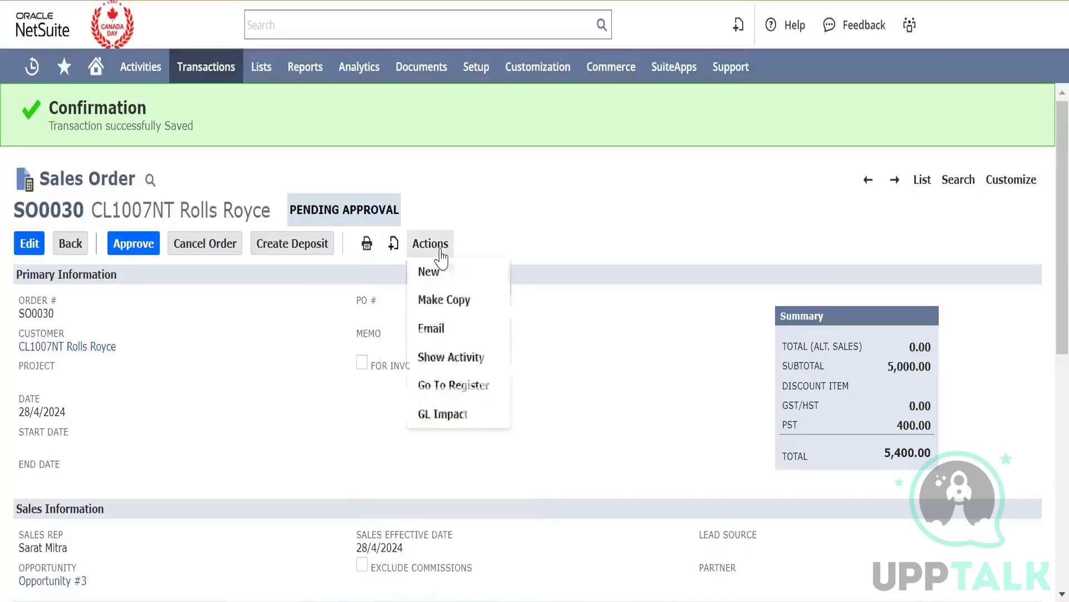
{"action": "right_click", "coordinate": [464, 421]}
{"action": "left_click", "coordinate": [564, 172]}
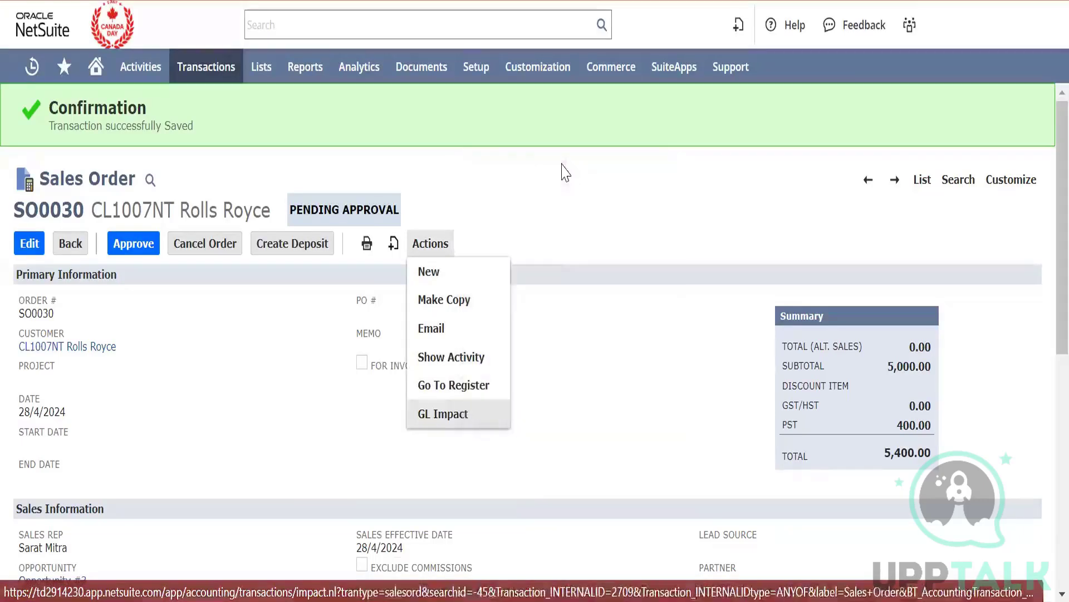
{"action": "left_click", "coordinate": [585, 1]}
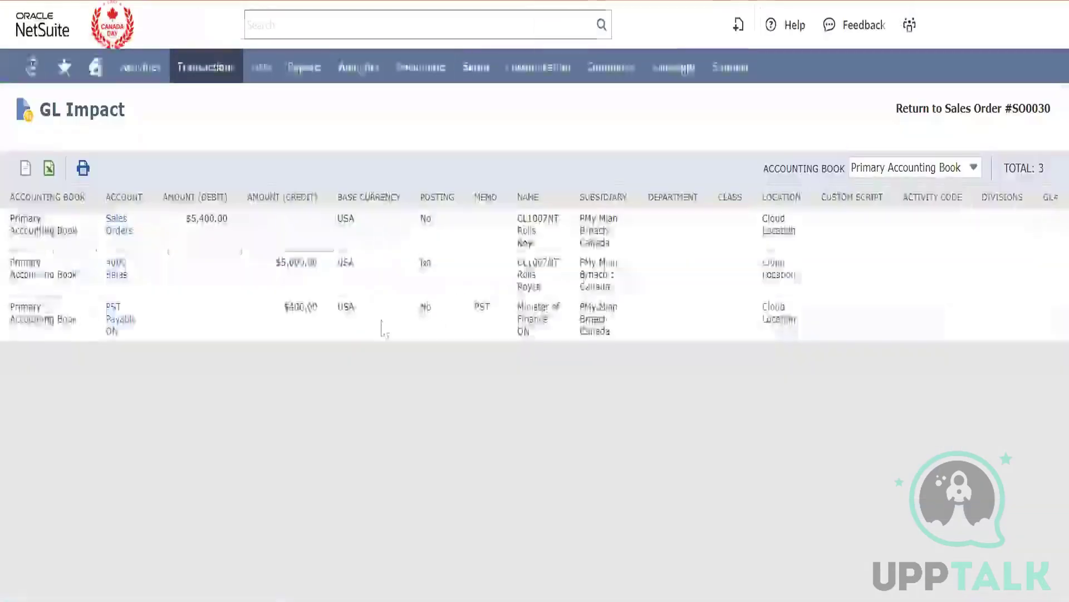
{"action": "double_click", "coordinate": [425, 219]}
{"action": "double_click", "coordinate": [203, 218]}
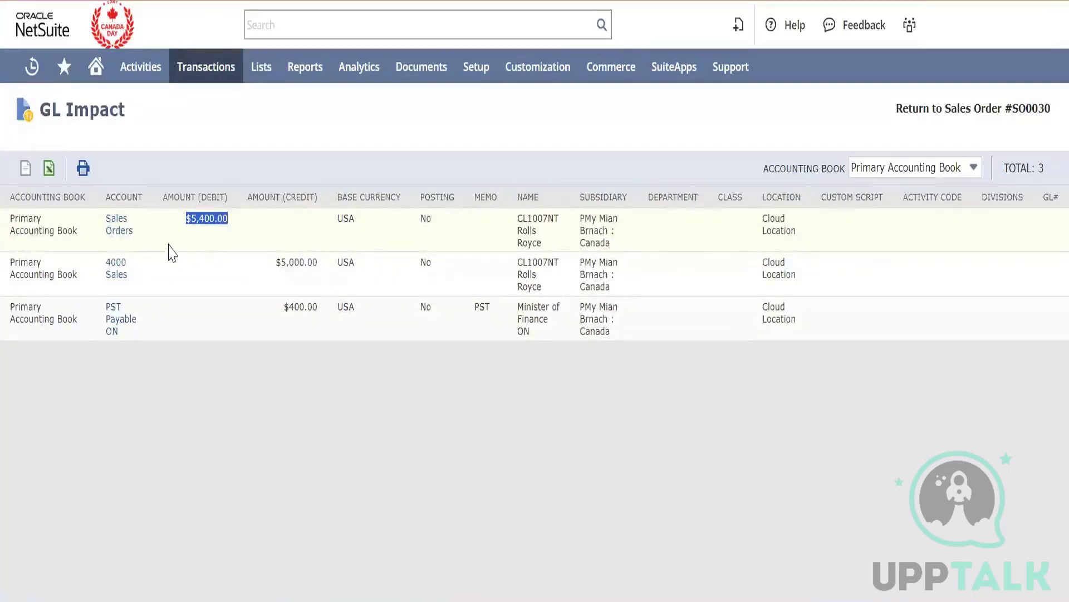
{"action": "double_click", "coordinate": [288, 310]}
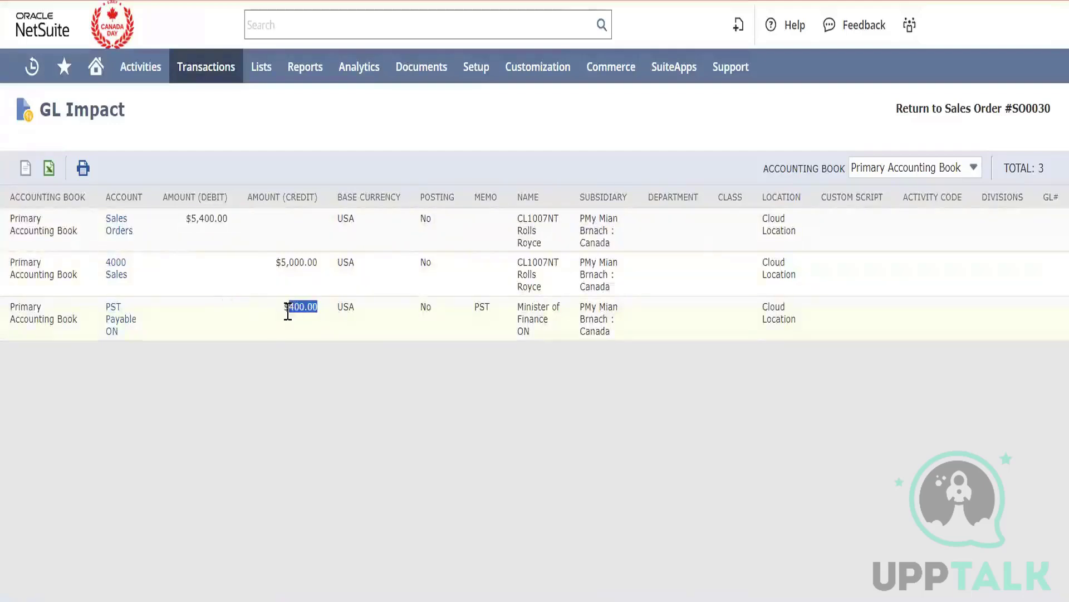
{"action": "double_click", "coordinate": [300, 270]}
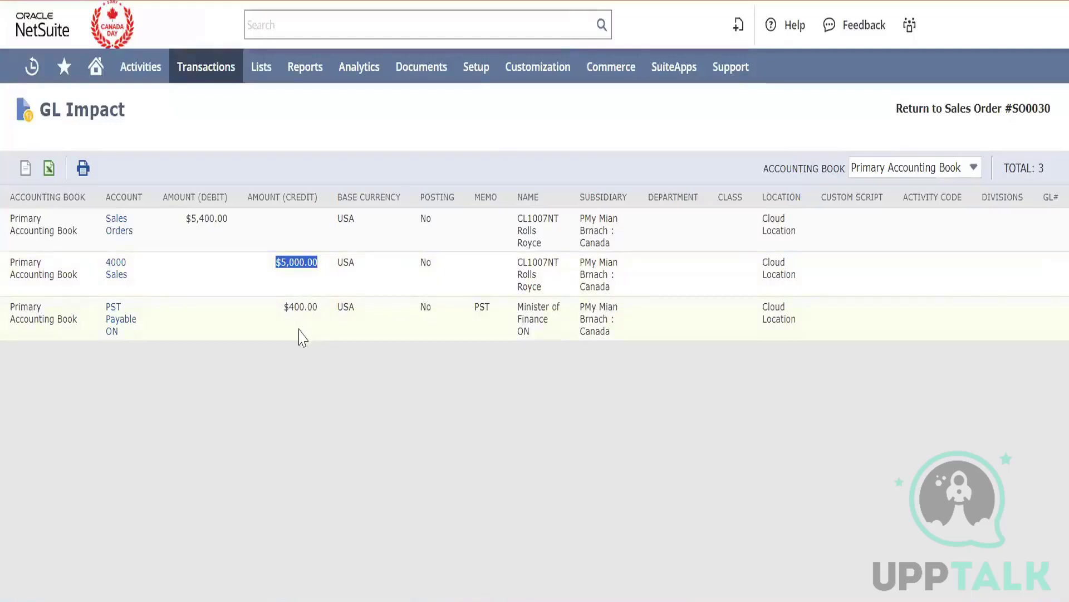
{"action": "double_click", "coordinate": [304, 308]}
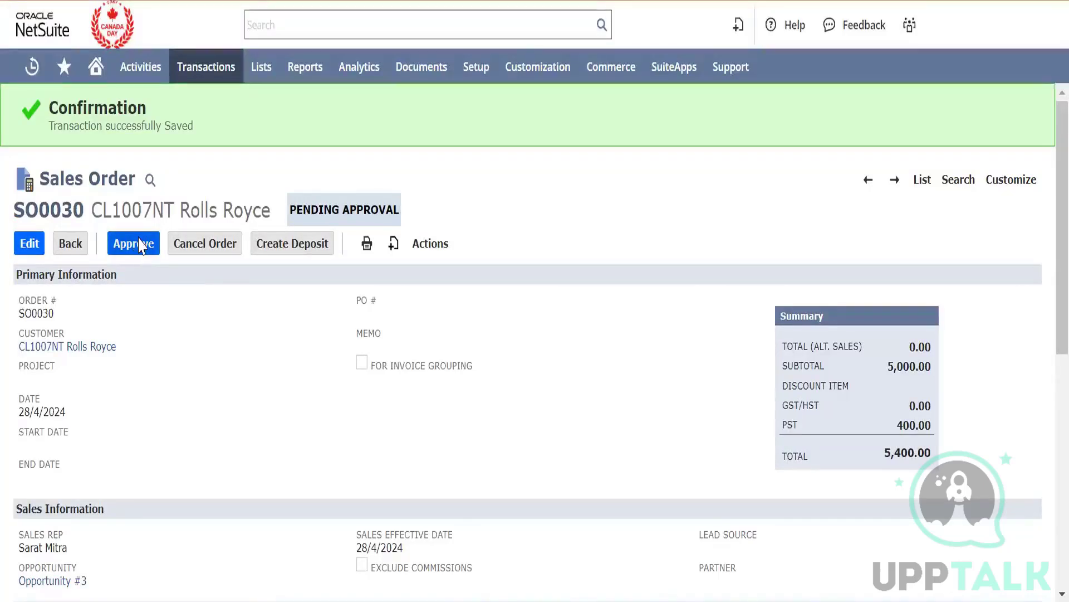
Approve the Rolls Royce sales order and review the committed and back-ordered quantities on its item line.
{"action": "left_click", "coordinate": [139, 245]}
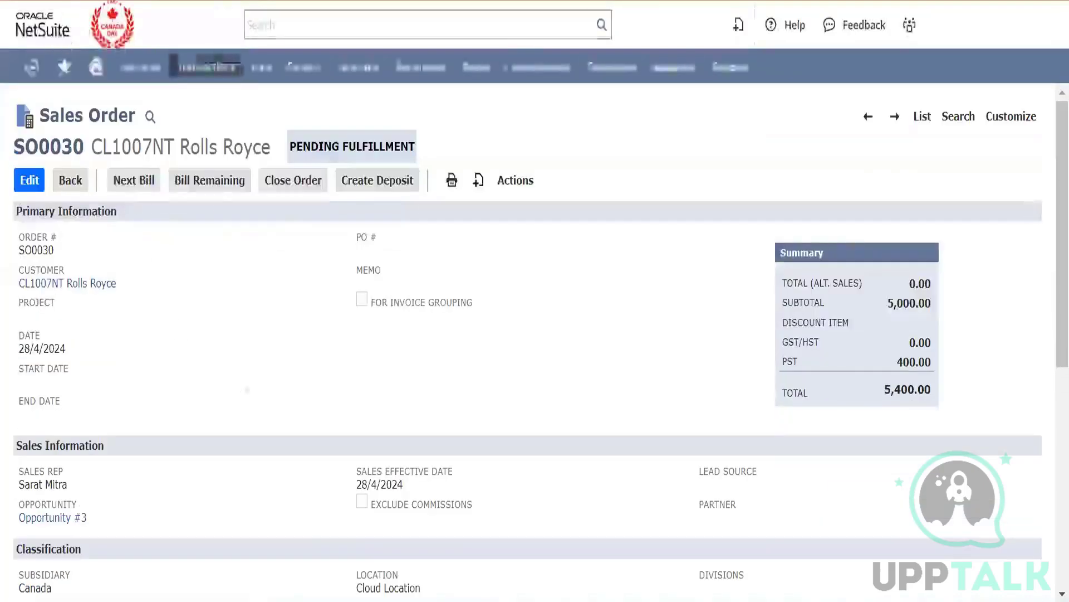
{"action": "scroll", "coordinate": [256, 378], "scroll_direction": "down", "scroll_amount": 1}
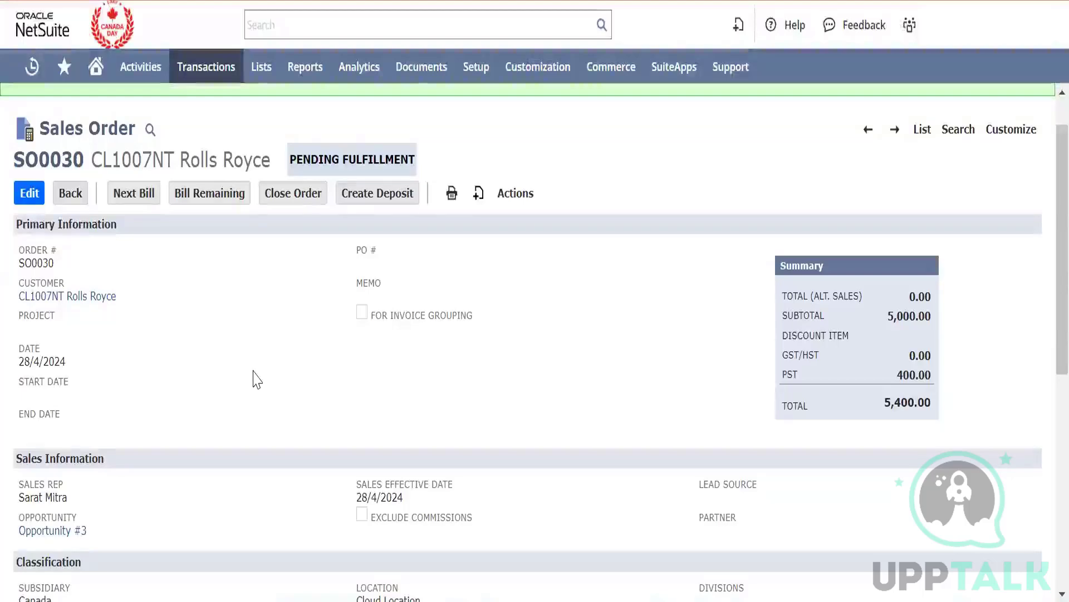
{"action": "scroll", "coordinate": [256, 378], "scroll_direction": "down", "scroll_amount": 8}
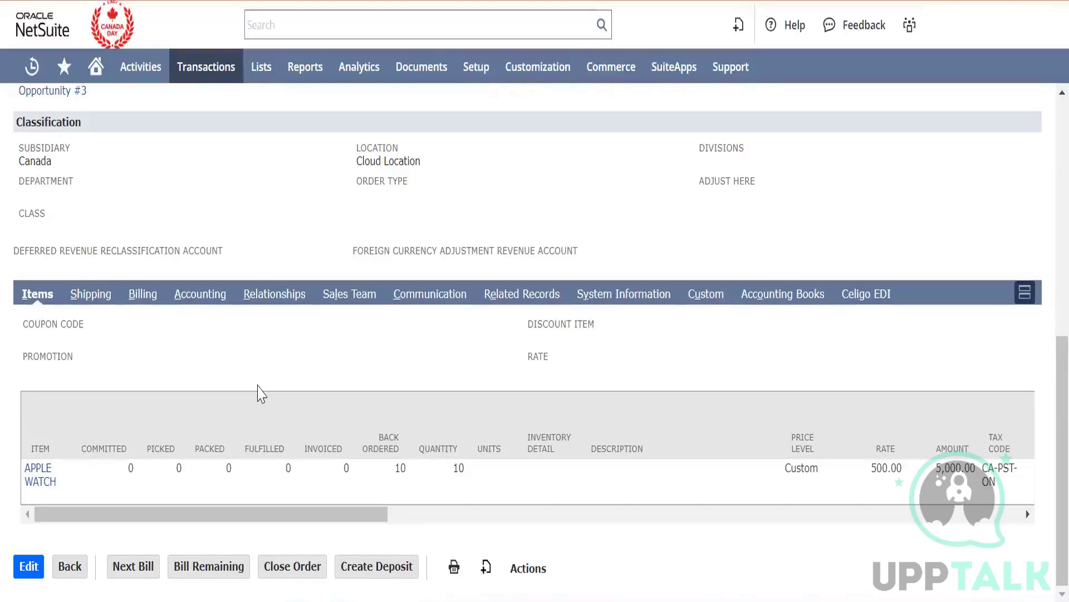
{"action": "scroll", "coordinate": [261, 394], "scroll_direction": "up", "scroll_amount": 2}
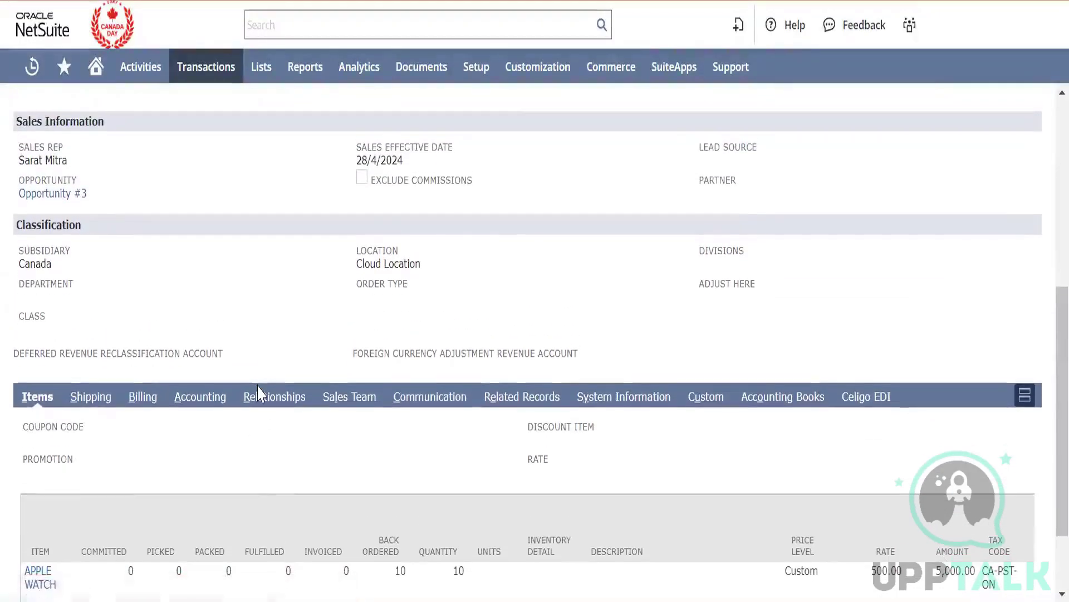
{"action": "scroll", "coordinate": [259, 394], "scroll_direction": "down", "scroll_amount": 2}
Open the APPLE WATCH item record in a new browser tab and check its on-hand quantity at Cloud Location.
{"action": "right_click", "coordinate": [43, 474]}
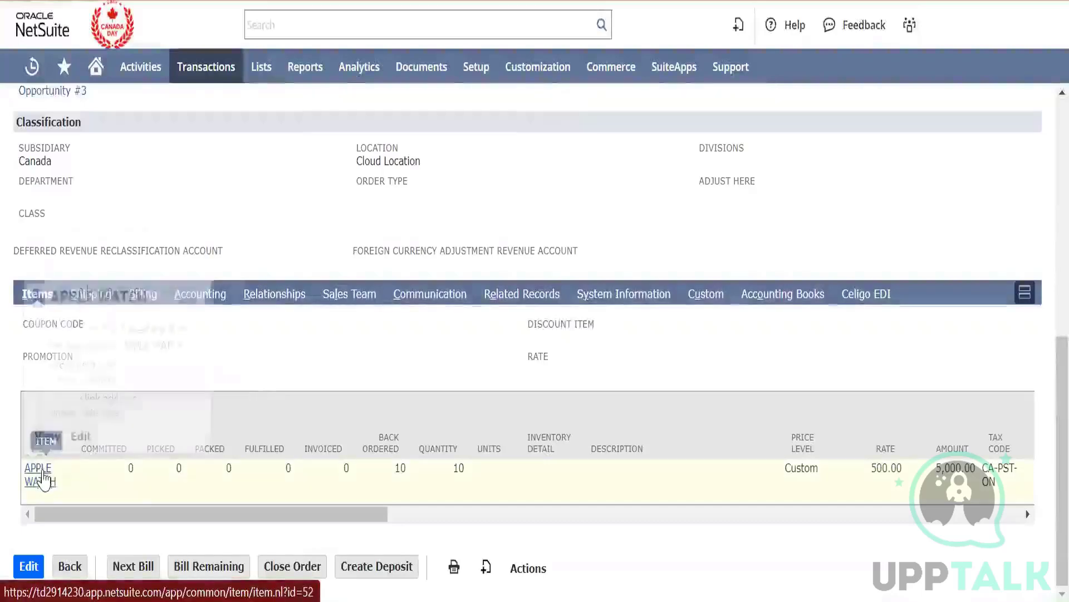
{"action": "left_click", "coordinate": [111, 228]}
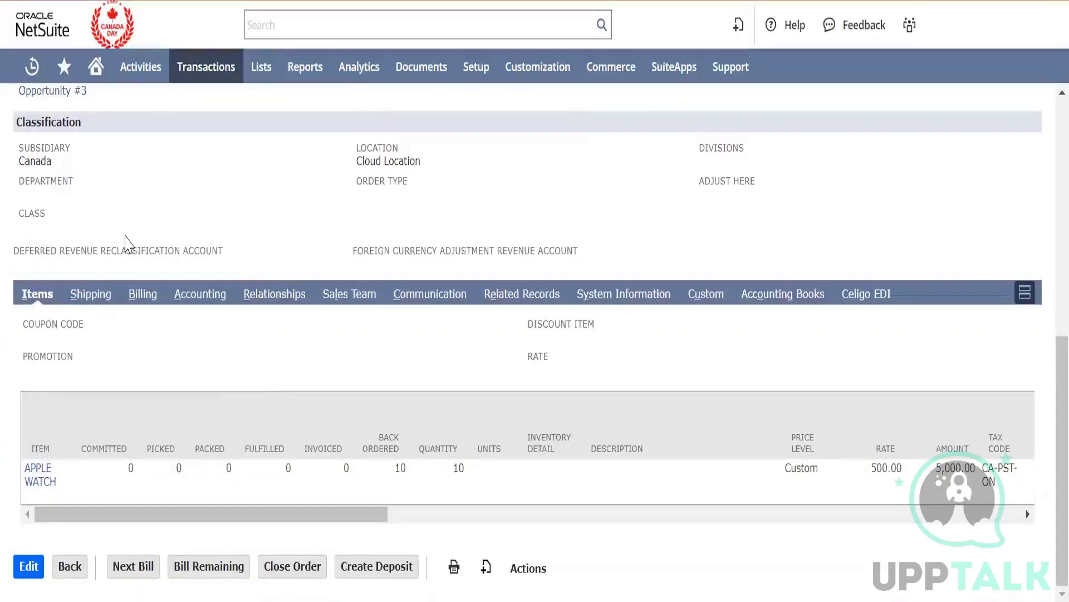
{"action": "key", "text": "ctrl+Tab"}
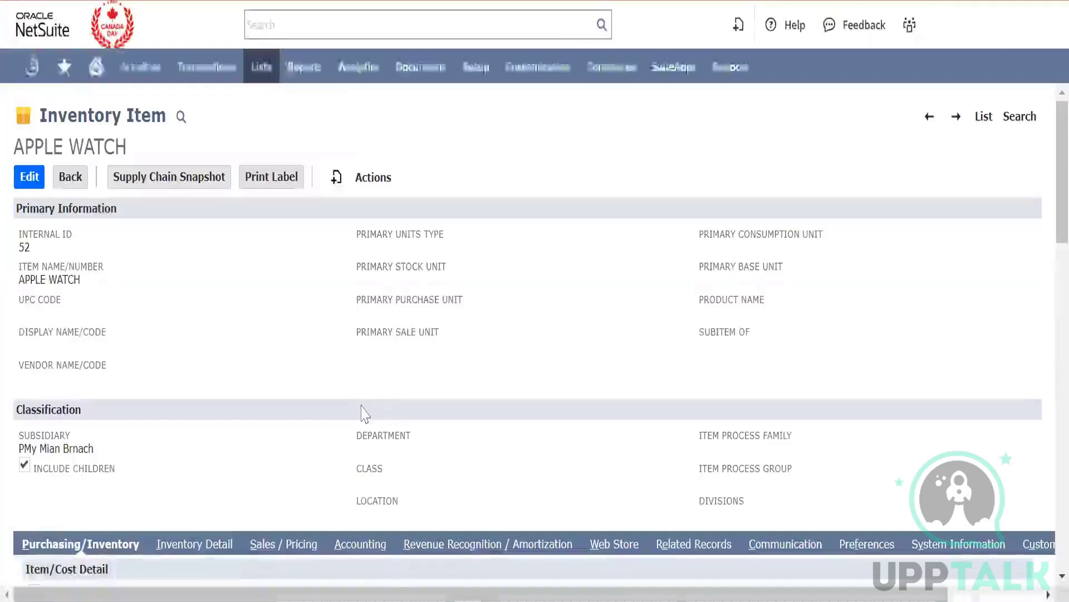
{"action": "scroll", "coordinate": [239, 465], "scroll_direction": "down", "scroll_amount": 15}
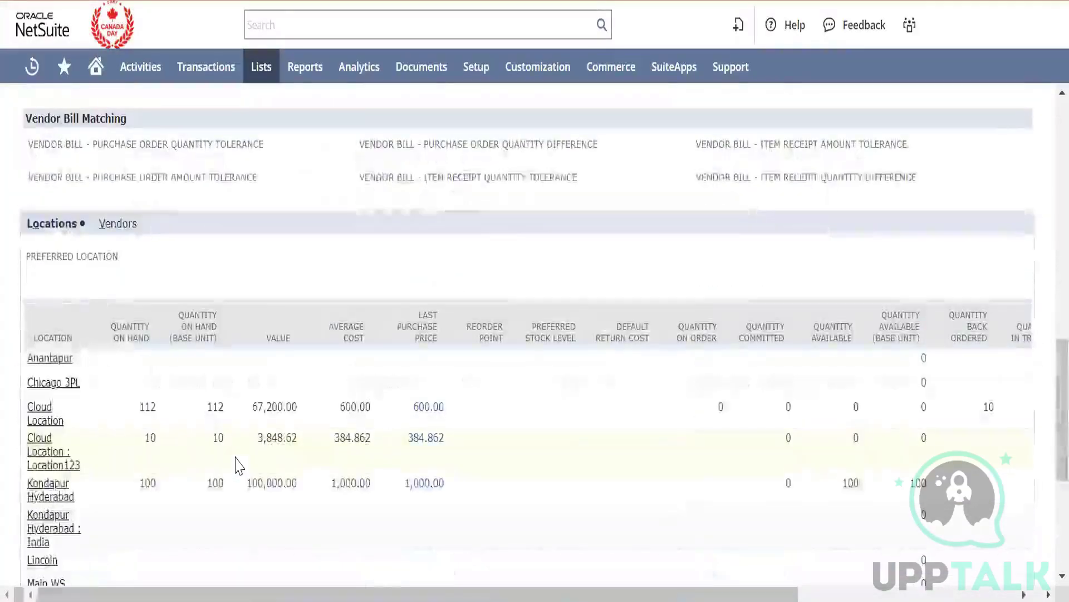
{"action": "double_click", "coordinate": [150, 408]}
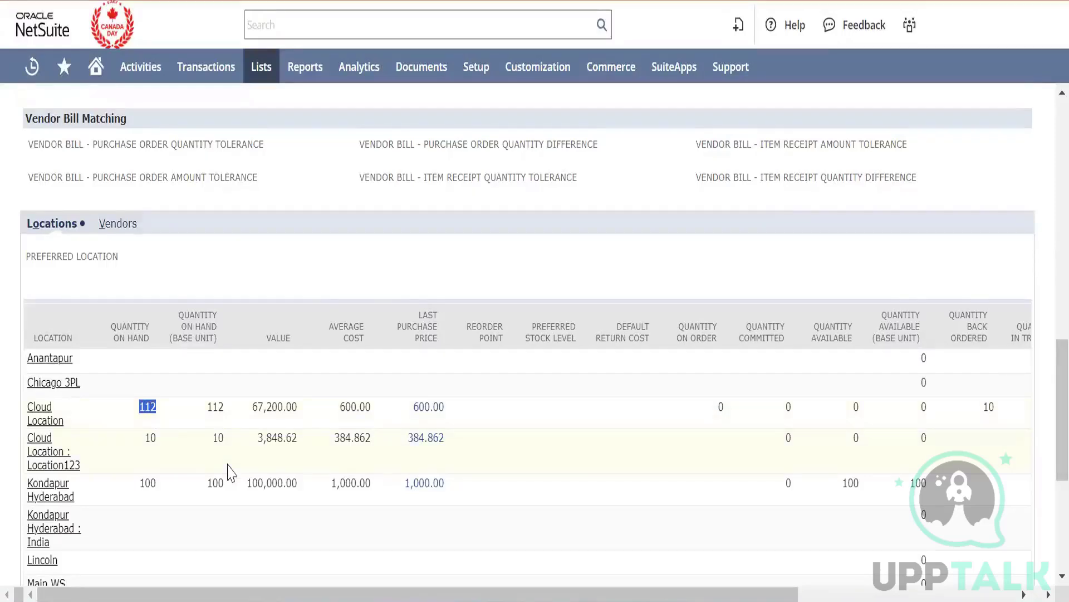
{"action": "scroll", "coordinate": [231, 473], "scroll_direction": "up", "scroll_amount": 6}
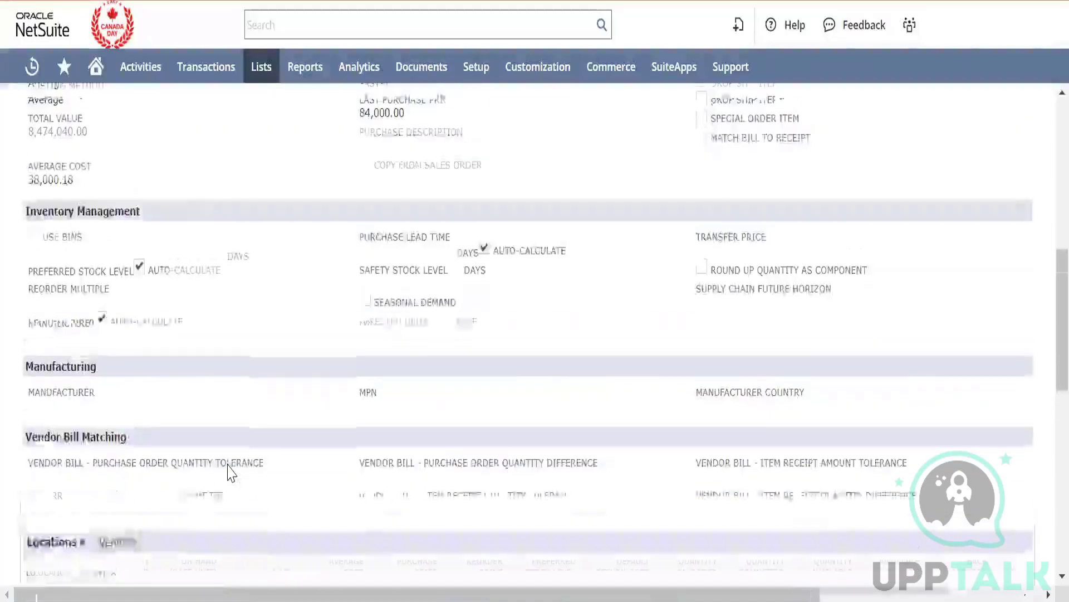
{"action": "scroll", "coordinate": [231, 472], "scroll_direction": "up", "scroll_amount": 7}
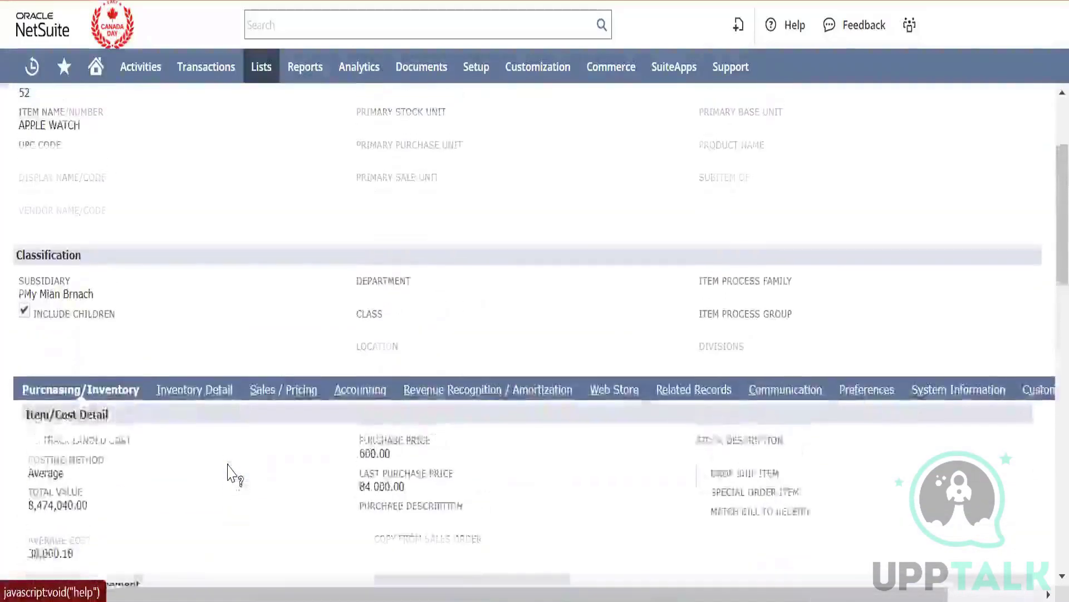
{"action": "scroll", "coordinate": [231, 473], "scroll_direction": "up", "scroll_amount": 2}
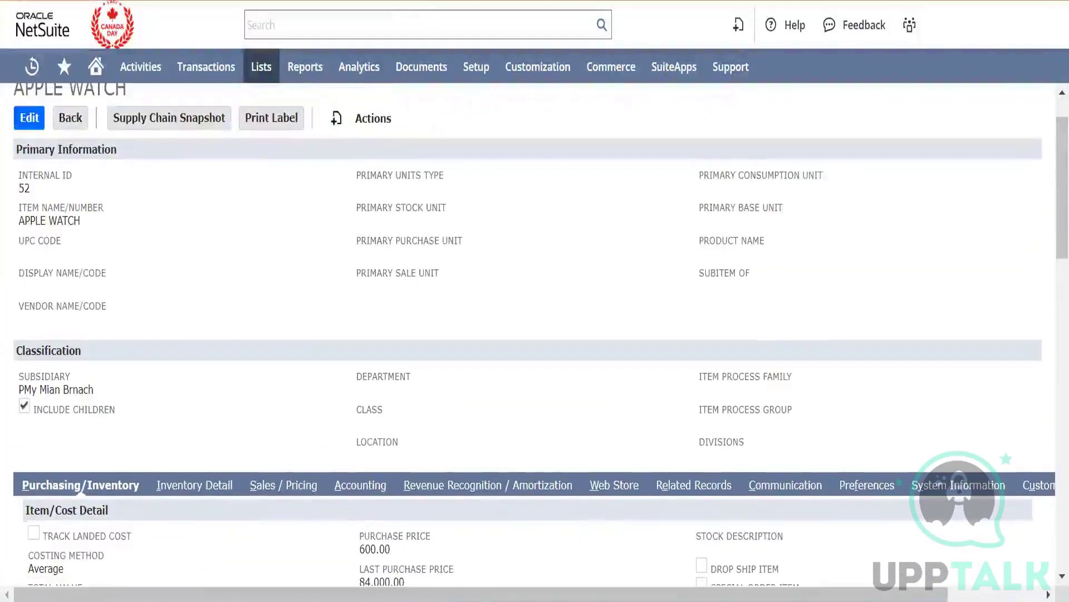
Return to the sales order and check its status, its location and the remaining columns of the APPLE WATCH line.
{"action": "key", "text": "ctrl+shift+Tab"}
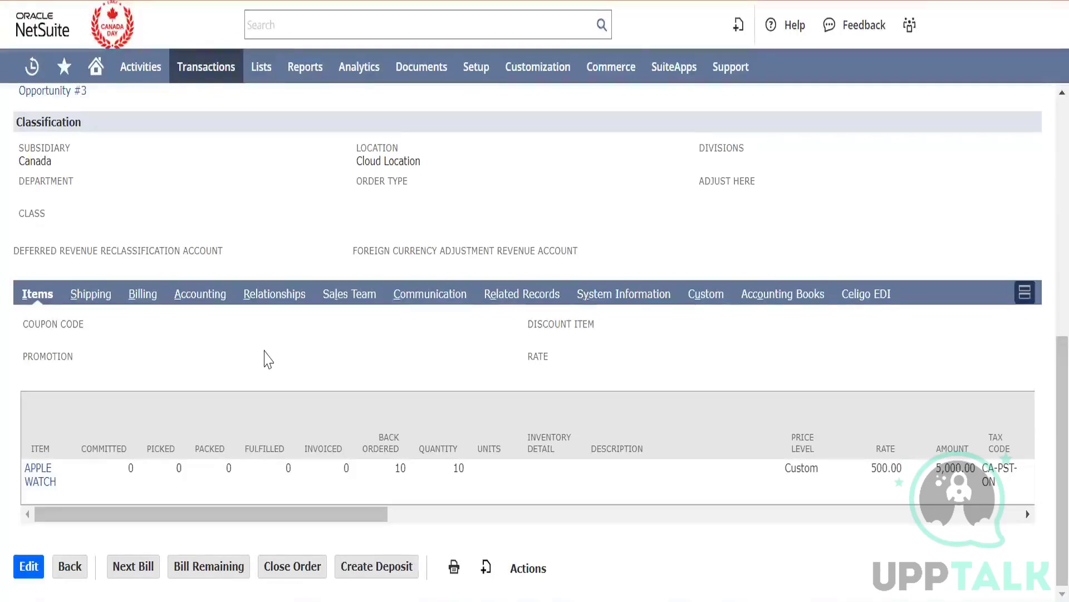
{"action": "scroll", "coordinate": [267, 359], "scroll_direction": "up", "scroll_amount": 9}
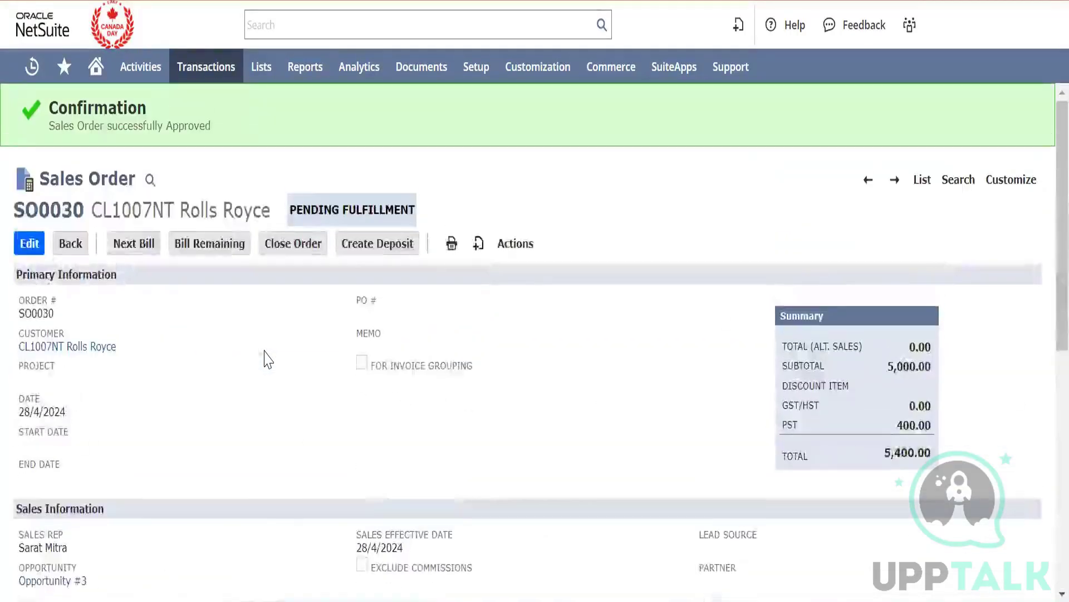
{"action": "triple_click", "coordinate": [367, 220]}
{"action": "left_click", "coordinate": [210, 390]}
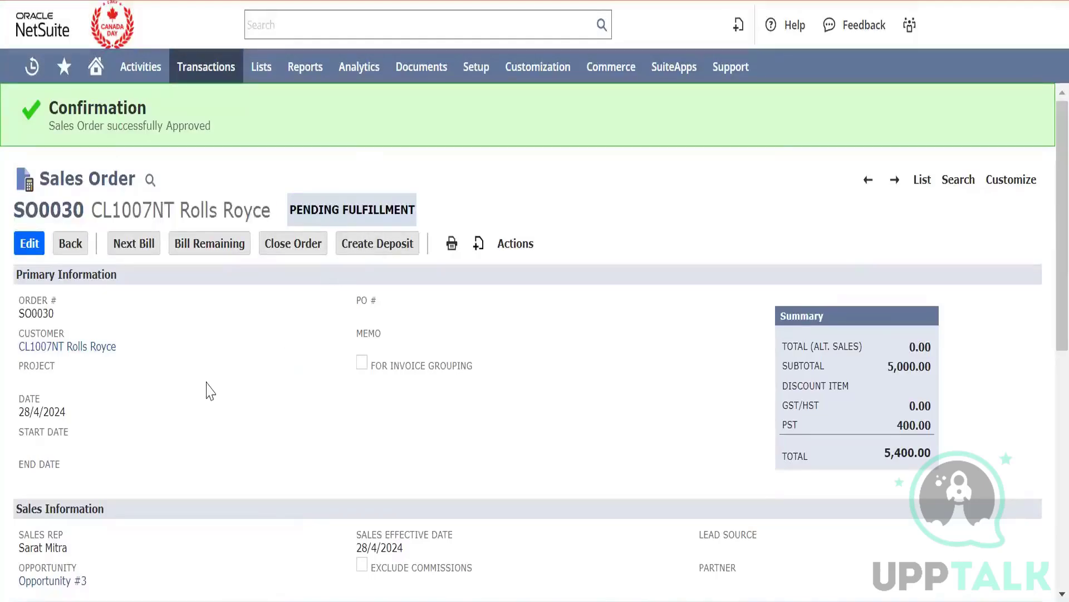
{"action": "scroll", "coordinate": [210, 391], "scroll_direction": "down", "scroll_amount": 7}
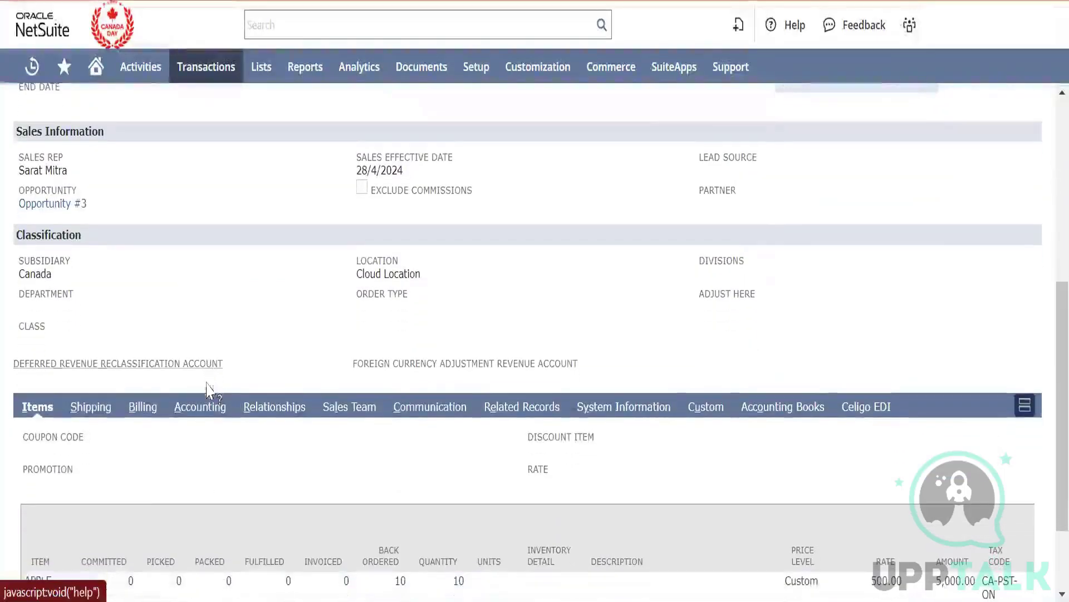
{"action": "triple_click", "coordinate": [395, 276]}
{"action": "scroll", "coordinate": [395, 276], "scroll_direction": "down", "scroll_amount": 2}
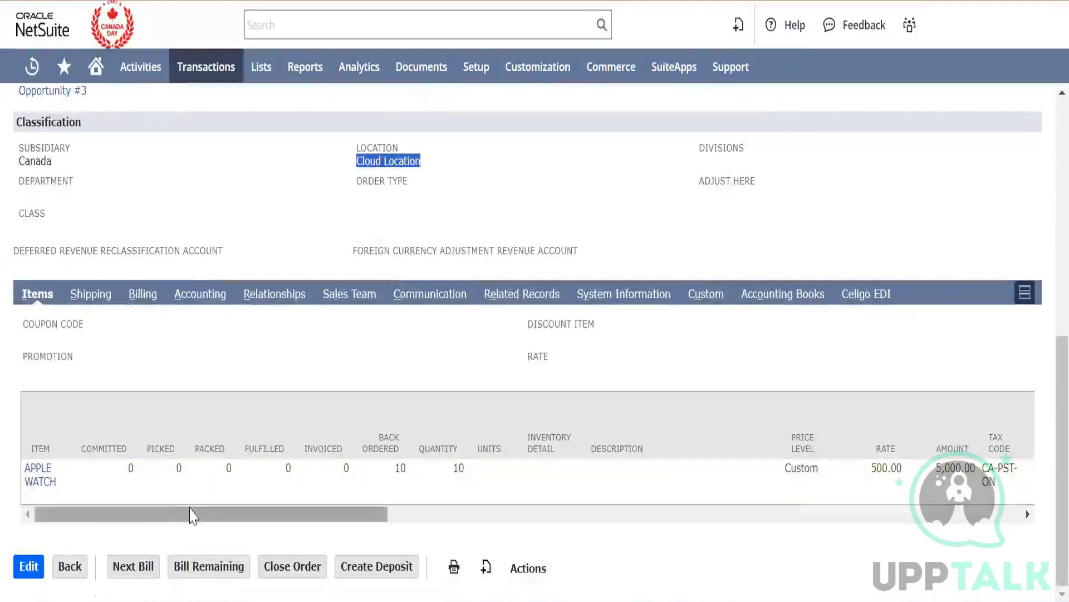
{"action": "left_click_drag", "start_coordinate": [190, 508], "coordinate": [371, 553]}
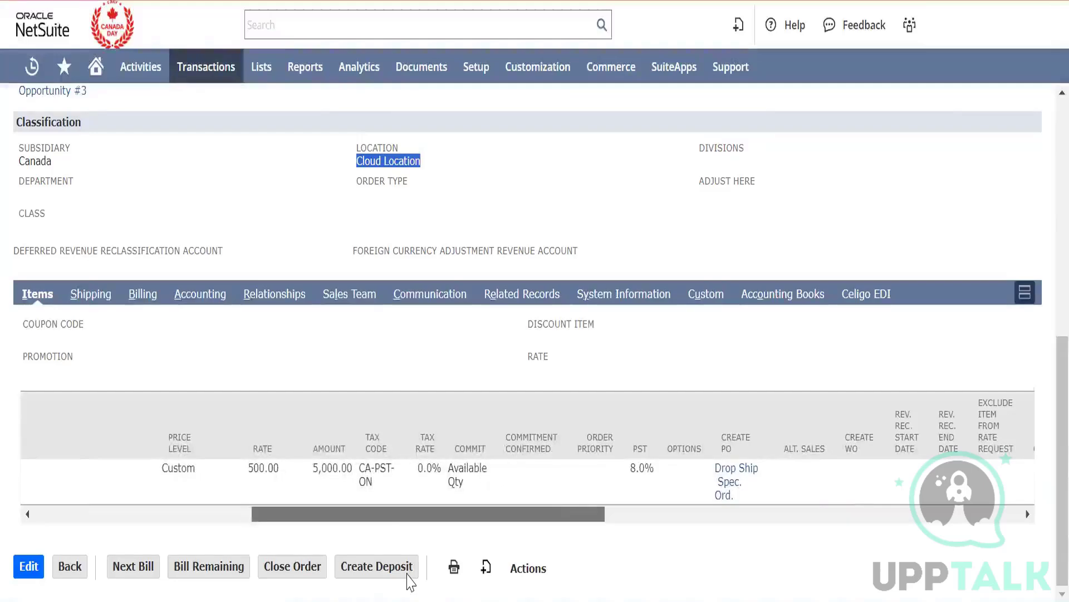
{"action": "left_click_drag", "start_coordinate": [407, 574], "coordinate": [505, 599]}
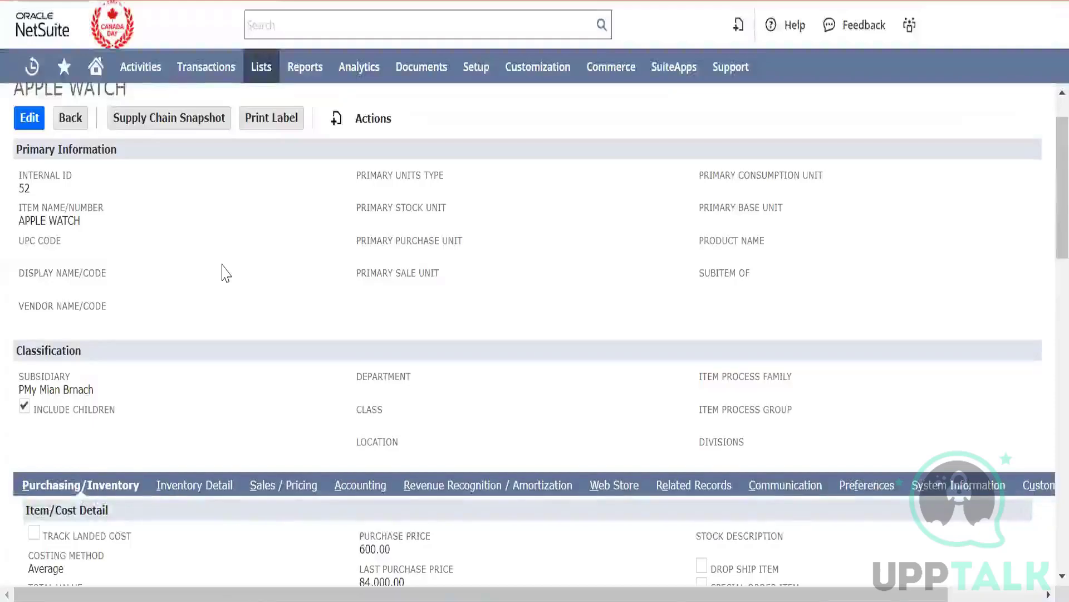
{"action": "scroll", "coordinate": [226, 273], "scroll_direction": "up", "scroll_amount": 1}
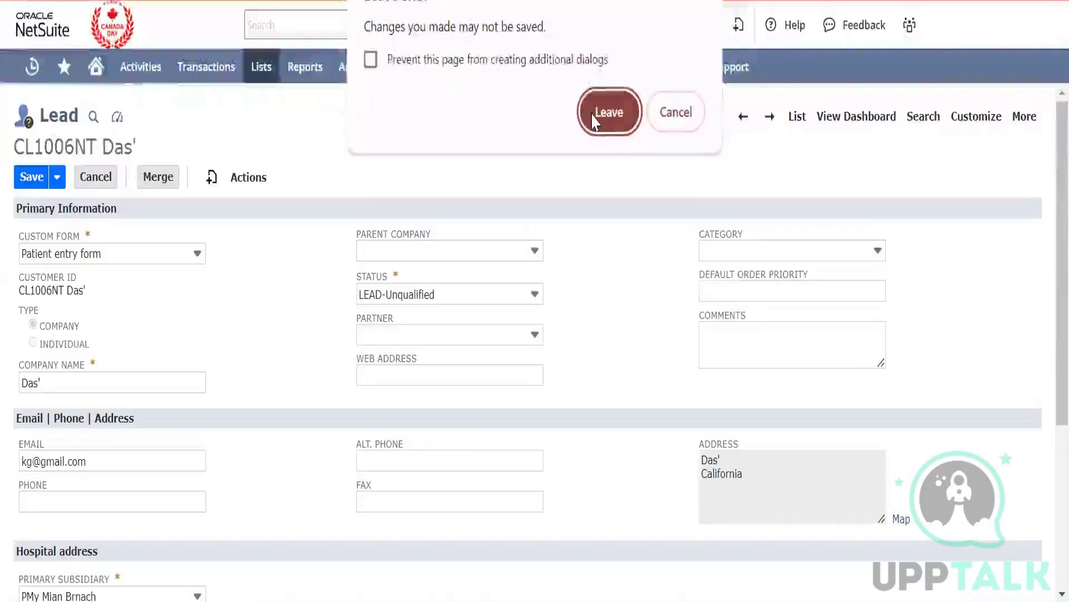
Leave the lead without saving, and look up the APPLE WATCH inventory item to review its stock quantities by location.
{"action": "left_click", "coordinate": [608, 112]}
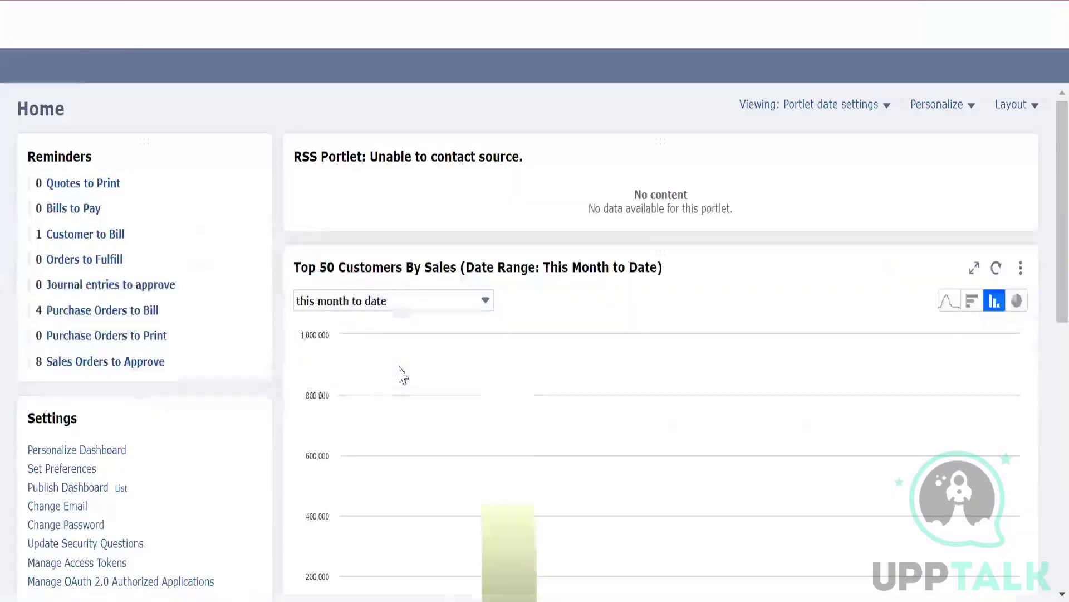
{"action": "left_click", "coordinate": [373, 21]}
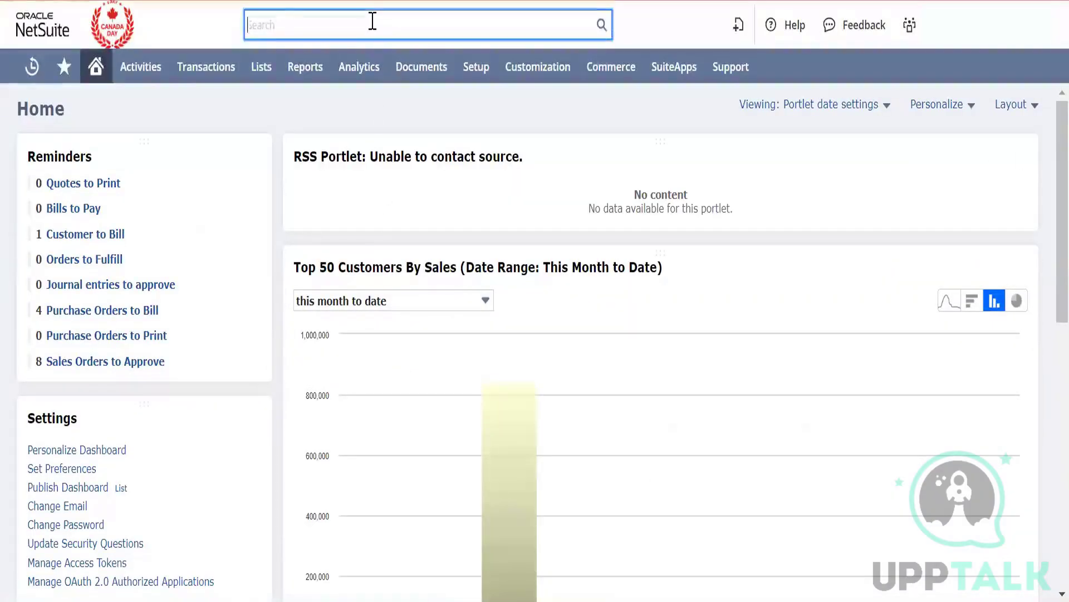
{"action": "type", "text": "apple wat"}
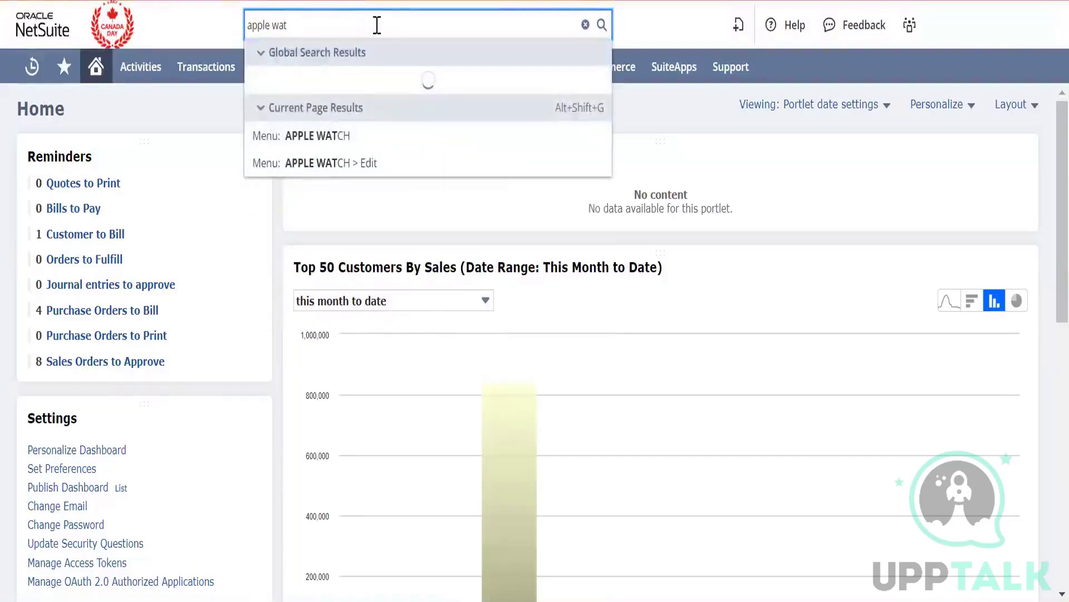
{"action": "left_click", "coordinate": [411, 135]}
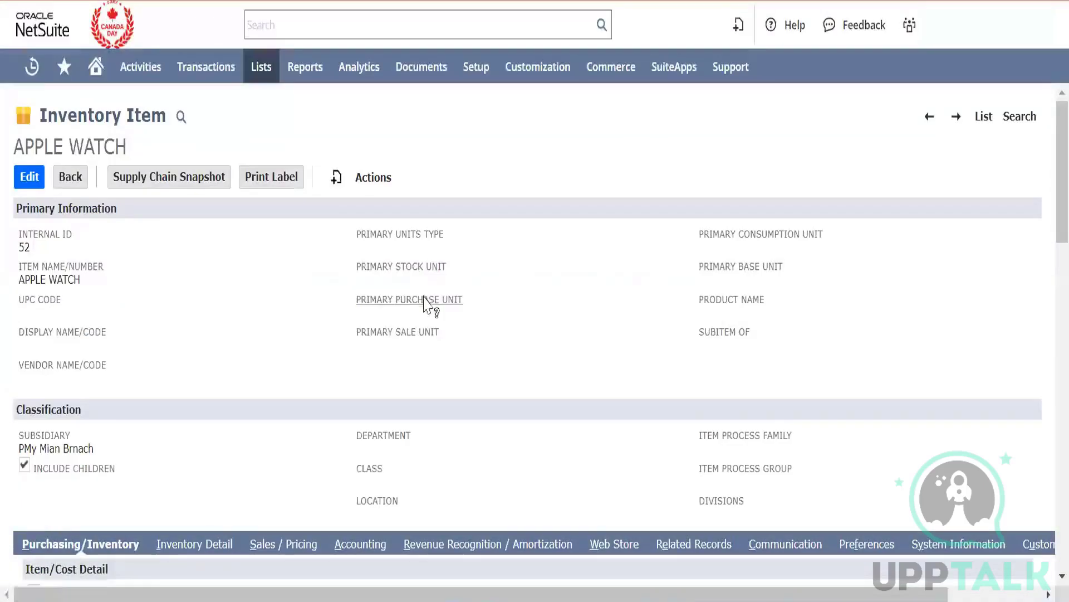
{"action": "scroll", "coordinate": [425, 305], "scroll_direction": "down", "scroll_amount": 8}
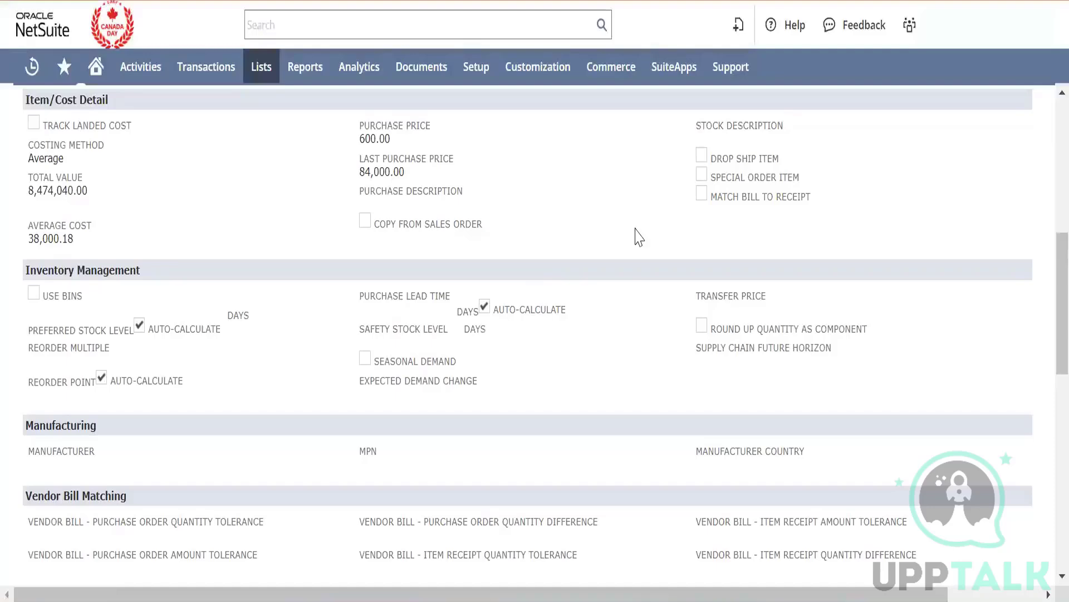
{"action": "scroll", "coordinate": [639, 237], "scroll_direction": "down", "scroll_amount": 3}
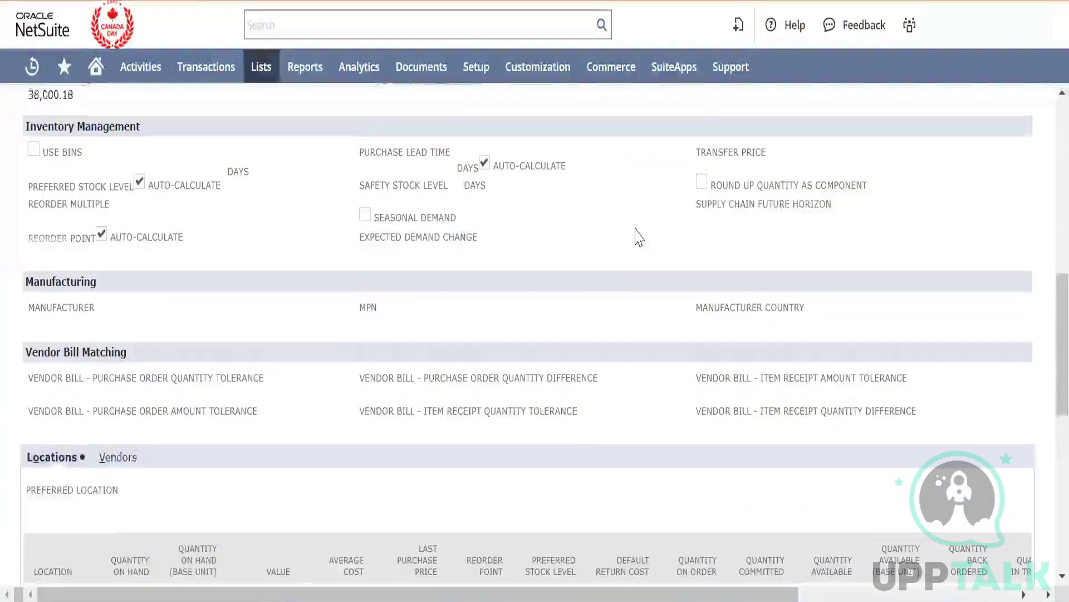
{"action": "scroll", "coordinate": [639, 237], "scroll_direction": "down", "scroll_amount": 8}
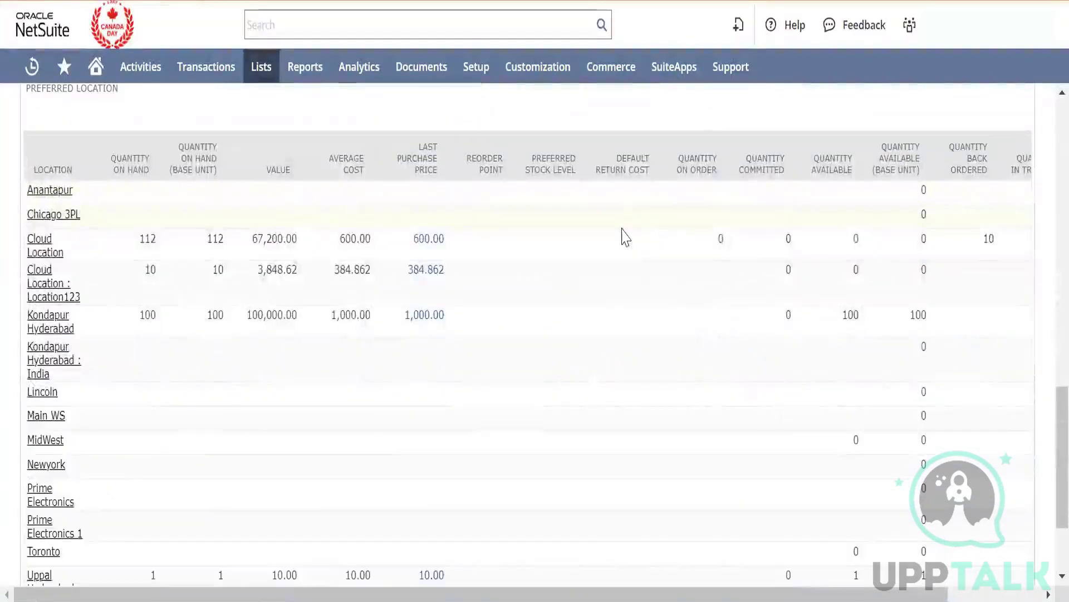
{"action": "scroll", "coordinate": [625, 237], "scroll_direction": "up", "scroll_amount": 12}
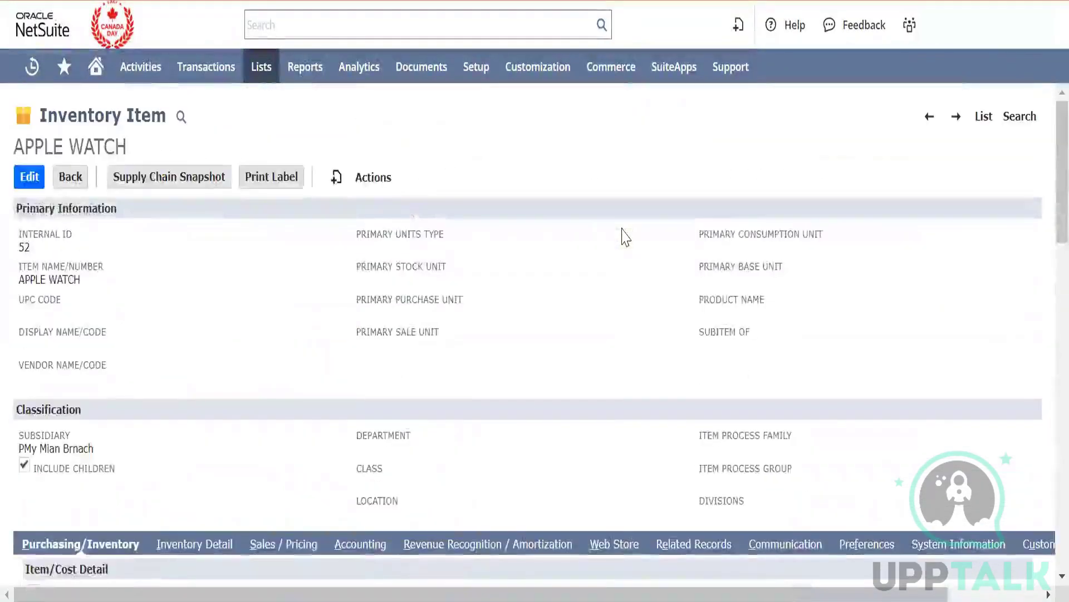
Open the list of existing sales orders.
{"action": "mouse_move", "coordinate": [213, 78]}
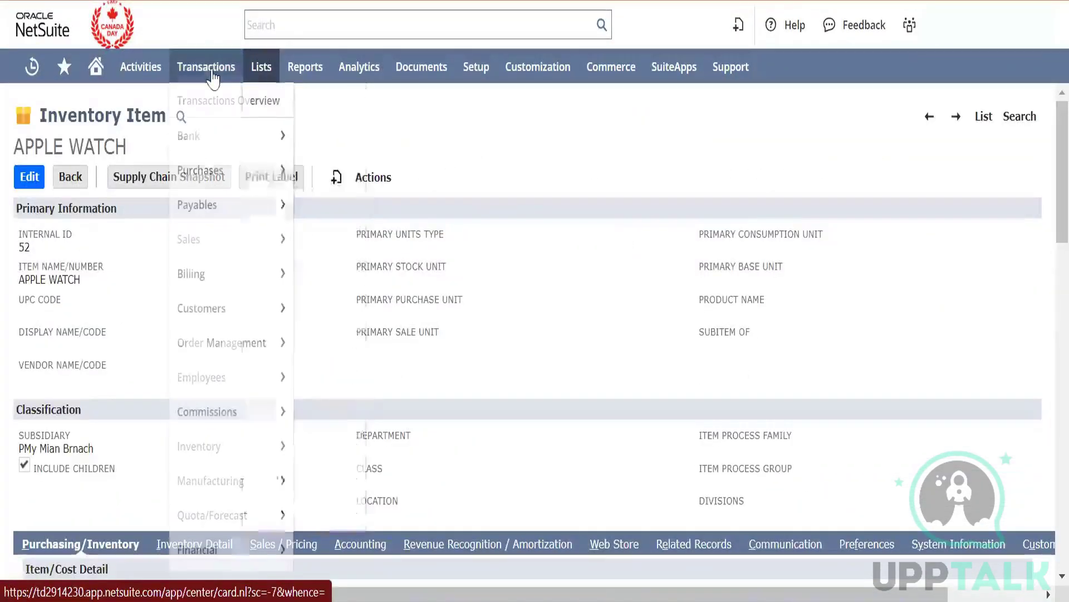
{"action": "mouse_move", "coordinate": [234, 241]}
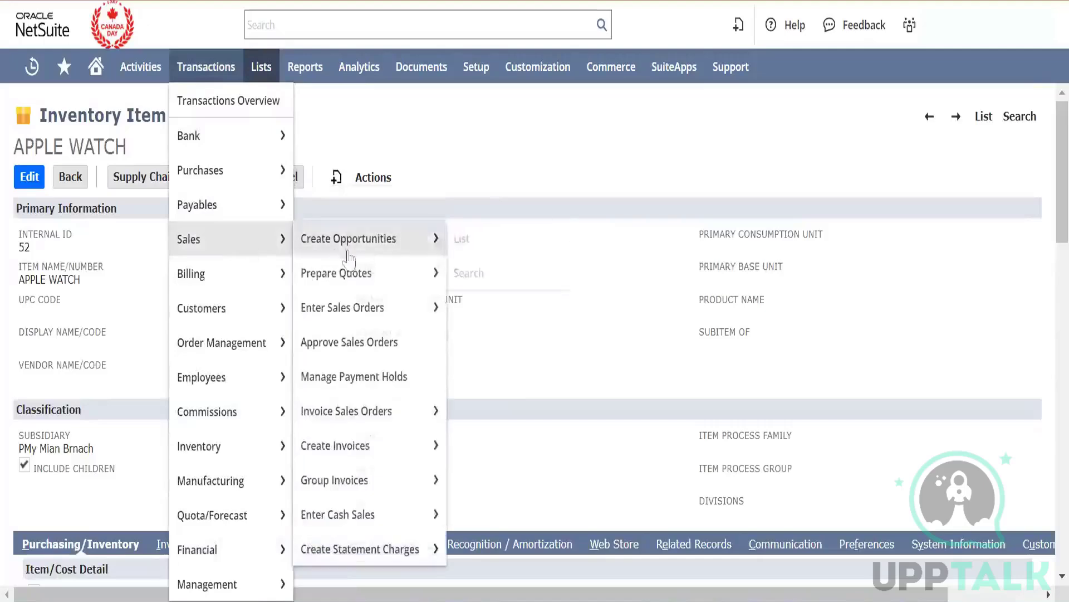
{"action": "mouse_move", "coordinate": [401, 311]}
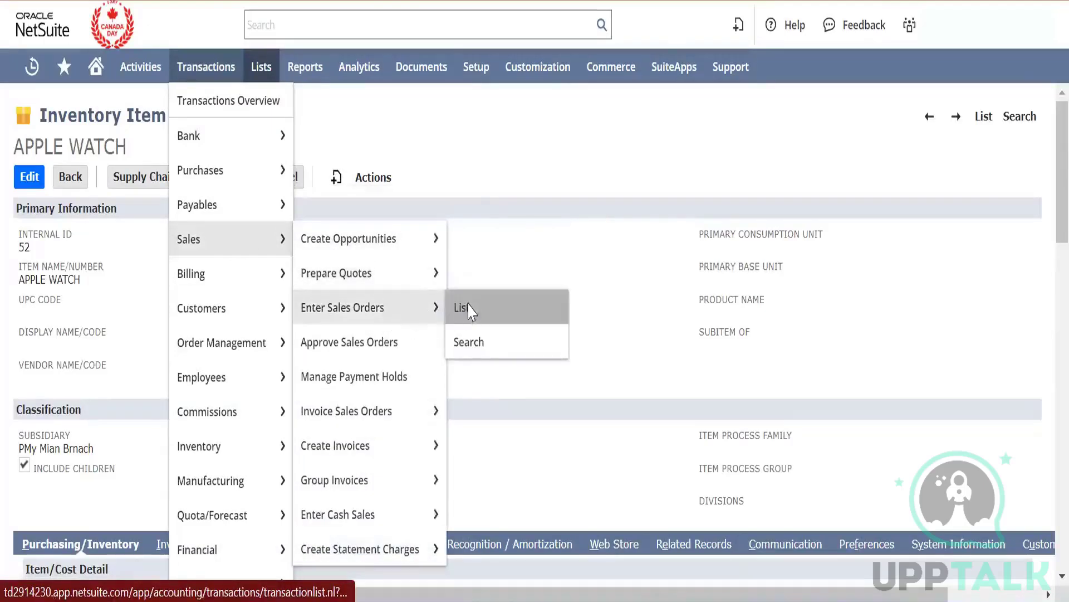
Open the recent Rolls Royce sales order in a new browser tab.
{"action": "right_click", "coordinate": [468, 310]}
{"action": "left_click", "coordinate": [539, 71]}
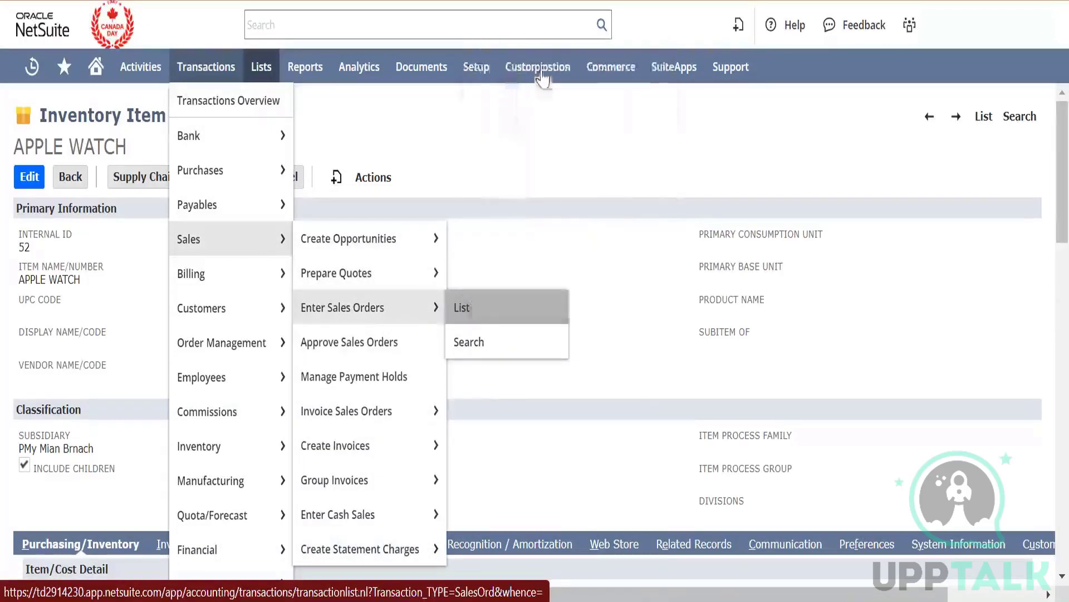
{"action": "mouse_move", "coordinate": [31, 75]}
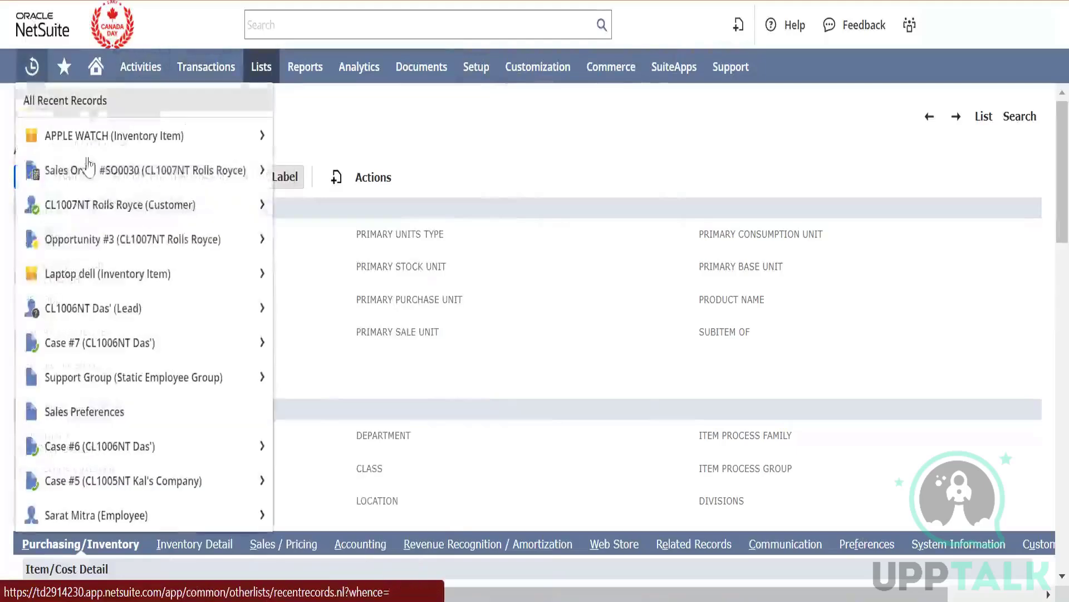
{"action": "right_click", "coordinate": [139, 172]}
{"action": "left_click", "coordinate": [178, 196]}
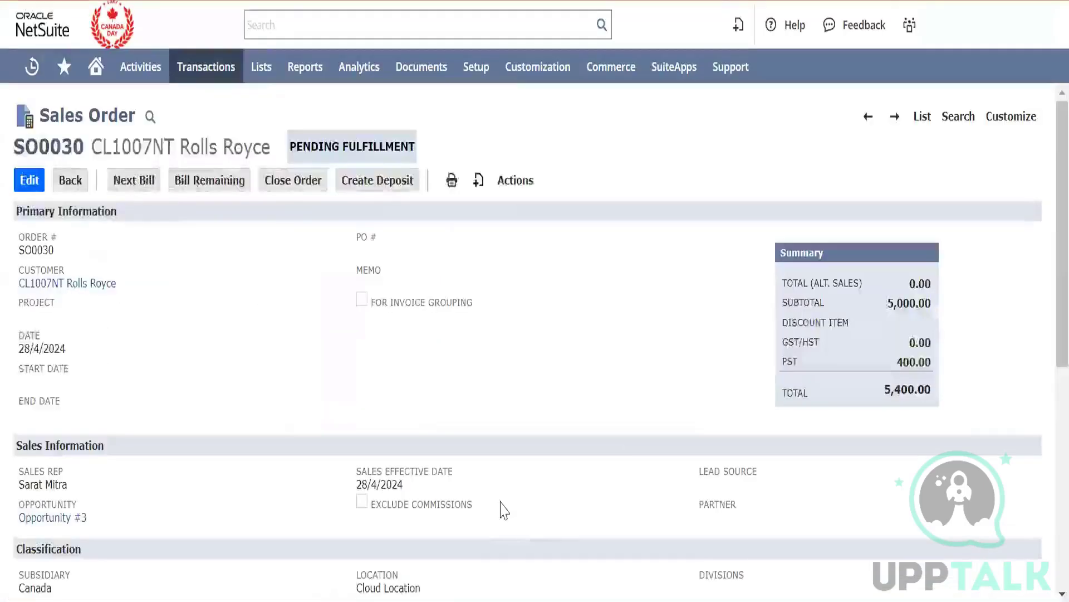
Create a drop-ship purchase order from the APPLE WATCH line of the sales order.
{"action": "scroll", "coordinate": [516, 419], "scroll_direction": "down", "scroll_amount": 8}
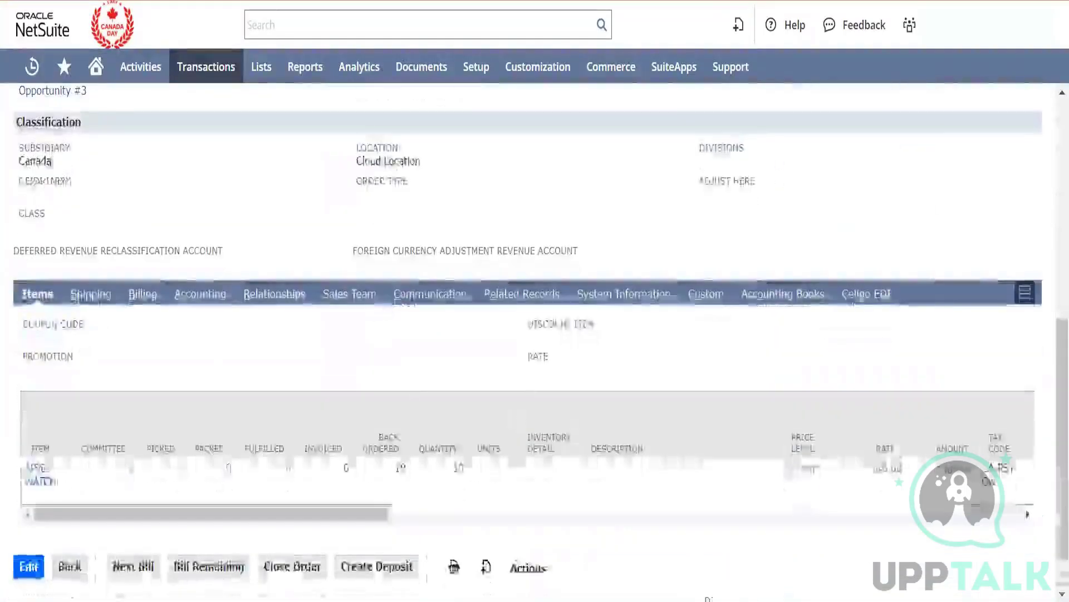
{"action": "left_click_drag", "start_coordinate": [343, 517], "coordinate": [640, 583]}
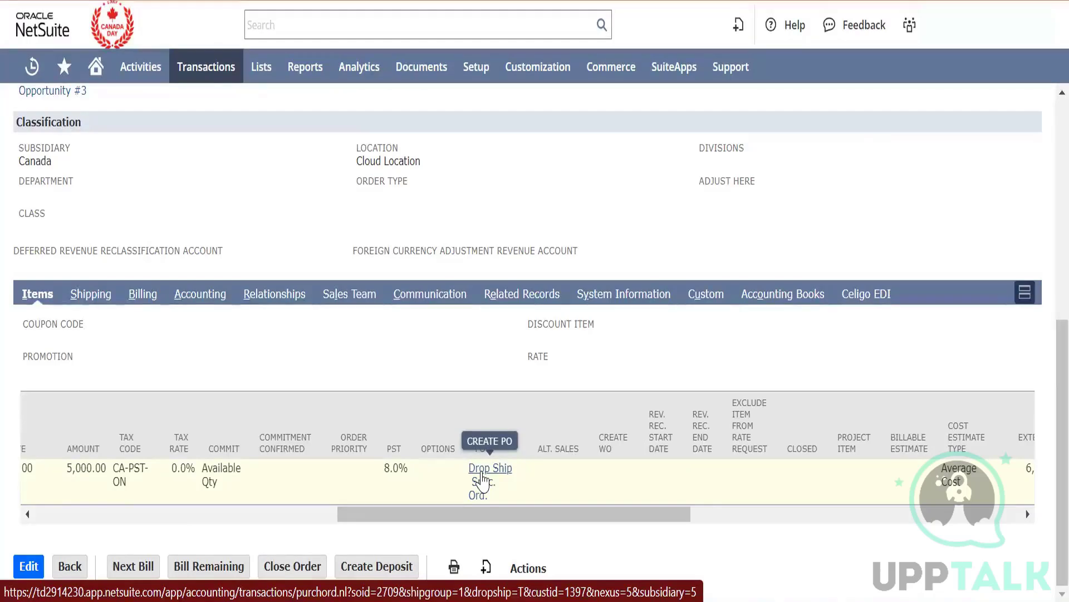
{"action": "left_click", "coordinate": [483, 478]}
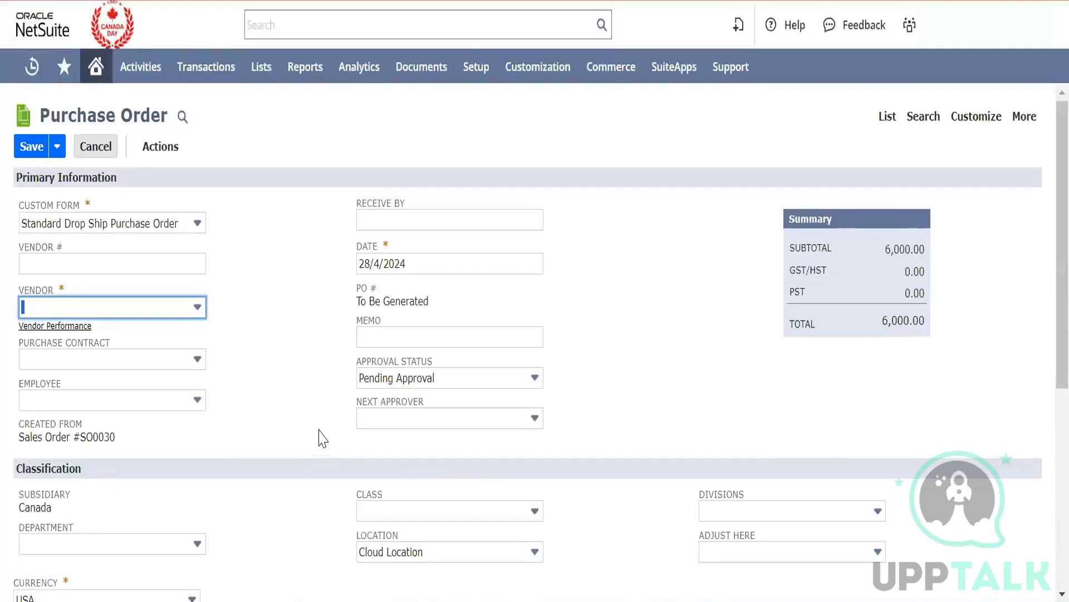
Show the purchase order's item lines and try to save the order.
{"action": "scroll", "coordinate": [322, 438], "scroll_direction": "down", "scroll_amount": 6}
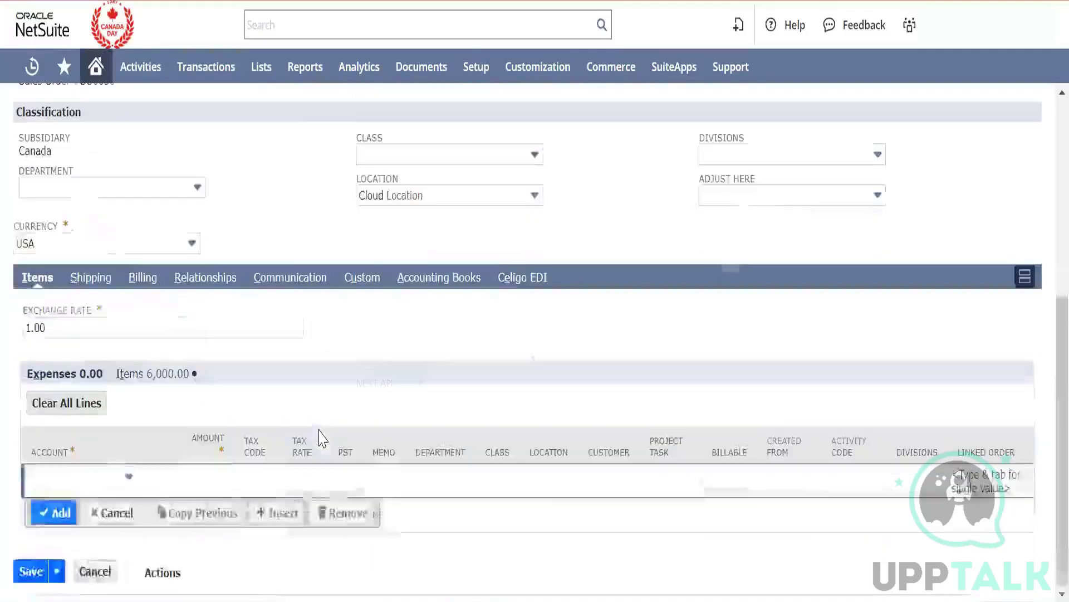
{"action": "left_click", "coordinate": [181, 381]}
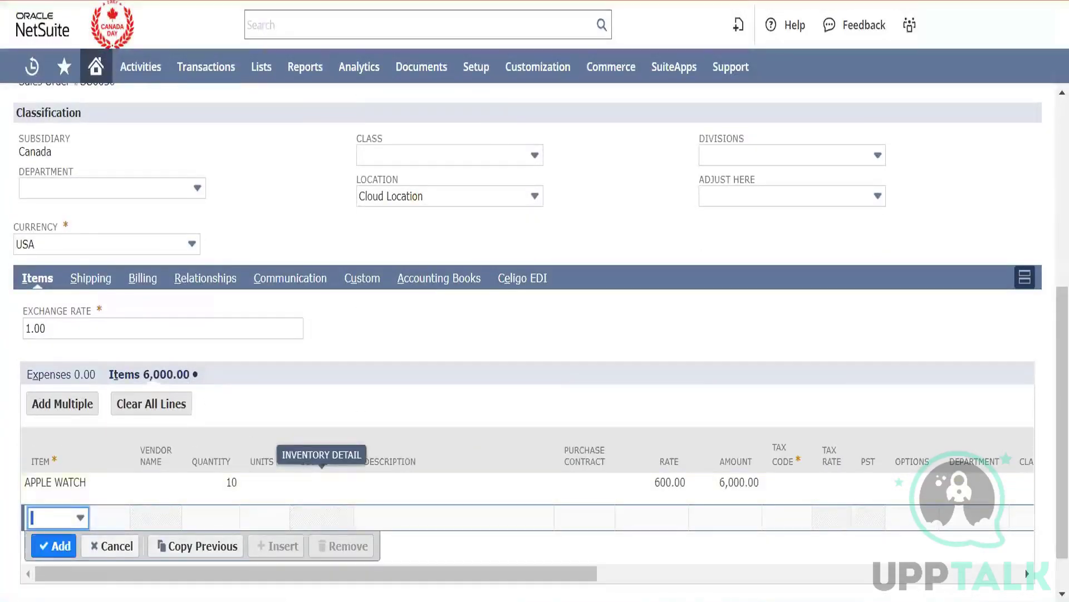
{"action": "scroll", "coordinate": [106, 546], "scroll_direction": "down", "scroll_amount": 1}
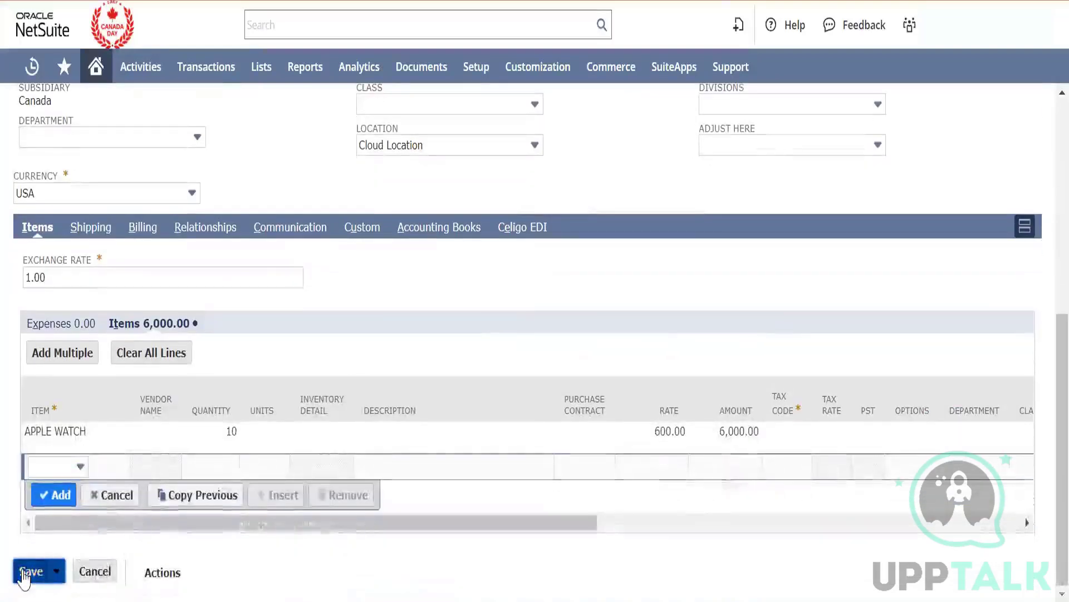
{"action": "left_click", "coordinate": [23, 573]}
{"action": "left_click", "coordinate": [655, 80]}
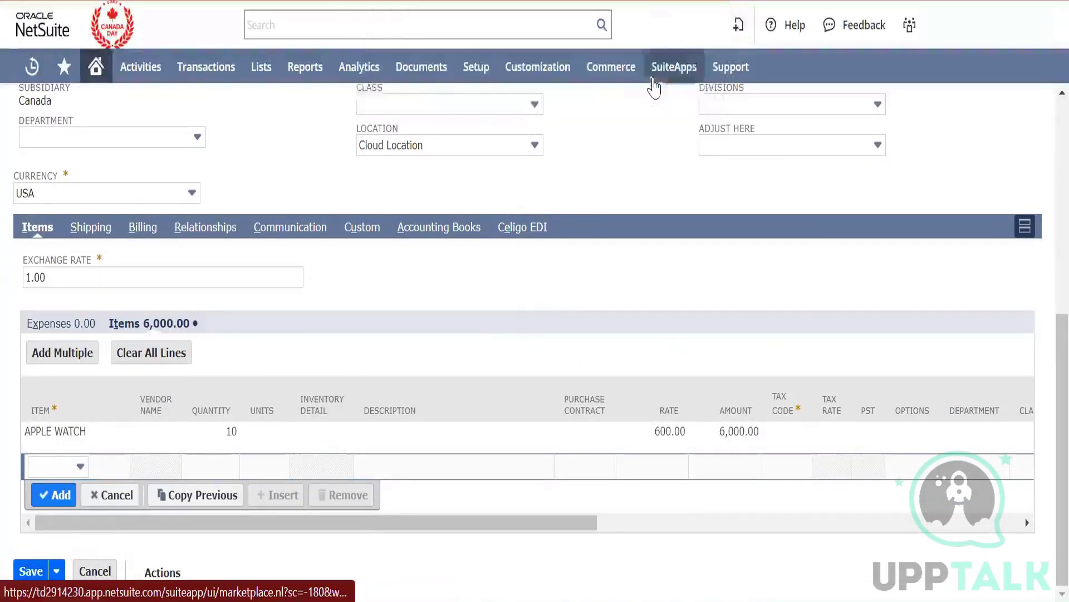
Set the APPLE WATCH line's tax code to CA-E and its rate to 400, and apply the line changes.
{"action": "left_click", "coordinate": [793, 445]}
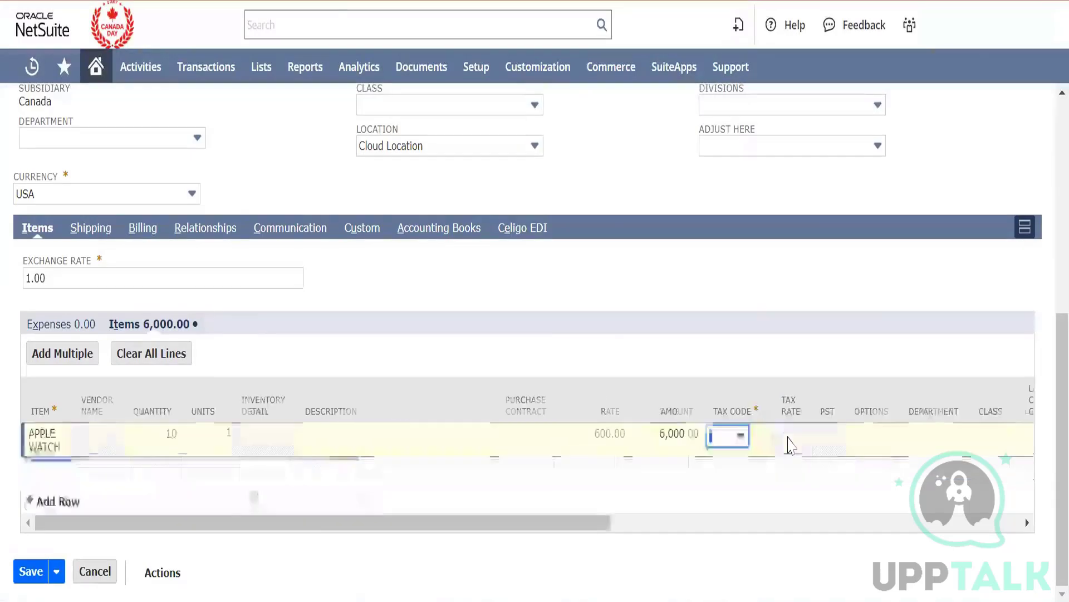
{"action": "left_click", "coordinate": [740, 436]}
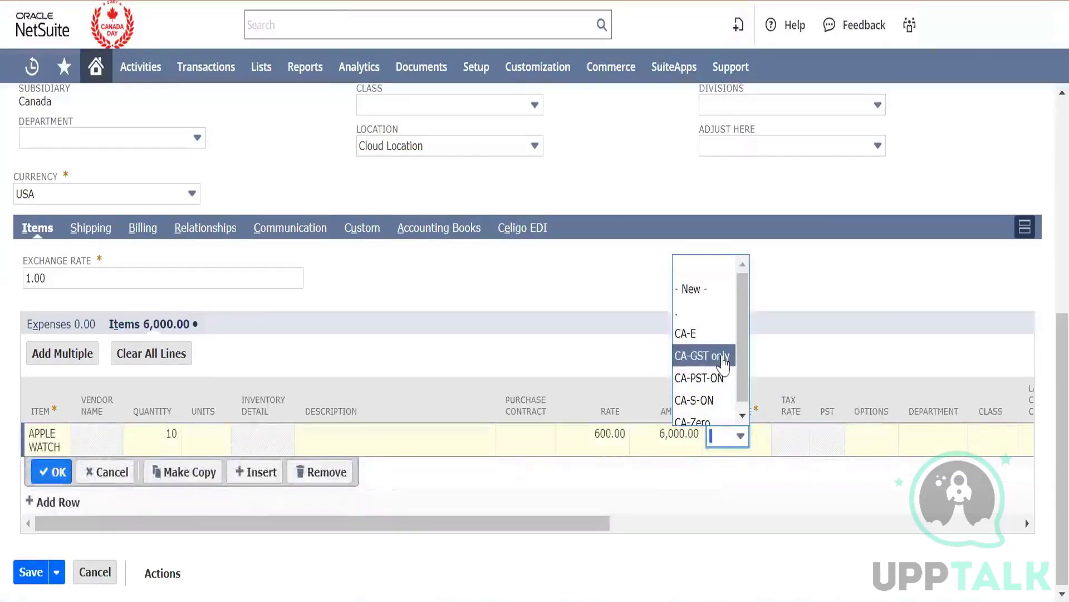
{"action": "left_click", "coordinate": [715, 334]}
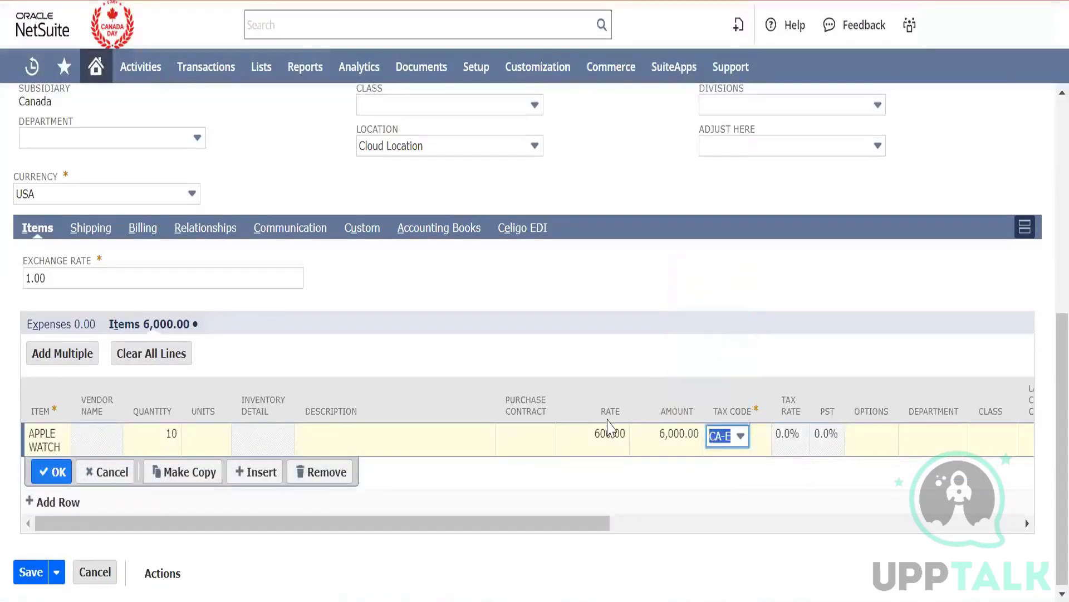
{"action": "left_click", "coordinate": [608, 435]}
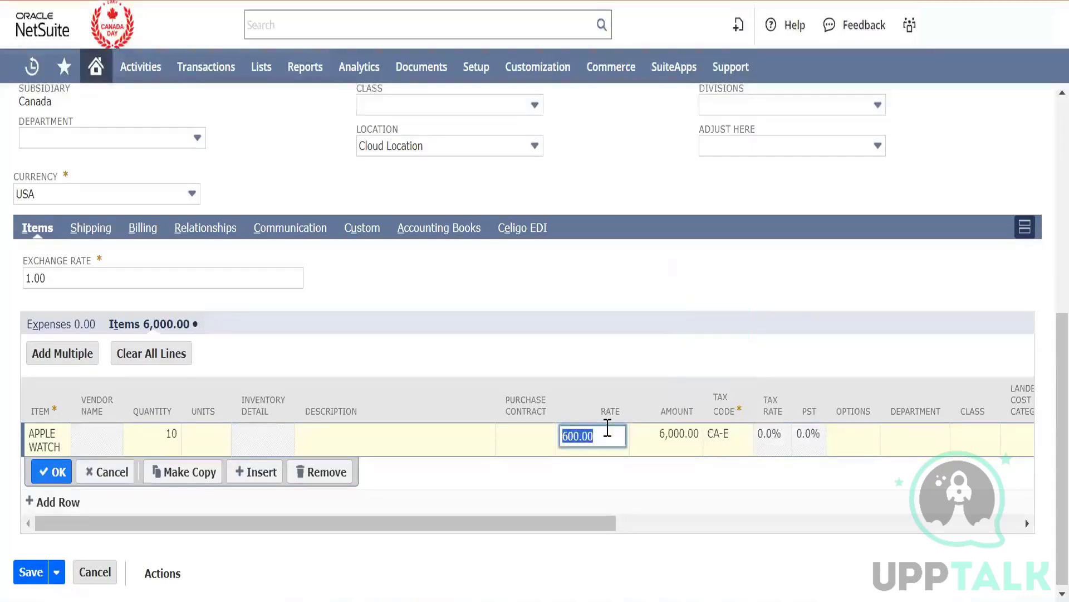
{"action": "type", "text": "400"}
{"action": "key", "text": "Tab"}
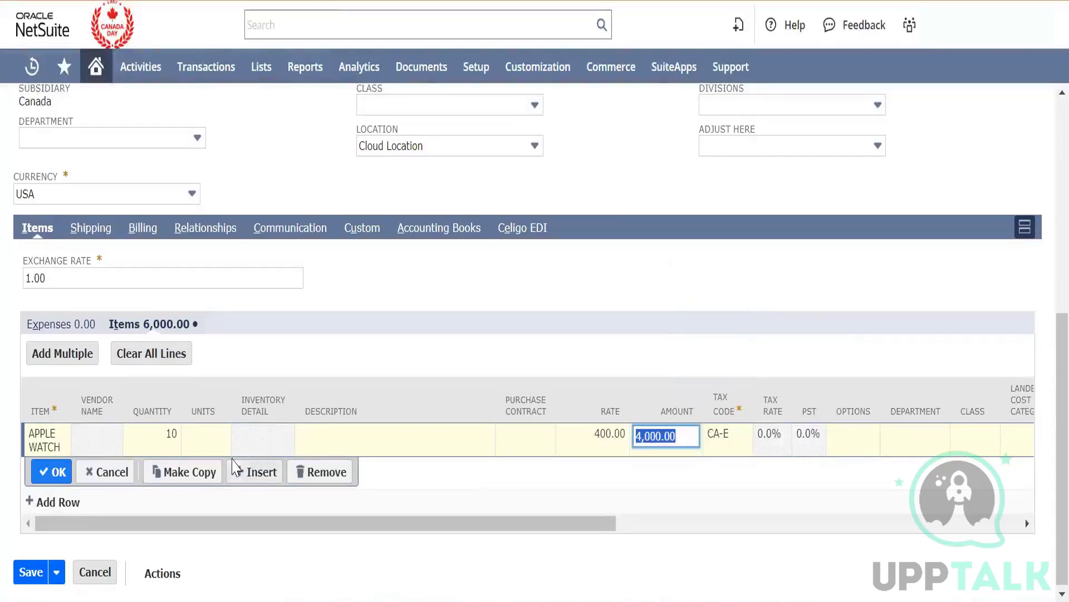
{"action": "left_click", "coordinate": [38, 465]}
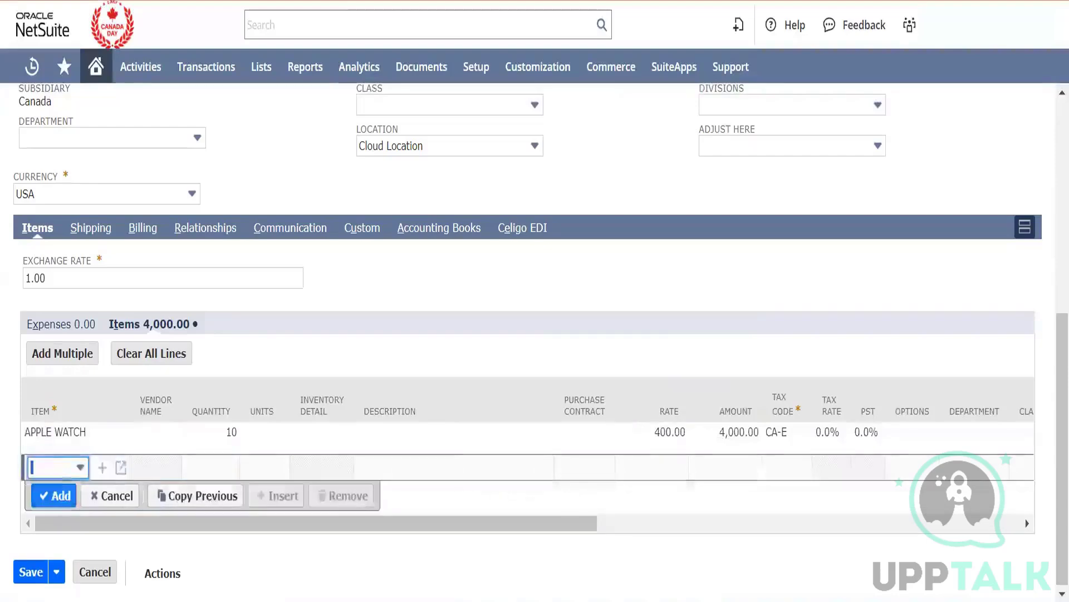
Set the purchase order's vendor to Advent Global Solutions and save the order.
{"action": "left_click", "coordinate": [33, 571]}
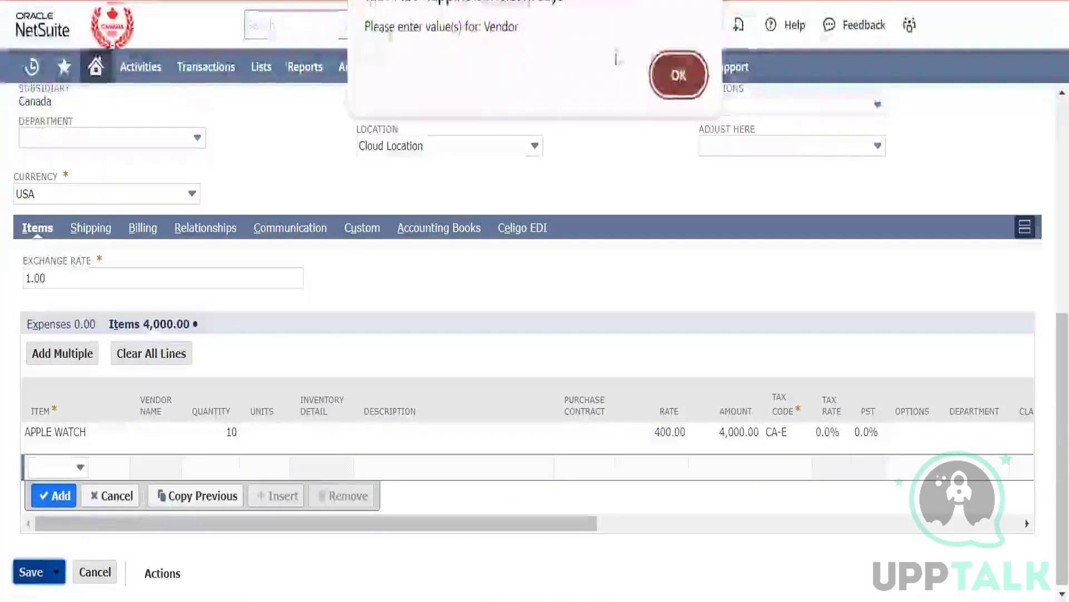
{"action": "left_click", "coordinate": [677, 74]}
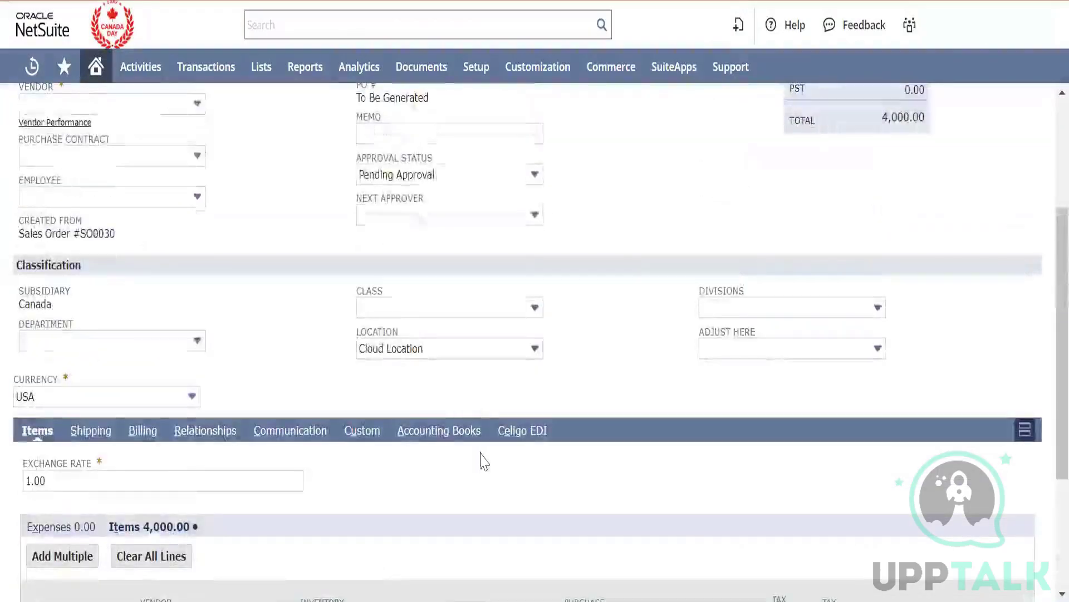
{"action": "mouse_move", "coordinate": [140, 66]}
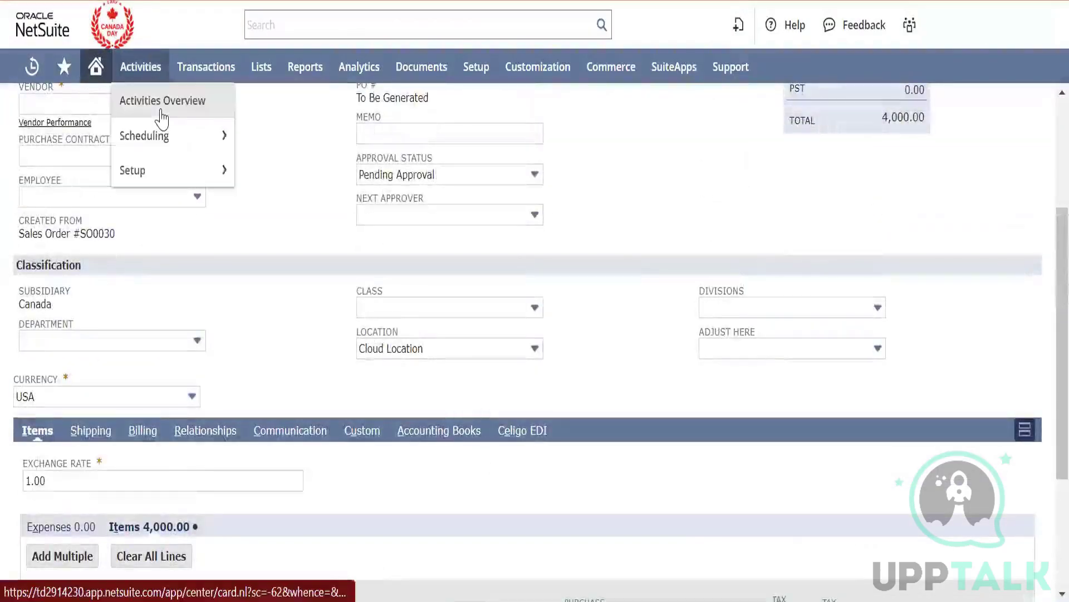
{"action": "left_click", "coordinate": [78, 105]}
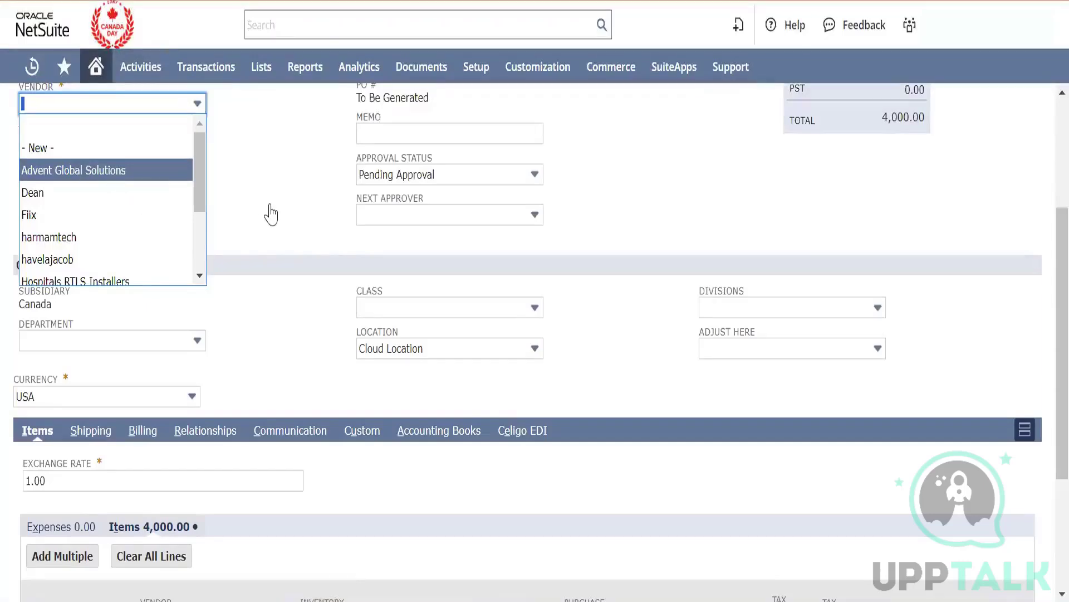
{"action": "key", "text": "Return"}
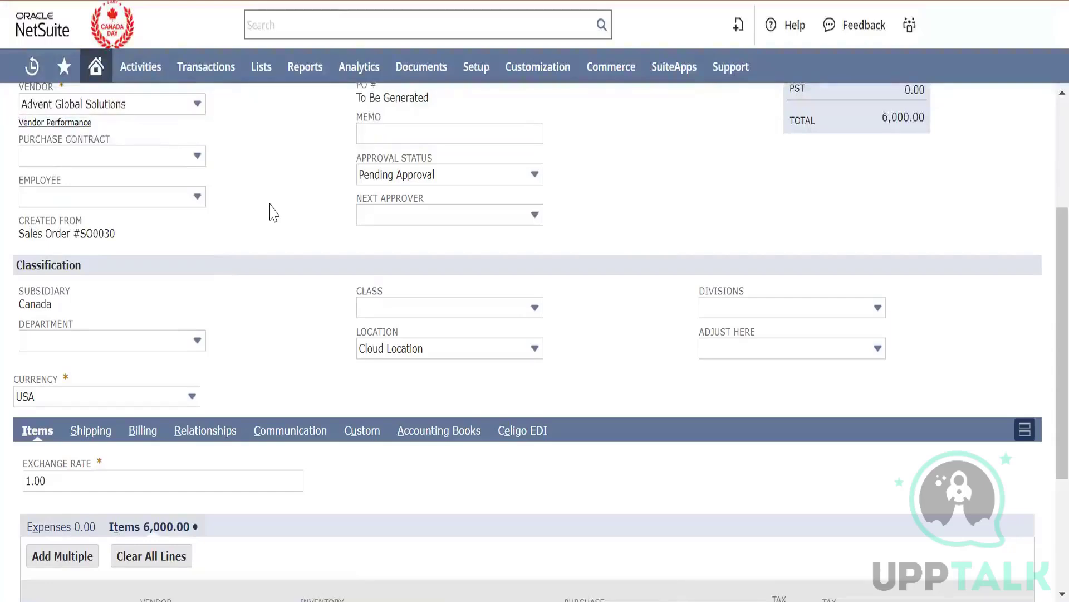
{"action": "scroll", "coordinate": [272, 211], "scroll_direction": "down", "scroll_amount": 4}
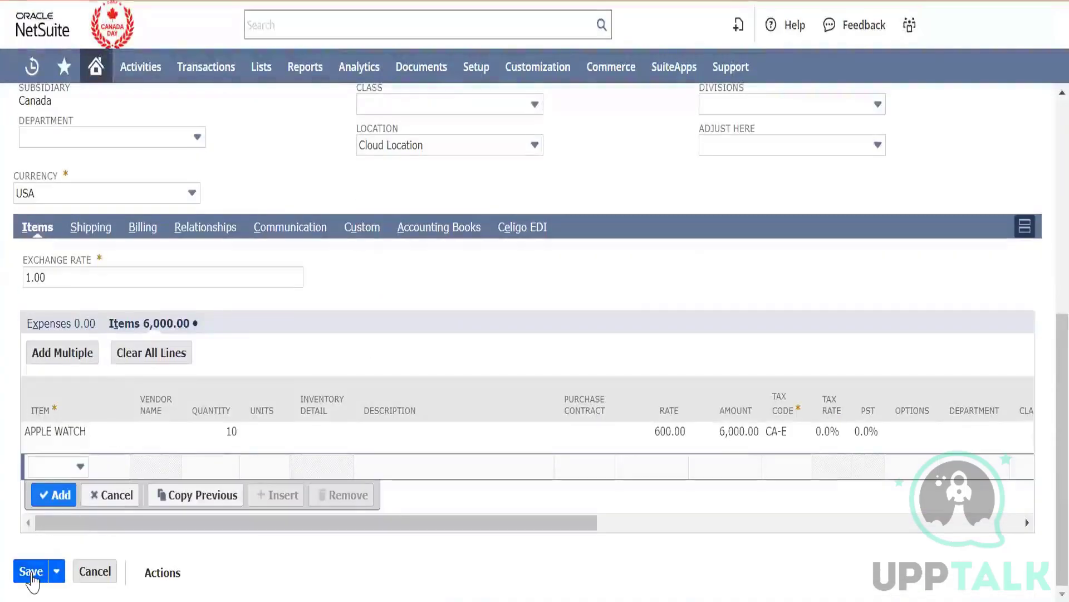
{"action": "left_click", "coordinate": [32, 575]}
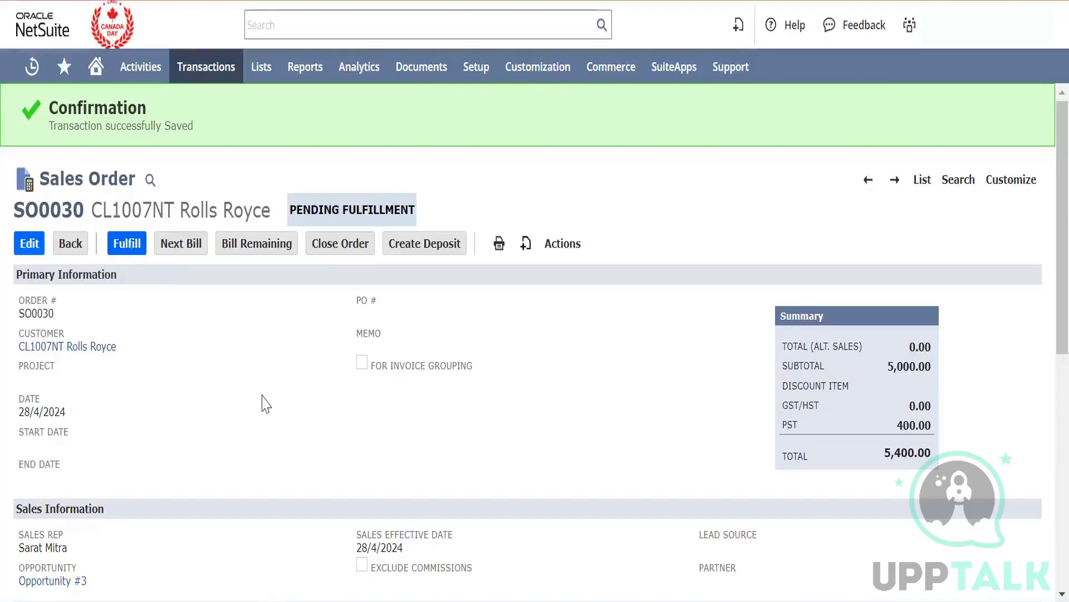
Review the sales order and start an item fulfillment for it.
{"action": "scroll", "coordinate": [238, 342], "scroll_direction": "down", "scroll_amount": 8}
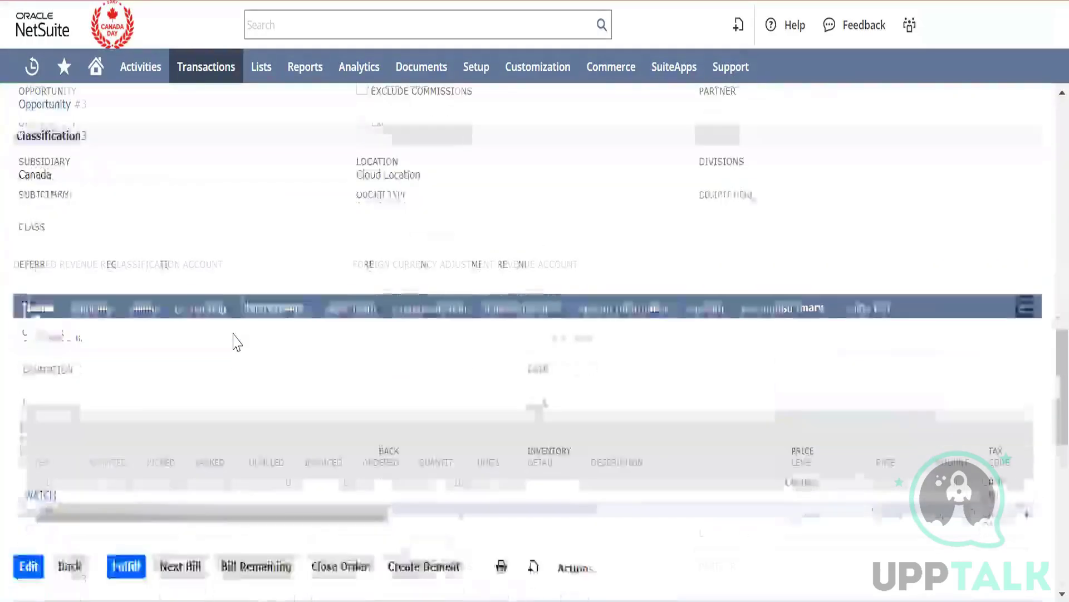
{"action": "scroll", "coordinate": [237, 342], "scroll_direction": "up", "scroll_amount": 5}
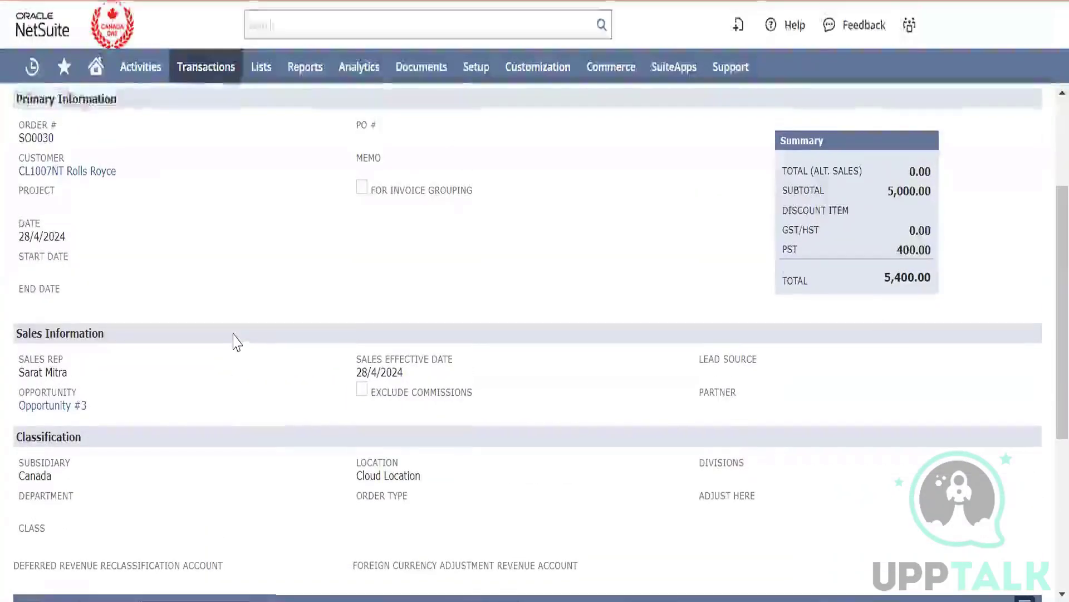
{"action": "scroll", "coordinate": [230, 336], "scroll_direction": "up", "scroll_amount": 3}
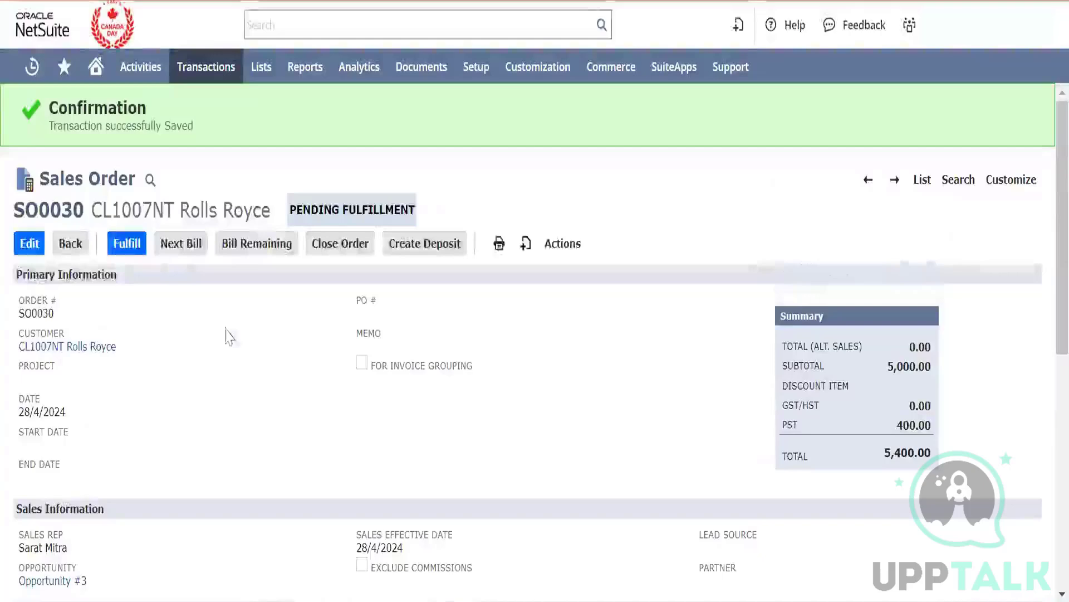
{"action": "left_click", "coordinate": [128, 243]}
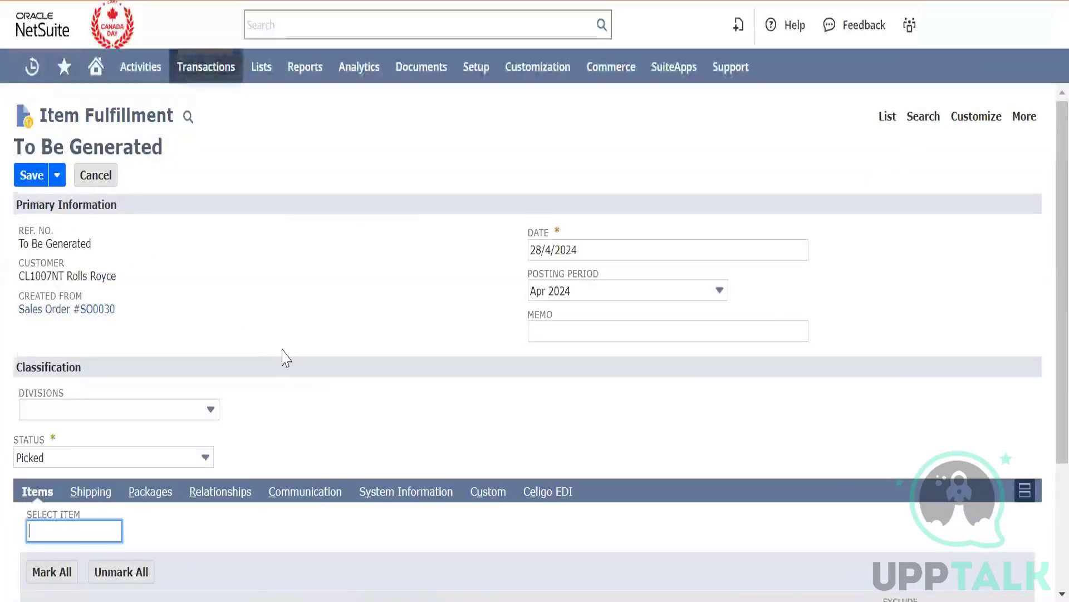
Set the item fulfillment's status to Shipped and save it.
{"action": "scroll", "coordinate": [284, 356], "scroll_direction": "down", "scroll_amount": 1}
{"action": "scroll", "coordinate": [285, 356], "scroll_direction": "down", "scroll_amount": 3}
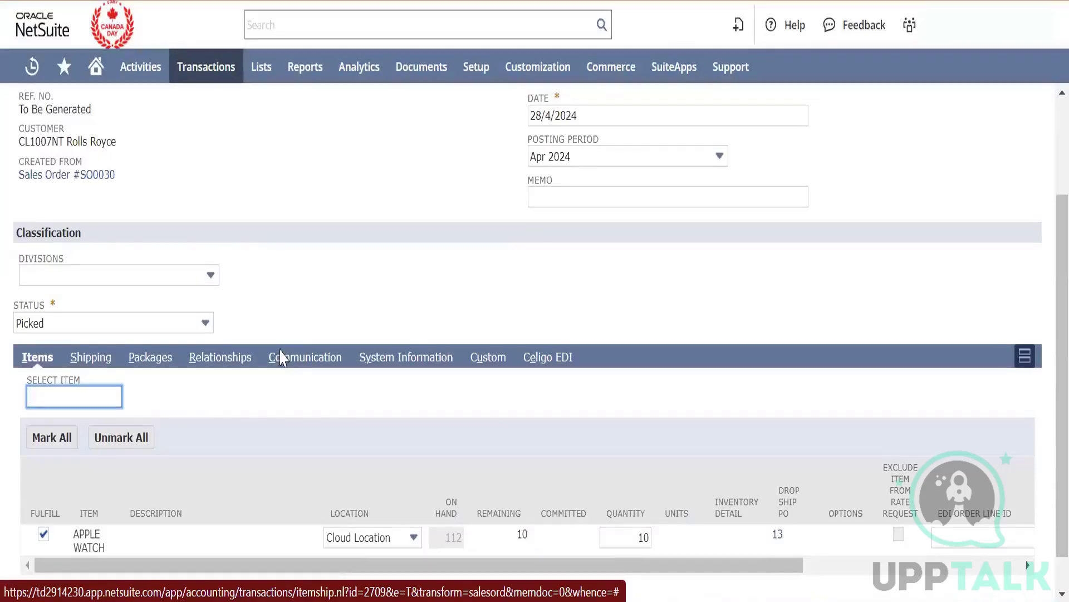
{"action": "left_click", "coordinate": [111, 326]}
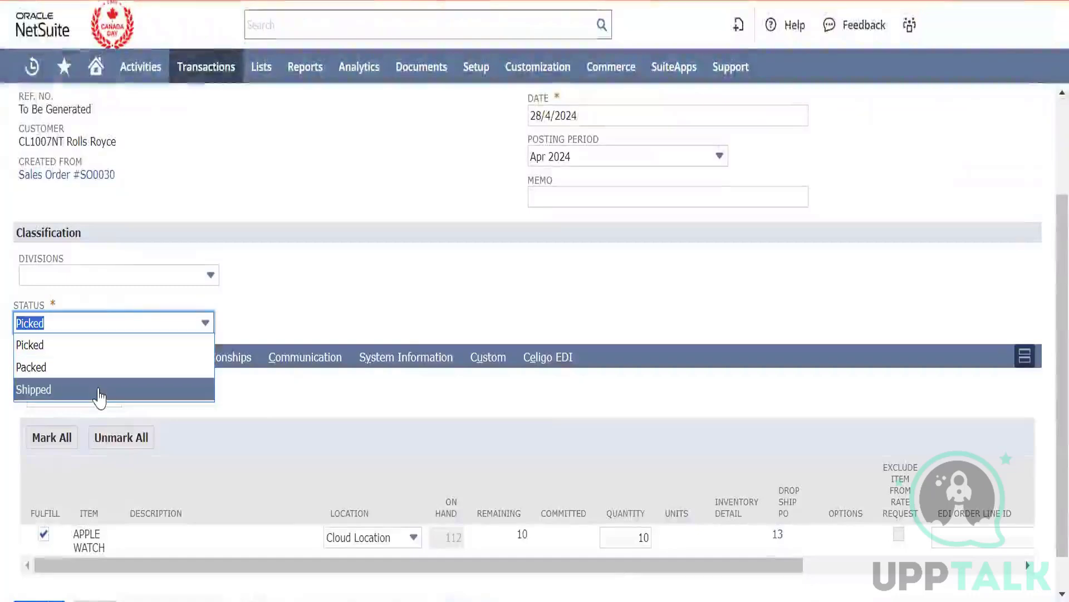
{"action": "left_click", "coordinate": [99, 390]}
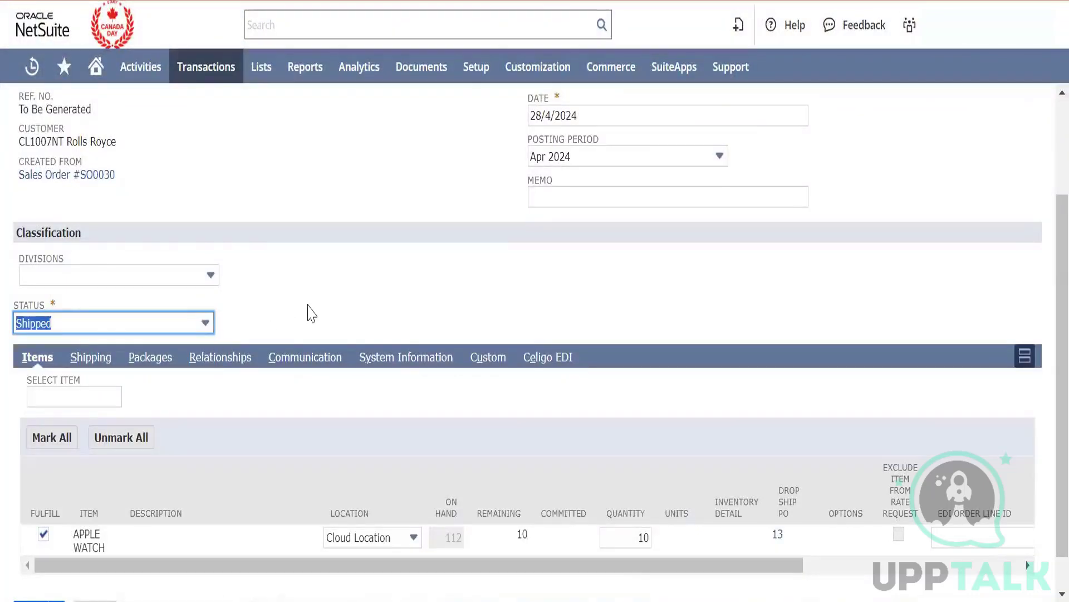
{"action": "left_click", "coordinate": [308, 305]}
{"action": "scroll", "coordinate": [308, 305], "scroll_direction": "down", "scroll_amount": 1}
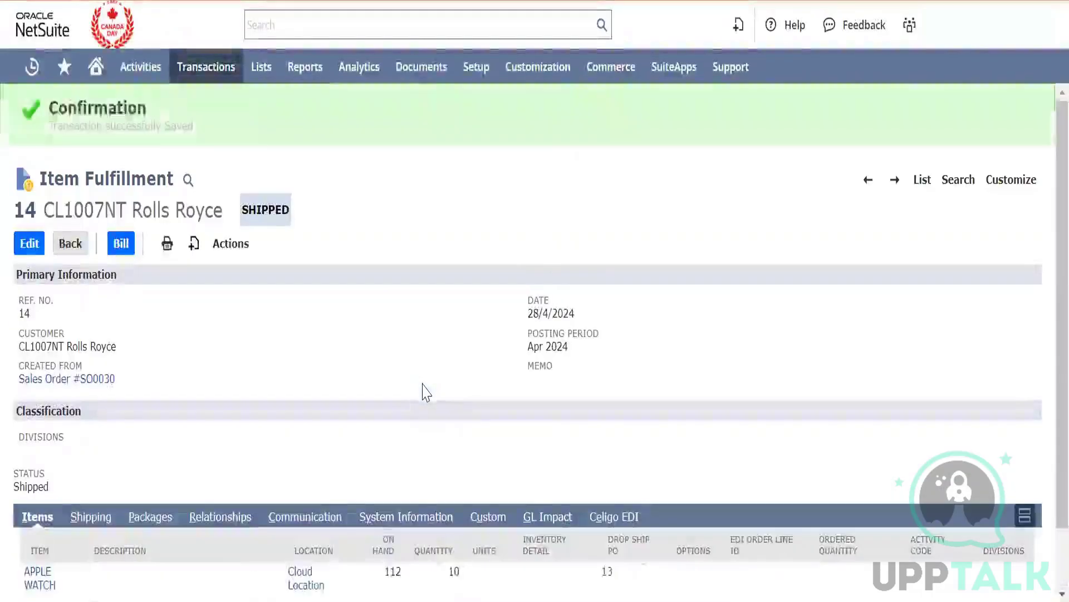
Open the item fulfillment's GL impact in a new browser tab.
{"action": "left_click", "coordinate": [228, 245]}
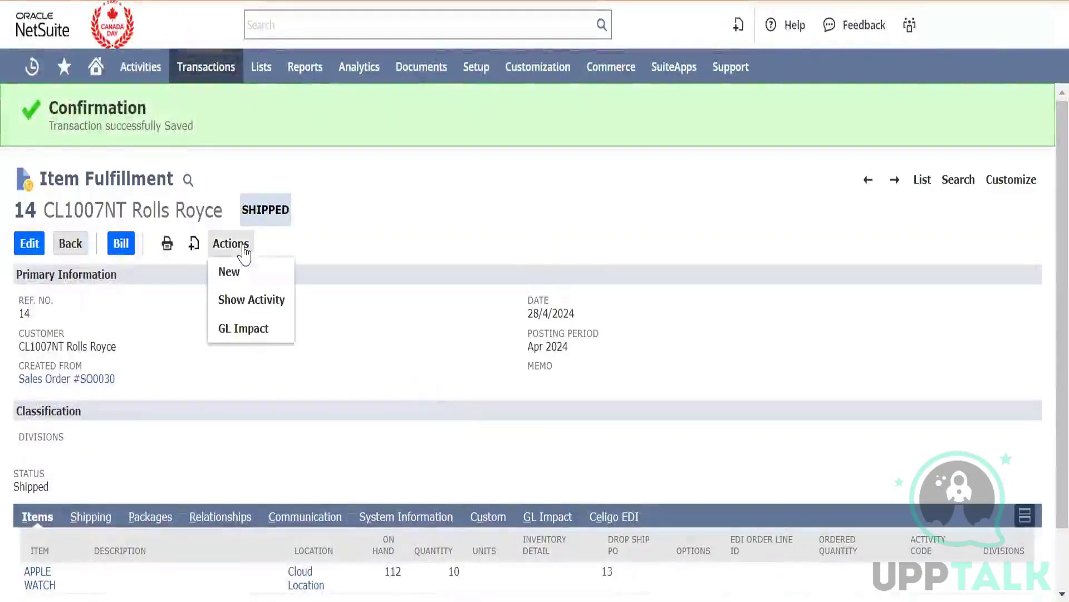
{"action": "right_click", "coordinate": [269, 329]}
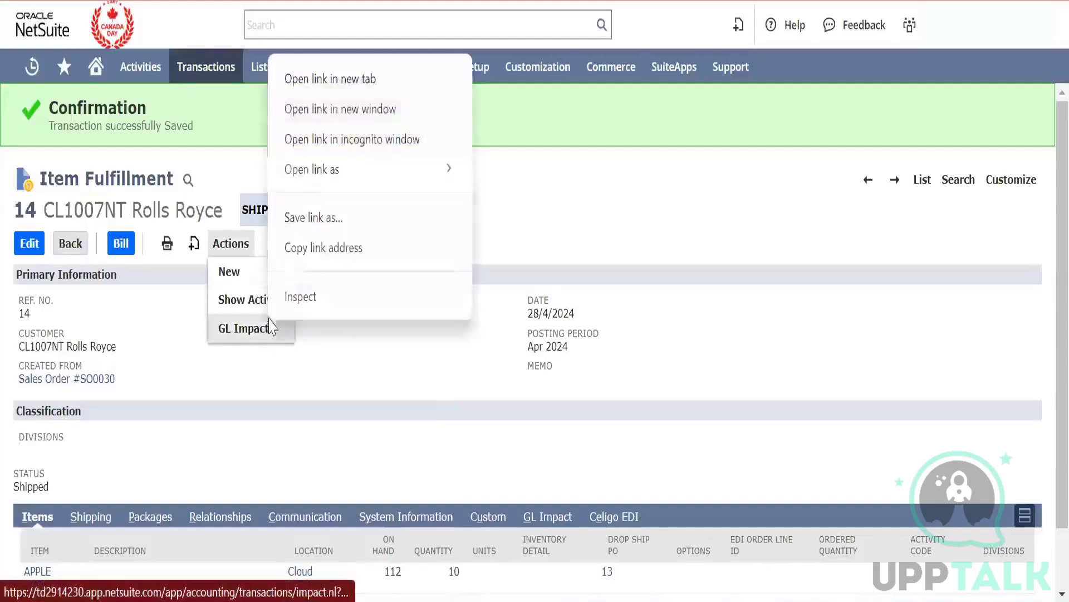
{"action": "left_click", "coordinate": [394, 78]}
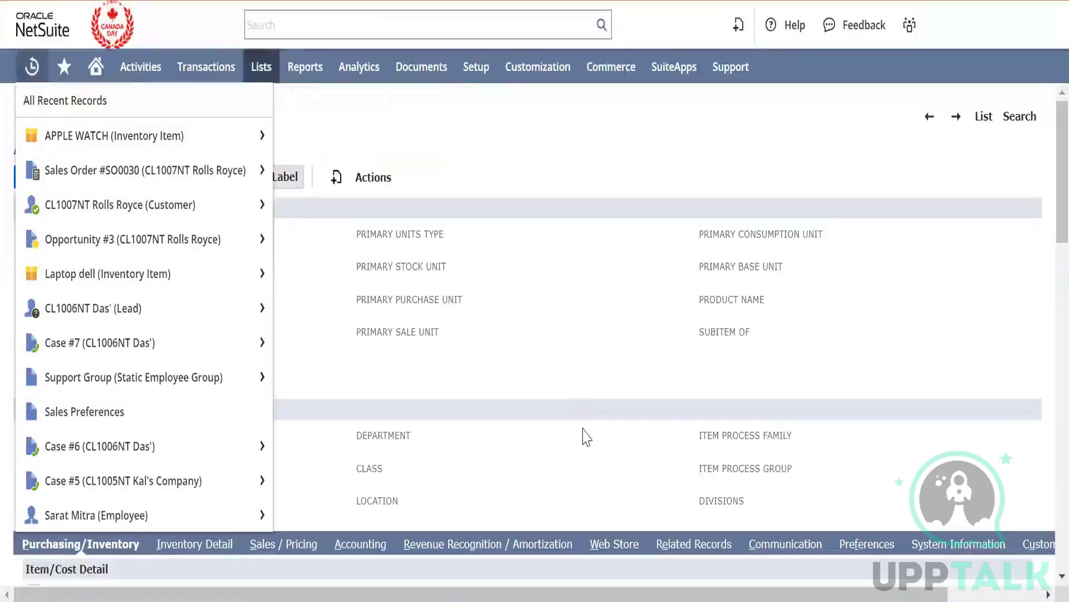
Check the APPLE WATCH item's inventory quantities across its locations.
{"action": "scroll", "coordinate": [582, 437], "scroll_direction": "down", "scroll_amount": 10}
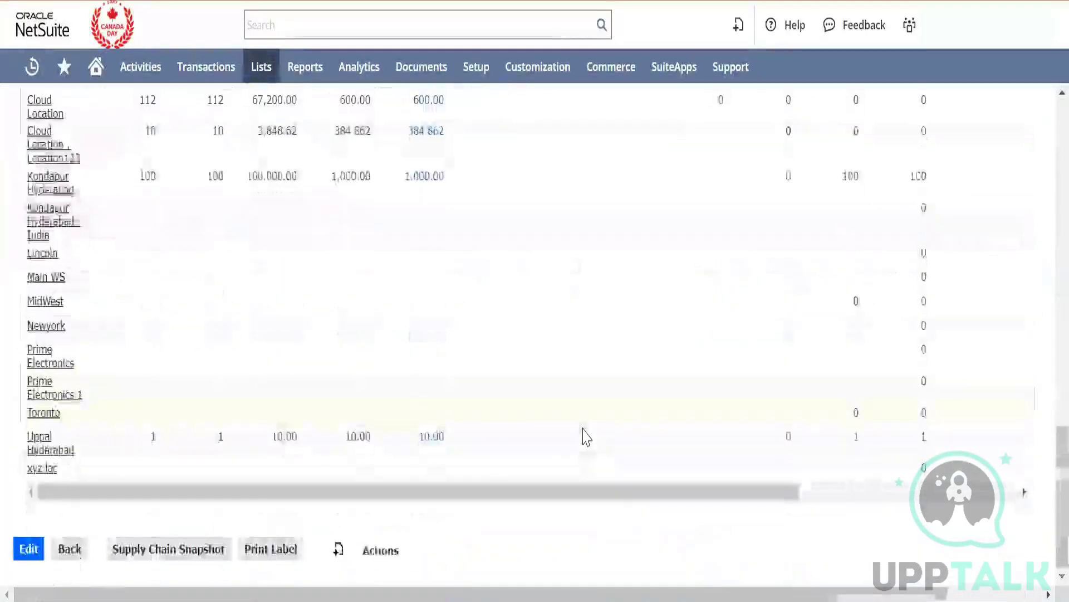
{"action": "scroll", "coordinate": [583, 437], "scroll_direction": "up", "scroll_amount": 5}
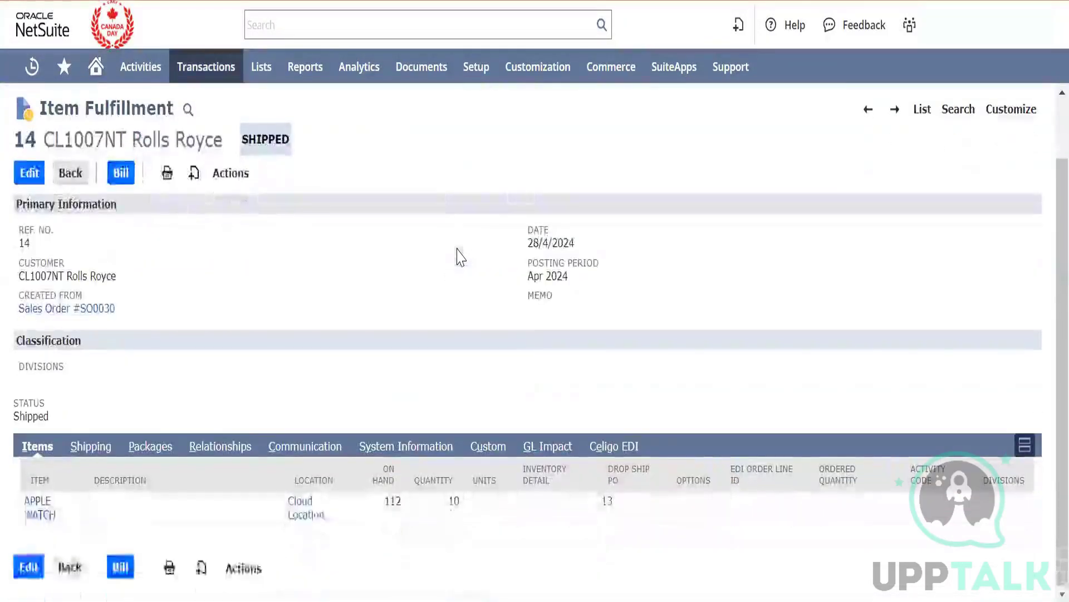
Review the item fulfillment's GL impact and shipping details, and start an invoice from the fulfillment.
{"action": "left_click", "coordinate": [549, 447]}
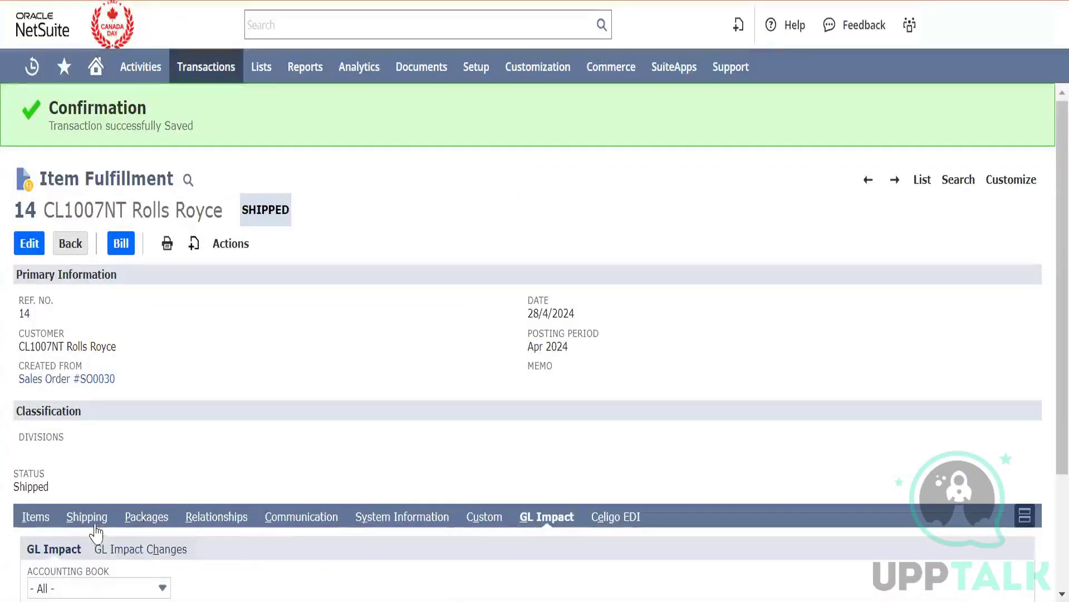
{"action": "left_click", "coordinate": [89, 532]}
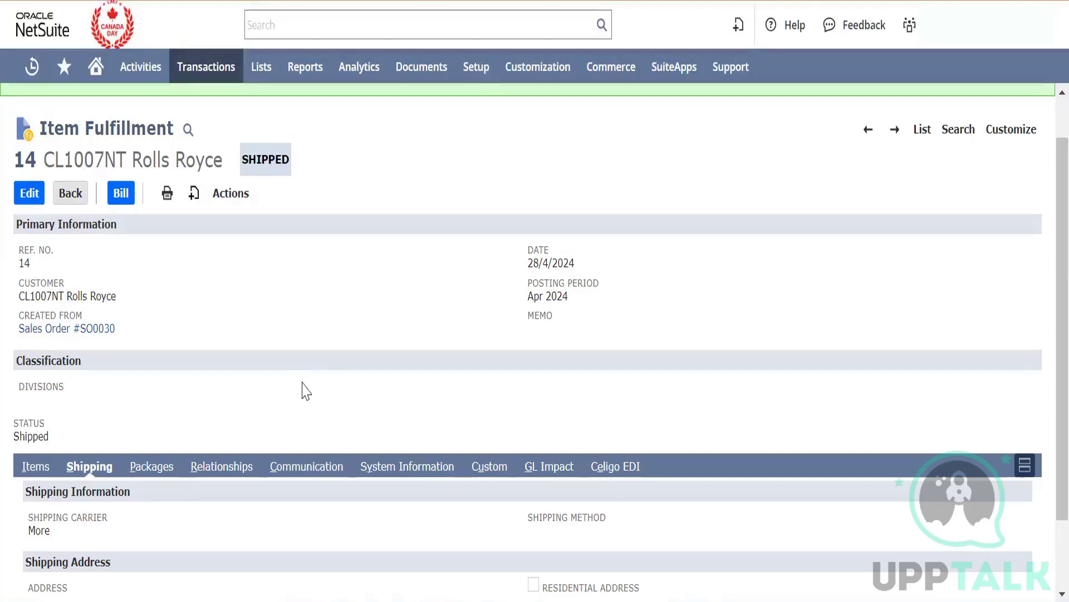
{"action": "scroll", "coordinate": [305, 391], "scroll_direction": "down", "scroll_amount": 2}
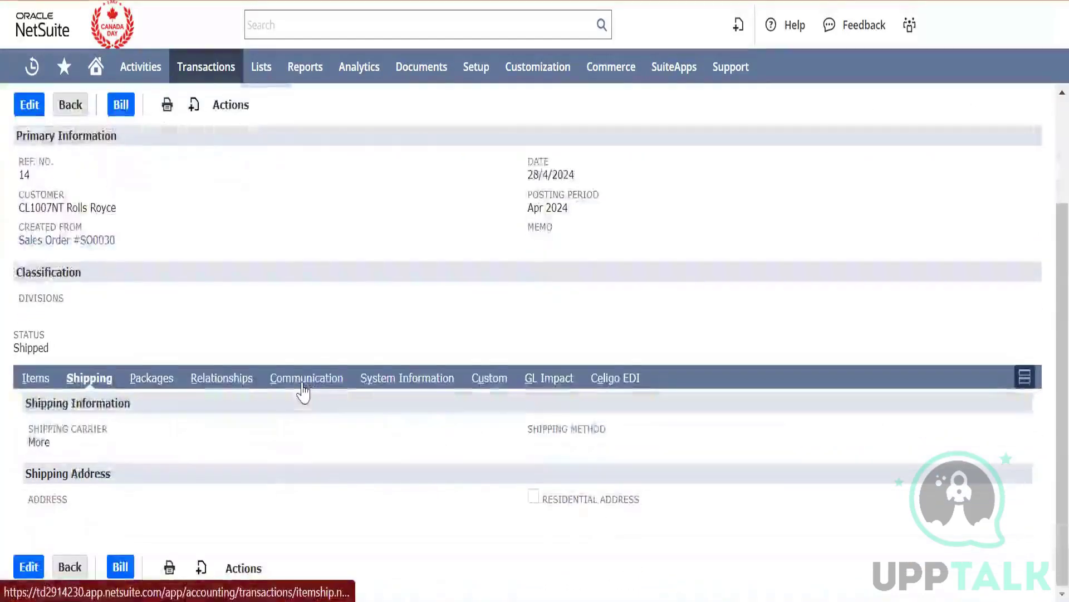
{"action": "scroll", "coordinate": [303, 391], "scroll_direction": "up", "scroll_amount": 3}
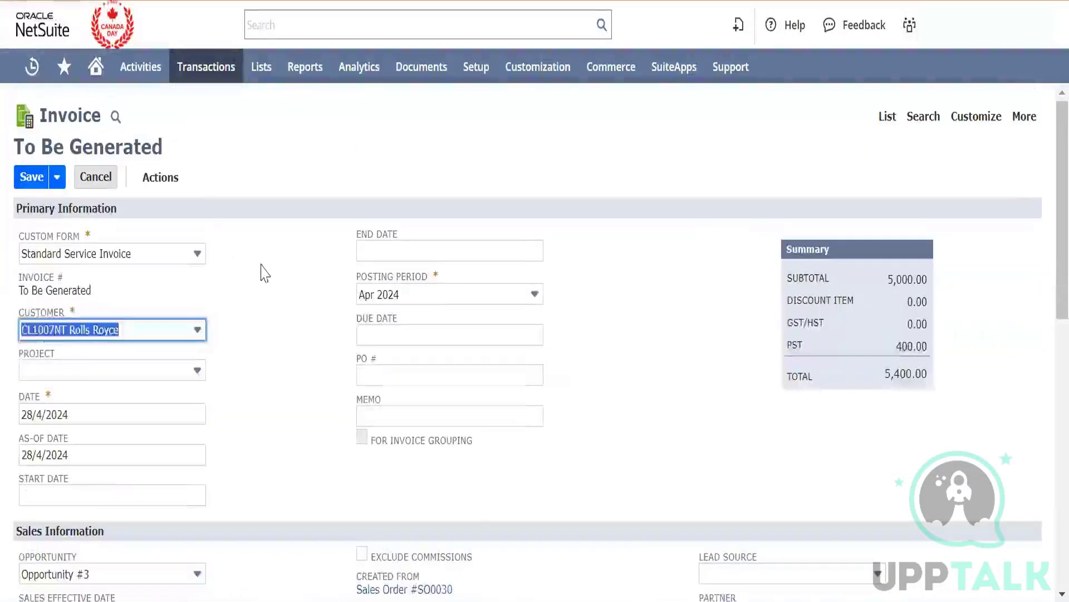
Examine the new invoice's primary information, classification, summary amounts and APPLE WATCH item line.
{"action": "scroll", "coordinate": [287, 330], "scroll_direction": "down", "scroll_amount": 9}
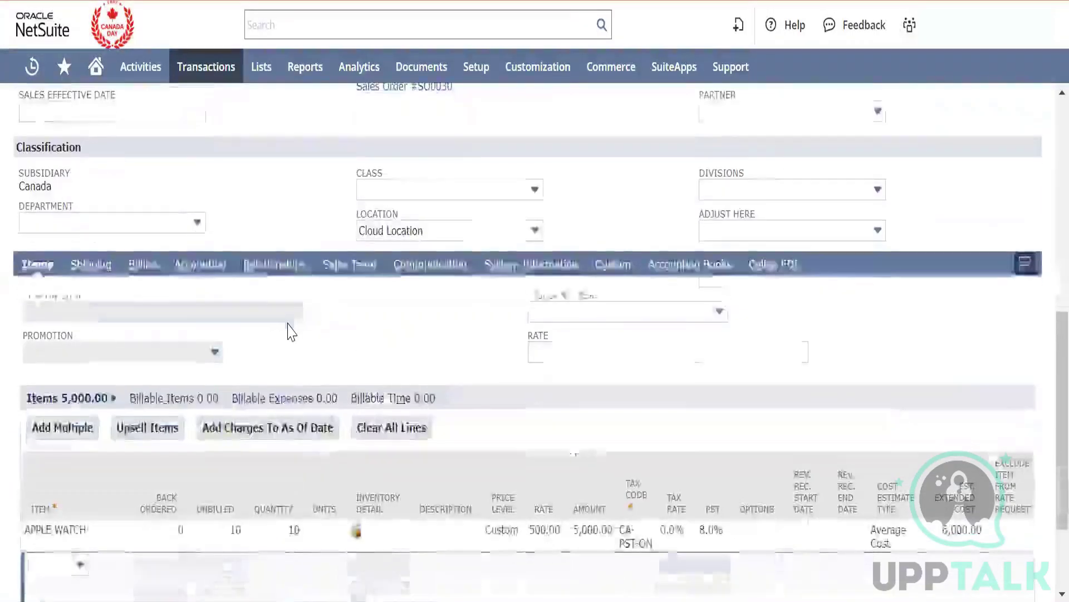
{"action": "scroll", "coordinate": [287, 329], "scroll_direction": "down", "scroll_amount": 2}
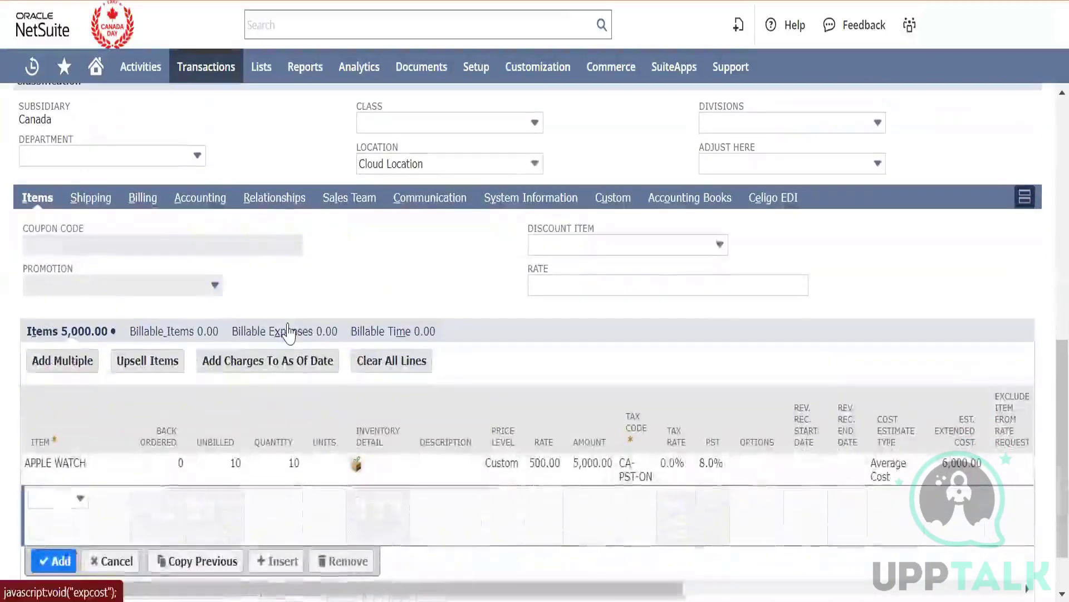
{"action": "scroll", "coordinate": [288, 329], "scroll_direction": "up", "scroll_amount": 11}
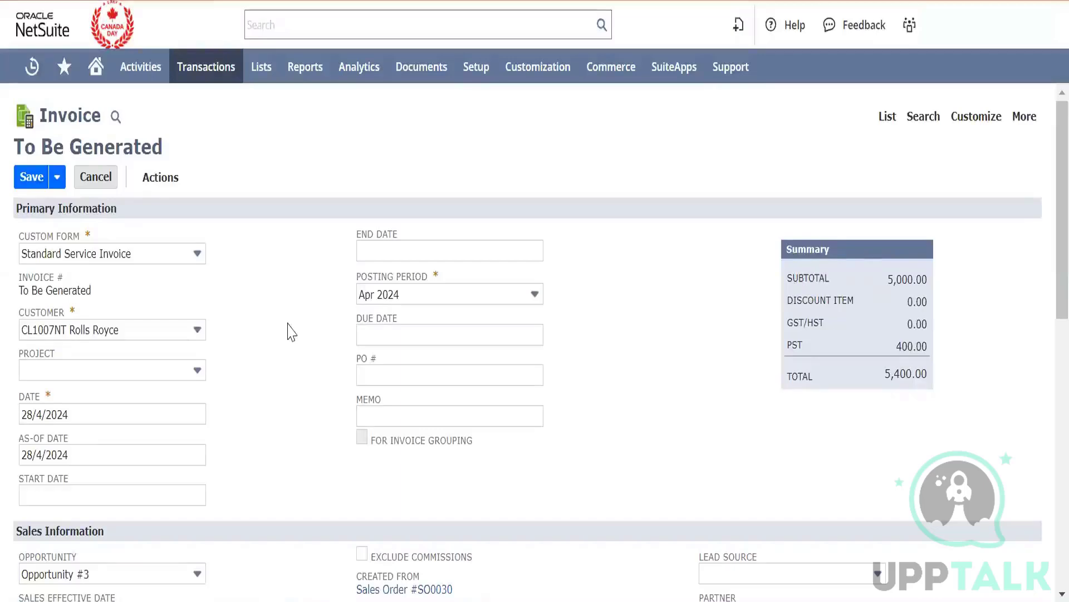
{"action": "scroll", "coordinate": [287, 330], "scroll_direction": "down", "scroll_amount": 9}
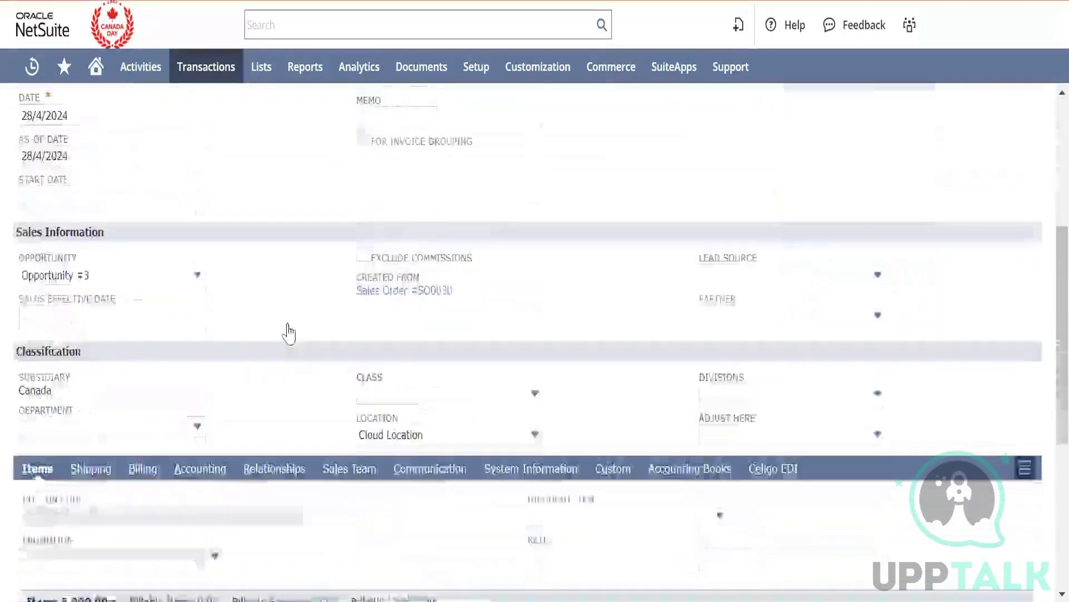
{"action": "scroll", "coordinate": [289, 333], "scroll_direction": "down", "scroll_amount": 10}
{"action": "scroll", "coordinate": [289, 333], "scroll_direction": "up", "scroll_amount": 14}
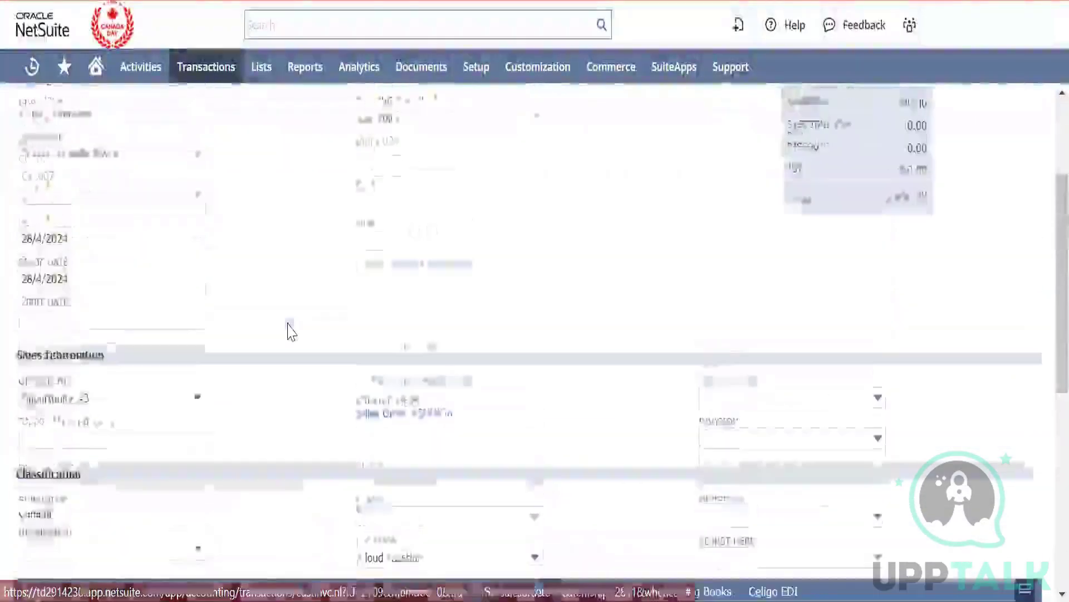
{"action": "scroll", "coordinate": [291, 332], "scroll_direction": "down", "scroll_amount": 14}
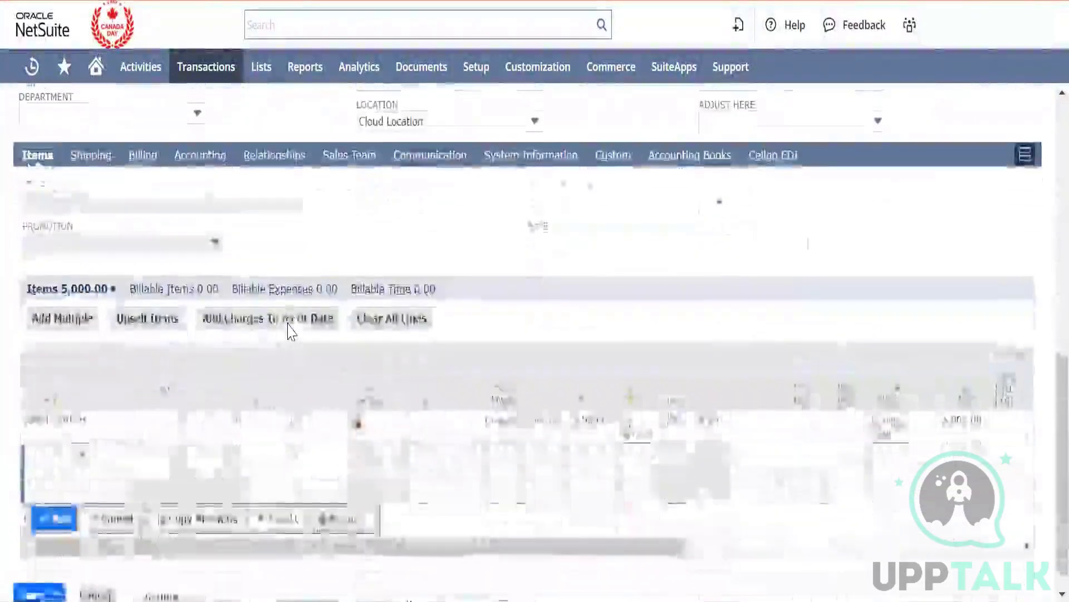
{"action": "scroll", "coordinate": [289, 331], "scroll_direction": "up", "scroll_amount": 13}
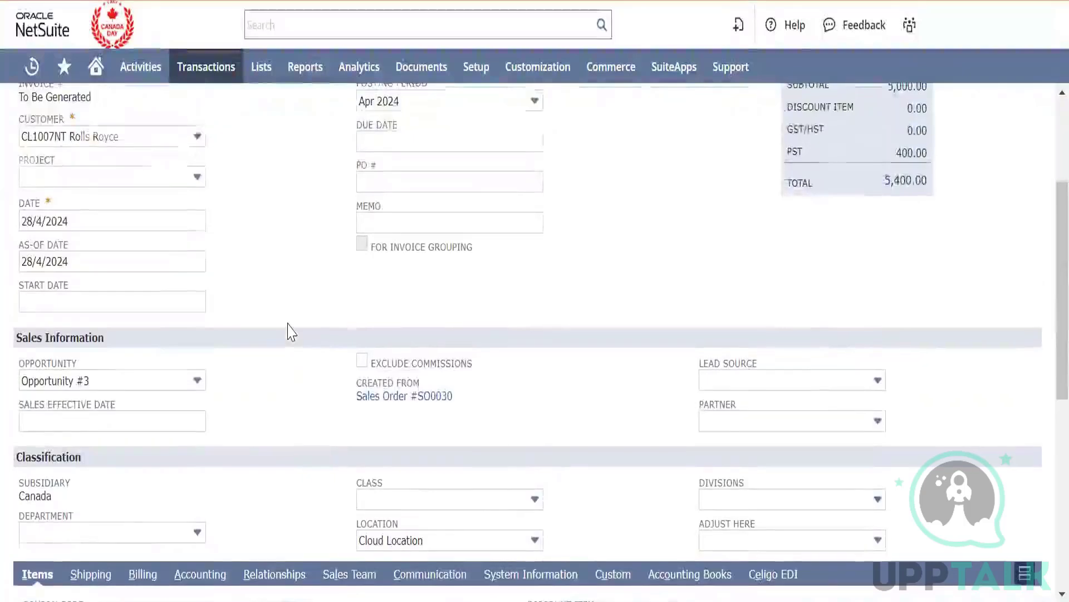
{"action": "scroll", "coordinate": [291, 332], "scroll_direction": "up", "scroll_amount": 2}
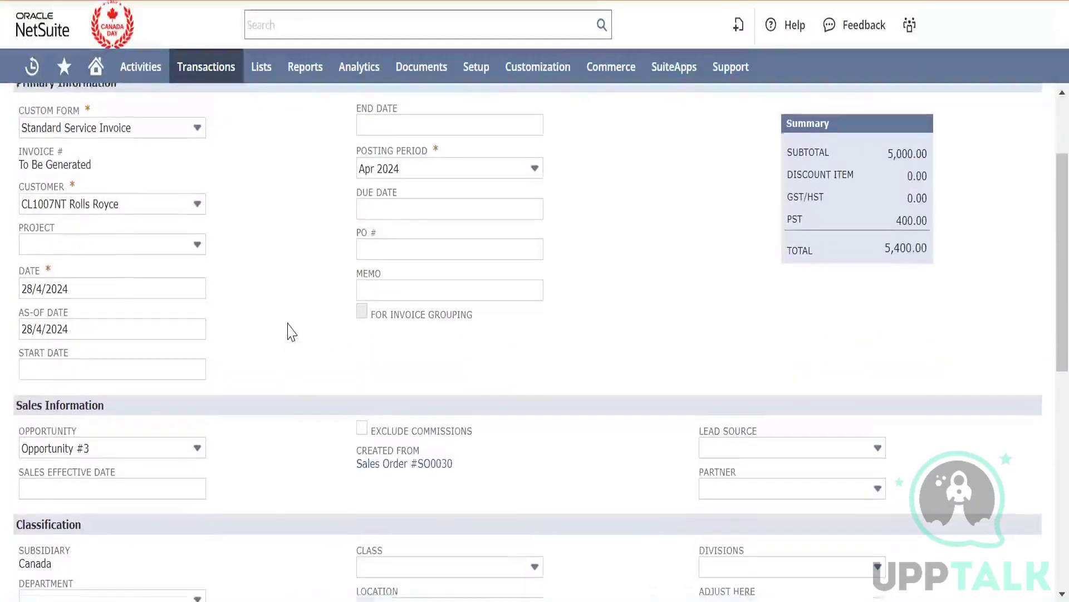
{"action": "scroll", "coordinate": [291, 332], "scroll_direction": "down", "scroll_amount": 6}
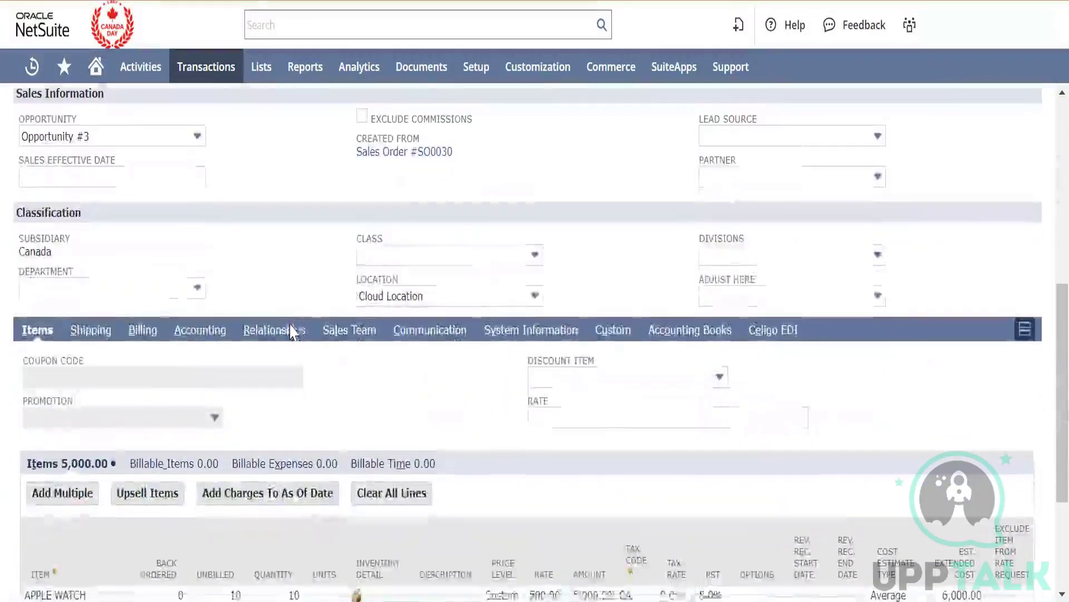
{"action": "scroll", "coordinate": [291, 331], "scroll_direction": "down", "scroll_amount": 3}
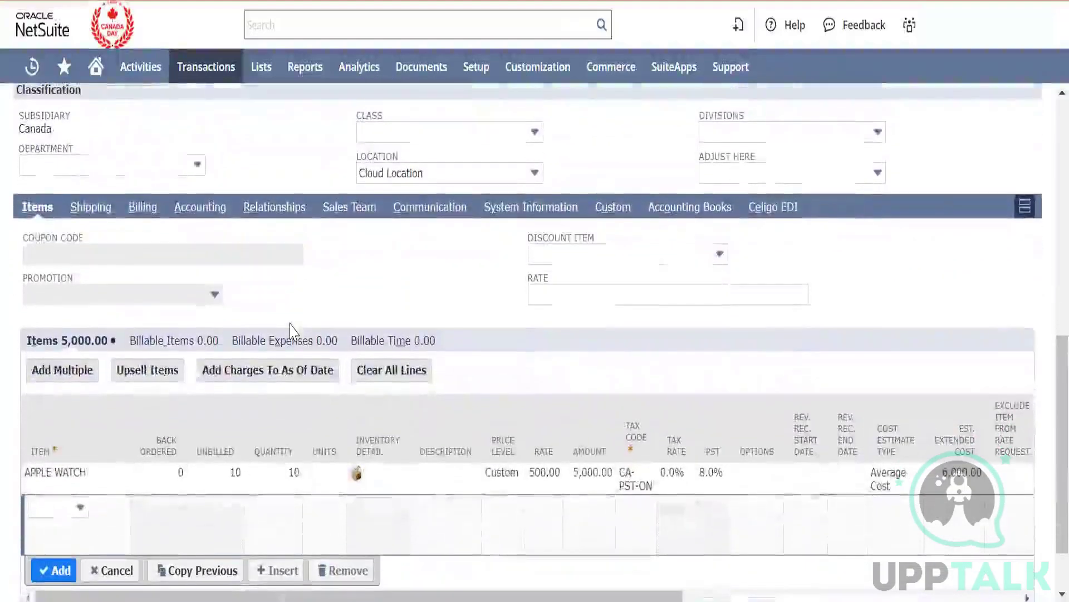
{"action": "scroll", "coordinate": [290, 332], "scroll_direction": "down", "scroll_amount": 1}
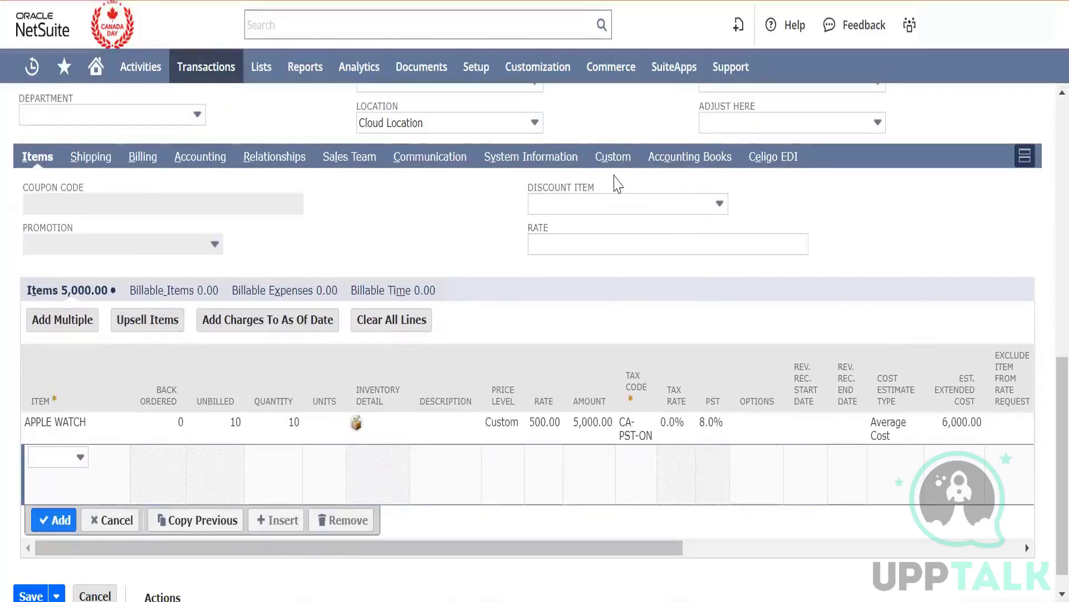
Check the invoice's system information and communication settings, and save the invoice.
{"action": "left_click", "coordinate": [524, 157]}
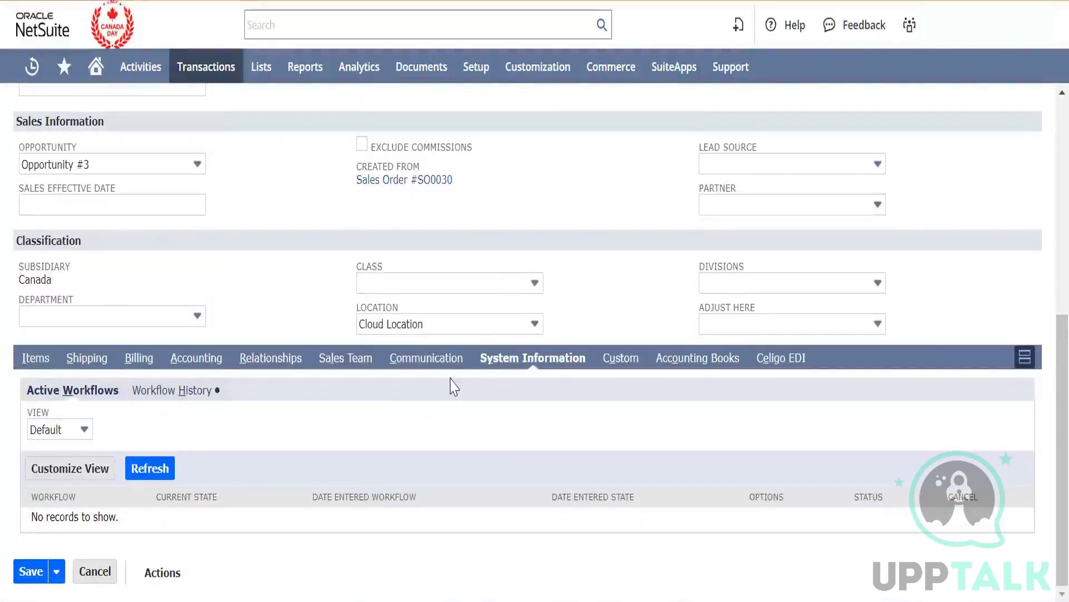
{"action": "left_click", "coordinate": [407, 362]}
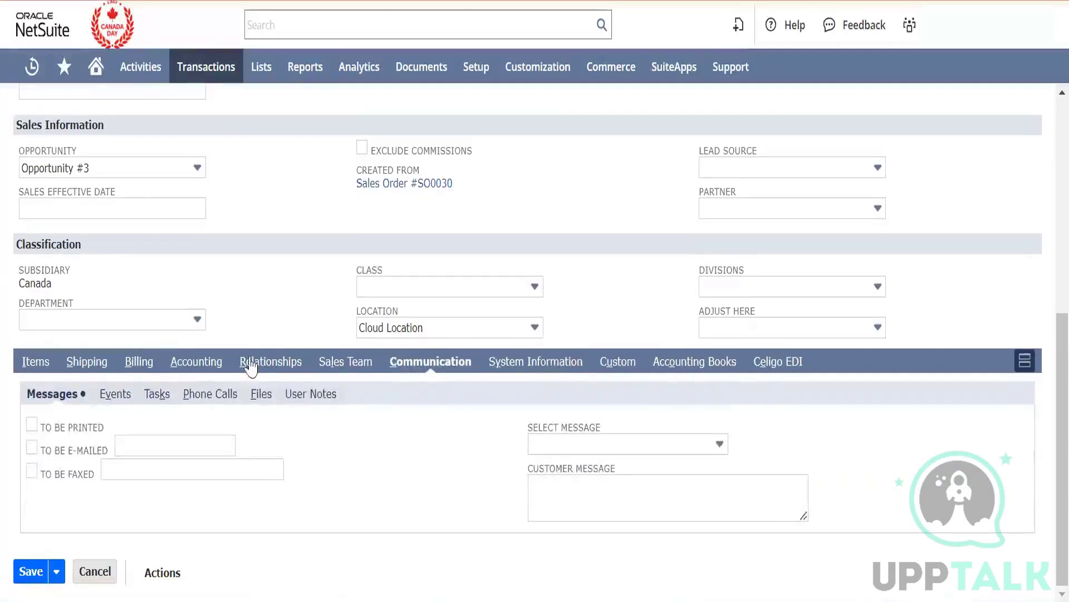
{"action": "left_click", "coordinate": [35, 365]}
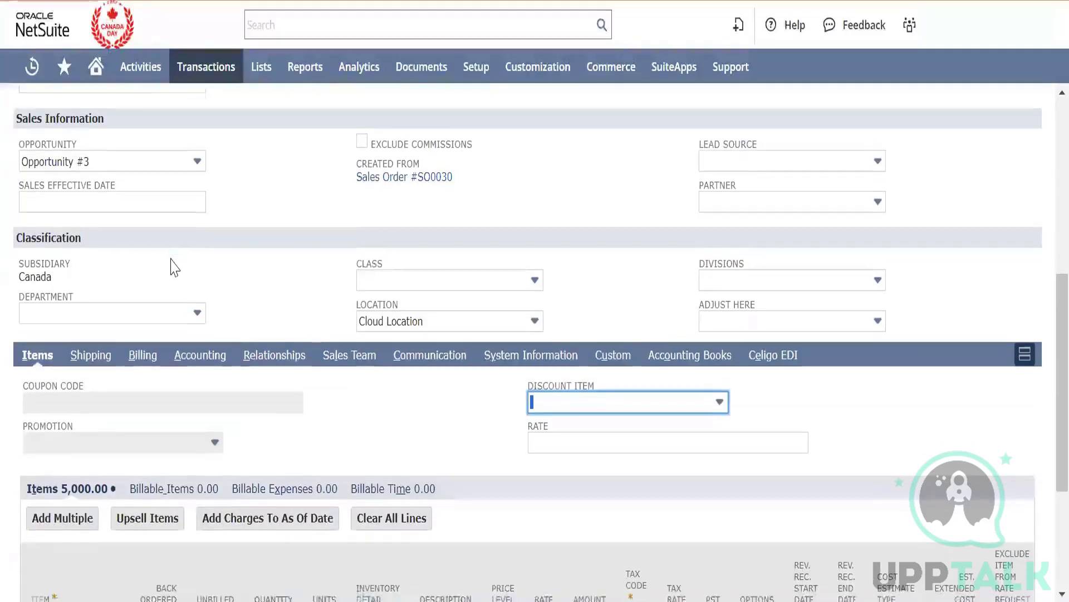
{"action": "scroll", "coordinate": [174, 270], "scroll_direction": "down", "scroll_amount": 4}
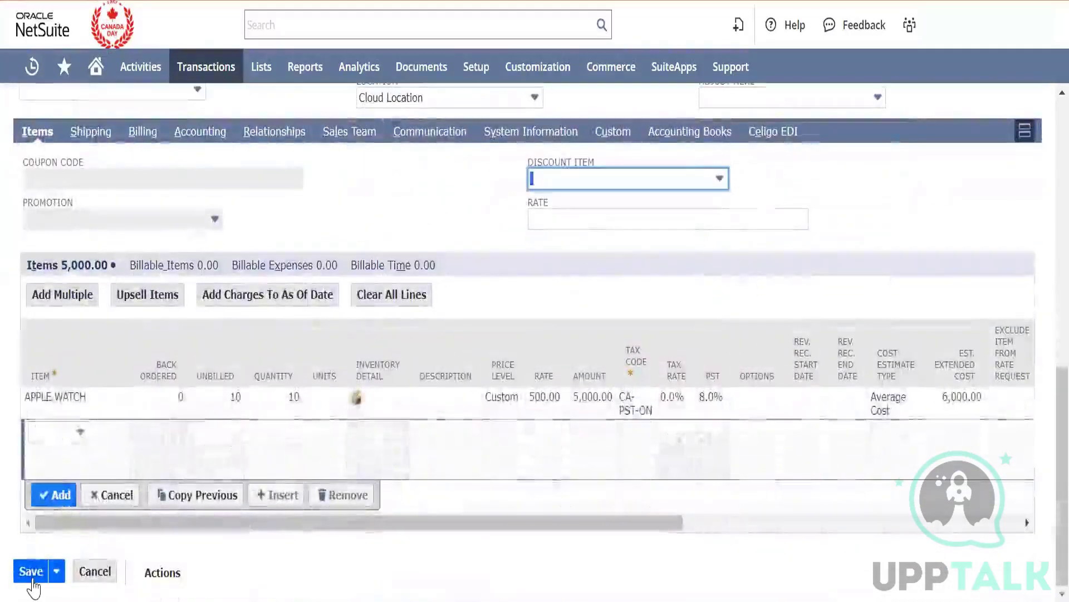
{"action": "left_click", "coordinate": [32, 579]}
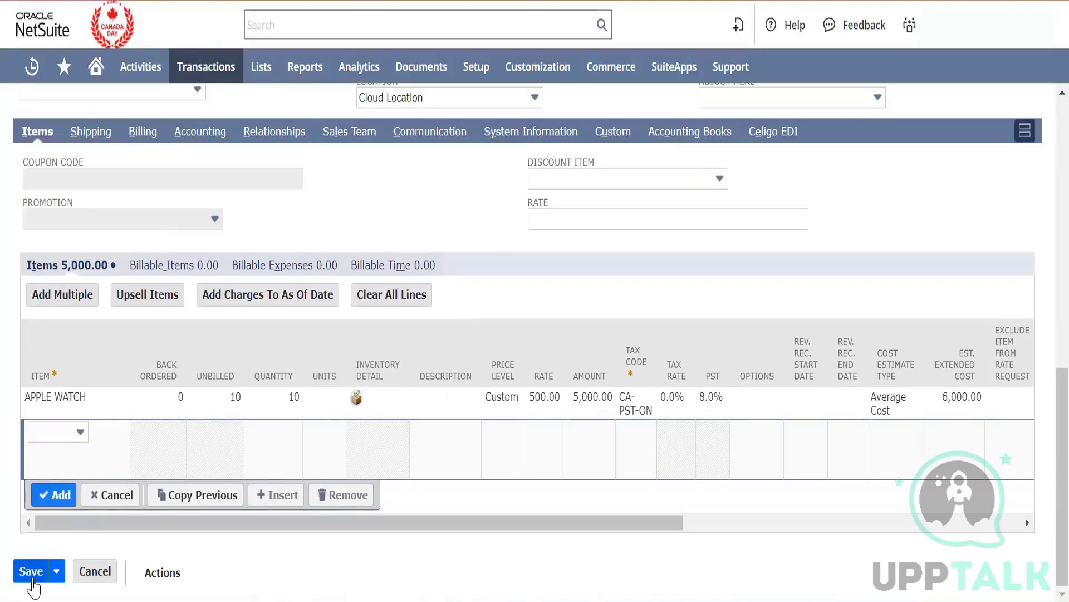
{"action": "left_click", "coordinate": [32, 571]}
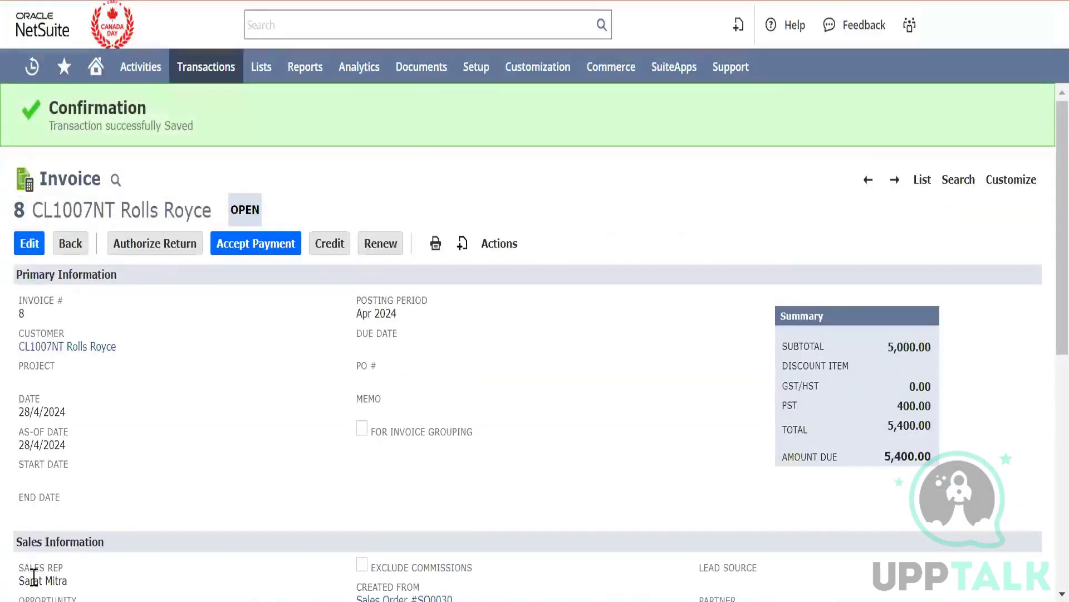
{"action": "mouse_move", "coordinate": [495, 253]}
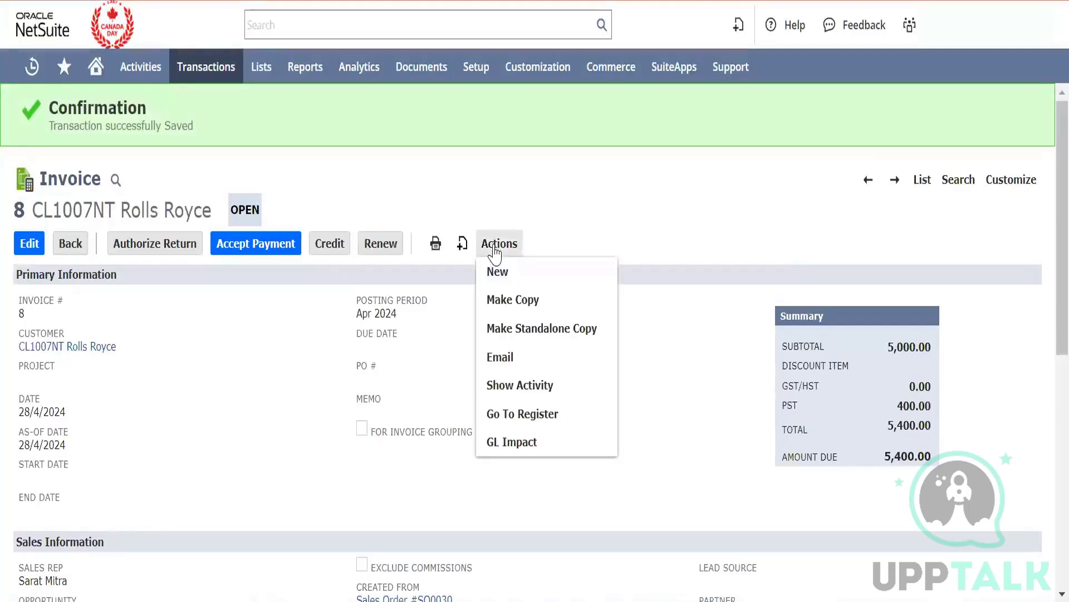
{"action": "right_click", "coordinate": [545, 445]}
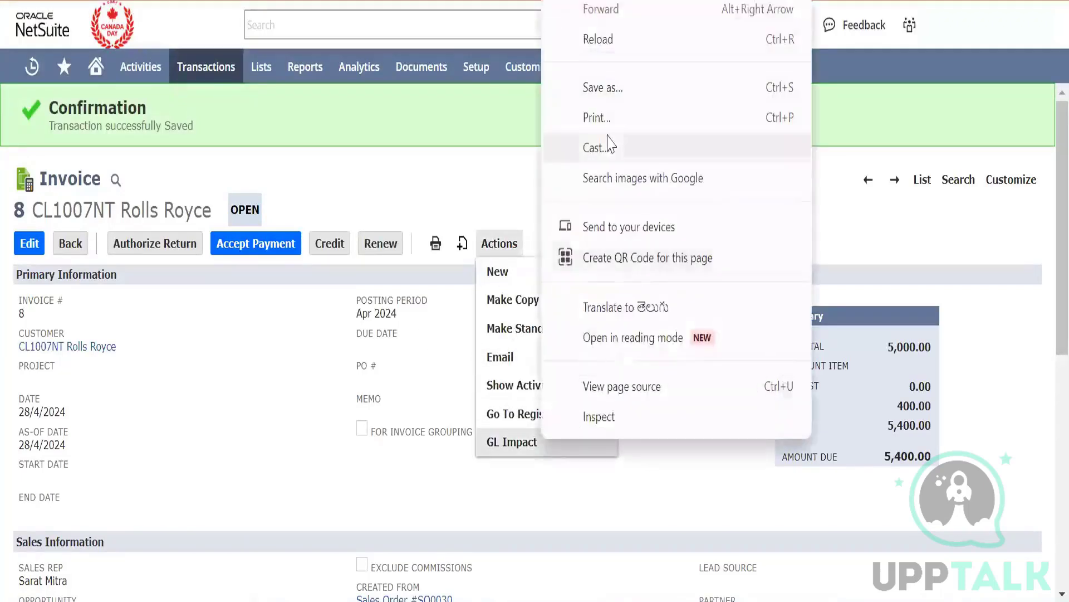
{"action": "left_click", "coordinate": [578, 462]}
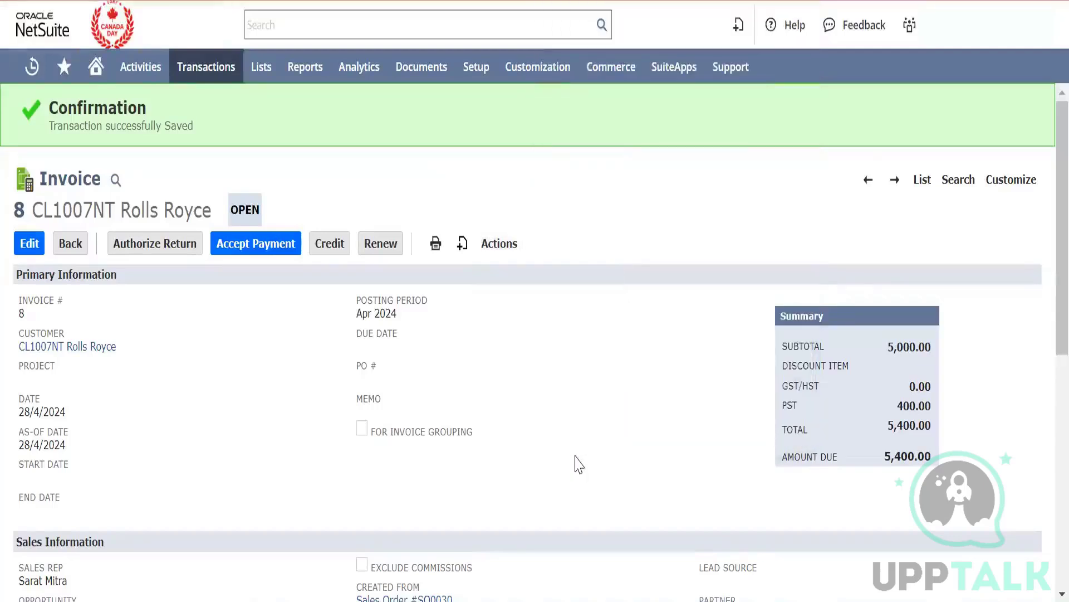
Open the saved invoice's GL impact and examine its debit and credit amounts.
{"action": "left_click", "coordinate": [493, 248]}
{"action": "left_click", "coordinate": [533, 441]}
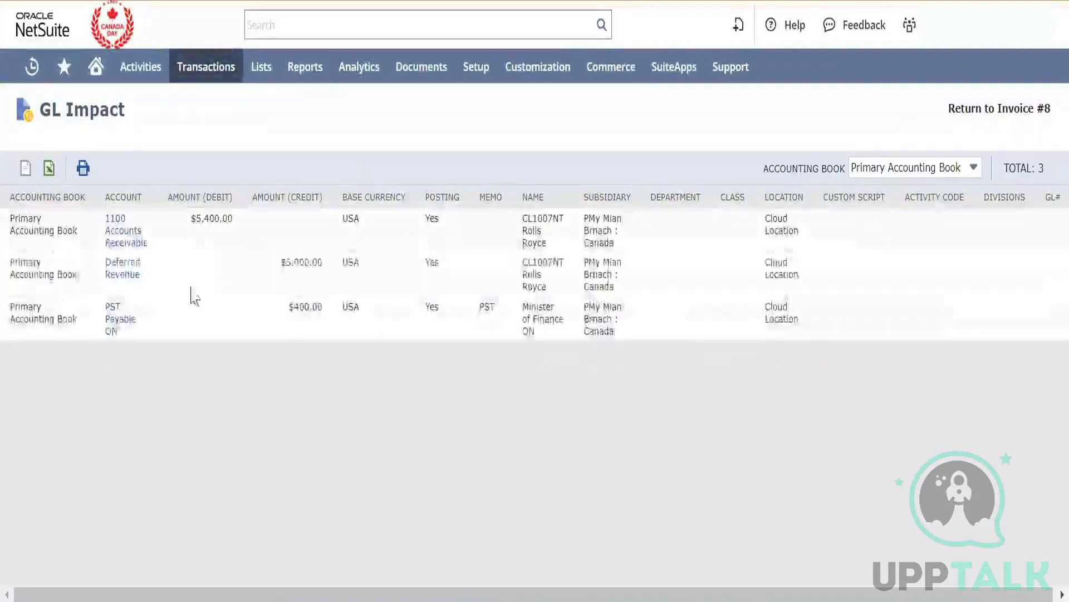
{"action": "triple_click", "coordinate": [215, 218]}
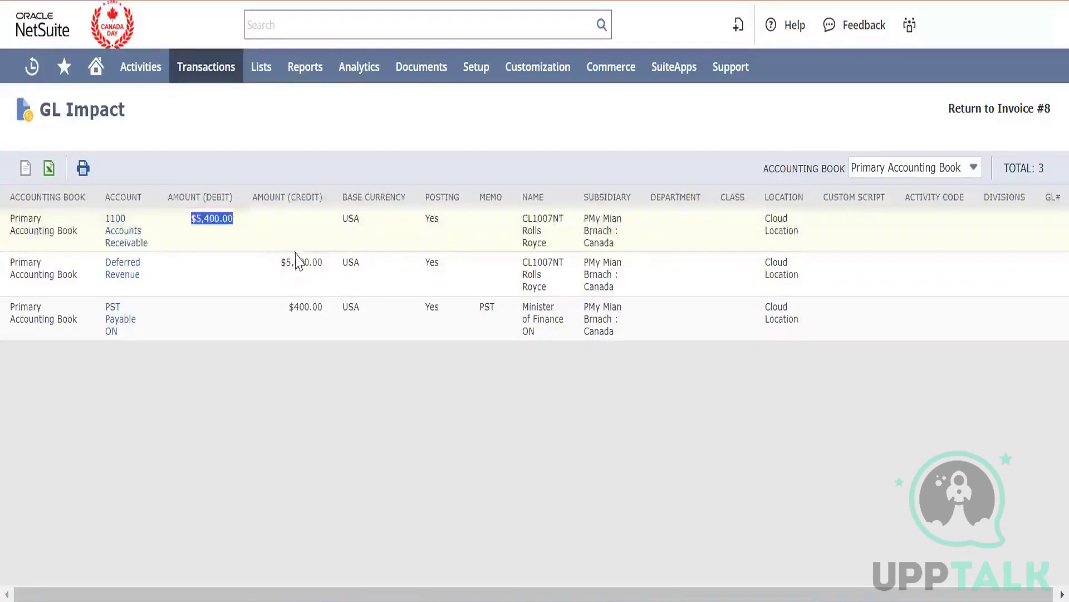
{"action": "triple_click", "coordinate": [299, 254]}
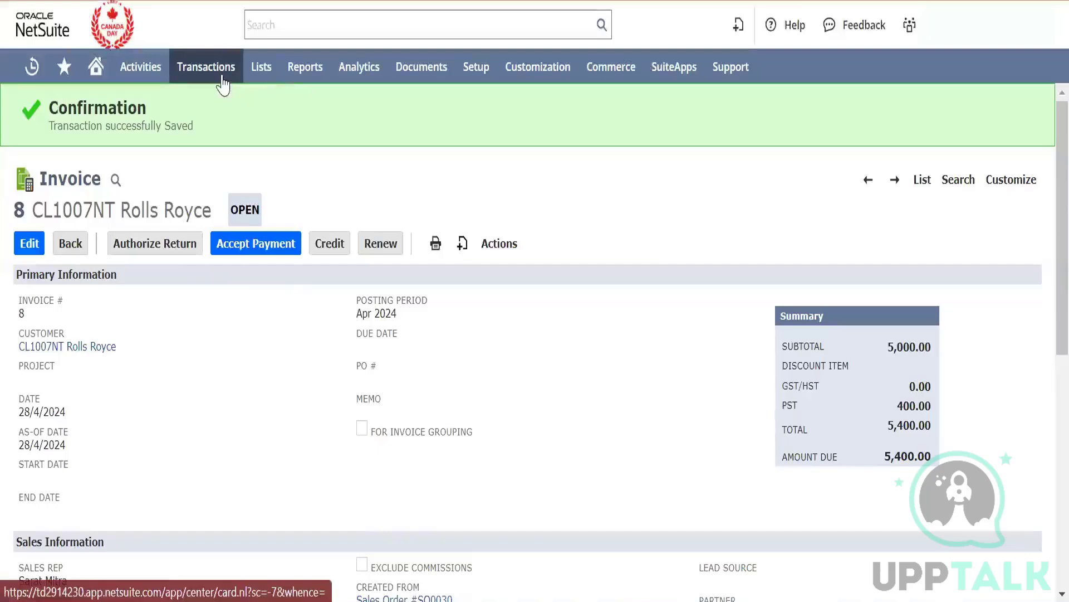
Open a new customer payment form in a separate browser tab.
{"action": "mouse_move", "coordinate": [222, 84]}
{"action": "mouse_move", "coordinate": [233, 310]}
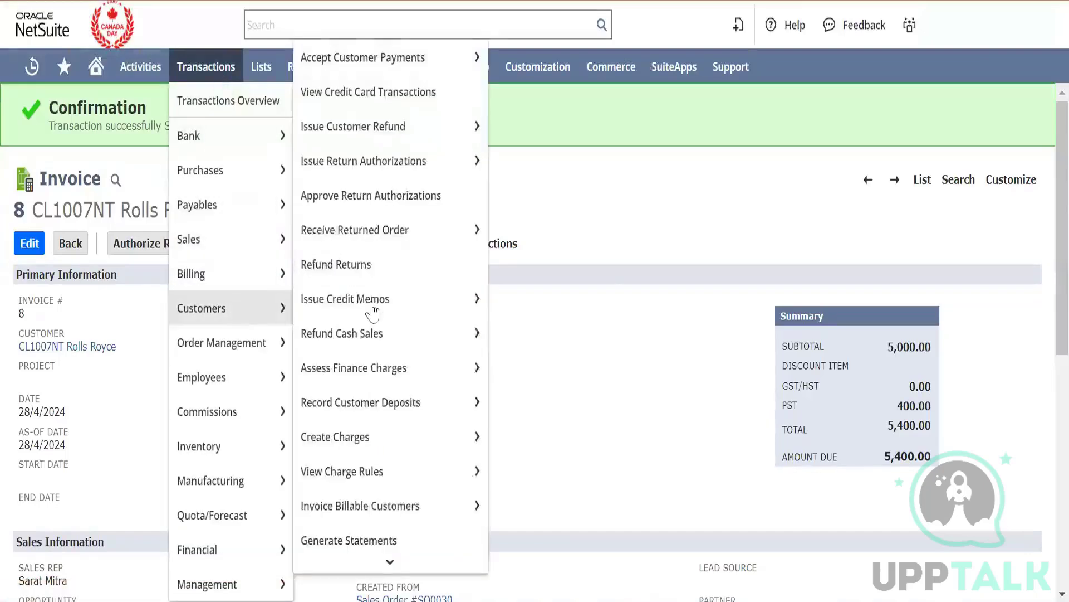
{"action": "mouse_move", "coordinate": [383, 64]}
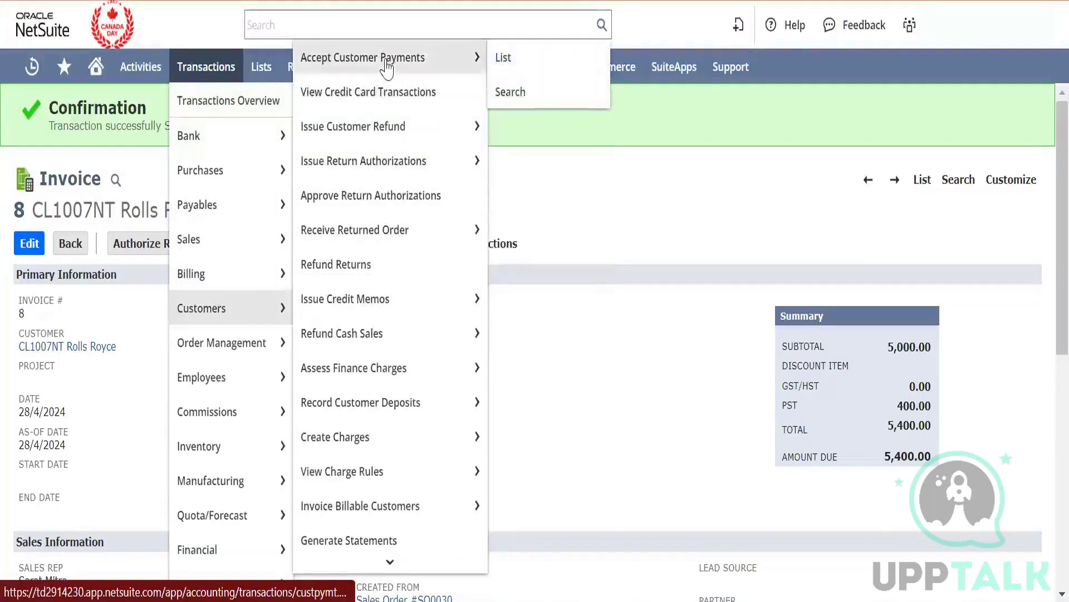
{"action": "right_click", "coordinate": [388, 65]}
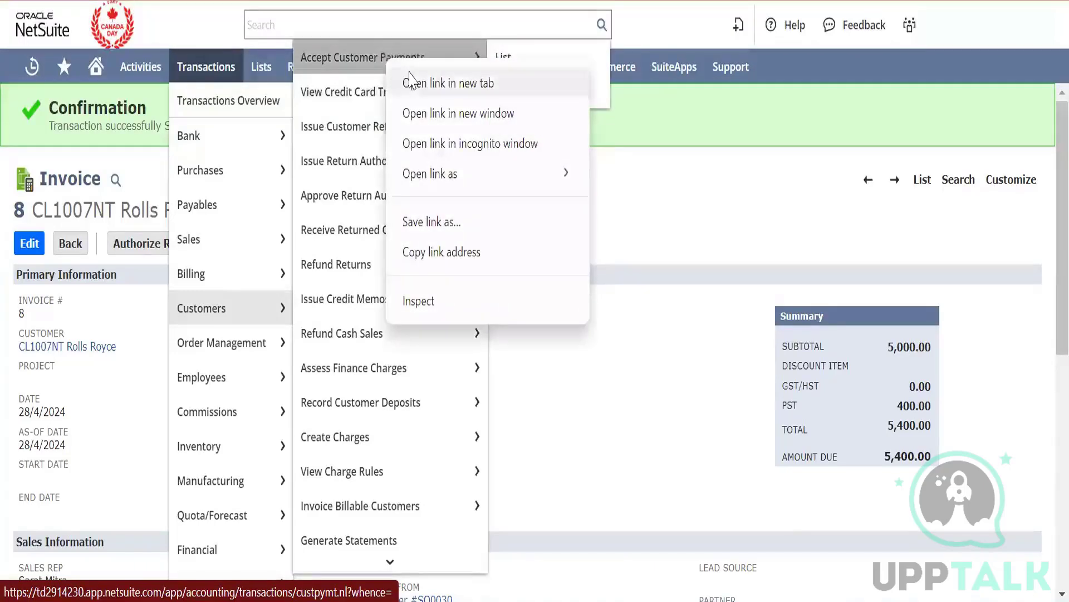
{"action": "left_click", "coordinate": [408, 81]}
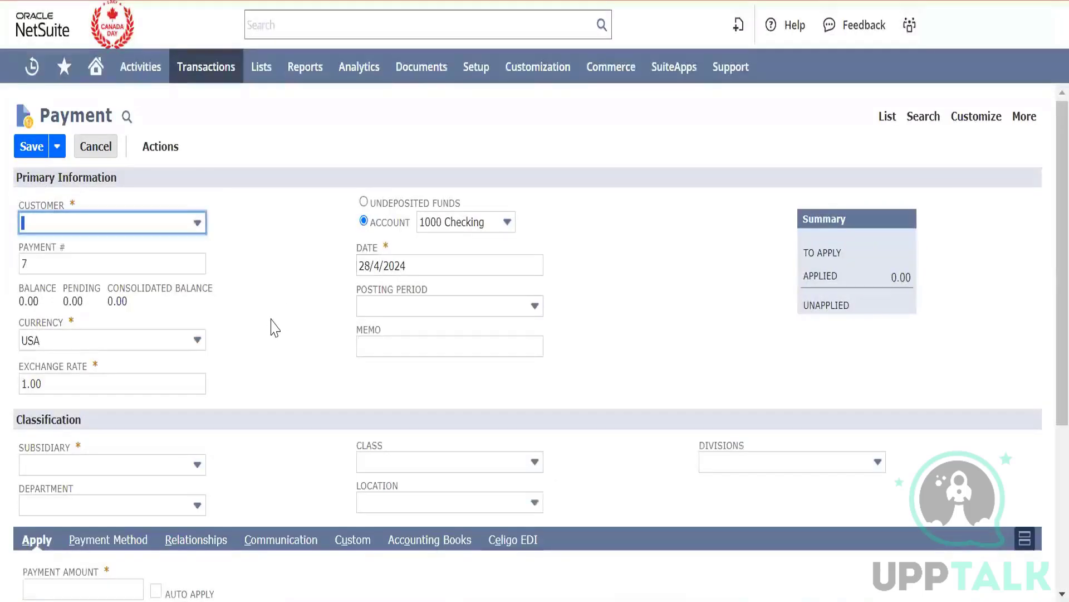
Select Rolls Royce as the customer for the new payment.
{"action": "left_click", "coordinate": [173, 222]}
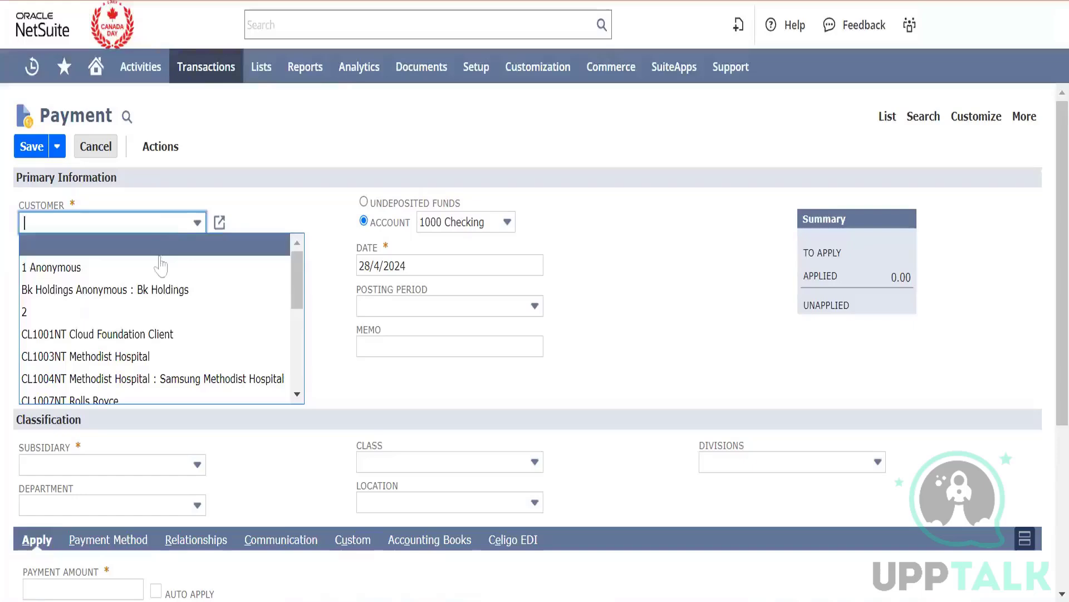
{"action": "left_click", "coordinate": [160, 312]}
{"action": "right_click", "coordinate": [160, 311]}
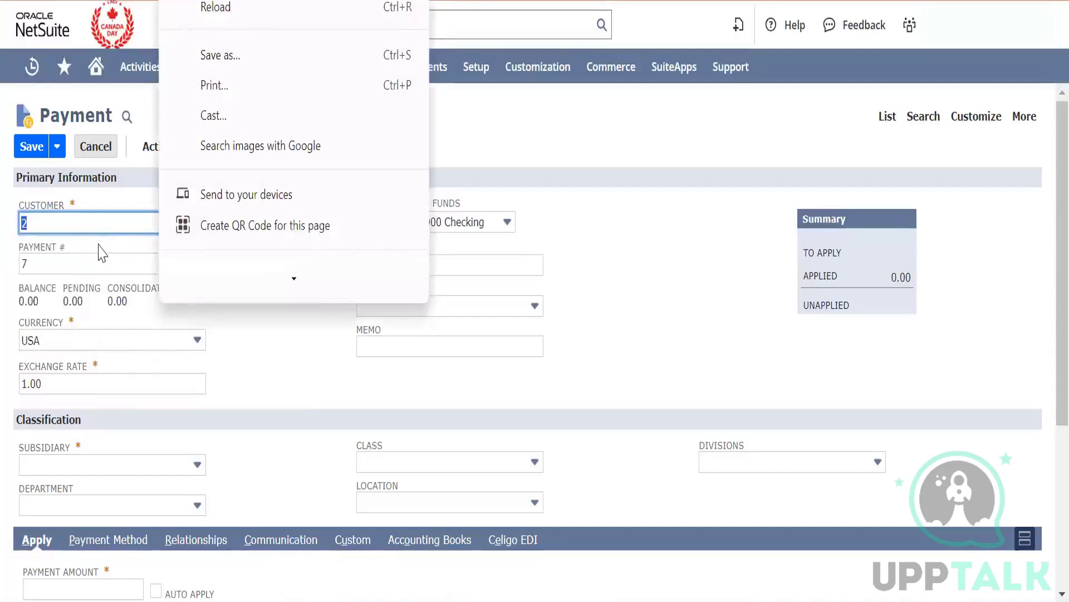
{"action": "left_click", "coordinate": [107, 228]}
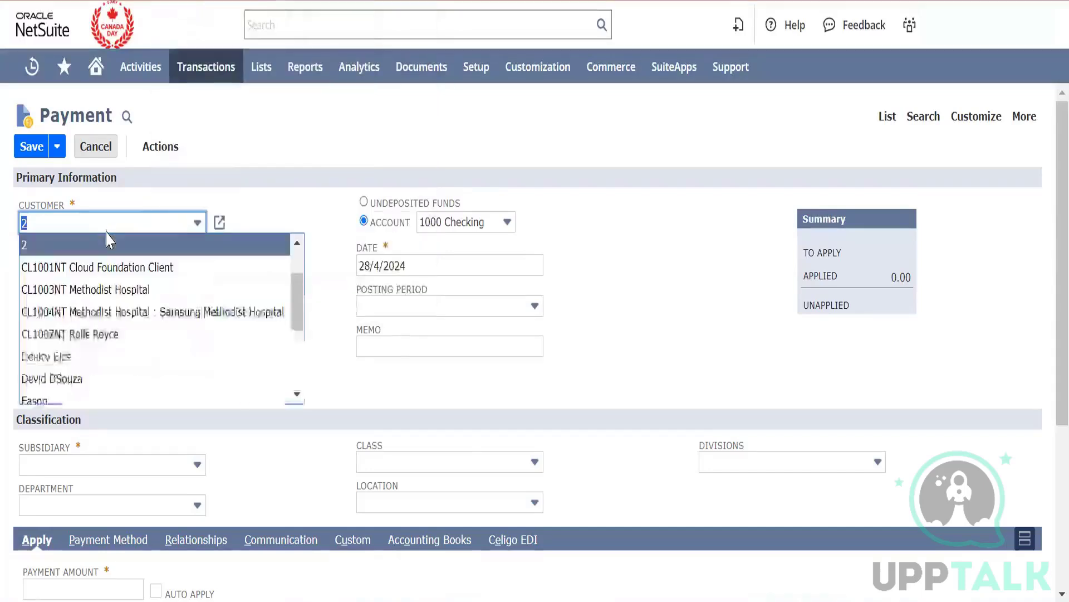
{"action": "left_click", "coordinate": [92, 336]}
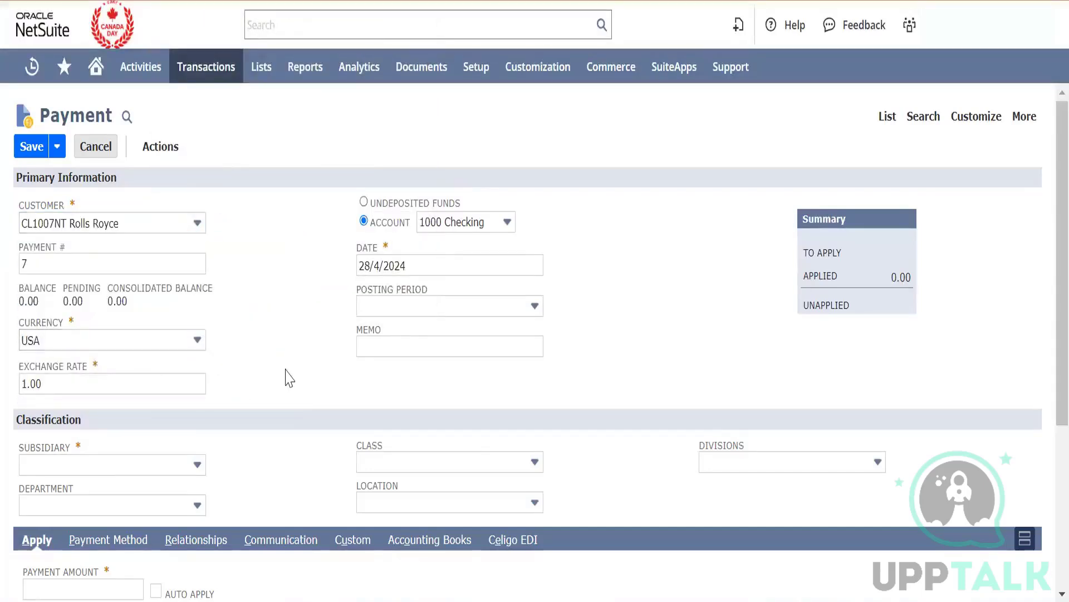
Set the location to Cloud Location and try to save the payment with the open 5,400.00 invoice applied.
{"action": "scroll", "coordinate": [286, 375], "scroll_direction": "down", "scroll_amount": 5}
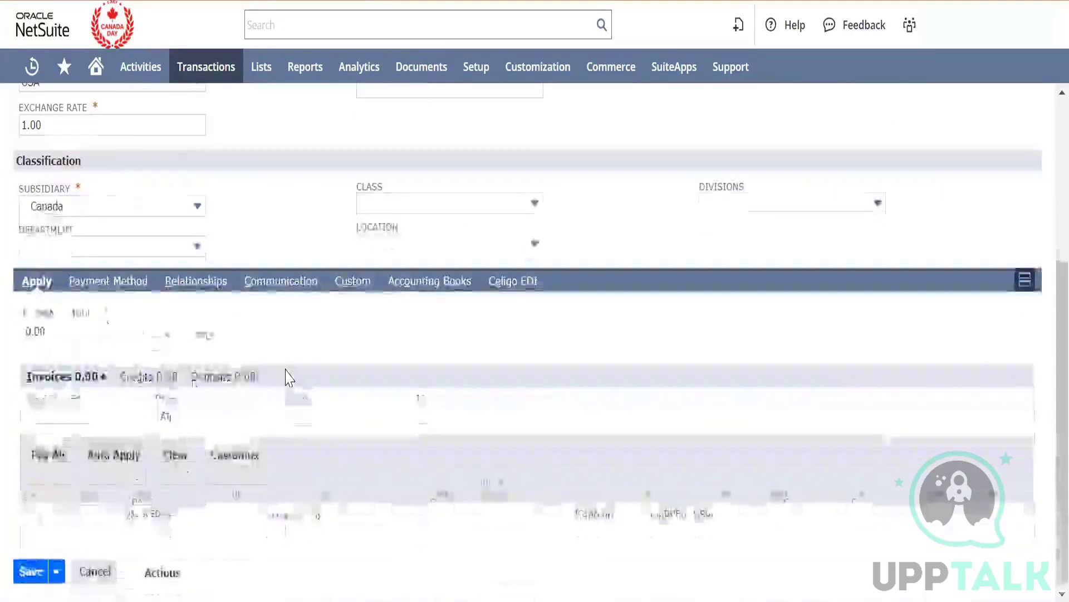
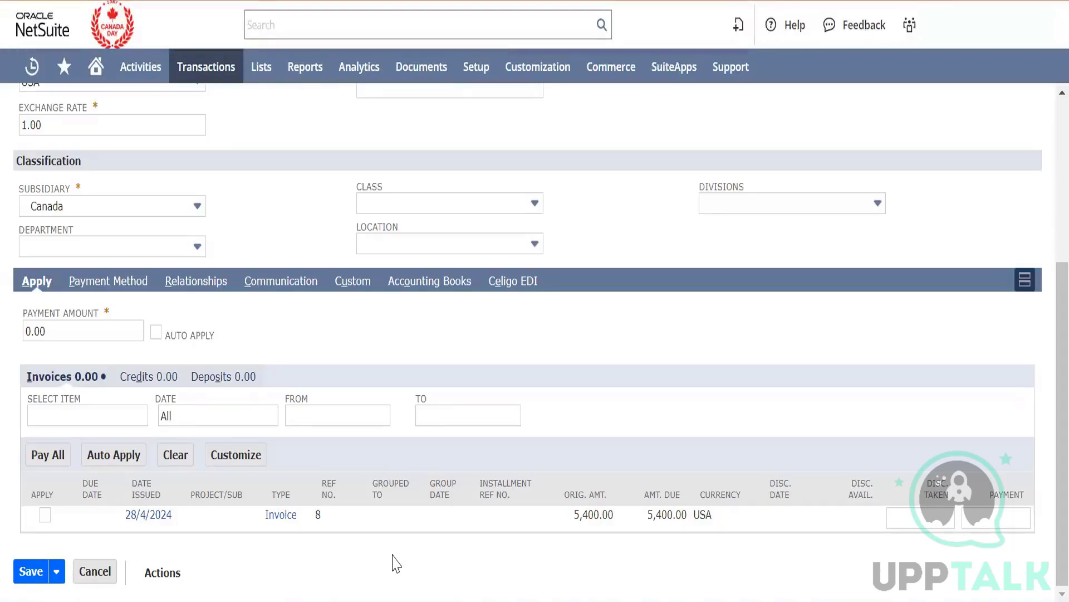
{"action": "left_click", "coordinate": [425, 243]}
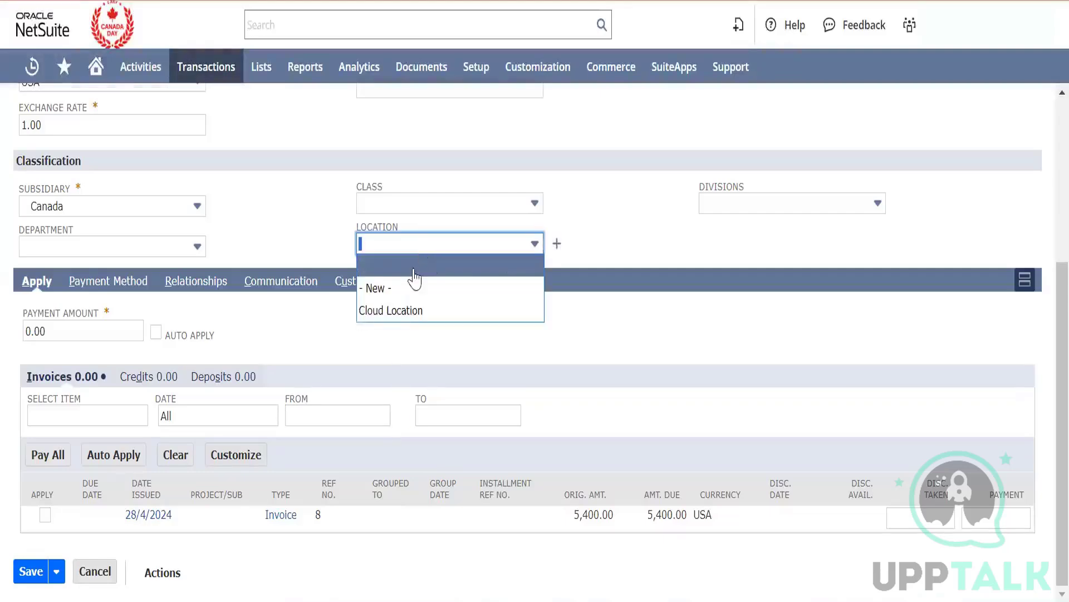
{"action": "left_click", "coordinate": [411, 308]}
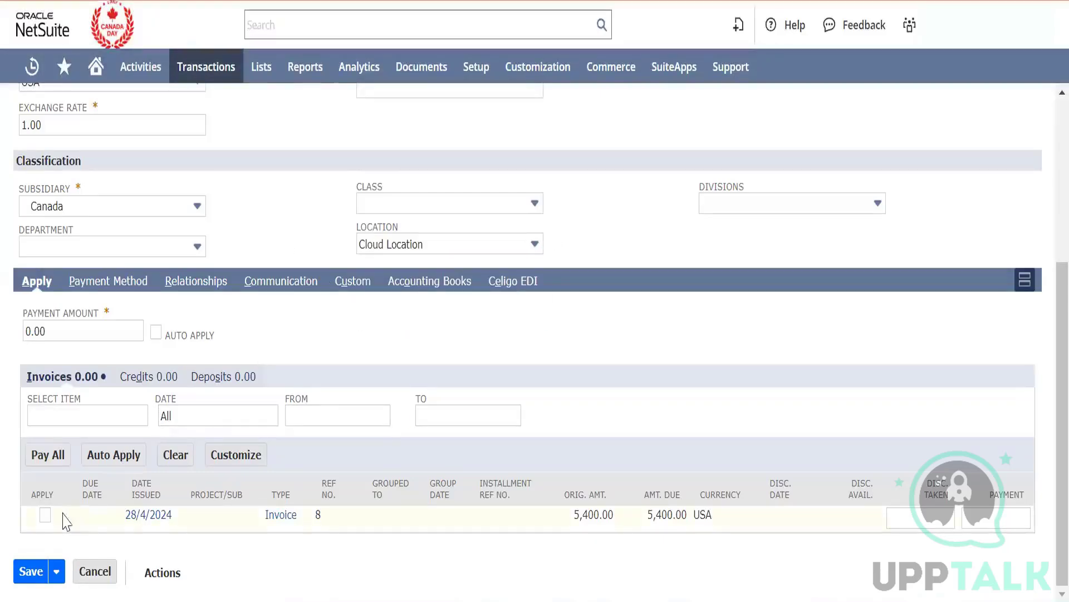
{"action": "left_click", "coordinate": [45, 515]}
{"action": "left_click", "coordinate": [31, 574]}
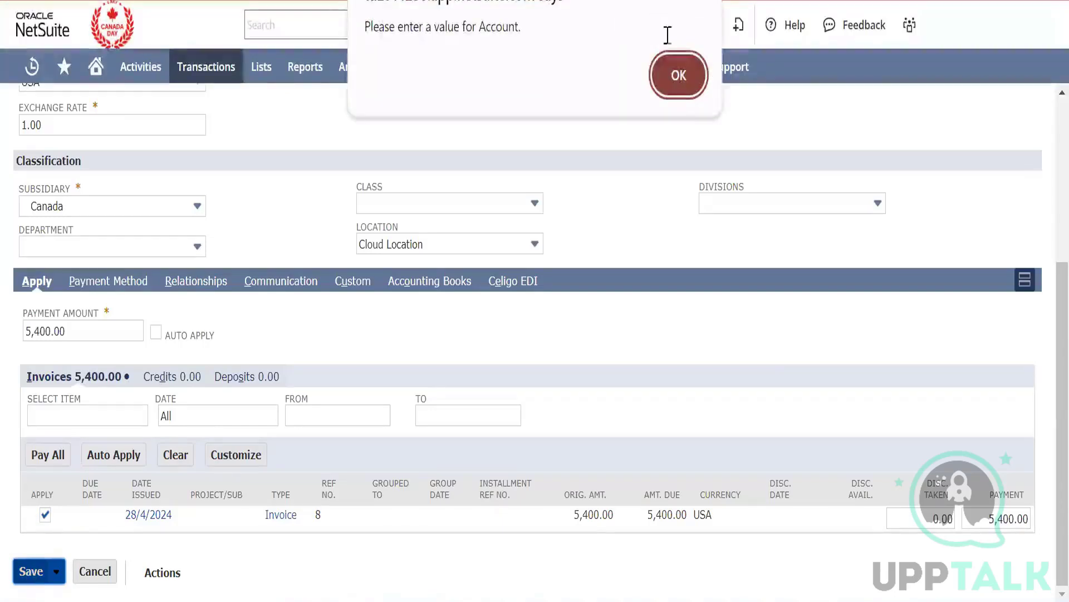
Set the payment's account to Bank Account and save the payment.
{"action": "left_click", "coordinate": [678, 73]}
{"action": "scroll", "coordinate": [646, 182], "scroll_direction": "up", "scroll_amount": 1}
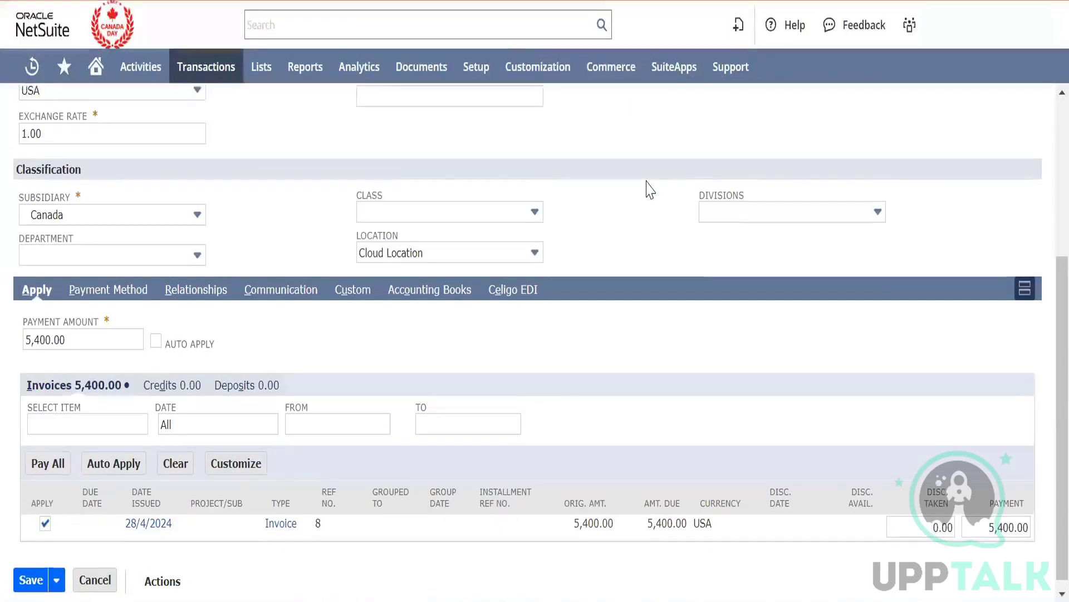
{"action": "scroll", "coordinate": [652, 237], "scroll_direction": "up", "scroll_amount": 5}
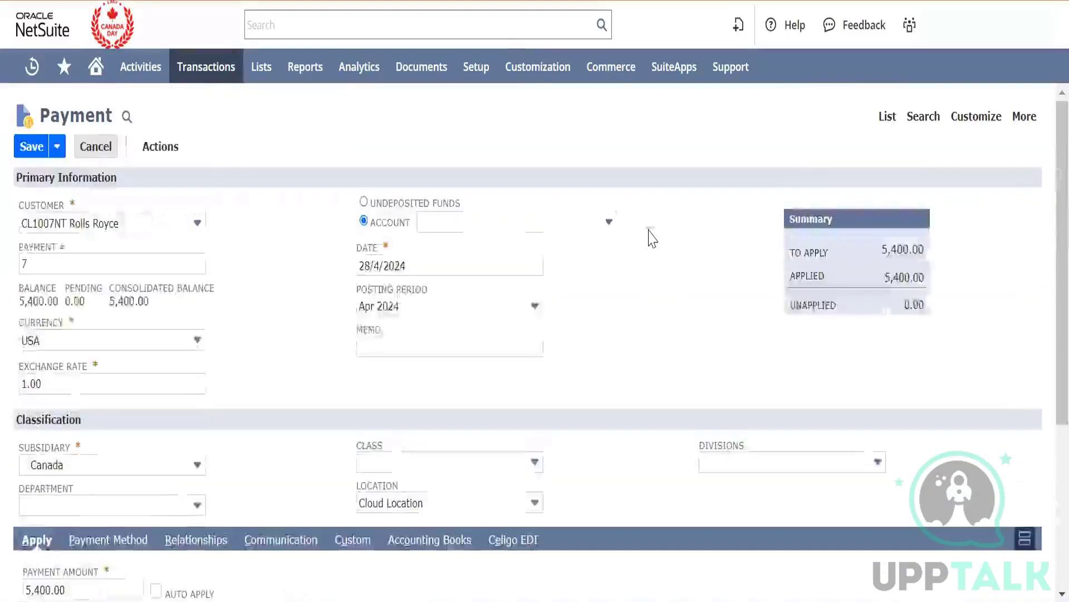
{"action": "left_click", "coordinate": [597, 221]}
{"action": "left_click", "coordinate": [514, 288]}
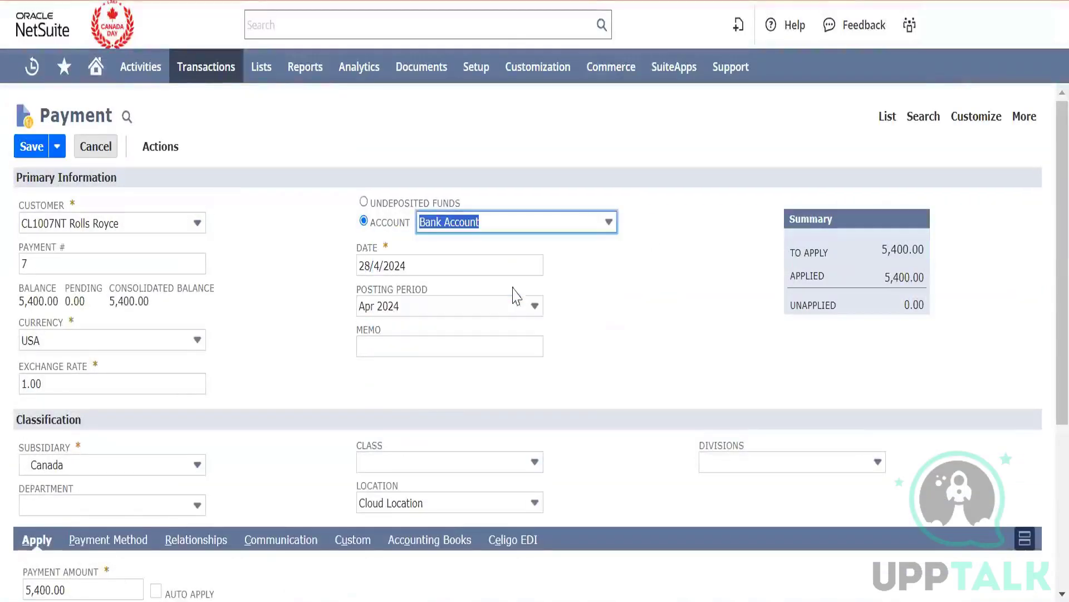
{"action": "left_click", "coordinate": [29, 156]}
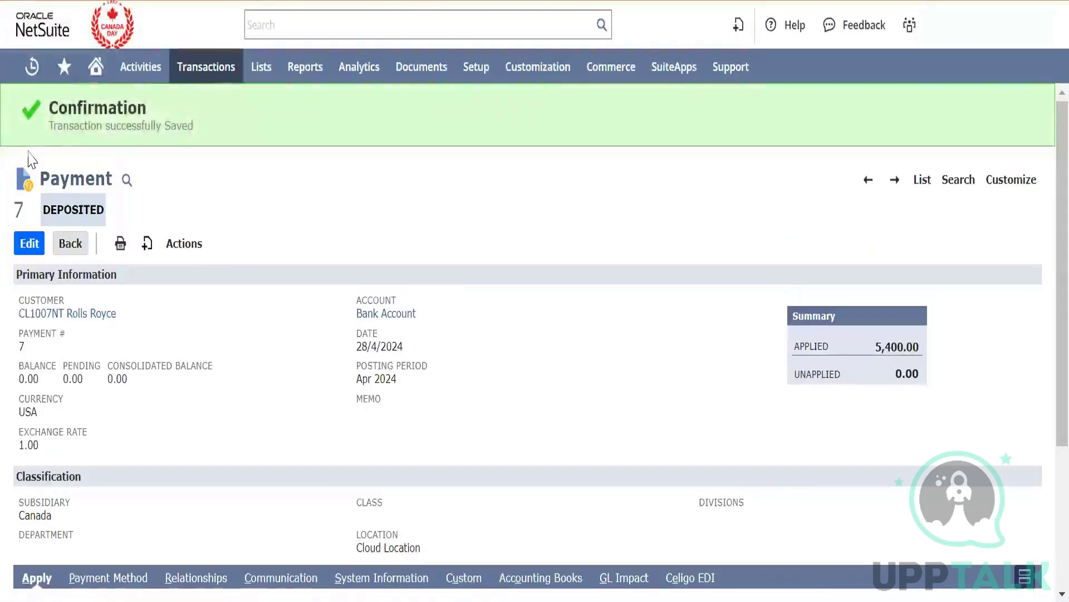
Open the saved payment's GL impact and examine its debit and credit amounts.
{"action": "mouse_move", "coordinate": [196, 250]}
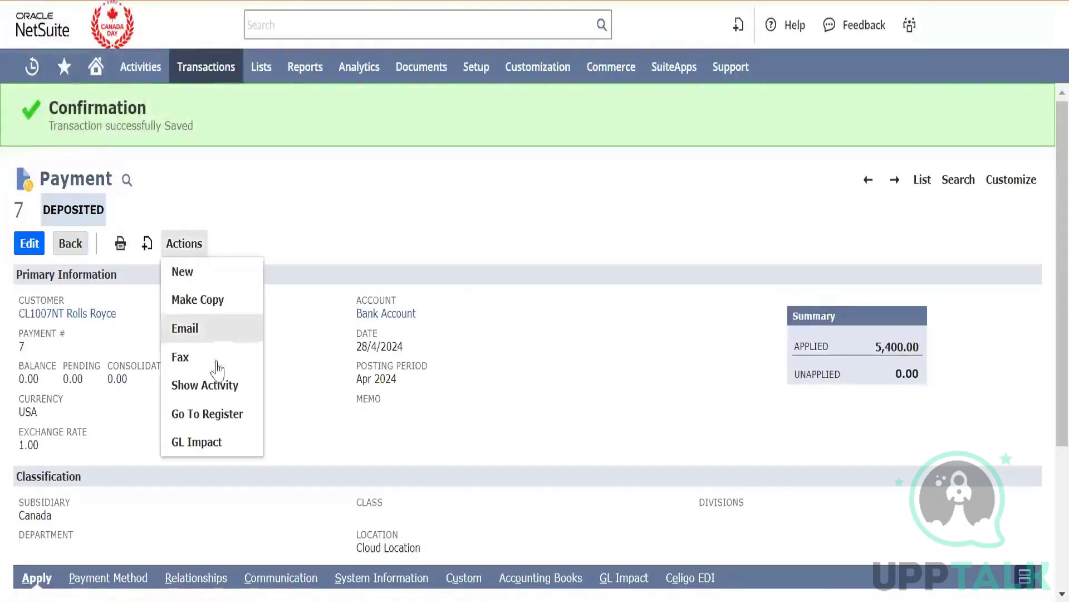
{"action": "left_click", "coordinate": [219, 441]}
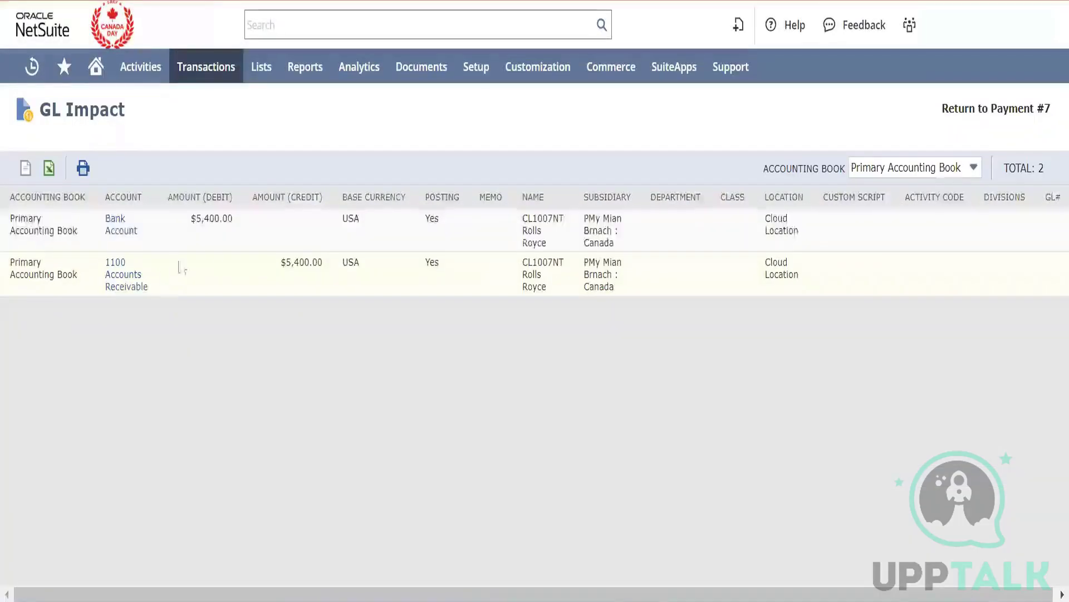
{"action": "triple_click", "coordinate": [217, 221]}
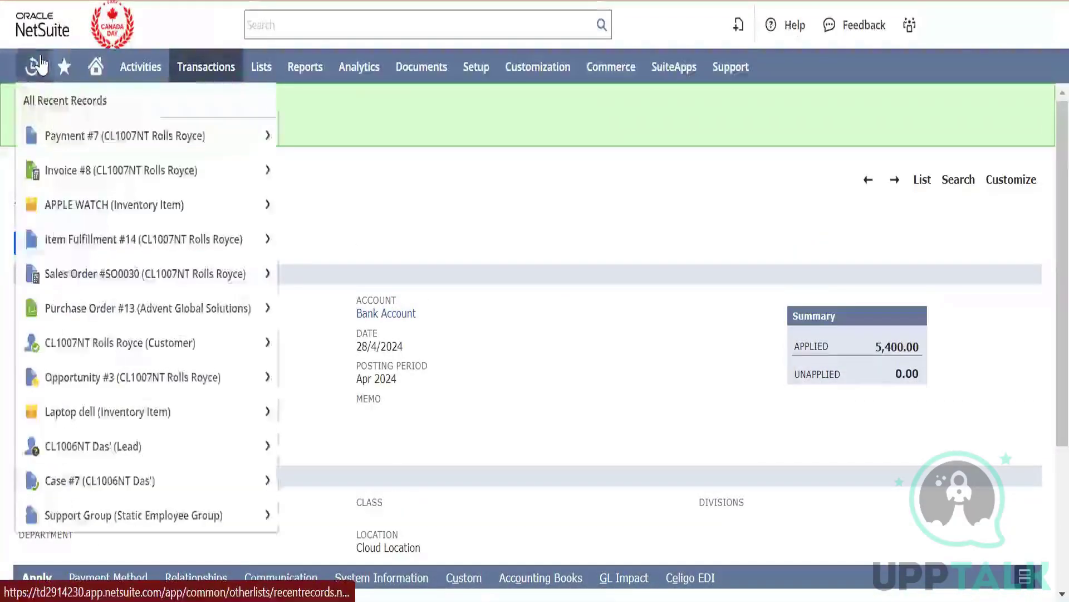
Reopen the recent Rolls Royce sales order, check the APPLE WATCH picked quantity, and start a return authorization from it.
{"action": "mouse_move", "coordinate": [34, 83]}
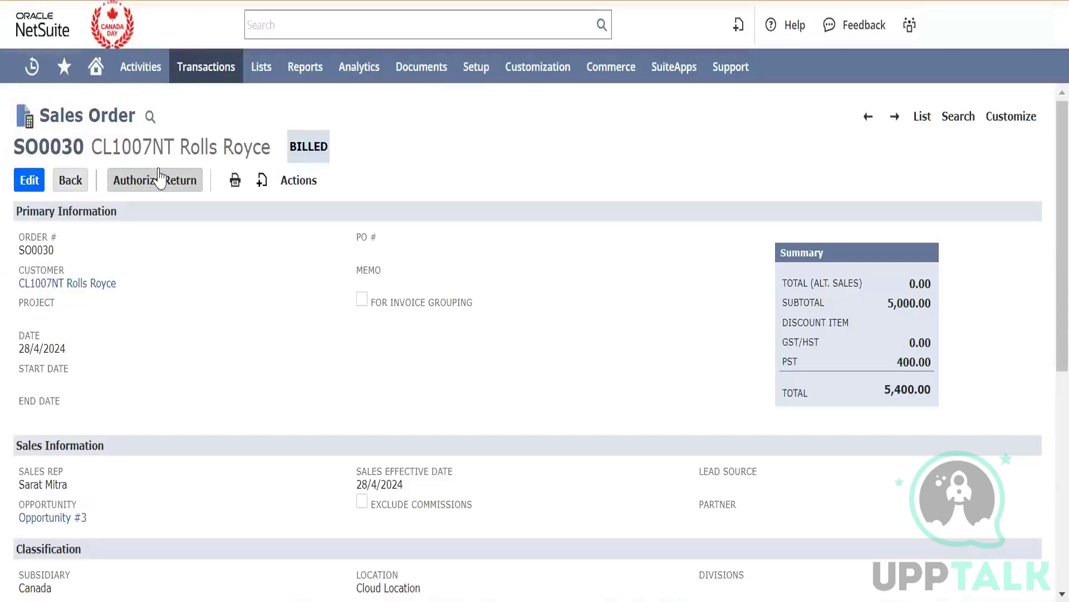
{"action": "scroll", "coordinate": [323, 344], "scroll_direction": "down", "scroll_amount": 5}
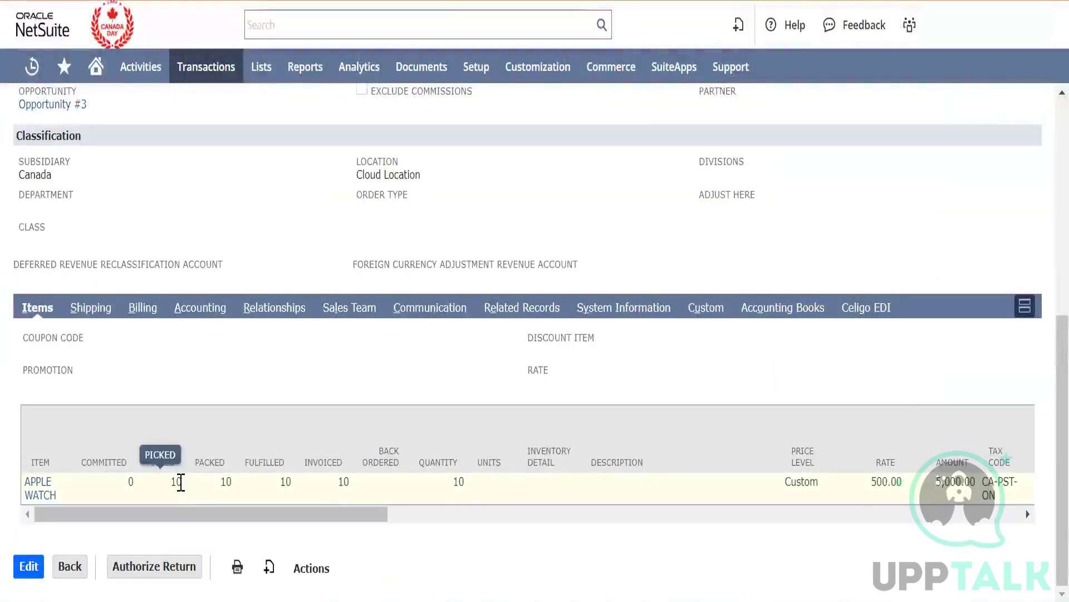
{"action": "double_click", "coordinate": [176, 482]}
{"action": "left_click", "coordinate": [164, 568]}
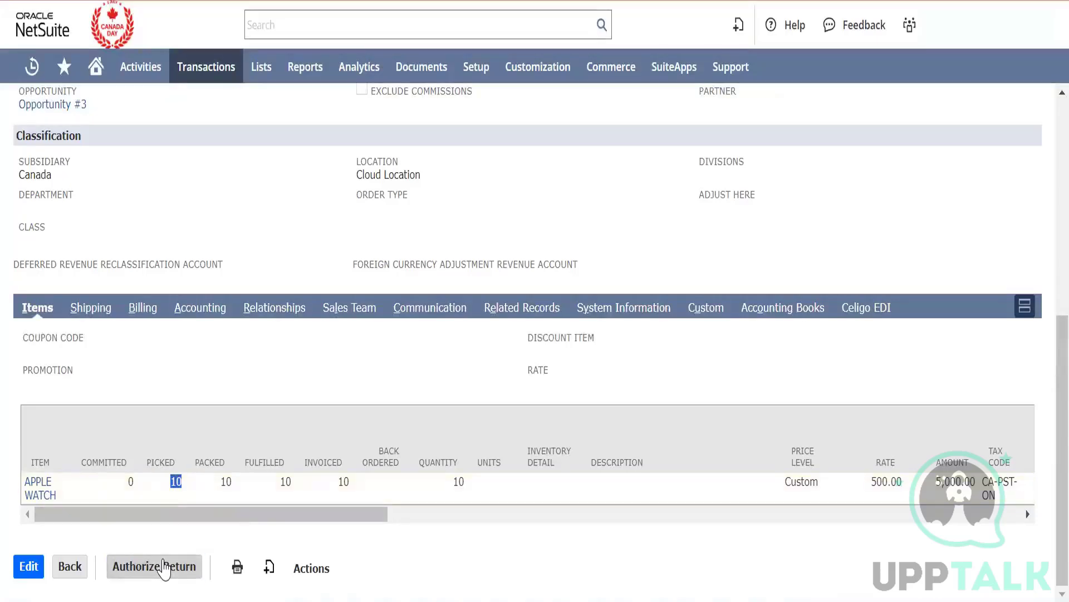
{"action": "mouse_move", "coordinate": [197, 83]}
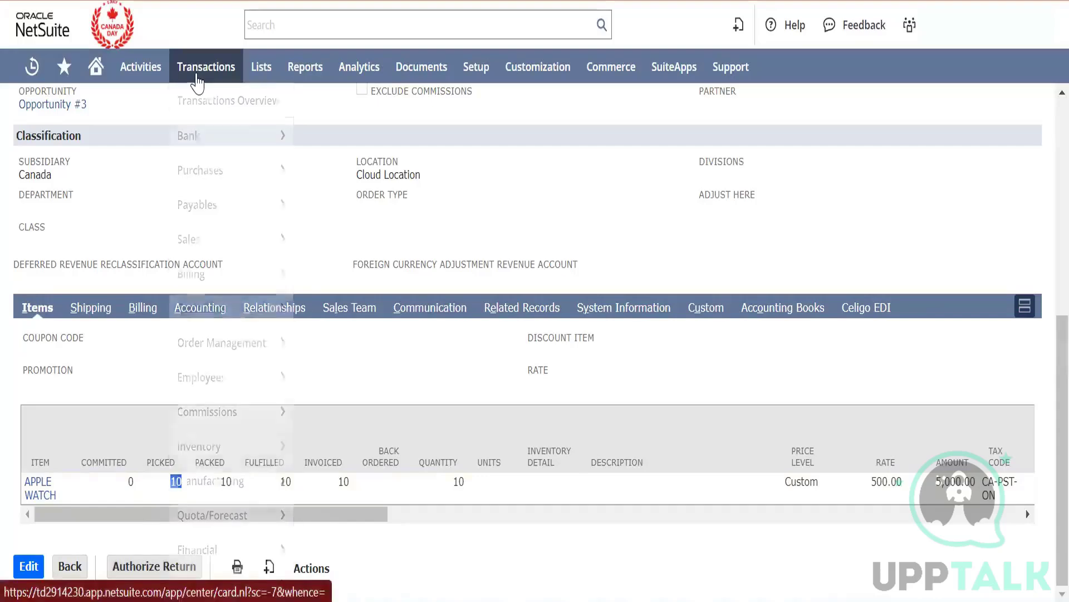
{"action": "mouse_move", "coordinate": [231, 255]}
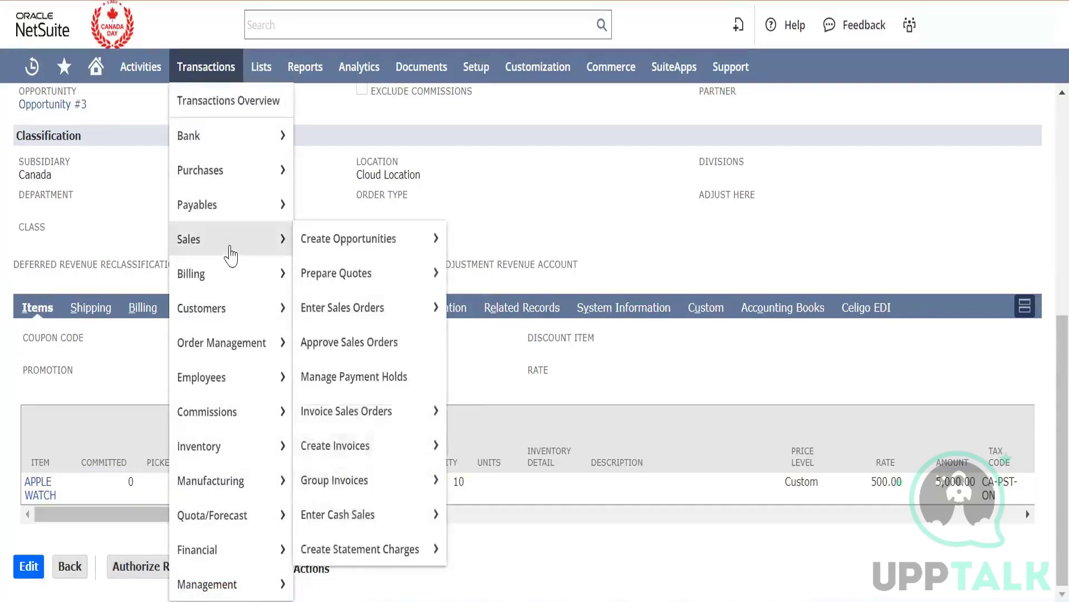
{"action": "mouse_move", "coordinate": [241, 305]}
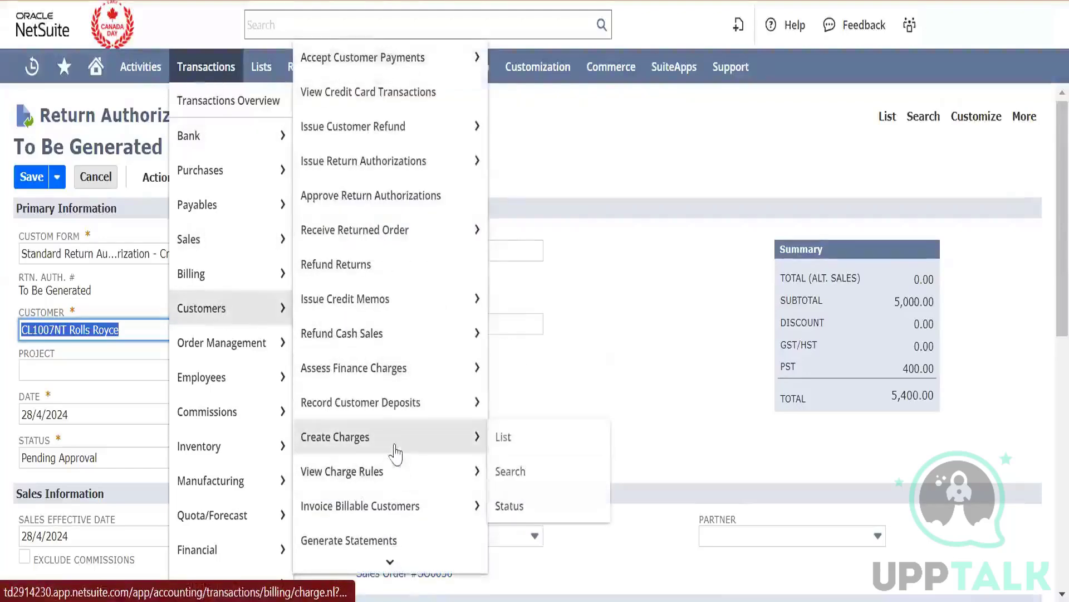
{"action": "mouse_move", "coordinate": [397, 408]}
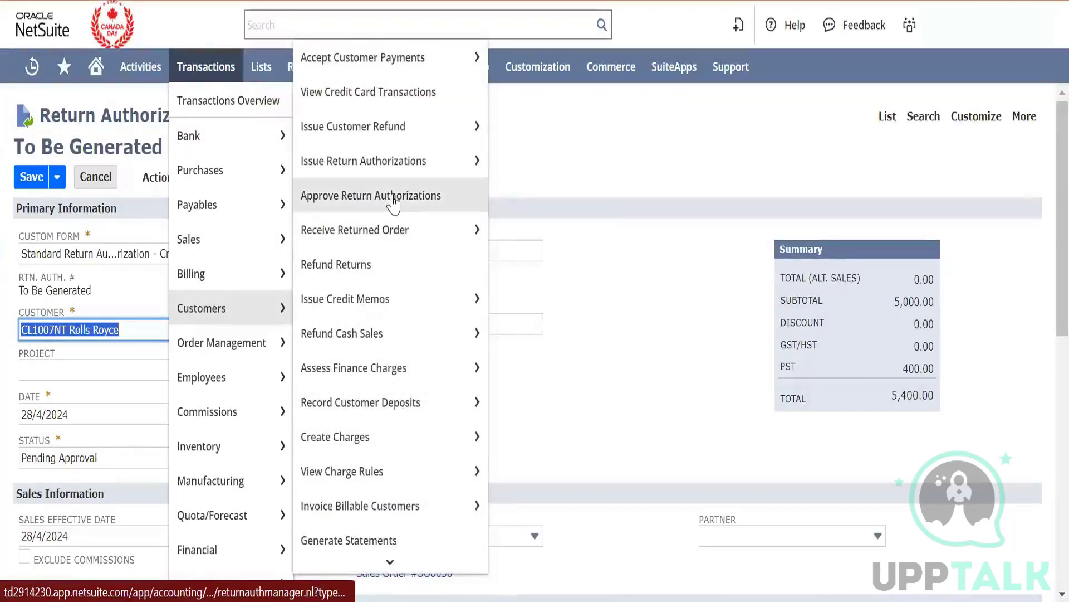
{"action": "mouse_move", "coordinate": [388, 140]}
{"action": "mouse_move", "coordinate": [389, 164]}
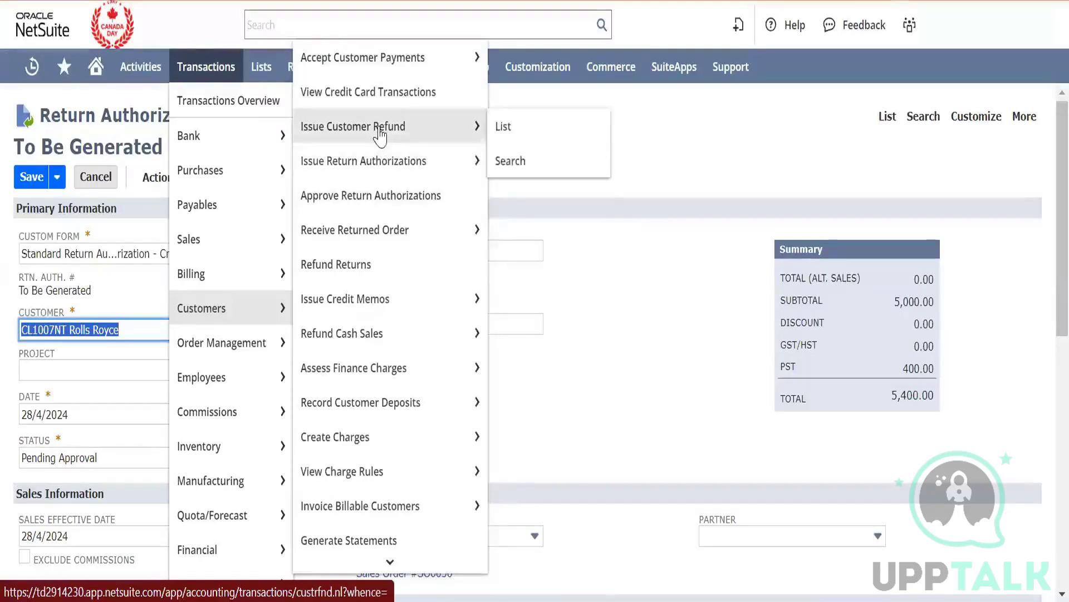
{"action": "left_click", "coordinate": [615, 384]}
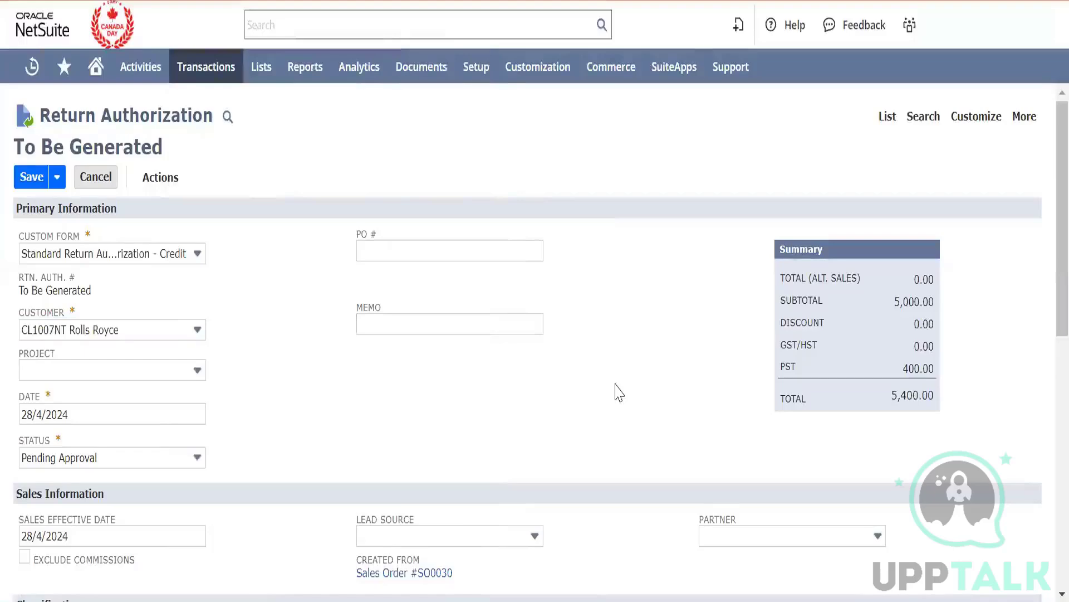
Set the APPLE WATCH line's quantity to 1 on the return authorization.
{"action": "scroll", "coordinate": [616, 390], "scroll_direction": "down", "scroll_amount": 10}
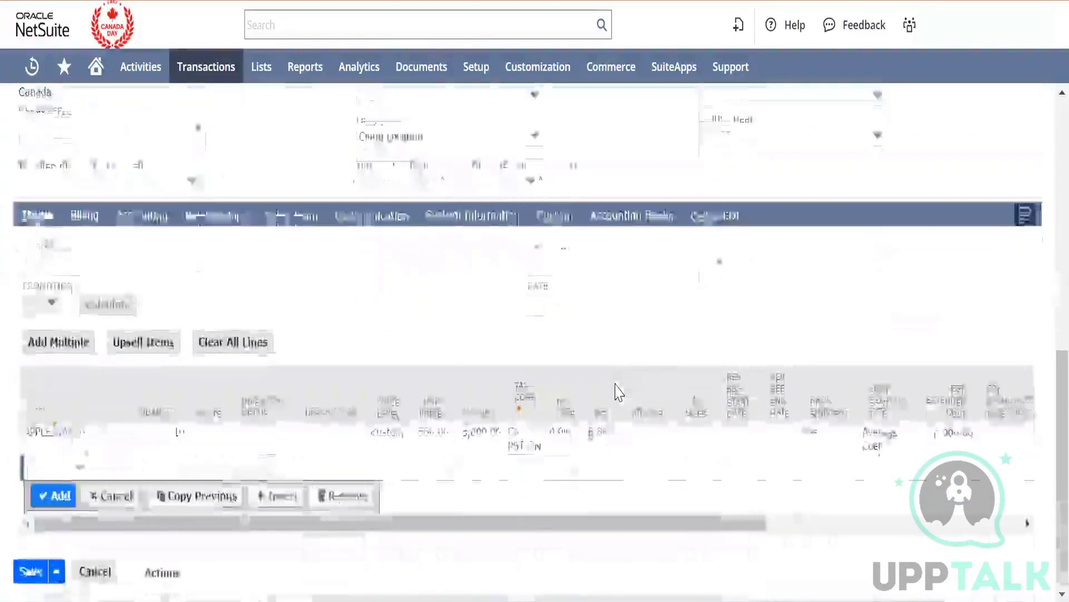
{"action": "left_click", "coordinate": [179, 439]}
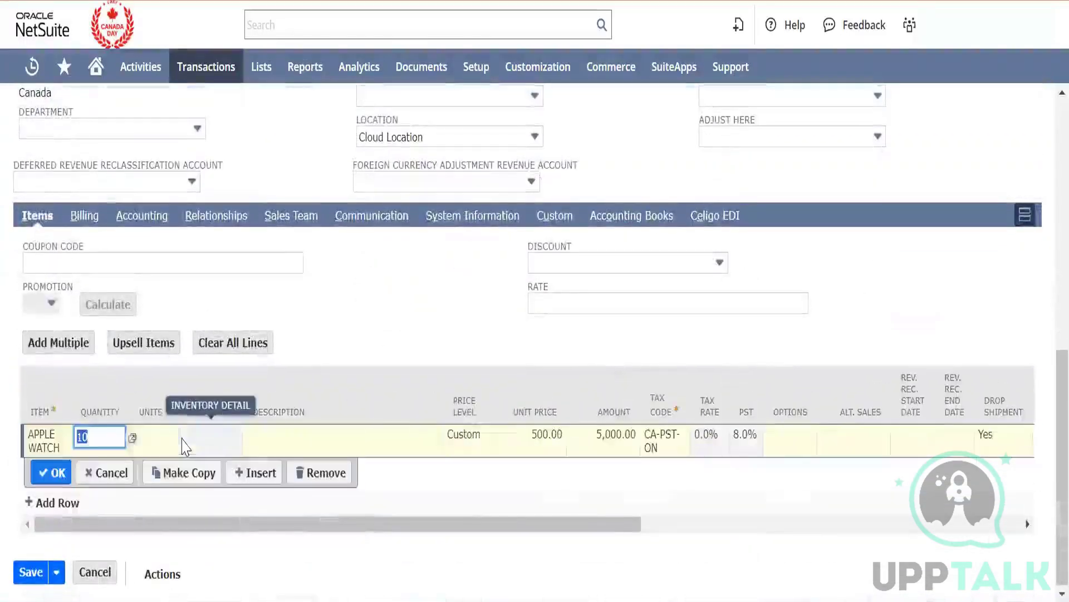
{"action": "type", "text": "1"}
{"action": "key", "text": "Tab"}
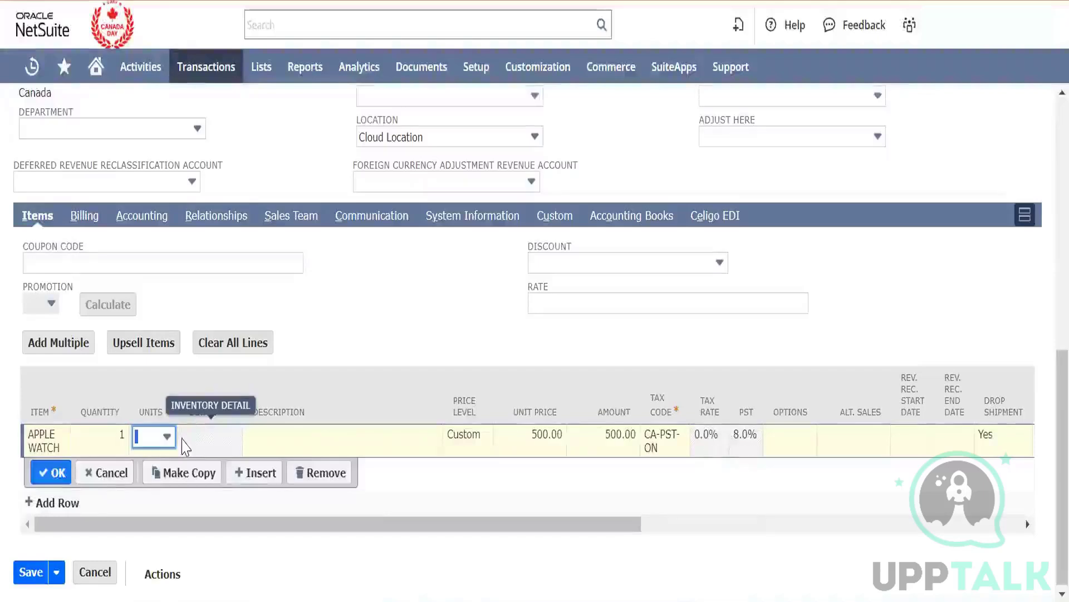
{"action": "left_click", "coordinate": [54, 473]}
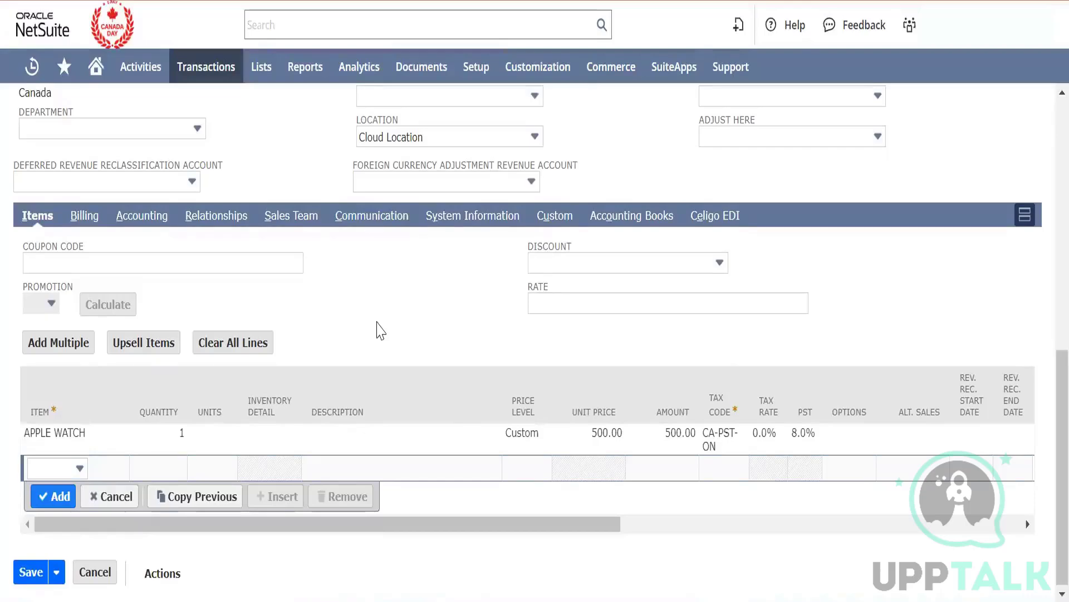
Save the return authorization and approve it.
{"action": "scroll", "coordinate": [379, 329], "scroll_direction": "up", "scroll_amount": 10}
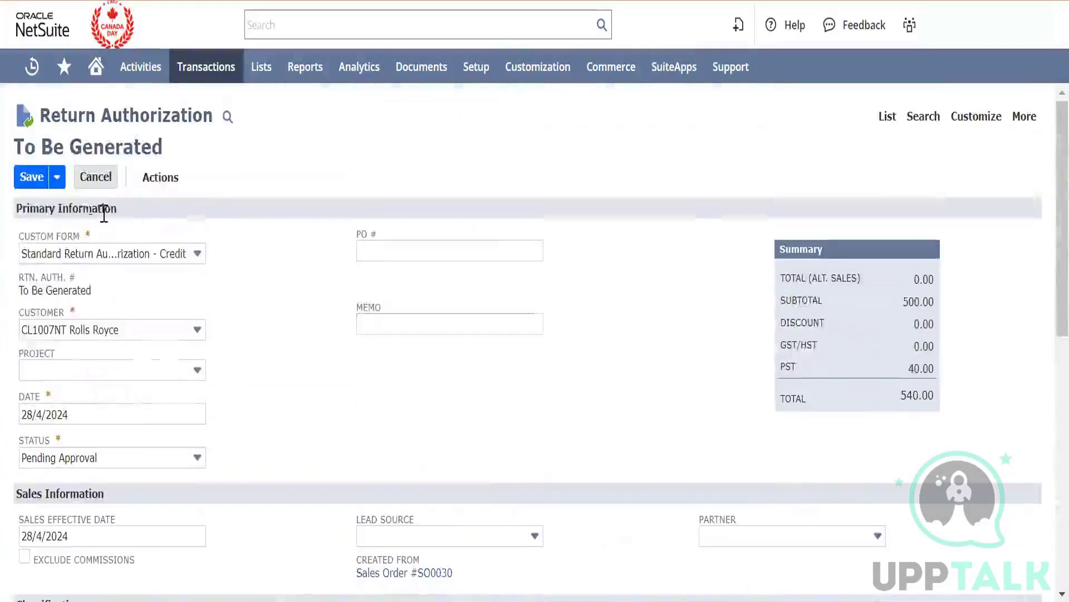
{"action": "mouse_move", "coordinate": [24, 185]}
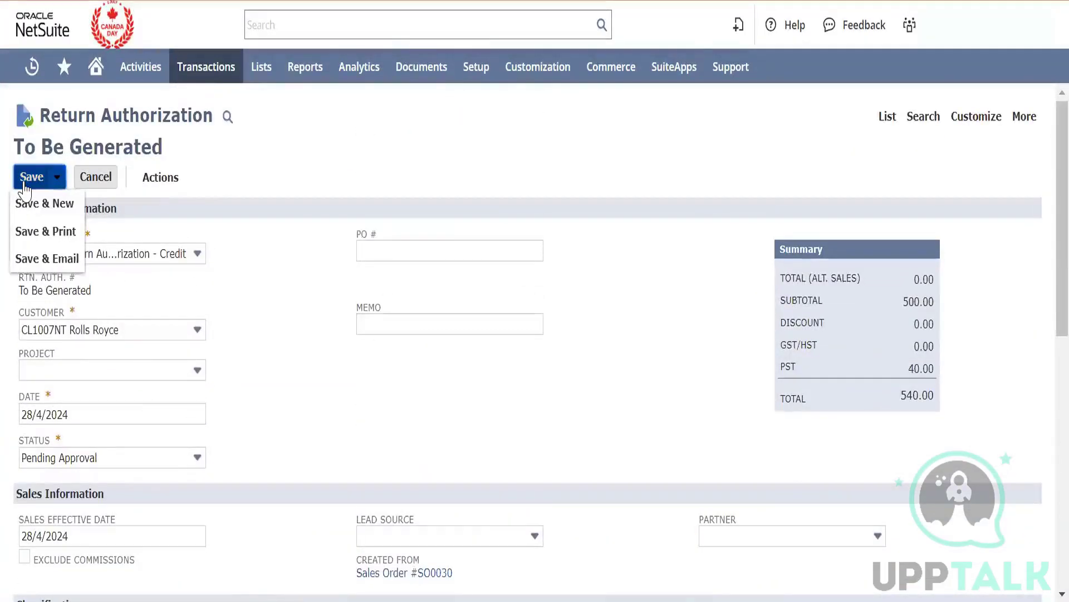
{"action": "left_click", "coordinate": [24, 187]}
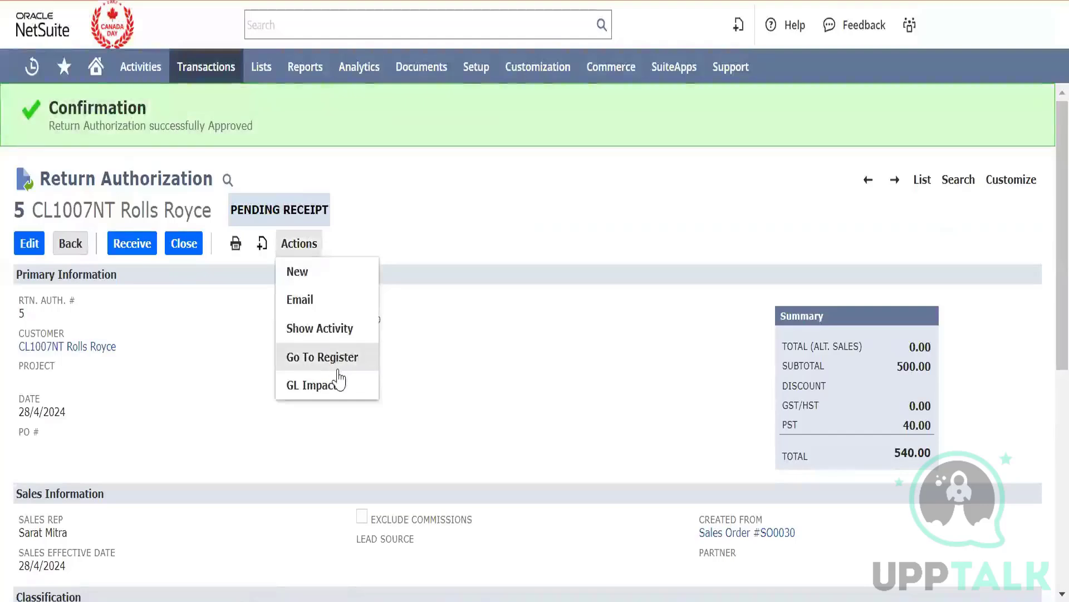
Open the approved return authorization's GL impact.
{"action": "left_click", "coordinate": [341, 382]}
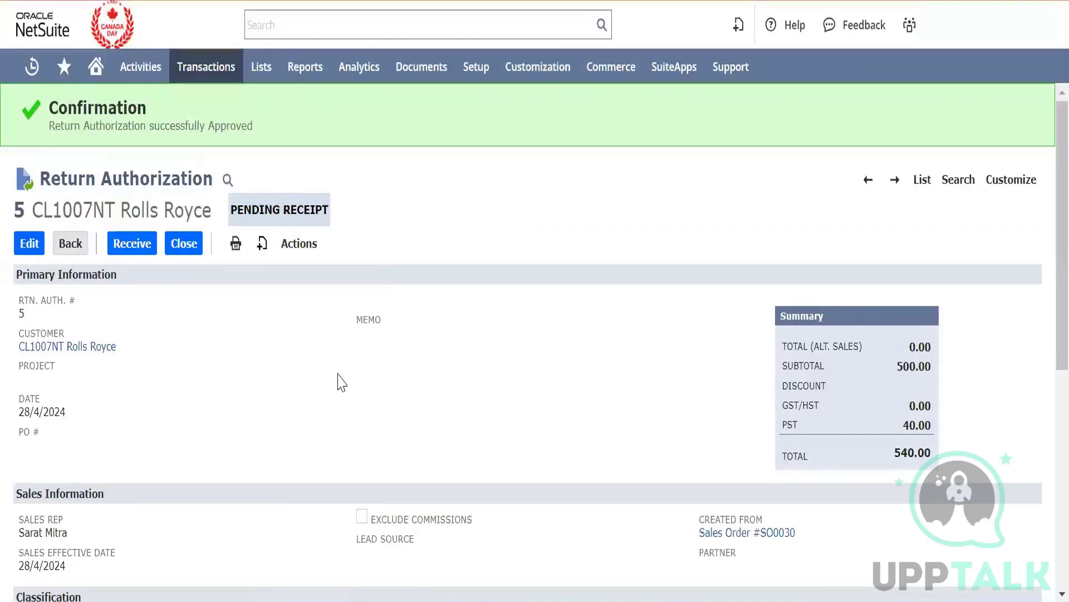
{"action": "mouse_move", "coordinate": [299, 244]}
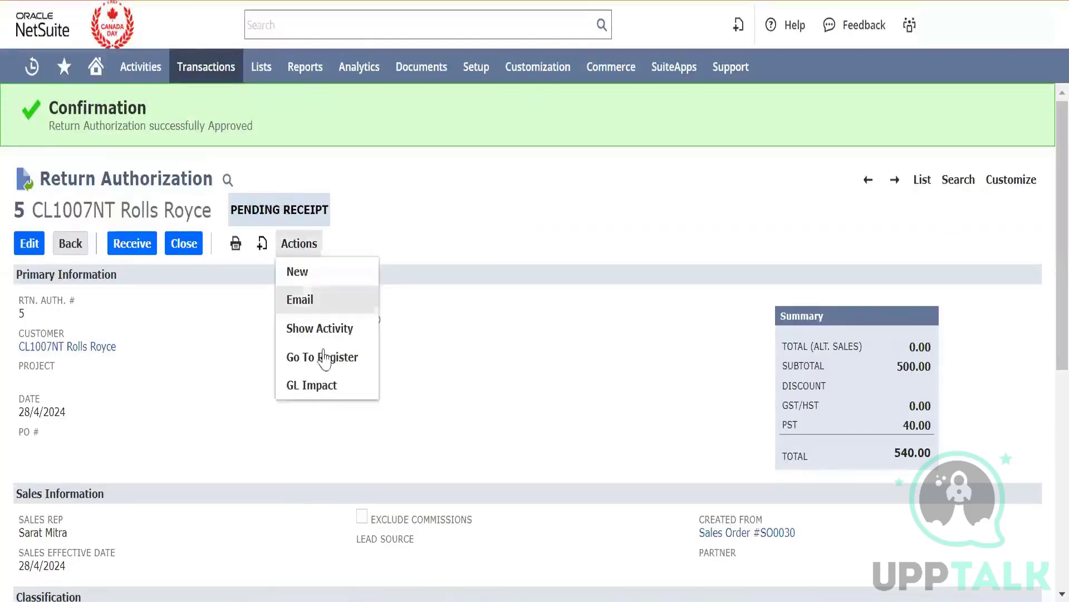
{"action": "left_click", "coordinate": [323, 385]}
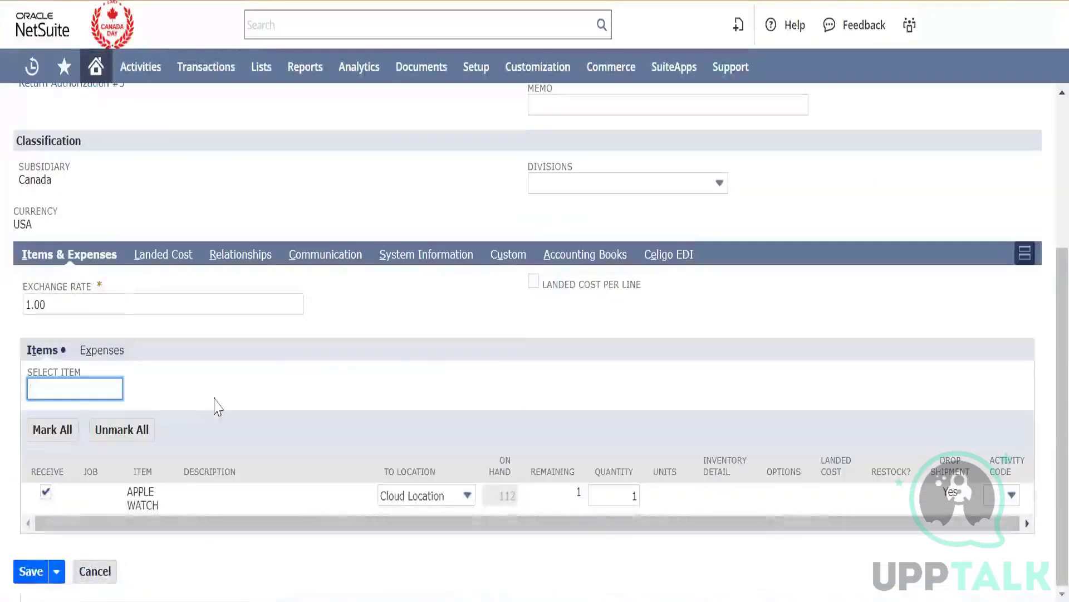
Save the item receipt for the returned APPLE WATCH, then check its GL impact and item line.
{"action": "scroll", "coordinate": [388, 348], "scroll_direction": "up", "scroll_amount": 4}
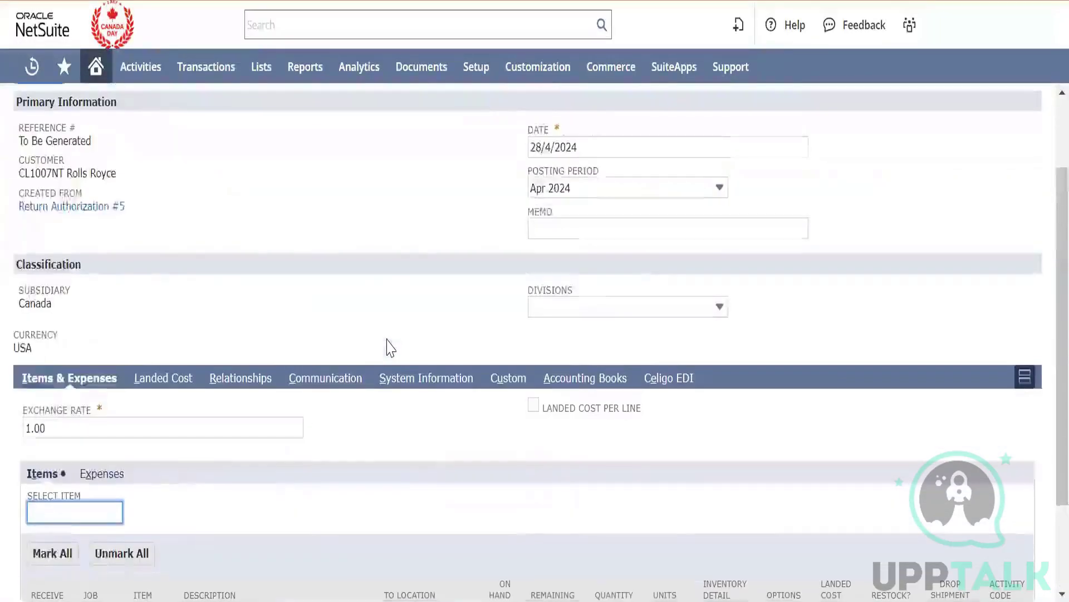
{"action": "left_click", "coordinate": [25, 178]}
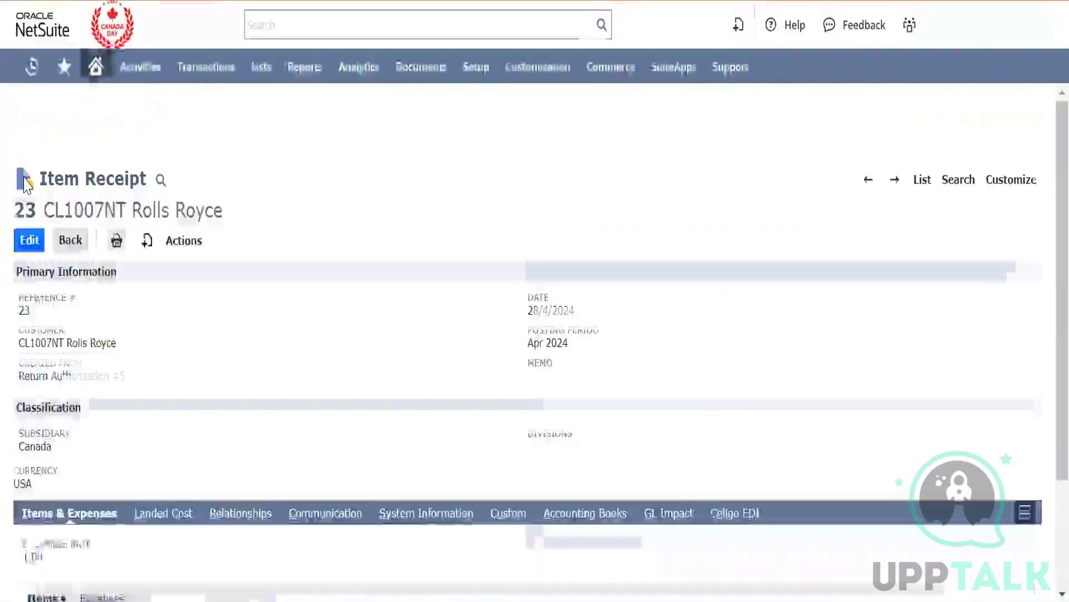
{"action": "mouse_move", "coordinate": [164, 248]}
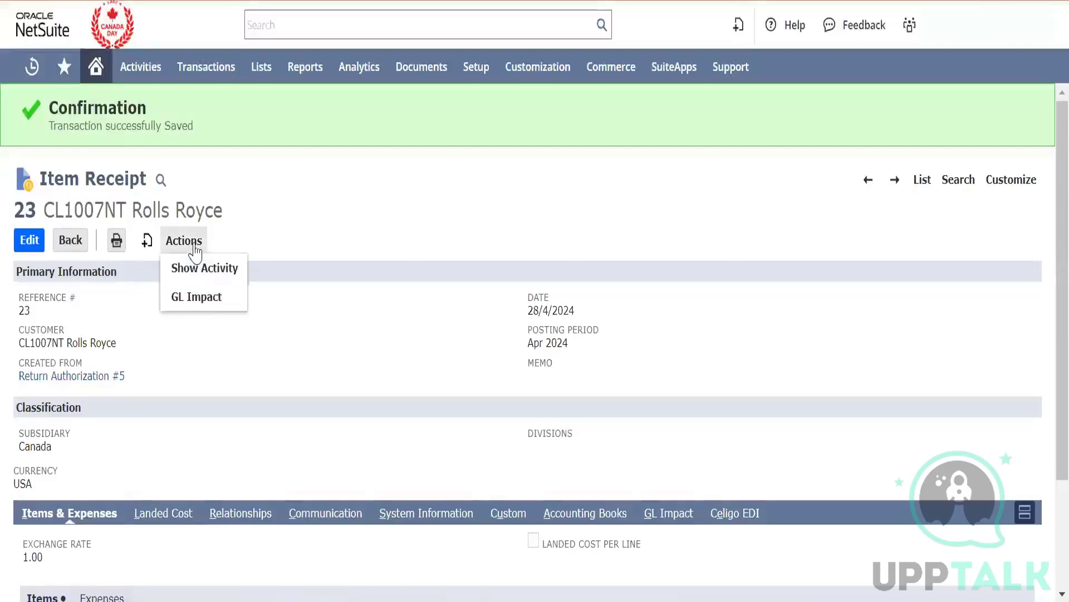
{"action": "left_click", "coordinate": [216, 298]}
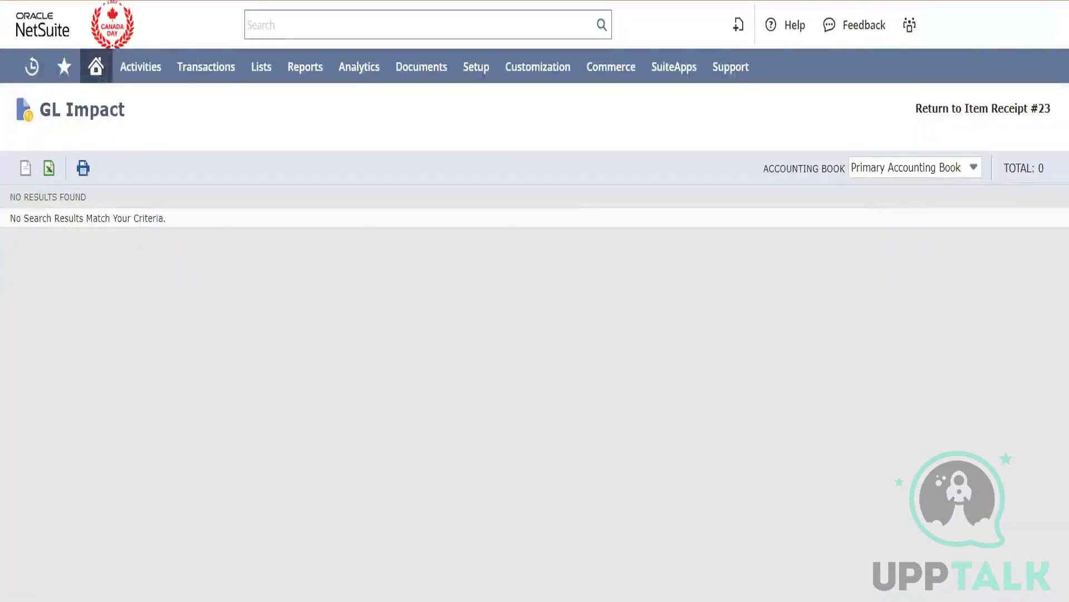
{"action": "key", "text": "alt+Left"}
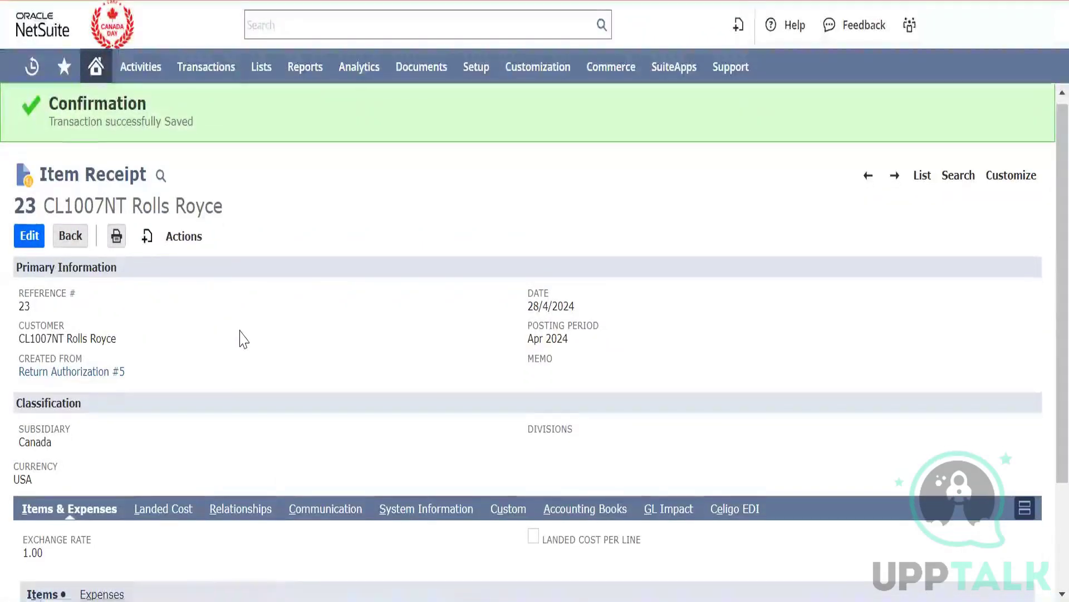
{"action": "scroll", "coordinate": [239, 330], "scroll_direction": "down", "scroll_amount": 3}
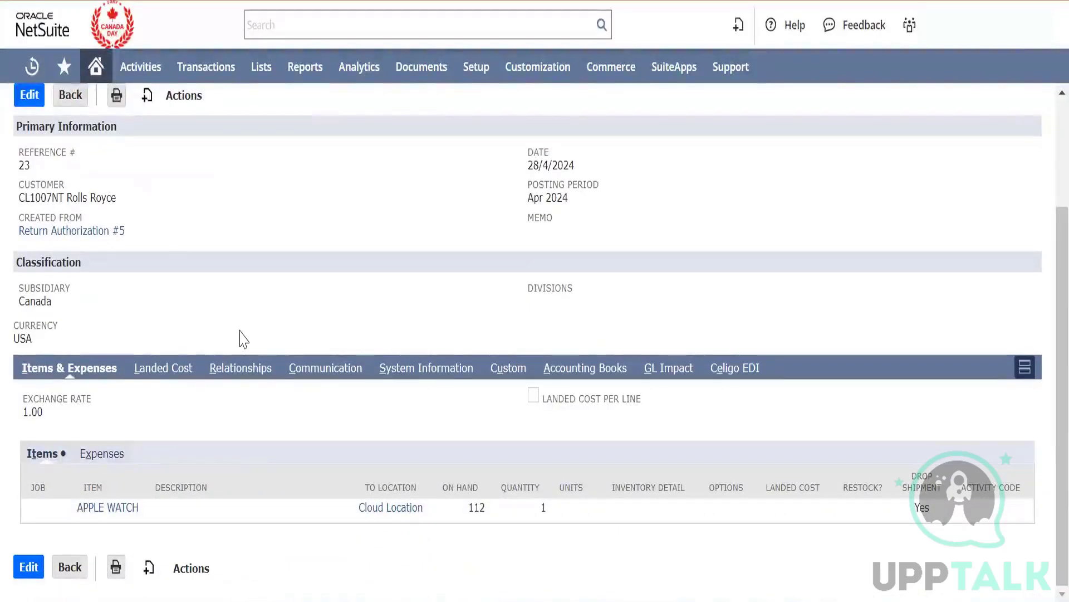
Open the recent Rolls Royce sales order in a new tab and review its related records.
{"action": "mouse_move", "coordinate": [34, 68]}
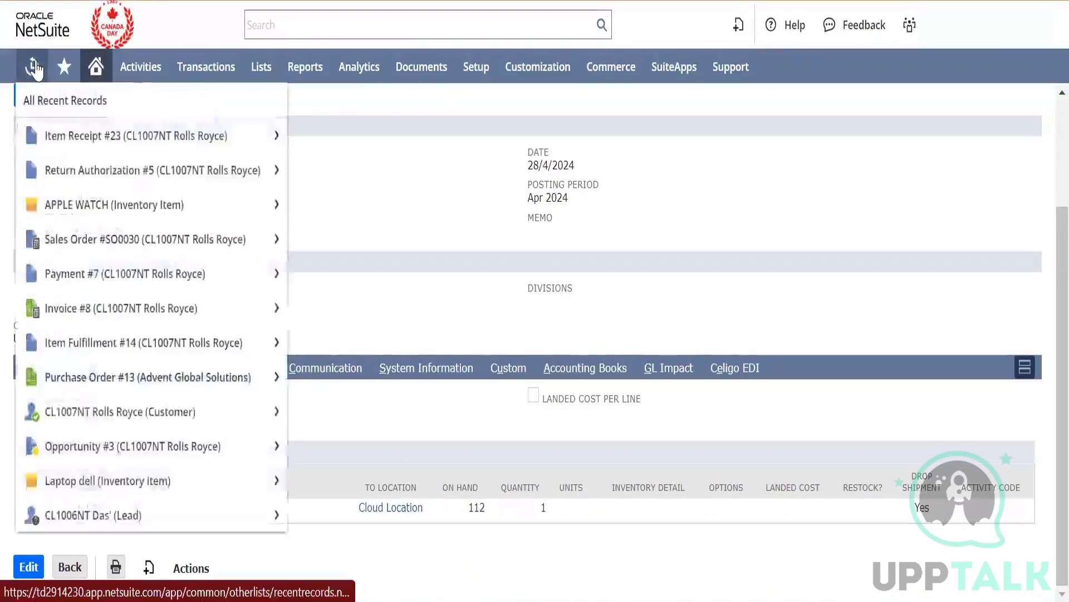
{"action": "right_click", "coordinate": [112, 246]}
{"action": "left_click", "coordinate": [191, 271]}
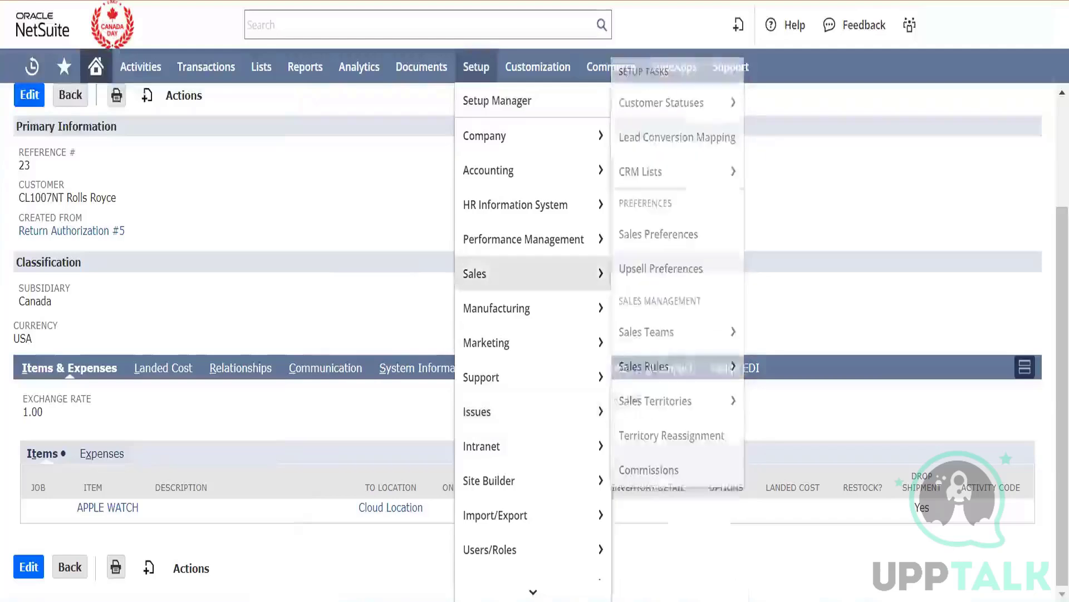
{"action": "left_click", "coordinate": [623, 1]}
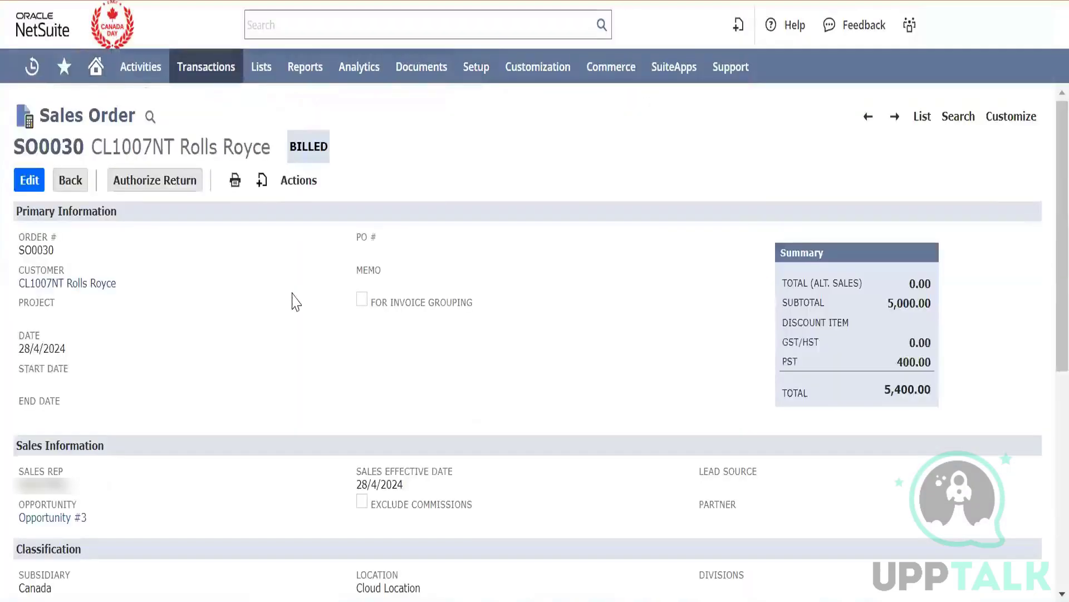
{"action": "scroll", "coordinate": [296, 301], "scroll_direction": "down", "scroll_amount": 8}
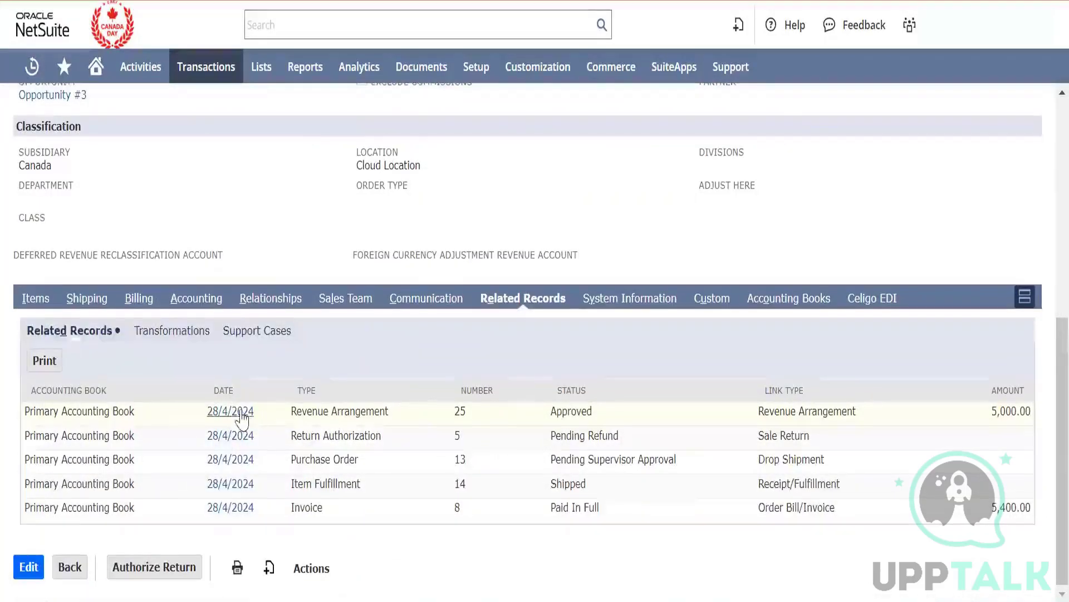
Open the sales order's linked revenue arrangement in a new tab and examine its revenue plans and revenue elements.
{"action": "right_click", "coordinate": [241, 418]}
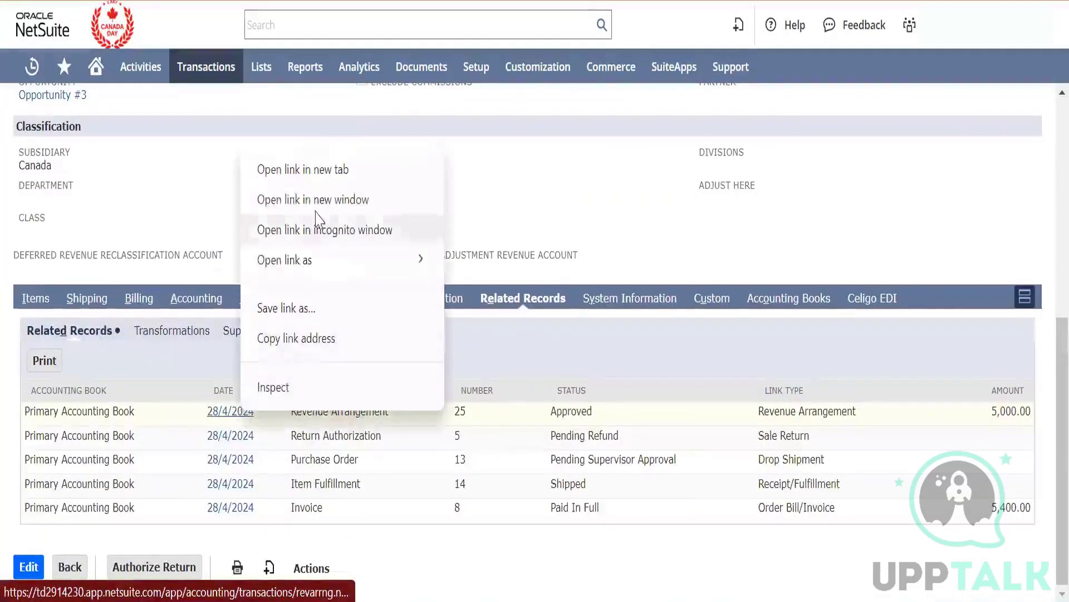
{"action": "left_click", "coordinate": [331, 173]}
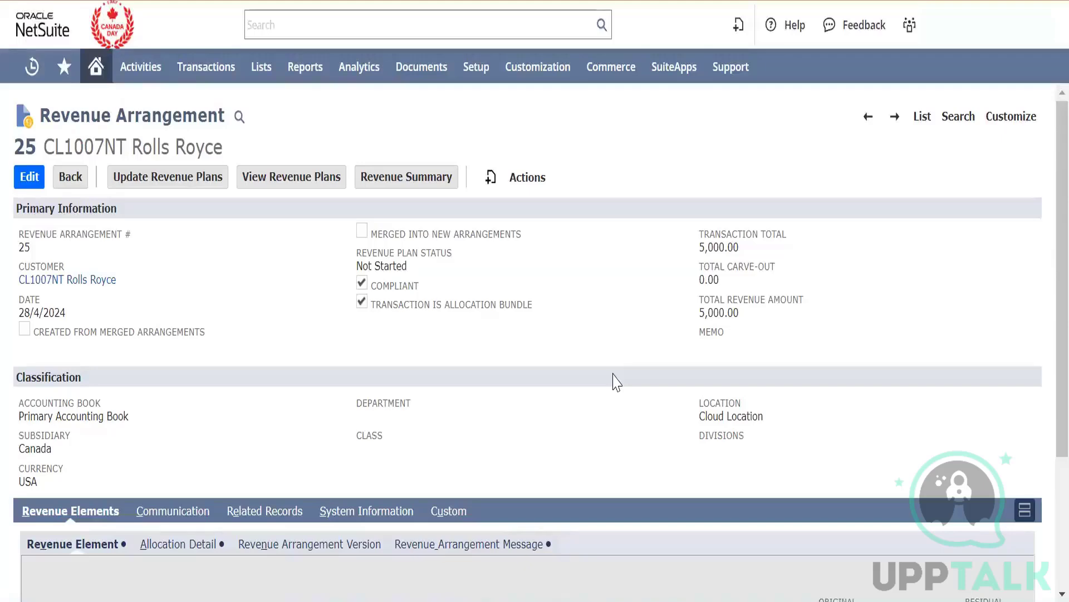
{"action": "left_click", "coordinate": [294, 173]}
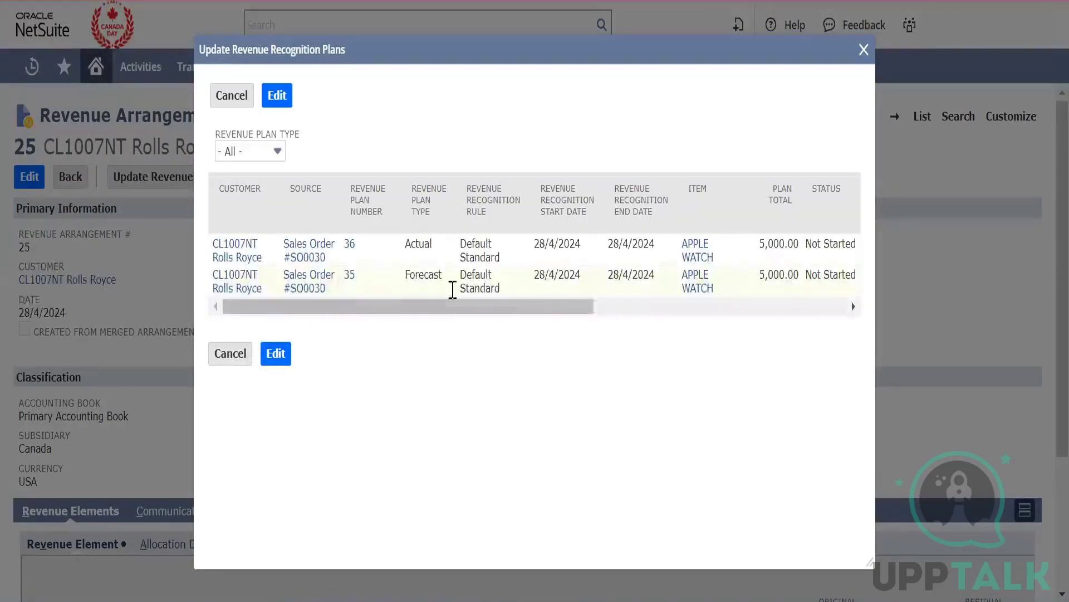
{"action": "left_click_drag", "start_coordinate": [522, 311], "coordinate": [878, 37]}
{"action": "left_click", "coordinate": [864, 49]}
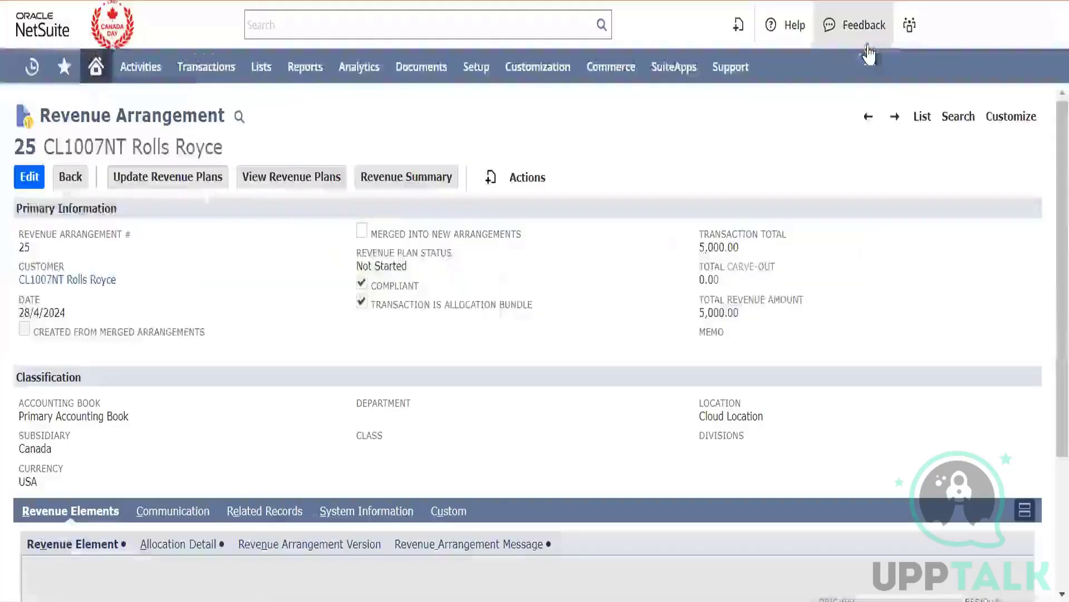
{"action": "scroll", "coordinate": [573, 364], "scroll_direction": "down", "scroll_amount": 3}
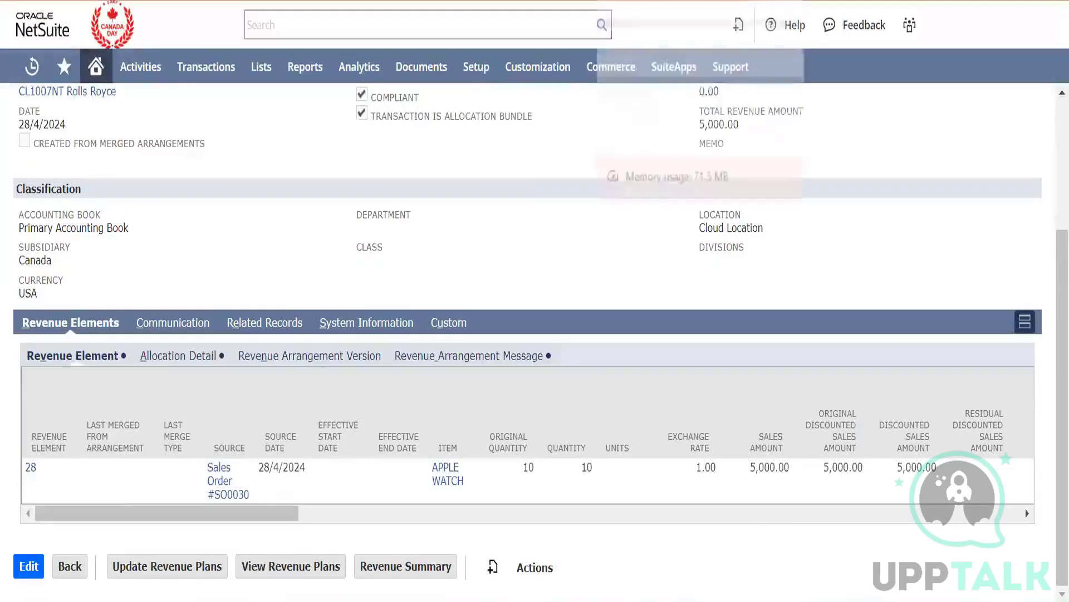
{"action": "left_click", "coordinate": [646, 1]}
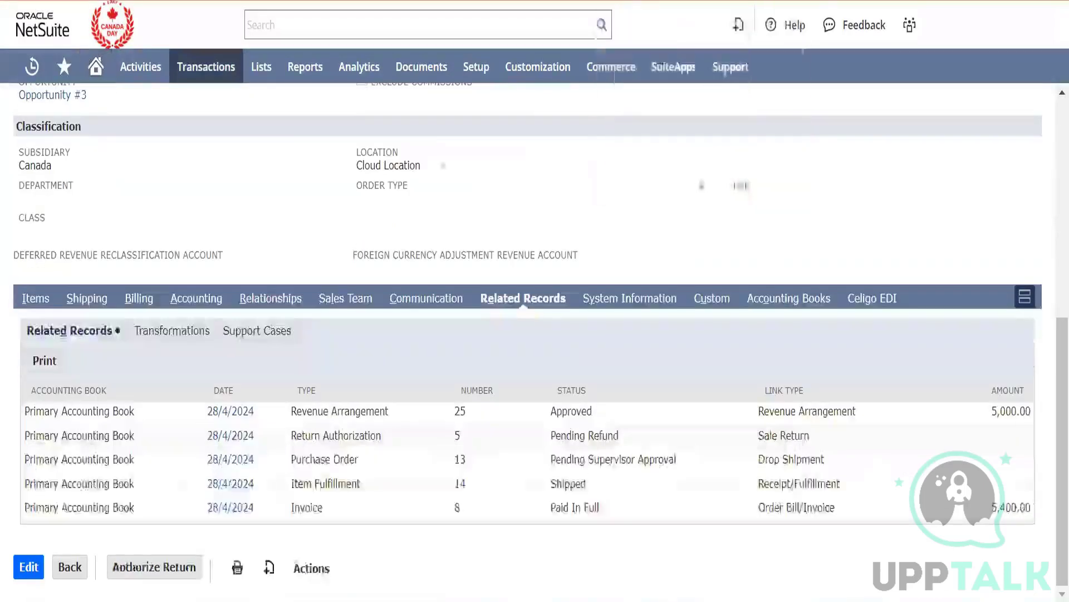
Review the APPLE WATCH line's picked, fulfilled and invoiced quantities on the sales order, along with the order header.
{"action": "left_click", "coordinate": [39, 299]}
{"action": "scroll", "coordinate": [240, 275], "scroll_direction": "up", "scroll_amount": 1}
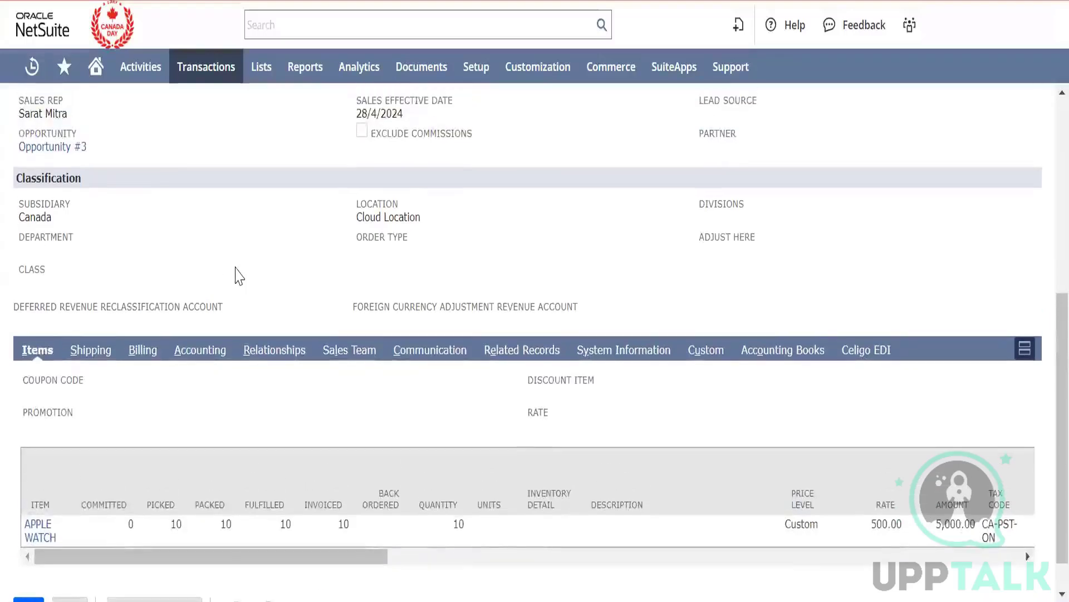
{"action": "scroll", "coordinate": [239, 275], "scroll_direction": "up", "scroll_amount": 7}
{"action": "scroll", "coordinate": [240, 276], "scroll_direction": "down", "scroll_amount": 8}
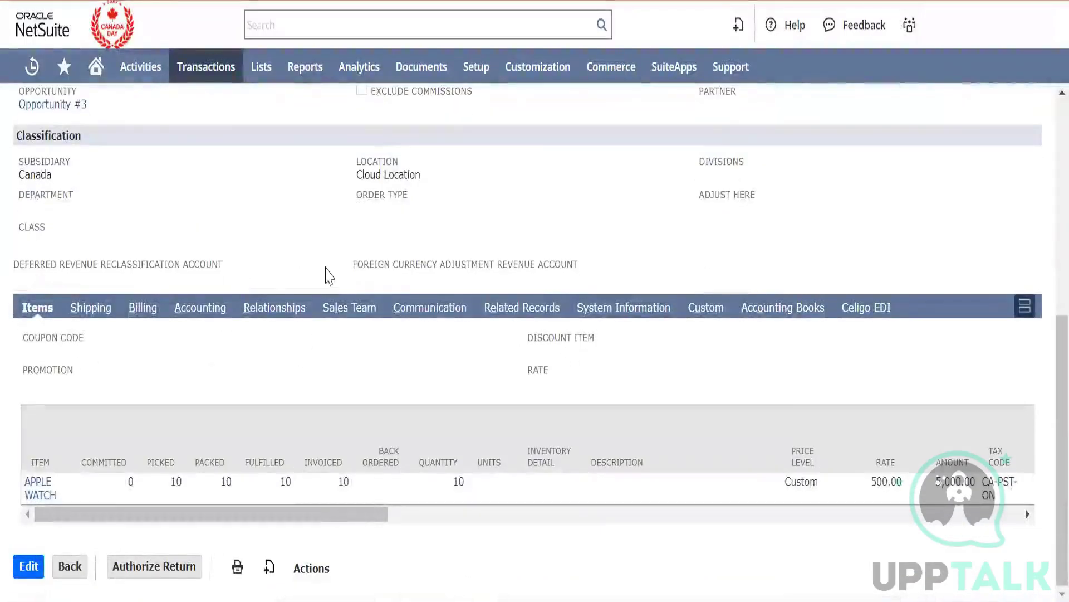
{"action": "scroll", "coordinate": [329, 276], "scroll_direction": "up", "scroll_amount": 8}
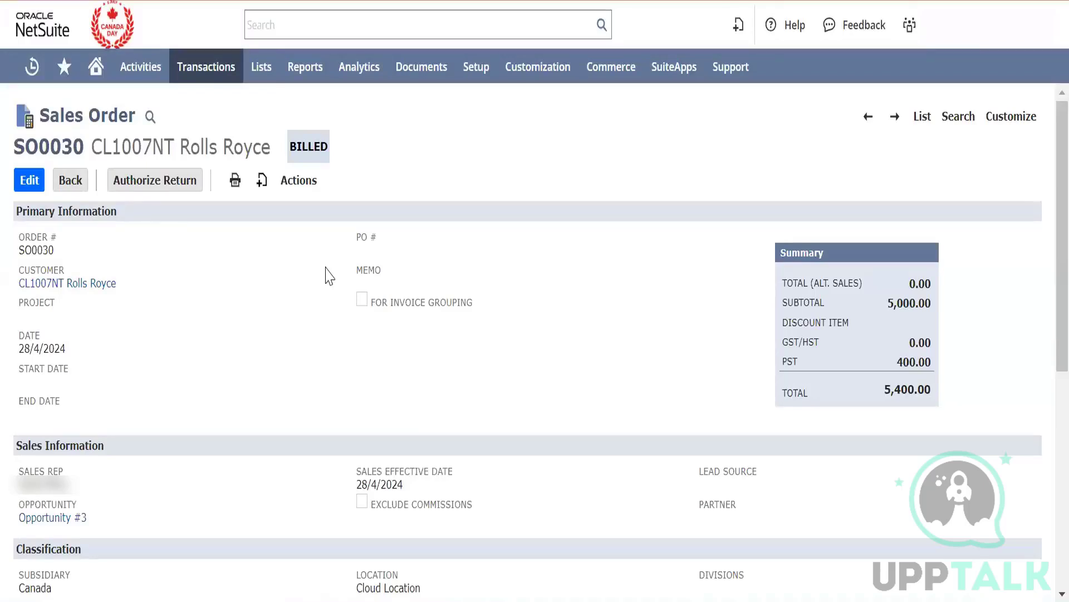
Open the Manage Roles list from the user and role setup in a new tab.
{"action": "mouse_move", "coordinate": [476, 67]}
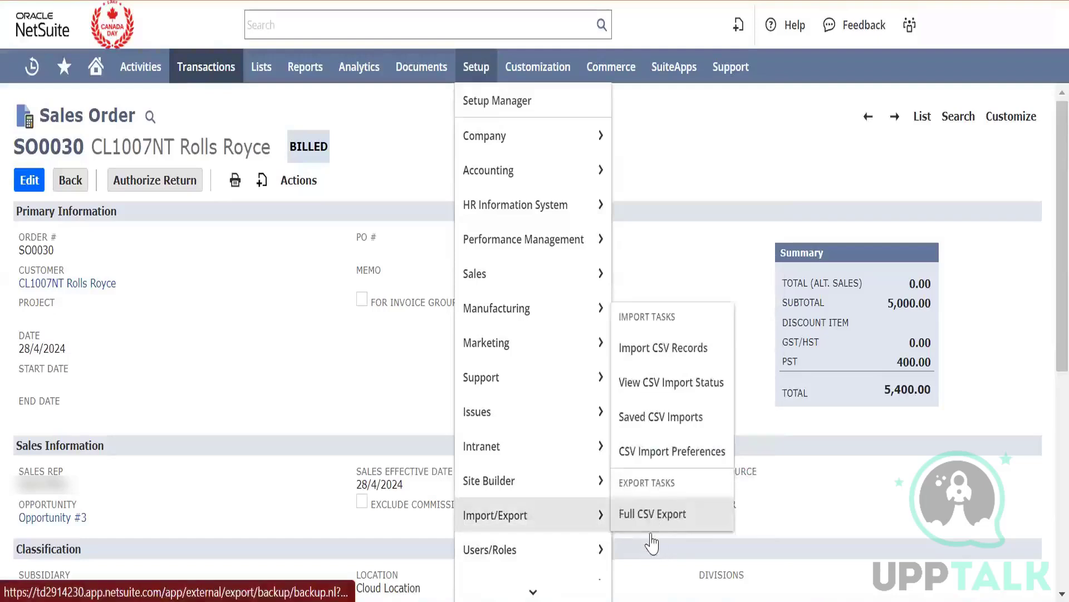
{"action": "mouse_move", "coordinate": [596, 550]}
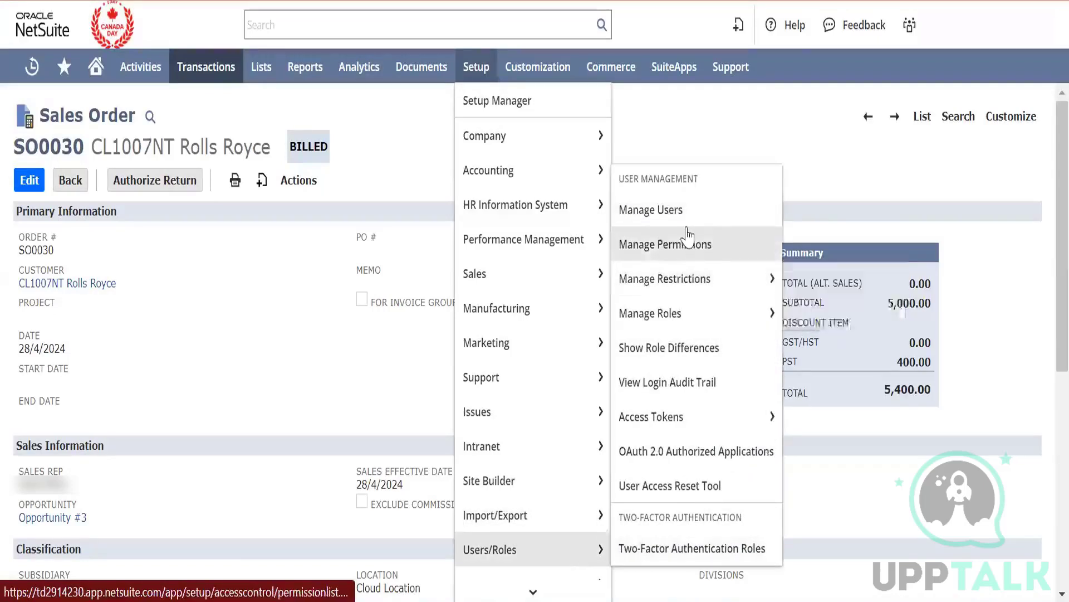
{"action": "right_click", "coordinate": [690, 311]}
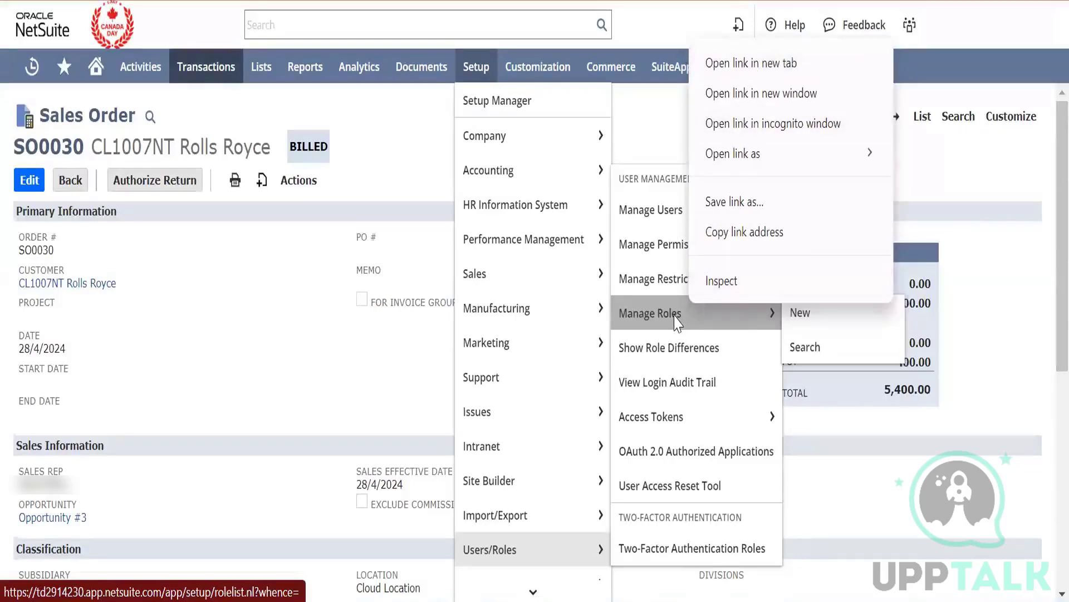
{"action": "key", "text": "Escape"}
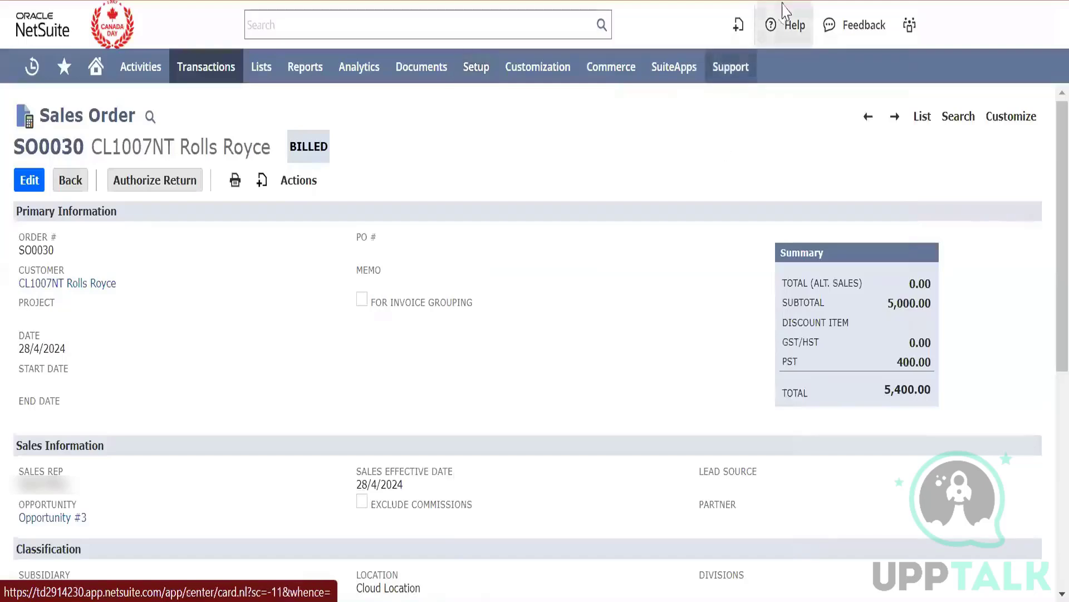
{"action": "mouse_move", "coordinate": [731, 67]}
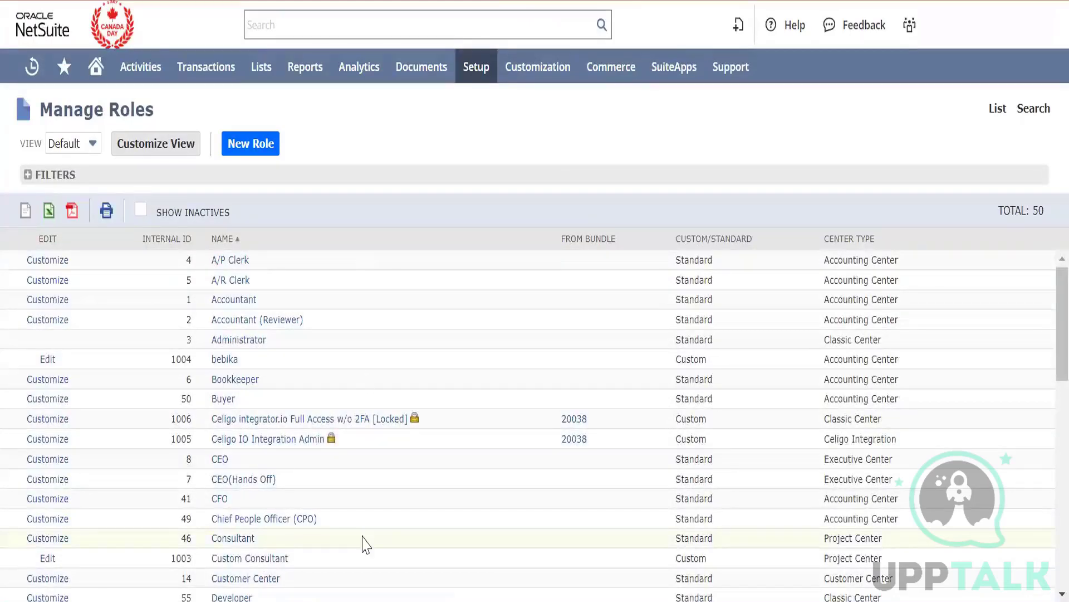
Compare the standard and custom roles in the list and open the Custom Consultant role for editing.
{"action": "scroll", "coordinate": [365, 543], "scroll_direction": "down", "scroll_amount": 3}
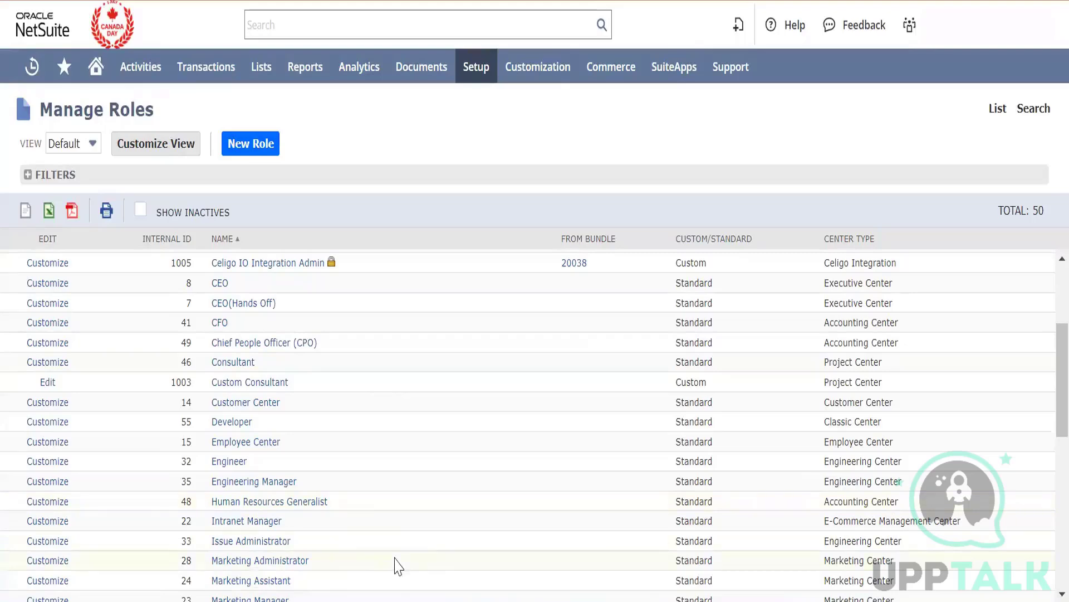
{"action": "double_click", "coordinate": [689, 423]}
{"action": "scroll", "coordinate": [479, 485], "scroll_direction": "up", "scroll_amount": 3}
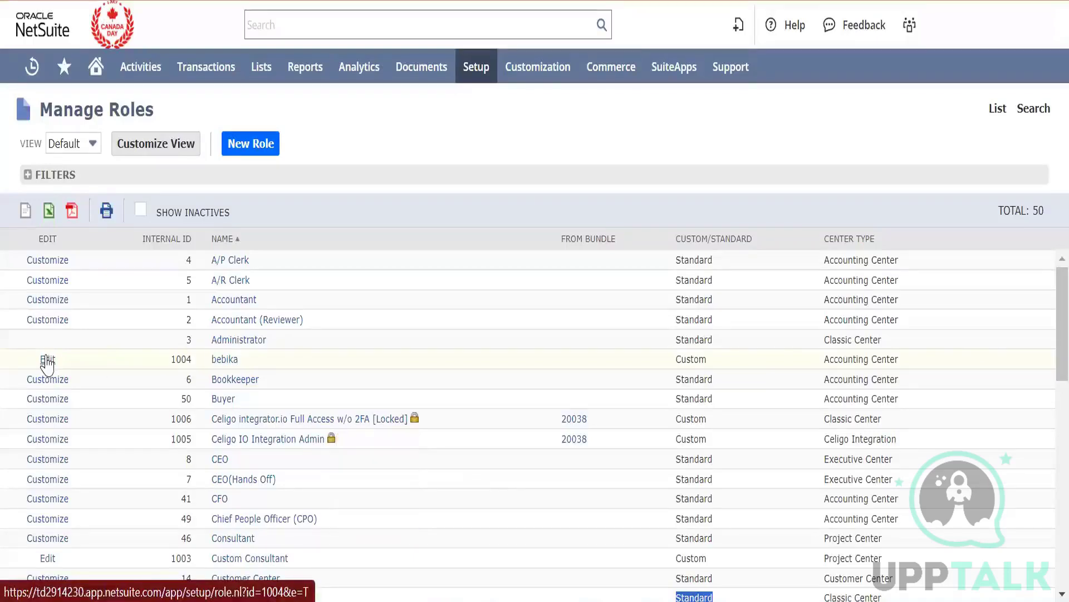
{"action": "scroll", "coordinate": [47, 362], "scroll_direction": "down", "scroll_amount": 3}
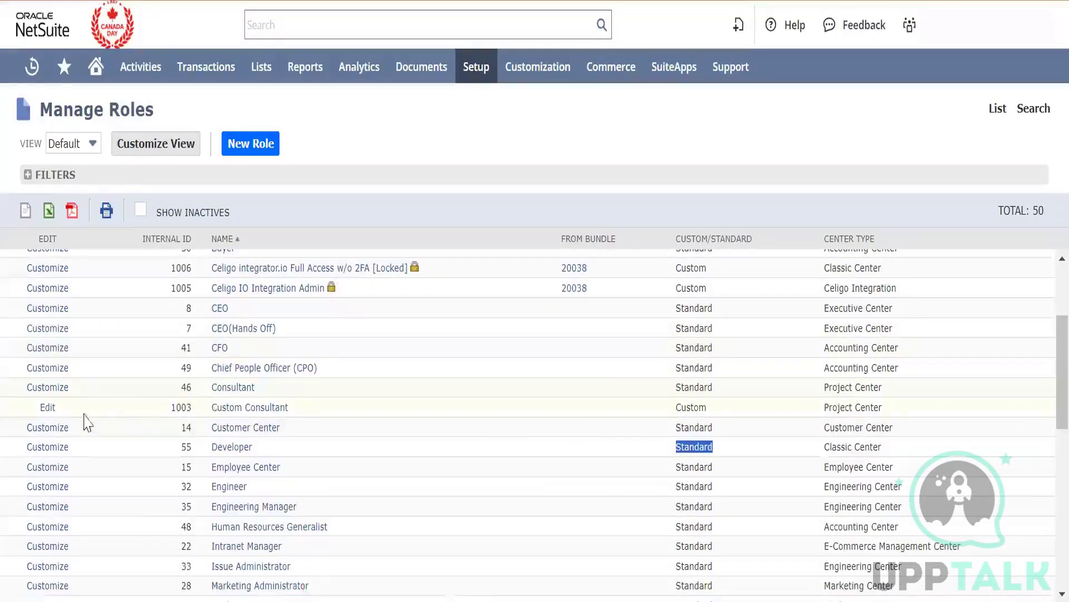
{"action": "left_click", "coordinate": [50, 411]}
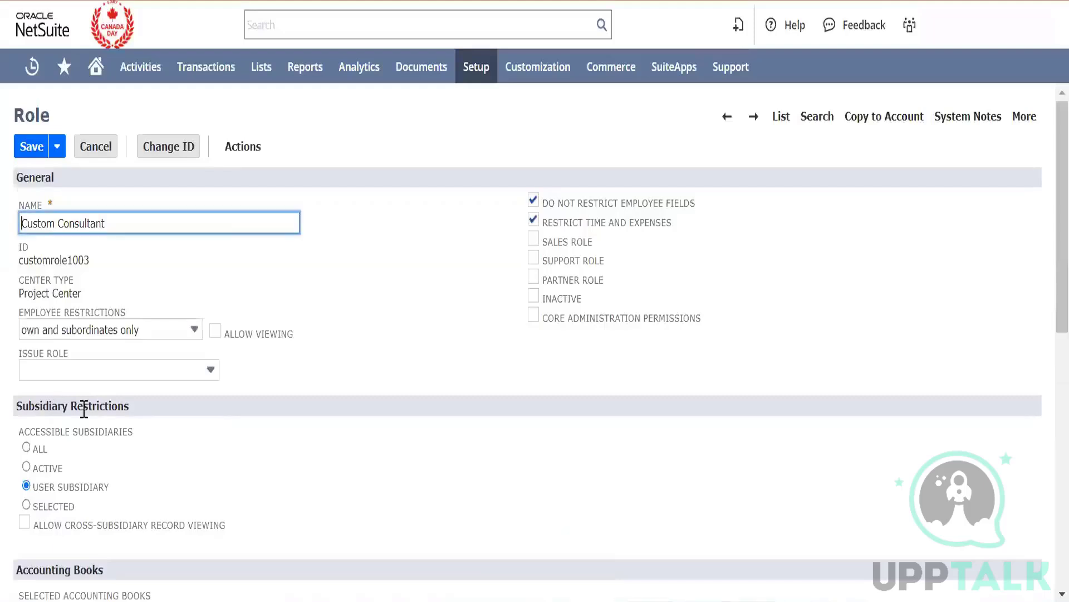
Try the All, Active and User Subsidiary options for the role's accessible subsidiaries.
{"action": "scroll", "coordinate": [390, 331], "scroll_direction": "down", "scroll_amount": 4}
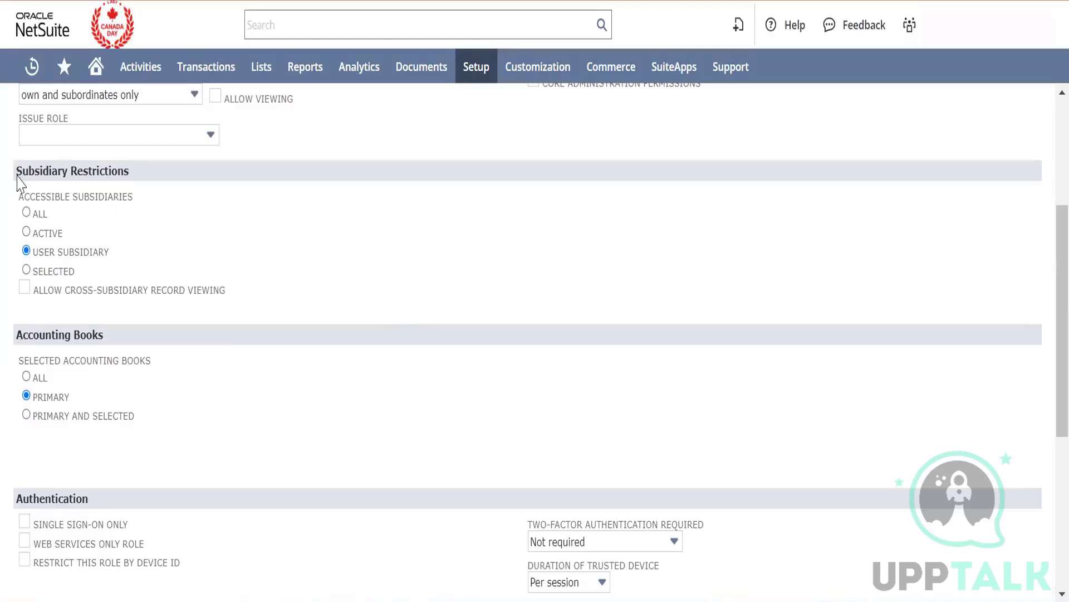
{"action": "left_click", "coordinate": [26, 213]}
{"action": "left_click", "coordinate": [26, 231]}
{"action": "left_click", "coordinate": [26, 212]}
{"action": "left_click", "coordinate": [25, 233]}
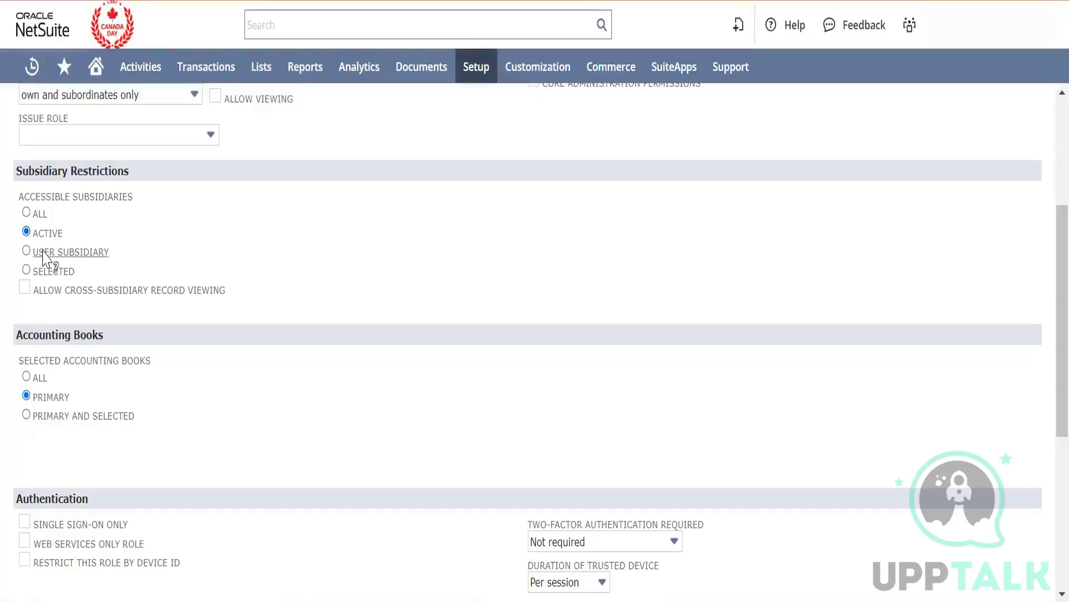
{"action": "left_click", "coordinate": [27, 251]}
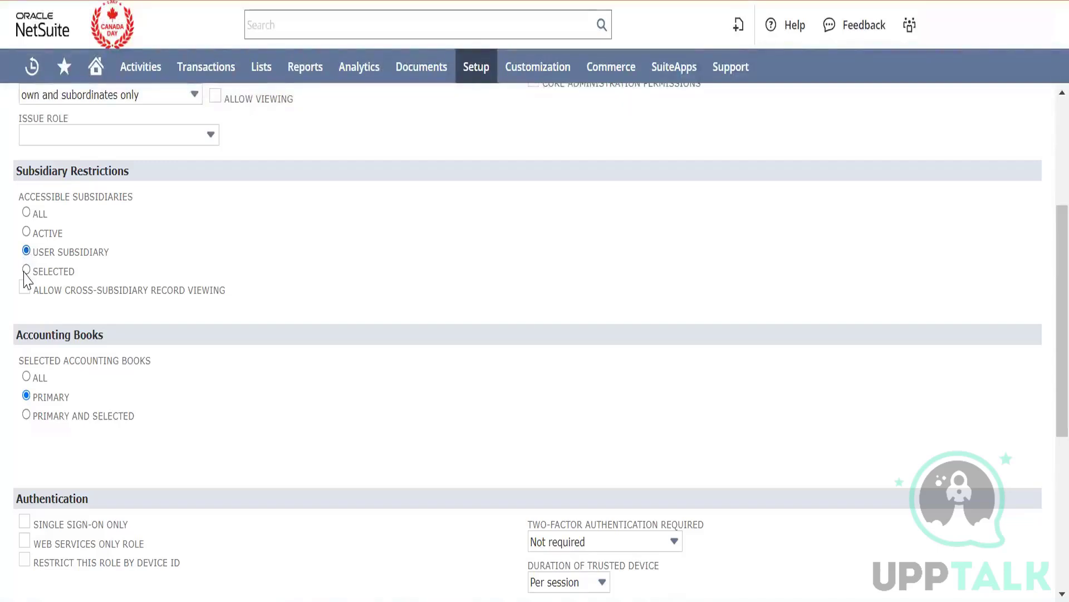
Restrict the Custom Consultant role to selected subsidiaries, choosing PMy Mian Brnach : Bebika and PMy Mian Brnach : Canada.
{"action": "left_click", "coordinate": [25, 270]}
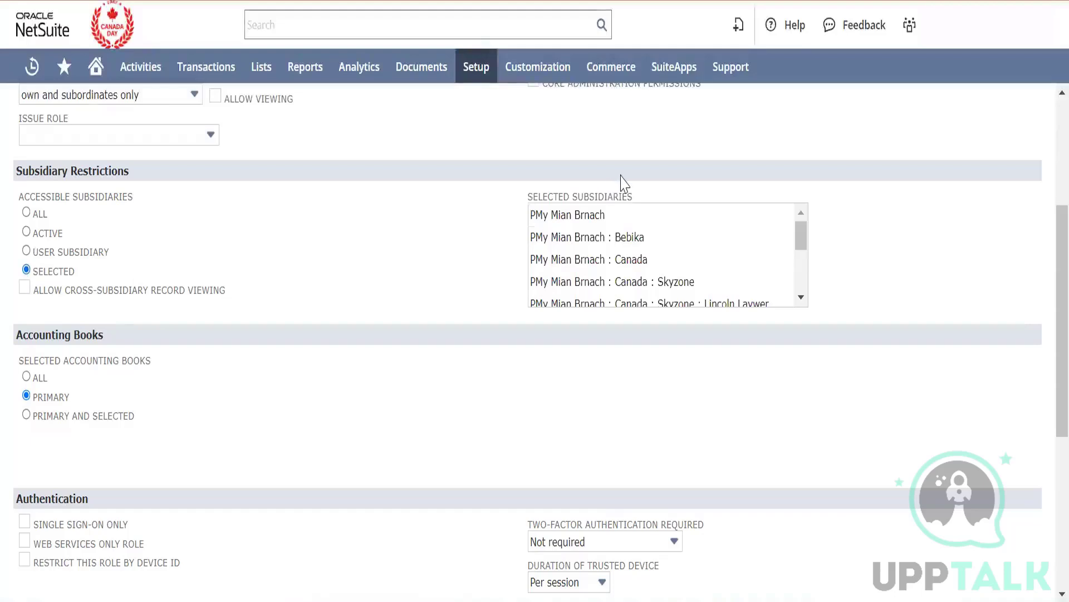
{"action": "left_click", "coordinate": [616, 238]}
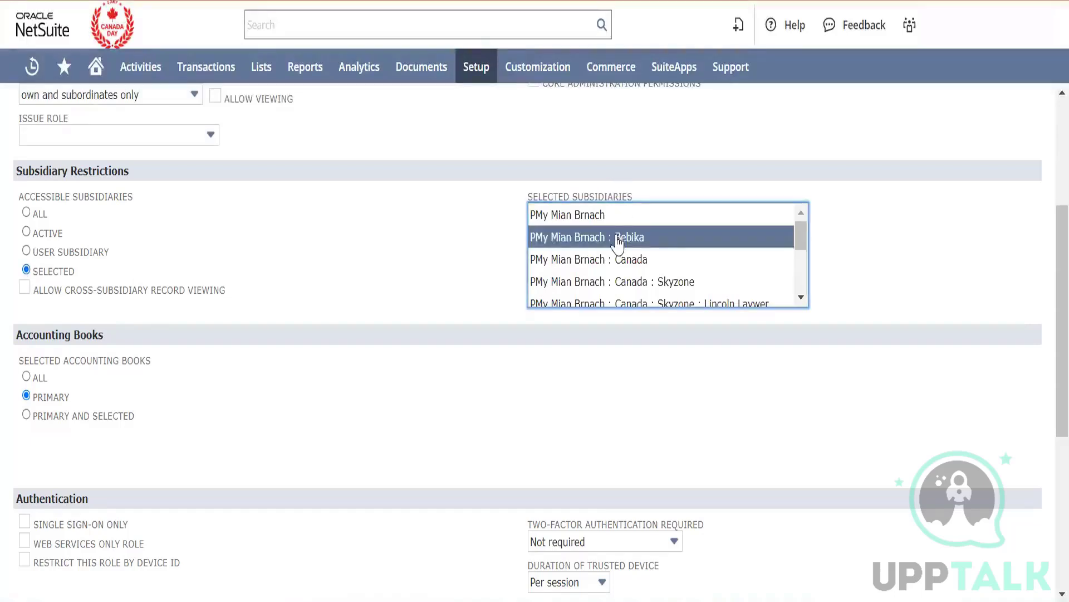
{"action": "left_click", "coordinate": [622, 266], "text": "ctrl"}
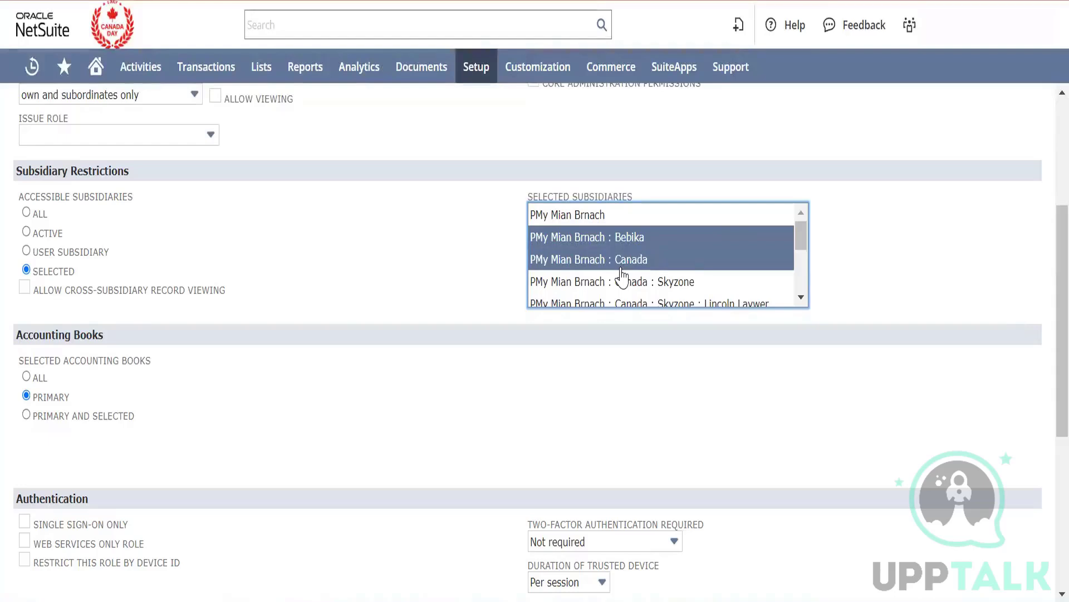
{"action": "scroll", "coordinate": [620, 269], "scroll_direction": "down", "scroll_amount": 1}
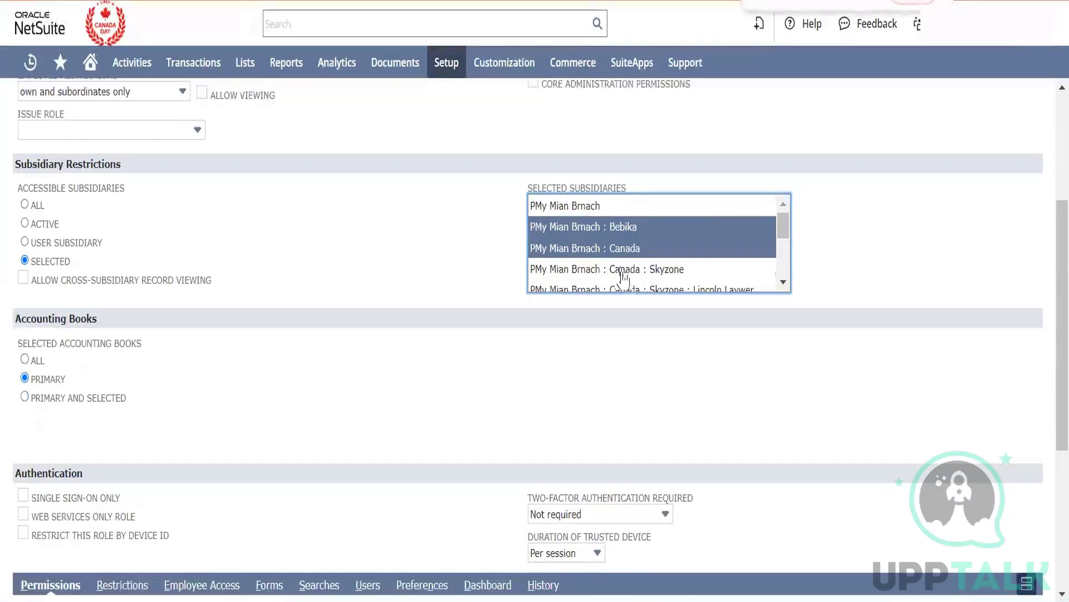
Extend the role's selected subsidiaries with Canada : Skyzone : Lincoln Laywer, India and Lincoln Laywer under PMy Mian Brnach.
{"action": "left_click_drag", "start_coordinate": [621, 268], "coordinate": [628, 281]}
{"action": "left_click", "coordinate": [624, 250], "text": "ctrl"}
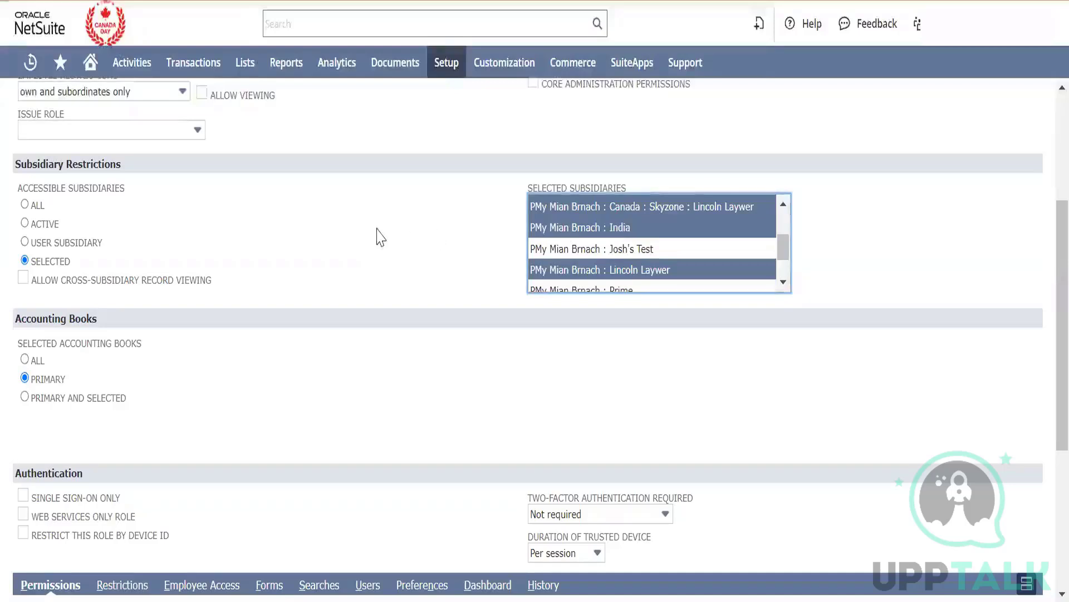
Set the role's accessible subsidiaries to User Subsidiary and try allowing cross-subsidiary record viewing before disabling it.
{"action": "left_click", "coordinate": [24, 242]}
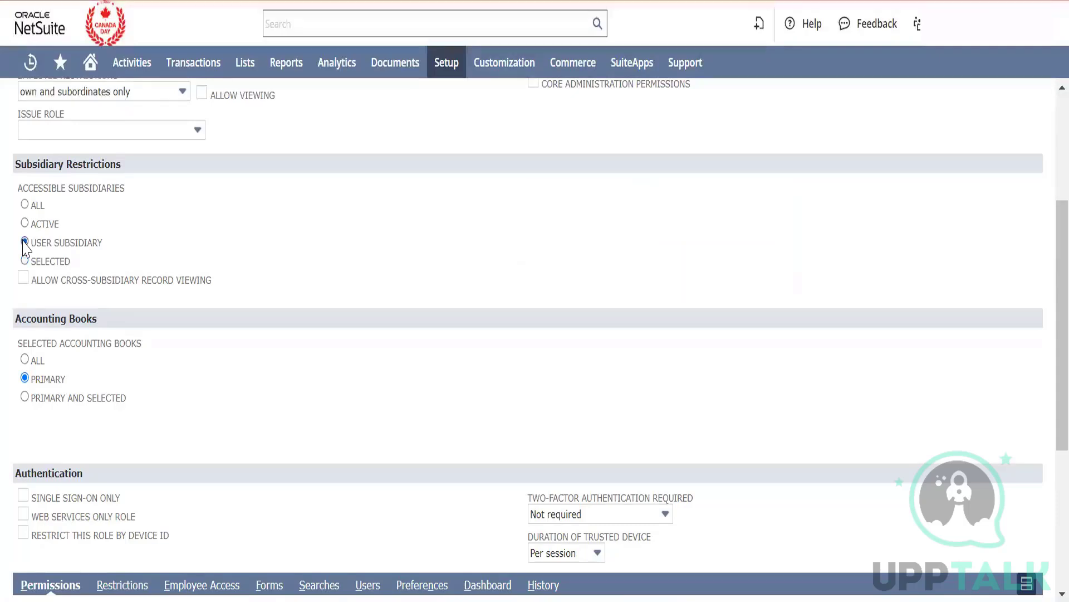
{"action": "left_click", "coordinate": [22, 277]}
{"action": "scroll", "coordinate": [336, 245], "scroll_direction": "up", "scroll_amount": 4}
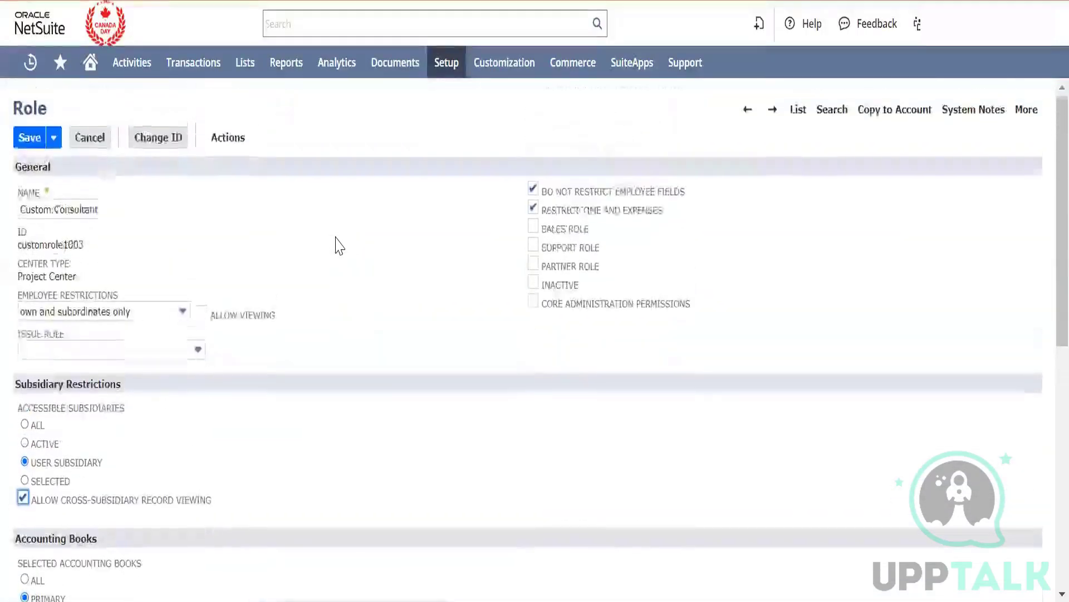
{"action": "scroll", "coordinate": [336, 245], "scroll_direction": "down", "scroll_amount": 1}
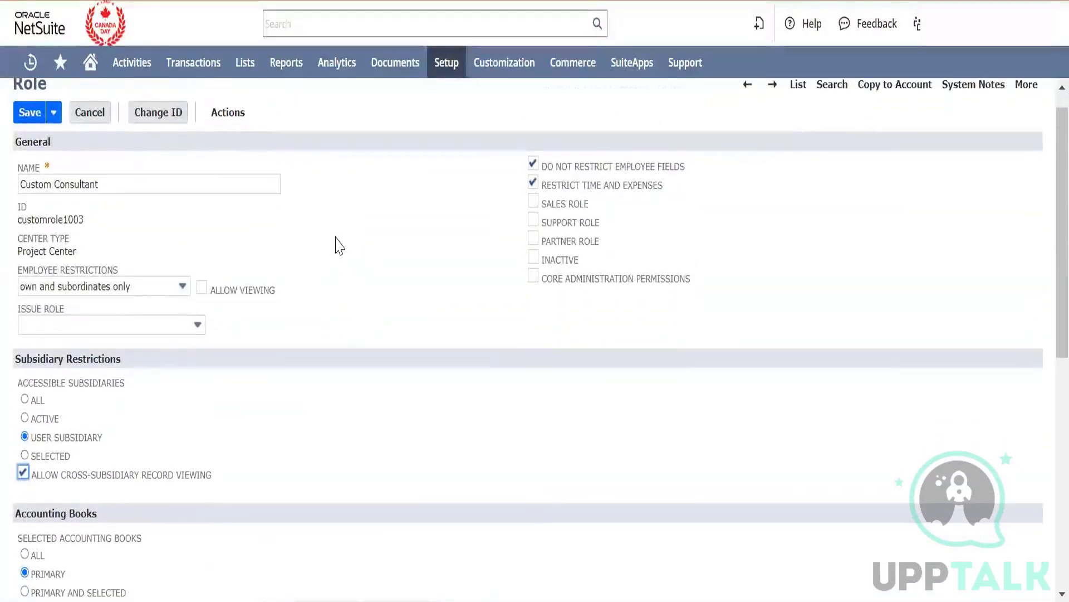
{"action": "scroll", "coordinate": [336, 243], "scroll_direction": "down", "scroll_amount": 1}
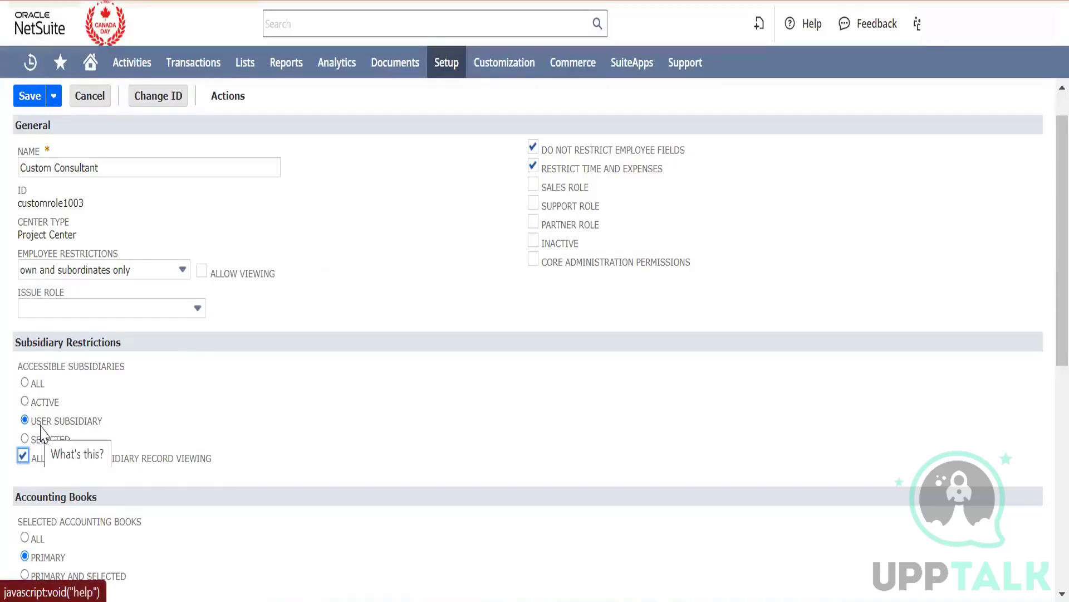
{"action": "left_click", "coordinate": [25, 460]}
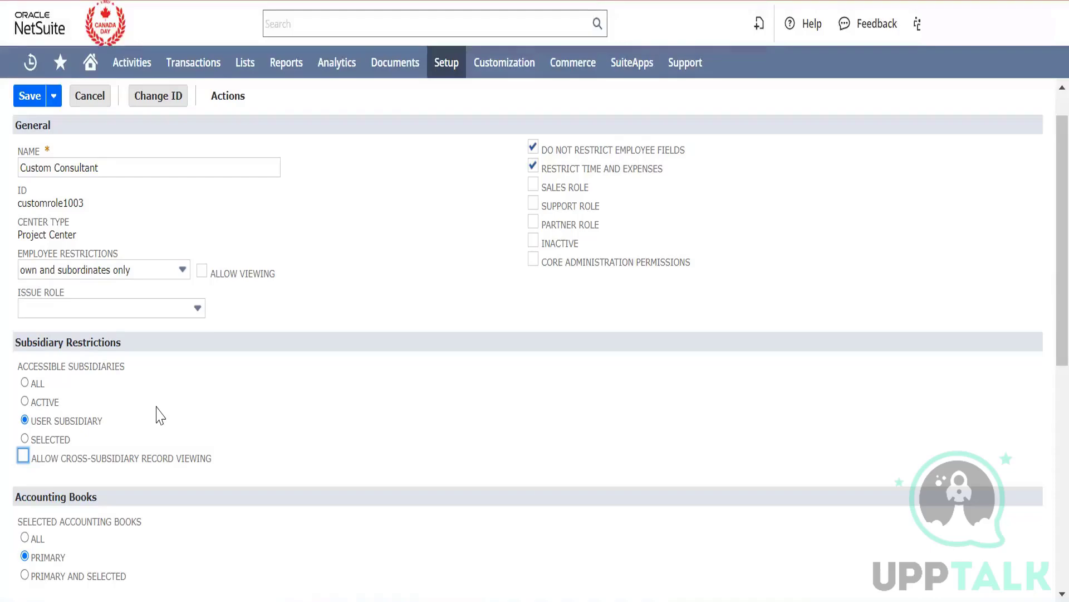
Remove the Purchase Order permission from the Custom Consultant role's transaction permissions.
{"action": "scroll", "coordinate": [290, 474], "scroll_direction": "down", "scroll_amount": 5}
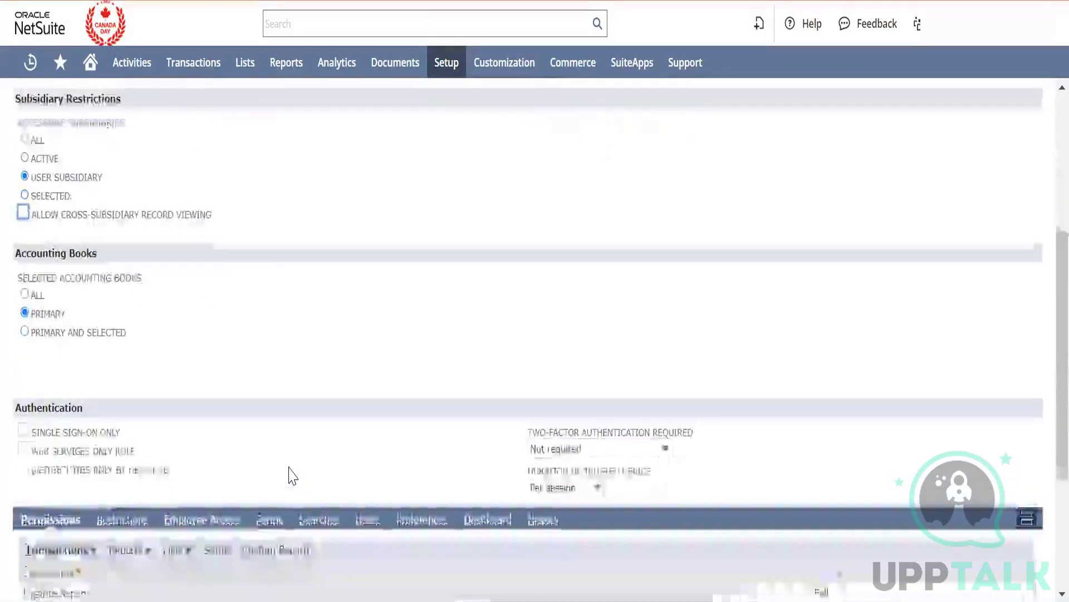
{"action": "scroll", "coordinate": [290, 474], "scroll_direction": "down", "scroll_amount": 4}
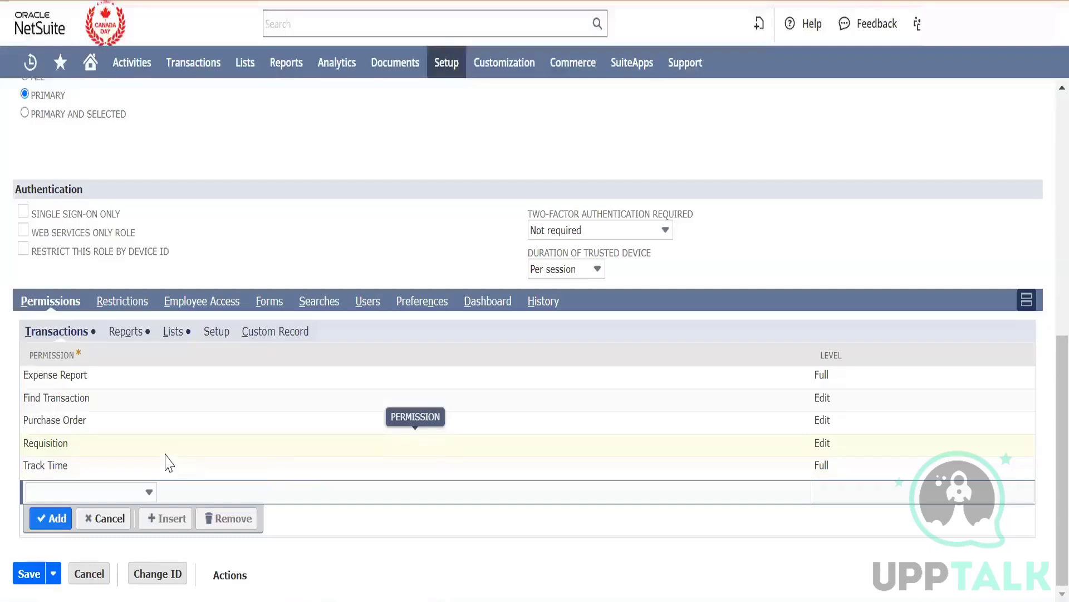
{"action": "left_click", "coordinate": [93, 426]}
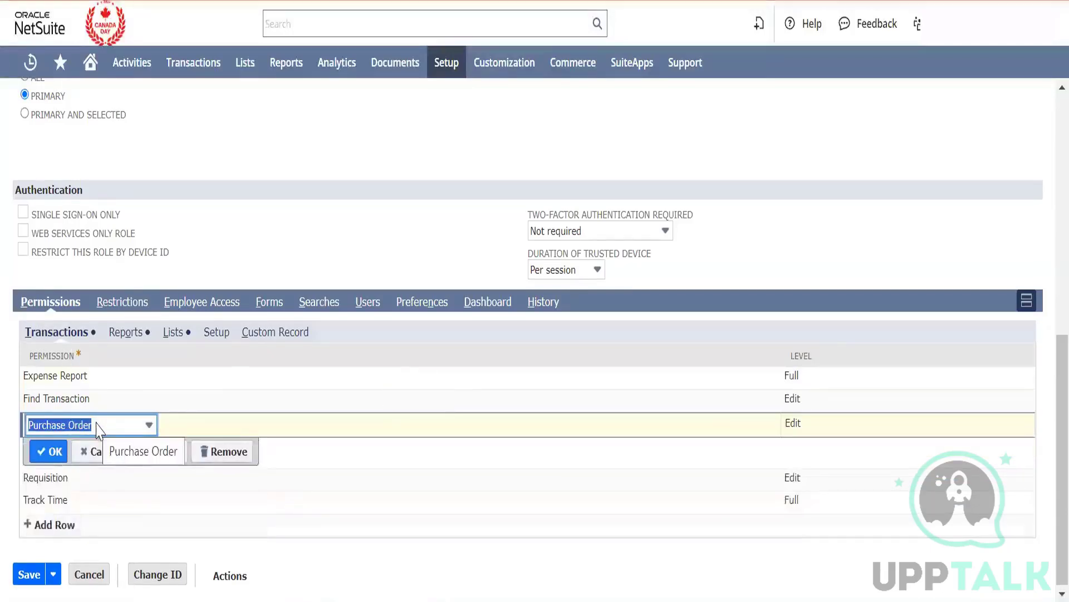
{"action": "left_click", "coordinate": [107, 452]}
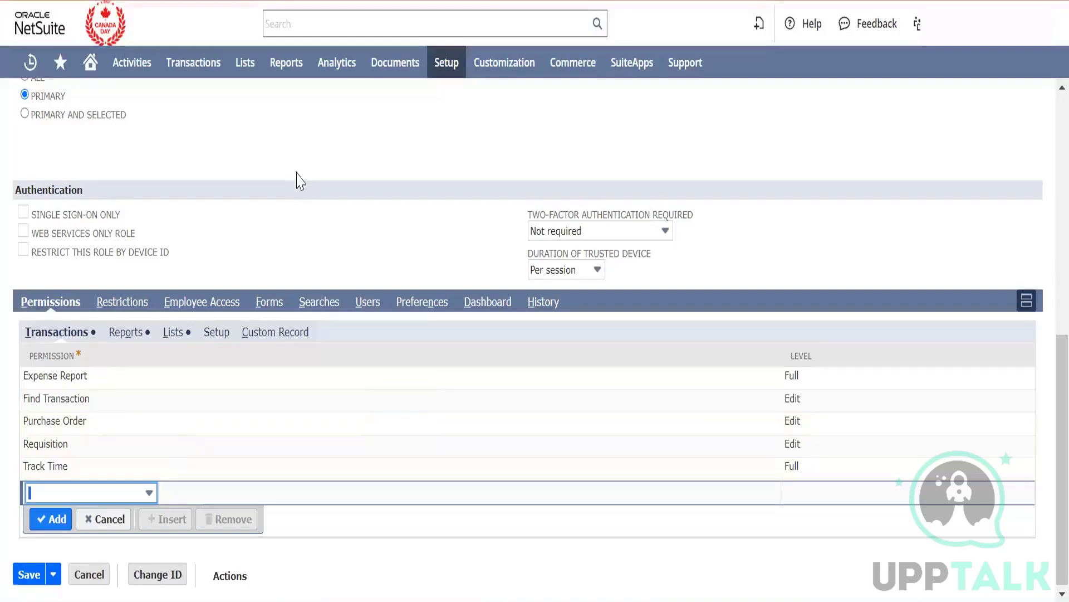
{"action": "scroll", "coordinate": [301, 181], "scroll_direction": "up", "scroll_amount": 3}
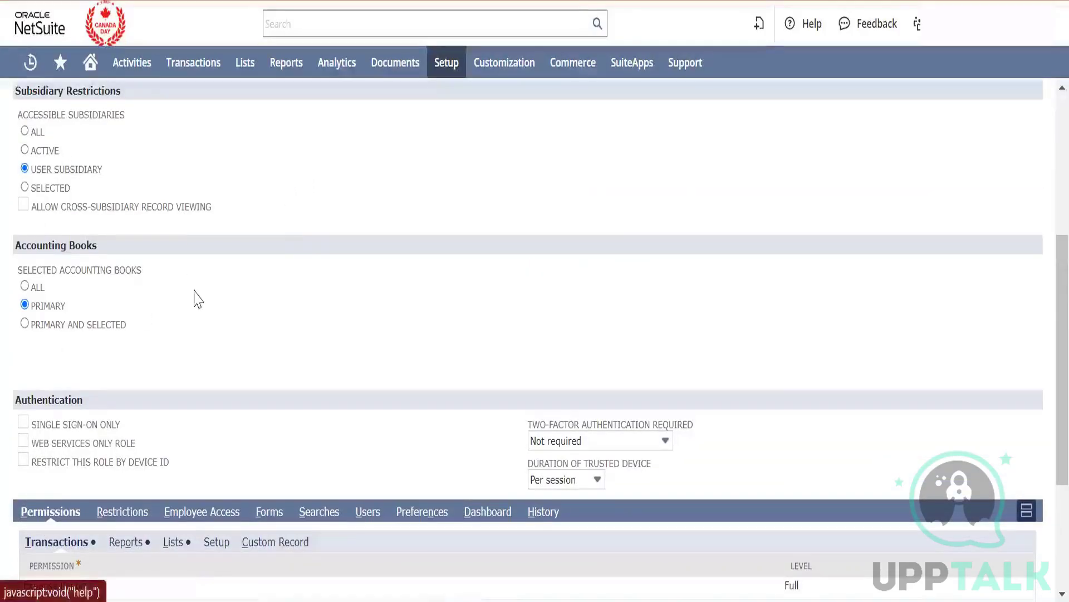
{"action": "scroll", "coordinate": [196, 300], "scroll_direction": "down", "scroll_amount": 3}
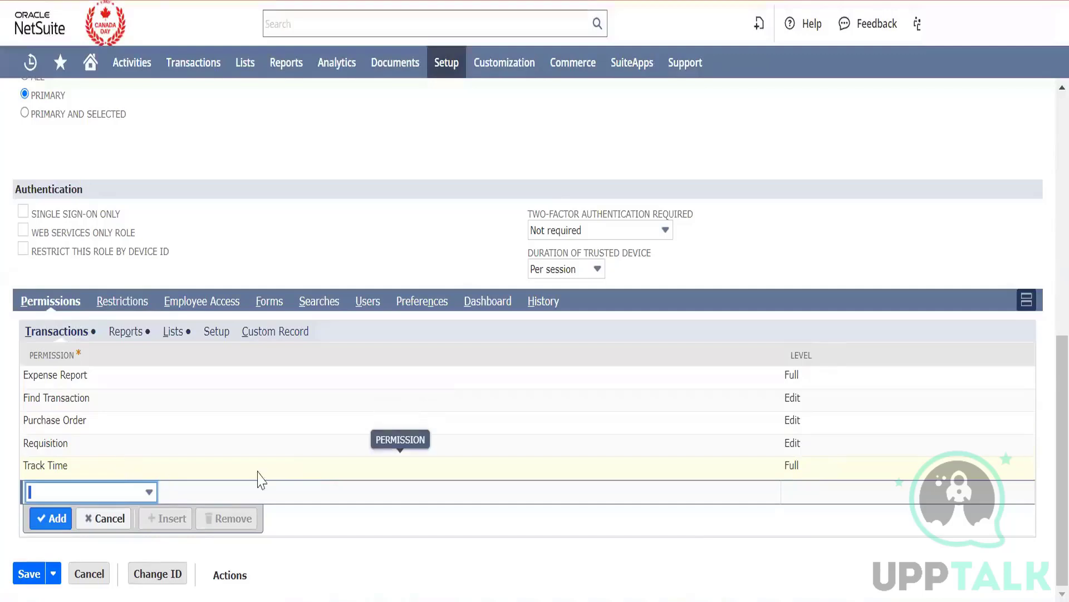
{"action": "left_click", "coordinate": [95, 426]}
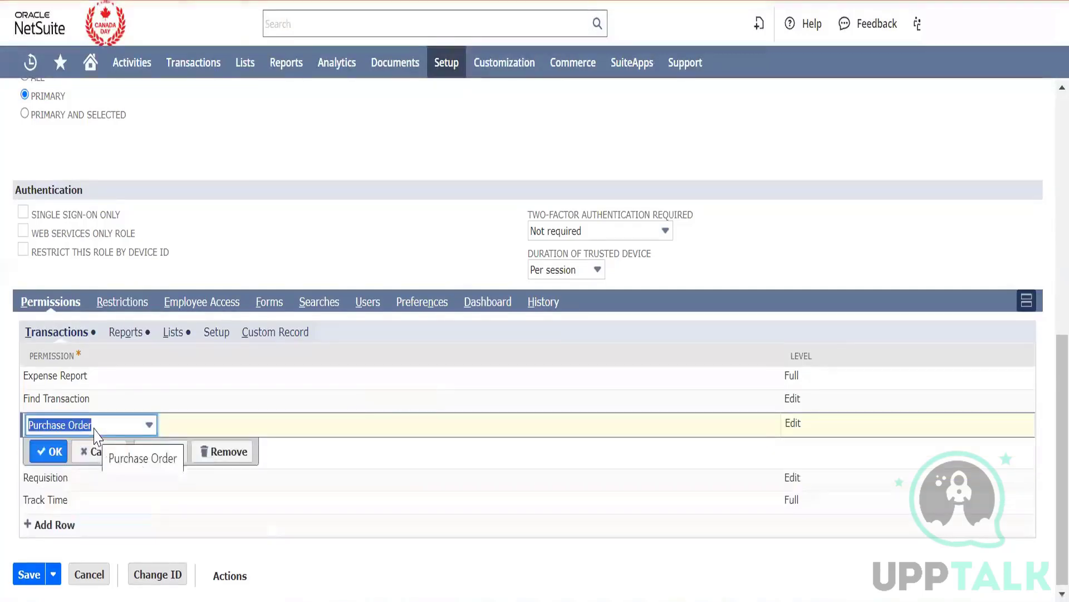
{"action": "left_click", "coordinate": [222, 452]}
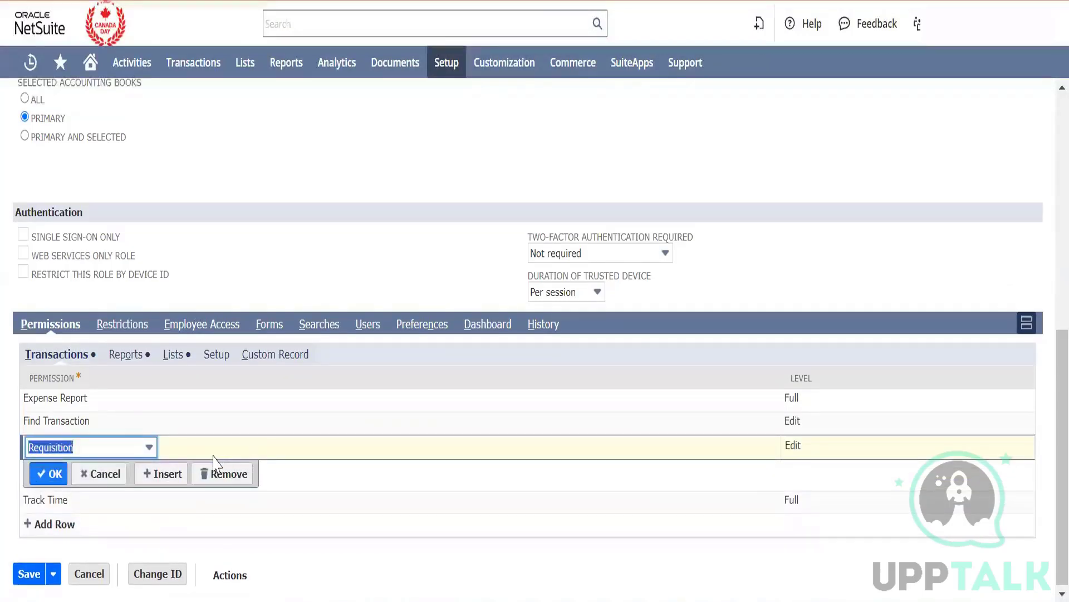
{"action": "left_click", "coordinate": [56, 474]}
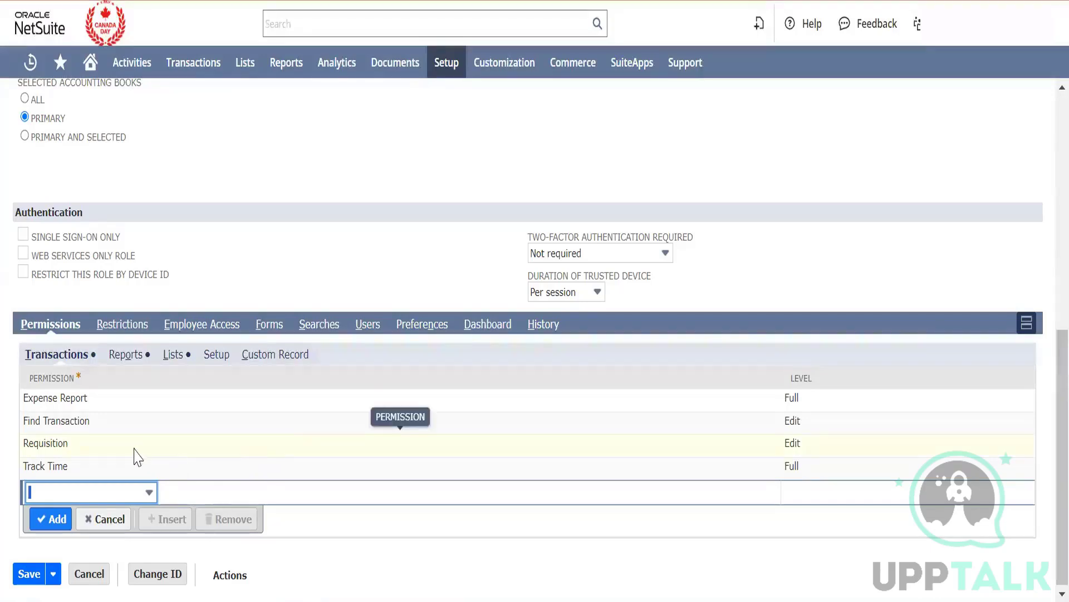
{"action": "double_click", "coordinate": [65, 379]}
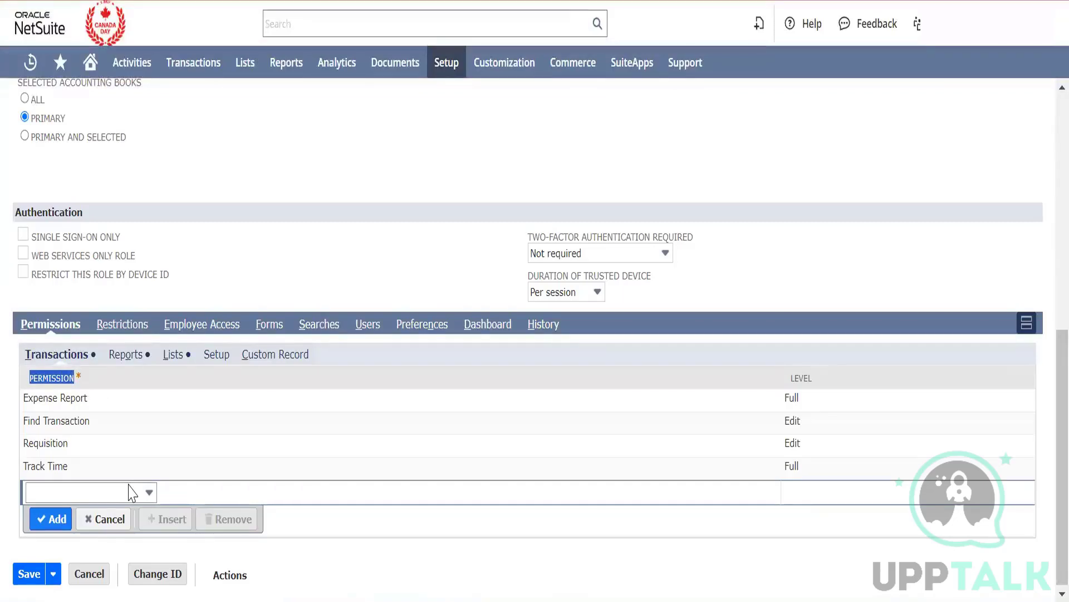
{"action": "mouse_move", "coordinate": [198, 73]}
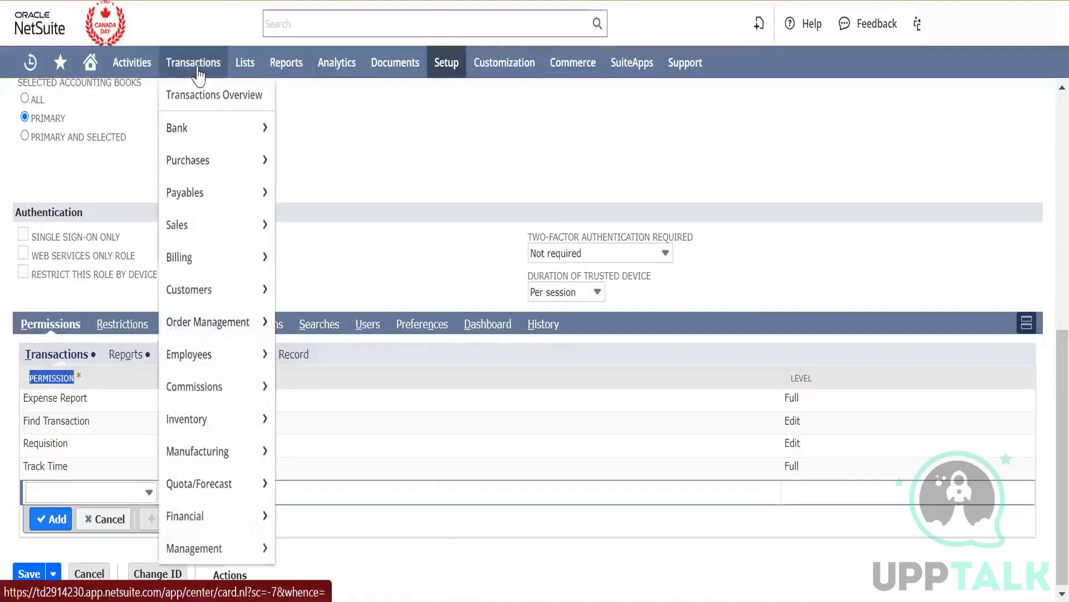
{"action": "mouse_move", "coordinate": [206, 159]}
{"action": "mouse_move", "coordinate": [350, 161]}
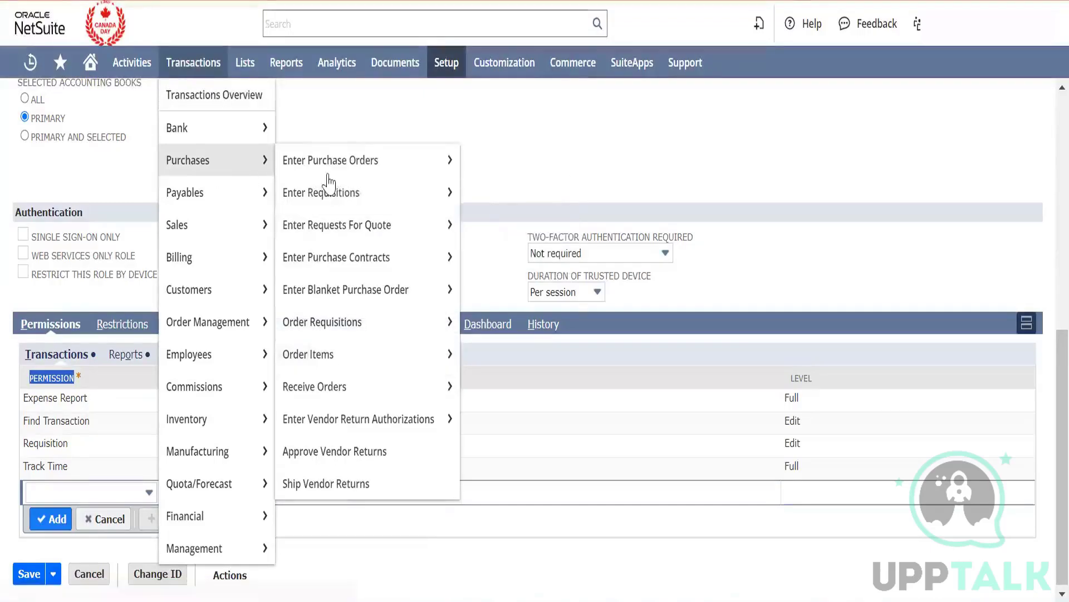
{"action": "mouse_move", "coordinate": [399, 273]}
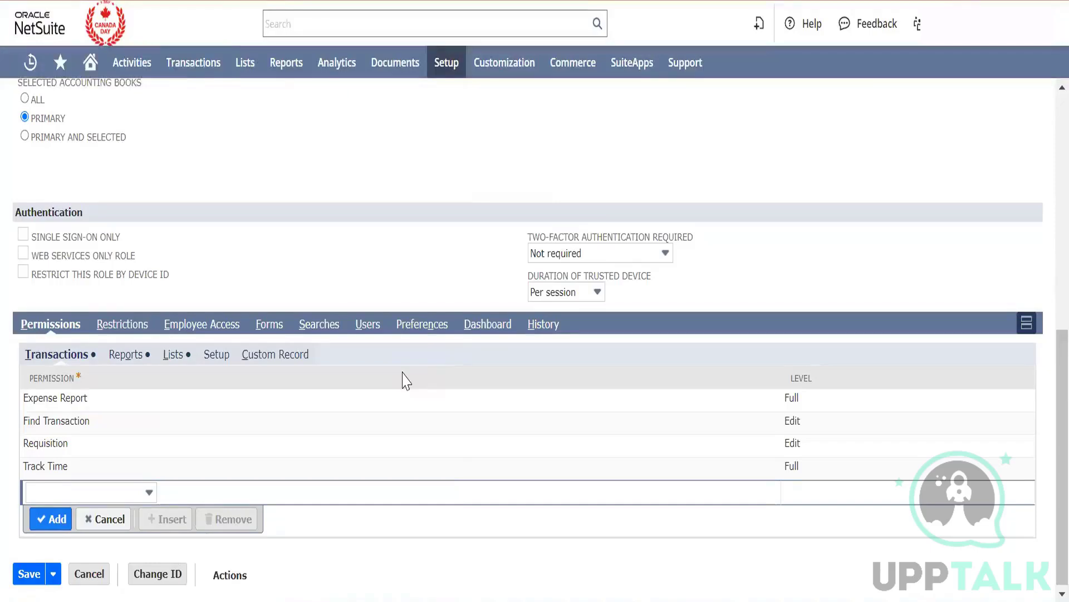
{"action": "mouse_move", "coordinate": [917, 24]}
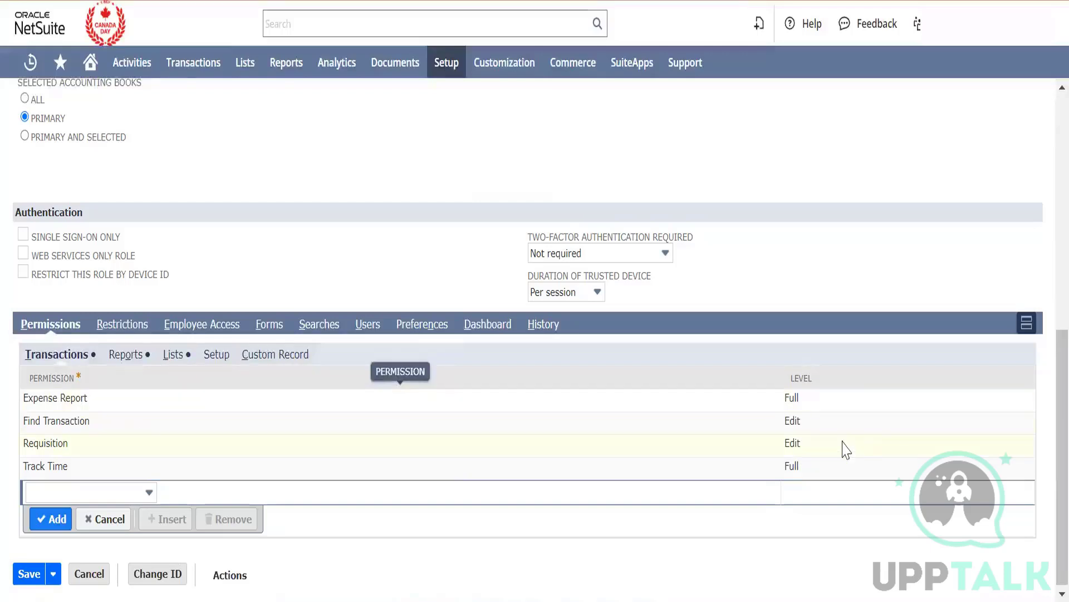
Try the Create and Edit levels for the Expense Report permission and set it back to Full.
{"action": "left_click", "coordinate": [811, 406]}
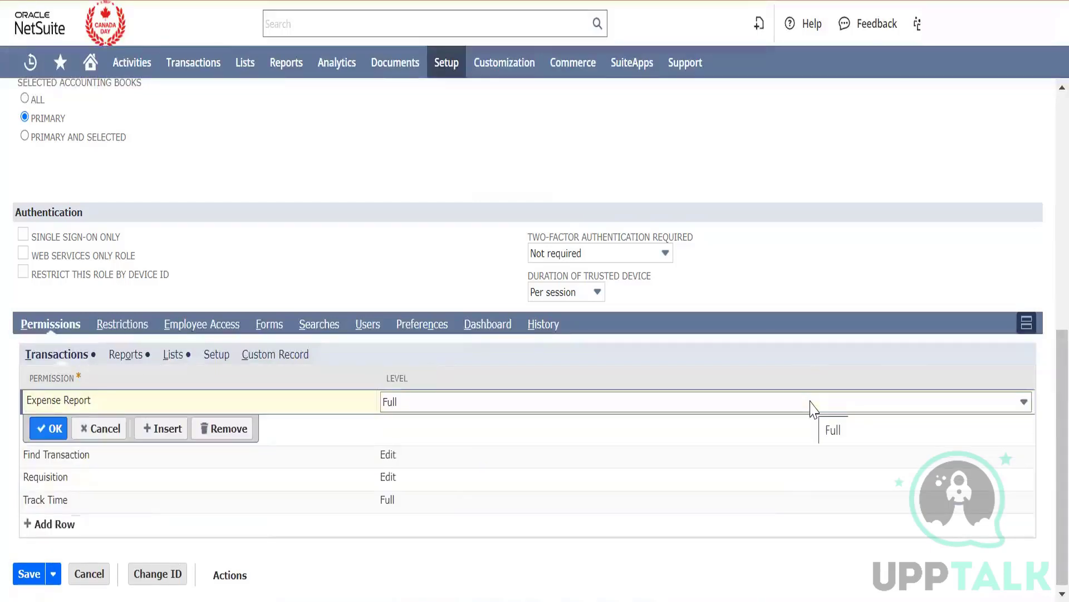
{"action": "left_click", "coordinate": [811, 402]}
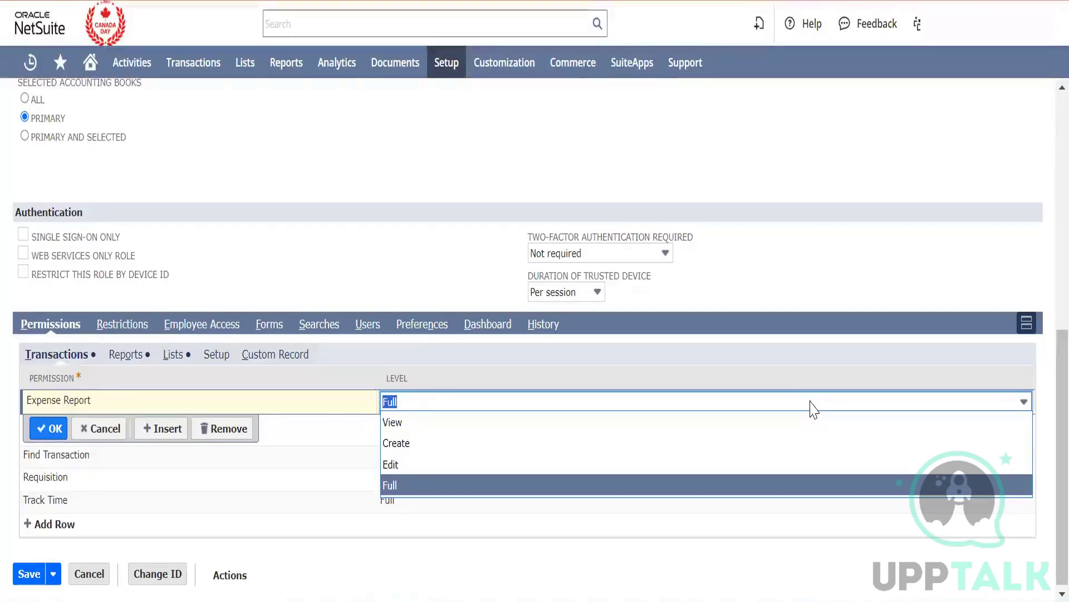
{"action": "left_click", "coordinate": [593, 449]}
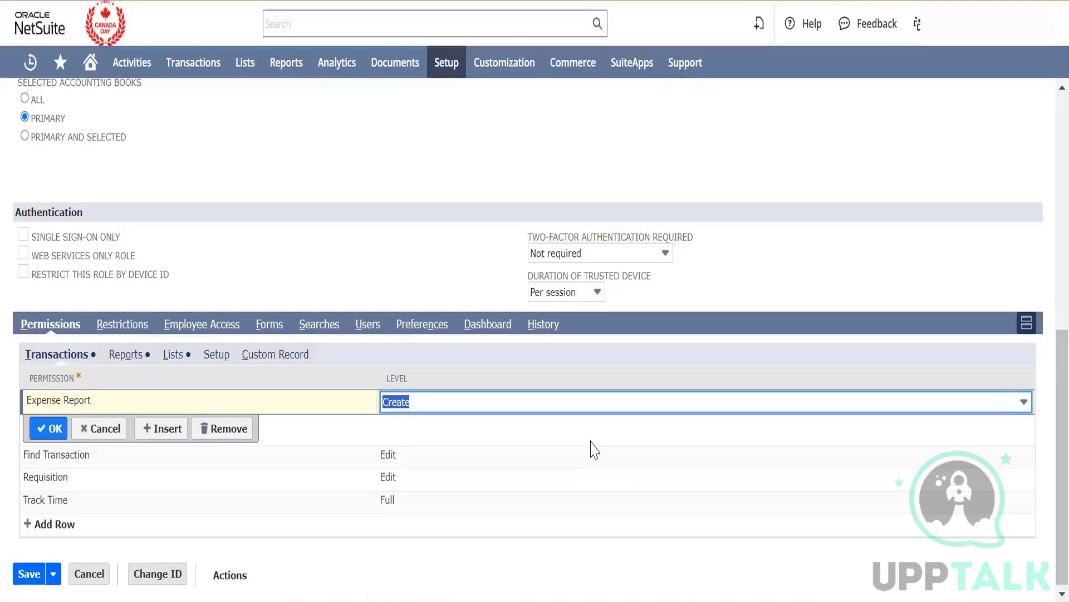
{"action": "left_click", "coordinate": [573, 406]}
{"action": "left_click", "coordinate": [507, 467]}
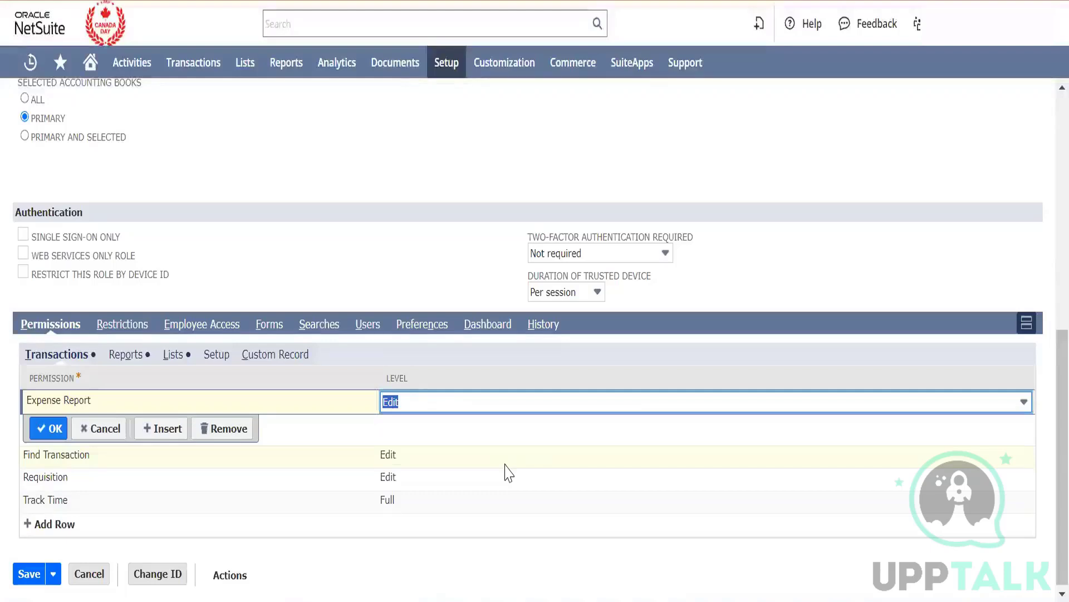
{"action": "left_click", "coordinate": [490, 404]}
{"action": "left_click", "coordinate": [430, 486]}
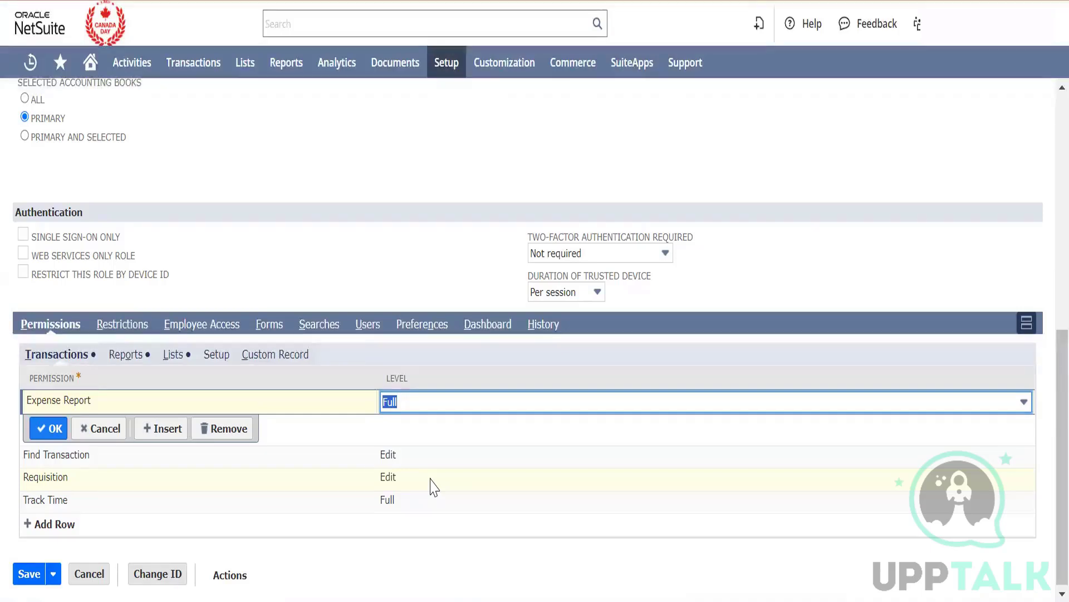
Remove the Classes and Departments permissions from the role's list permissions.
{"action": "left_click", "coordinate": [134, 359]}
{"action": "left_click", "coordinate": [168, 355]}
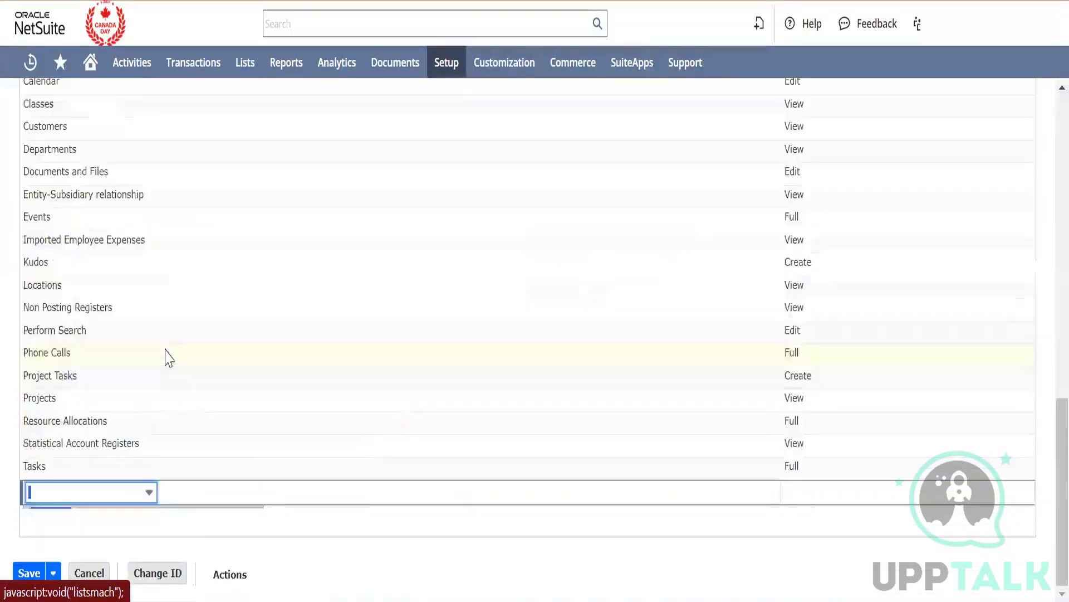
{"action": "scroll", "coordinate": [169, 358], "scroll_direction": "up", "scroll_amount": 3}
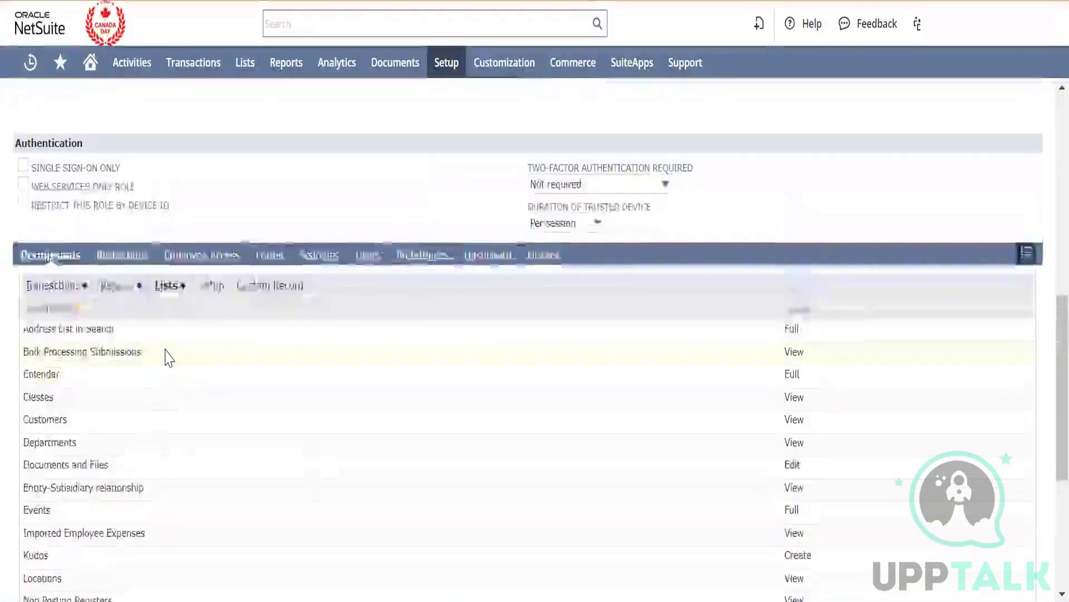
{"action": "scroll", "coordinate": [169, 358], "scroll_direction": "down", "scroll_amount": 2}
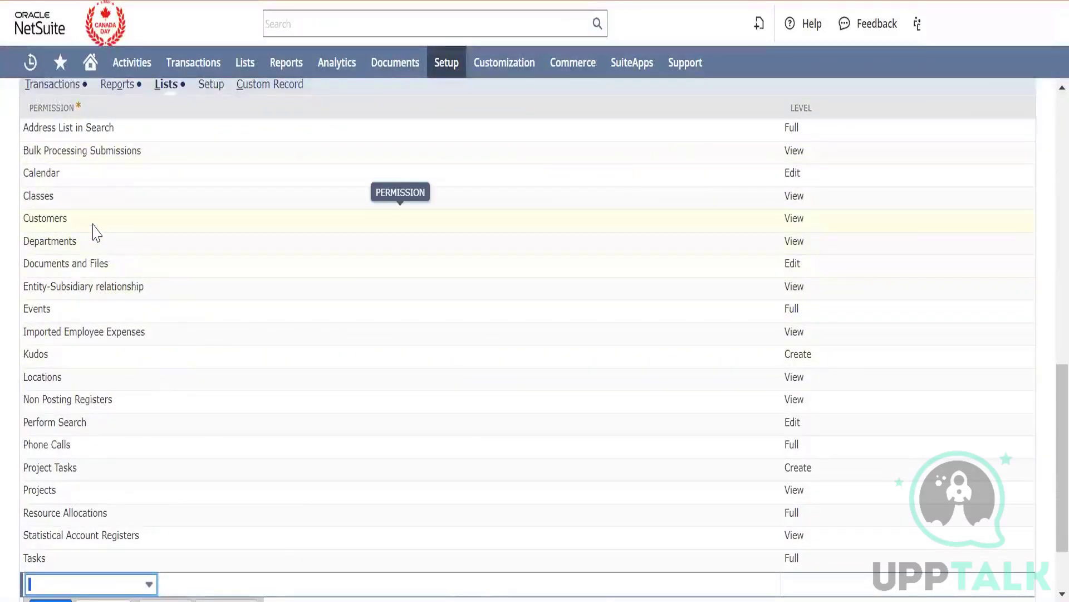
{"action": "left_click", "coordinate": [67, 198]}
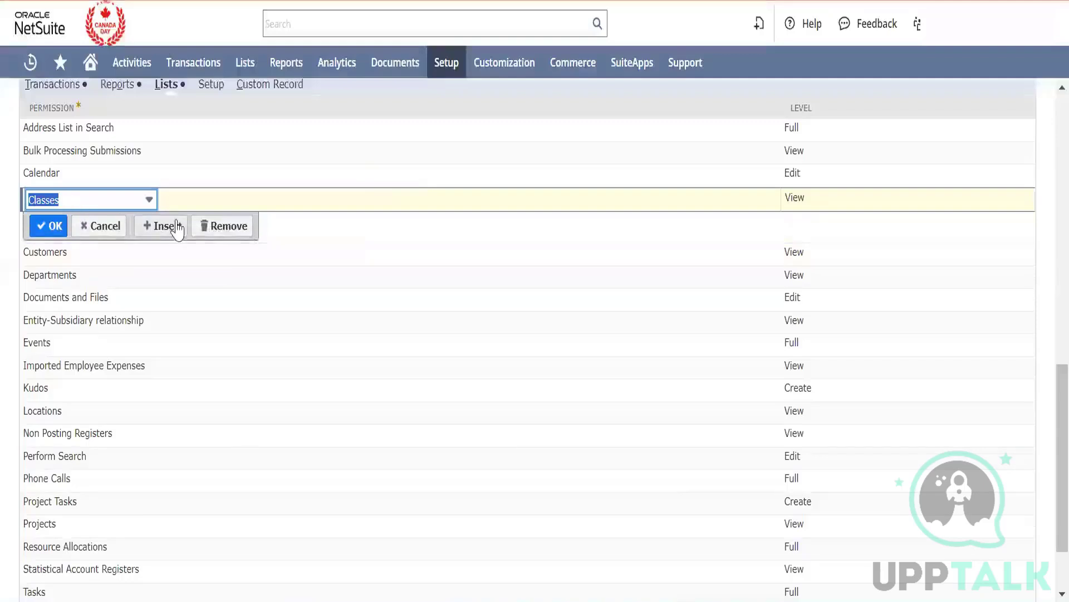
{"action": "left_click", "coordinate": [223, 225]}
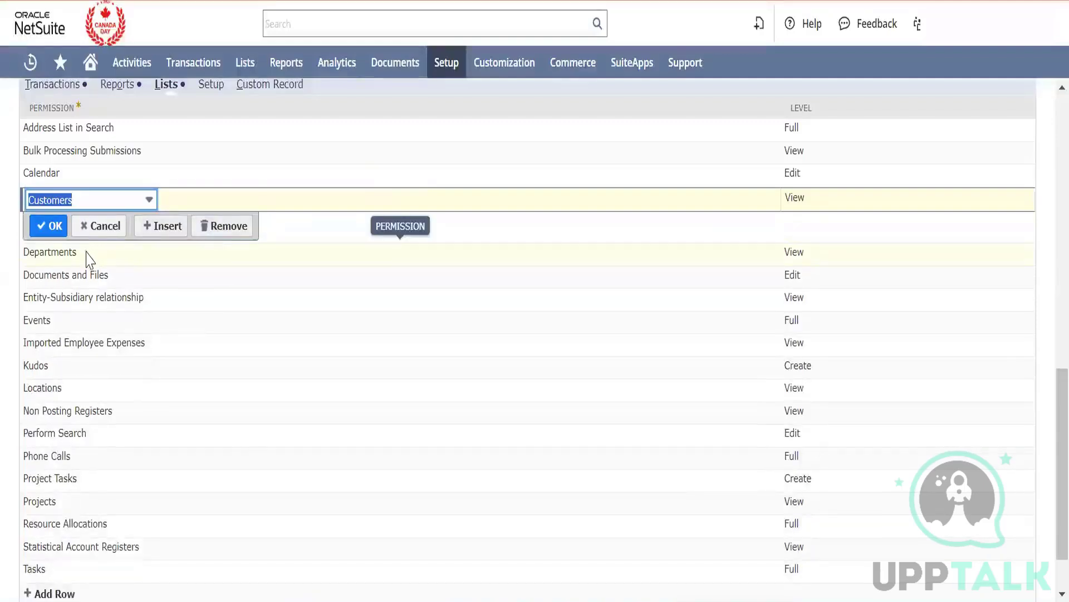
{"action": "left_click", "coordinate": [85, 254]}
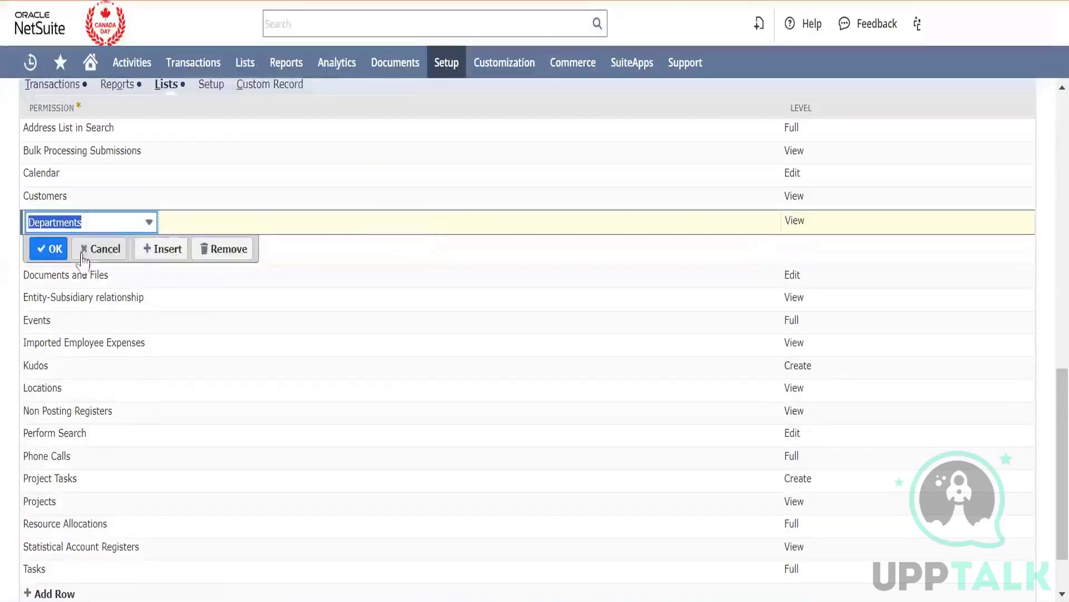
{"action": "left_click", "coordinate": [222, 249]}
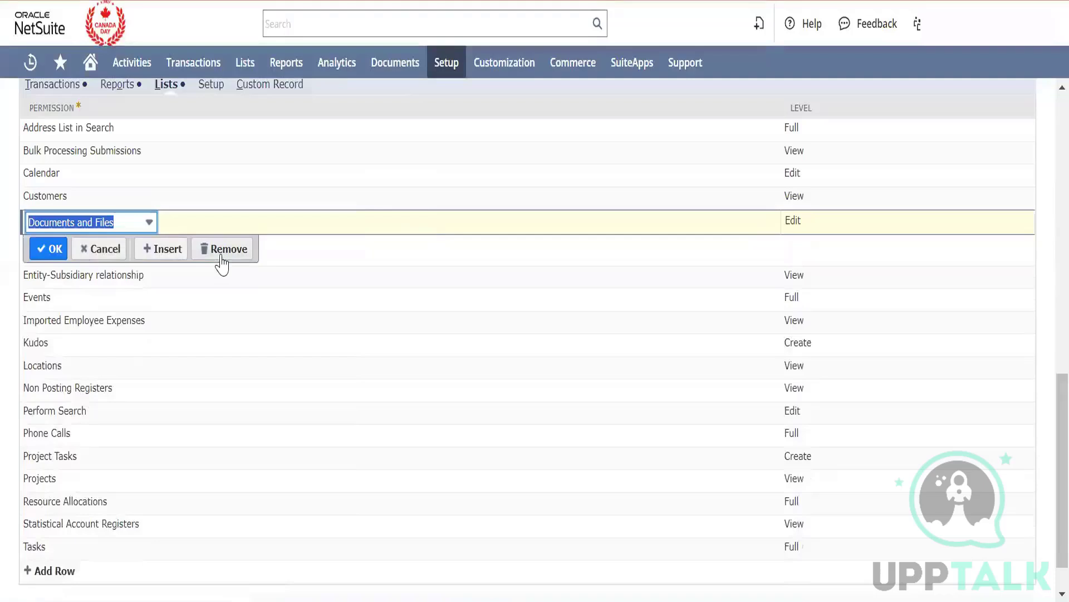
{"action": "left_click", "coordinate": [48, 250]}
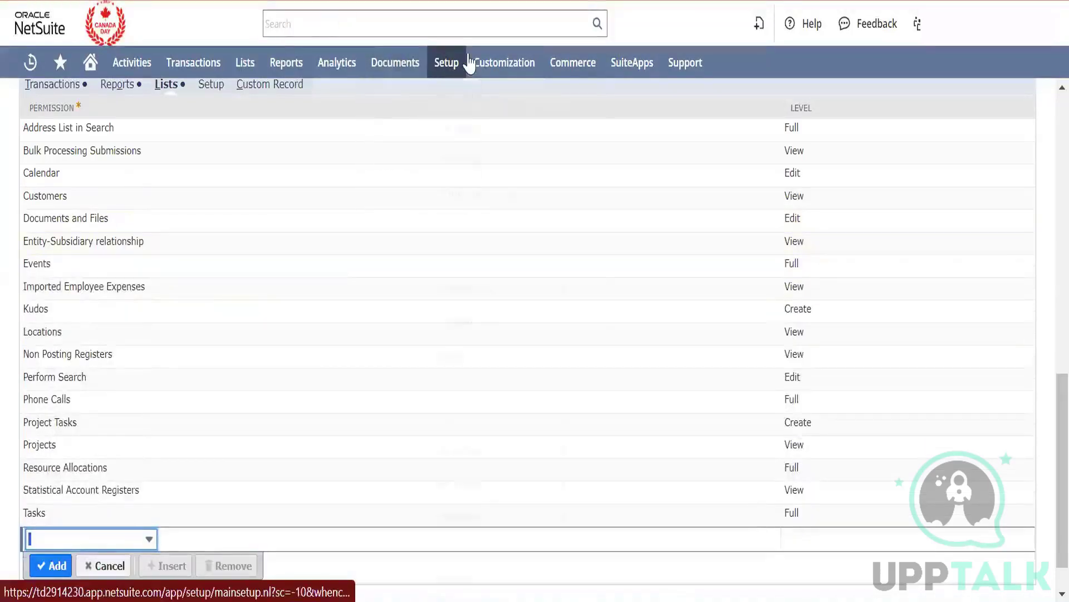
Look through the company setup options, including the classifications for subsidiaries, departments, locations and classes.
{"action": "mouse_move", "coordinate": [446, 62]}
{"action": "mouse_move", "coordinate": [488, 239]}
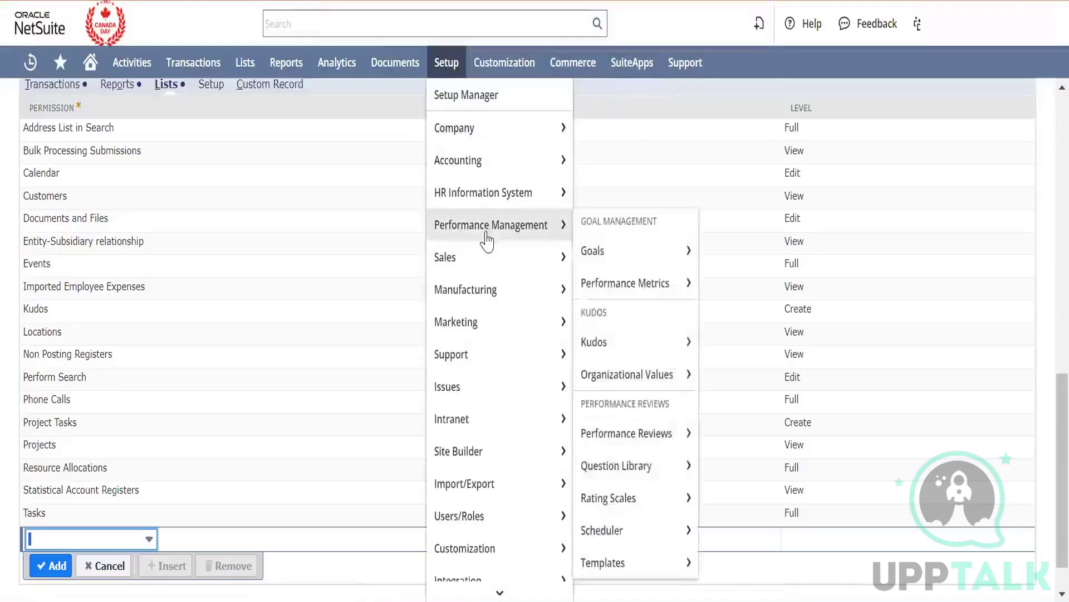
{"action": "mouse_move", "coordinate": [490, 129]}
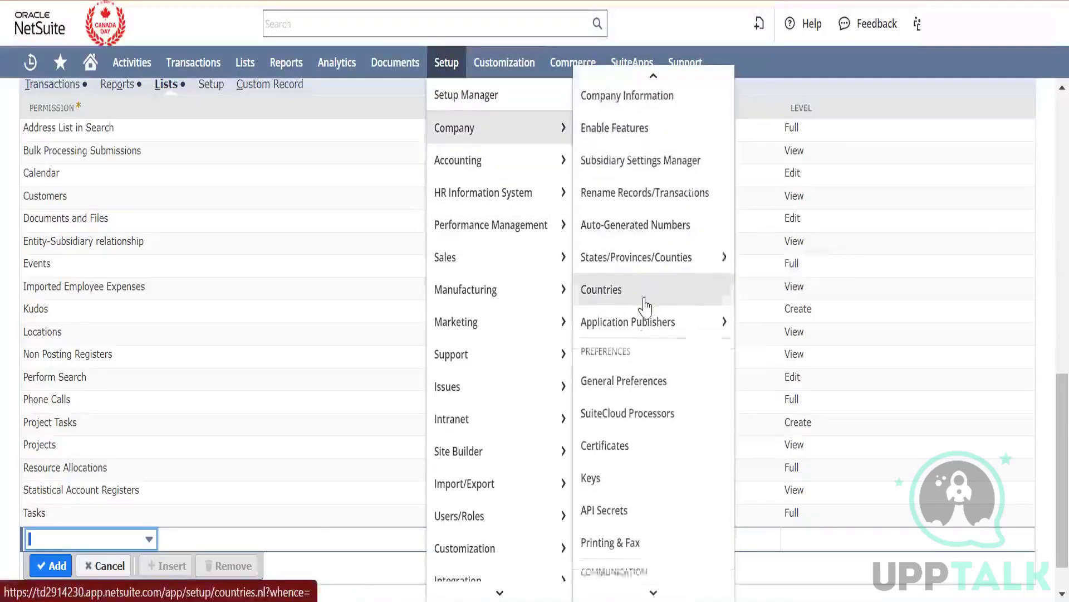
{"action": "scroll", "coordinate": [645, 305], "scroll_direction": "down", "scroll_amount": 10}
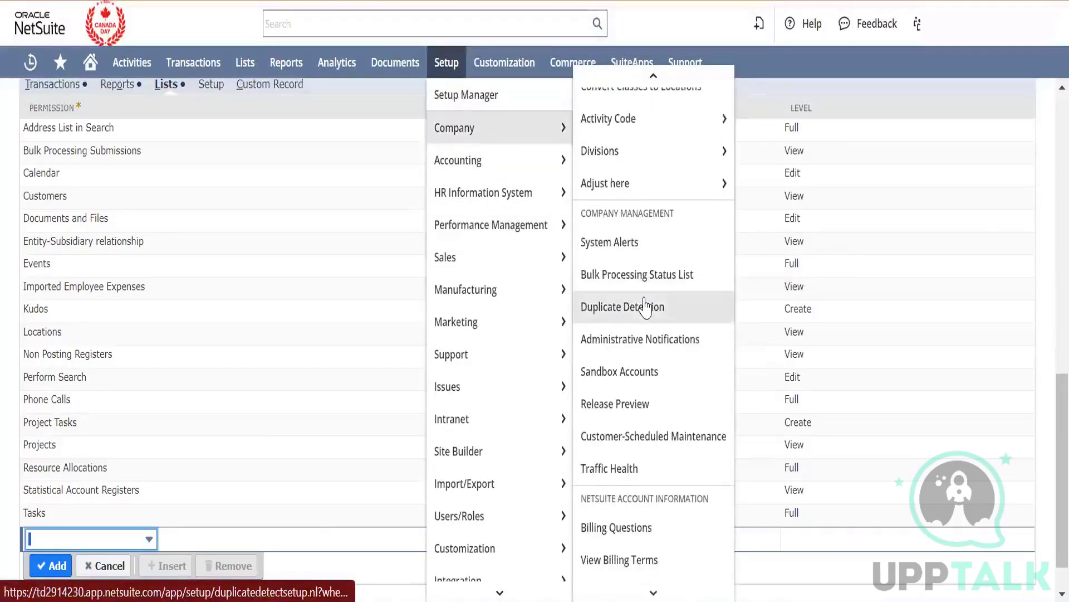
{"action": "scroll", "coordinate": [645, 305], "scroll_direction": "down", "scroll_amount": 2}
{"action": "scroll", "coordinate": [640, 305], "scroll_direction": "up", "scroll_amount": 8}
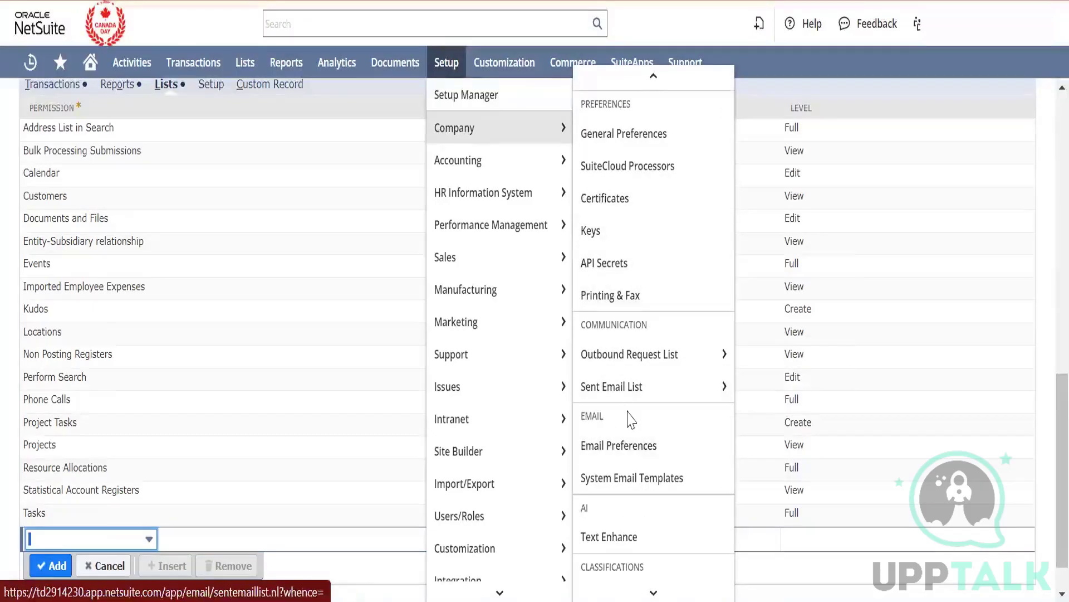
{"action": "scroll", "coordinate": [628, 462], "scroll_direction": "down", "scroll_amount": 5}
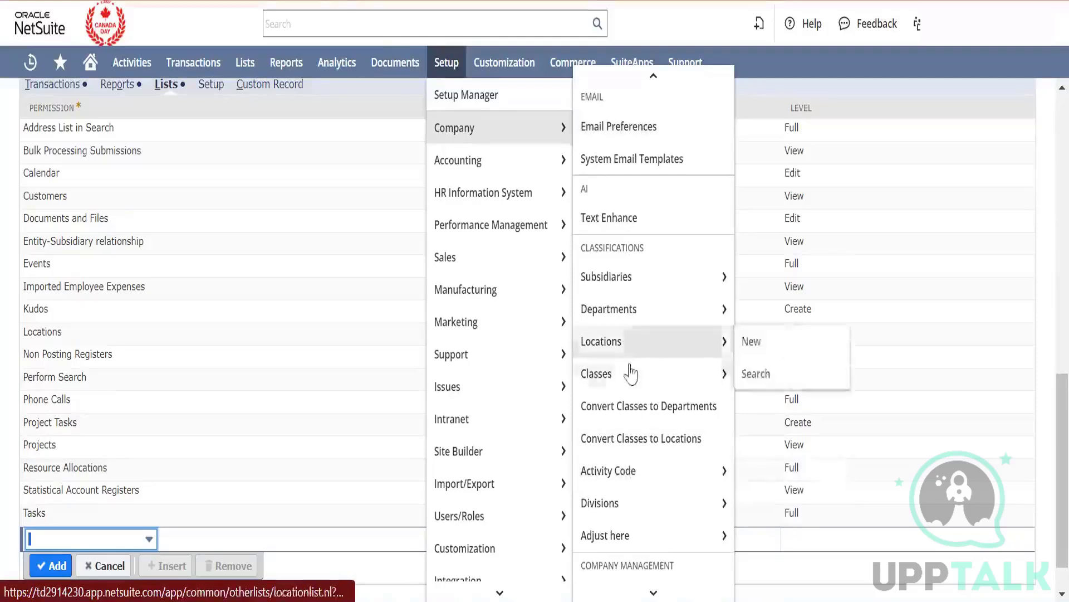
{"action": "mouse_move", "coordinate": [669, 535]}
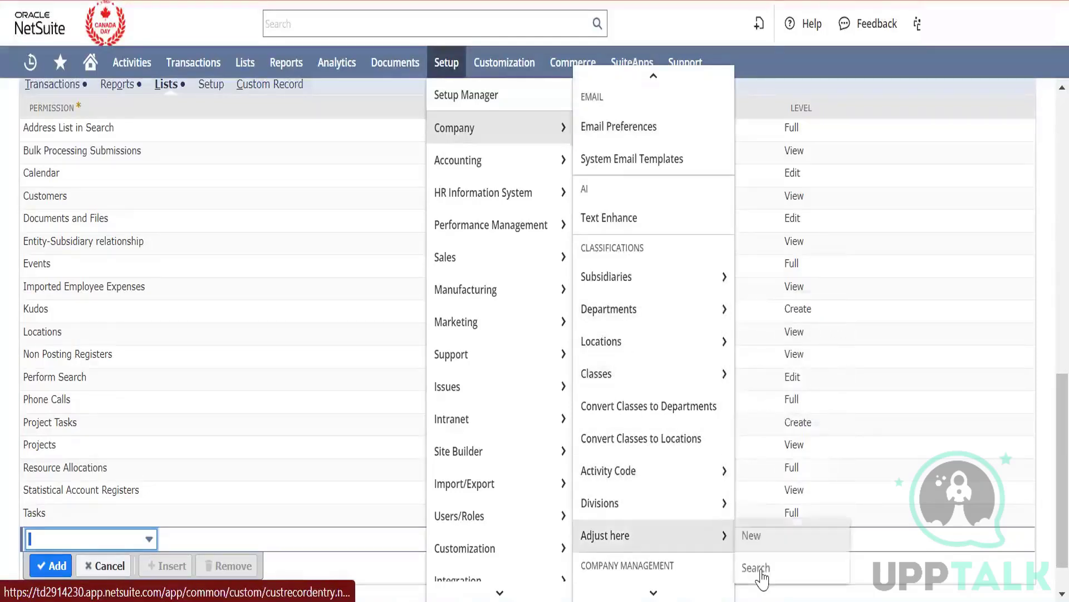
{"action": "left_click", "coordinate": [756, 568]}
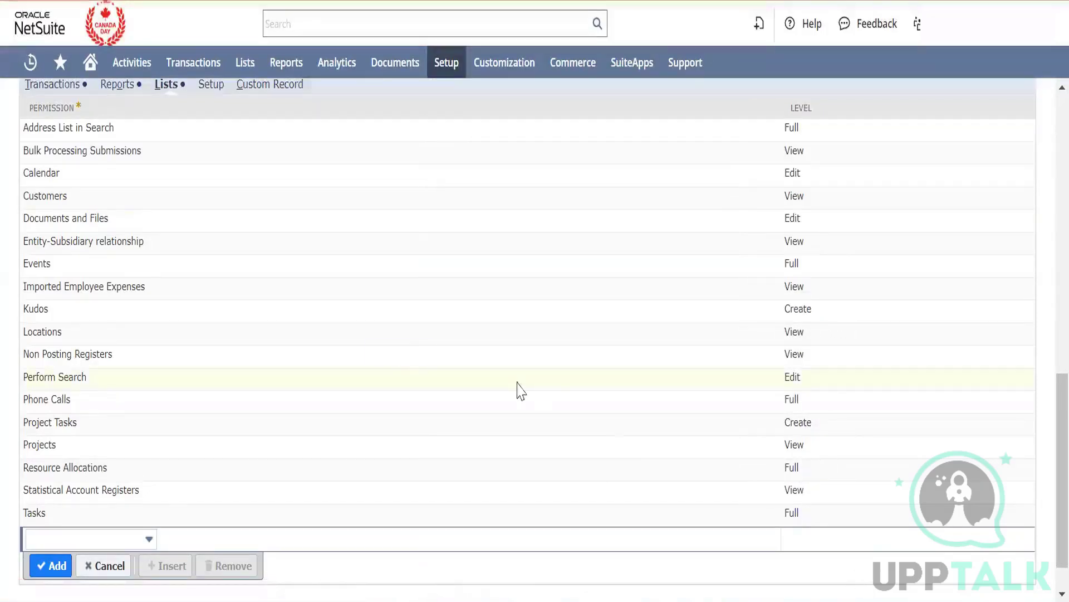
Review which setup permissions can be added to the role and compare them with the main navigation categories.
{"action": "scroll", "coordinate": [521, 390], "scroll_direction": "up", "scroll_amount": 10}
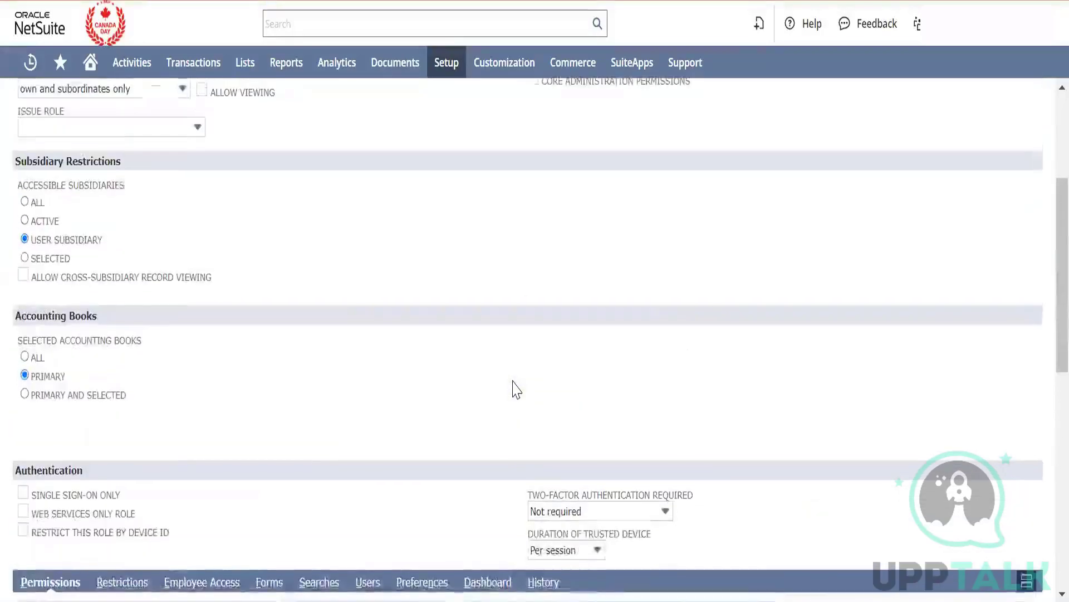
{"action": "scroll", "coordinate": [517, 390], "scroll_direction": "down", "scroll_amount": 2}
{"action": "scroll", "coordinate": [517, 390], "scroll_direction": "up", "scroll_amount": 5}
{"action": "scroll", "coordinate": [517, 390], "scroll_direction": "down", "scroll_amount": 3}
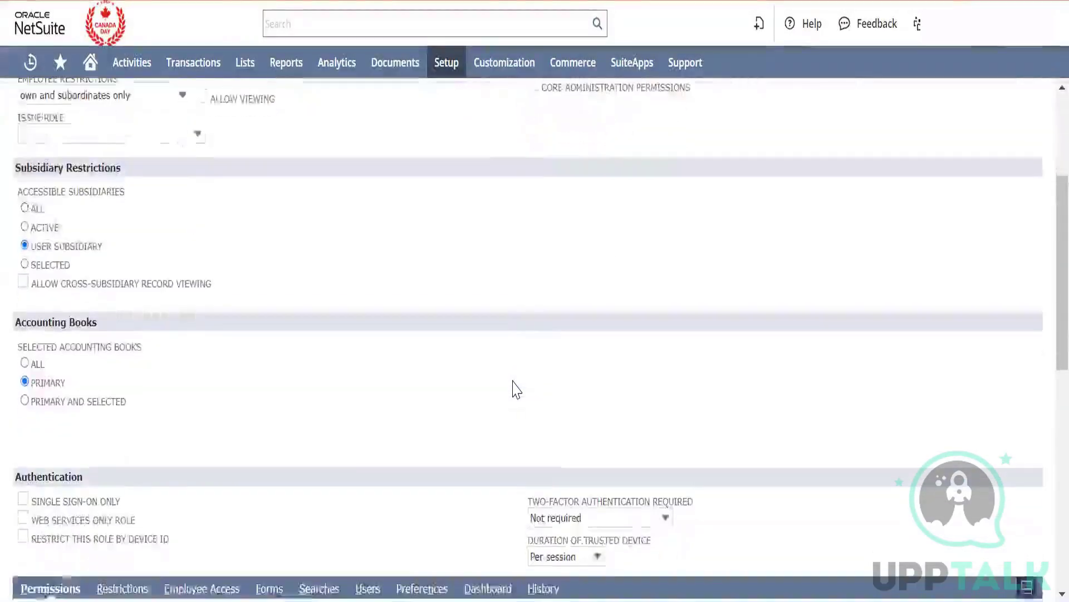
{"action": "scroll", "coordinate": [517, 390], "scroll_direction": "down", "scroll_amount": 4}
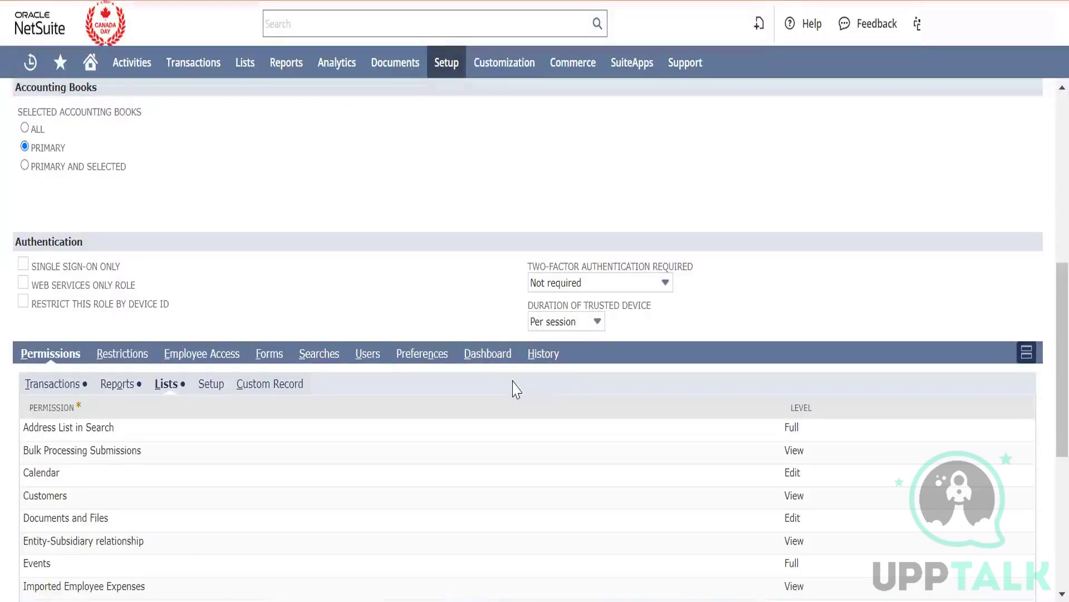
{"action": "scroll", "coordinate": [434, 310], "scroll_direction": "up", "scroll_amount": 1}
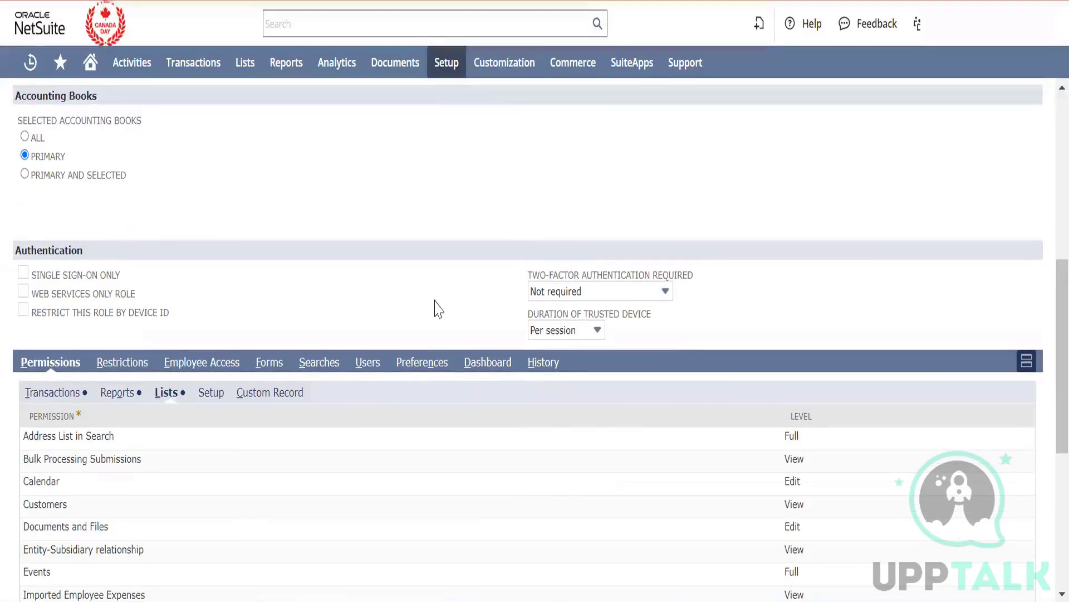
{"action": "left_click", "coordinate": [214, 393]}
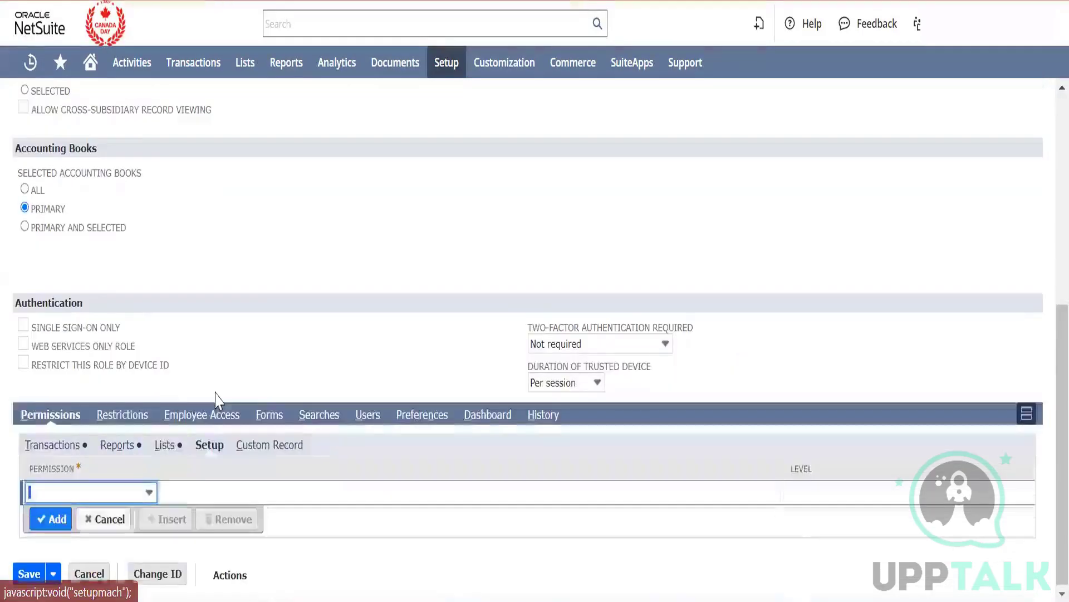
{"action": "left_click", "coordinate": [148, 492]}
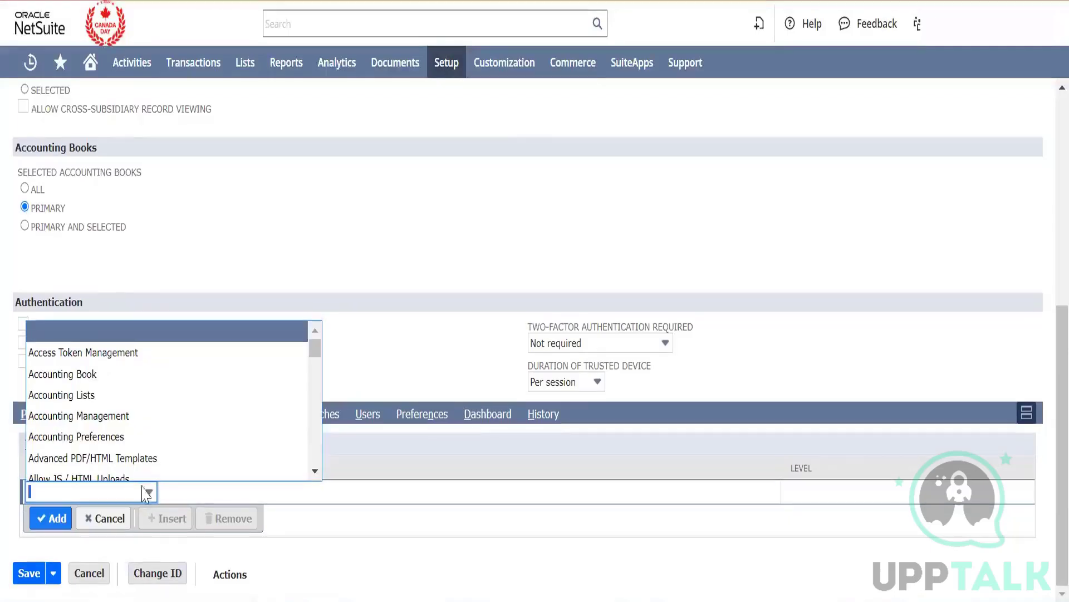
{"action": "scroll", "coordinate": [137, 453], "scroll_direction": "down", "scroll_amount": 3}
{"action": "scroll", "coordinate": [137, 450], "scroll_direction": "down", "scroll_amount": 6}
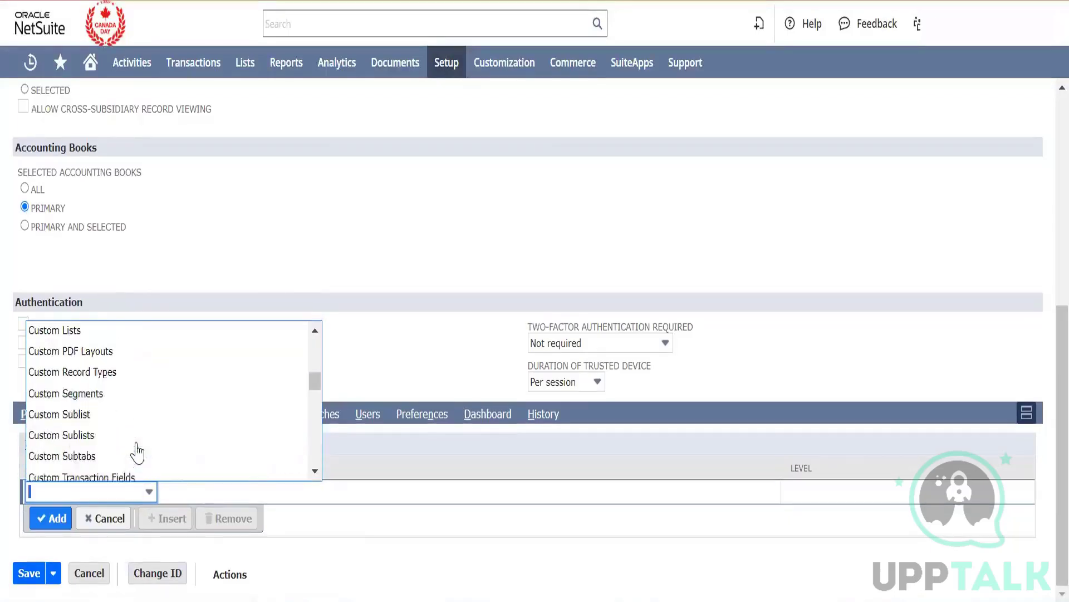
{"action": "left_click", "coordinate": [240, 254]}
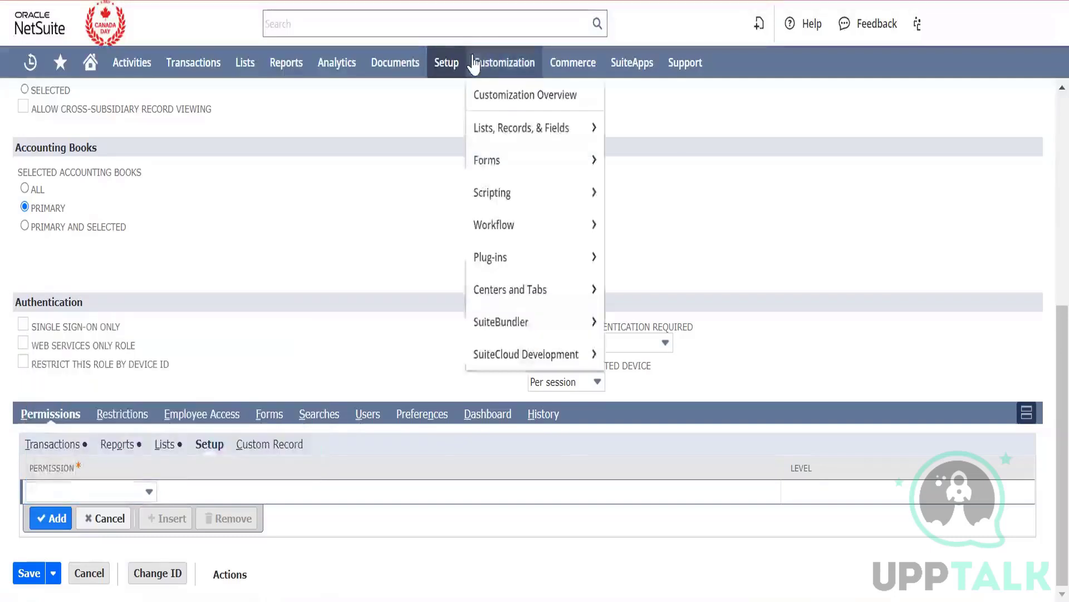
{"action": "mouse_move", "coordinate": [249, 66]}
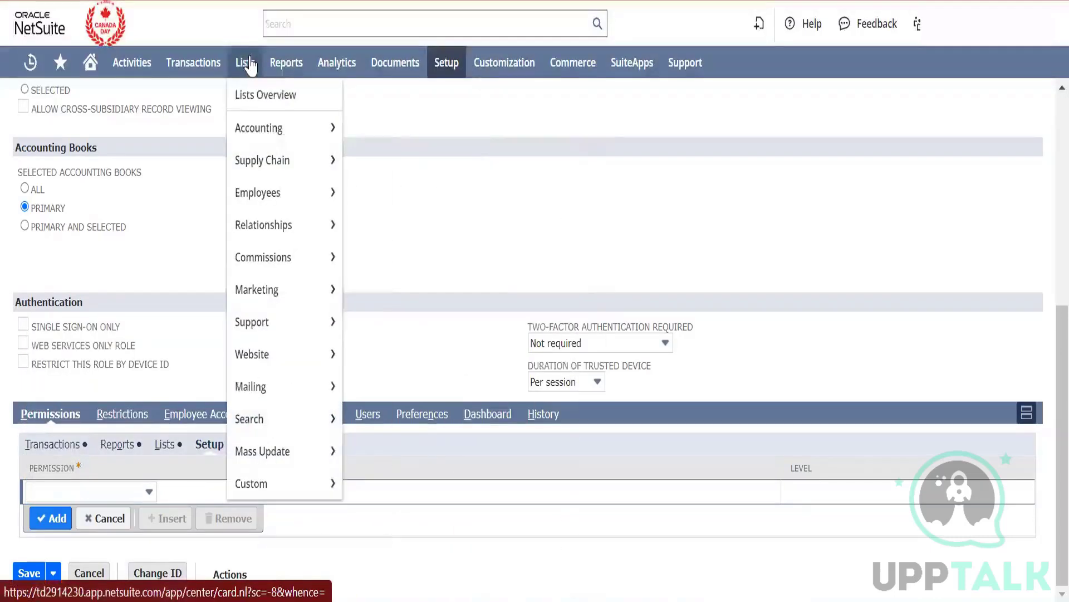
{"action": "mouse_move", "coordinate": [193, 70]}
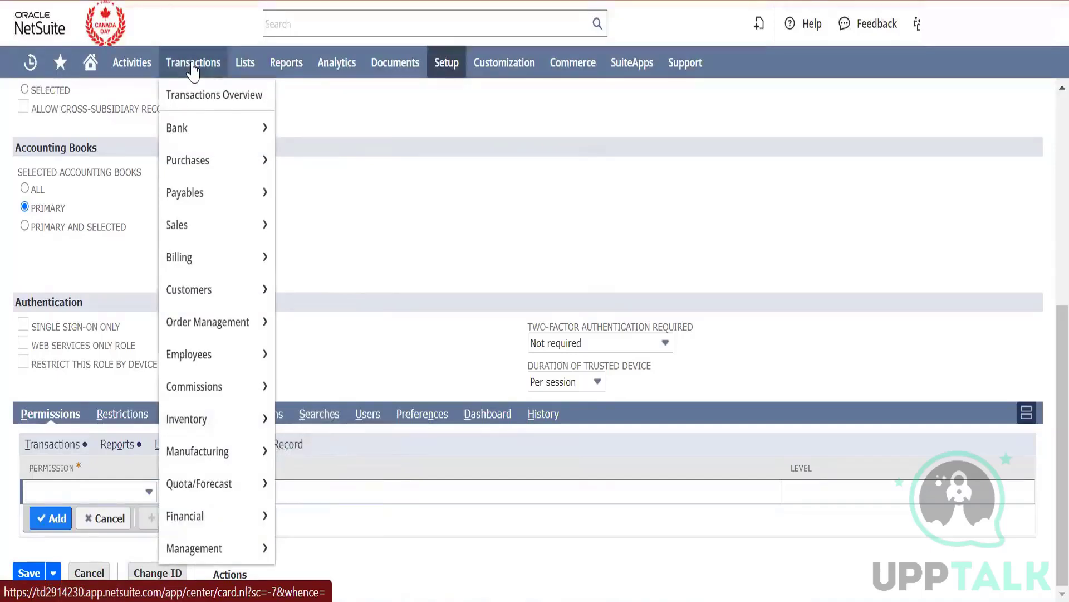
Add the Sales Order permission at the Full level to the role's transaction permissions.
{"action": "left_click", "coordinate": [60, 446]}
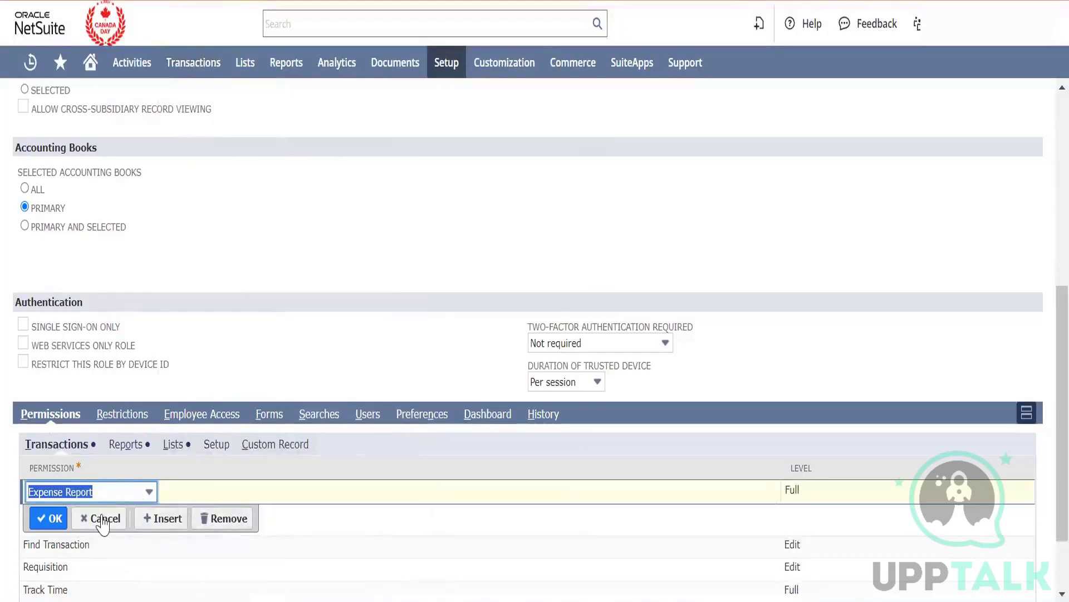
{"action": "left_click", "coordinate": [101, 519]}
{"action": "scroll", "coordinate": [102, 524], "scroll_direction": "down", "scroll_amount": 2}
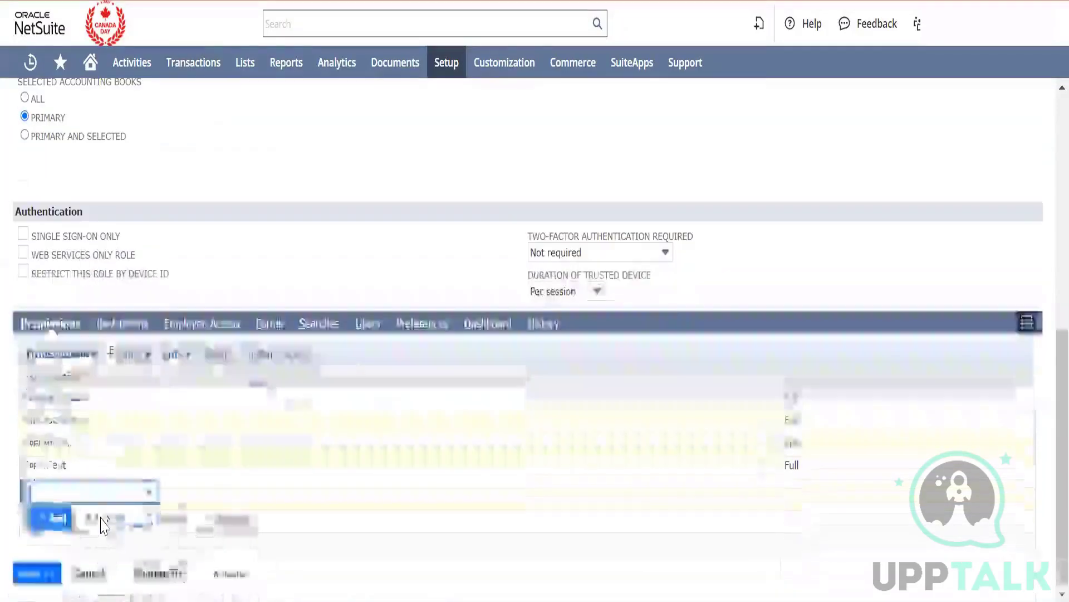
{"action": "left_click", "coordinate": [122, 493]}
{"action": "type", "text": "Sales Order"}
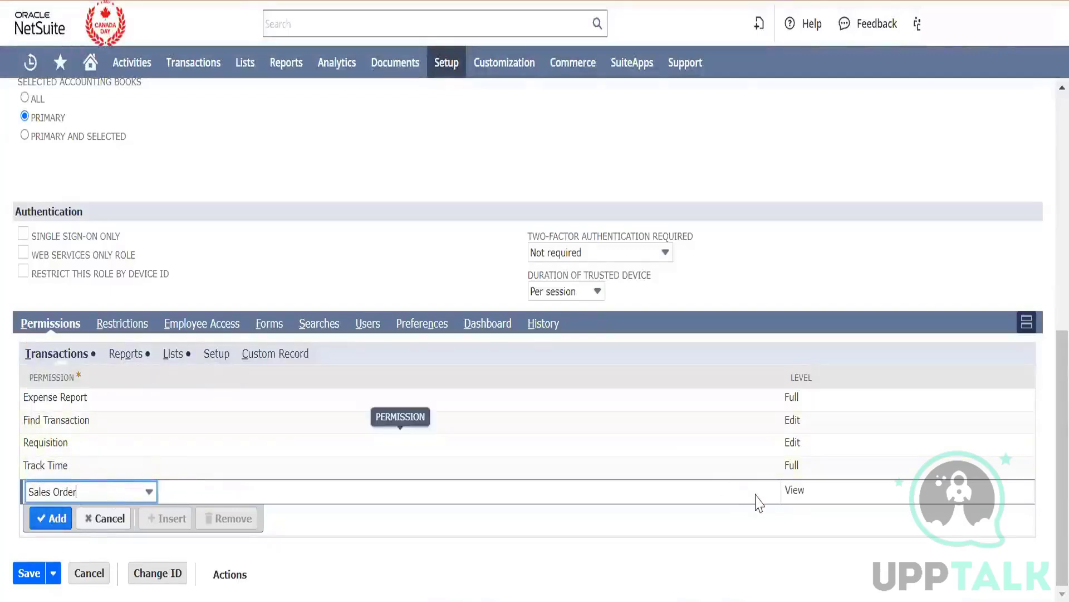
{"action": "left_click", "coordinate": [795, 503]}
{"action": "left_click", "coordinate": [663, 501]}
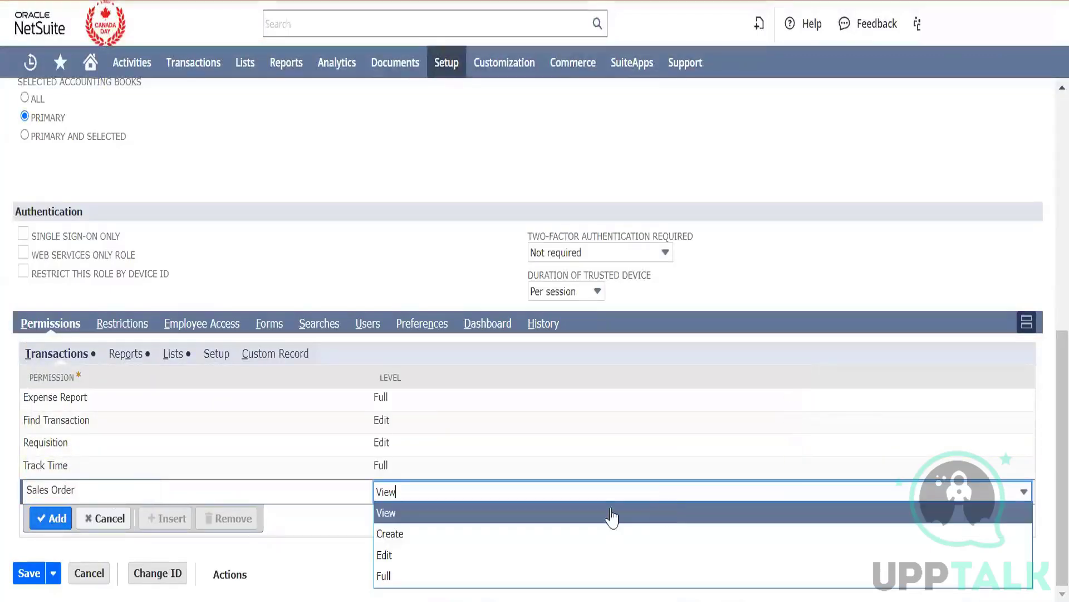
{"action": "left_click", "coordinate": [486, 575]}
{"action": "left_click", "coordinate": [53, 518]}
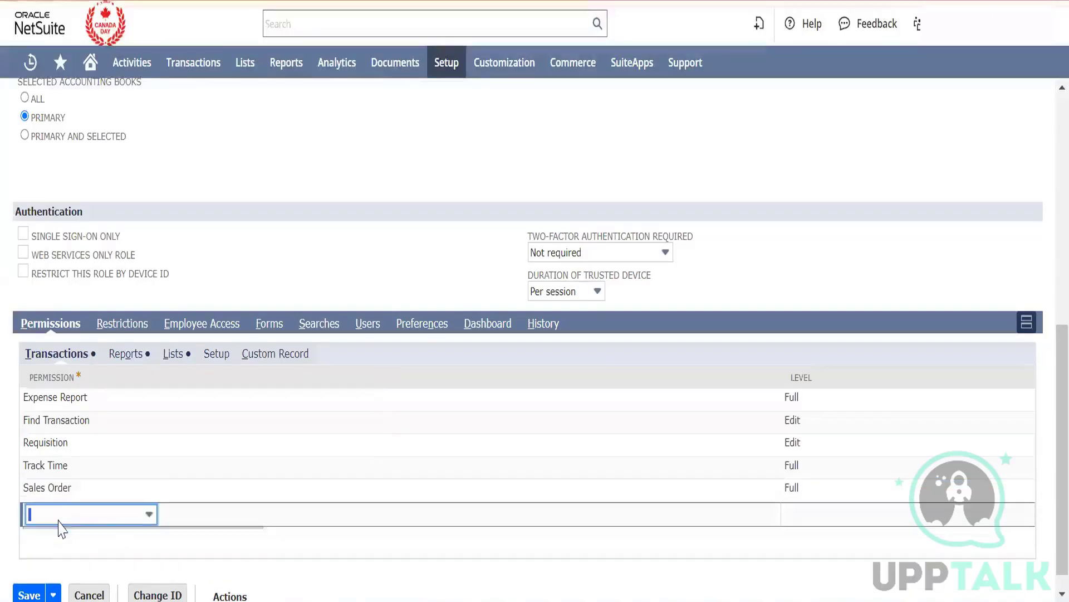
Add the Item Receipt permission at the Full level to the role's transaction permissions.
{"action": "left_click", "coordinate": [77, 517]}
{"action": "type", "text": "item"}
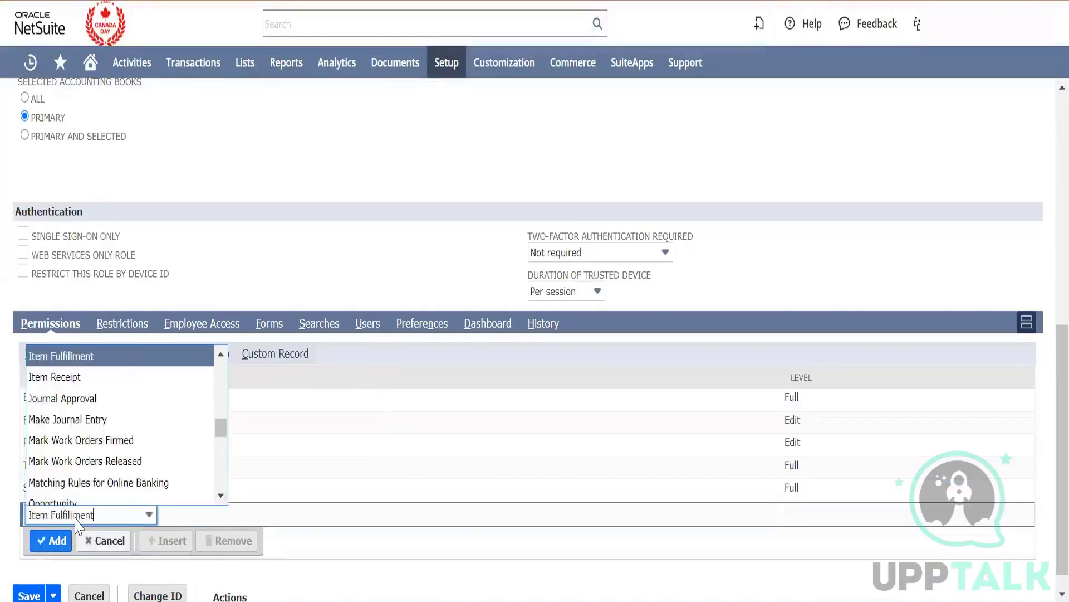
{"action": "left_click", "coordinate": [70, 383]}
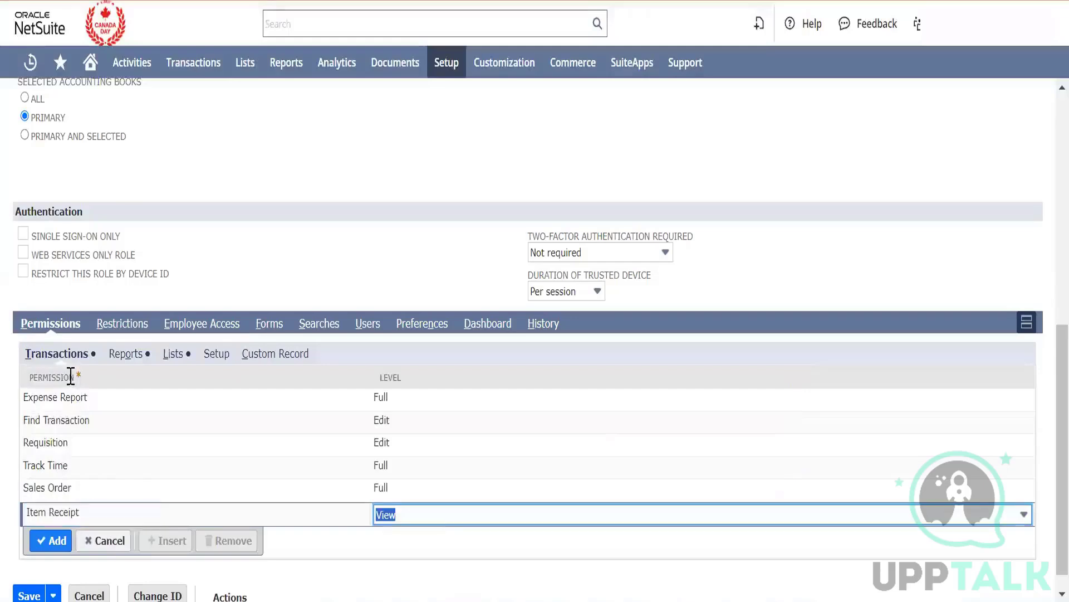
{"action": "left_click", "coordinate": [440, 516]}
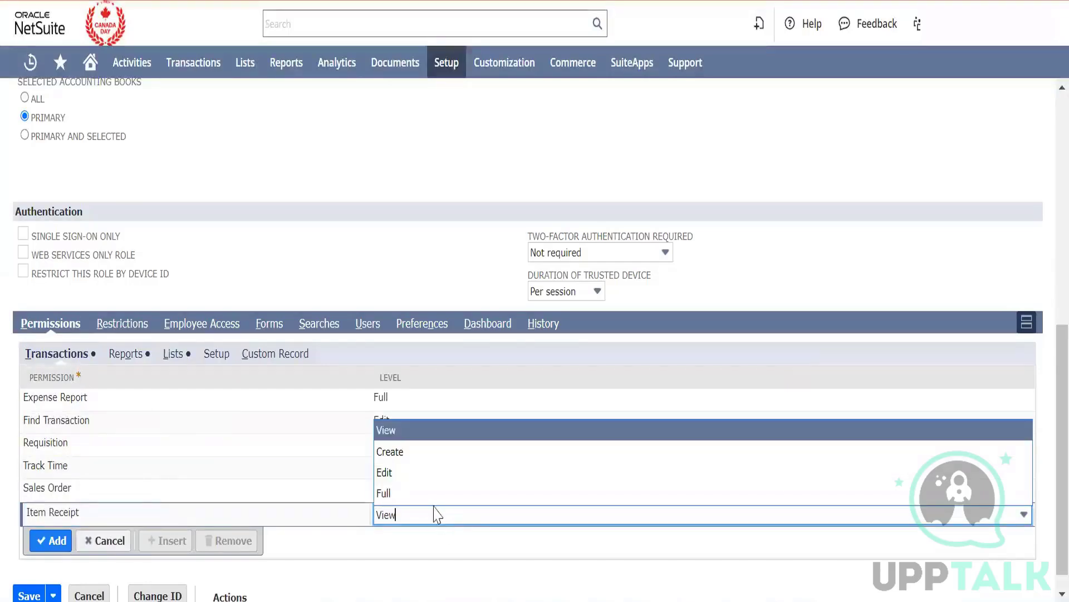
{"action": "left_click", "coordinate": [432, 492]}
{"action": "left_click", "coordinate": [58, 541]}
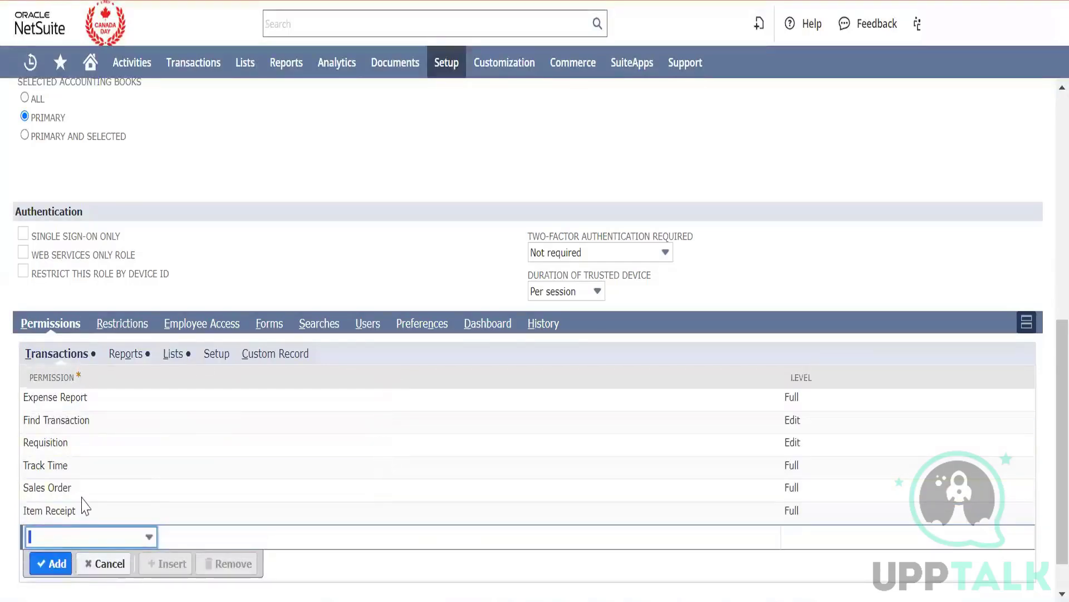
Add the Item Fulfillment permission at the Edit level to the role's transaction permissions.
{"action": "left_click", "coordinate": [82, 537]}
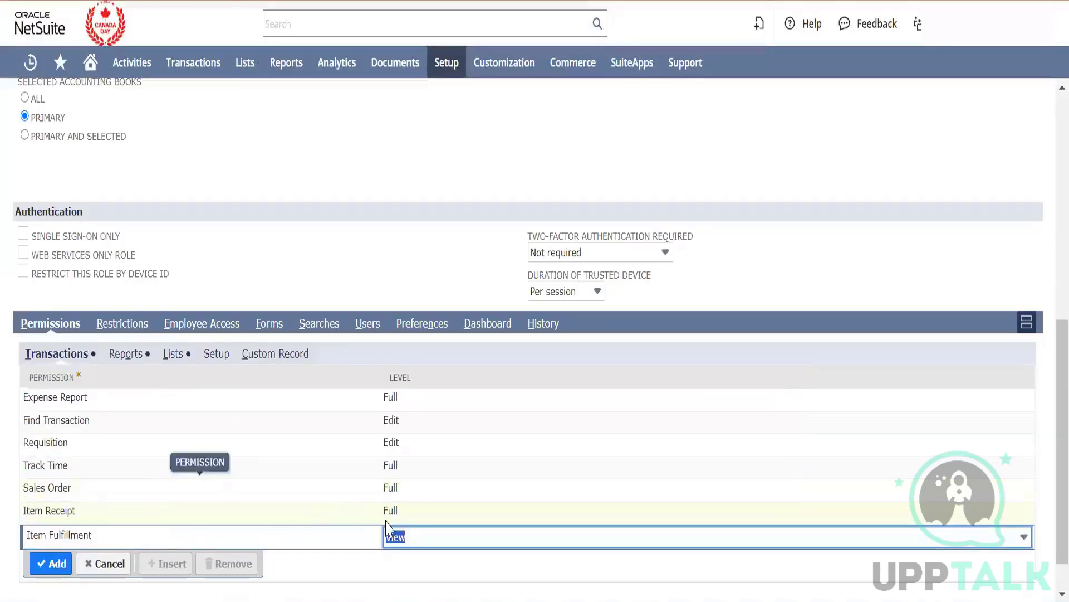
{"action": "left_click", "coordinate": [408, 537]}
{"action": "left_click", "coordinate": [407, 499]}
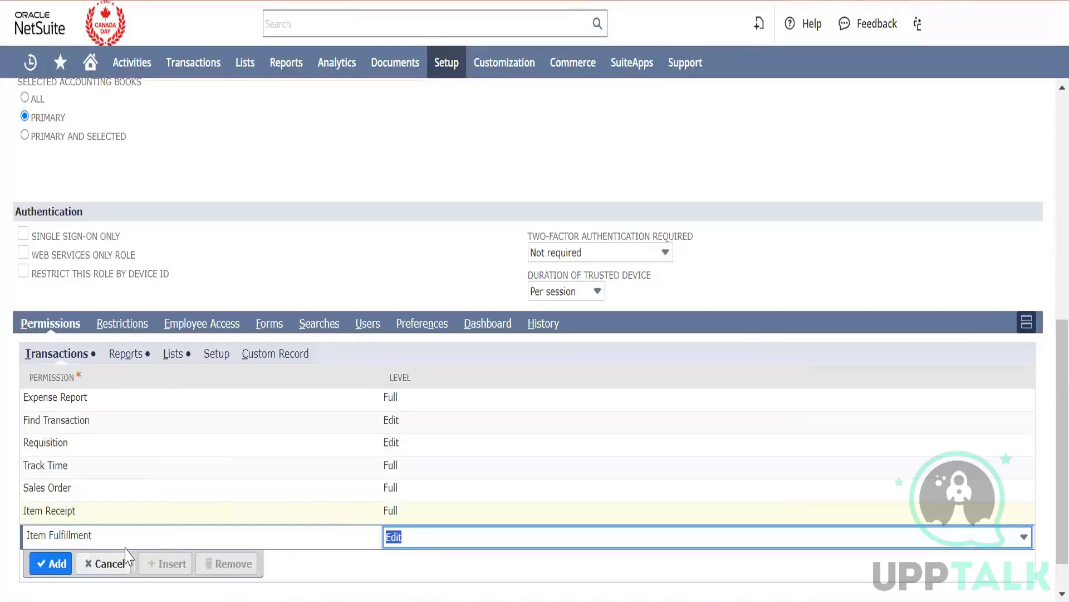
{"action": "left_click", "coordinate": [51, 564]}
{"action": "scroll", "coordinate": [336, 392], "scroll_direction": "down", "scroll_amount": 1}
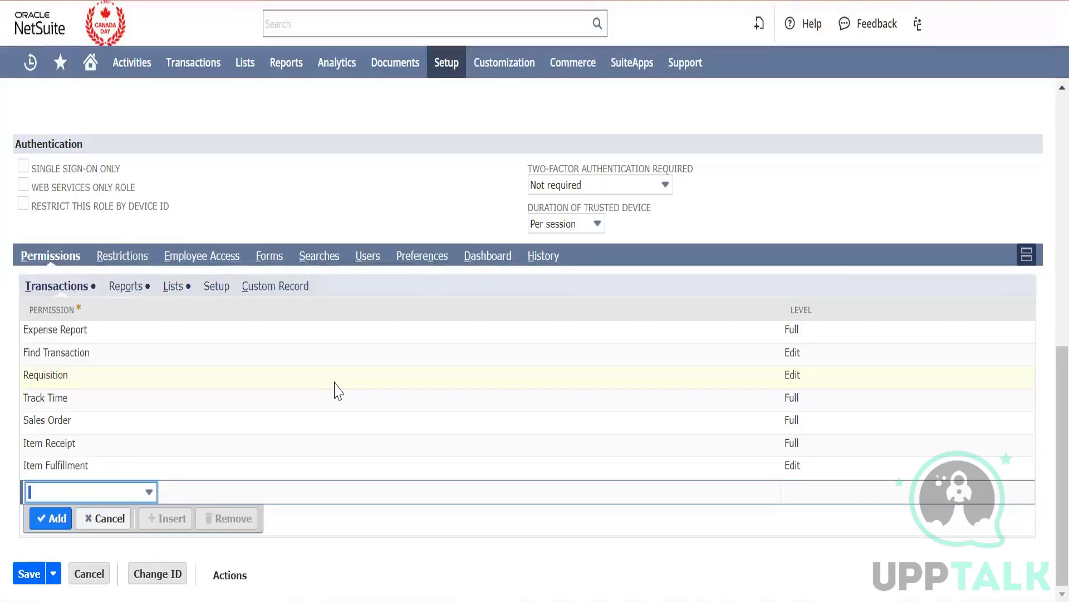
Try "none - no default" for the Custom Consultant role's employee restrictions and set them to "own, subordinate, and unassigned".
{"action": "scroll", "coordinate": [337, 390], "scroll_direction": "up", "scroll_amount": 8}
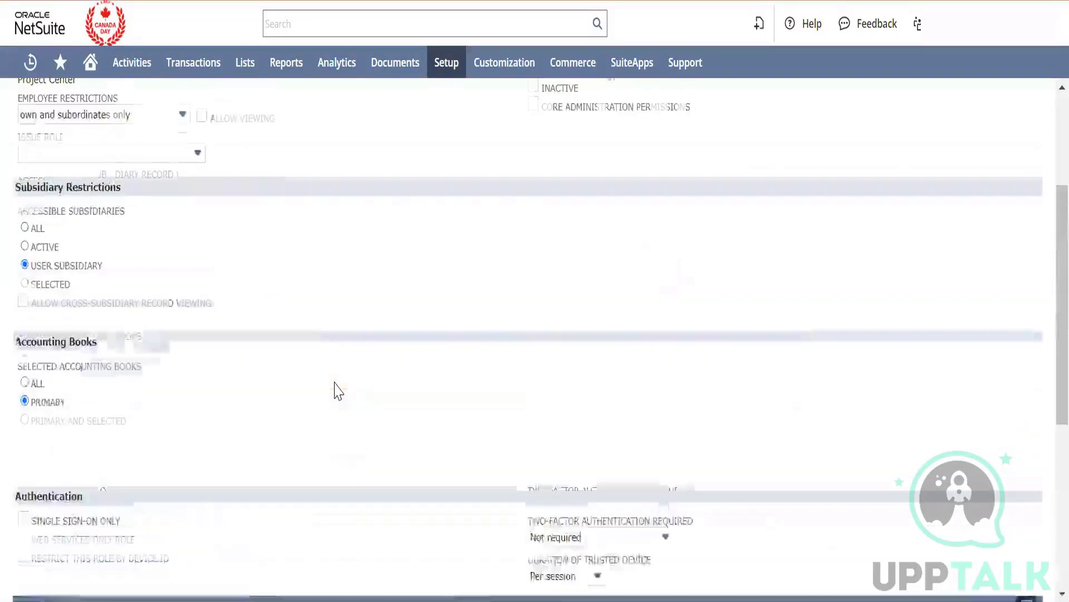
{"action": "scroll", "coordinate": [338, 390], "scroll_direction": "up", "scroll_amount": 2}
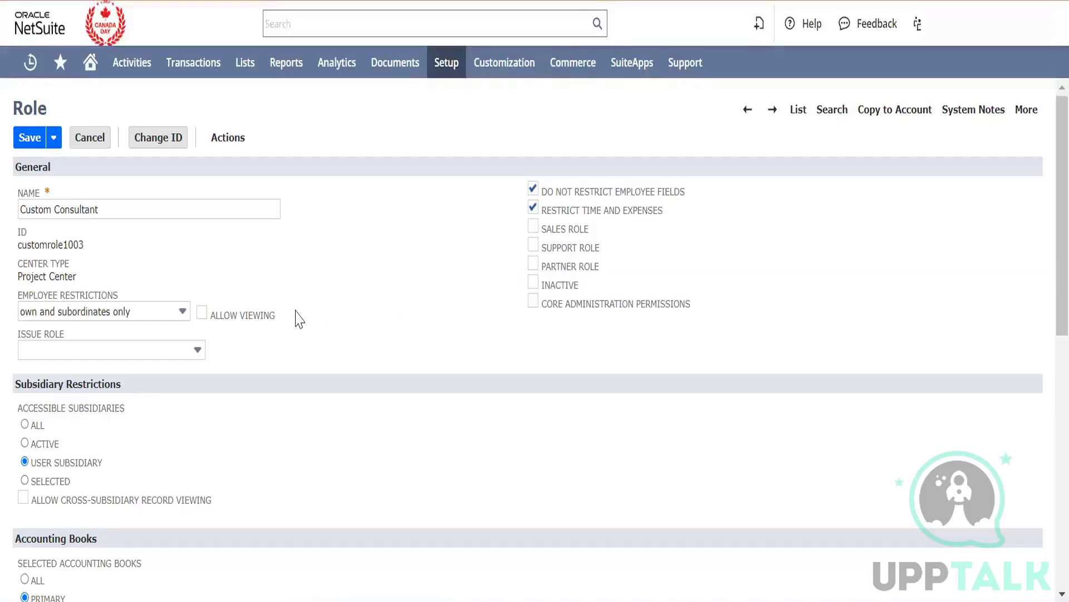
{"action": "left_click", "coordinate": [162, 317]}
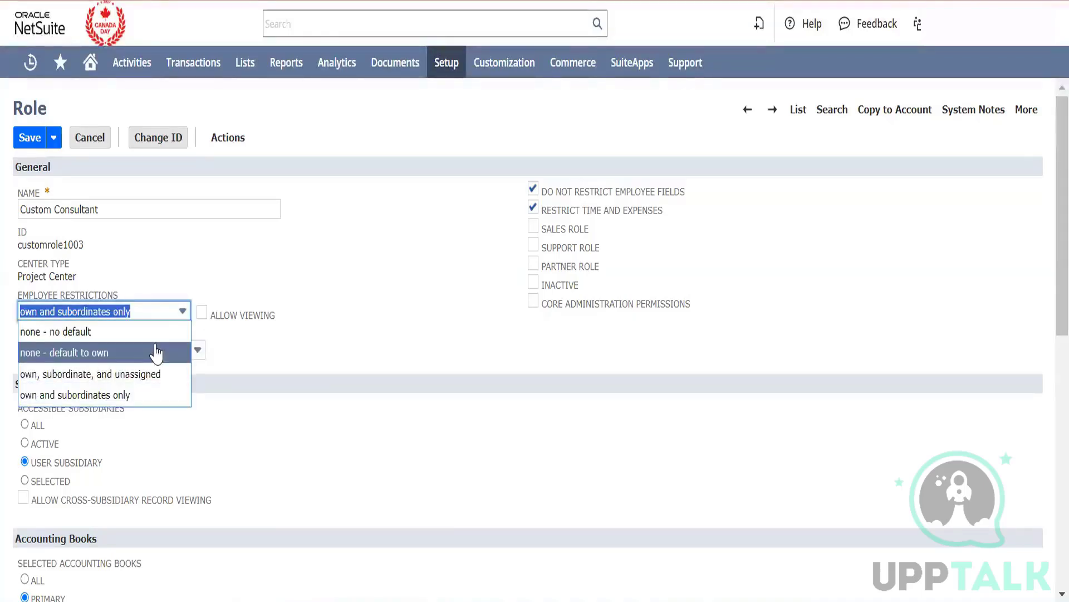
{"action": "left_click", "coordinate": [156, 332]}
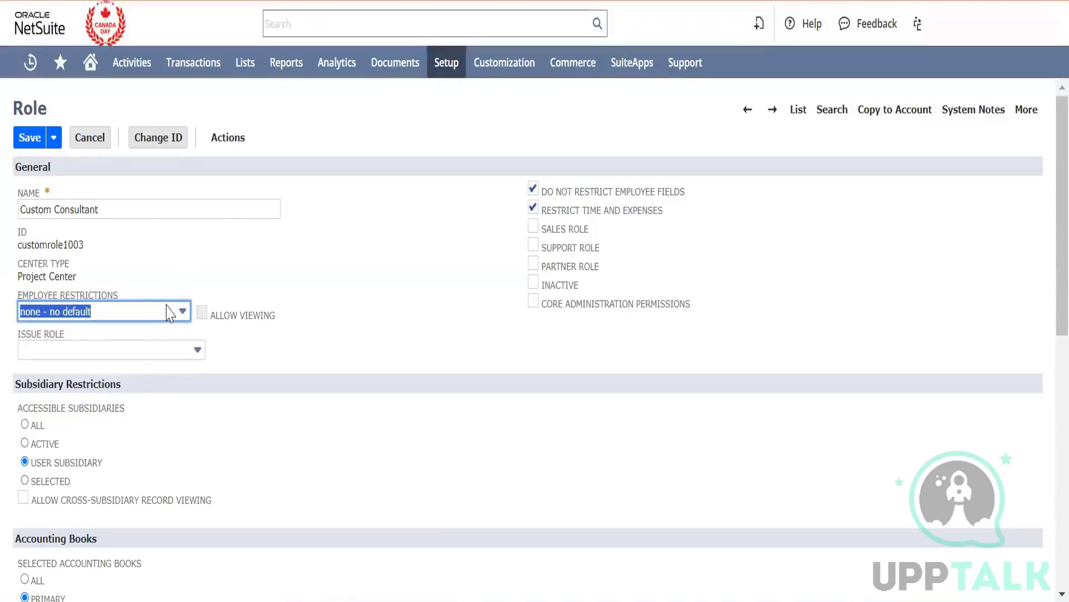
{"action": "left_click", "coordinate": [170, 312]}
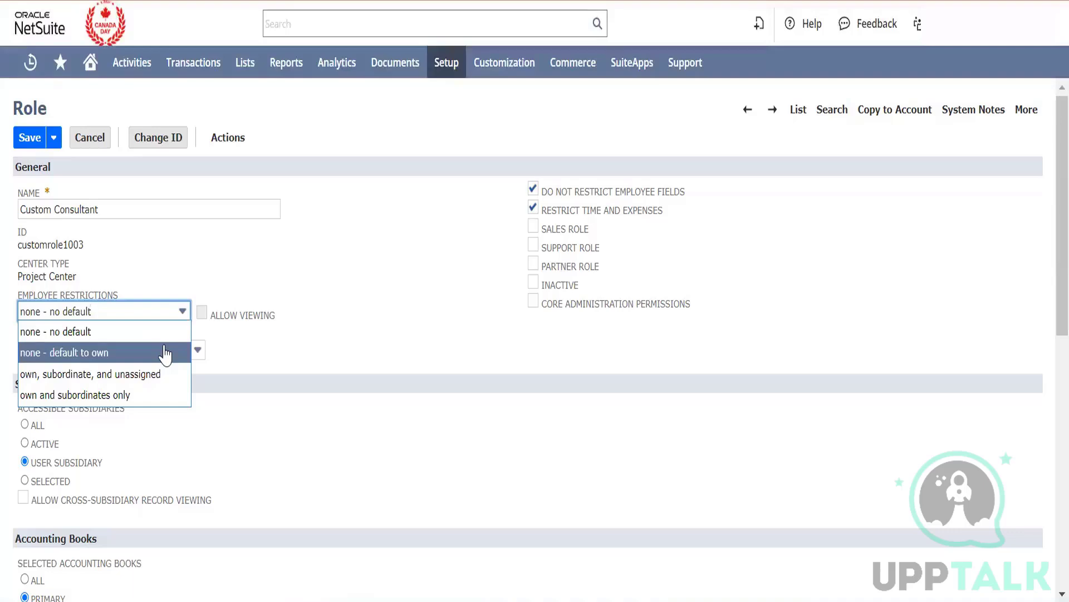
{"action": "left_click", "coordinate": [163, 375]}
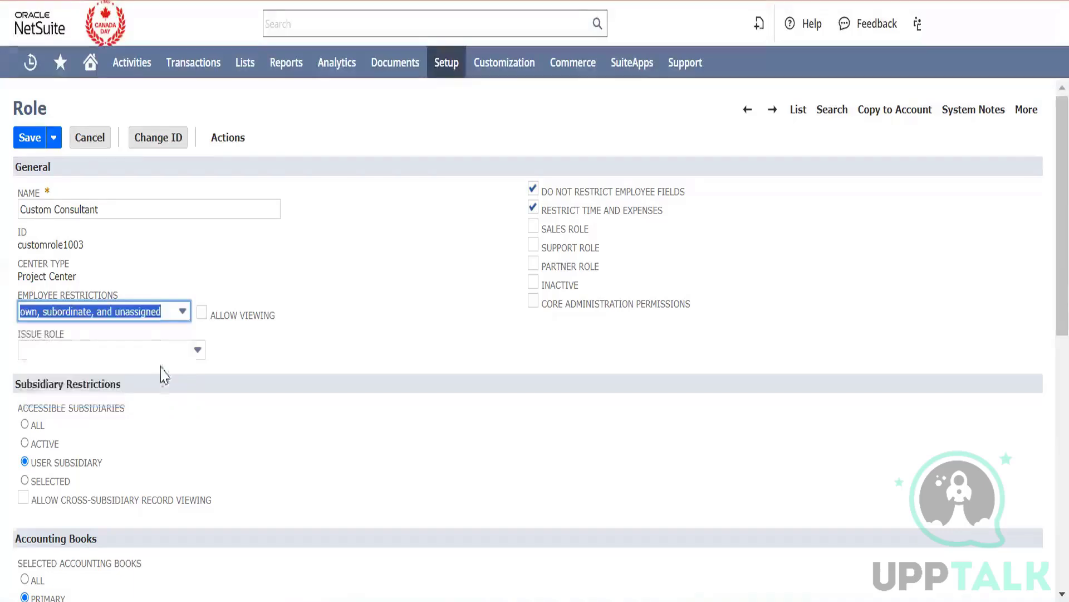
Set the Custom Consultant role's employee restrictions to "own and subordinates only" and allow viewing.
{"action": "left_click", "coordinate": [328, 372]}
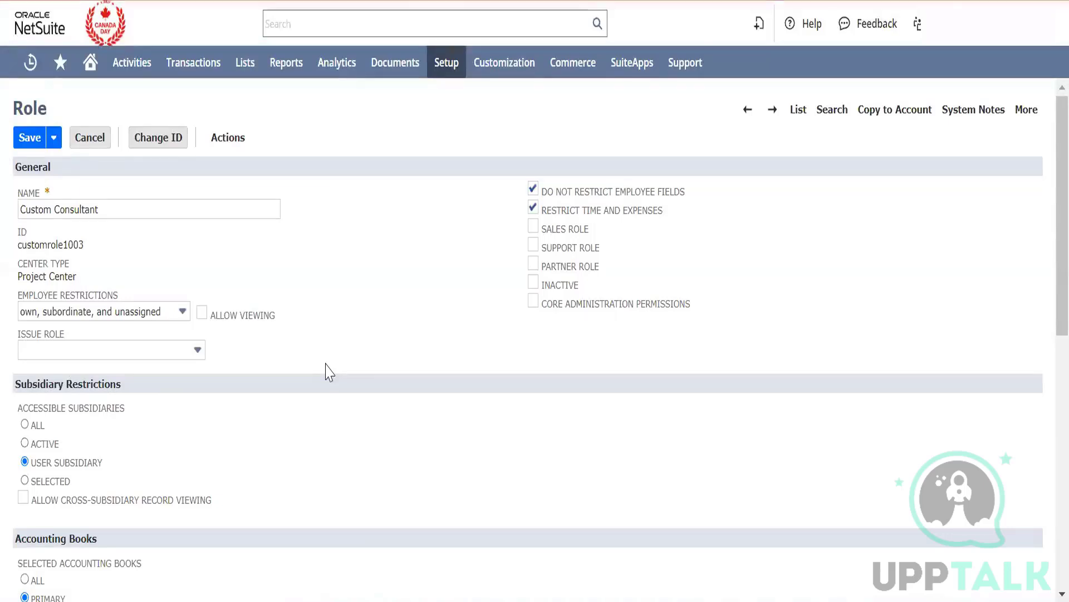
{"action": "left_click", "coordinate": [177, 323]}
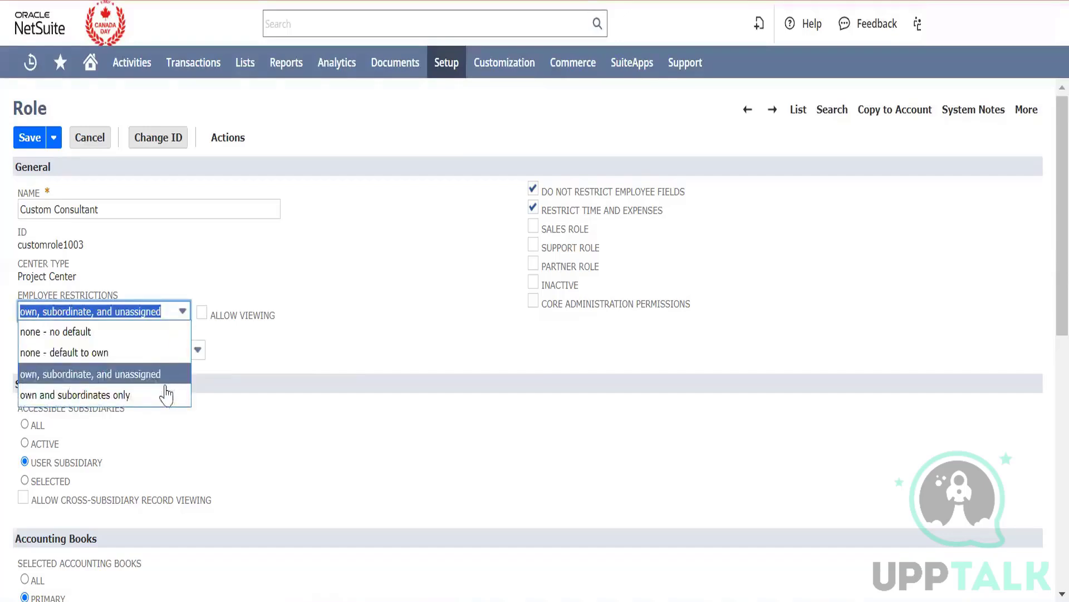
{"action": "left_click", "coordinate": [166, 395]}
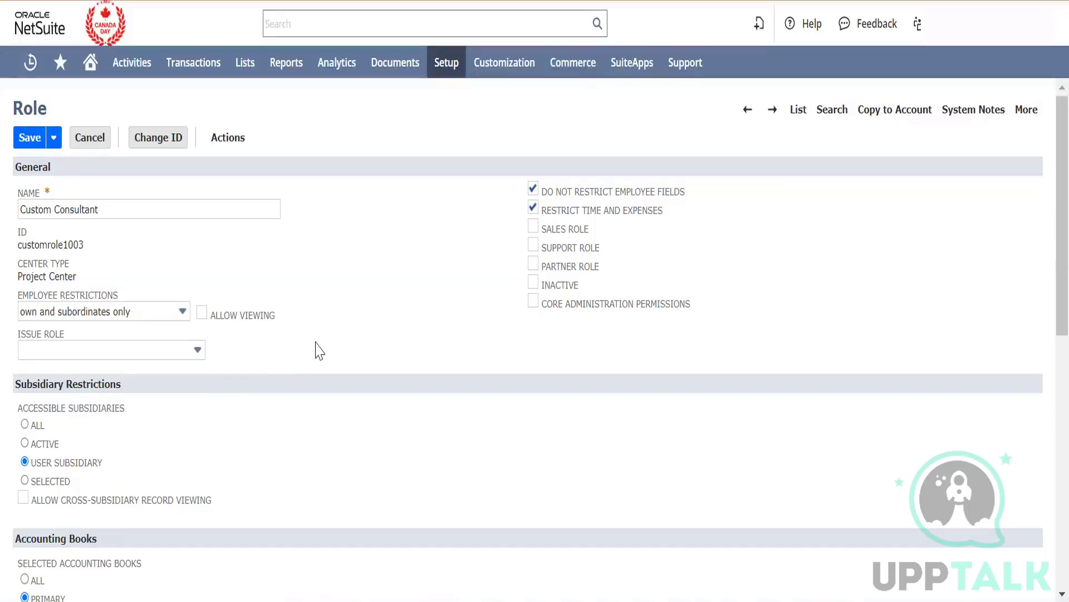
{"action": "scroll", "coordinate": [318, 349], "scroll_direction": "down", "scroll_amount": 1}
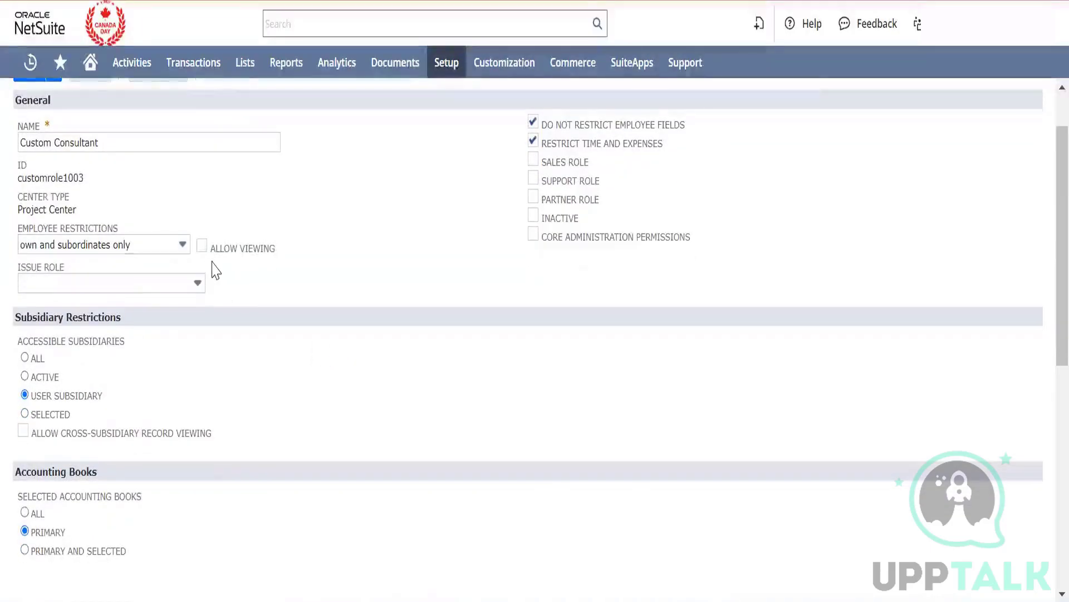
{"action": "left_click", "coordinate": [201, 246]}
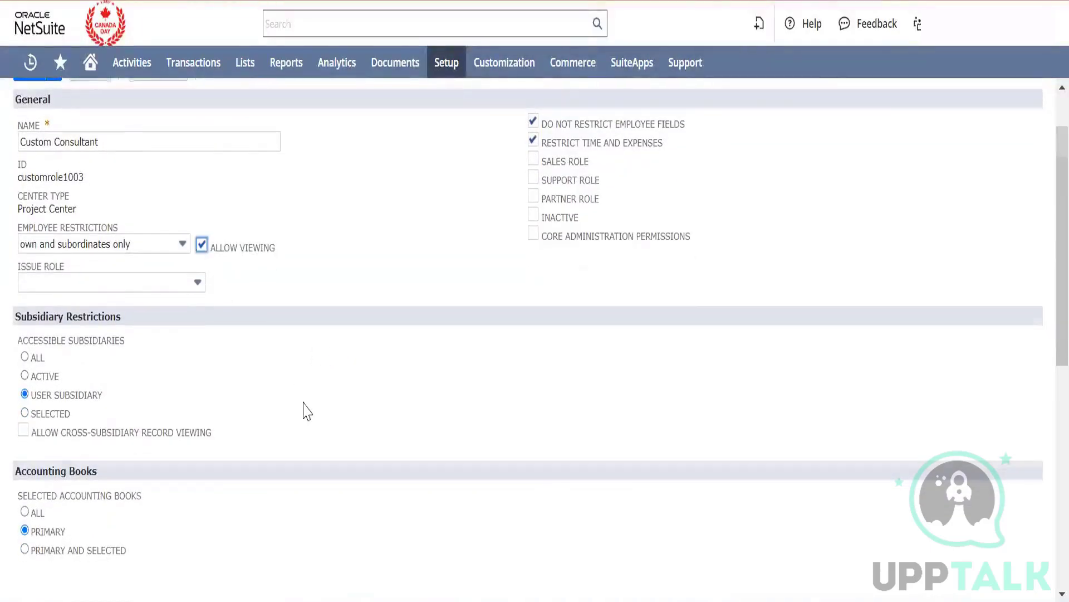
Examine which transaction forms are enabled, restricted or preferred for the Custom Consultant role.
{"action": "scroll", "coordinate": [305, 411], "scroll_direction": "down", "scroll_amount": 3}
{"action": "scroll", "coordinate": [305, 411], "scroll_direction": "up", "scroll_amount": 5}
{"action": "scroll", "coordinate": [305, 411], "scroll_direction": "down", "scroll_amount": 3}
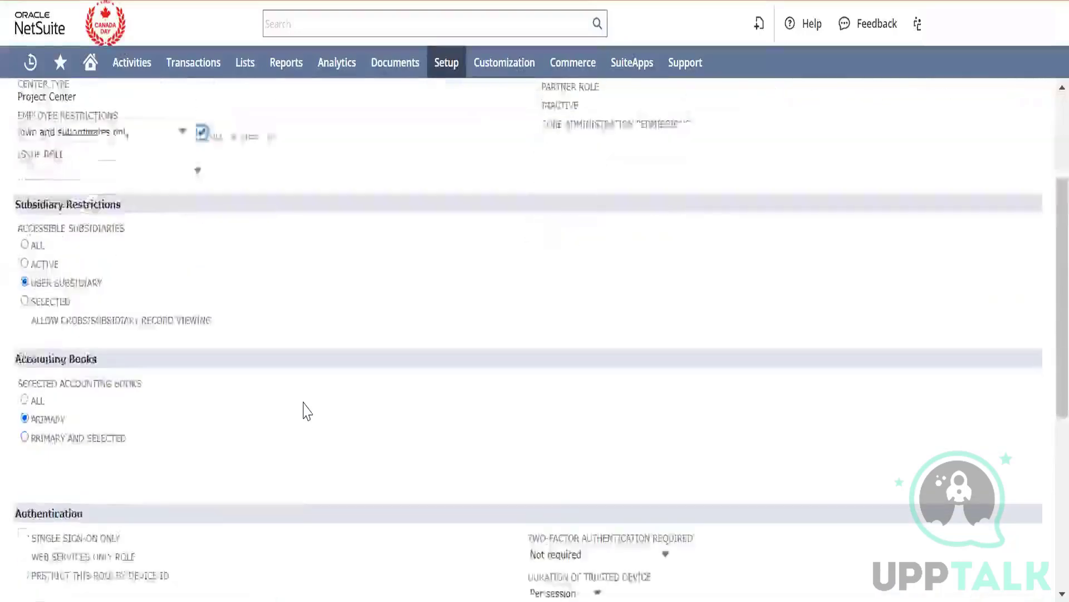
{"action": "scroll", "coordinate": [305, 411], "scroll_direction": "down", "scroll_amount": 5}
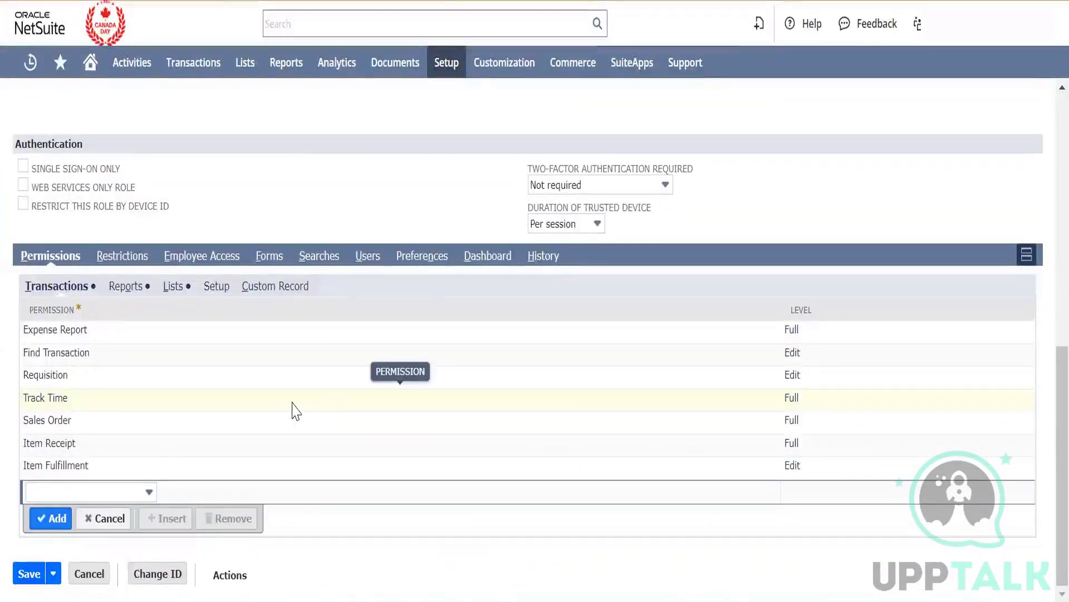
{"action": "left_click", "coordinate": [267, 261]}
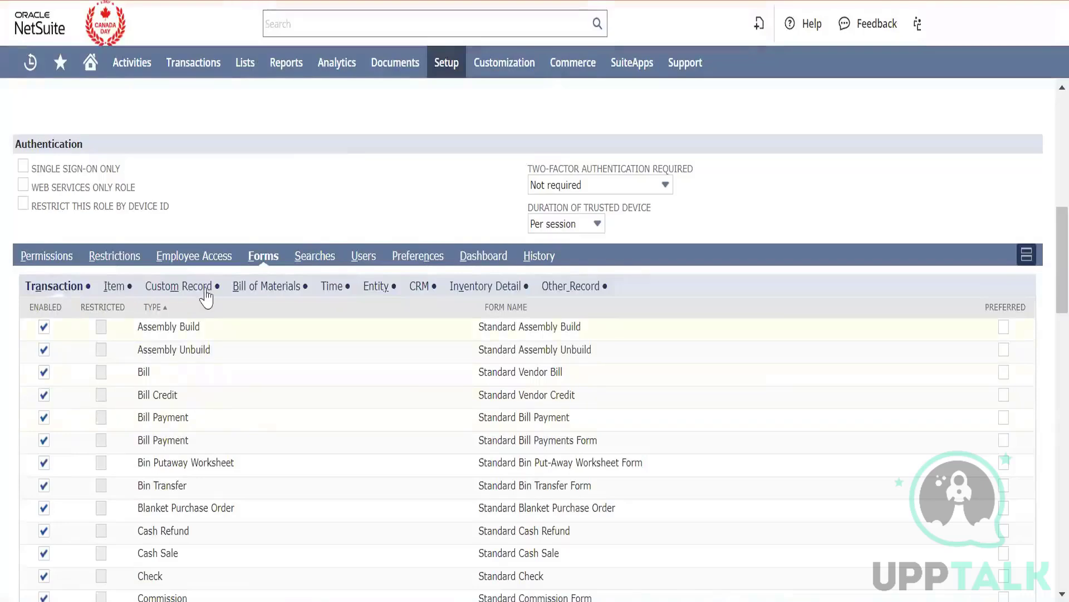
{"action": "scroll", "coordinate": [277, 473], "scroll_direction": "down", "scroll_amount": 5}
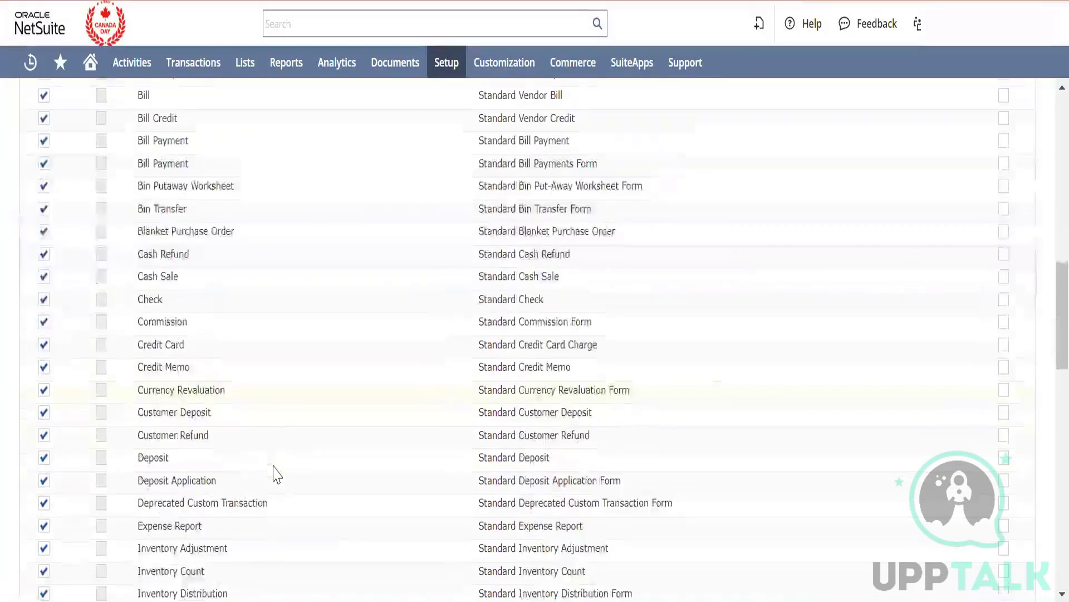
{"action": "scroll", "coordinate": [277, 473], "scroll_direction": "up", "scroll_amount": 2}
{"action": "scroll", "coordinate": [277, 473], "scroll_direction": "up", "scroll_amount": 3}
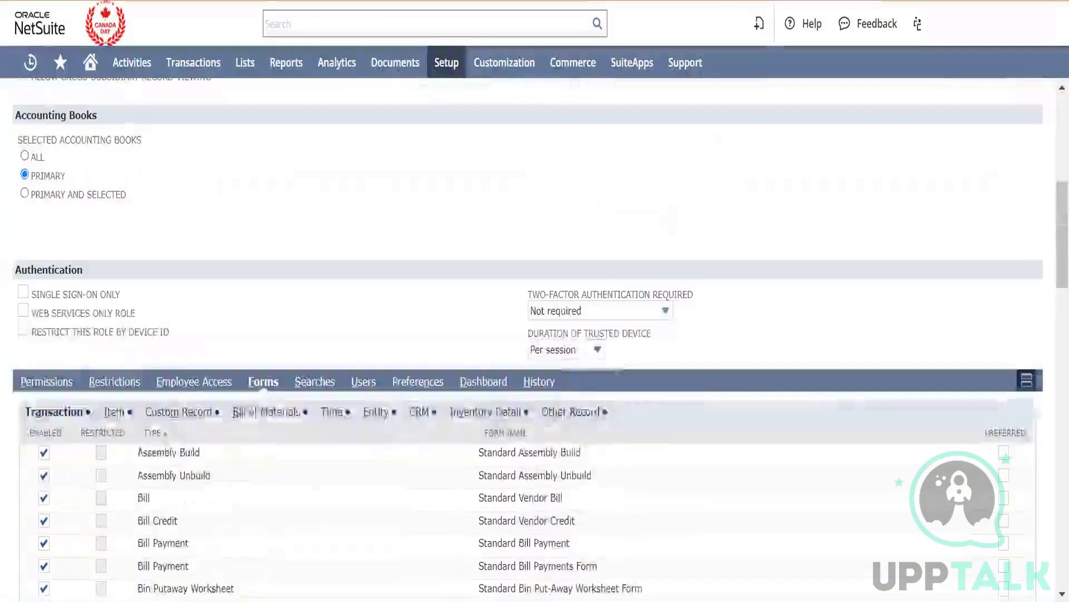
{"action": "scroll", "coordinate": [221, 543], "scroll_direction": "down", "scroll_amount": 1}
{"action": "scroll", "coordinate": [221, 544], "scroll_direction": "down", "scroll_amount": 1}
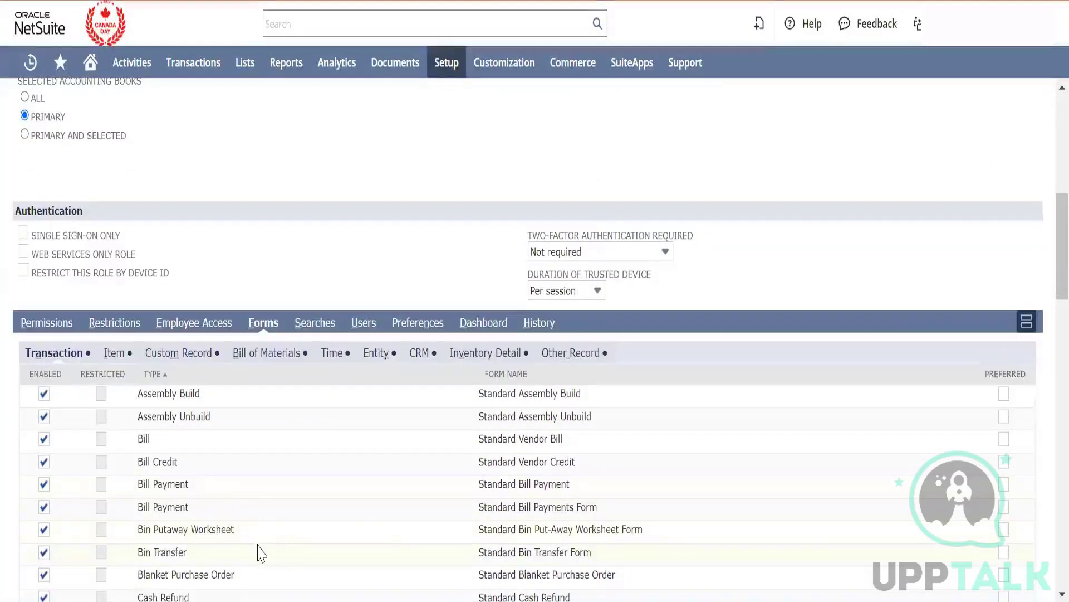
Examine the Custom Consultant role's segment restrictions, available segments, employee access and transaction permissions.
{"action": "left_click", "coordinate": [56, 328]}
{"action": "left_click", "coordinate": [105, 323]}
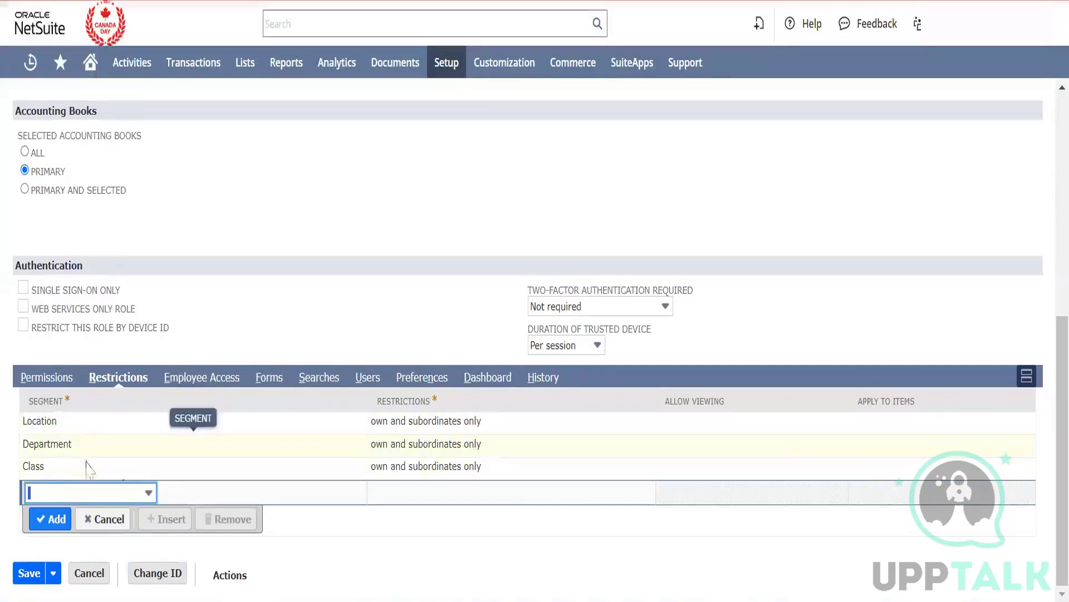
{"action": "left_click", "coordinate": [123, 495]}
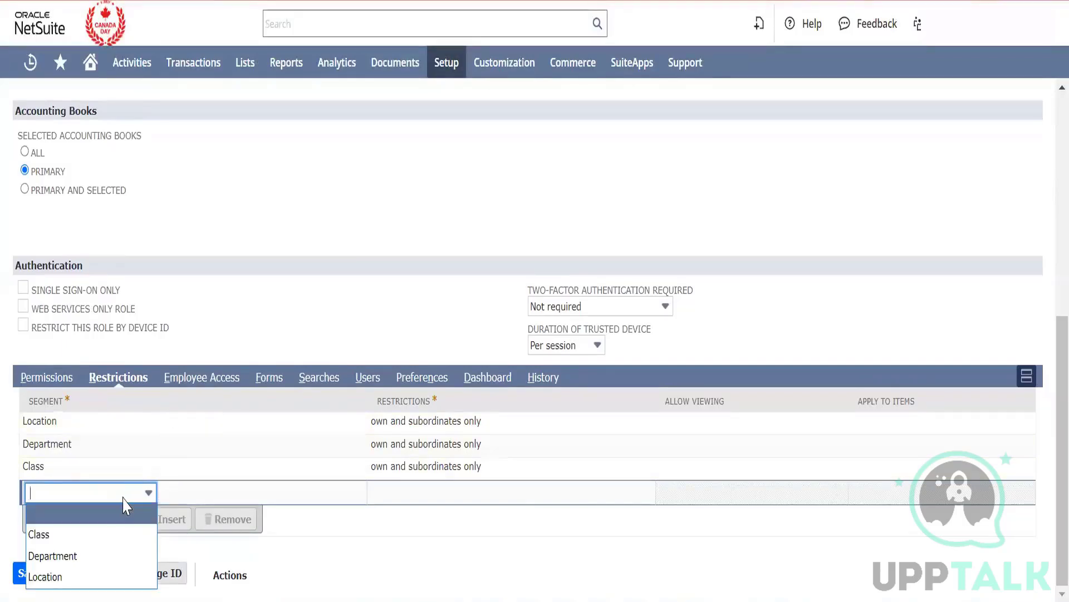
{"action": "left_click", "coordinate": [249, 111]}
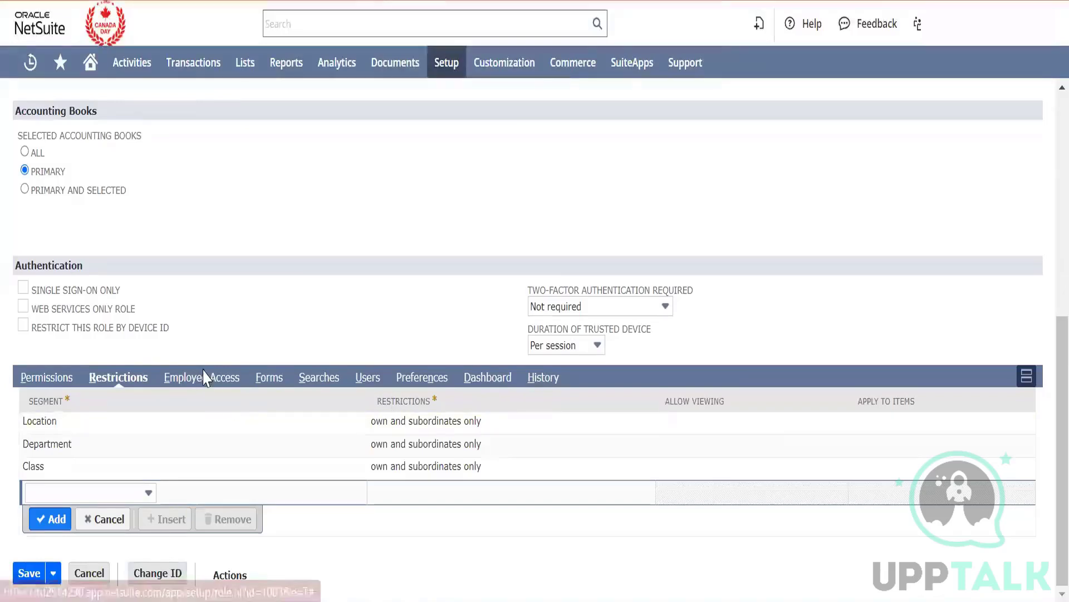
{"action": "key", "text": "F5"}
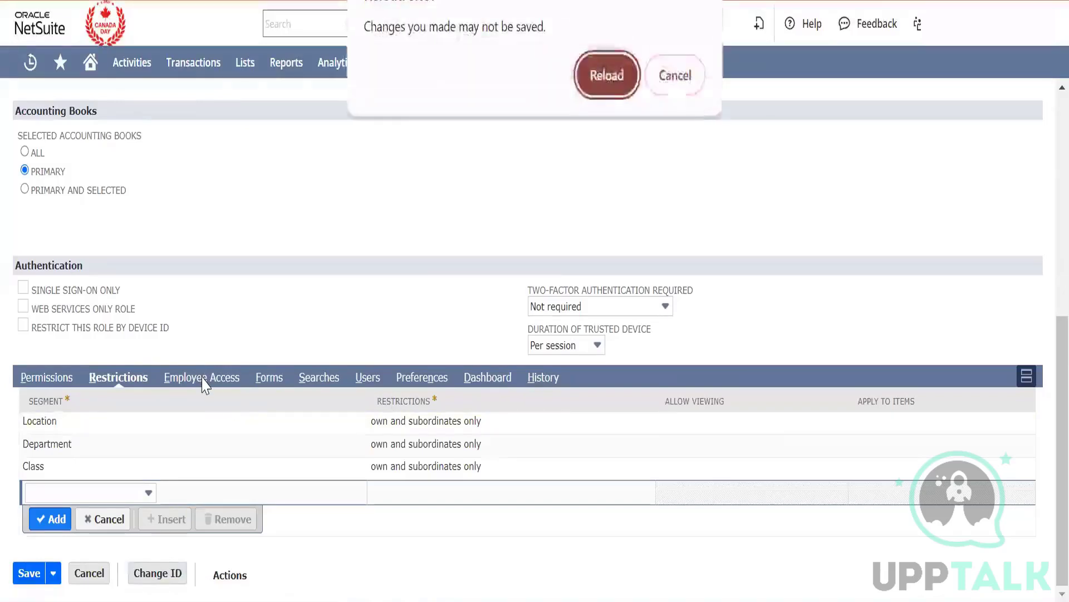
{"action": "left_click", "coordinate": [690, 76]}
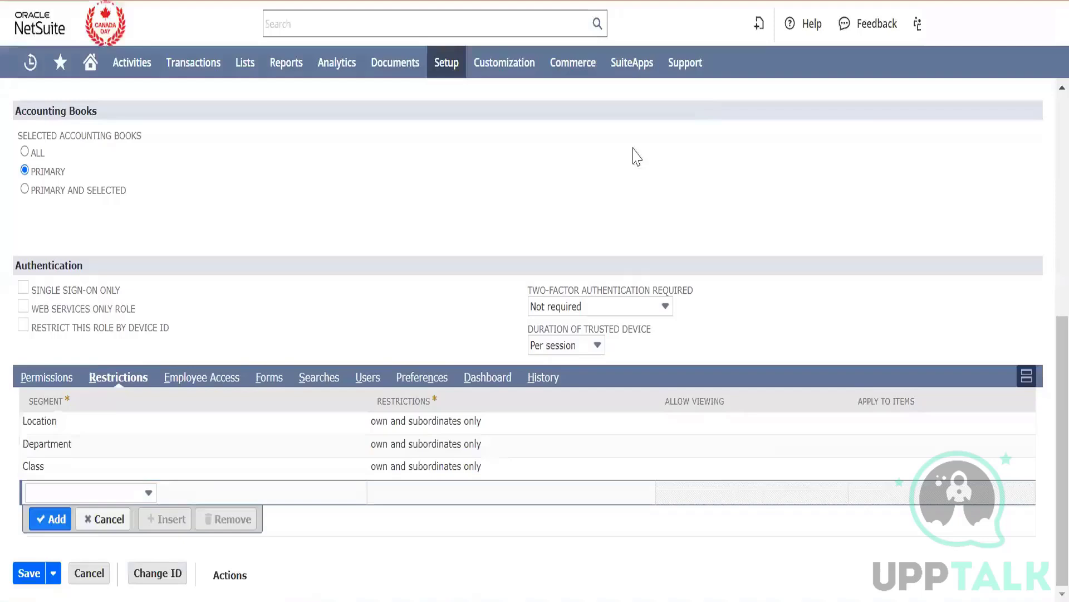
{"action": "left_click", "coordinate": [219, 382]}
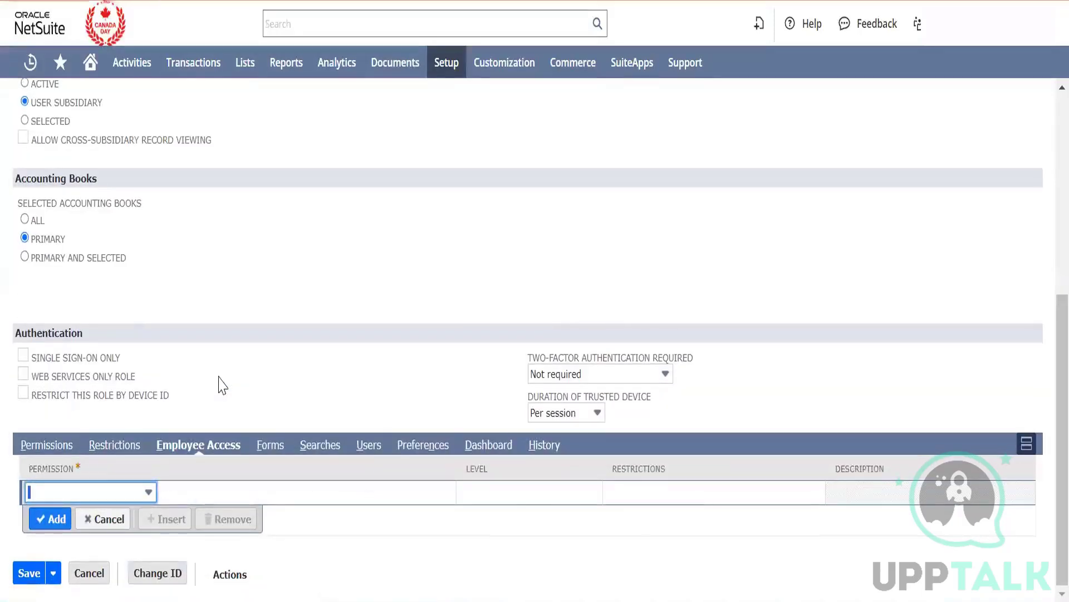
{"action": "left_click", "coordinate": [48, 453]}
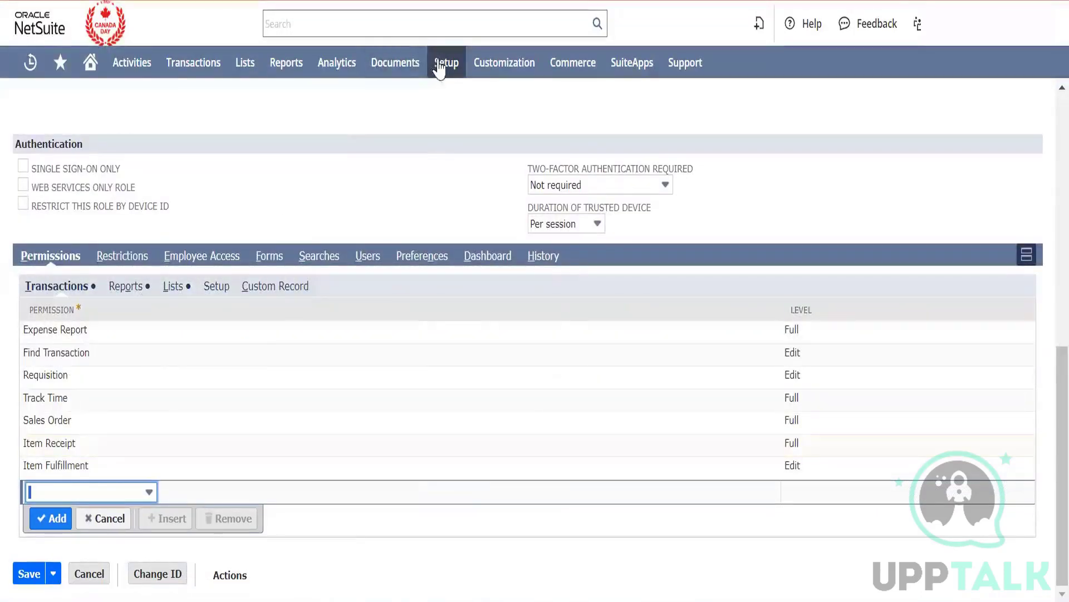
Open the page for showing permission differences between roles in a new browser tab.
{"action": "mouse_move", "coordinate": [443, 65]}
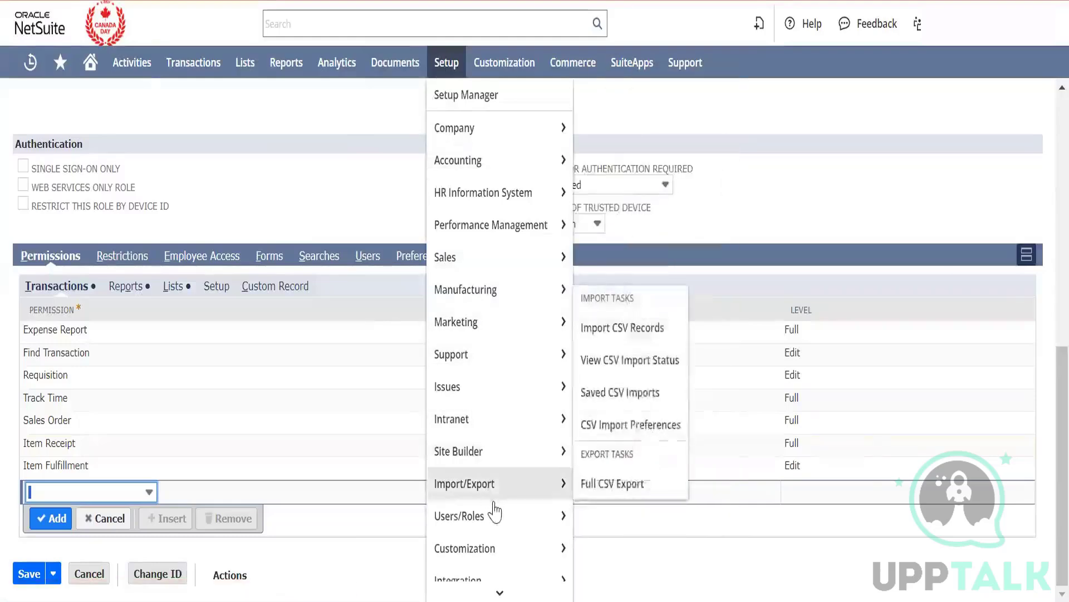
{"action": "mouse_move", "coordinate": [487, 484]}
{"action": "mouse_move", "coordinate": [552, 517]}
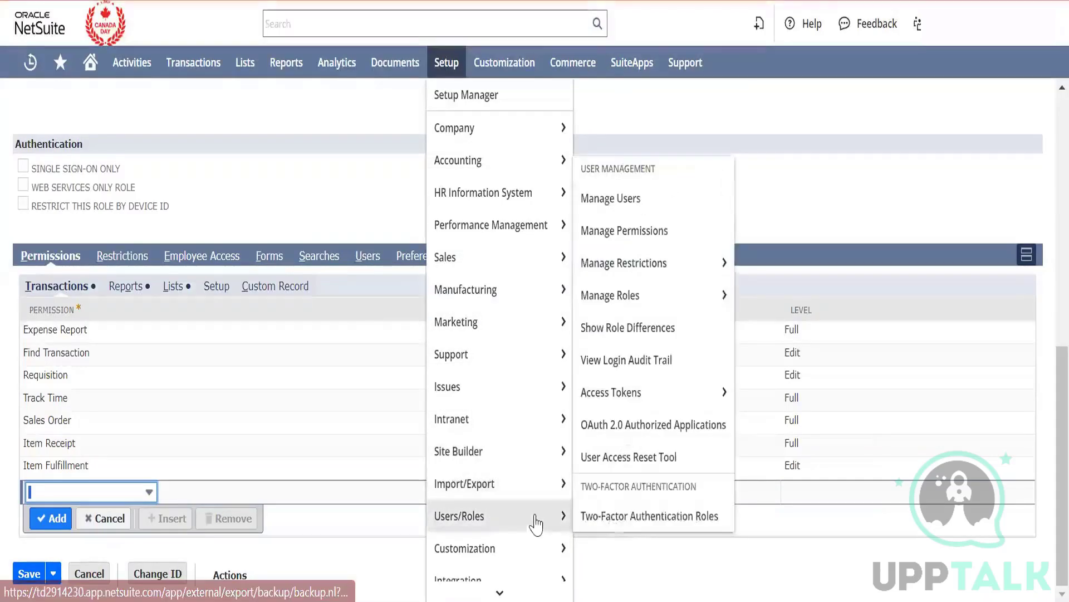
{"action": "right_click", "coordinate": [641, 332]}
{"action": "left_click", "coordinate": [715, 95]}
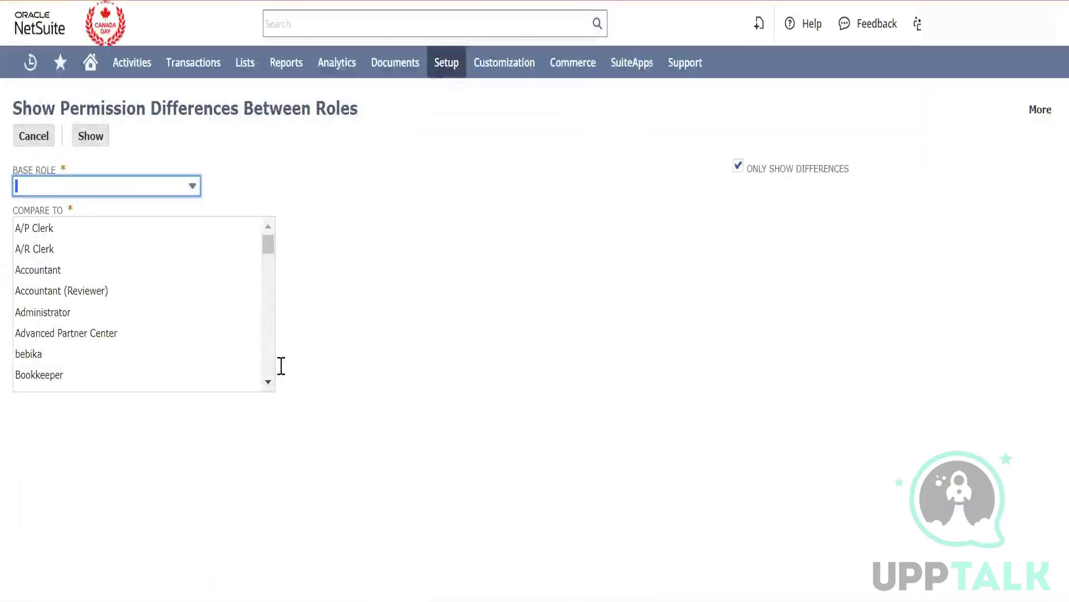
Show the permission differences between the base role A/P Clerk and A/R Clerk, and examine the levels listed for both roles.
{"action": "left_click", "coordinate": [179, 188]}
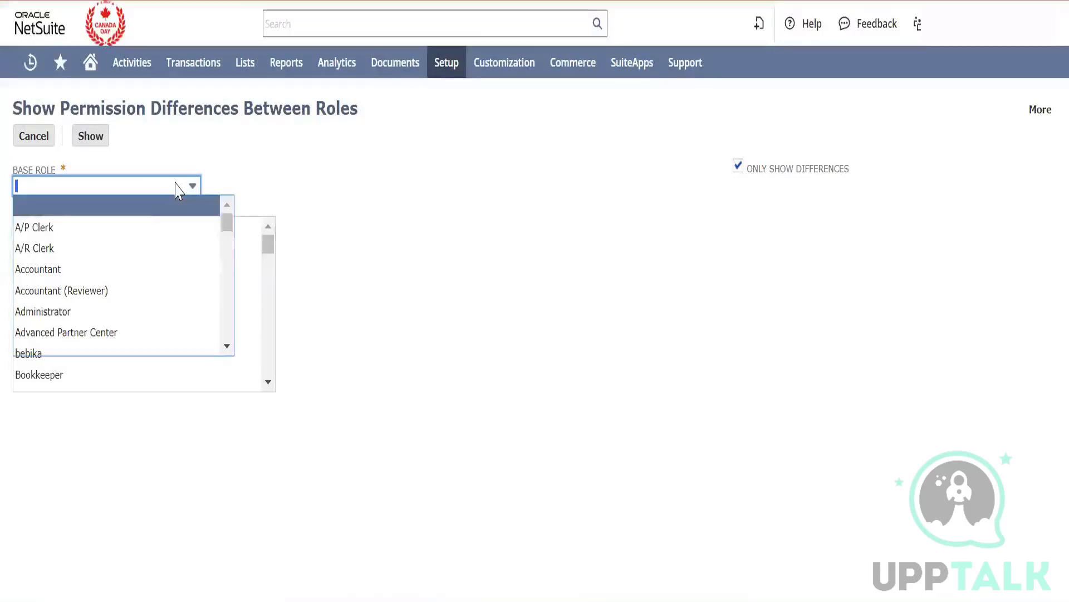
{"action": "left_click", "coordinate": [133, 234]}
{"action": "left_click", "coordinate": [90, 250]}
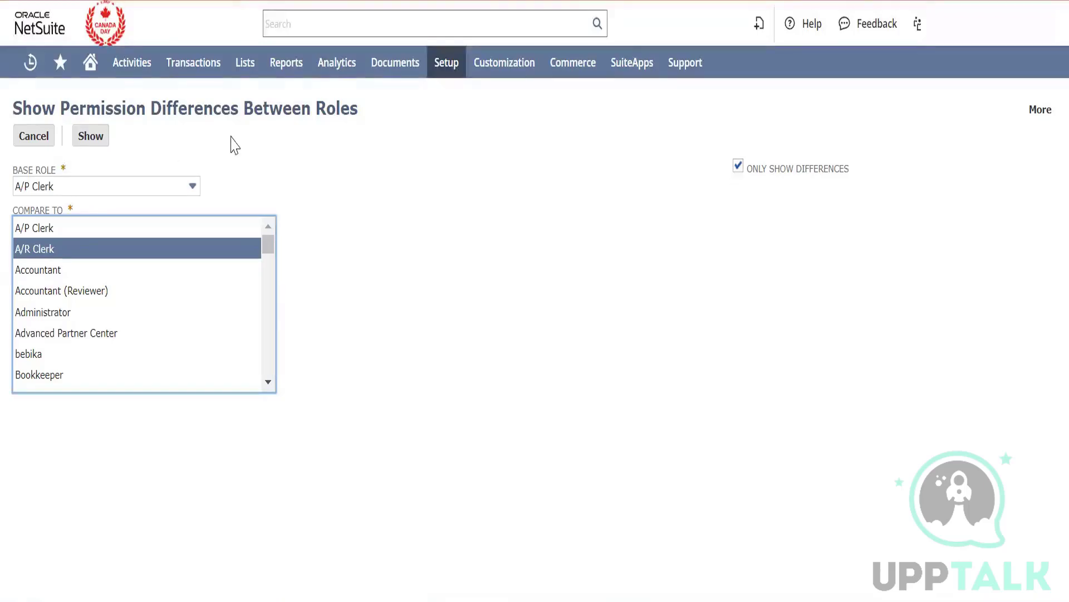
{"action": "left_click", "coordinate": [91, 139]}
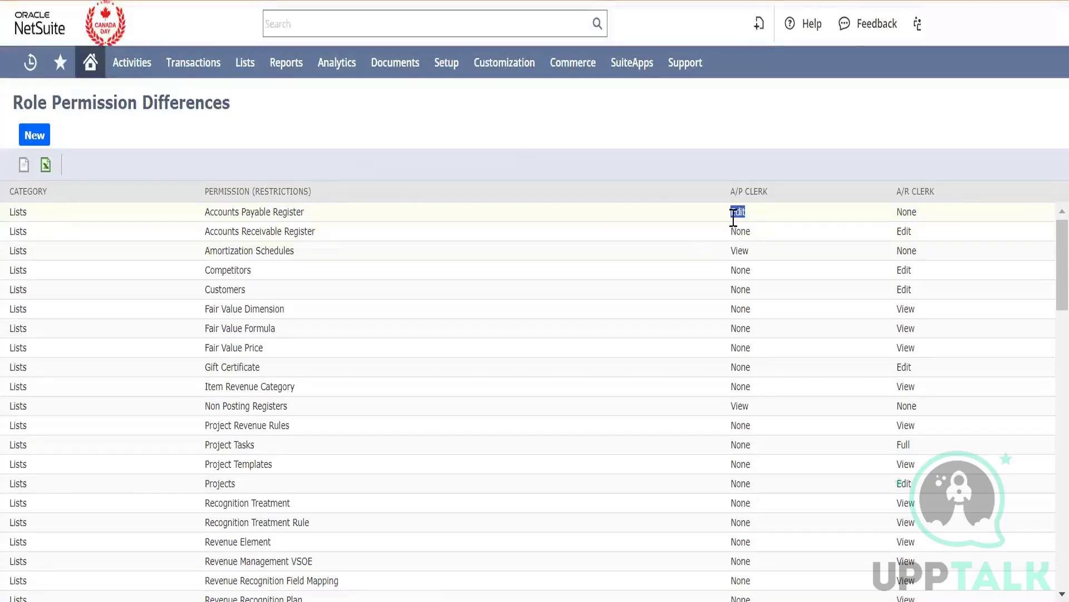
{"action": "double_click", "coordinate": [911, 221]}
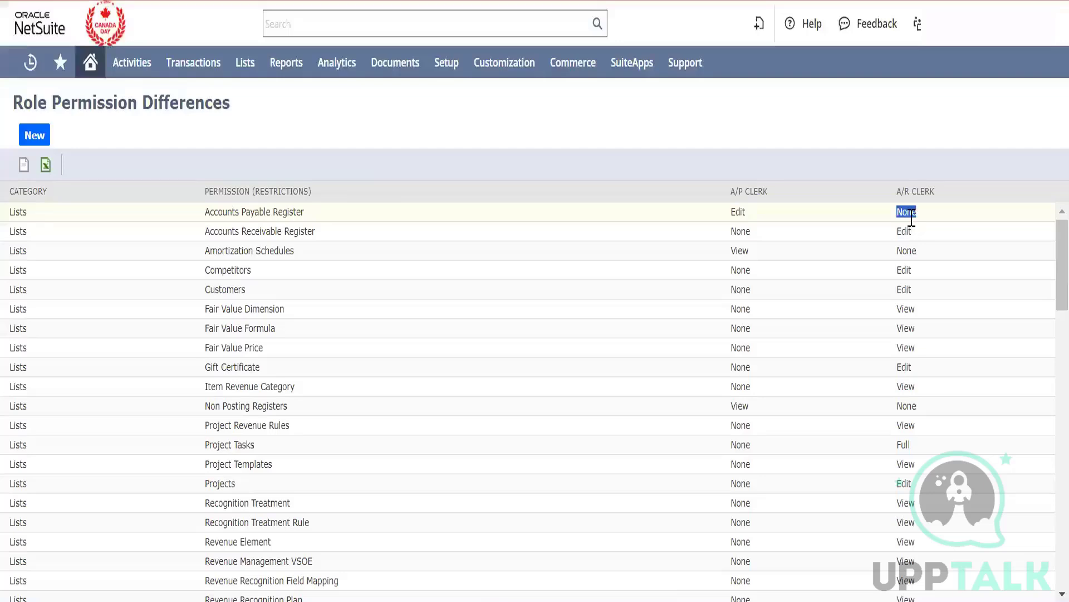
{"action": "double_click", "coordinate": [908, 230]}
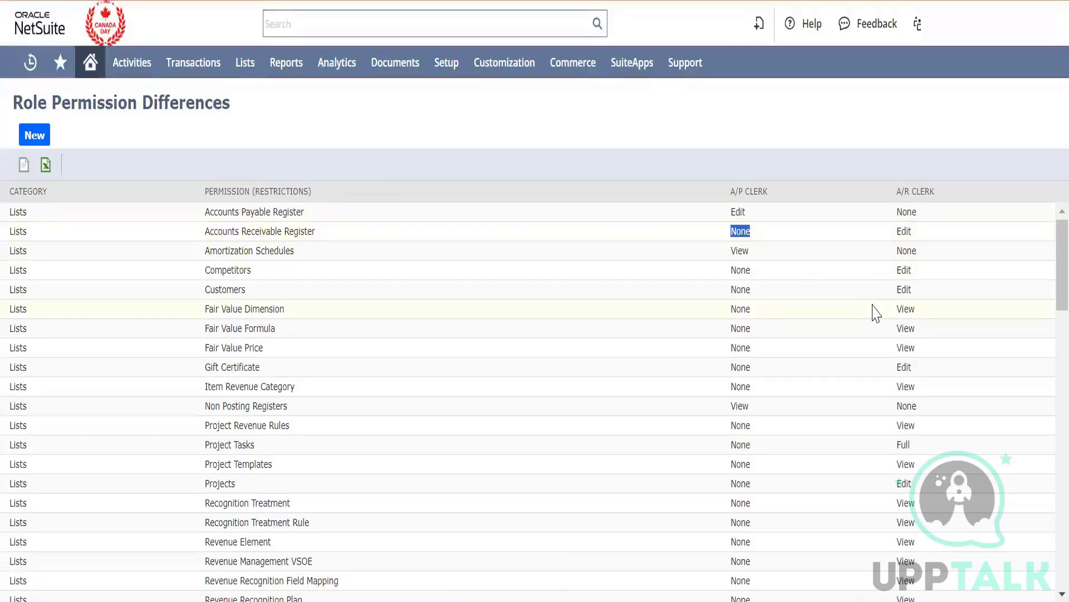
{"action": "scroll", "coordinate": [875, 309], "scroll_direction": "down", "scroll_amount": 5}
{"action": "scroll", "coordinate": [875, 310], "scroll_direction": "up", "scroll_amount": 5}
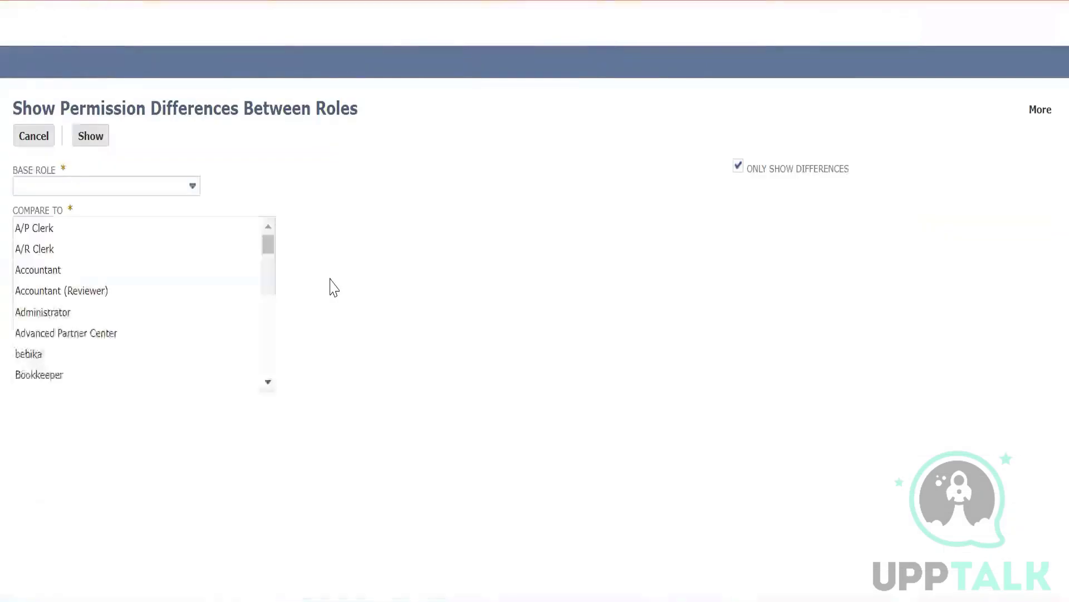
Show the permission differences between A/P Clerk and A/R Clerk, Accountant (Reviewer), Administrator, Advanced Partner Center and Bookkeeper.
{"action": "left_click", "coordinate": [173, 186]}
{"action": "left_click", "coordinate": [145, 229]}
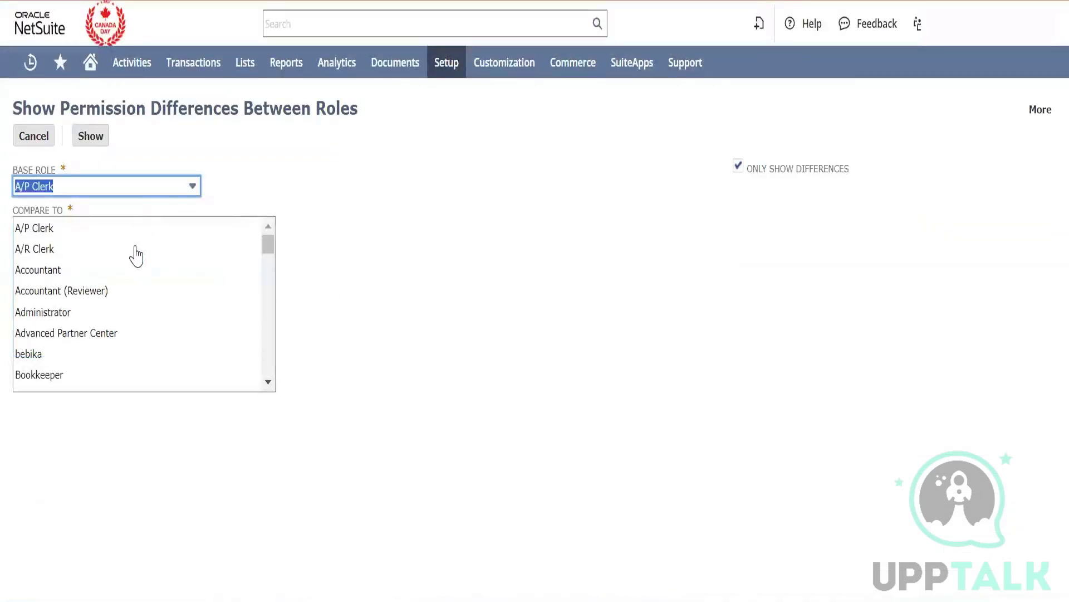
{"action": "left_click", "coordinate": [133, 253]}
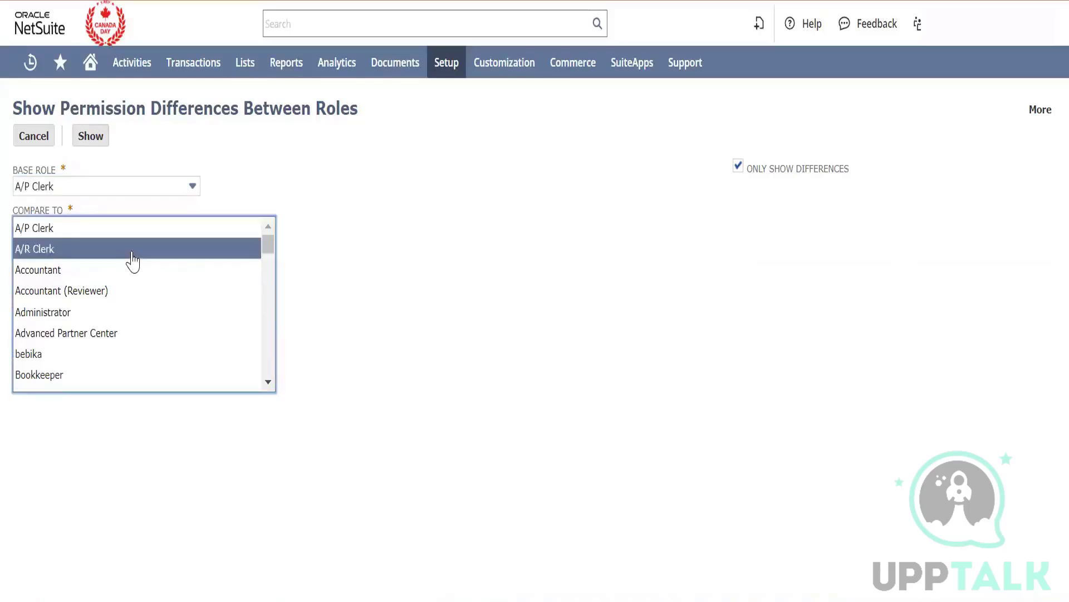
{"action": "left_click", "coordinate": [119, 288], "text": "ctrl"}
{"action": "left_click", "coordinate": [119, 313], "text": "ctrl"}
{"action": "left_click", "coordinate": [114, 335], "text": "ctrl"}
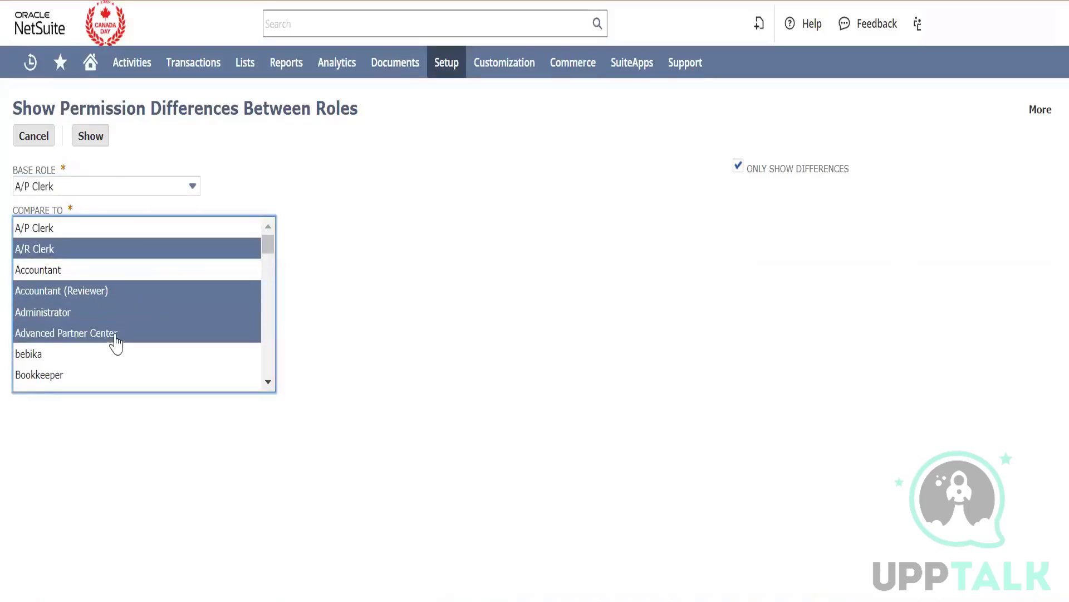
{"action": "left_click", "coordinate": [103, 382], "text": "ctrl"}
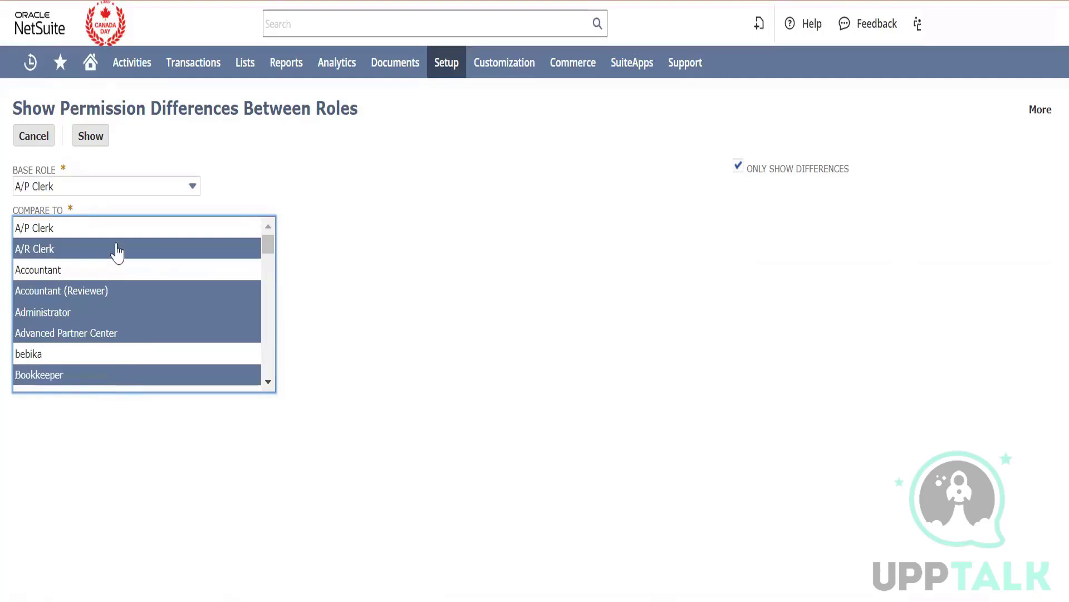
{"action": "left_click", "coordinate": [94, 141]}
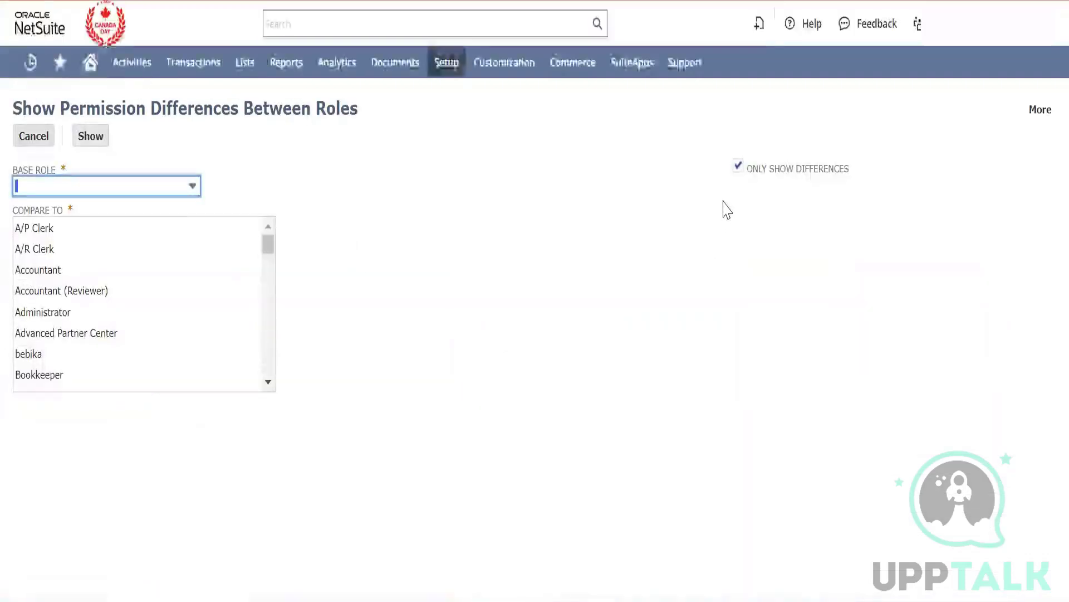
Show all permissions, not only differences, for base role A/P Clerk against Accountant, Accountant (Reviewer) and Administrator.
{"action": "left_click", "coordinate": [739, 168]}
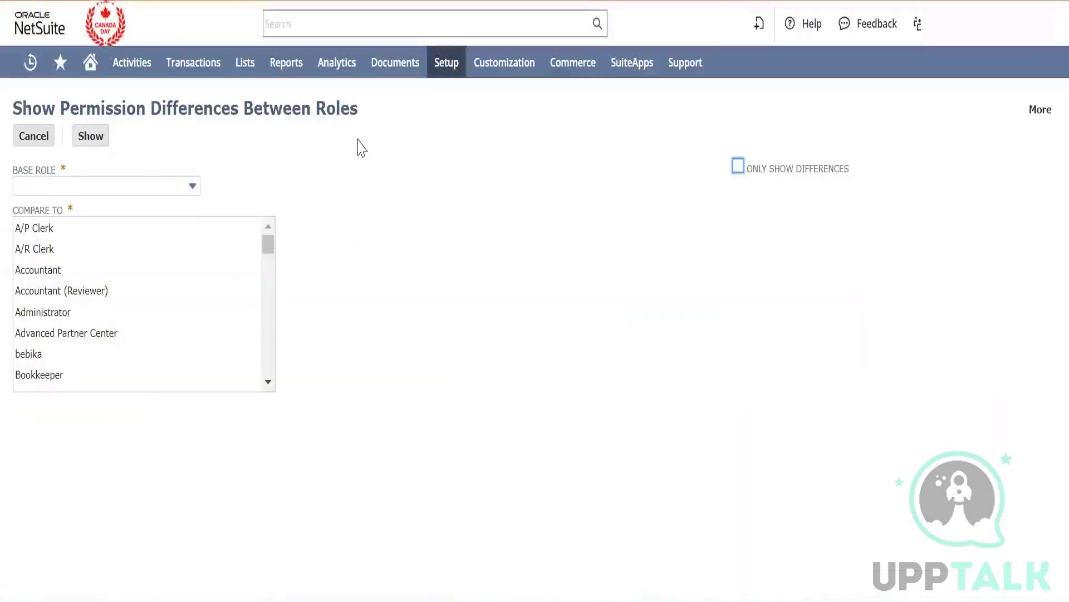
{"action": "left_click", "coordinate": [100, 138]}
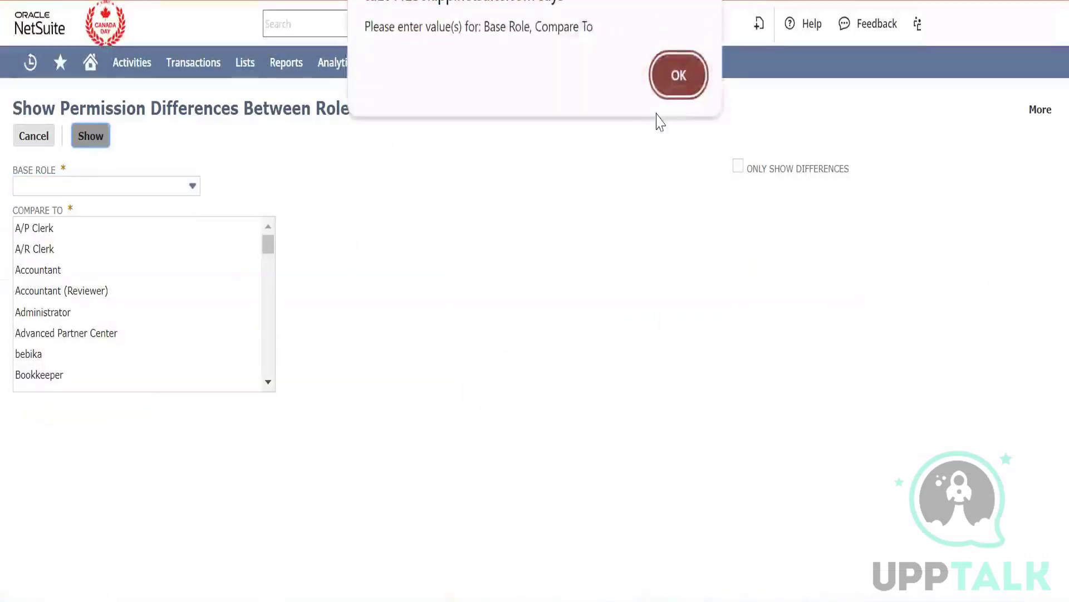
{"action": "left_click", "coordinate": [678, 76]}
{"action": "left_click", "coordinate": [80, 193]}
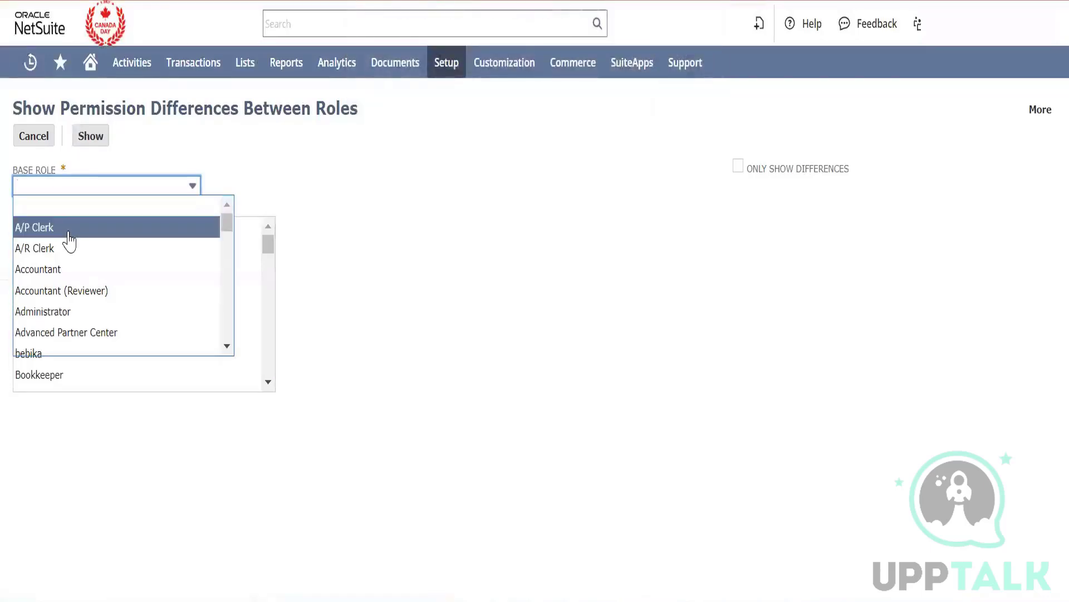
{"action": "left_click", "coordinate": [69, 230]}
{"action": "left_click", "coordinate": [98, 274]}
{"action": "left_click", "coordinate": [98, 291], "text": "ctrl"}
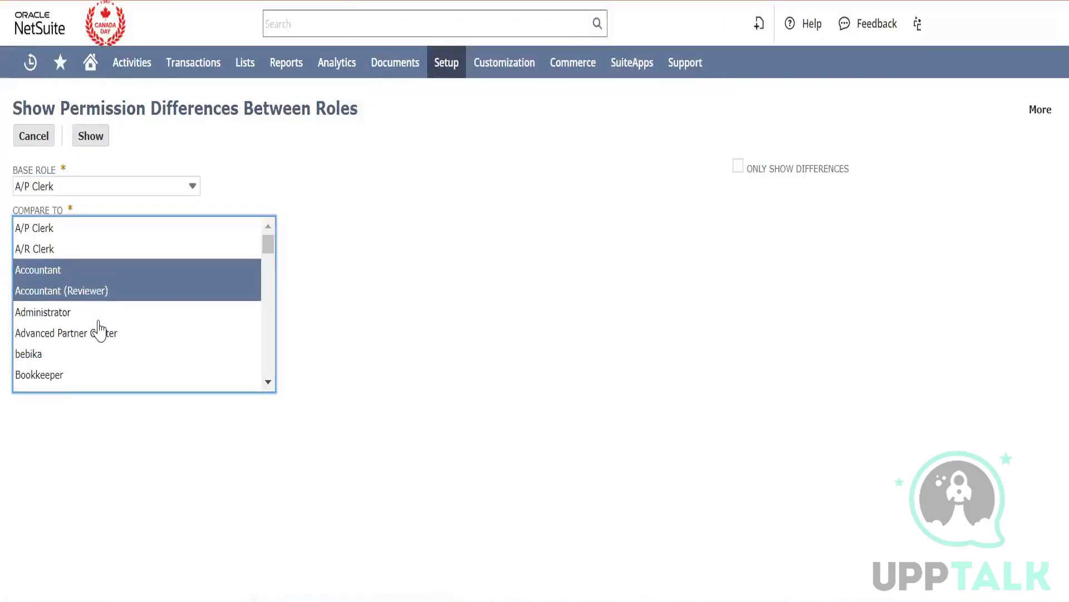
{"action": "left_click", "coordinate": [99, 312], "text": "ctrl"}
{"action": "left_click", "coordinate": [96, 137]}
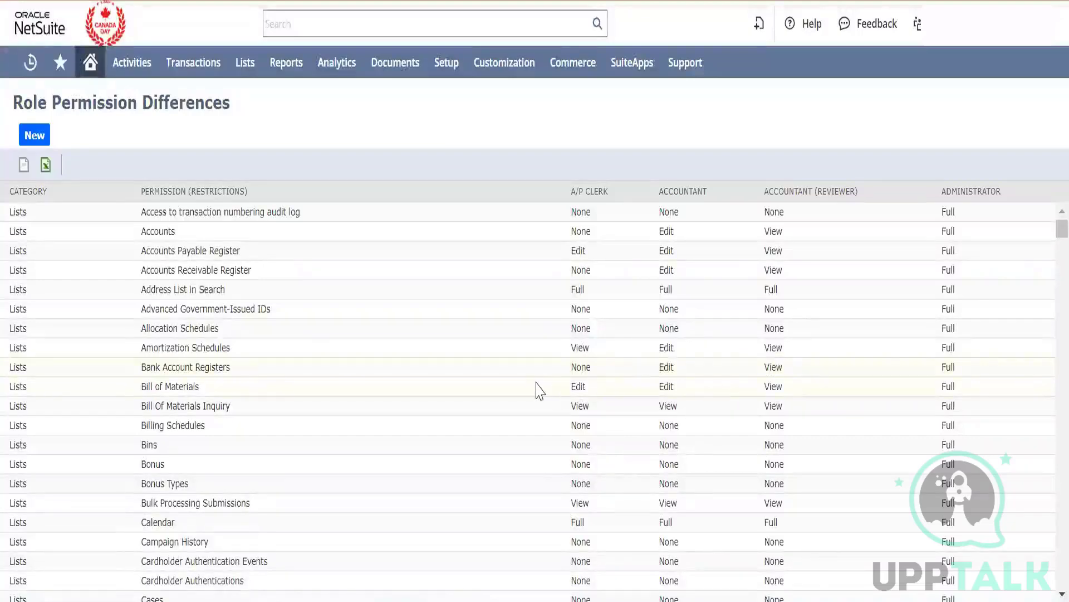
Examine the permission levels of the four compared roles across the lists, reports, transactions, setup and custom record categories.
{"action": "scroll", "coordinate": [537, 385], "scroll_direction": "down", "scroll_amount": 10}
{"action": "scroll", "coordinate": [538, 382], "scroll_direction": "down", "scroll_amount": 10}
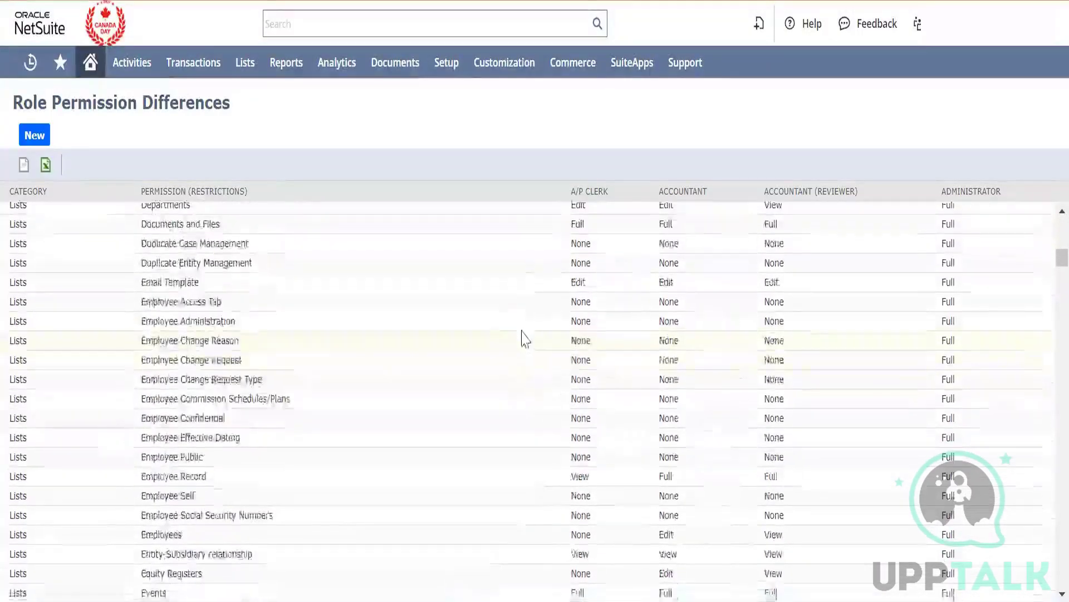
{"action": "scroll", "coordinate": [536, 241], "scroll_direction": "down", "scroll_amount": 1}
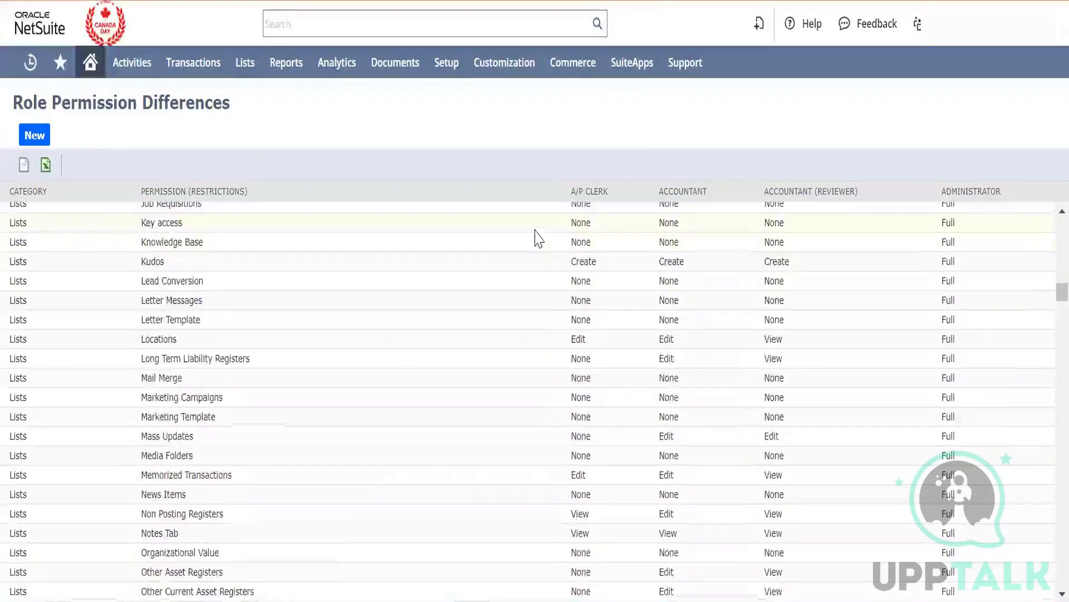
{"action": "scroll", "coordinate": [281, 409], "scroll_direction": "down", "scroll_amount": 15}
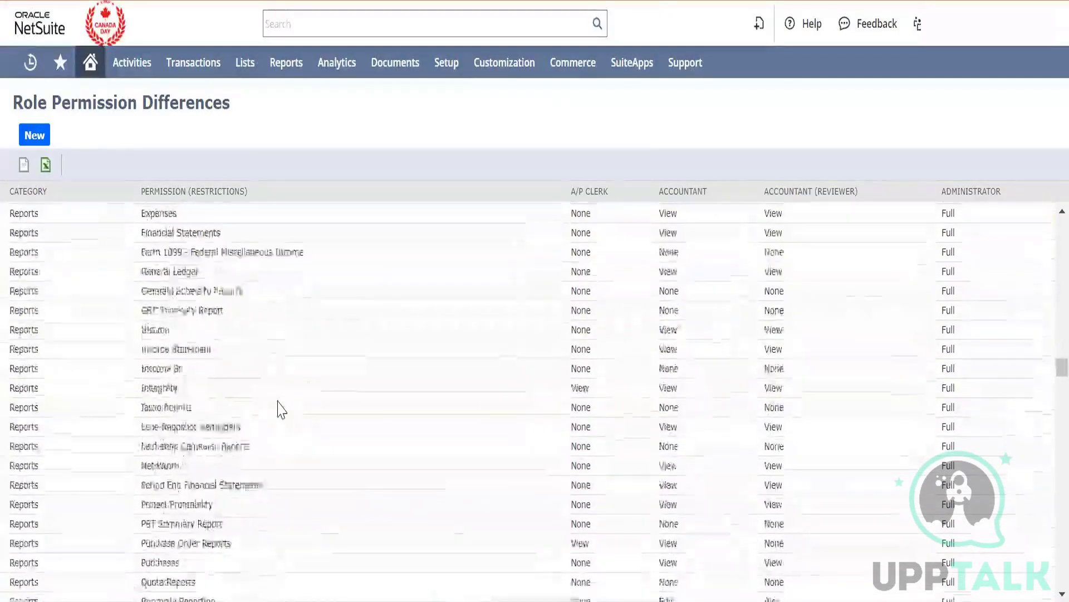
{"action": "scroll", "coordinate": [281, 409], "scroll_direction": "down", "scroll_amount": 15}
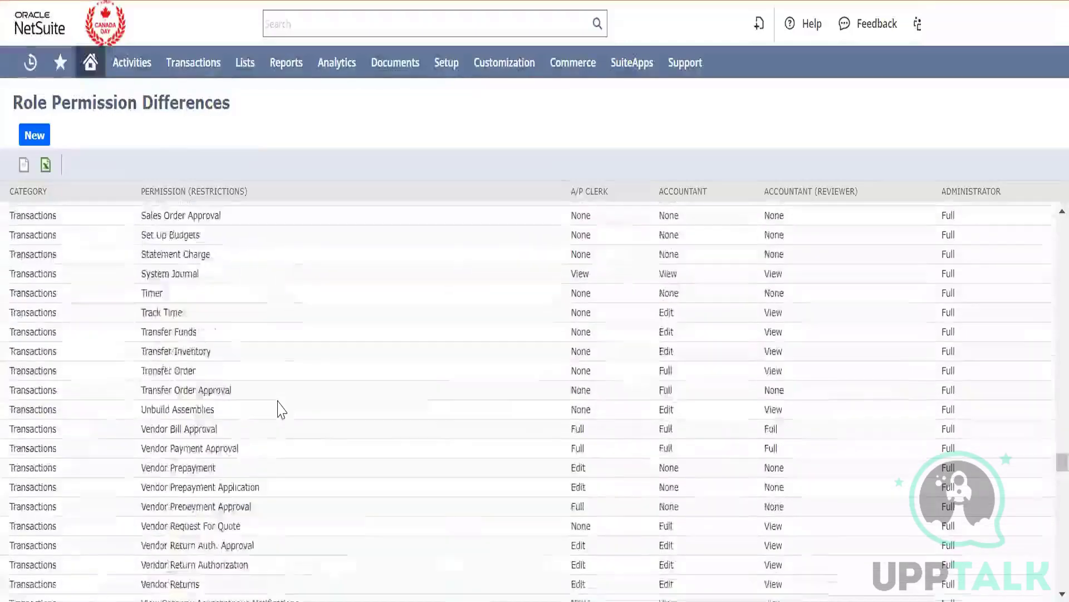
{"action": "scroll", "coordinate": [281, 410], "scroll_direction": "down", "scroll_amount": 15}
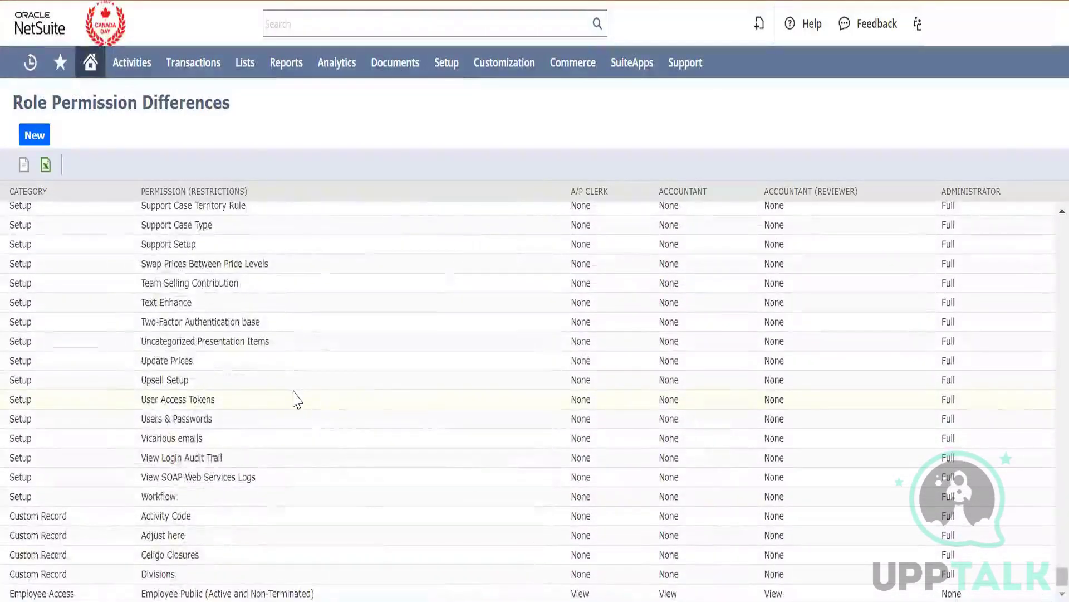
{"action": "scroll", "coordinate": [295, 399], "scroll_direction": "up", "scroll_amount": 10}
{"action": "scroll", "coordinate": [295, 399], "scroll_direction": "up", "scroll_amount": 15}
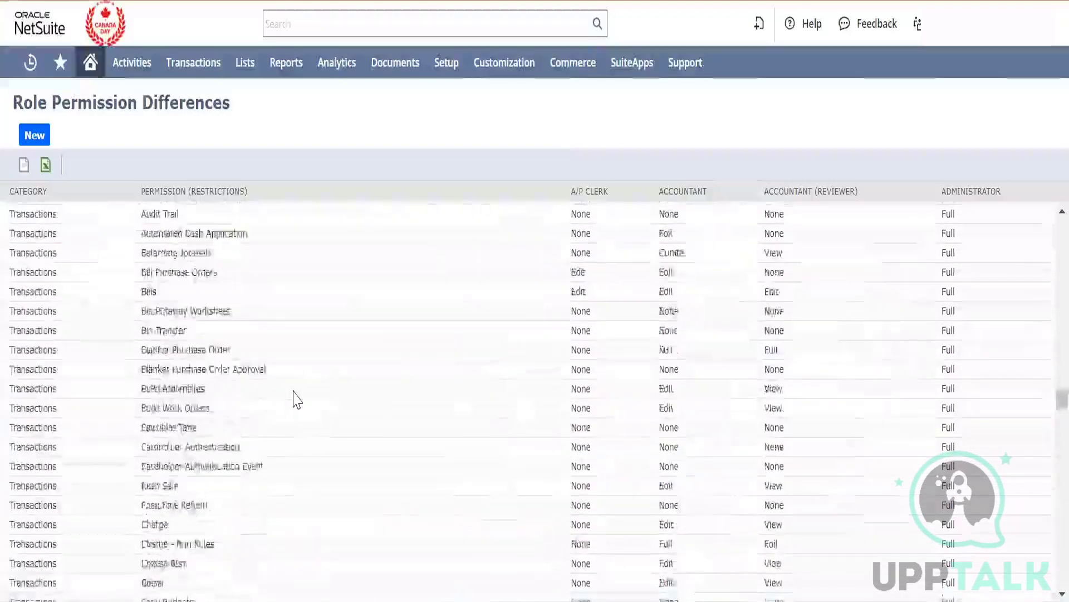
{"action": "scroll", "coordinate": [184, 279], "scroll_direction": "up", "scroll_amount": 5}
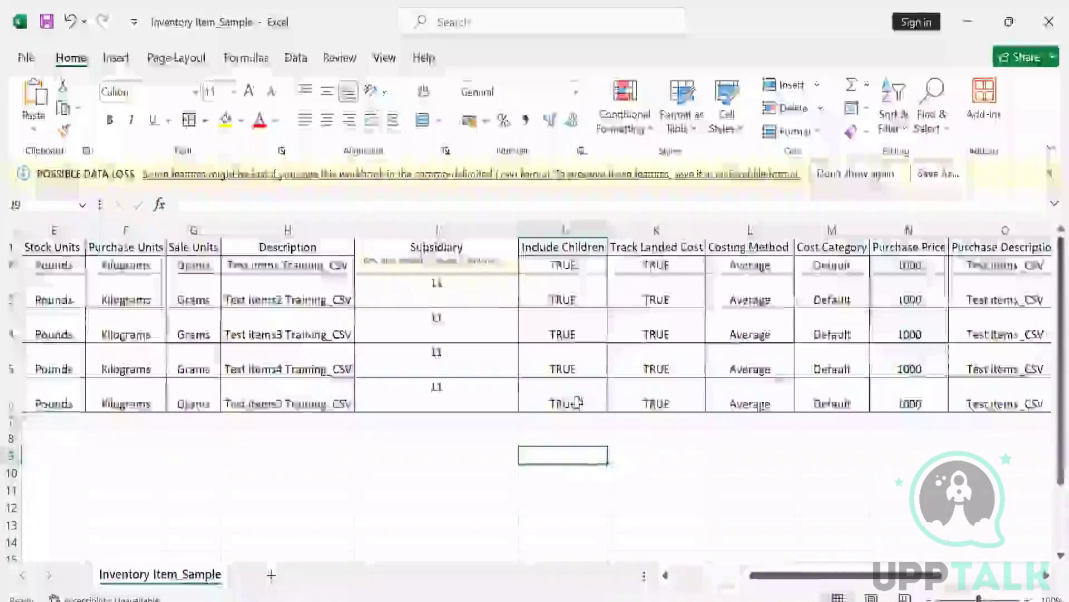
Open the exported RolePermissionDifferences968 file in Excel despite the format mismatch and enable editing.
{"action": "left_click", "coordinate": [578, 402]}
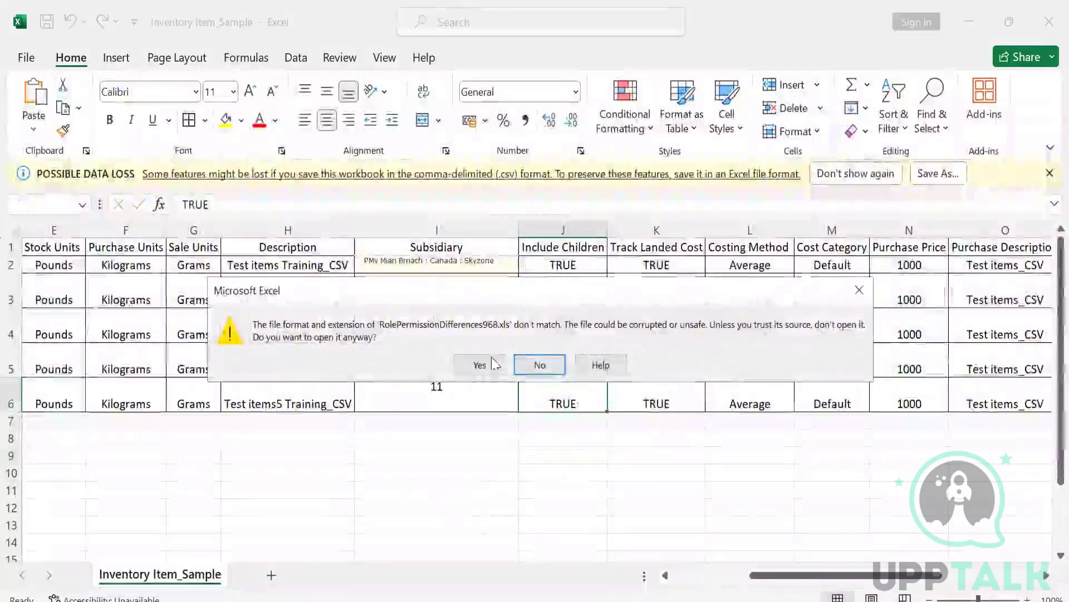
{"action": "left_click", "coordinate": [489, 365]}
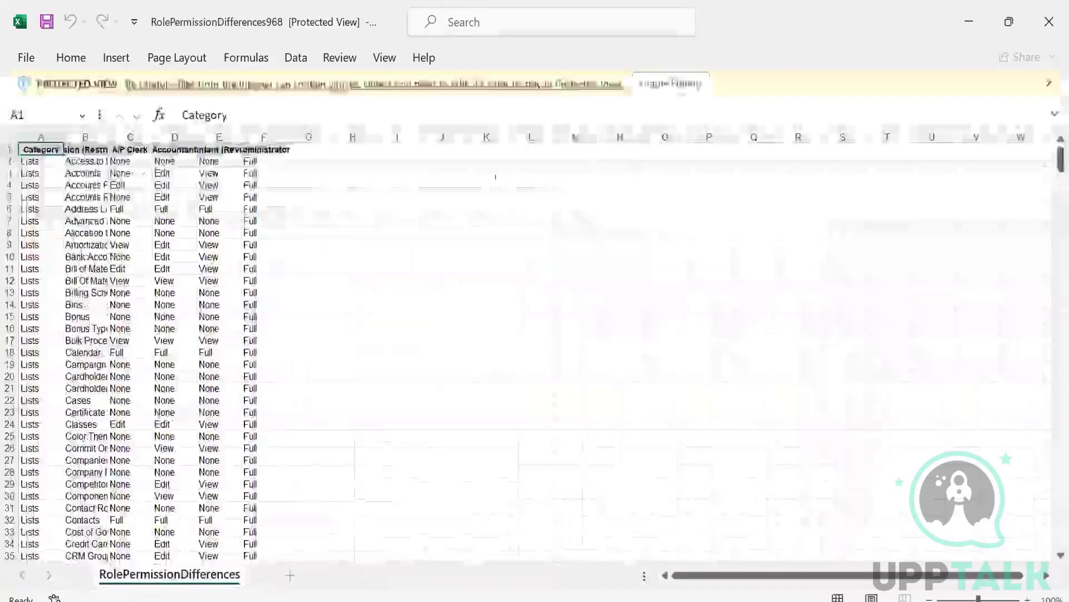
{"action": "left_click", "coordinate": [689, 74]}
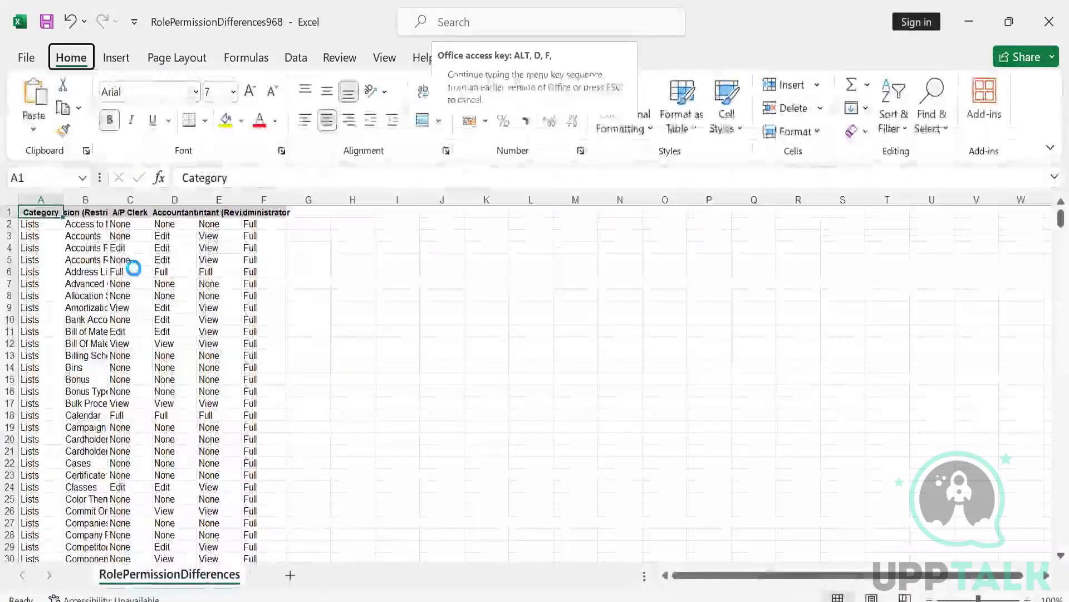
Add filters to the header row and filter the Category column to show only Lists.
{"action": "key", "text": "ctrl+shift+l"}
{"action": "key", "text": "alt+Down"}
{"action": "key", "text": "Down"}
{"action": "key", "text": "Down"}
{"action": "key", "text": "Down"}
{"action": "key", "text": "Down"}
{"action": "key", "text": "Down"}
{"action": "key", "text": "Down"}
{"action": "key", "text": "Down"}
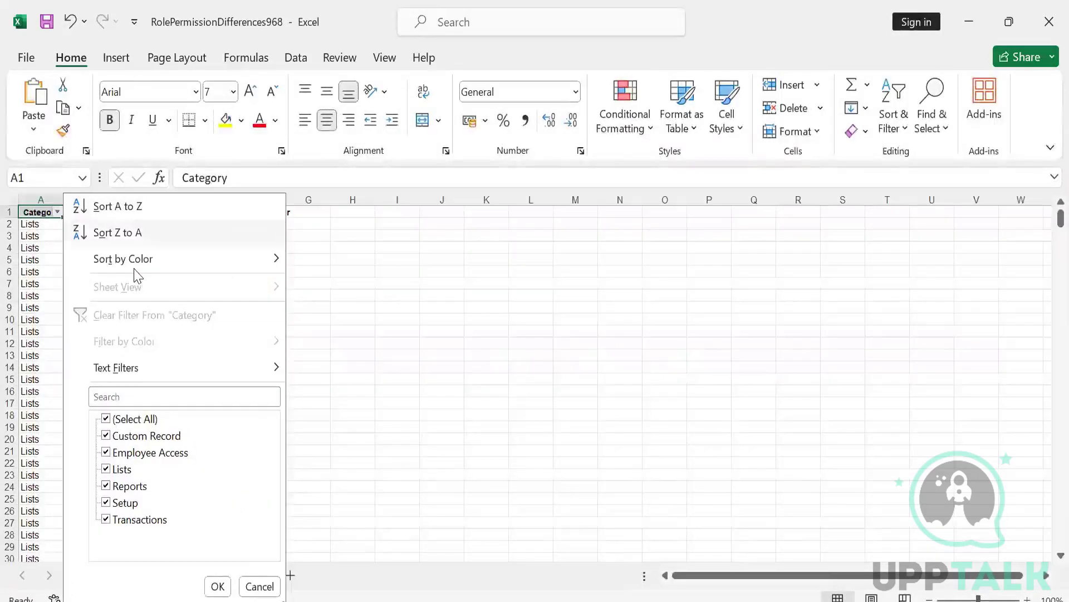
{"action": "key", "text": "Up"}
{"action": "key", "text": "space"}
{"action": "key", "text": "Down"}
{"action": "key", "text": "Down"}
{"action": "key", "text": "Down"}
{"action": "key", "text": "Down"}
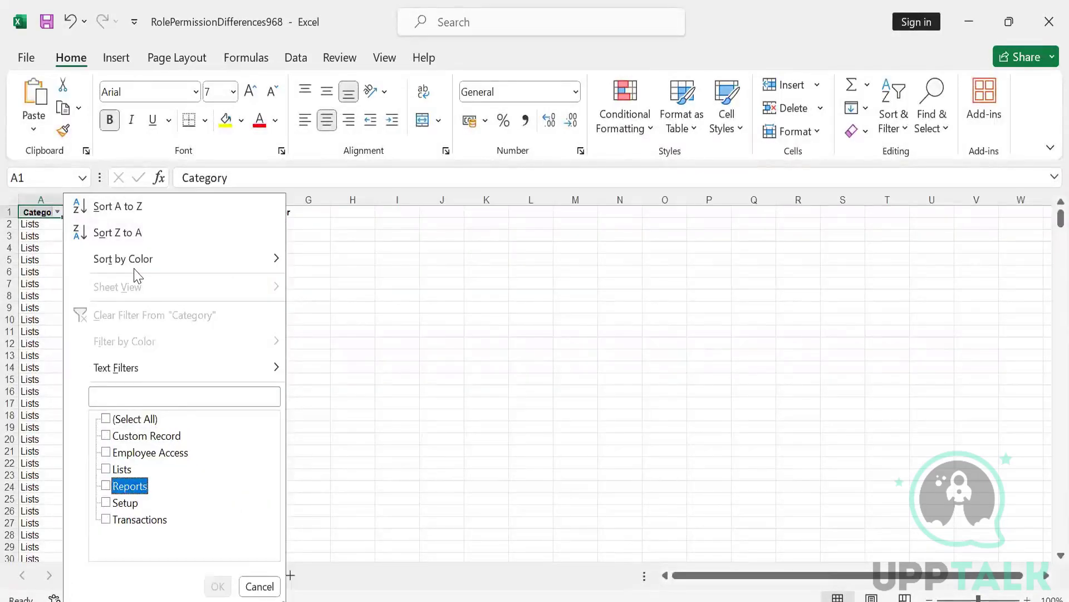
{"action": "key", "text": "Up"}
{"action": "key", "text": "space"}
{"action": "key", "text": "Tab"}
{"action": "key", "text": "Return"}
{"action": "key", "text": "Down"}
{"action": "key", "text": "Right"}
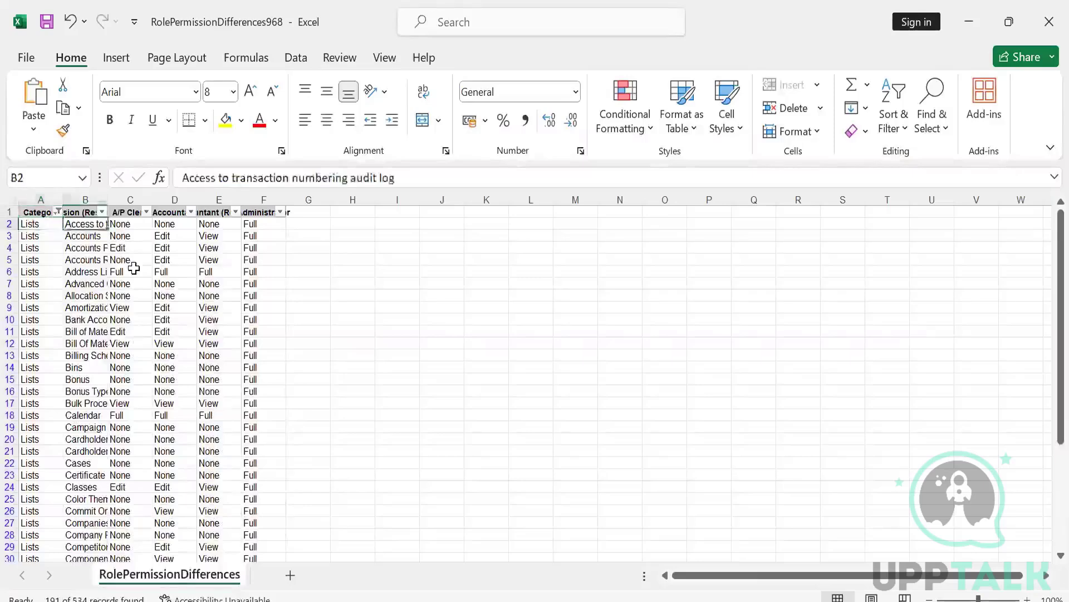
{"action": "key", "text": "Up"}
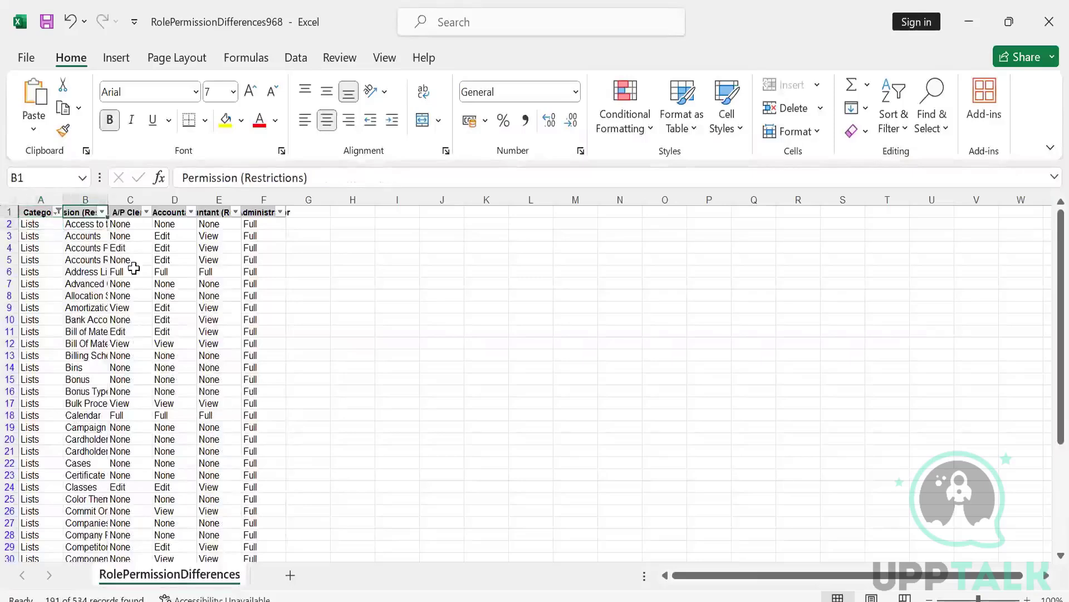
Fit the widths of all worksheet columns to their contents.
{"action": "left_click", "coordinate": [13, 201]}
{"action": "double_click", "coordinate": [106, 201]}
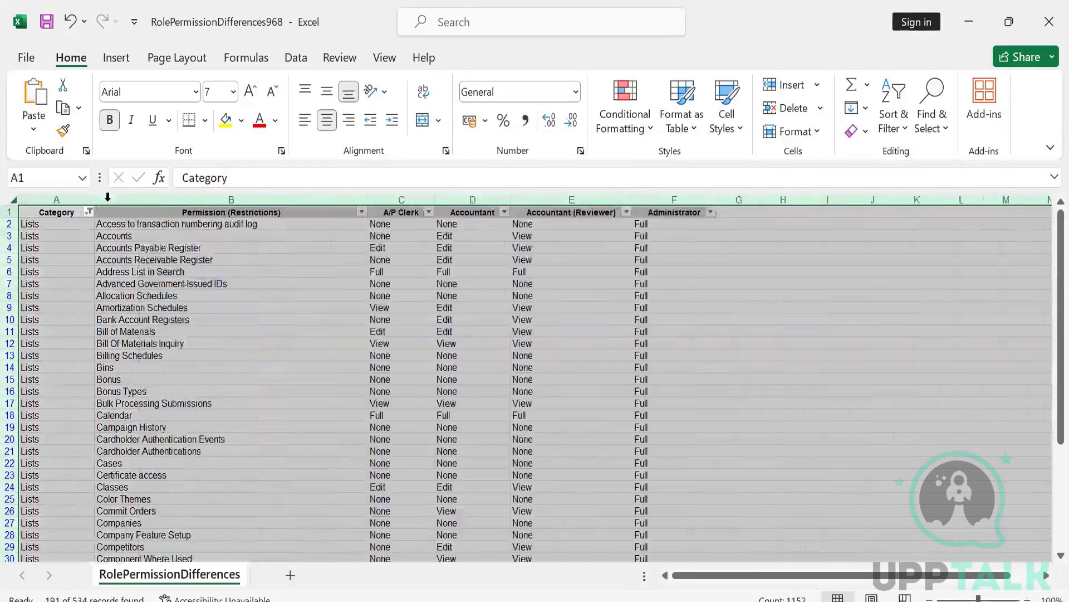
{"action": "key", "text": "Down"}
{"action": "key", "text": "Right"}
{"action": "key", "text": "Right"}
{"action": "key", "text": "Right"}
{"action": "key", "text": "Right"}
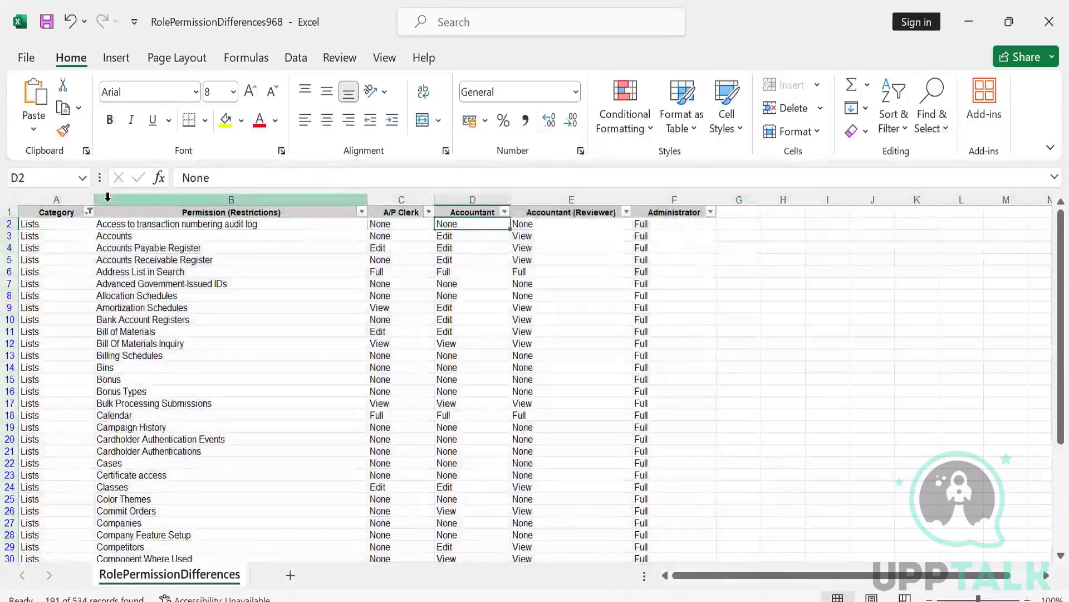
{"action": "key", "text": "Left"}
{"action": "key", "text": "Left"}
Apply all borders to the whole filtered permissions table and centre its contents horizontally.
{"action": "key", "text": "ctrl+Home"}
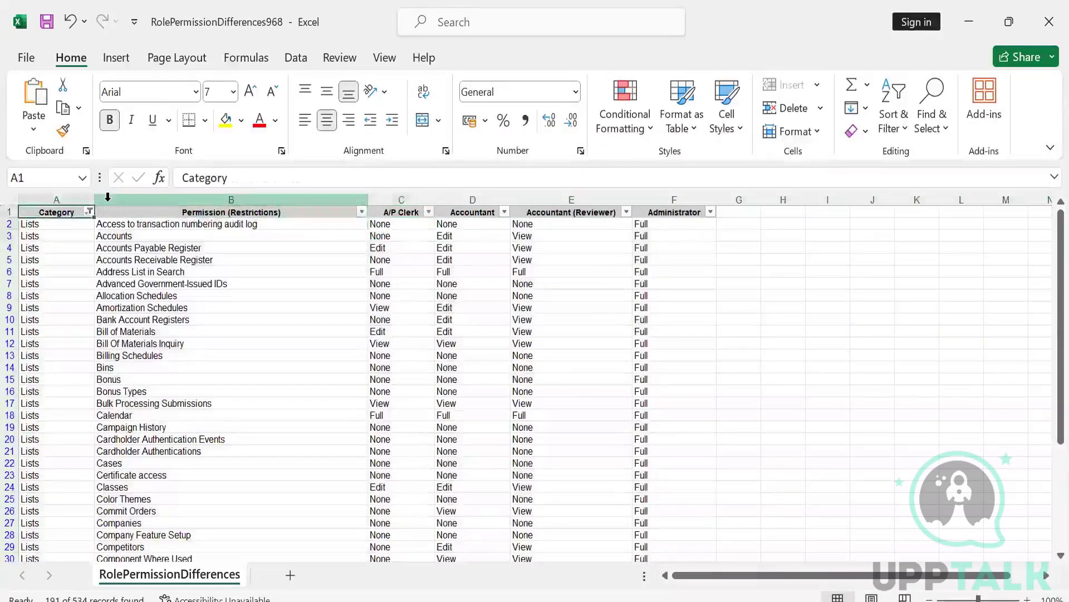
{"action": "key", "text": "ctrl+shift+Right"}
{"action": "key", "text": "ctrl+shift+Down"}
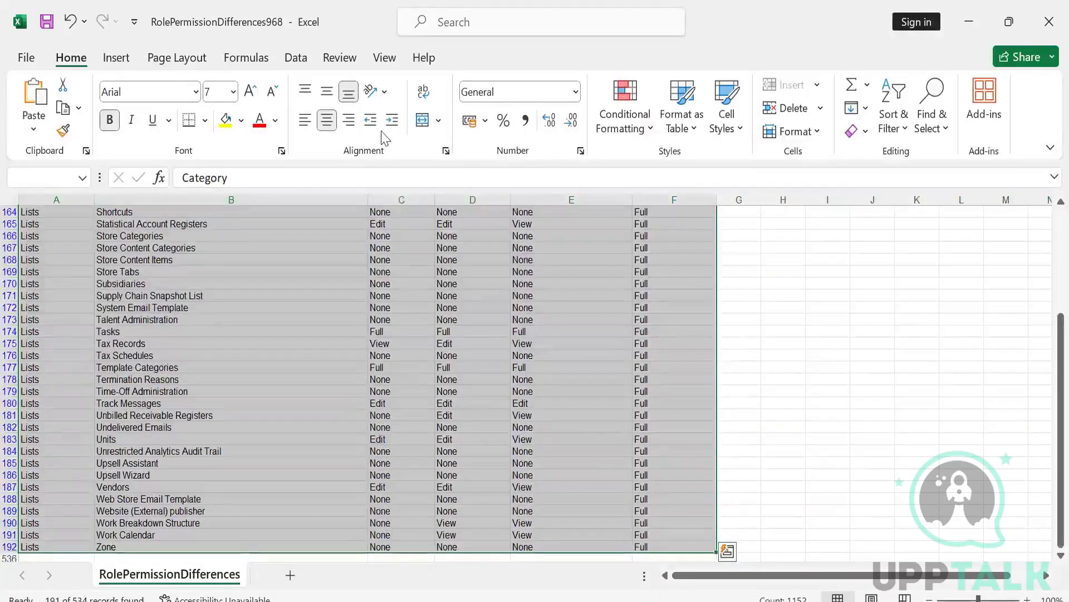
{"action": "left_click", "coordinate": [205, 120]}
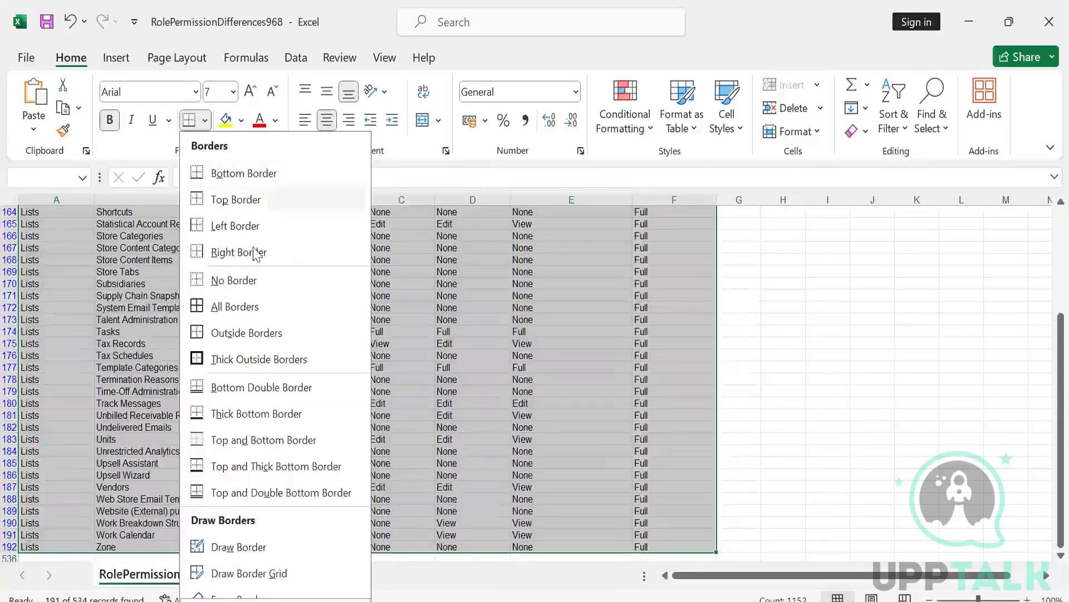
{"action": "left_click", "coordinate": [222, 306]}
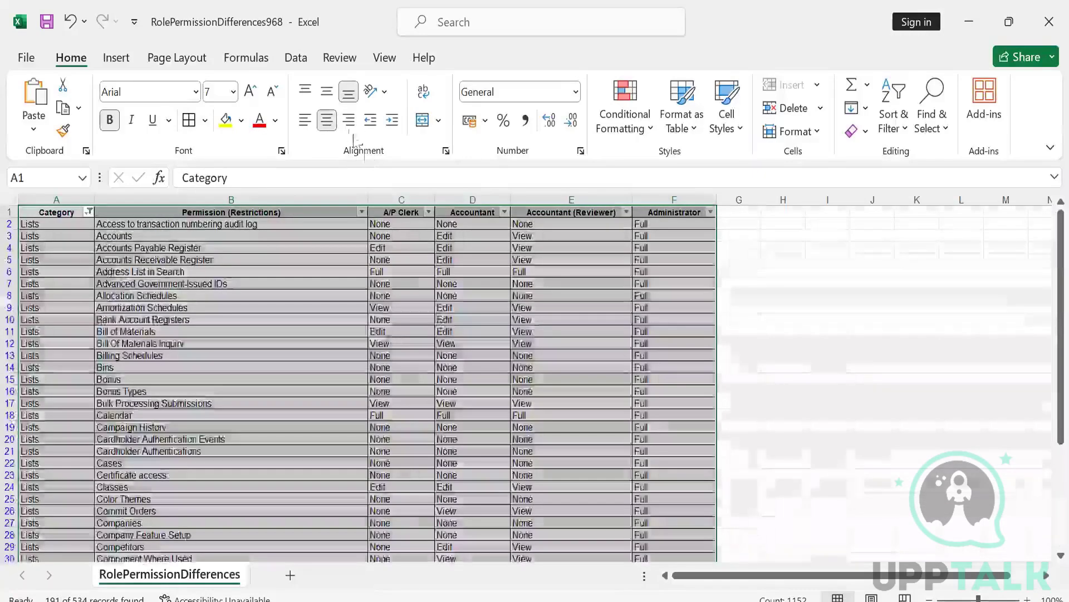
{"action": "left_click", "coordinate": [327, 120]}
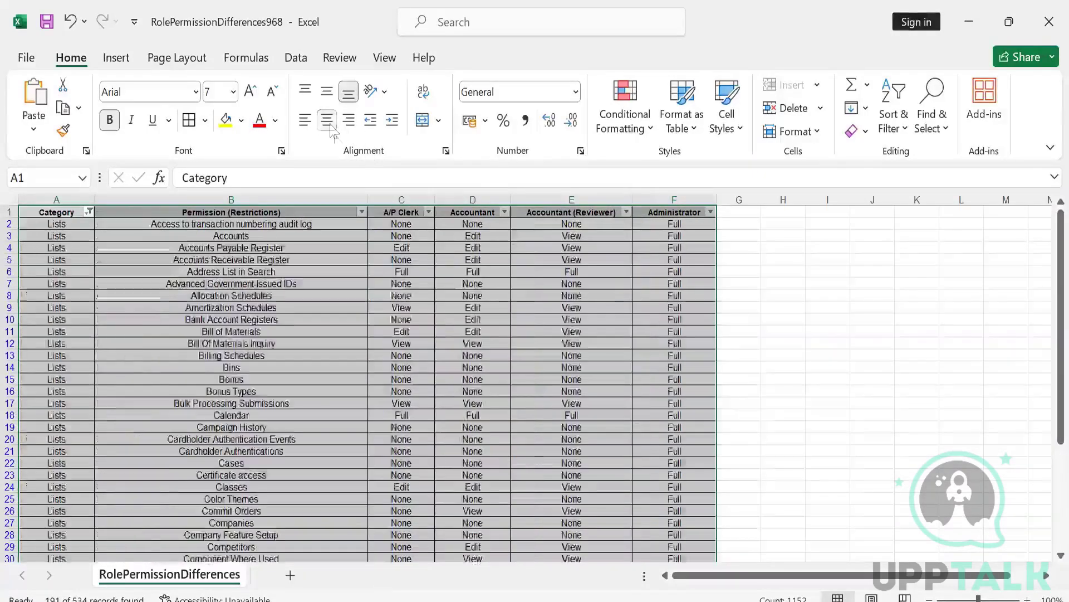
{"action": "left_click", "coordinate": [540, 415]}
{"action": "key", "text": "Up"}
{"action": "key", "text": "Up"}
{"action": "key", "text": "Up"}
{"action": "key", "text": "Up"}
{"action": "key", "text": "Up"}
{"action": "key", "text": "Up"}
{"action": "key", "text": "Up"}
{"action": "key", "text": "Up"}
{"action": "key", "text": "Up"}
{"action": "key", "text": "Up"}
{"action": "key", "text": "Up"}
{"action": "key", "text": "Up"}
{"action": "key", "text": "Up"}
{"action": "key", "text": "Up"}
{"action": "key", "text": "Up"}
{"action": "key", "text": "Up"}
{"action": "key", "text": "Up"}
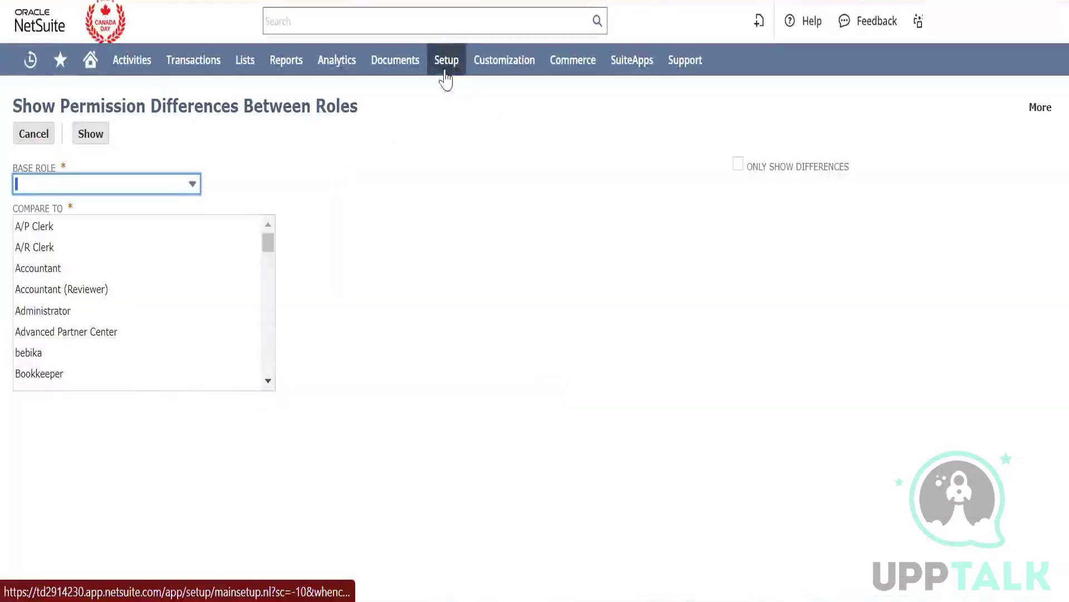
Open the Login Audit Trail search from the user and role setup and view its search filters.
{"action": "mouse_move", "coordinate": [450, 66]}
{"action": "mouse_move", "coordinate": [504, 462]}
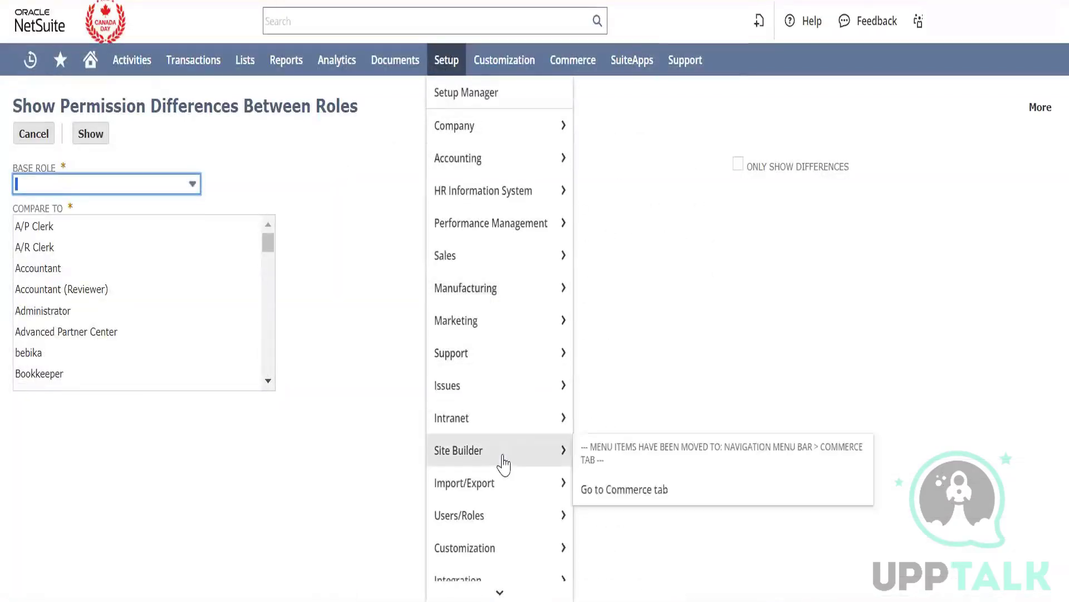
{"action": "mouse_move", "coordinate": [495, 511]}
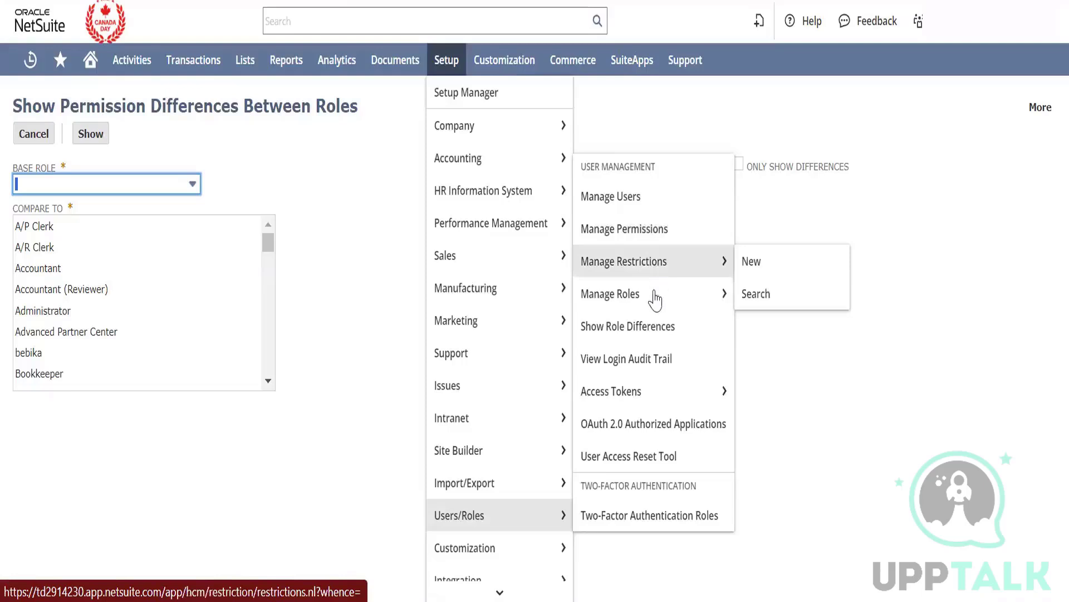
{"action": "right_click", "coordinate": [650, 355]}
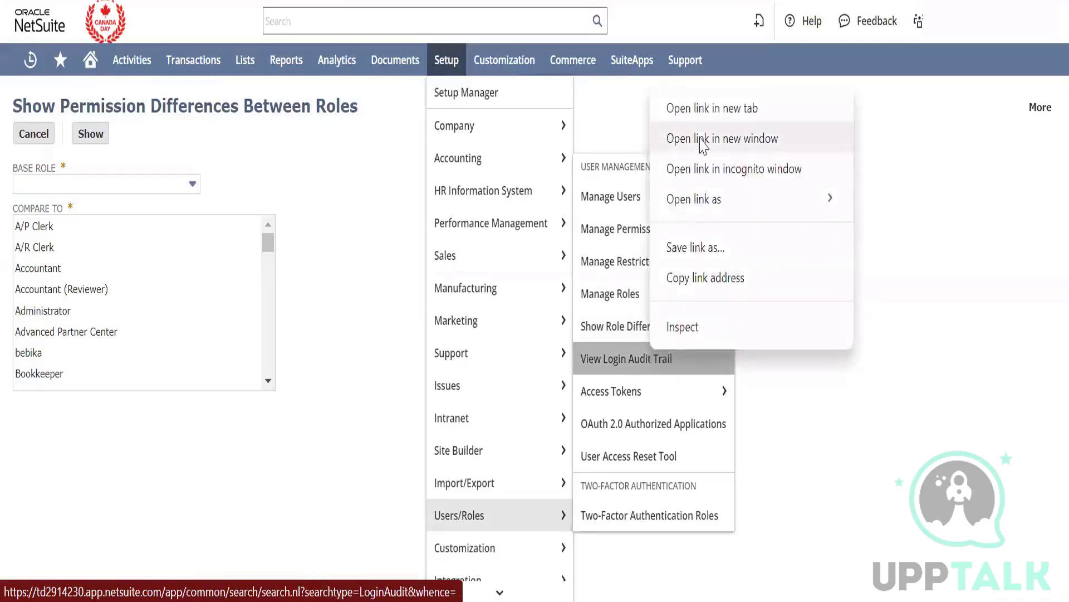
{"action": "left_click", "coordinate": [698, 120]}
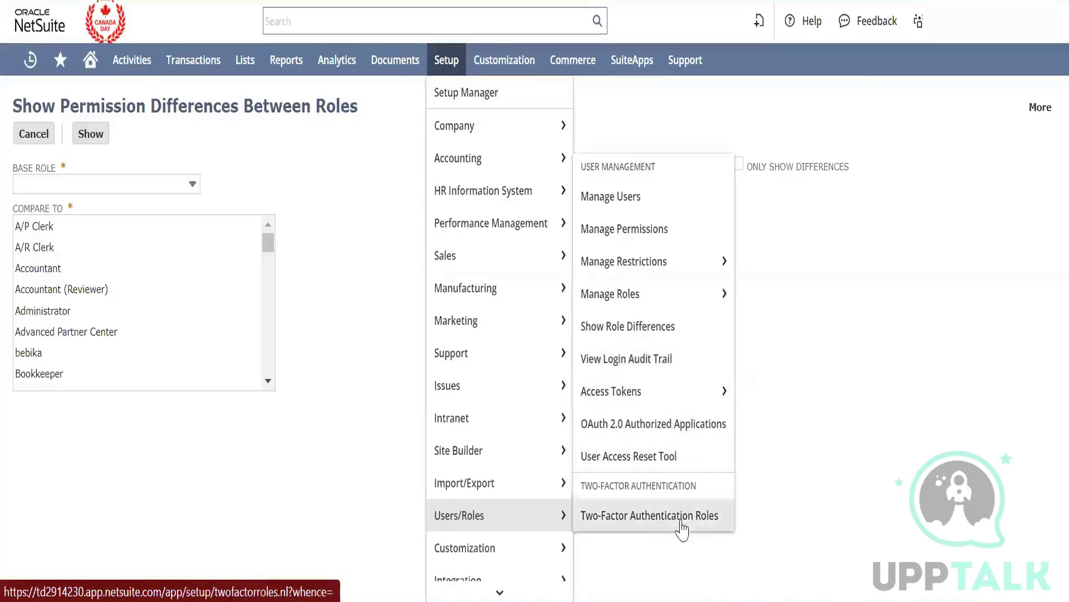
{"action": "left_click", "coordinate": [626, 358]}
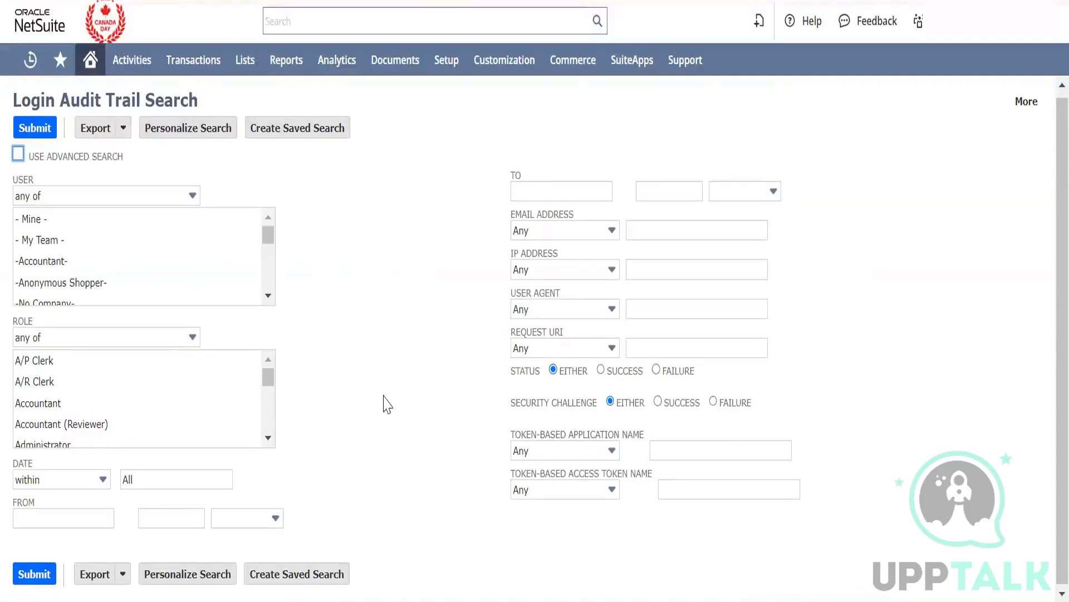
{"action": "scroll", "coordinate": [387, 404], "scroll_direction": "down", "scroll_amount": 1}
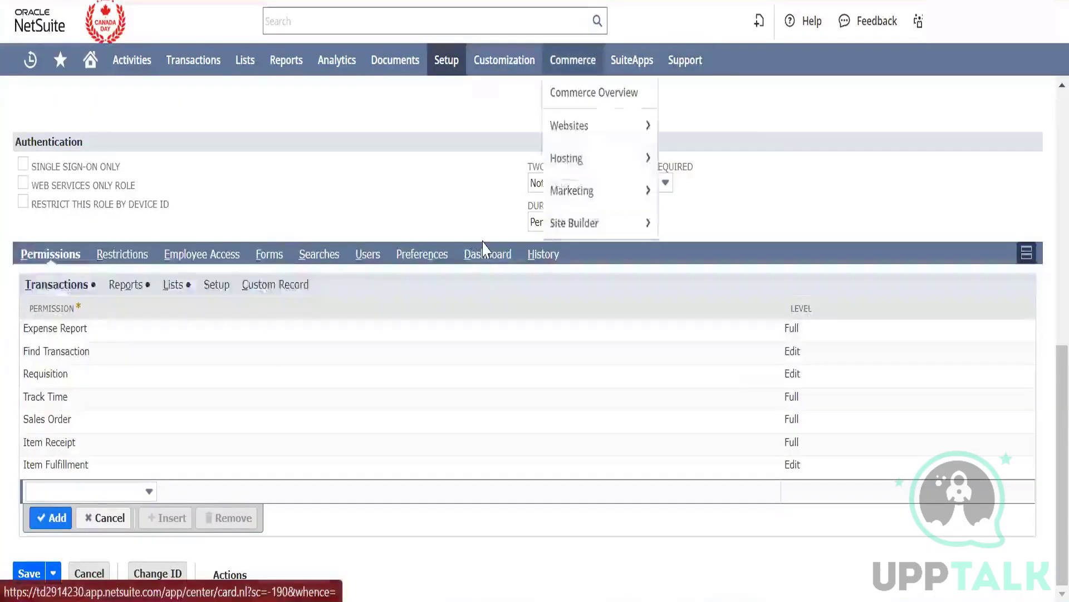
Return to the list of roles, discarding the unsaved Custom Consultant changes, and include inactive roles.
{"action": "scroll", "coordinate": [487, 249], "scroll_direction": "up", "scroll_amount": 5}
{"action": "scroll", "coordinate": [486, 249], "scroll_direction": "up", "scroll_amount": 4}
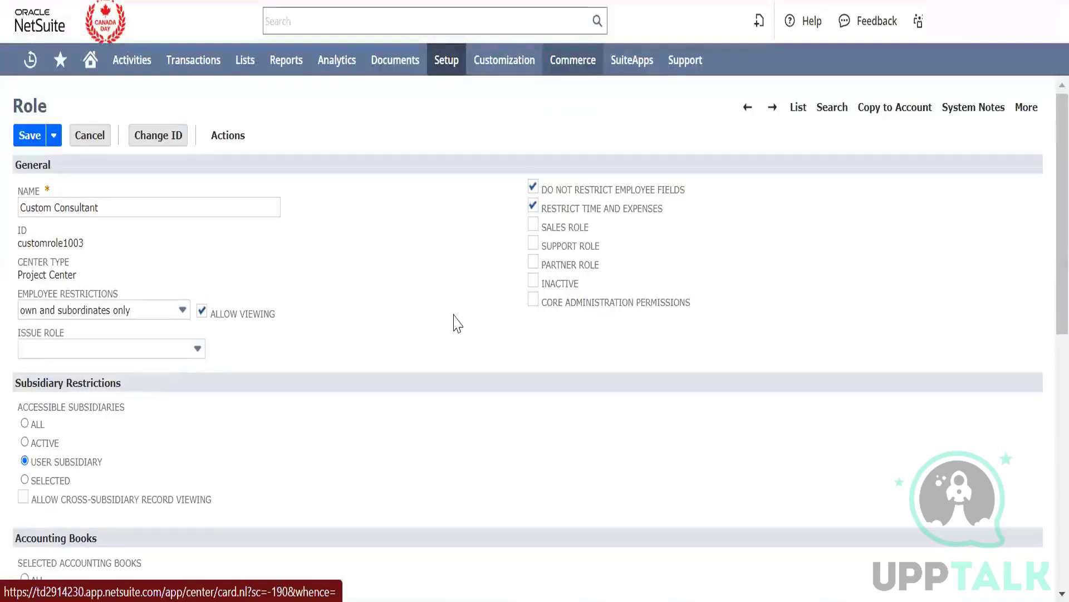
{"action": "left_click", "coordinate": [800, 114]}
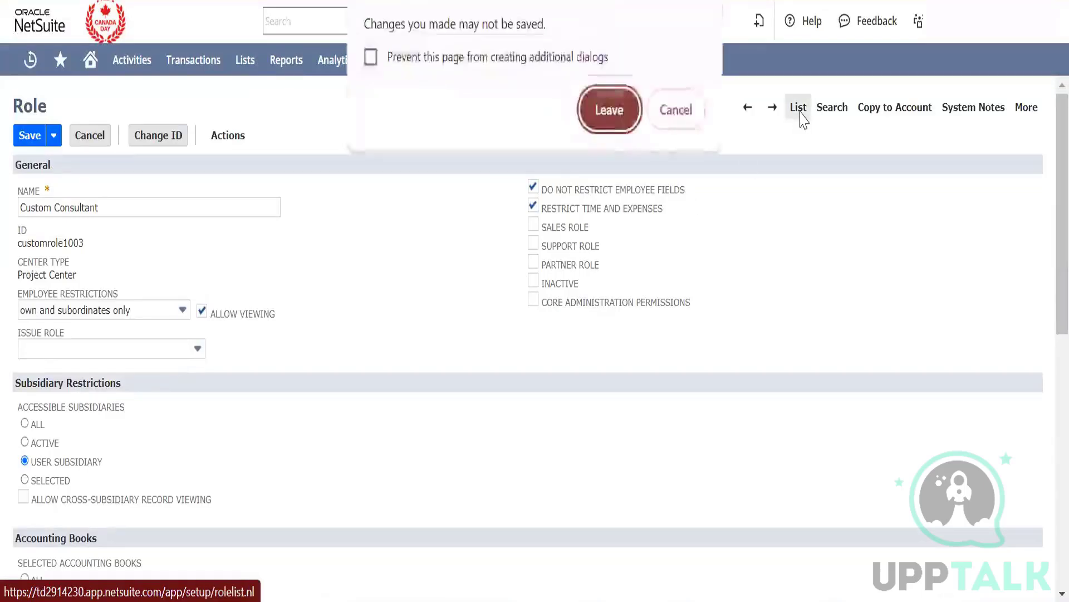
{"action": "left_click", "coordinate": [609, 110]}
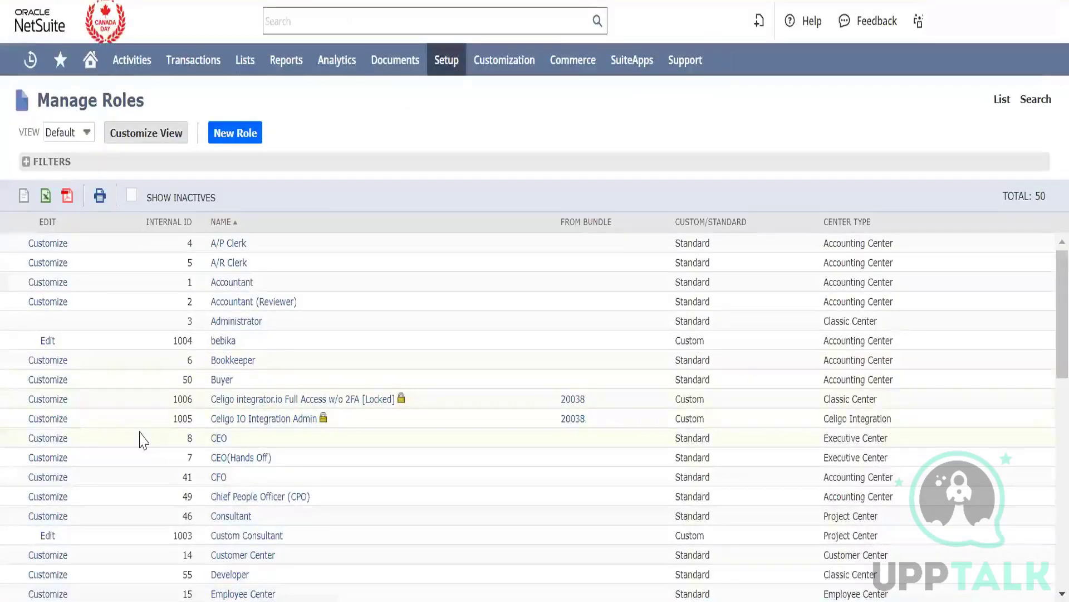
{"action": "scroll", "coordinate": [144, 440], "scroll_direction": "down", "scroll_amount": 1}
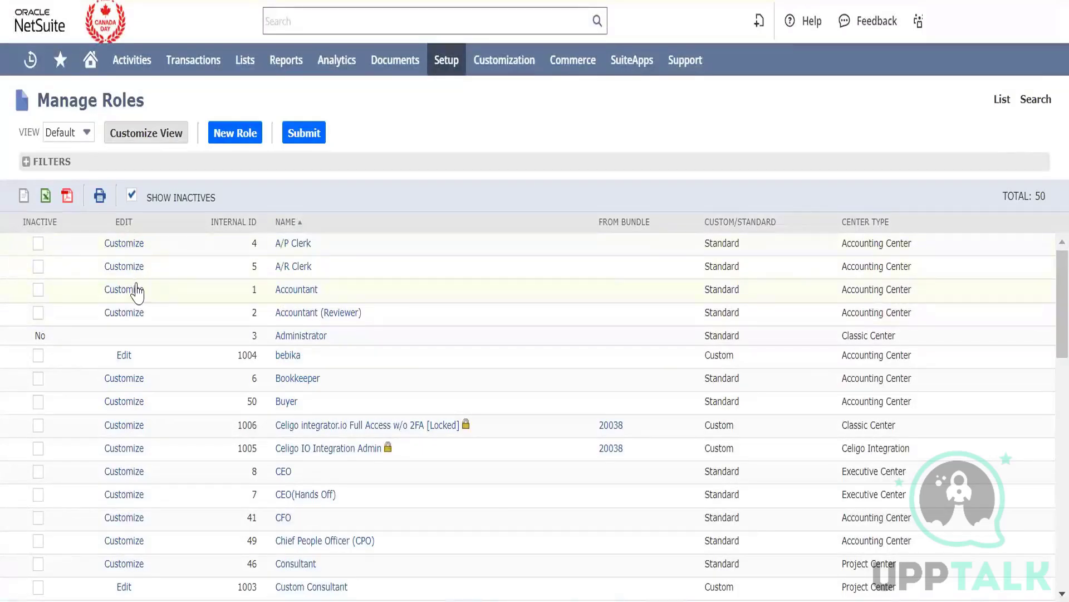
{"action": "left_click", "coordinate": [38, 266]}
{"action": "left_click", "coordinate": [38, 243]}
{"action": "left_click", "coordinate": [38, 267]}
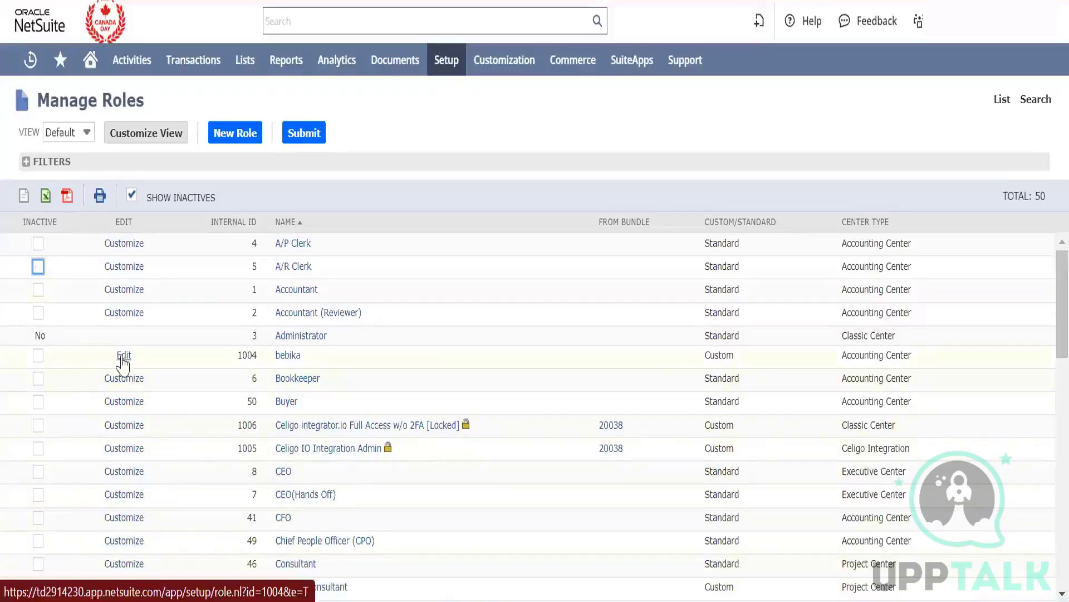
Examine the list of roles, comparing which ones are standard and which are custom.
{"action": "scroll", "coordinate": [38, 265], "scroll_direction": "down", "scroll_amount": 12}
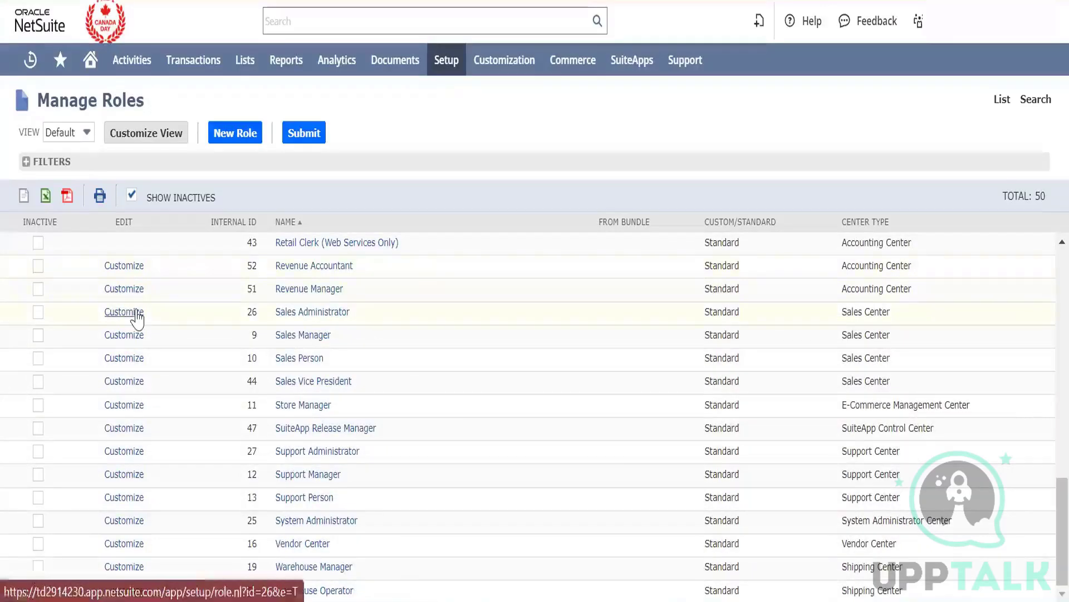
{"action": "scroll", "coordinate": [136, 315], "scroll_direction": "up", "scroll_amount": 1}
{"action": "scroll", "coordinate": [137, 318], "scroll_direction": "up", "scroll_amount": 3}
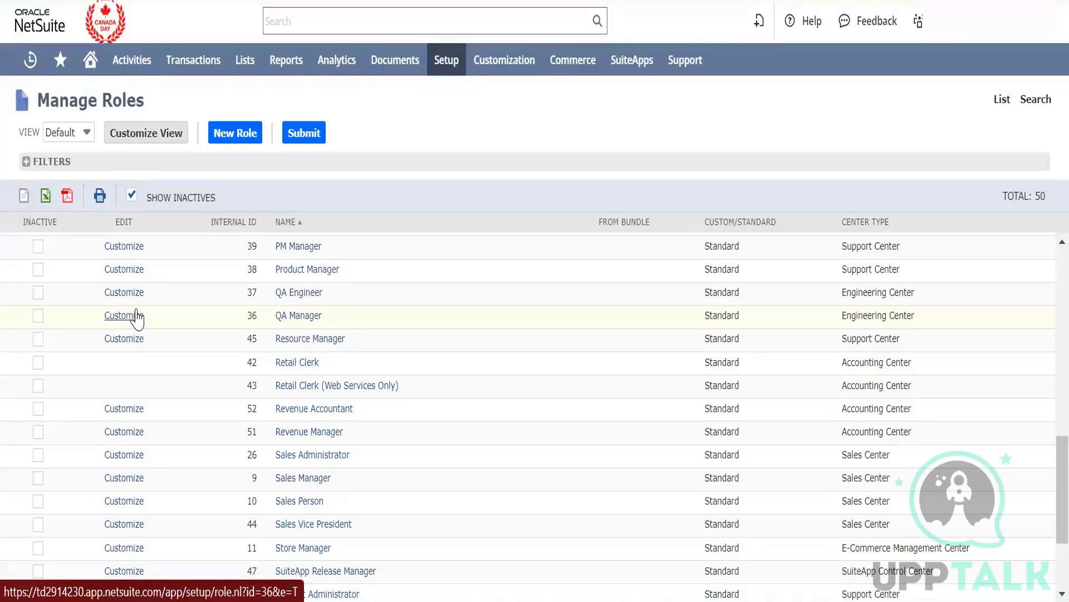
{"action": "double_click", "coordinate": [735, 273]}
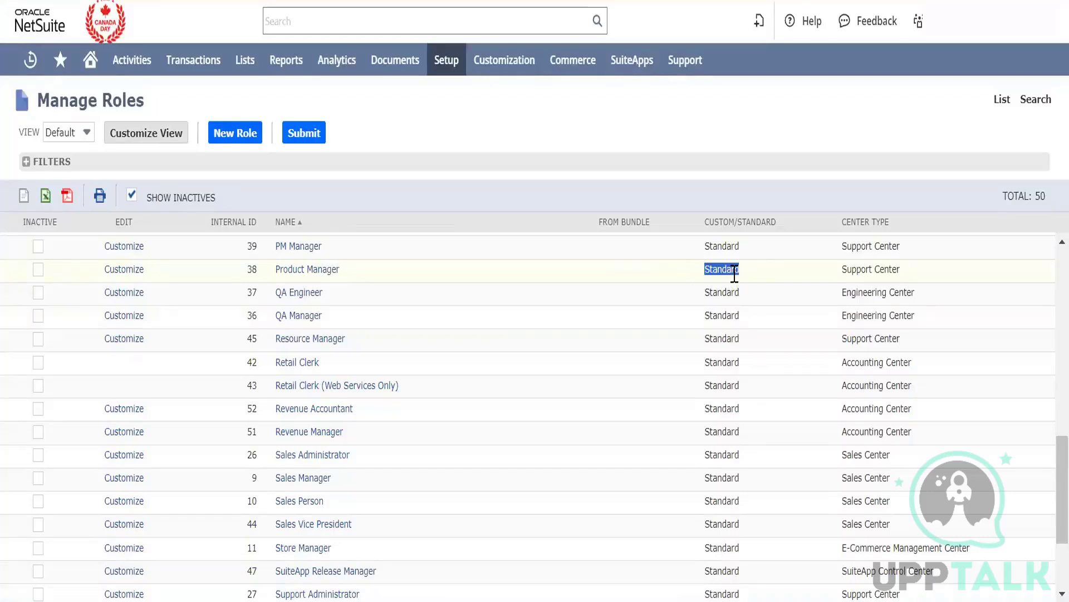
{"action": "scroll", "coordinate": [733, 275], "scroll_direction": "up", "scroll_amount": 3}
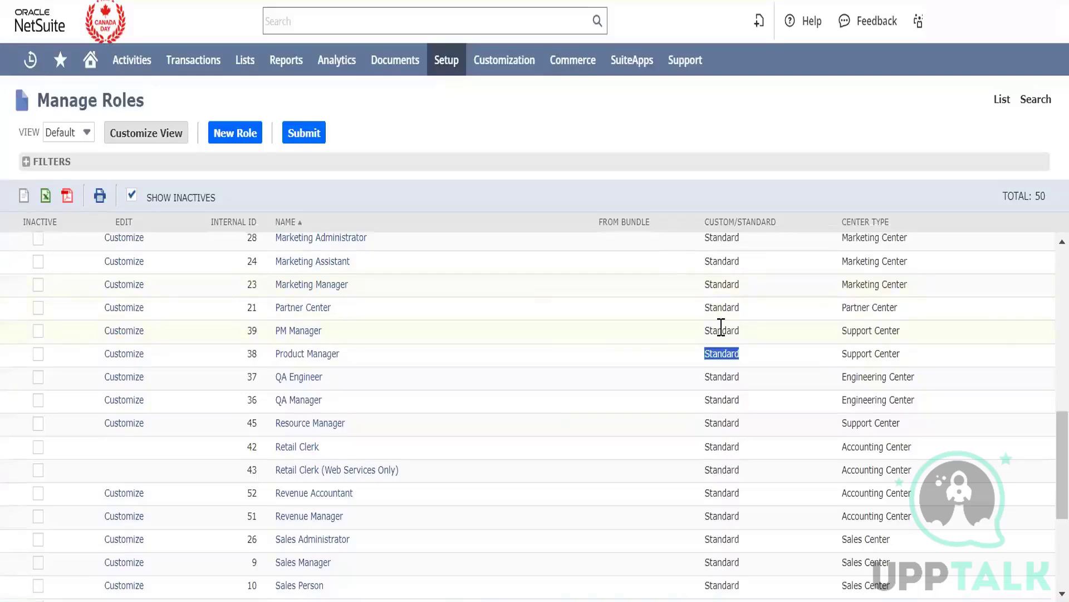
{"action": "scroll", "coordinate": [722, 327], "scroll_direction": "up", "scroll_amount": 10}
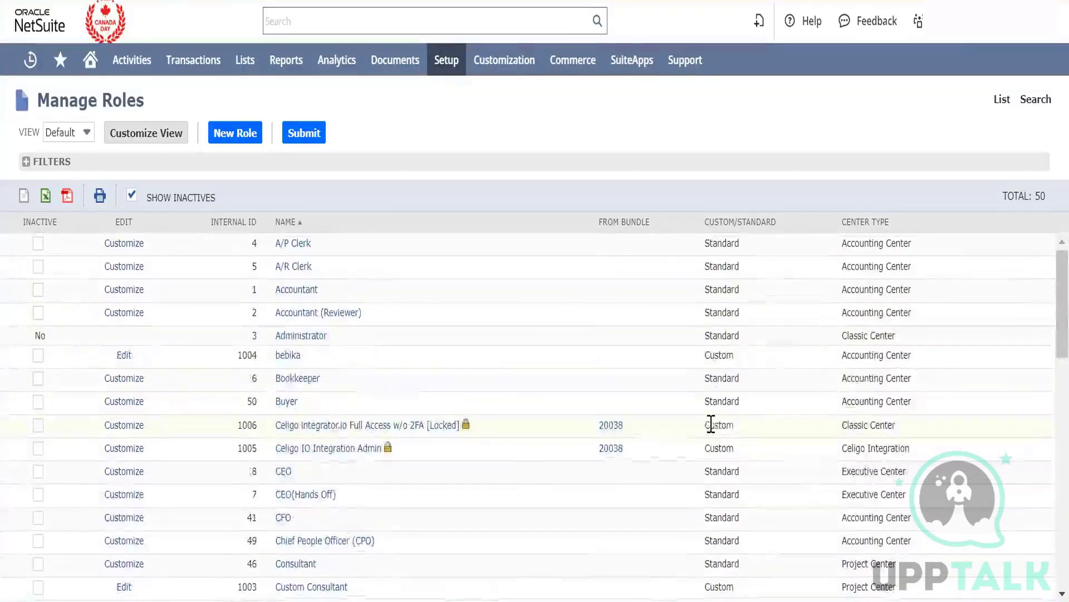
{"action": "double_click", "coordinate": [711, 425]}
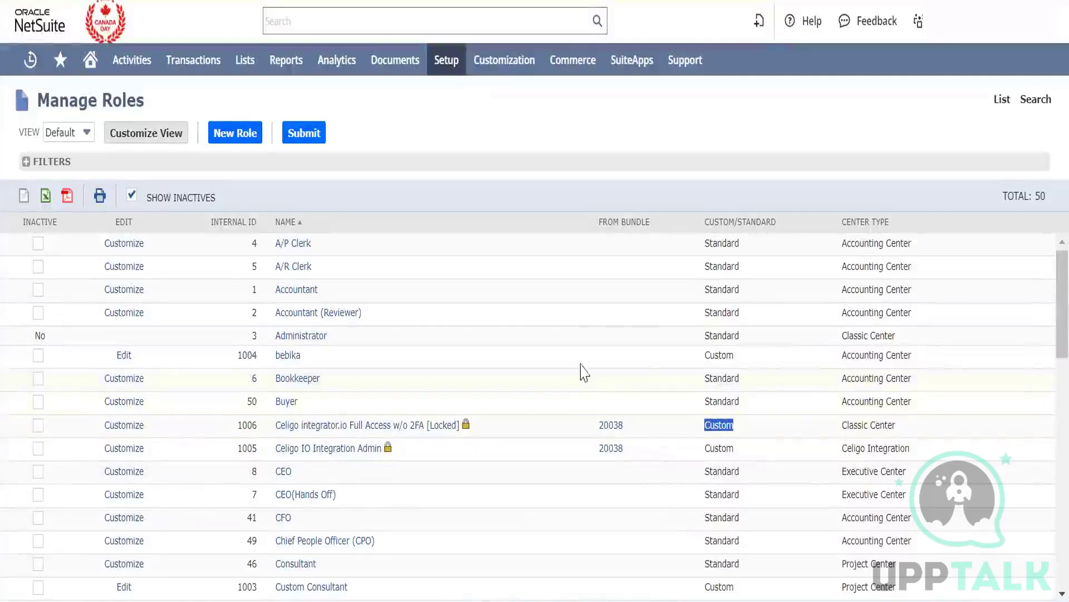
{"action": "double_click", "coordinate": [722, 356]}
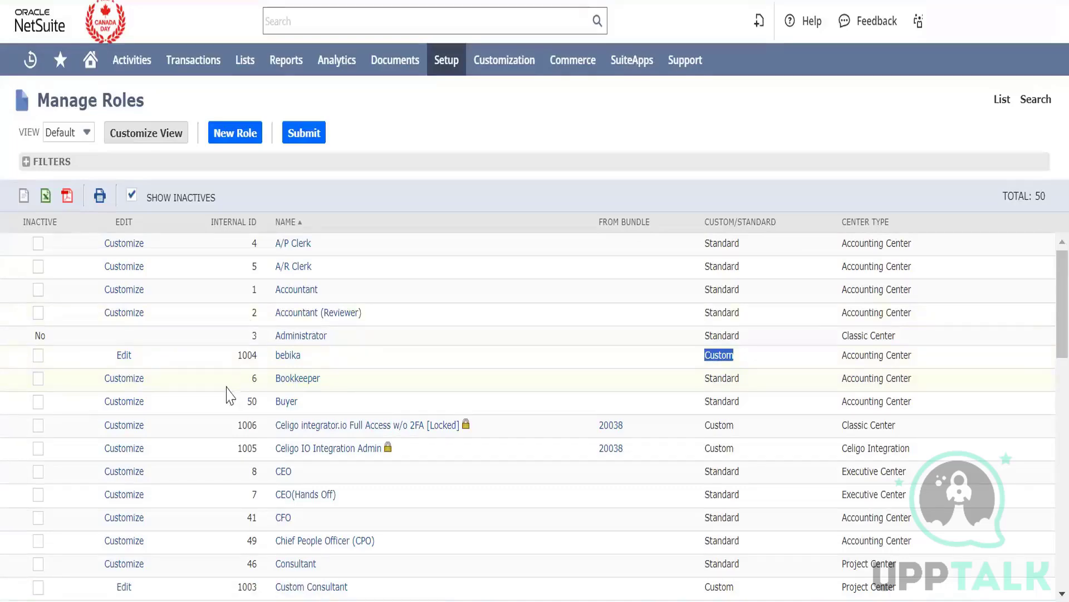
Open the Accountant (Reviewer) role for customization in a new tab, check its proposed name, and leave without saving.
{"action": "right_click", "coordinate": [127, 314]}
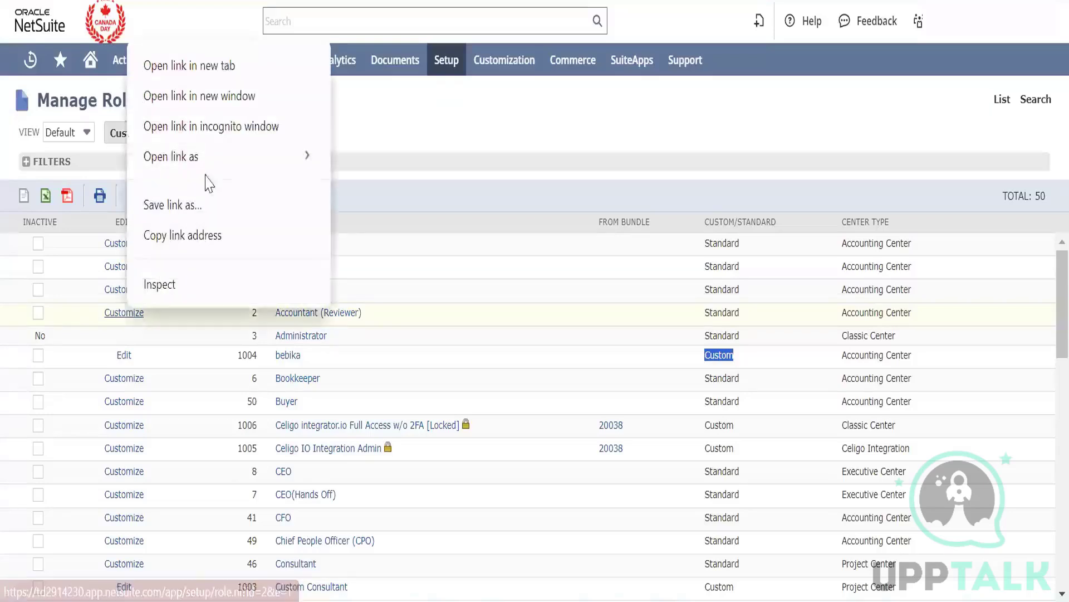
{"action": "left_click", "coordinate": [212, 78]}
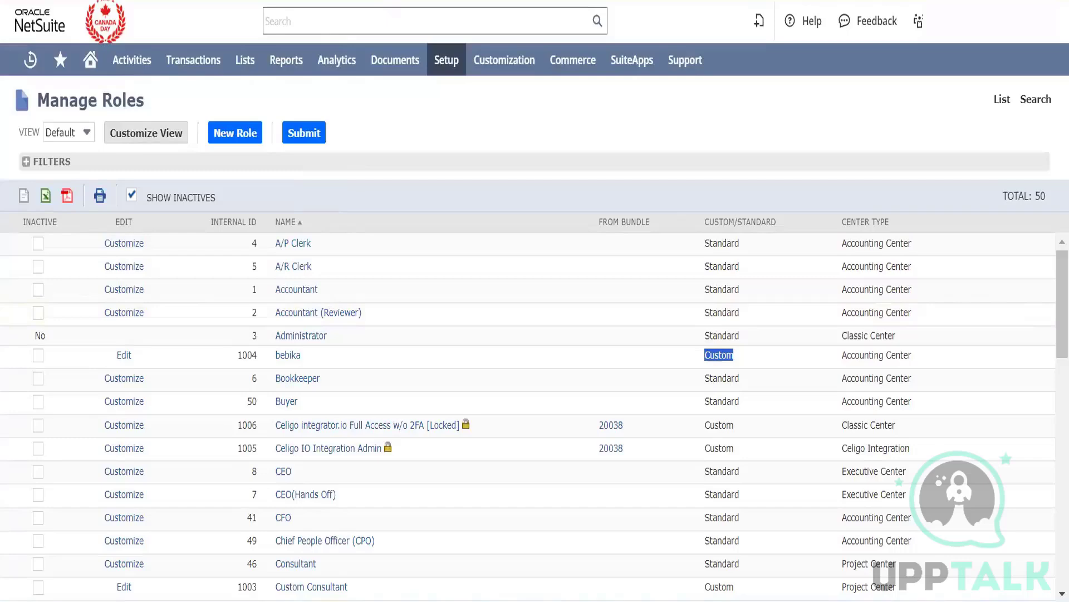
{"action": "left_click", "coordinate": [223, 1]}
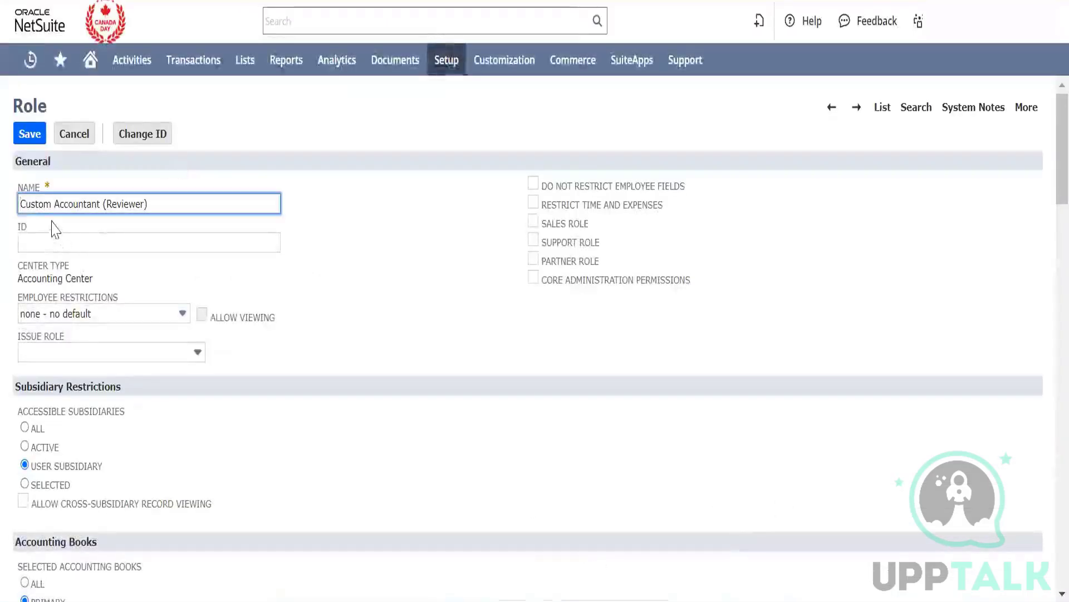
{"action": "double_click", "coordinate": [44, 205]}
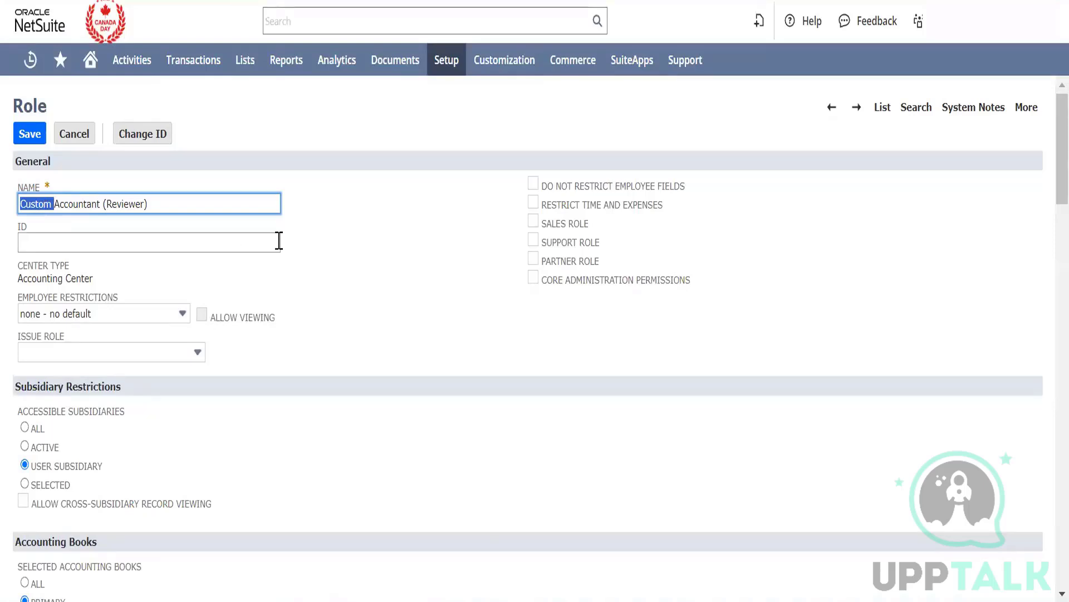
{"action": "left_click", "coordinate": [393, 336]}
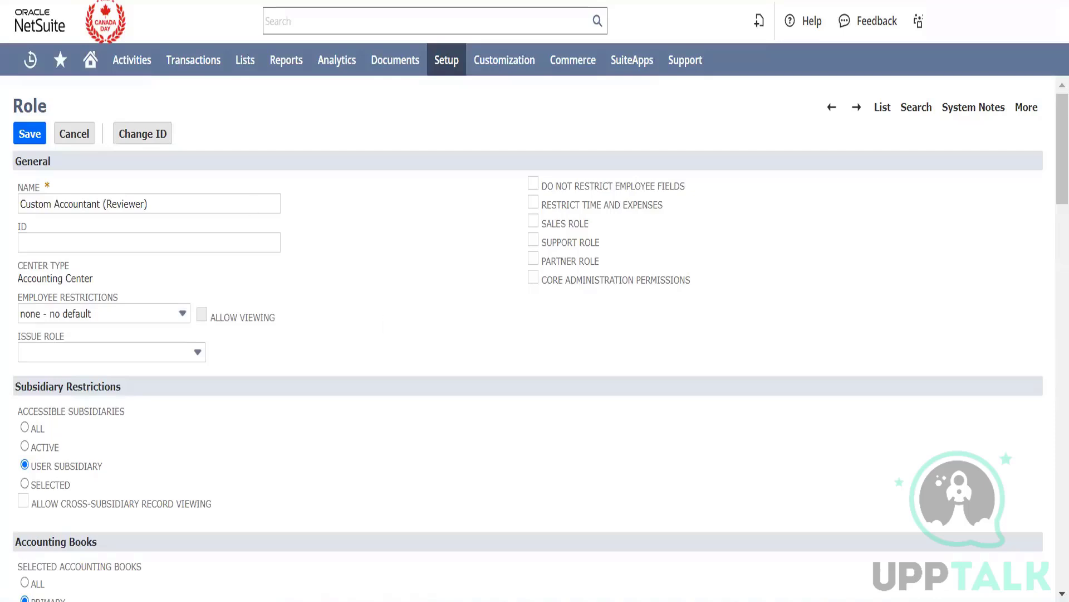
{"action": "key", "text": "alt+Left"}
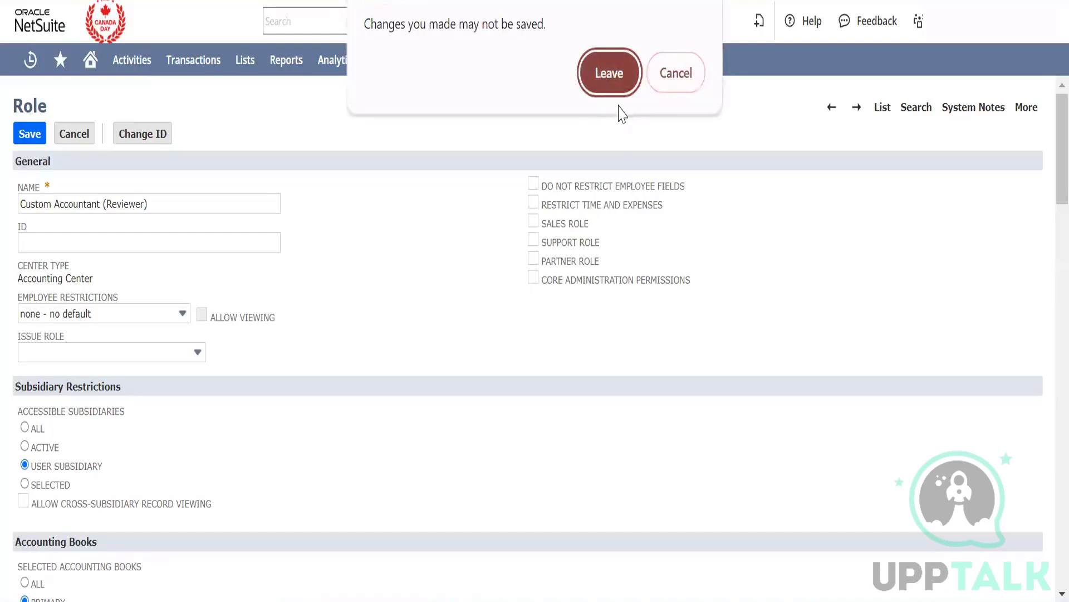
{"action": "left_click", "coordinate": [609, 72]}
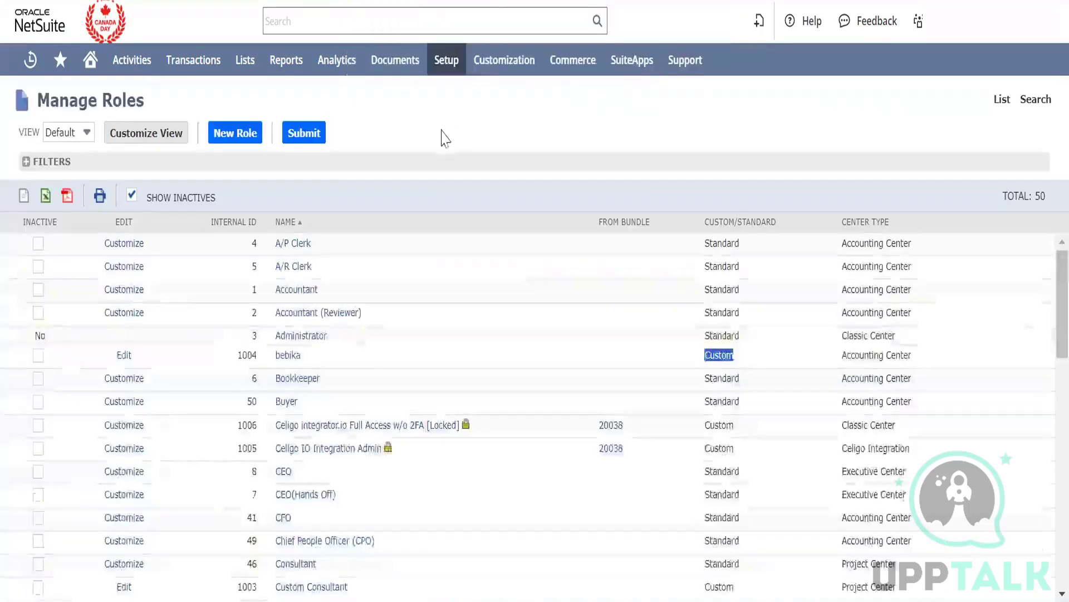
Open a blank new role form, look over its fields, and cancel it.
{"action": "left_click", "coordinate": [233, 137]}
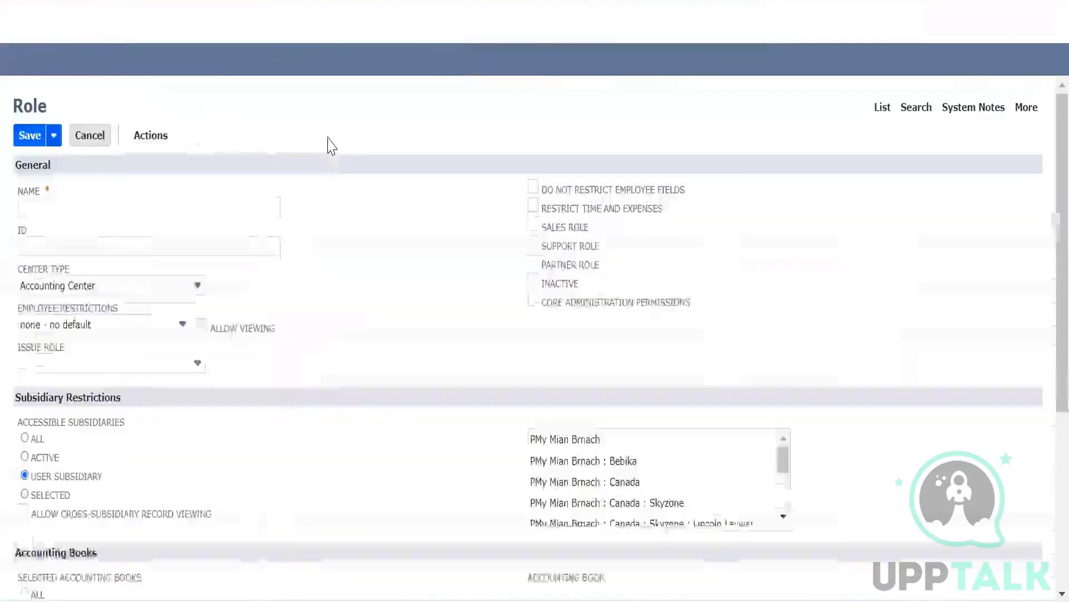
{"action": "scroll", "coordinate": [337, 437], "scroll_direction": "down", "scroll_amount": 5}
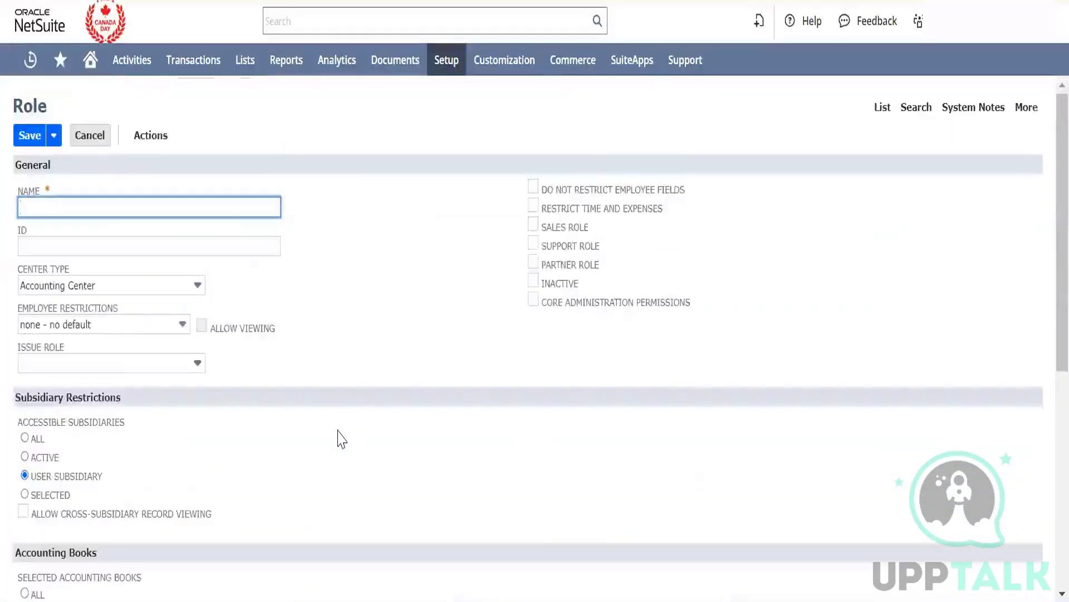
{"action": "left_click", "coordinate": [81, 134]}
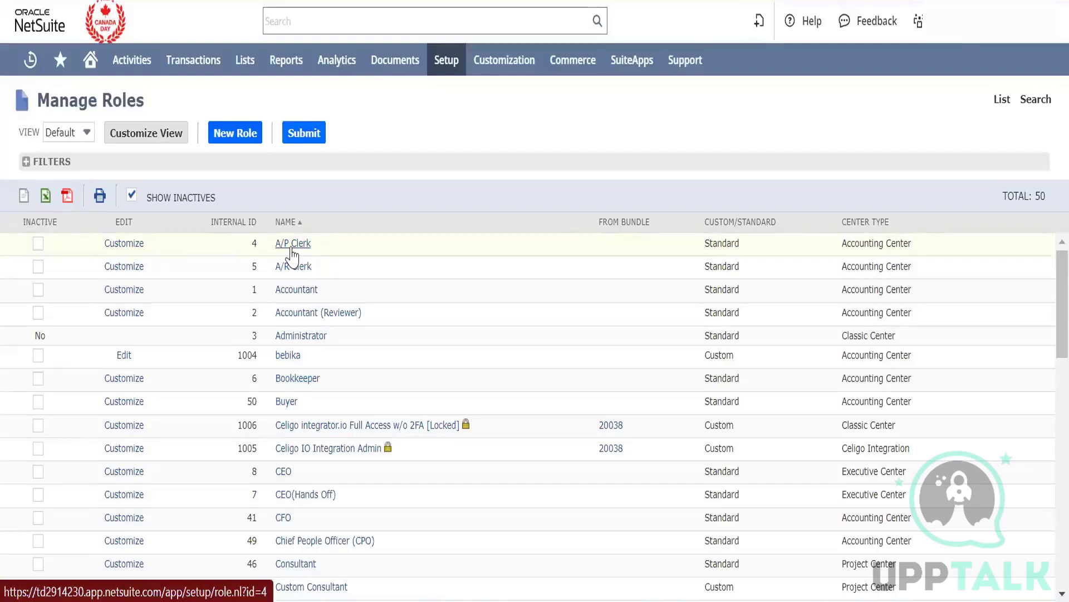
Open the A/P Clerk role for customization in a new browser tab.
{"action": "right_click", "coordinate": [138, 255]}
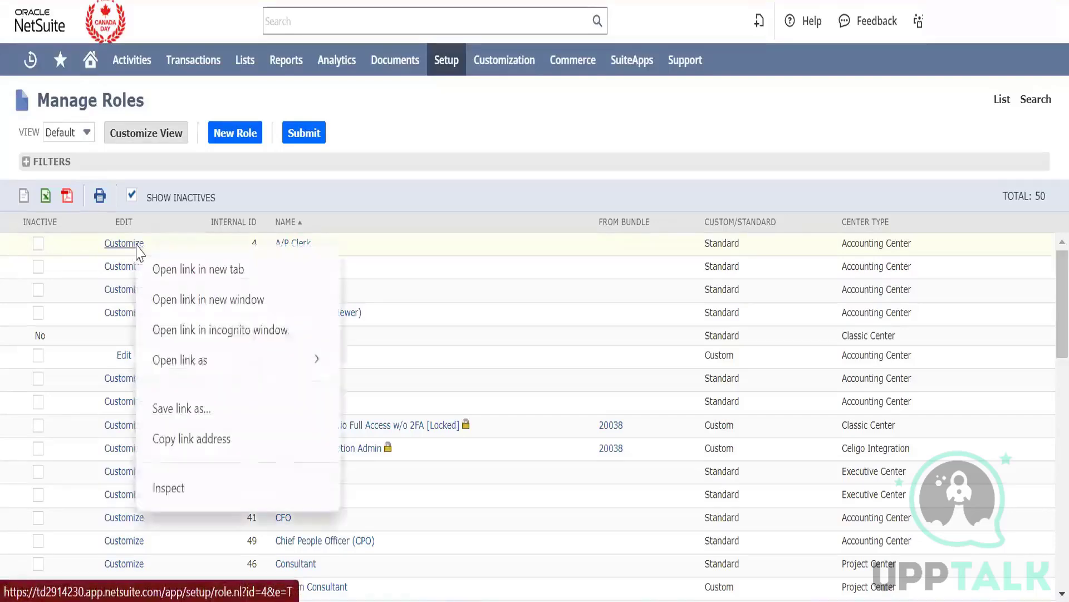
{"action": "left_click", "coordinate": [199, 273]}
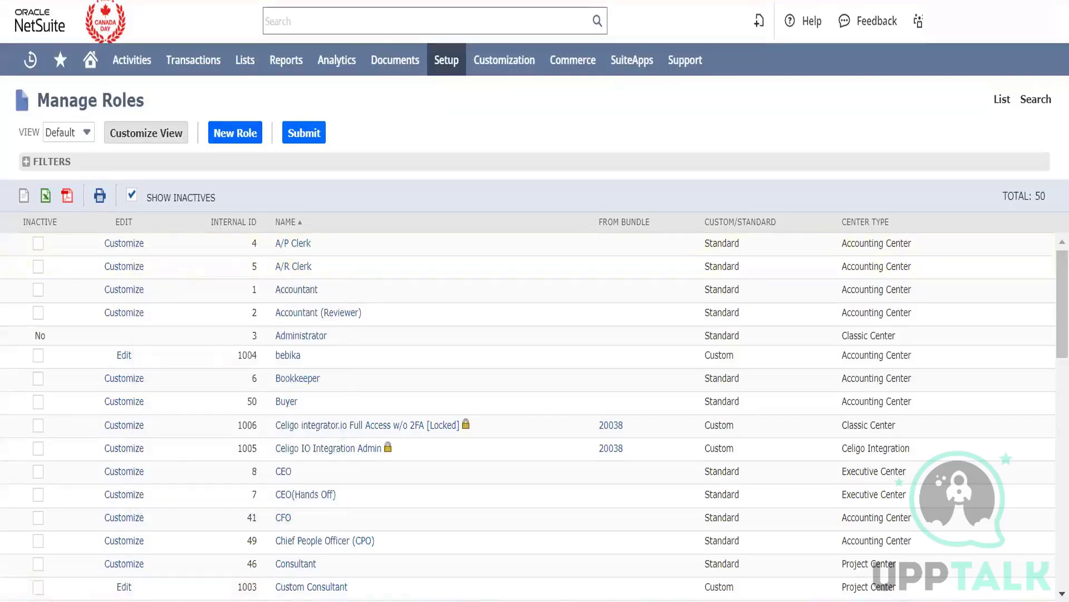
{"action": "key", "text": "ctrl+Tab"}
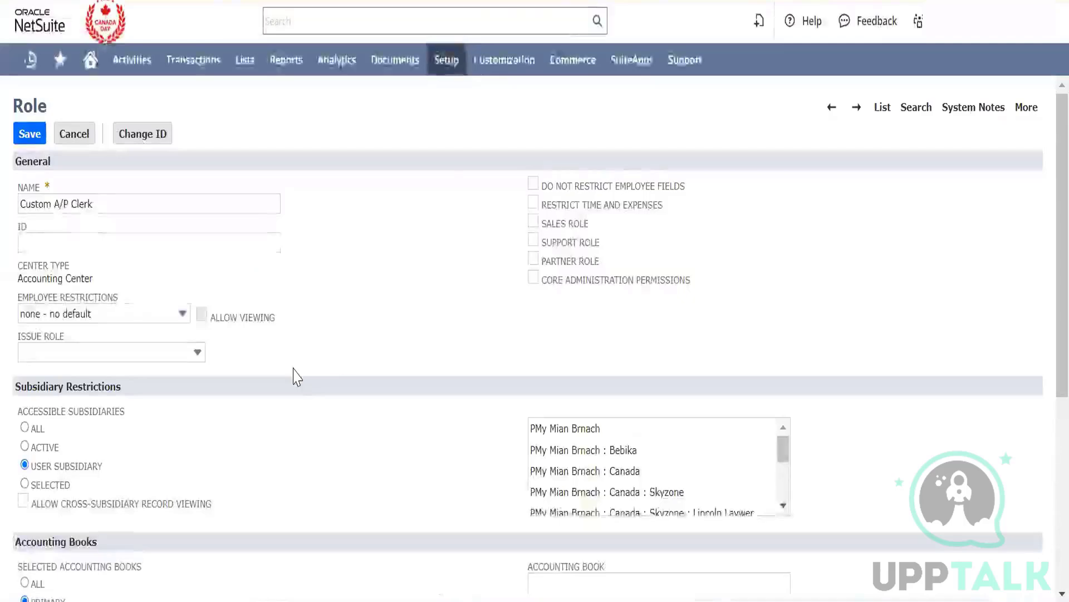
Review the transaction permissions of the customized A/P Clerk role and remove the Pay Sales Tax permission.
{"action": "scroll", "coordinate": [294, 377], "scroll_direction": "down", "scroll_amount": 13}
{"action": "scroll", "coordinate": [294, 377], "scroll_direction": "up", "scroll_amount": 3}
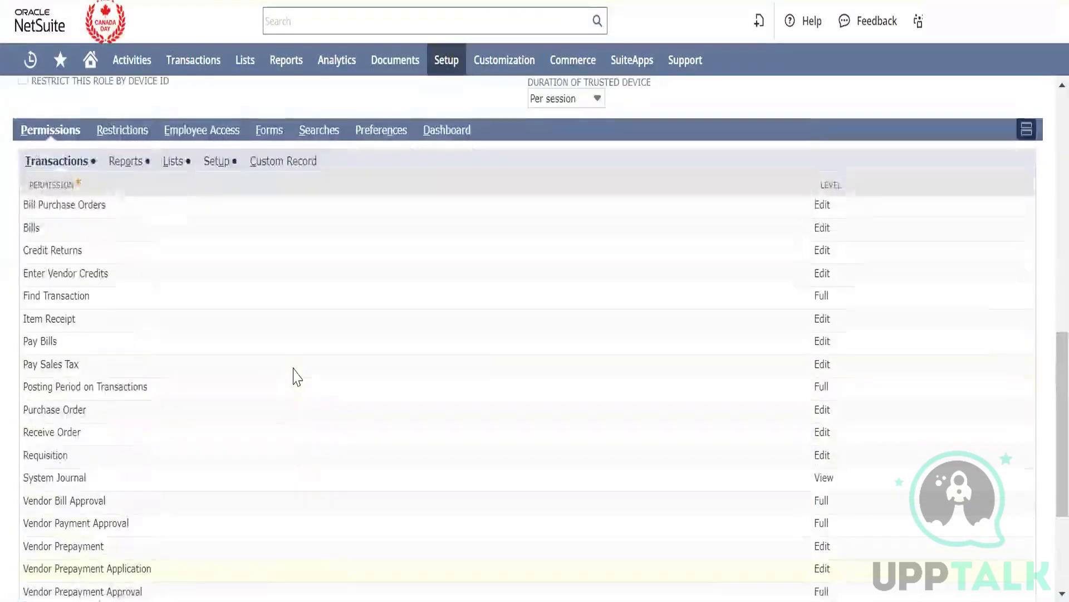
{"action": "scroll", "coordinate": [297, 377], "scroll_direction": "down", "scroll_amount": 1}
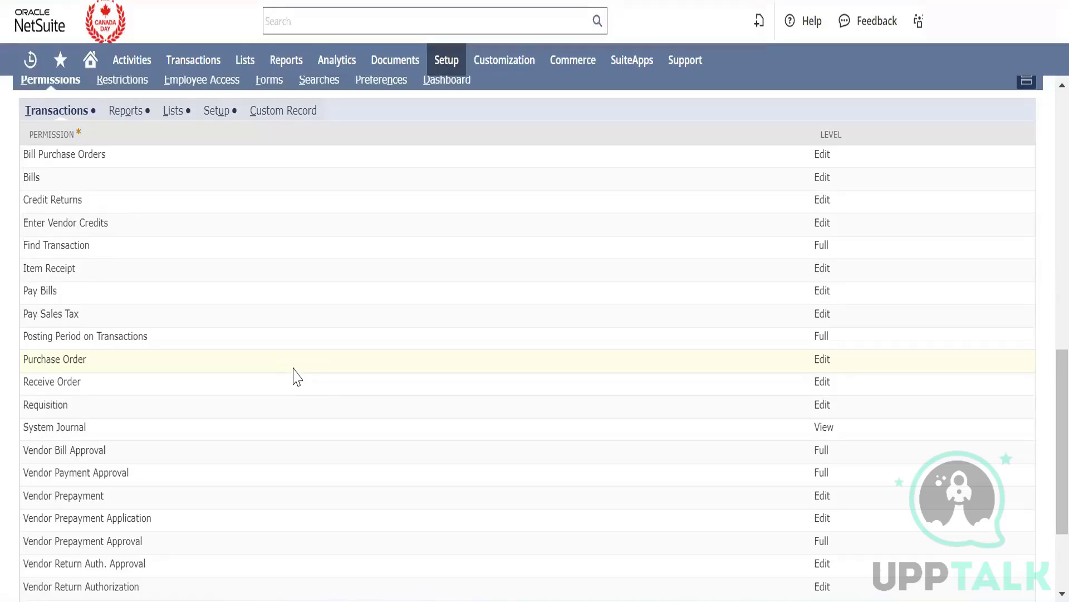
{"action": "scroll", "coordinate": [297, 377], "scroll_direction": "up", "scroll_amount": 1}
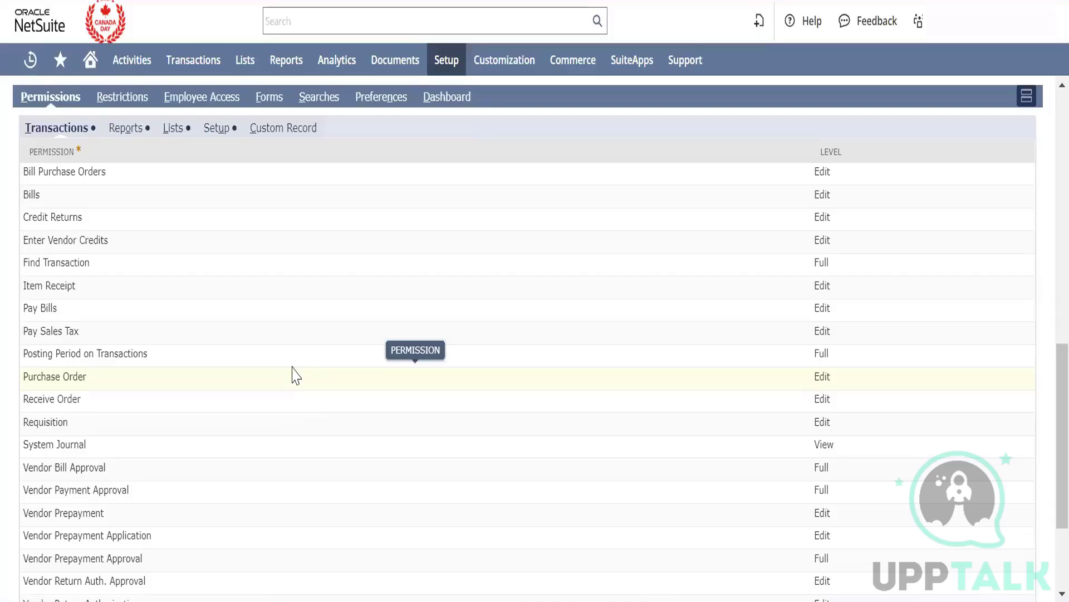
{"action": "scroll", "coordinate": [297, 377], "scroll_direction": "down", "scroll_amount": 3}
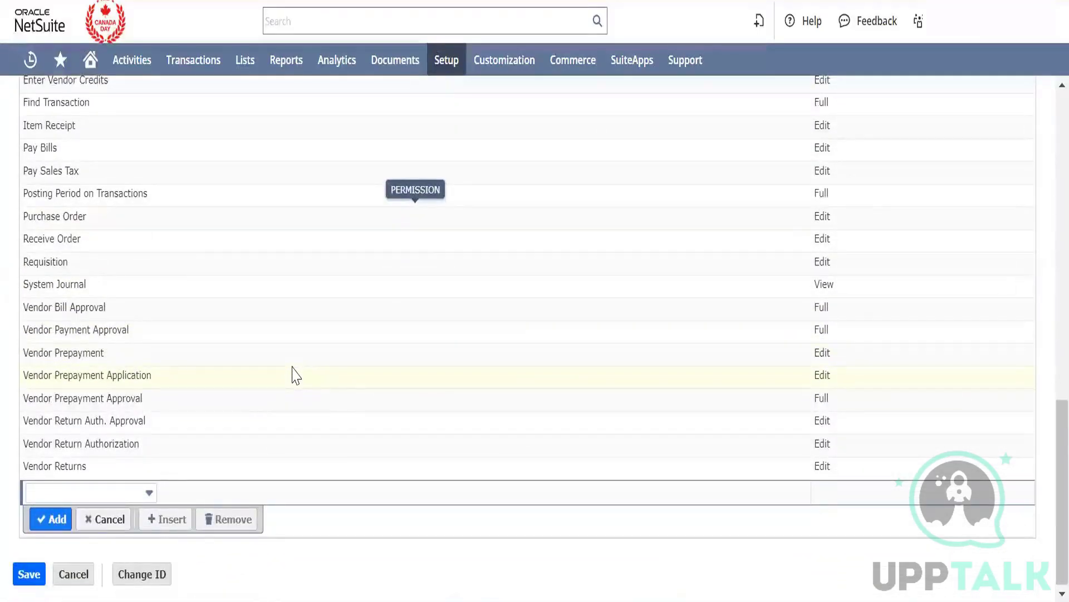
{"action": "scroll", "coordinate": [295, 373], "scroll_direction": "up", "scroll_amount": 2}
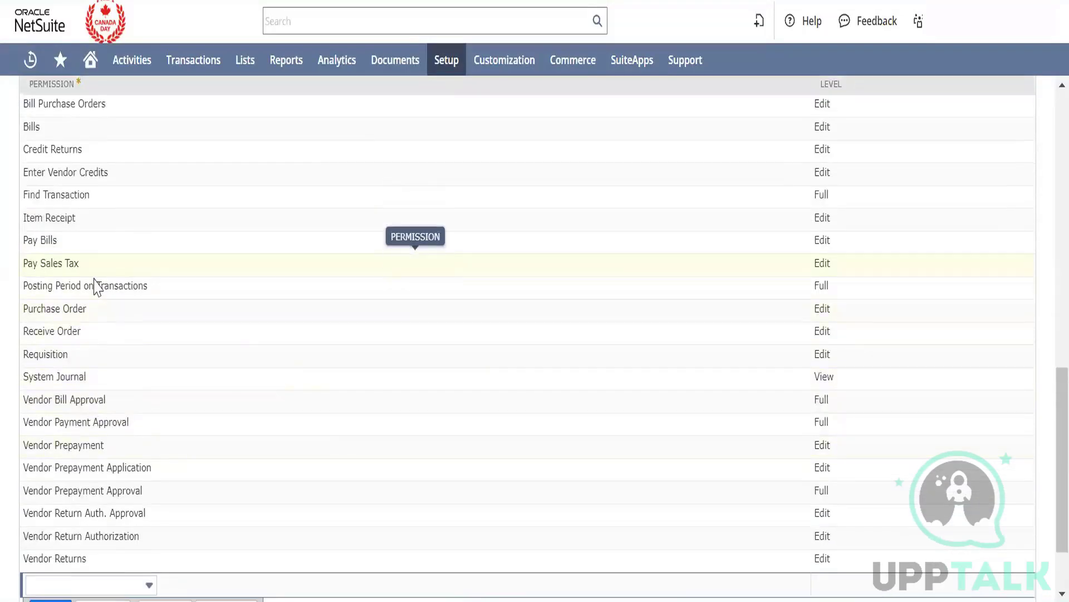
{"action": "left_click", "coordinate": [95, 272]}
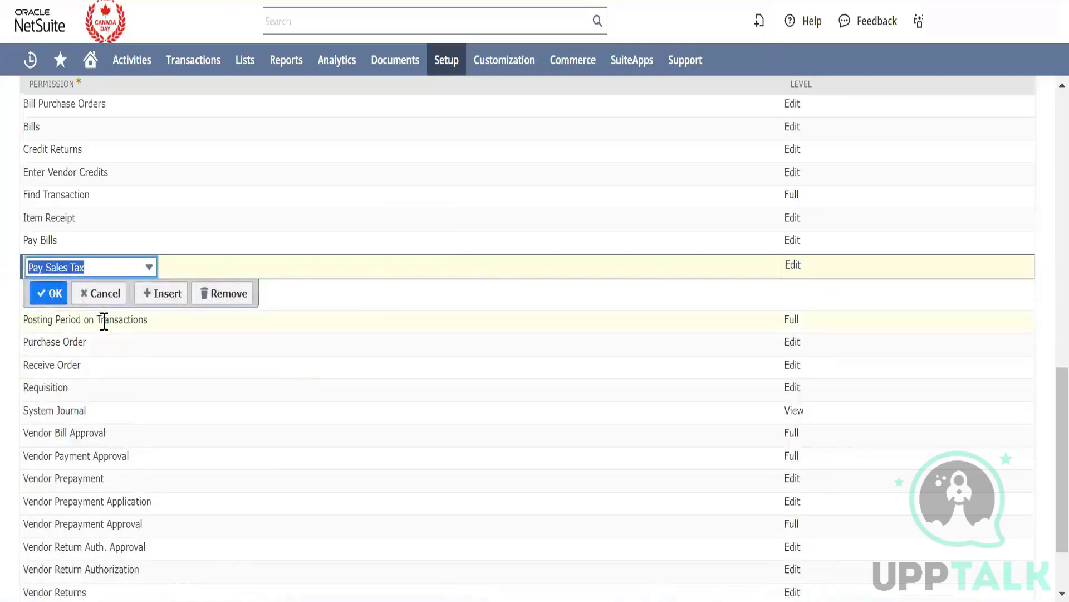
{"action": "left_click", "coordinate": [209, 301]}
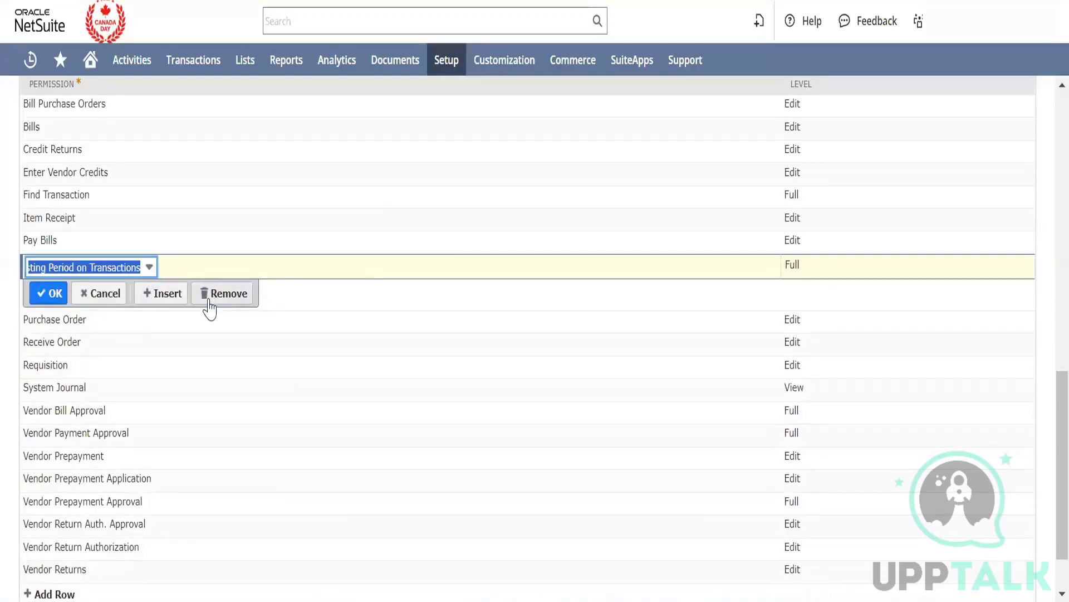
{"action": "left_click", "coordinate": [62, 298]}
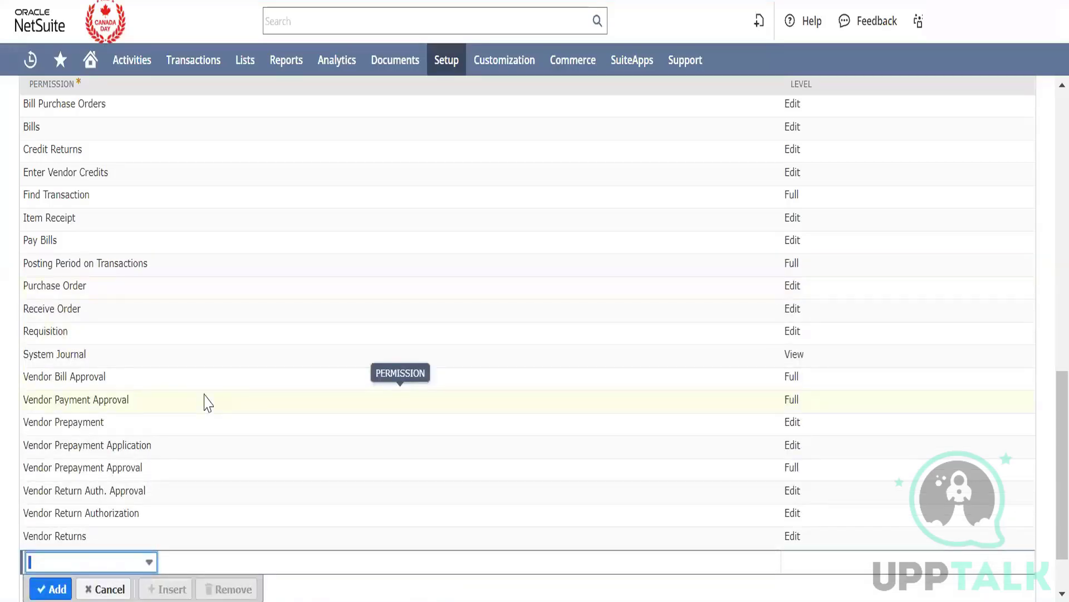
Rename the customized role to "IBM - A/P Clerk".
{"action": "scroll", "coordinate": [204, 401], "scroll_direction": "up", "scroll_amount": 10}
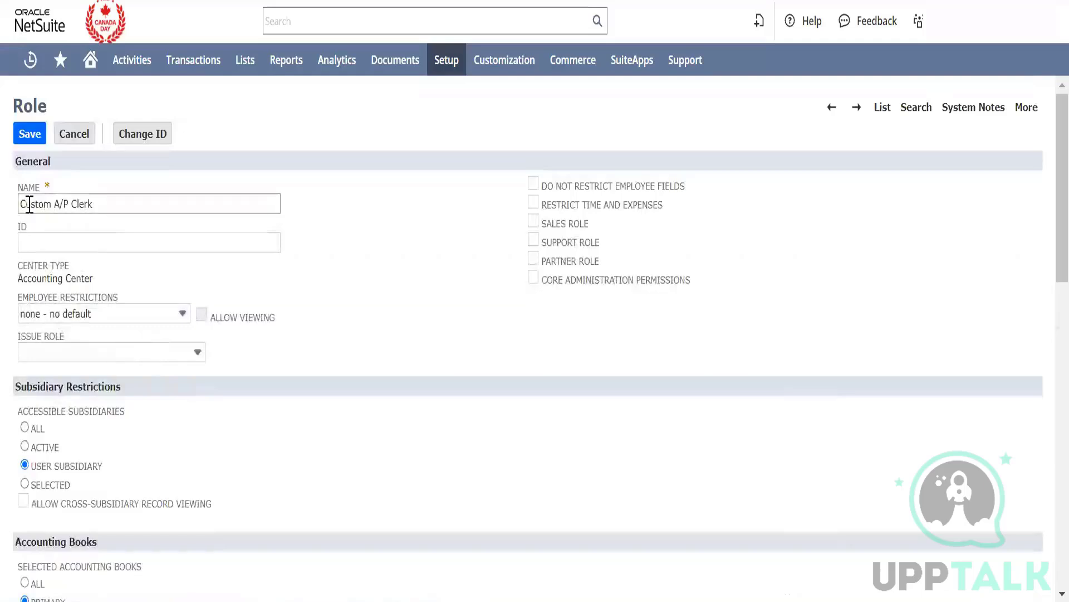
{"action": "double_click", "coordinate": [30, 204]}
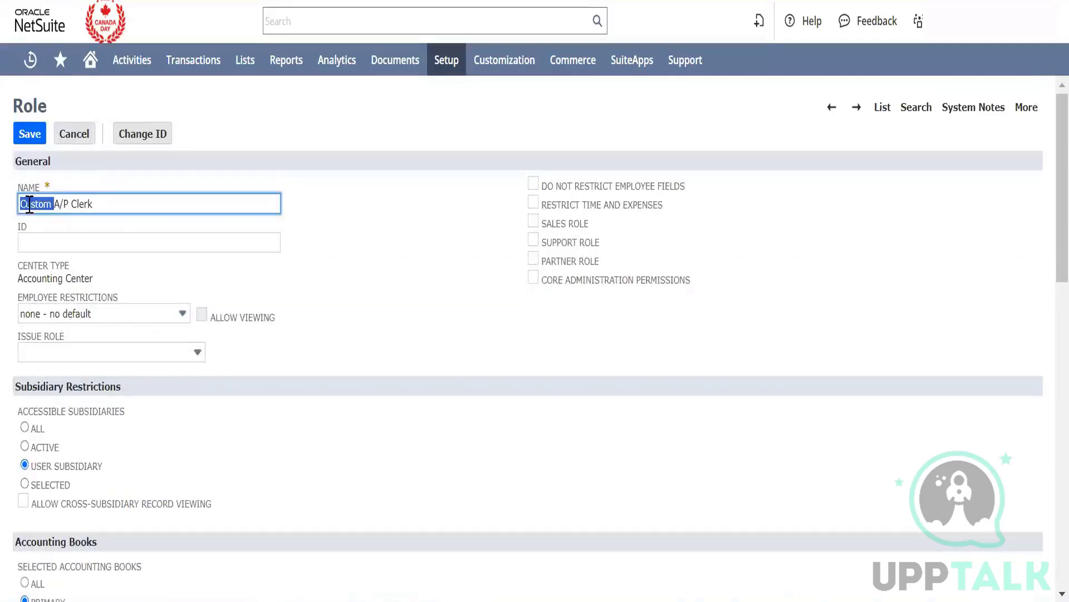
{"action": "type", "text": "IBM"}
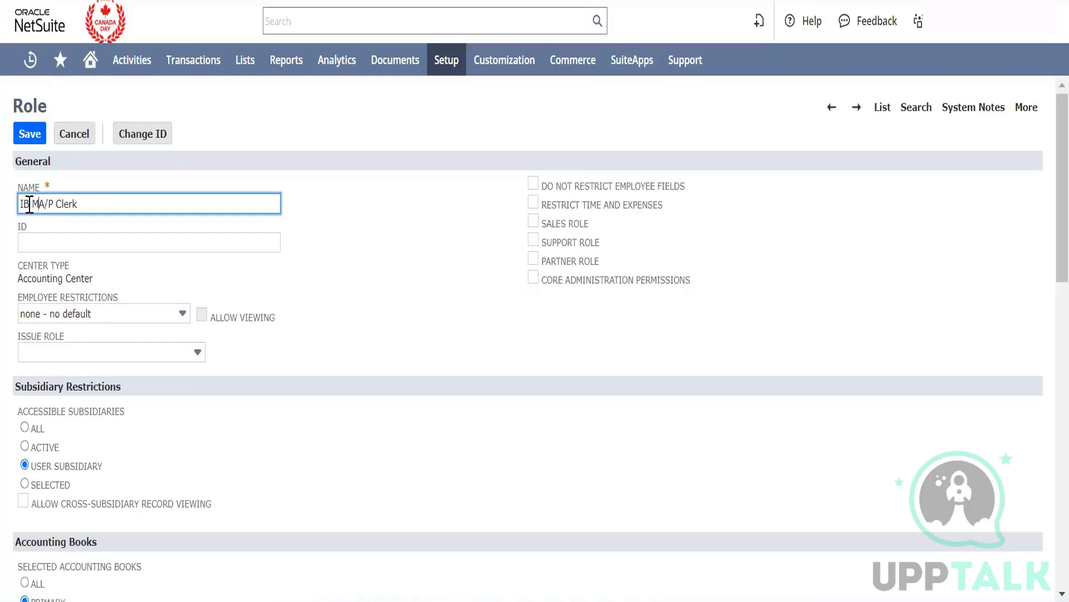
{"action": "key", "text": "Delete"}
{"action": "type", "text": "M -"}
{"action": "left_click", "coordinate": [453, 246]}
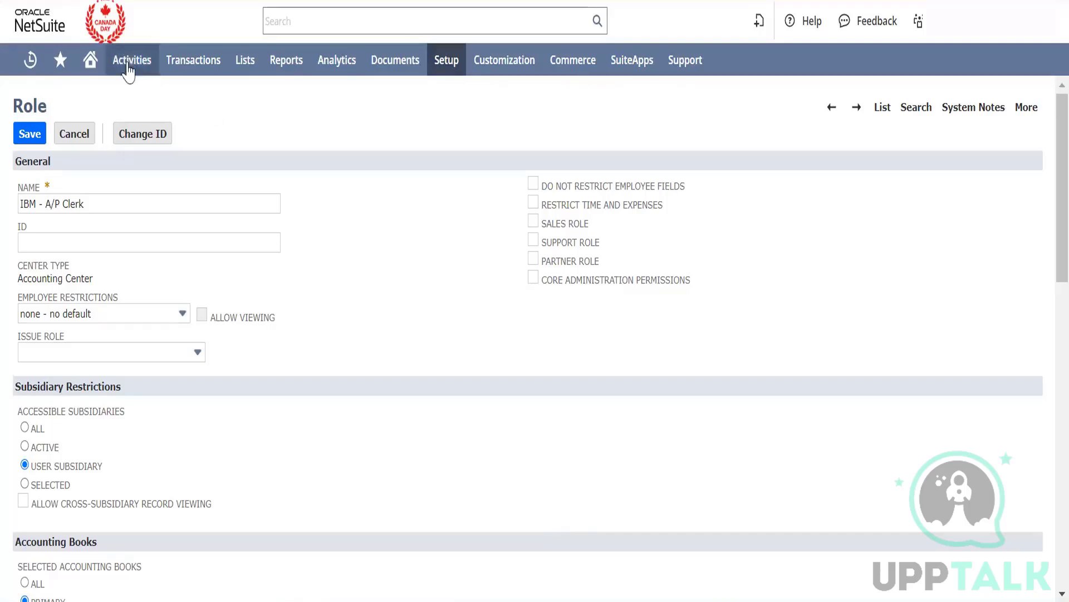
Go to the home dashboard and look over the available bank transactions.
{"action": "left_click", "coordinate": [91, 58]}
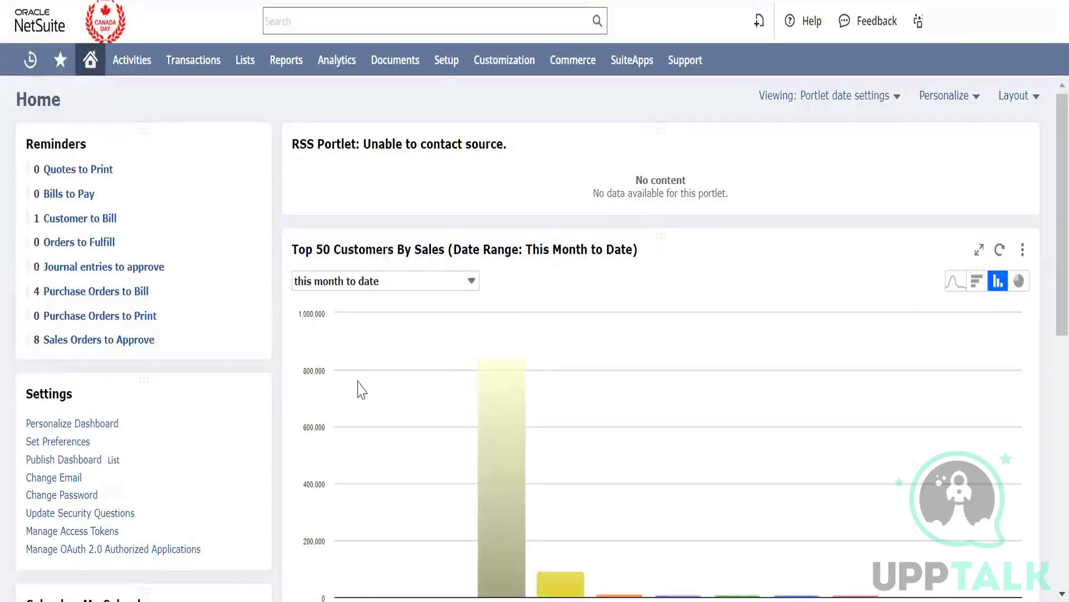
{"action": "mouse_move", "coordinate": [193, 78]}
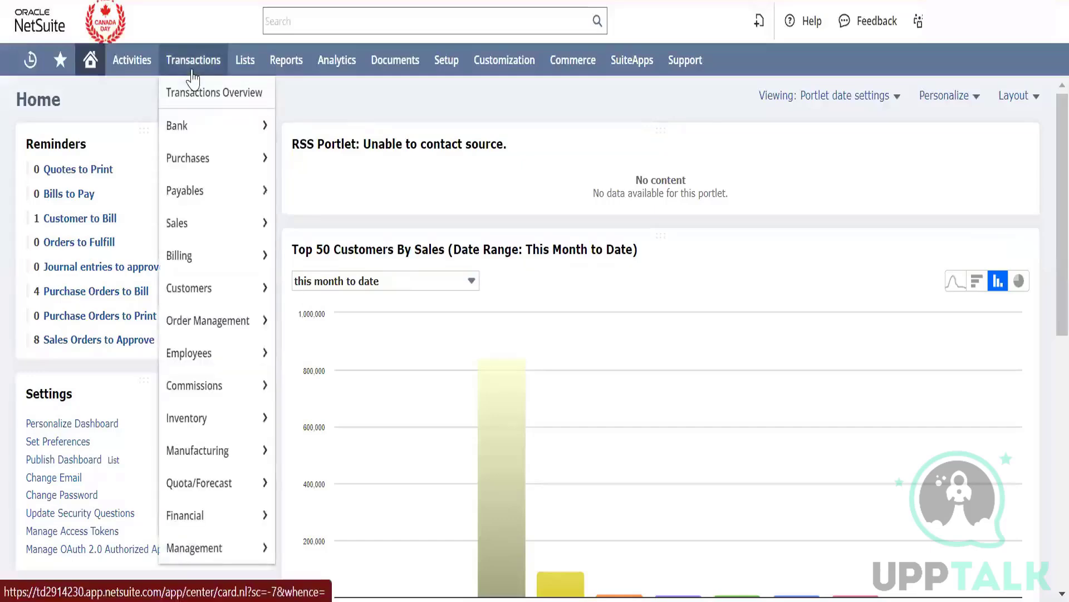
{"action": "mouse_move", "coordinate": [202, 124]}
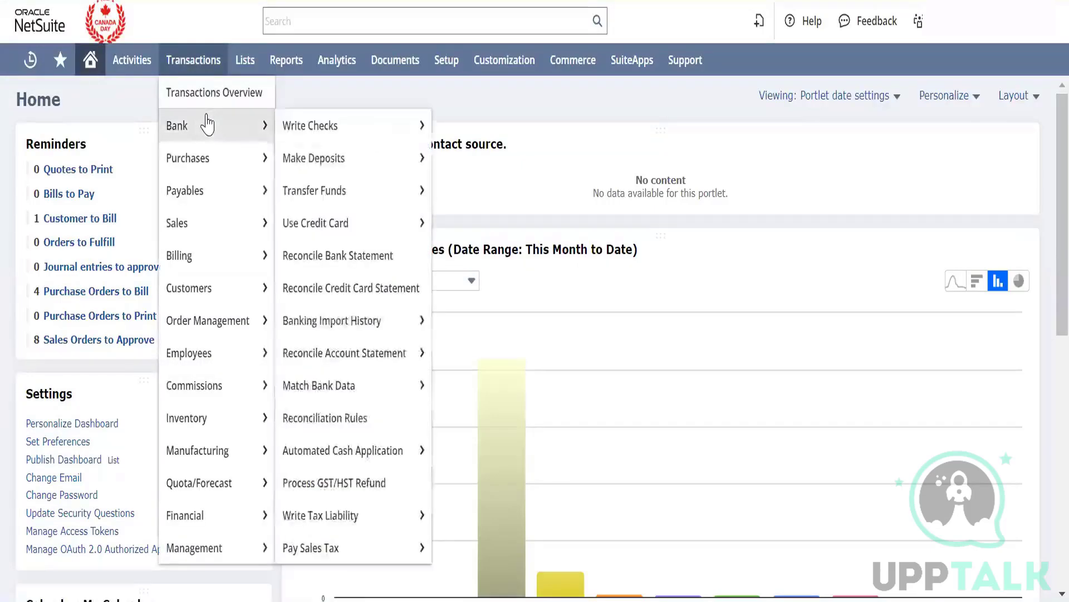